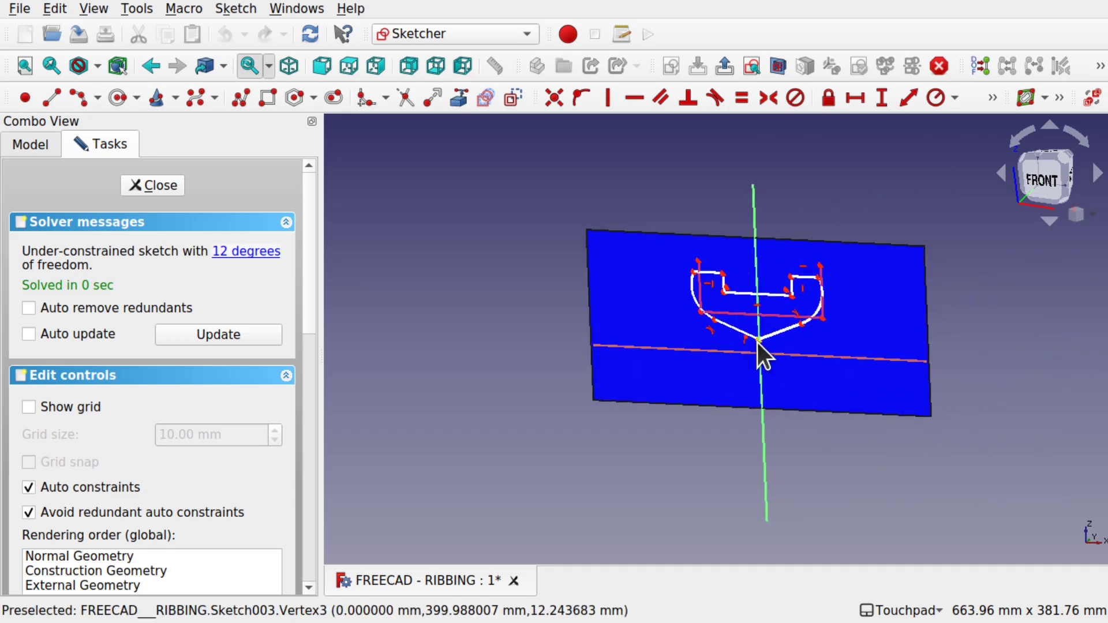
Move both upper side points of the Sketch003 hull profile slightly inward to reshape the ribs
left_click_drag(822, 277, 813, 278)
left_click_drag(692, 272, 705, 274)
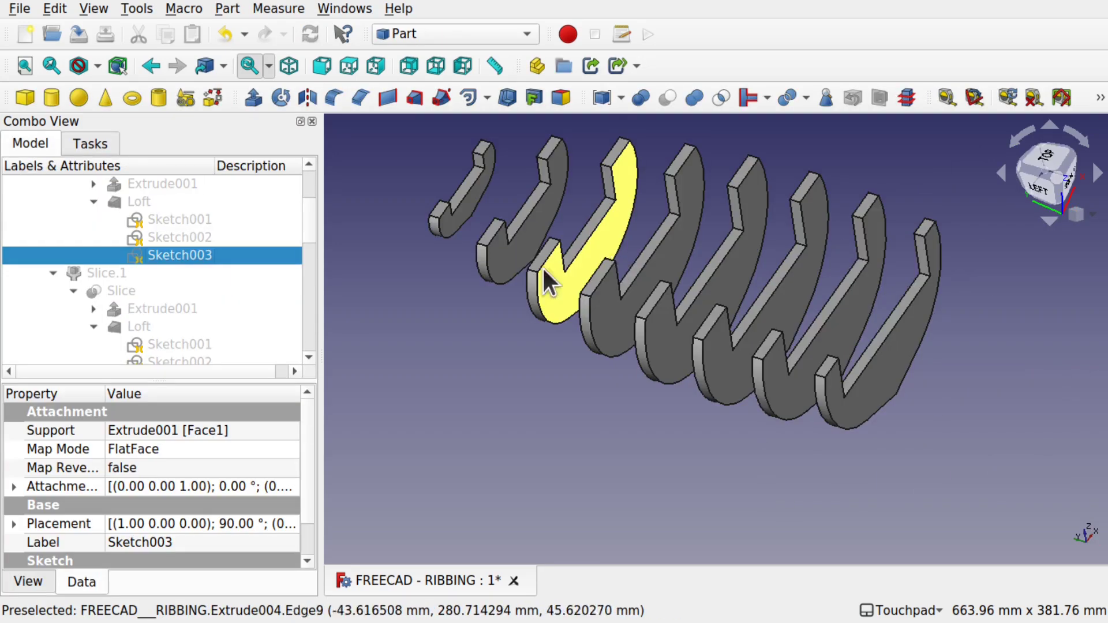
mouse_move(542, 266)
middle_mouse_down("alt")
mouse_move(746, 319)
mouse_move(455, 189)
middle_mouse_up("alt")
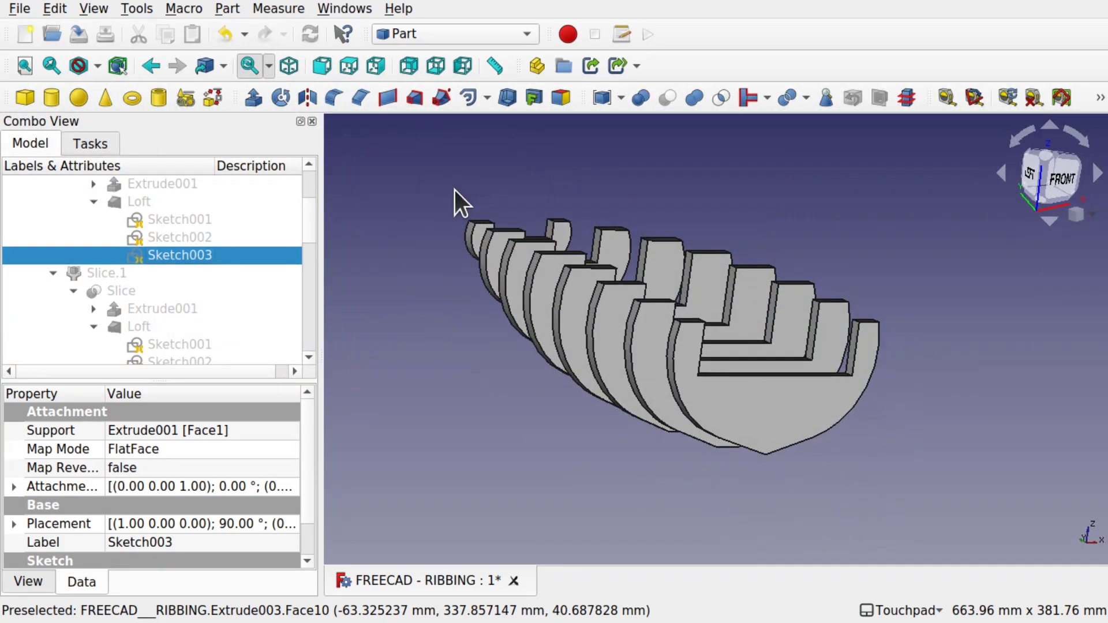
Open the Sketch001 profile of the Loft, move one of its points slightly, and close the sketch
double_click(190, 220)
left_click_drag(607, 355, 608, 366)
left_click(153, 185)
middle_click_drag(521, 306, 883, 347, "alt")
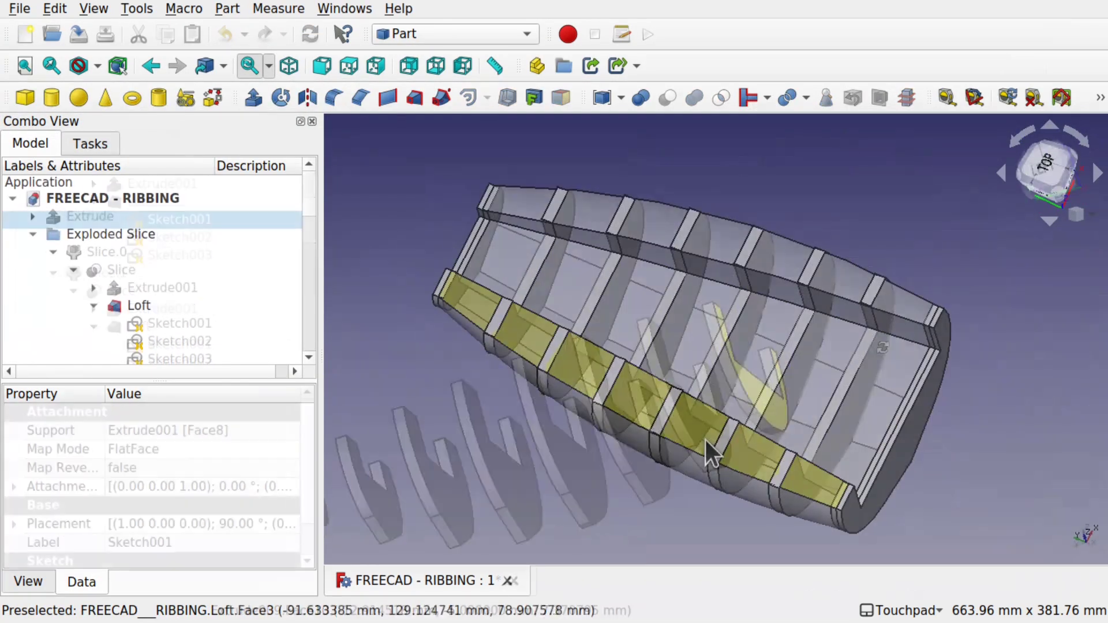
Hide the Loft hull shell that surrounds the ribs
middle_click_drag(706, 440, 841, 316, "alt")
left_click(628, 448)
key("space")
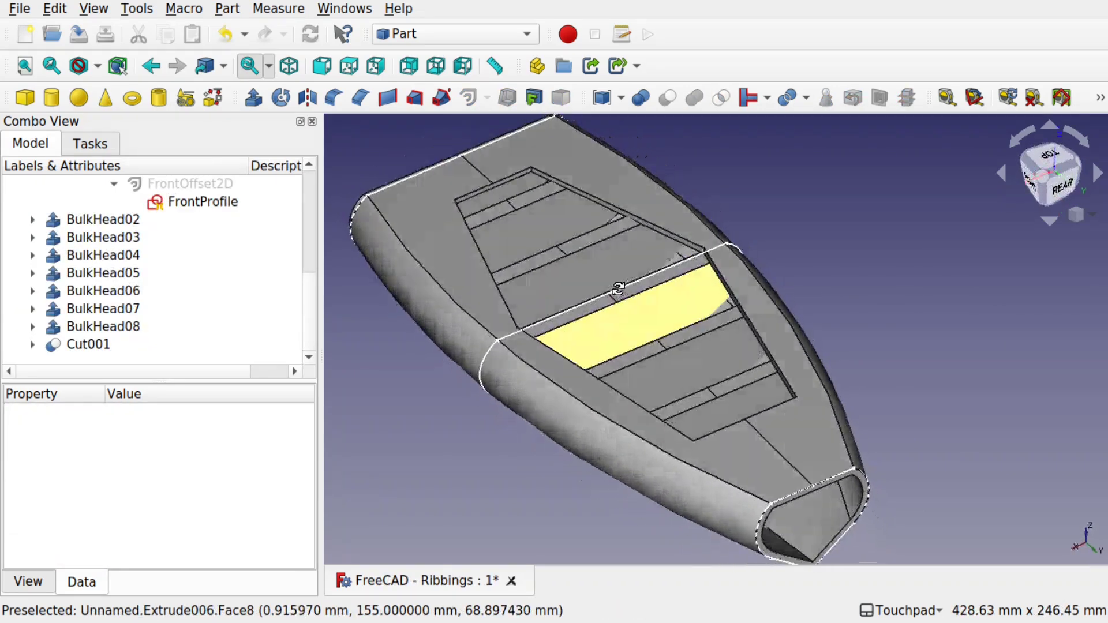
Hide the profile outline still shown at the hull's end and examine the bulkheads inside the boat
middle_click_drag(618, 289, 595, 303, "alt")
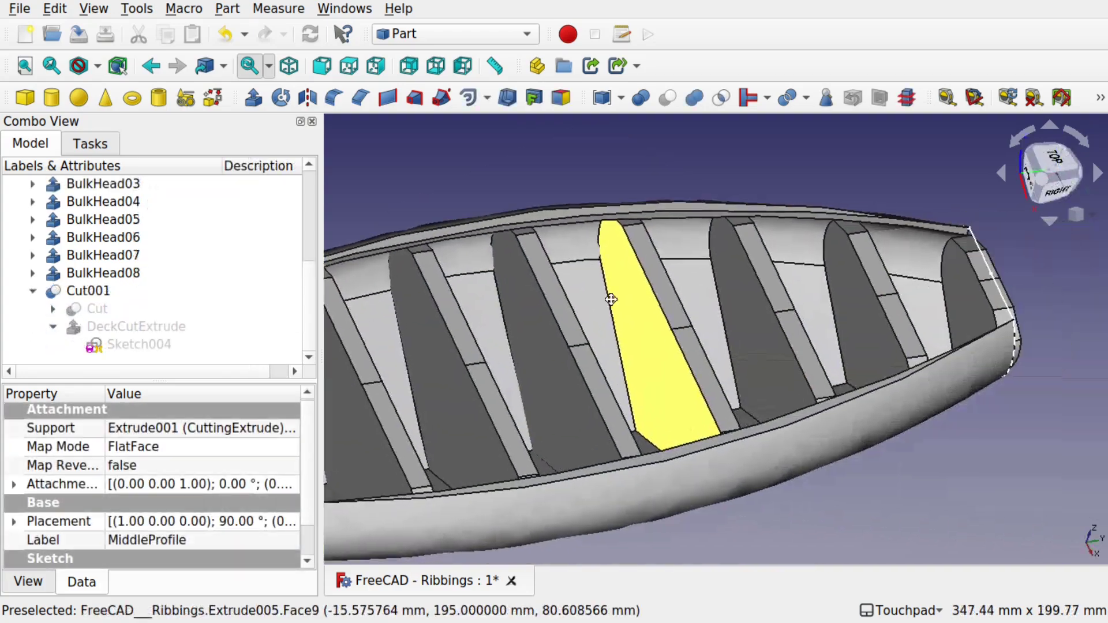
middle_click_drag(611, 300, 528, 317, "alt")
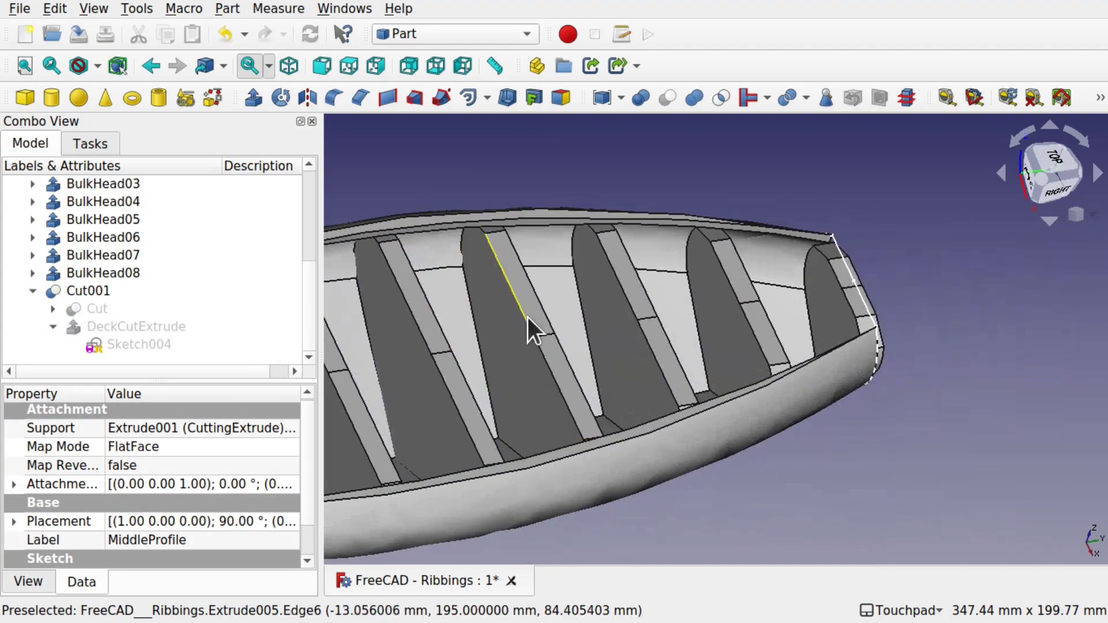
left_click(868, 304)
key("space")
middle_click_drag(681, 268, 915, 191, "alt")
scroll(805, 294, "down", 3)
middle_click_drag(807, 297, 905, 311, "alt")
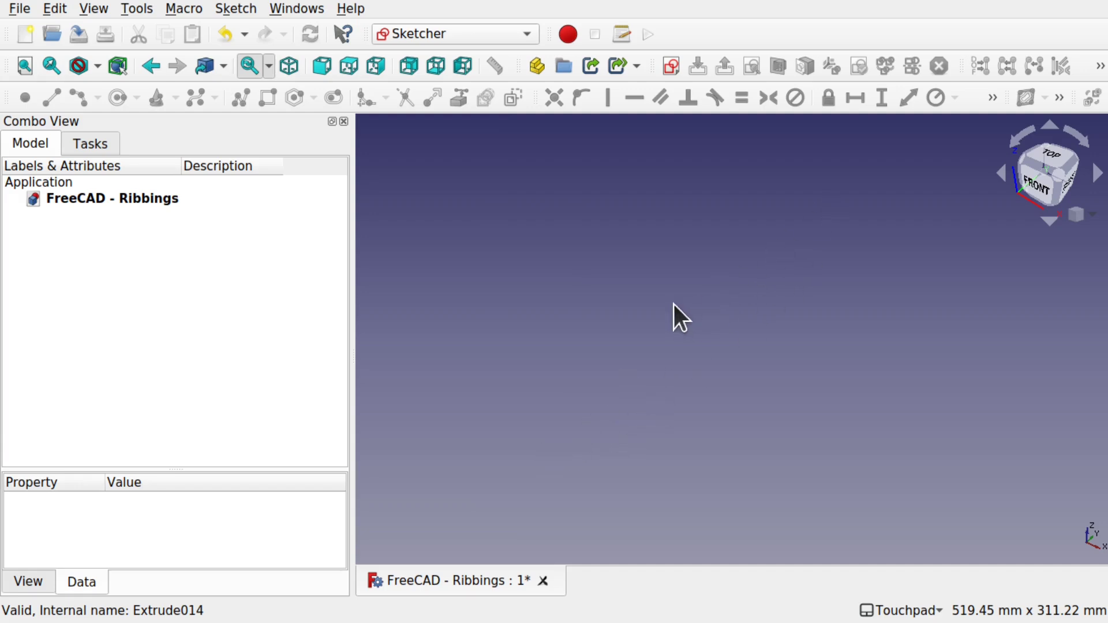
Create a new sketch on the XZ plane in the empty Ribbings document
left_click(672, 67)
left_click(512, 297)
left_click(597, 410)
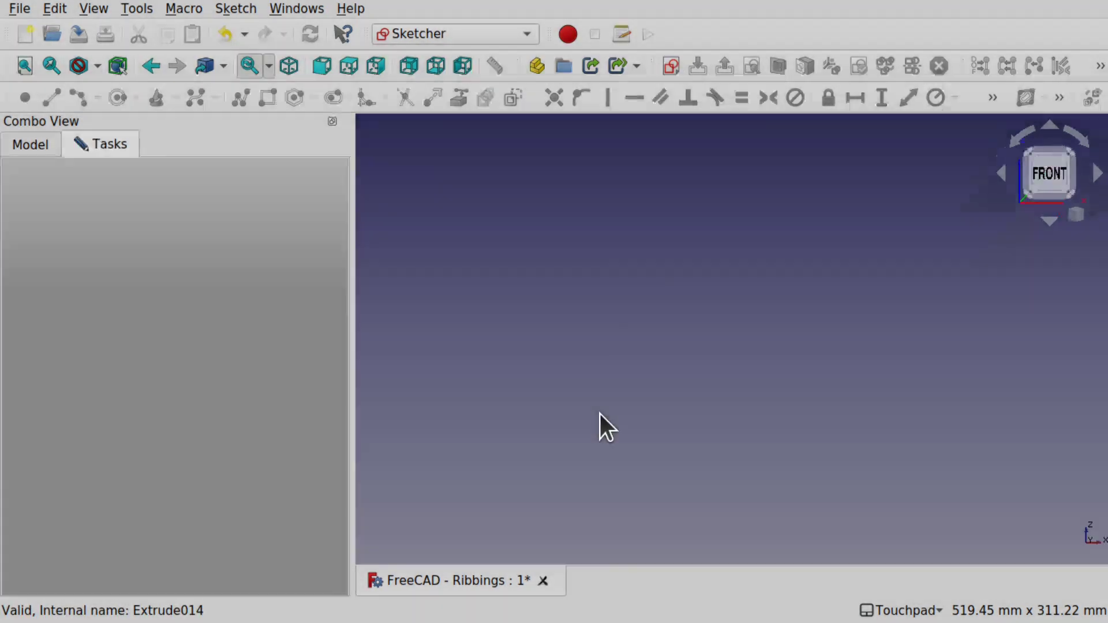
mouse_move(523, 427)
middle_mouse_down("shift")
mouse_move(577, 404)
mouse_move(615, 328)
middle_mouse_up("shift")
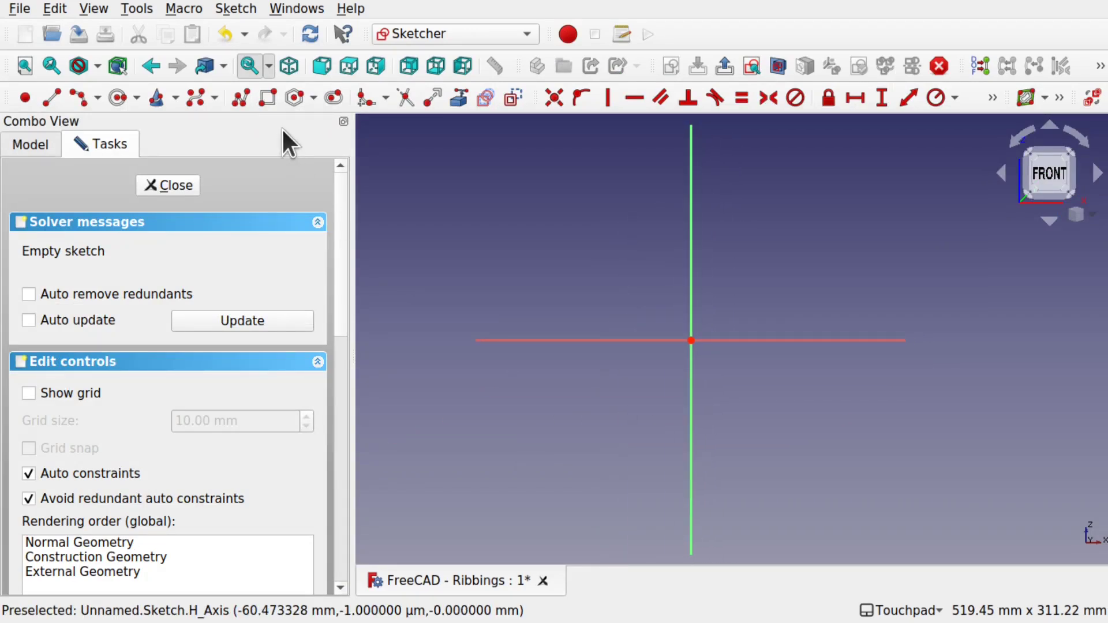
Sketch a rectangle about 178 mm wide and 68 mm high, with its lower edge on the horizontal axis
left_click(267, 98)
left_click(557, 243)
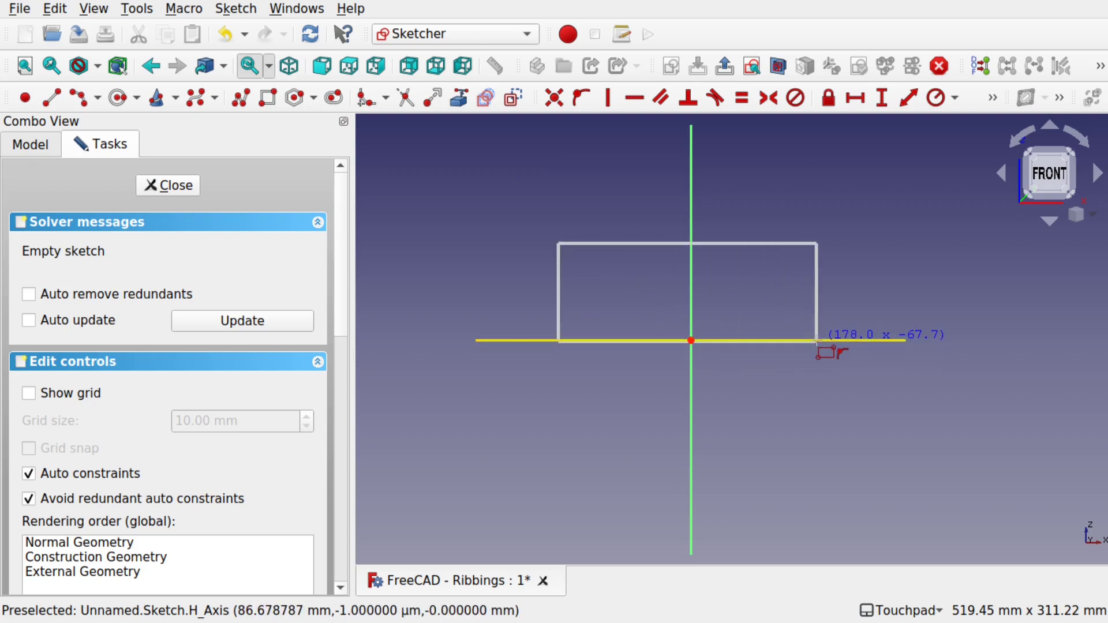
left_click(817, 341)
right_click(816, 341)
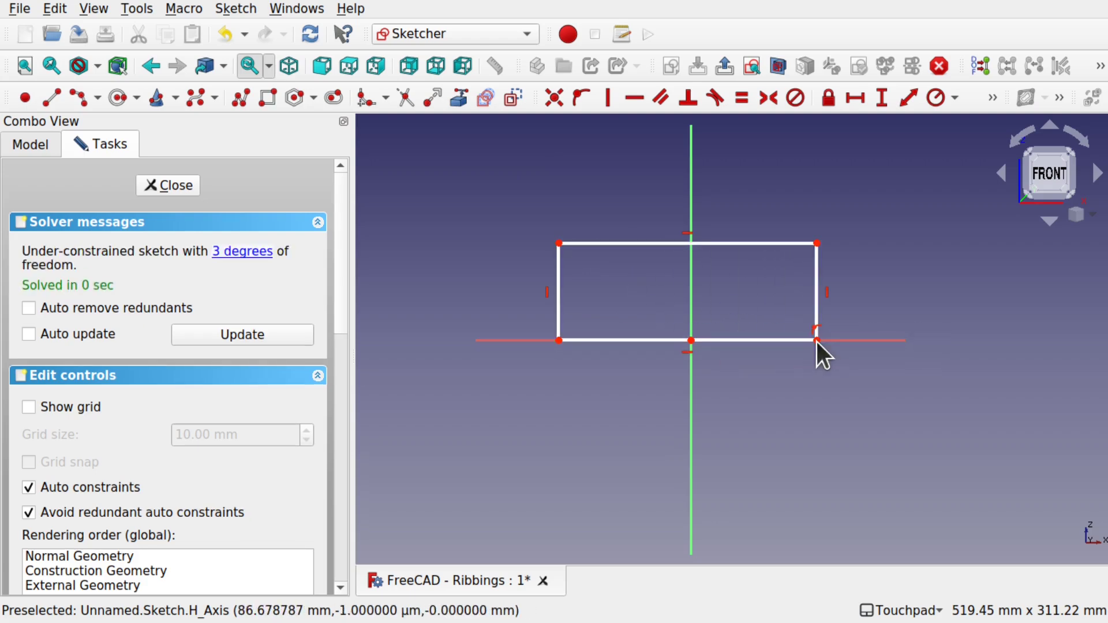
Constrain the rectangle's horizontal length to 200 mm and its vertical height to 100 mm
left_click(732, 341)
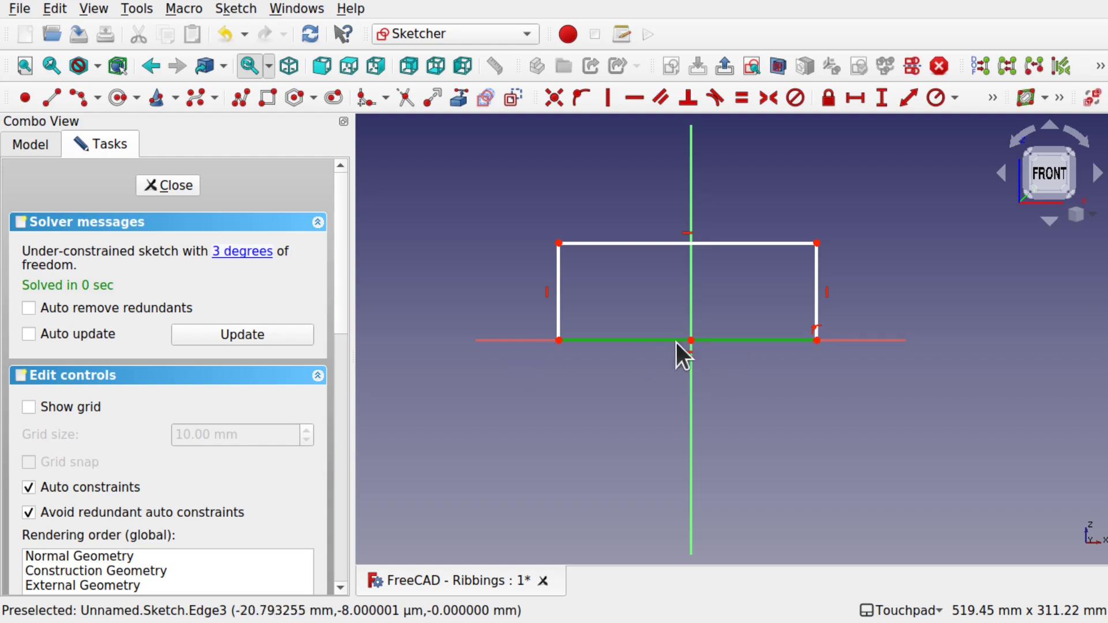
left_click(855, 98)
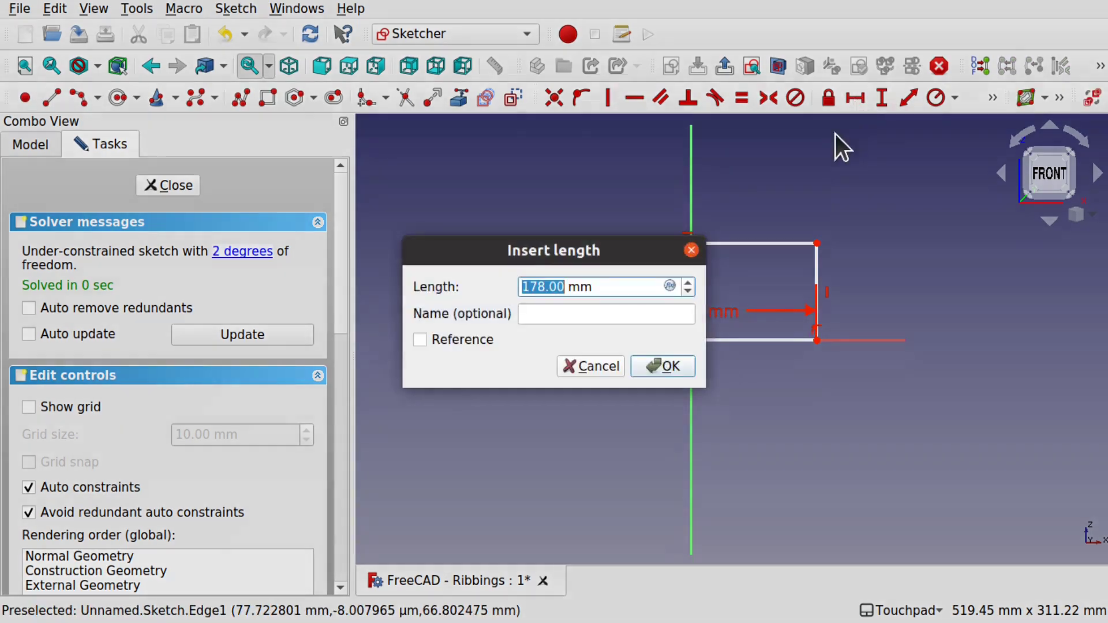
type("200")
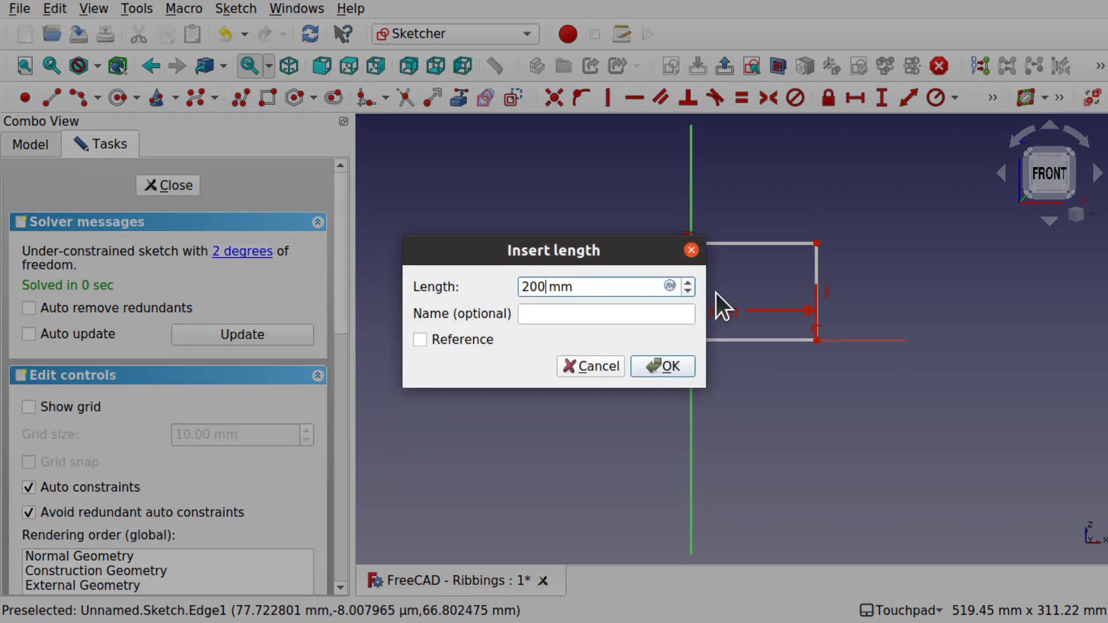
key("Return")
left_click(828, 263)
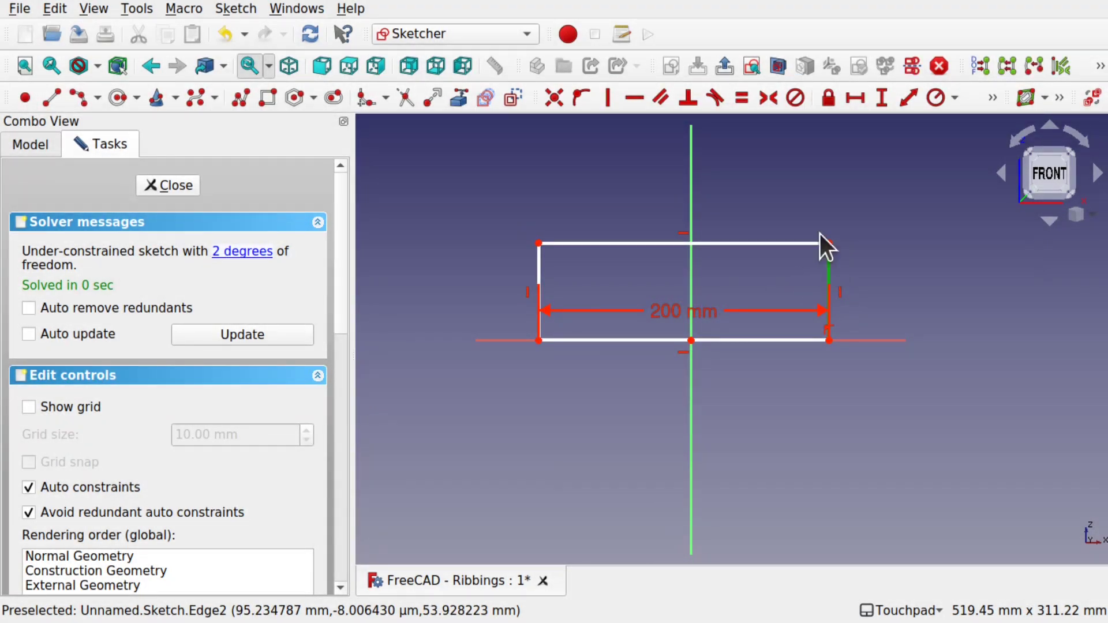
left_click(880, 98)
type("100")
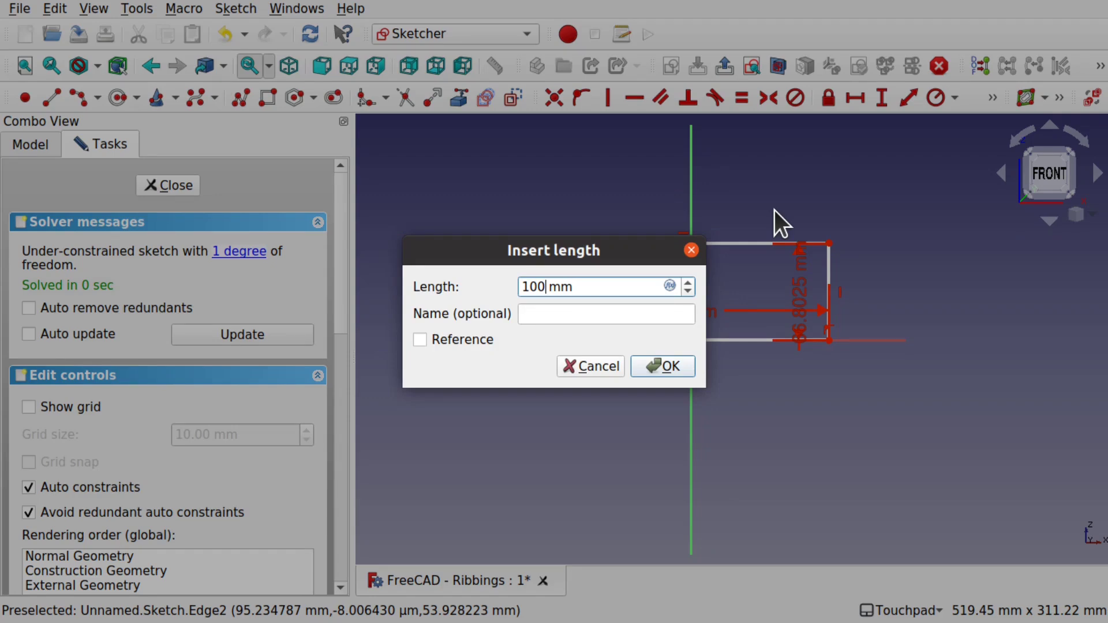
key("Return")
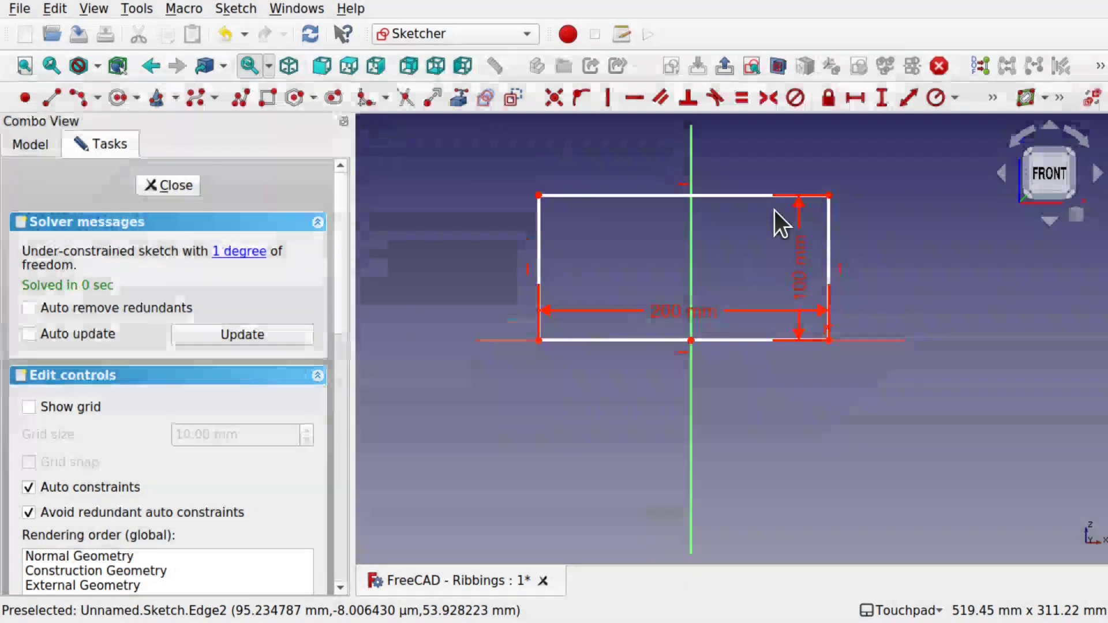
Make the rectangle's lower corners symmetric about the origin, delete the redundant point-on-object constraint, and close the sketch
left_click(539, 341)
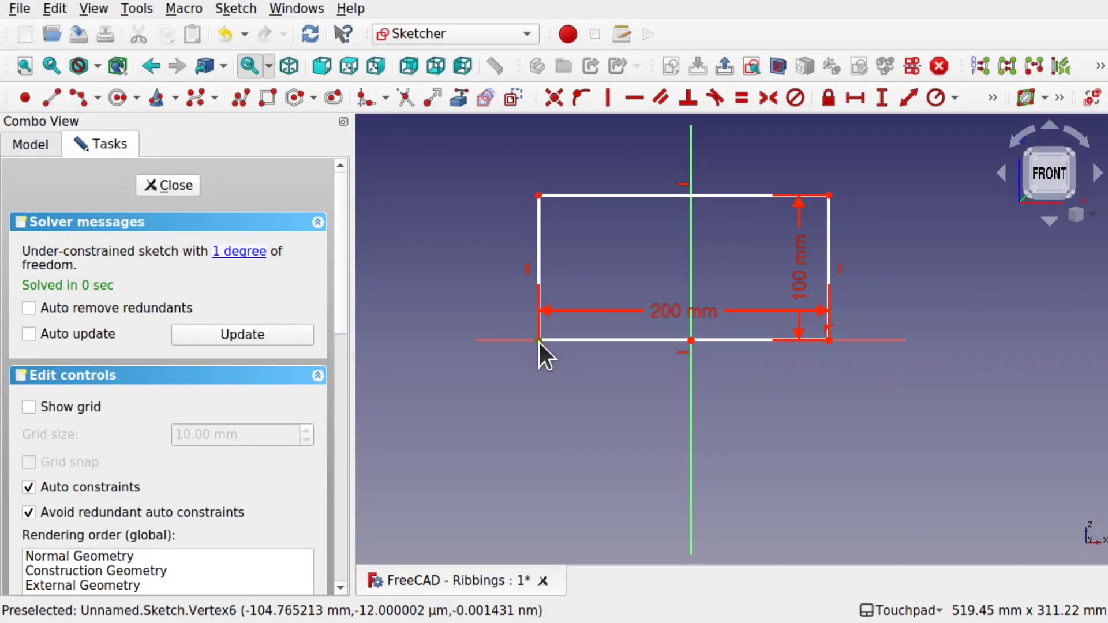
left_click(830, 340)
left_click(691, 342)
left_click(769, 98)
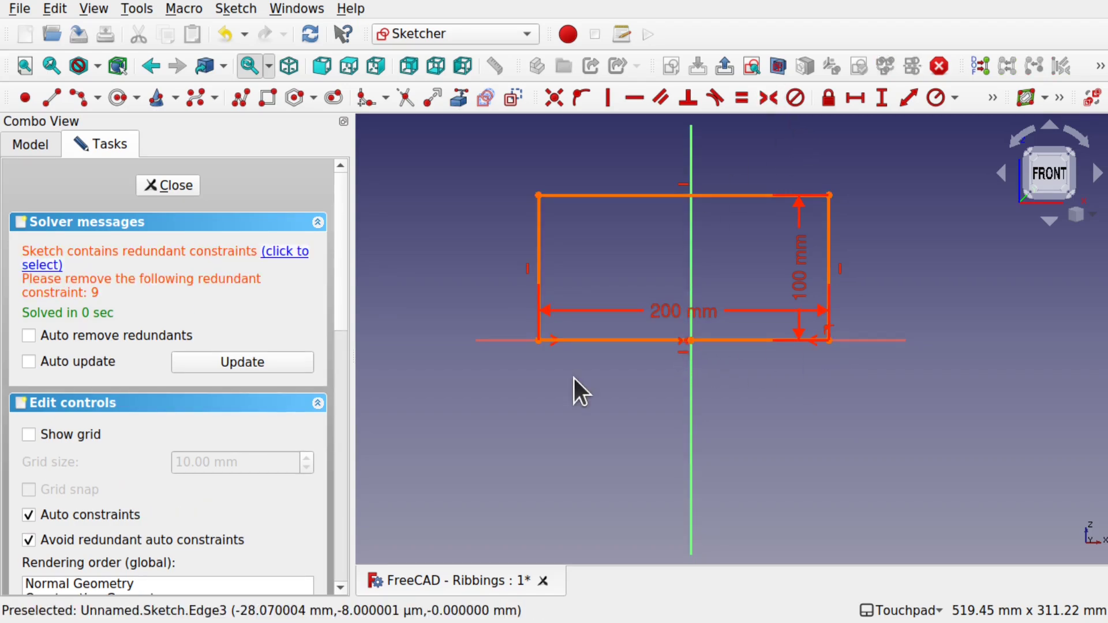
left_click(301, 251)
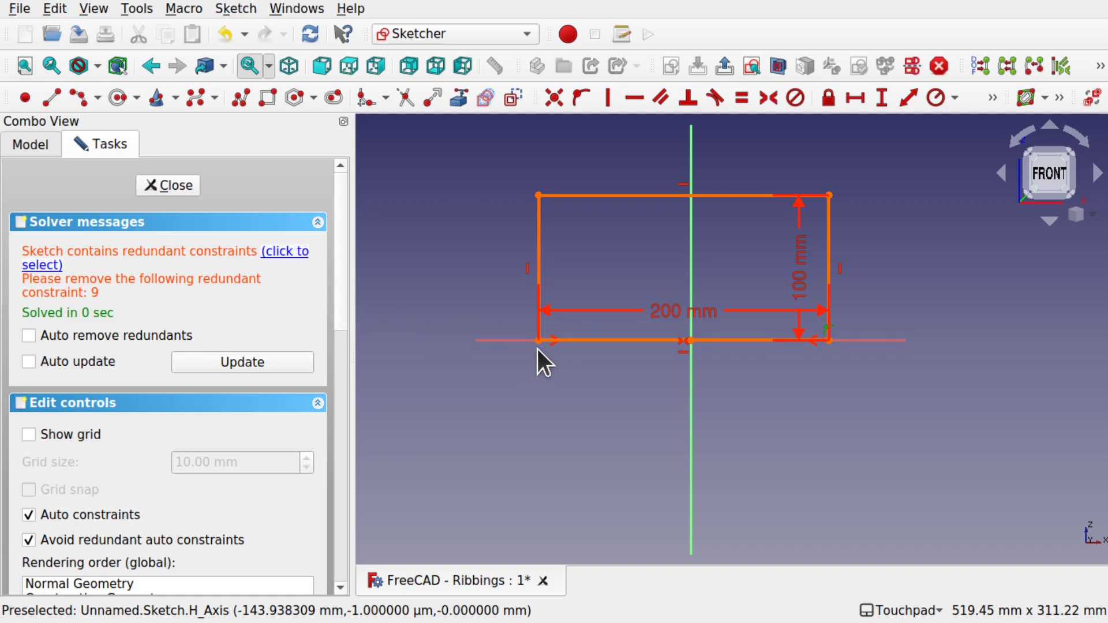
key("Delete")
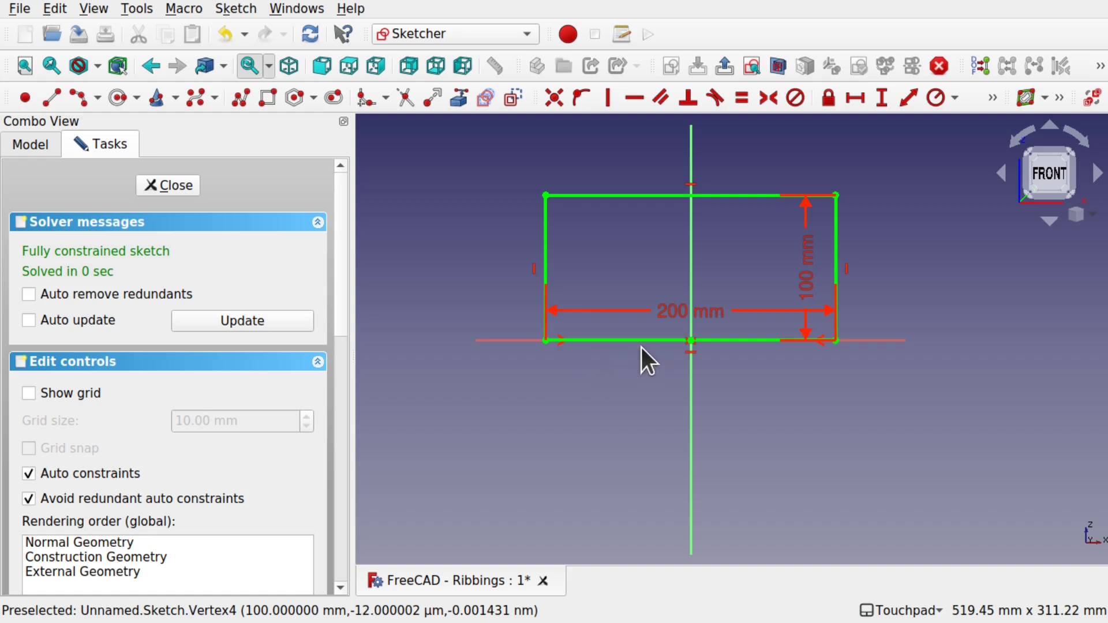
left_click(168, 185)
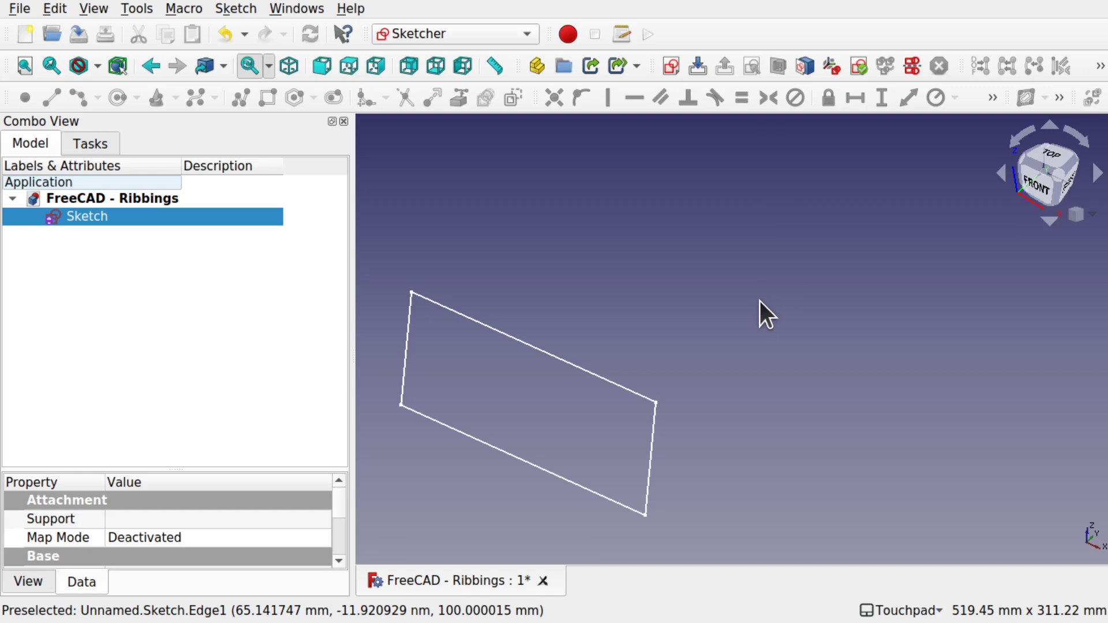
Switch to the Part workbench and extrude the rectangle sketch 350 mm as a solid along the custom positive Y direction
left_click(467, 34)
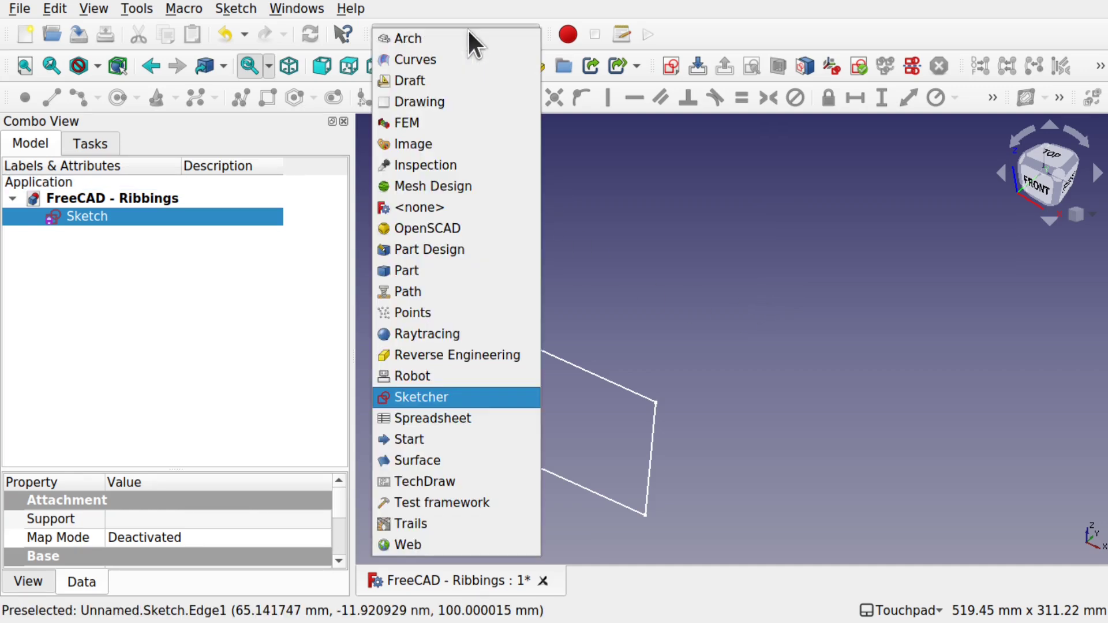
left_click(419, 270)
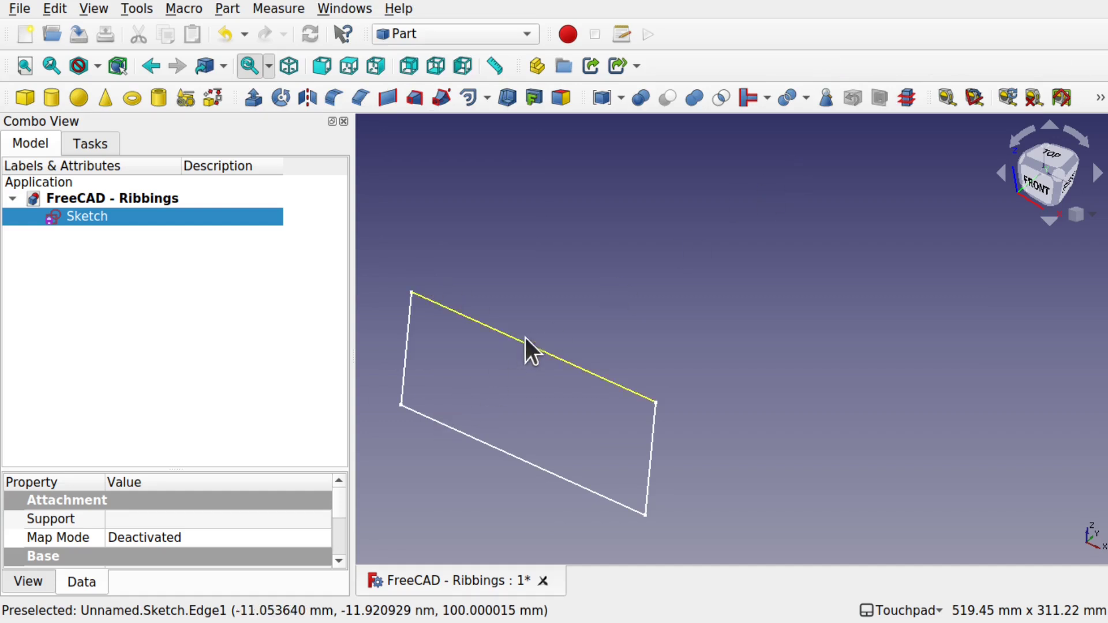
left_click_drag(350, 297, 240, 296)
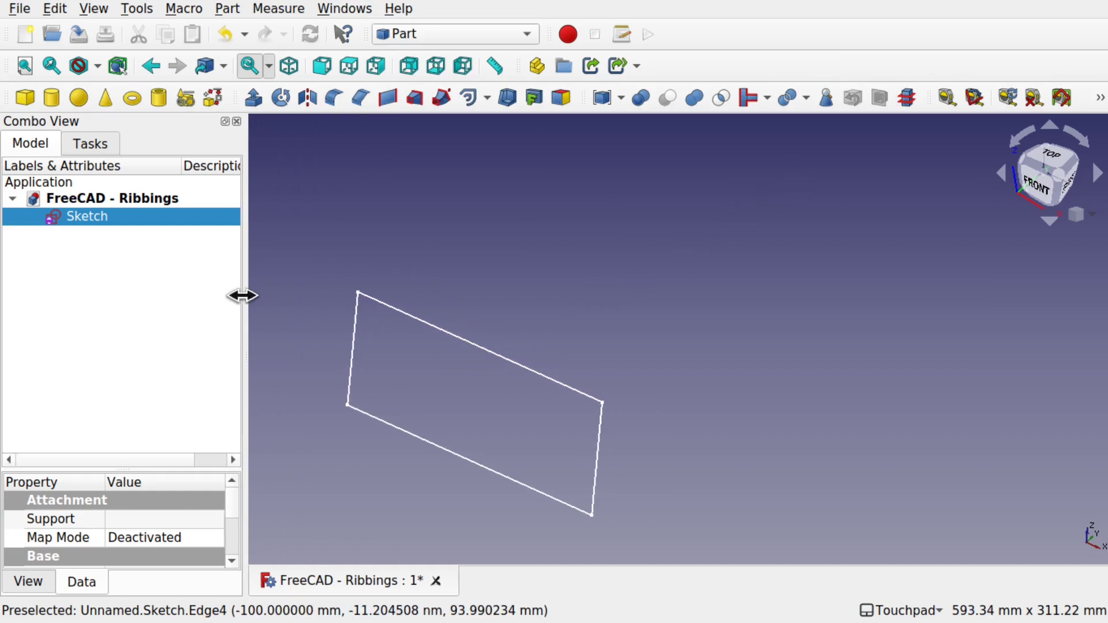
left_click(256, 96)
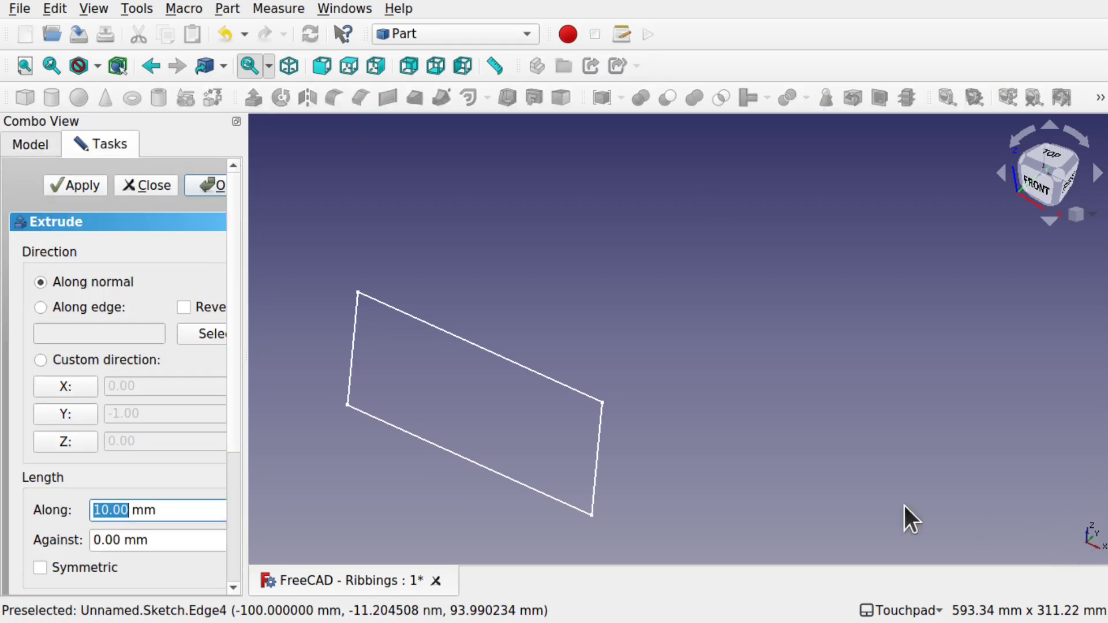
left_click_drag(243, 391, 320, 378)
left_click_drag(310, 325, 309, 463)
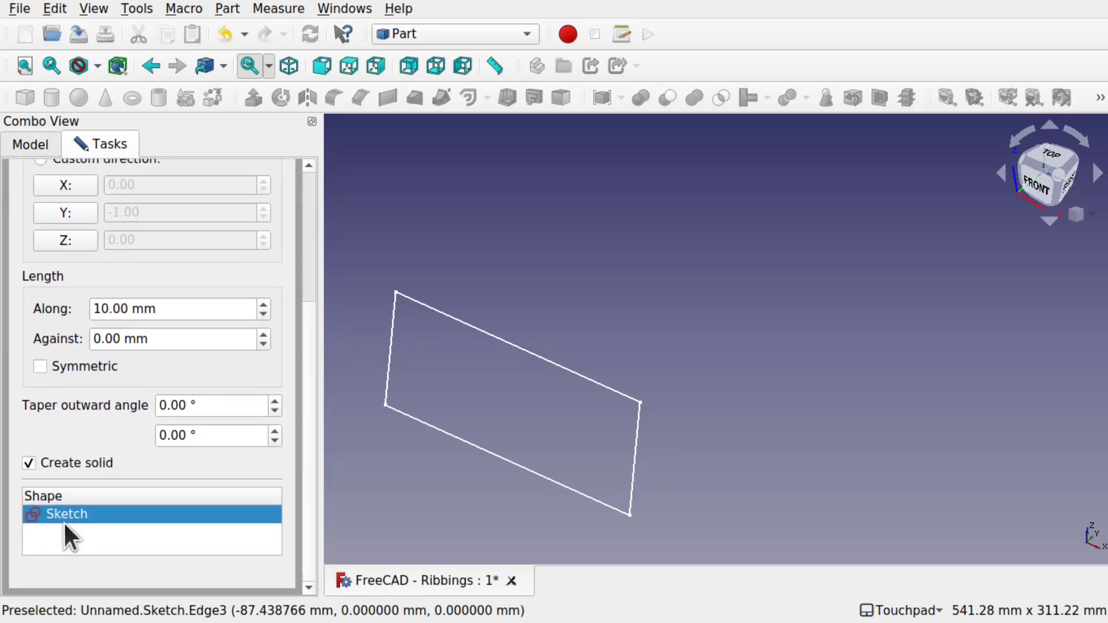
left_click_drag(306, 529, 113, 365)
left_click(65, 366)
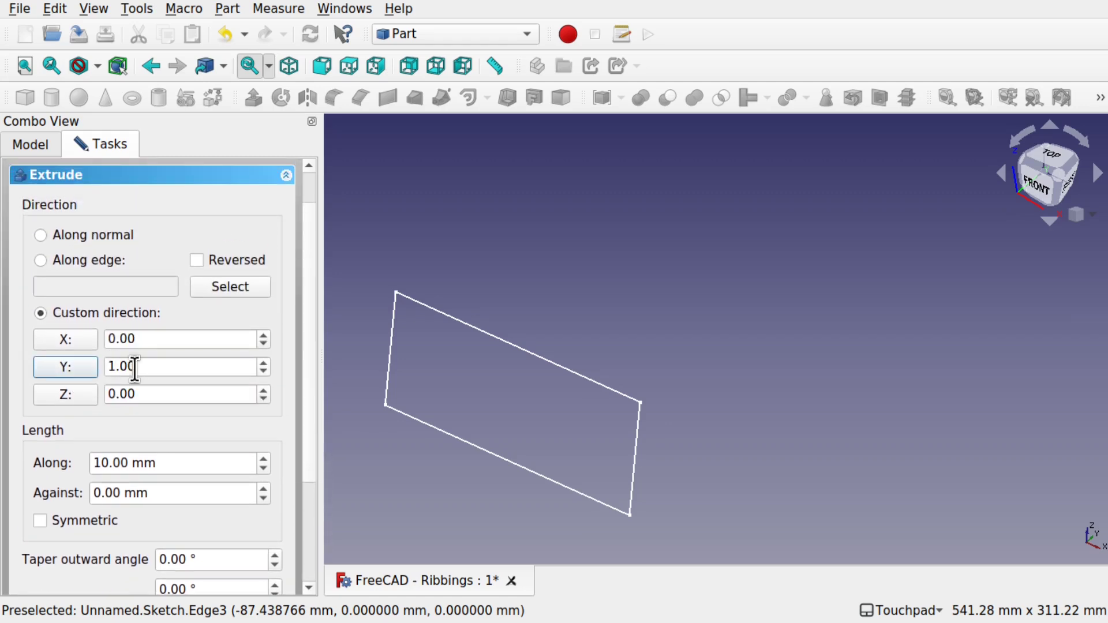
double_click(103, 462)
type("350")
key("Return")
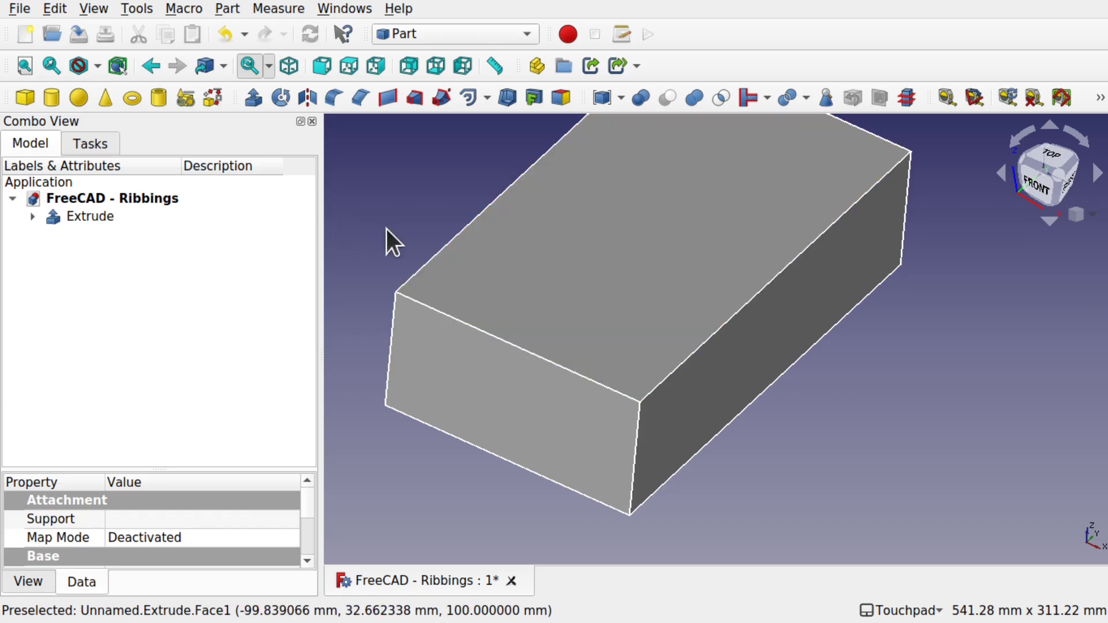
Rename the extruded block as BoatCoverageExtrude
left_click(386, 229)
scroll(407, 237, "down", 1)
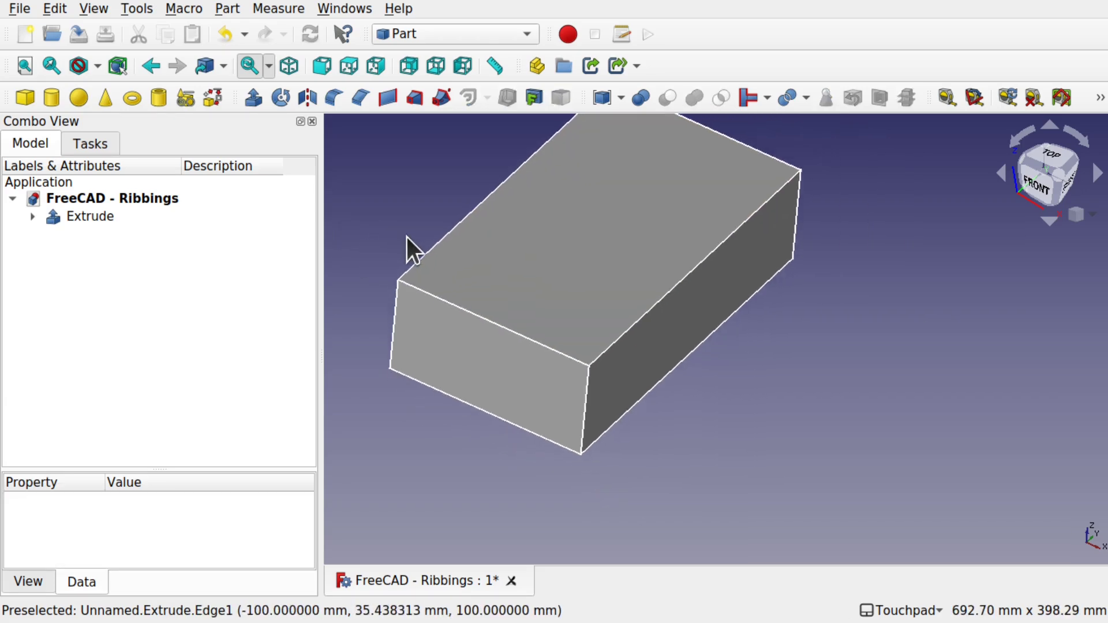
middle_click_drag(407, 237, 485, 300, "shift")
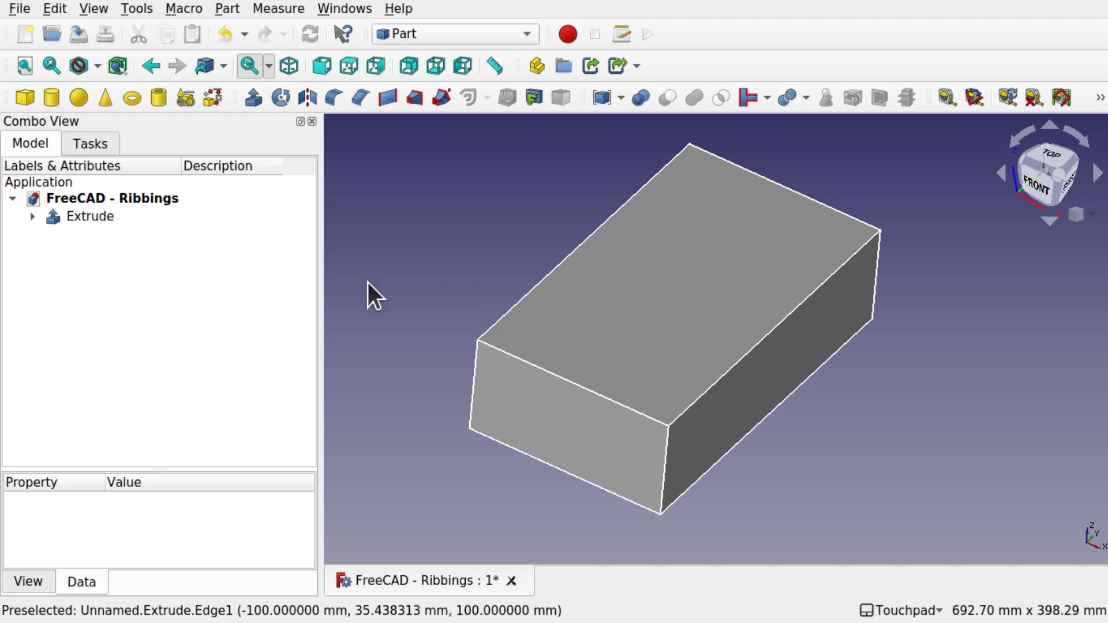
left_click(93, 215)
right_click(86, 215)
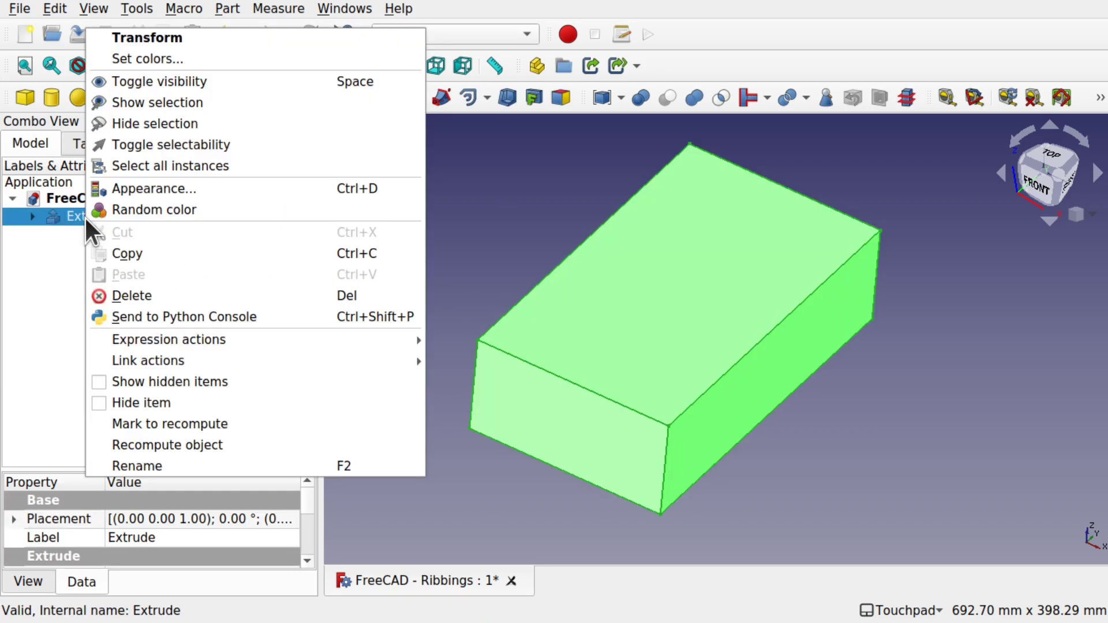
left_click(181, 460)
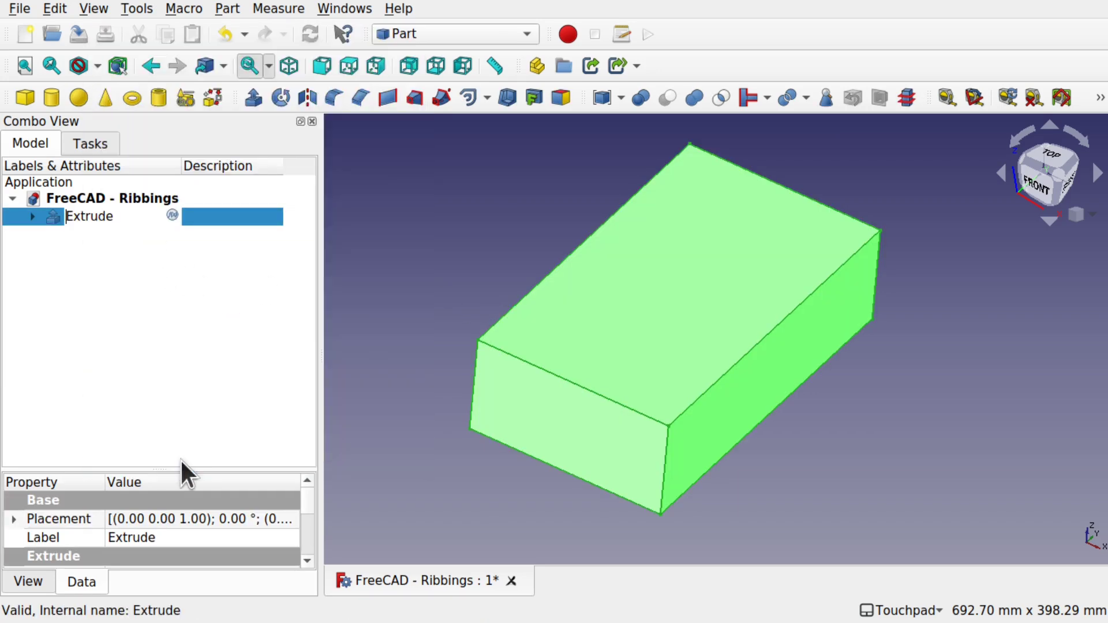
type("B")
type("oatCoverage")
key("Return")
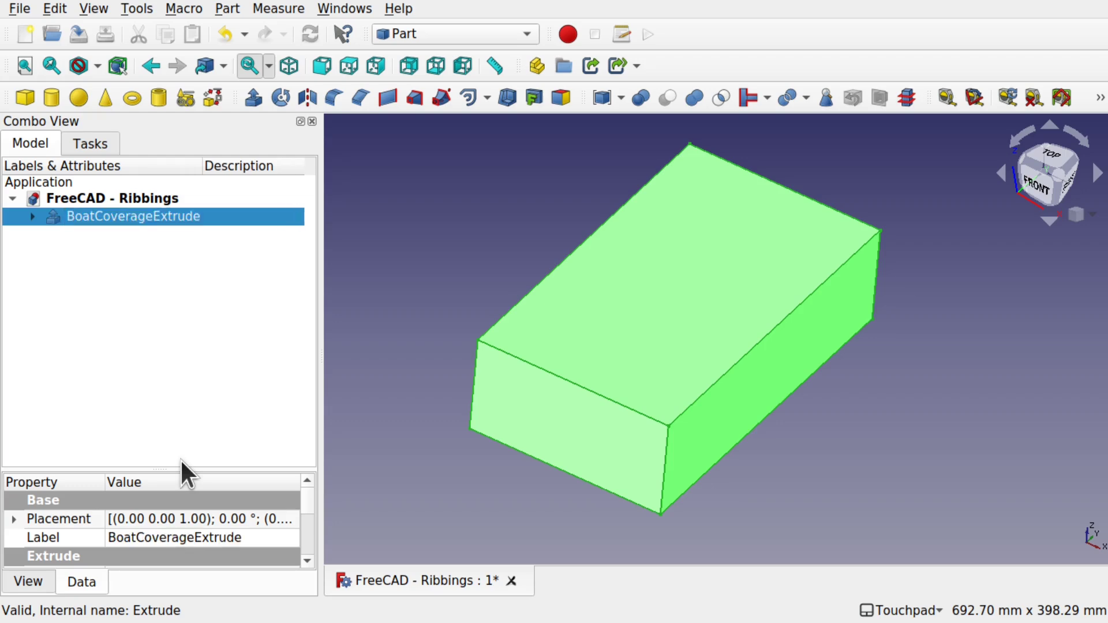
left_click_drag(468, 435, 568, 437, "alt")
left_click_drag(505, 405, 596, 433, "shift")
left_click_drag(501, 442, 724, 462, "alt")
left_click(629, 471)
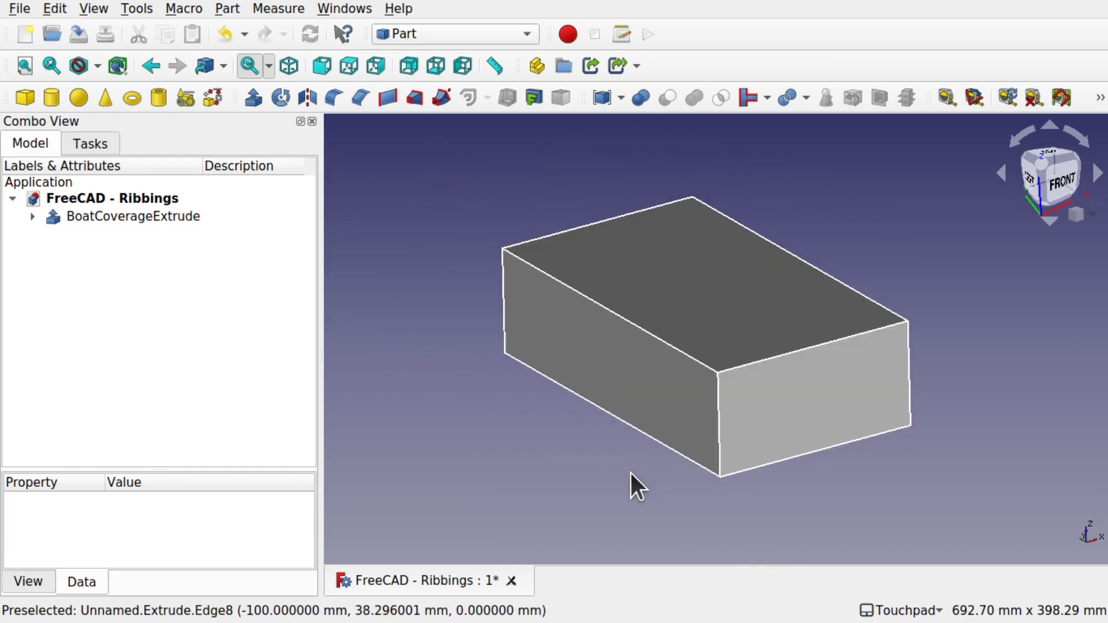
Switch to the Curves workbench and create an IsoCurve on the coverage block's long side face on the negative X side
left_click(635, 386)
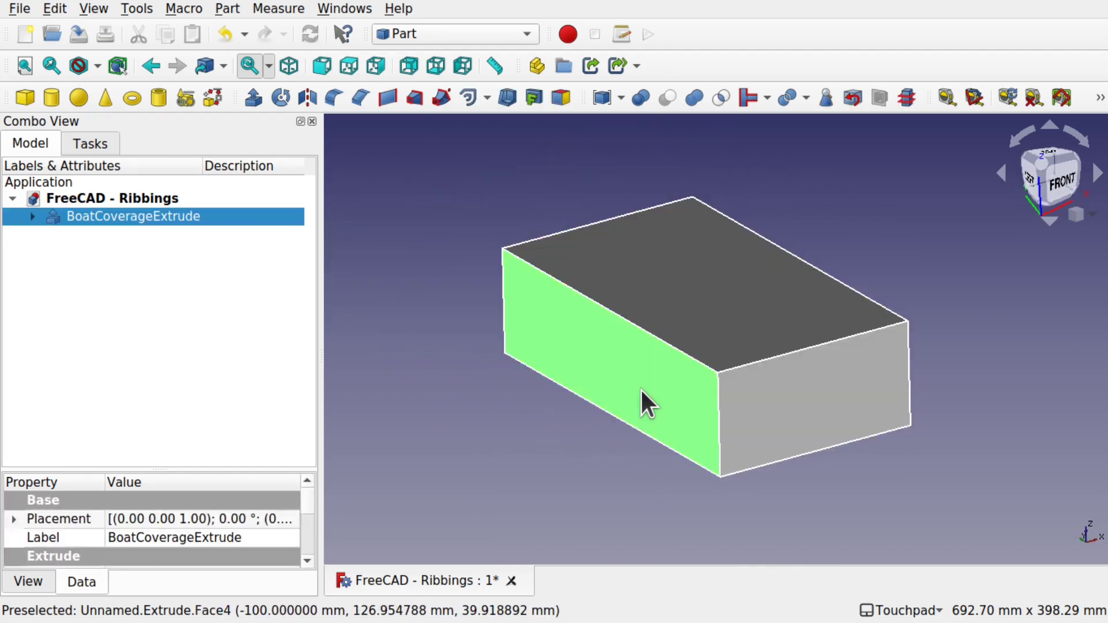
left_click(386, 34)
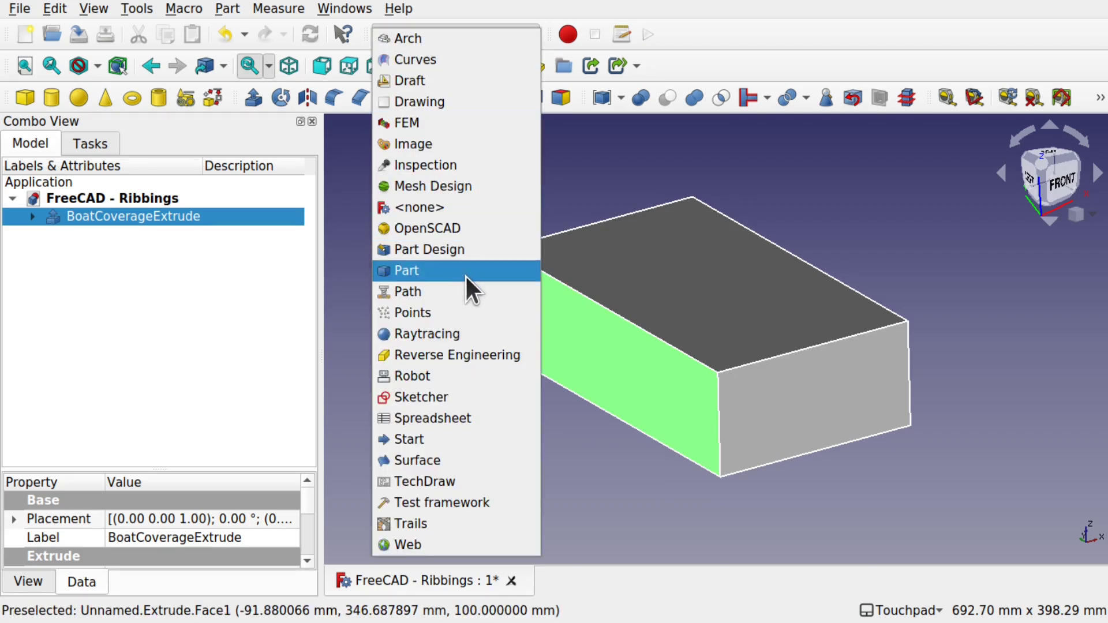
left_click(453, 59)
left_click(137, 8)
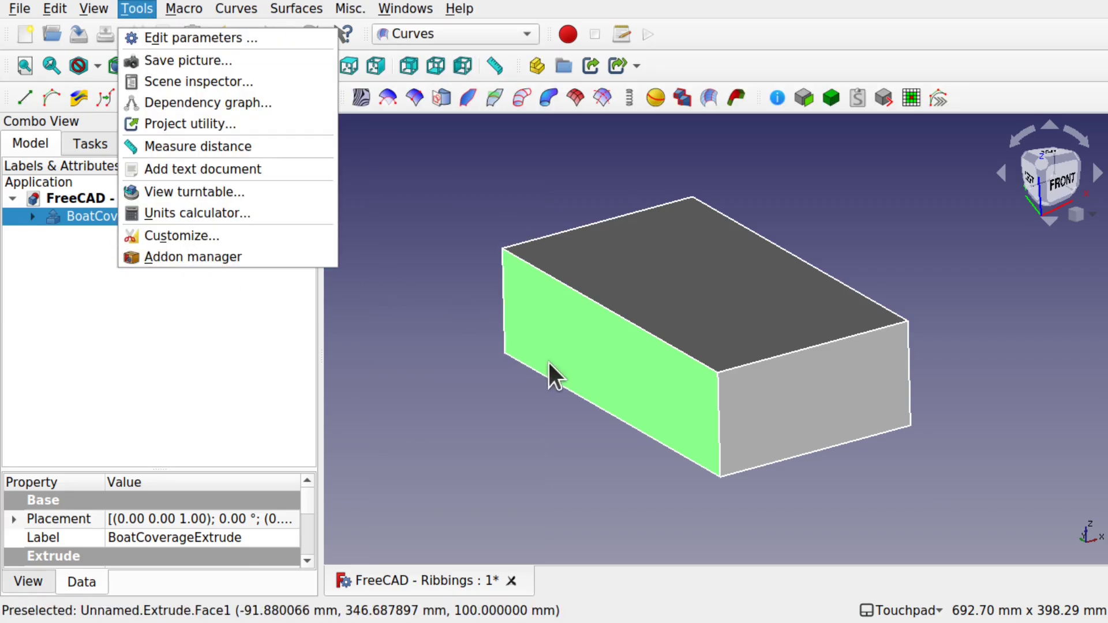
left_click(498, 384)
left_click(568, 356)
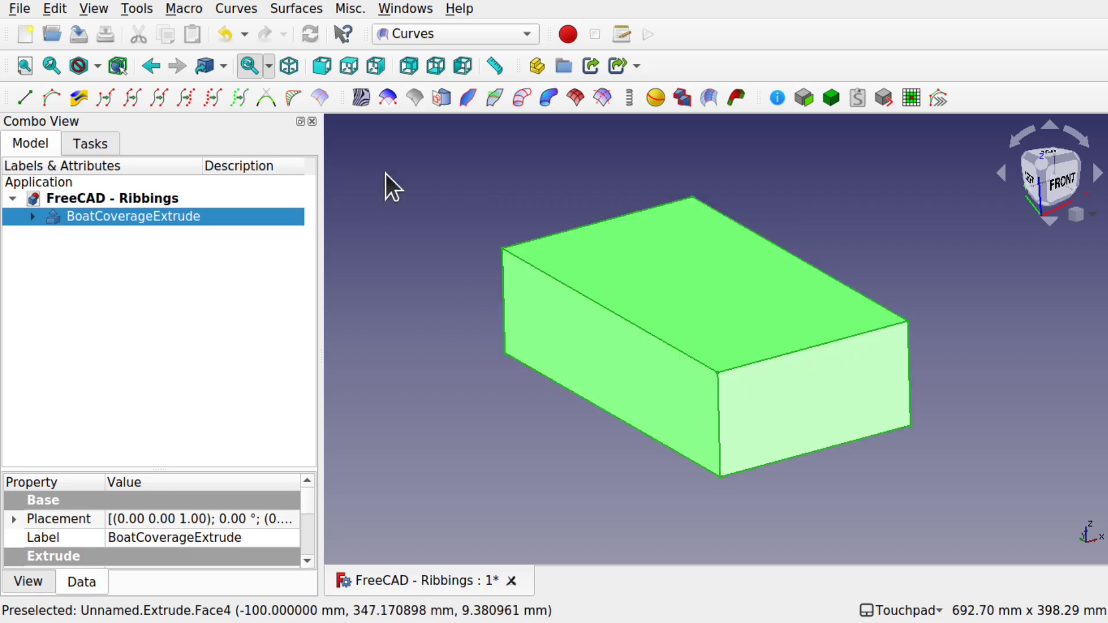
left_click(462, 323)
left_click(574, 359)
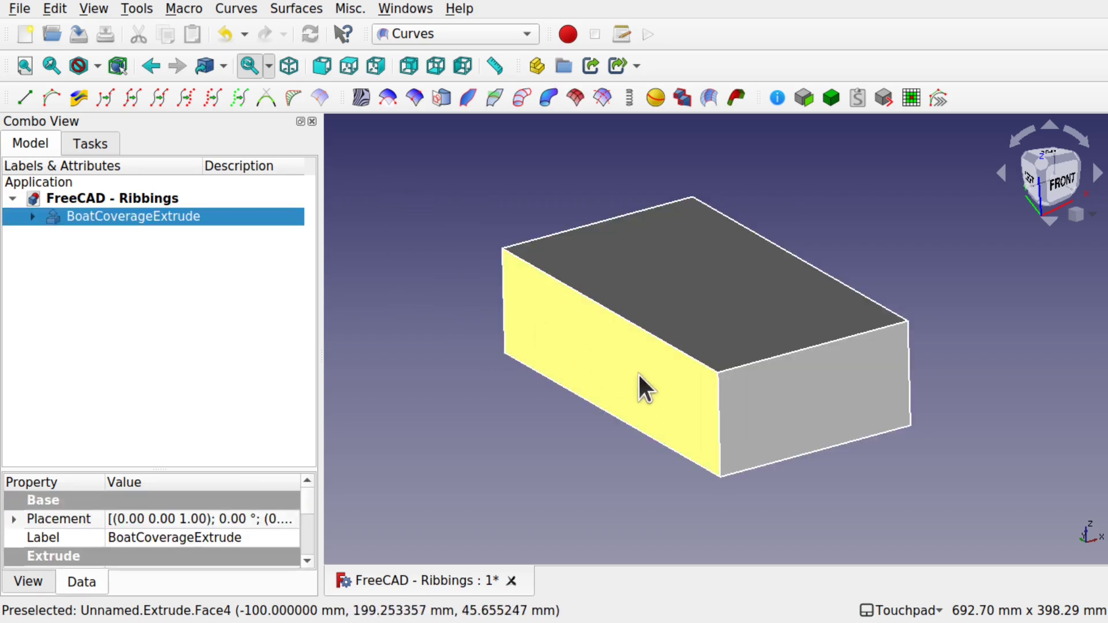
left_click(414, 94)
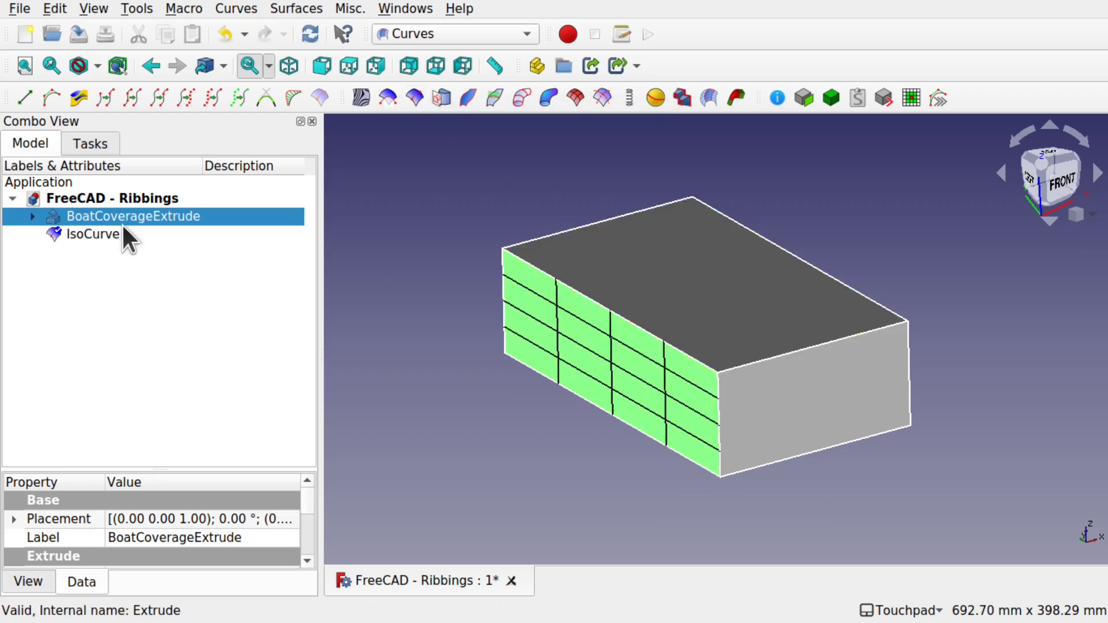
Set the IsoCurve's Number U to 0 and Number V to 8
left_click(103, 236)
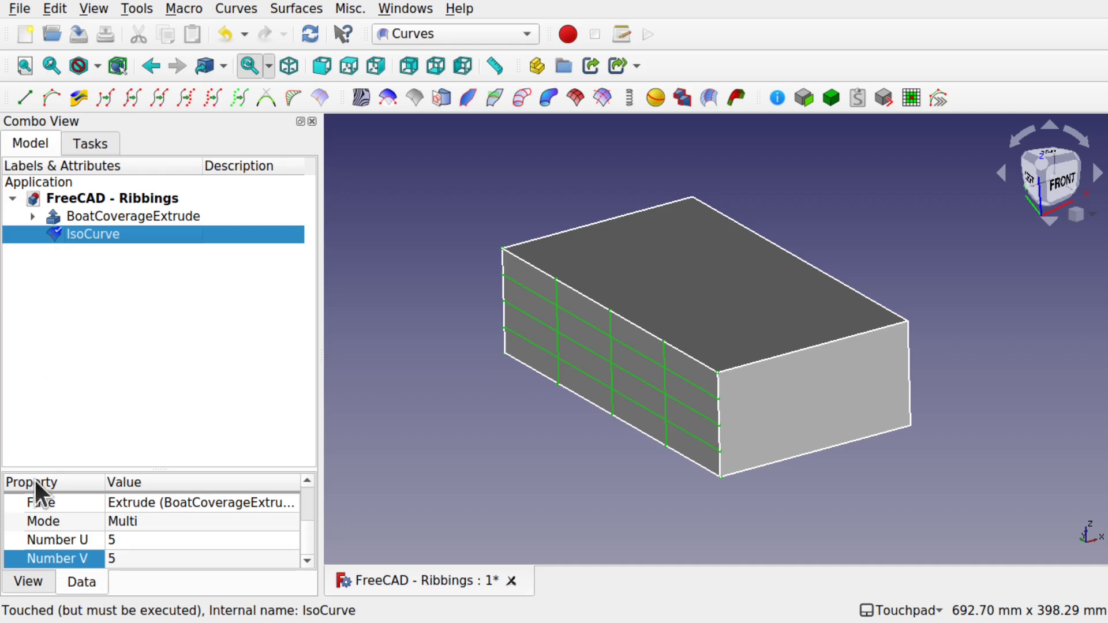
left_click(130, 543)
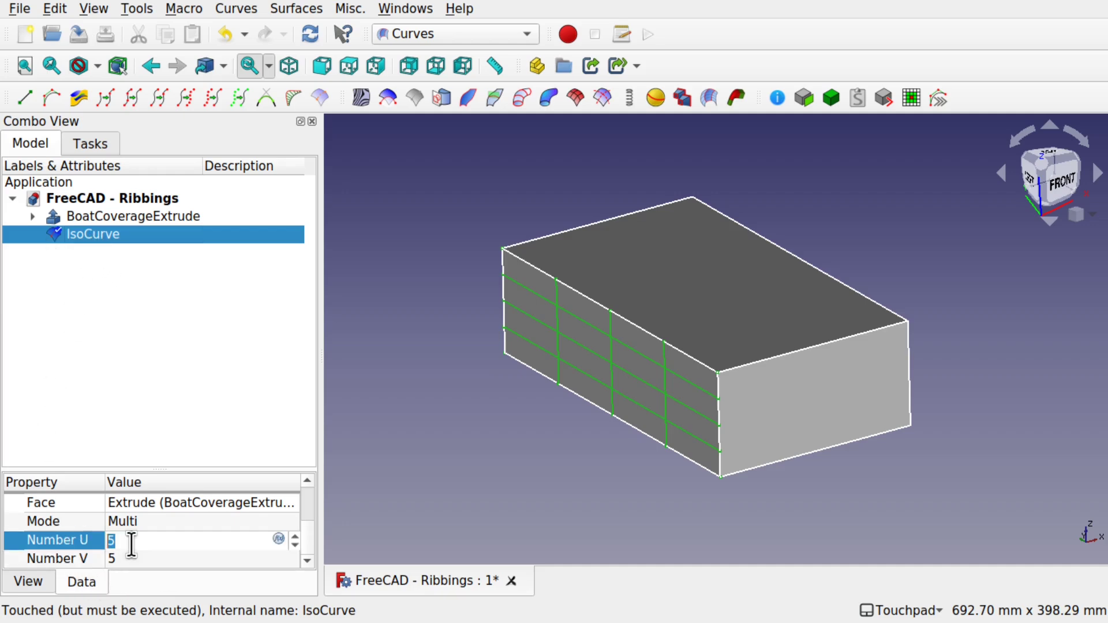
type("0")
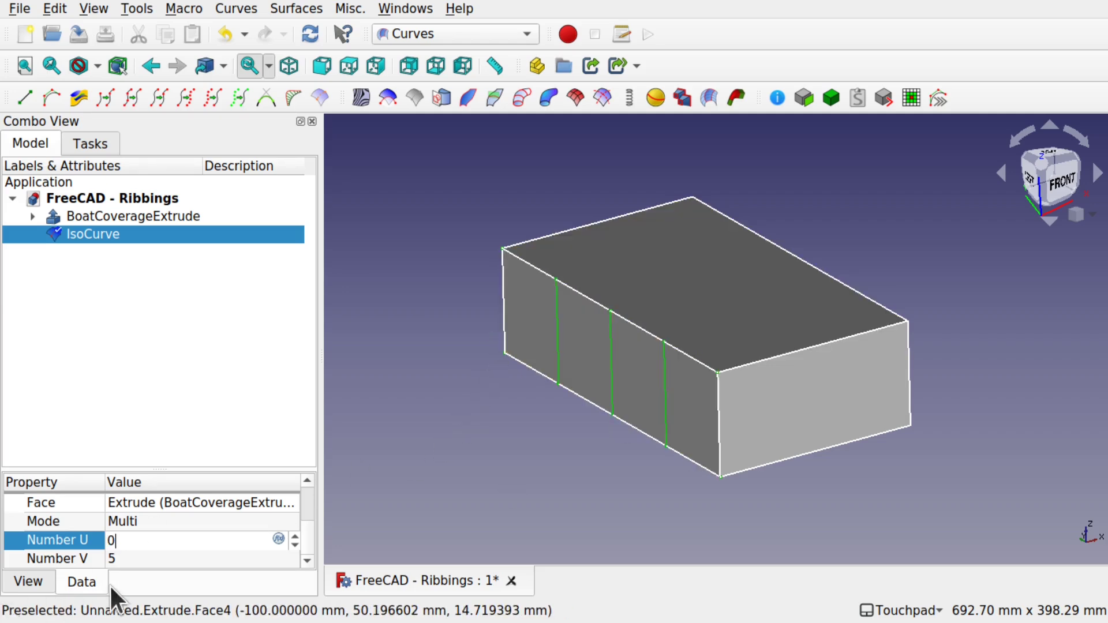
left_click(151, 557)
type("8")
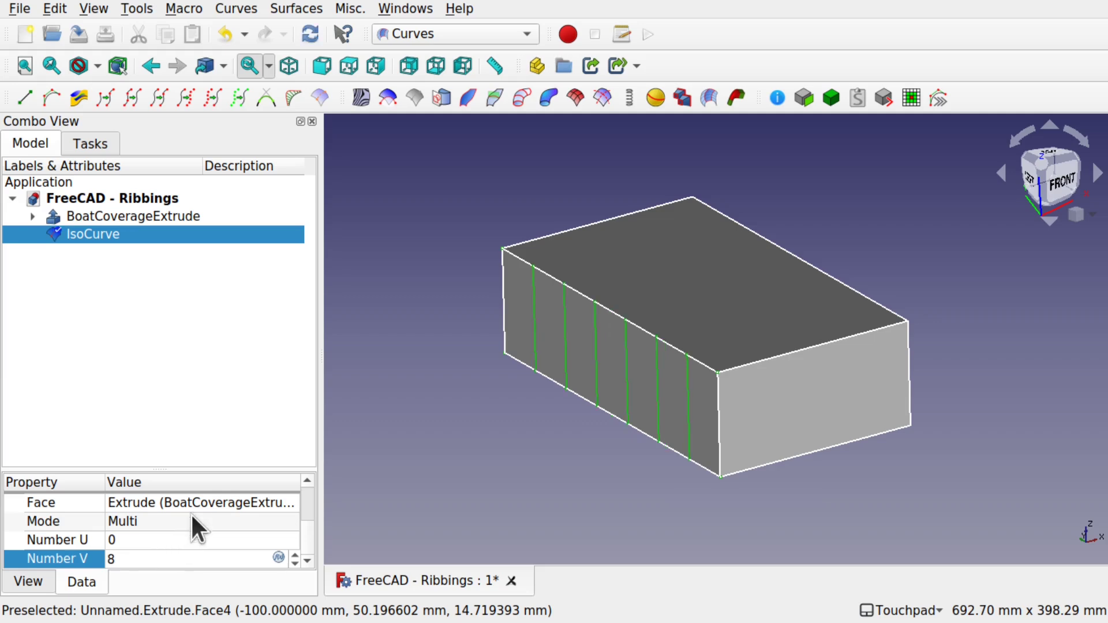
left_click_drag(217, 470, 215, 426)
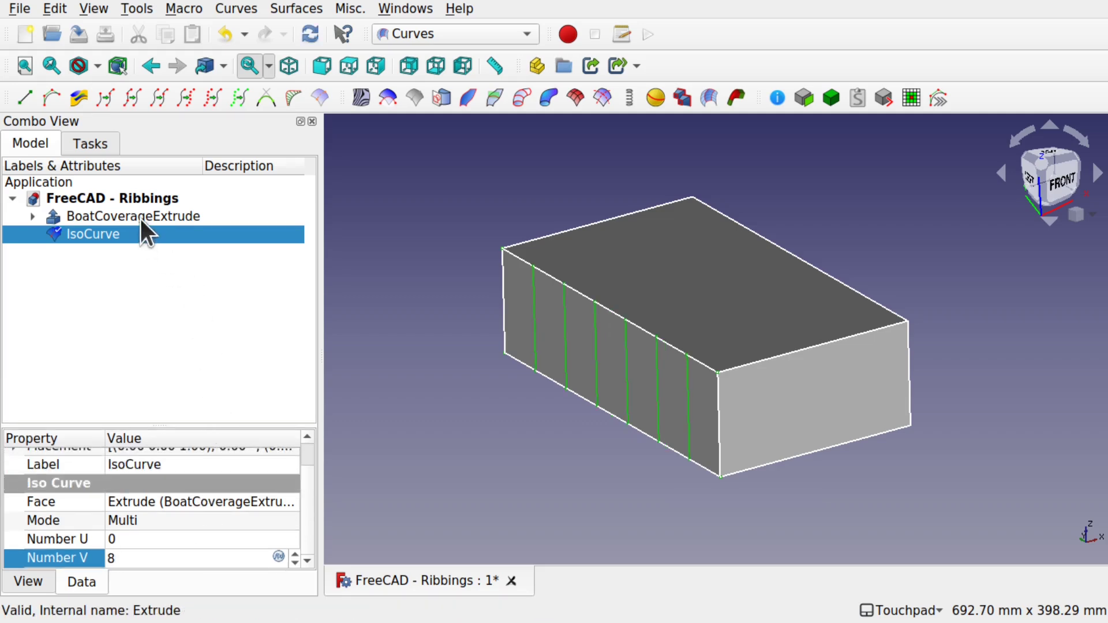
Hide the BoatCoverageExtrude block and switch to the Part workbench with the IsoCurve selected
left_click(175, 218)
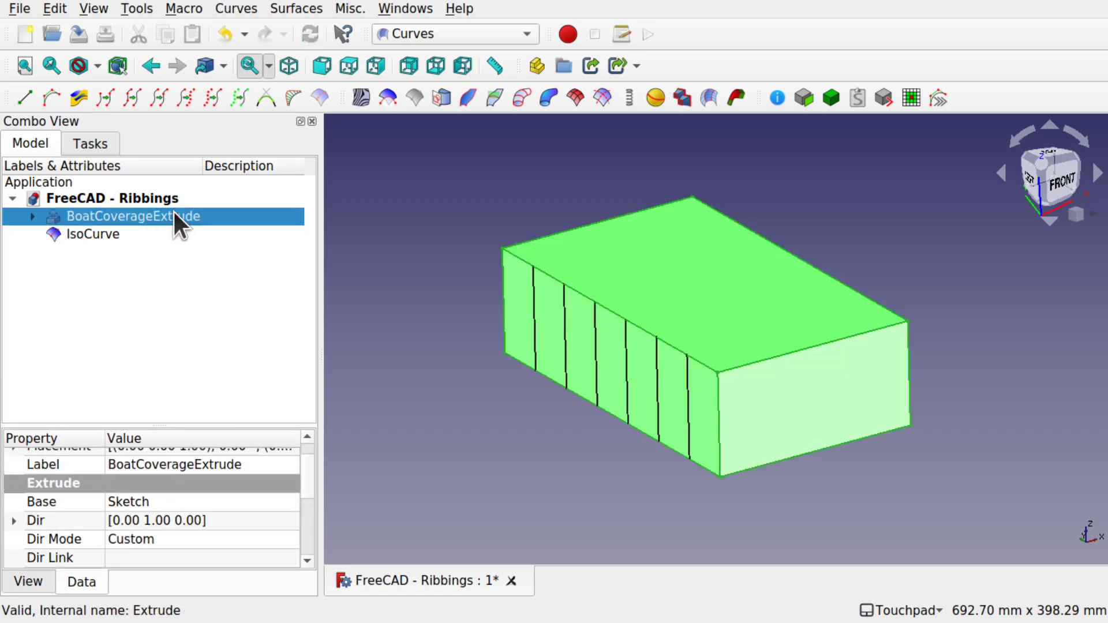
key("space")
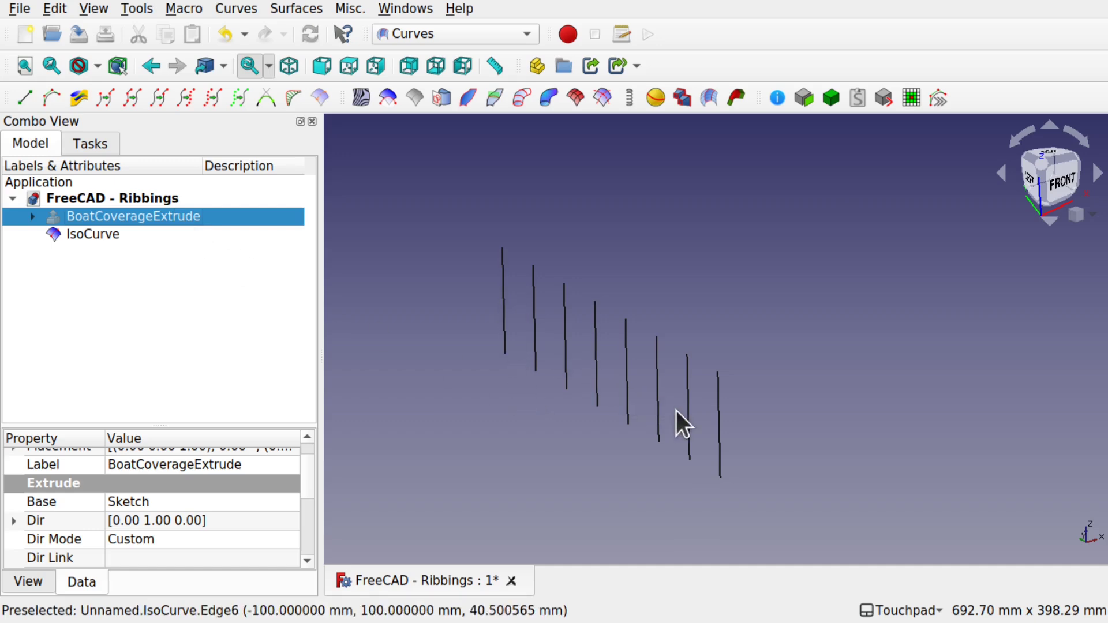
left_click(98, 233)
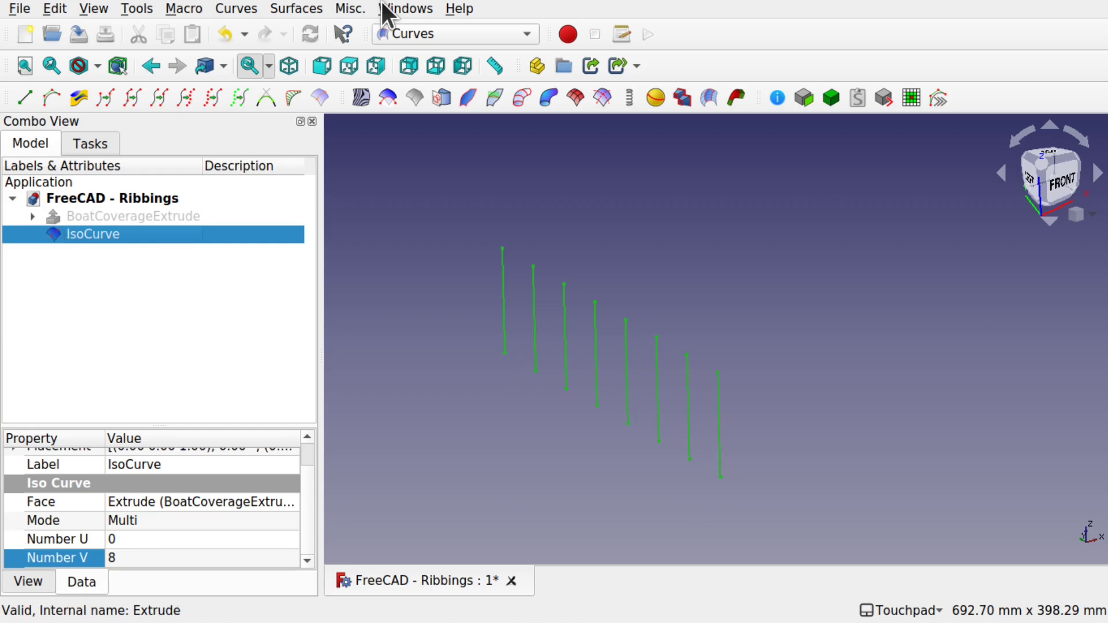
left_click(408, 30)
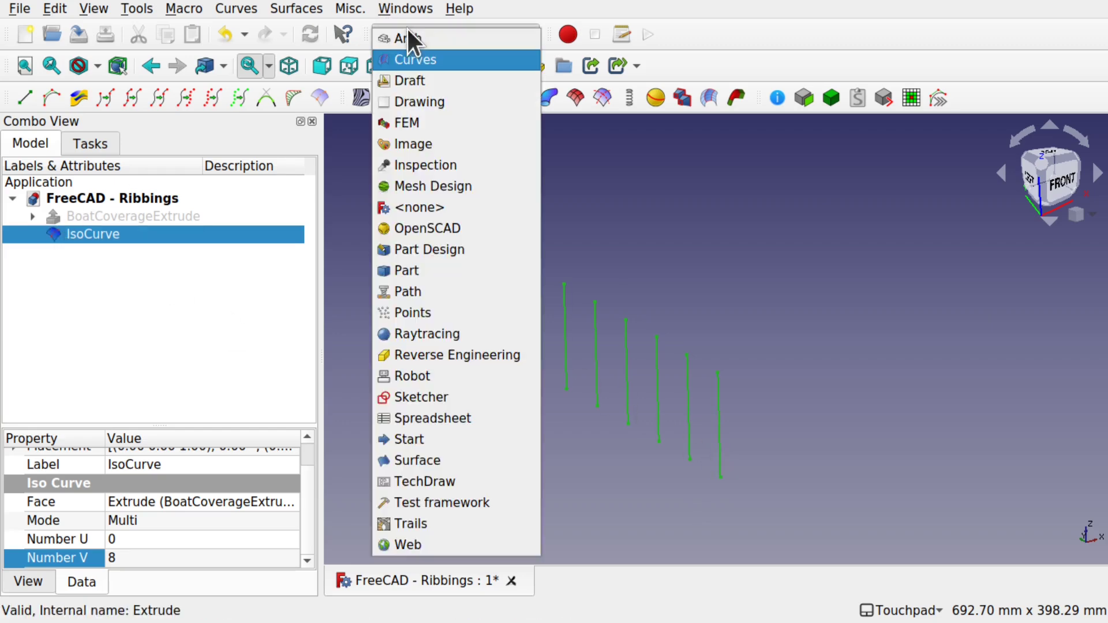
left_click(421, 270)
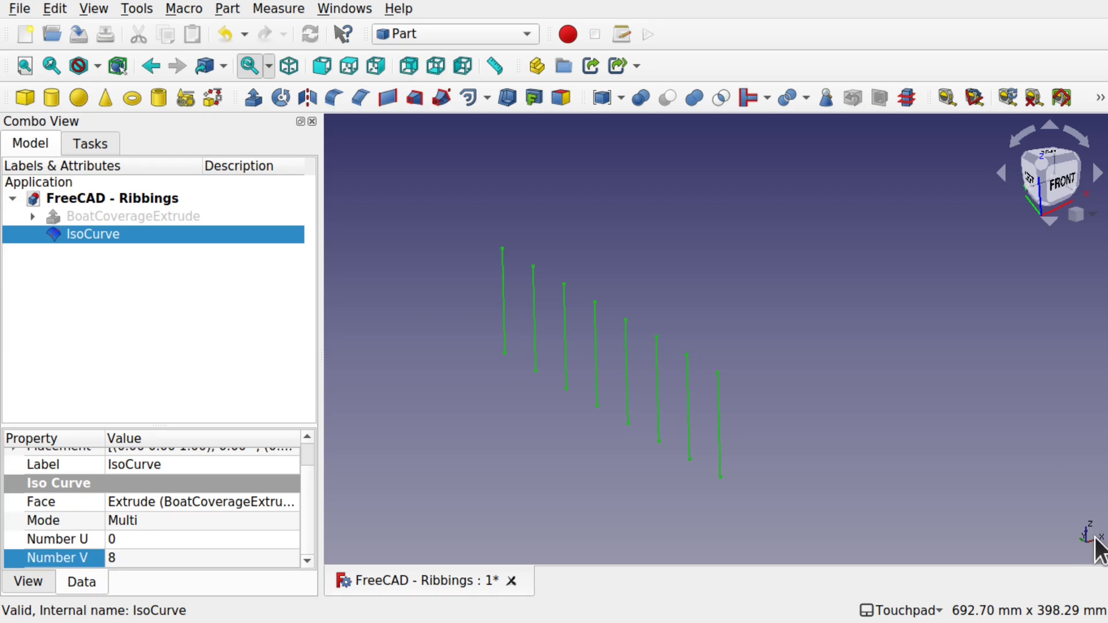
Extrude the IsoCurve lines 200 mm along the custom positive X direction to form cutting planes across the hull width
left_click_drag(784, 478, 751, 504, "alt")
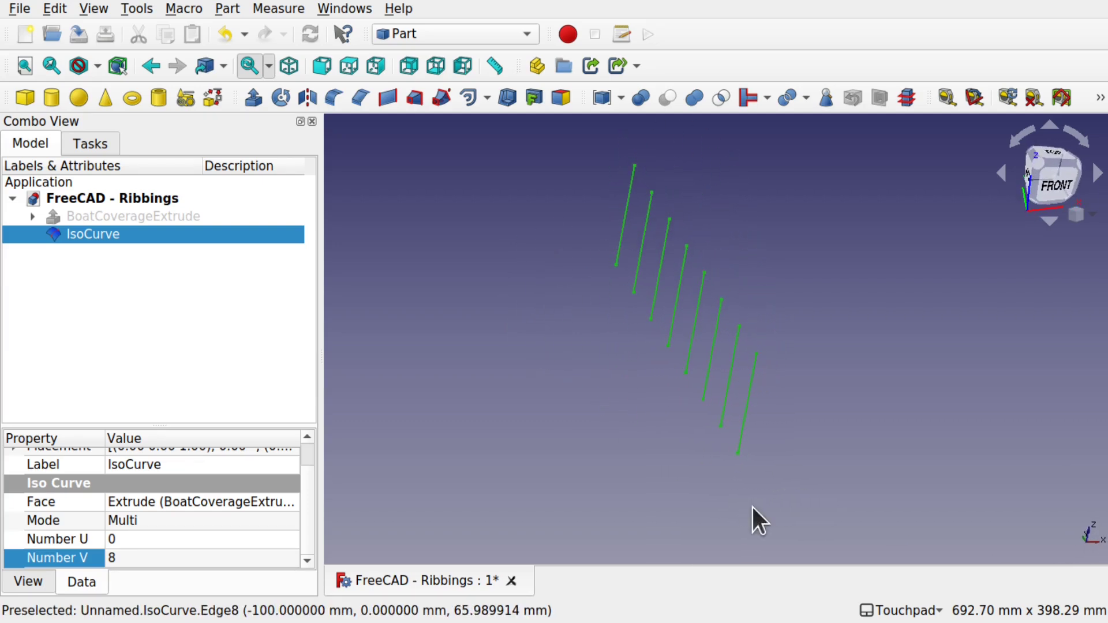
left_click(608, 361)
left_click(104, 233)
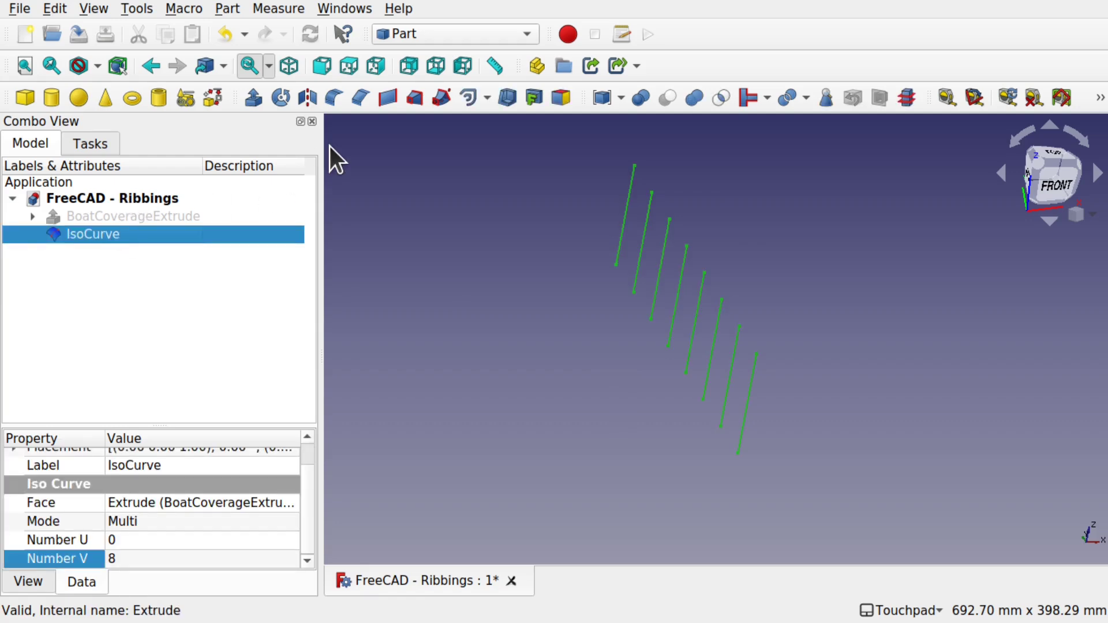
left_click(252, 97)
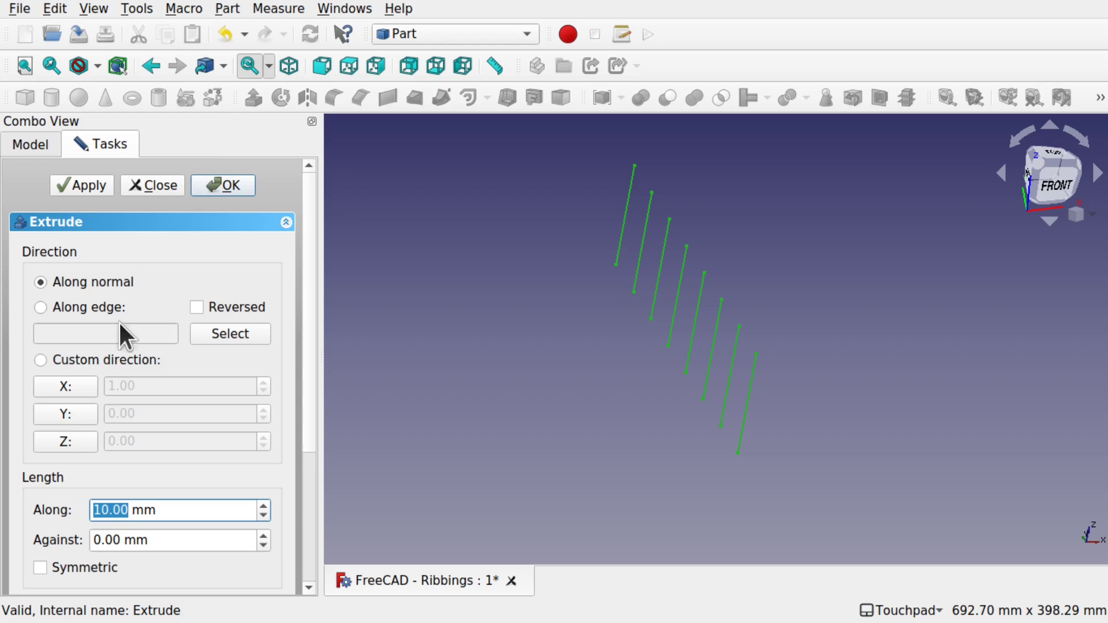
left_click(66, 391)
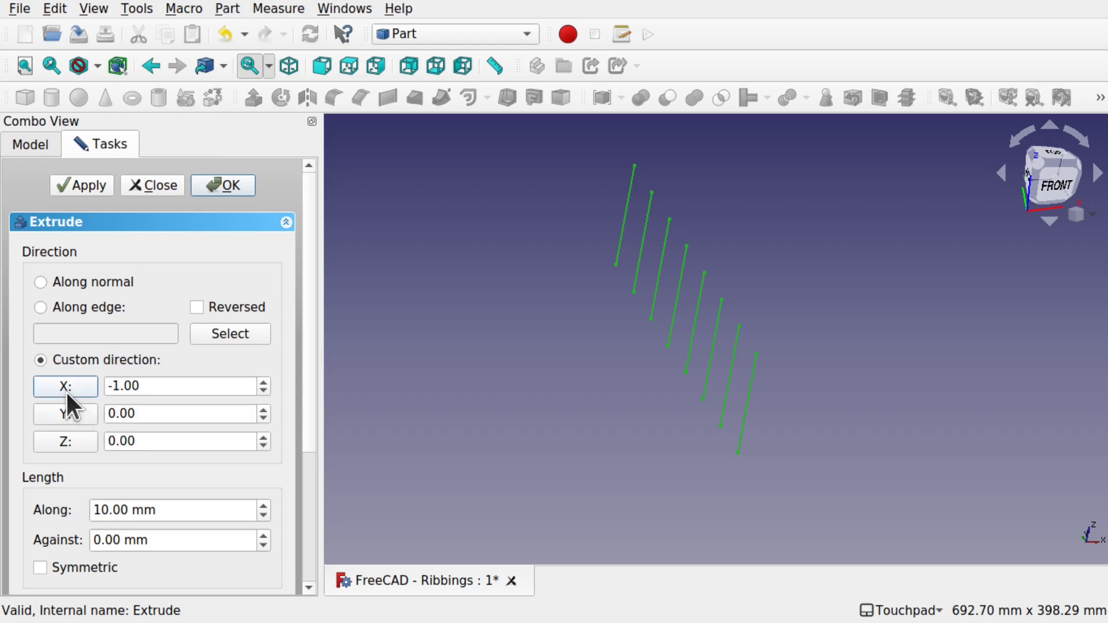
left_click(113, 386)
key("BackSpace")
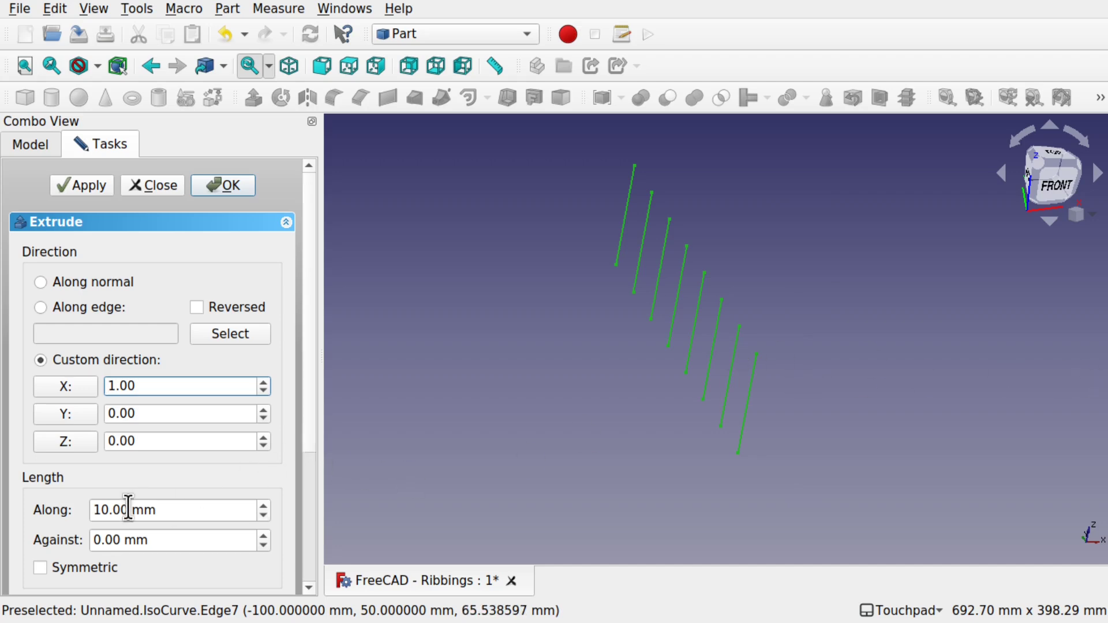
left_click_drag(107, 512, 68, 510)
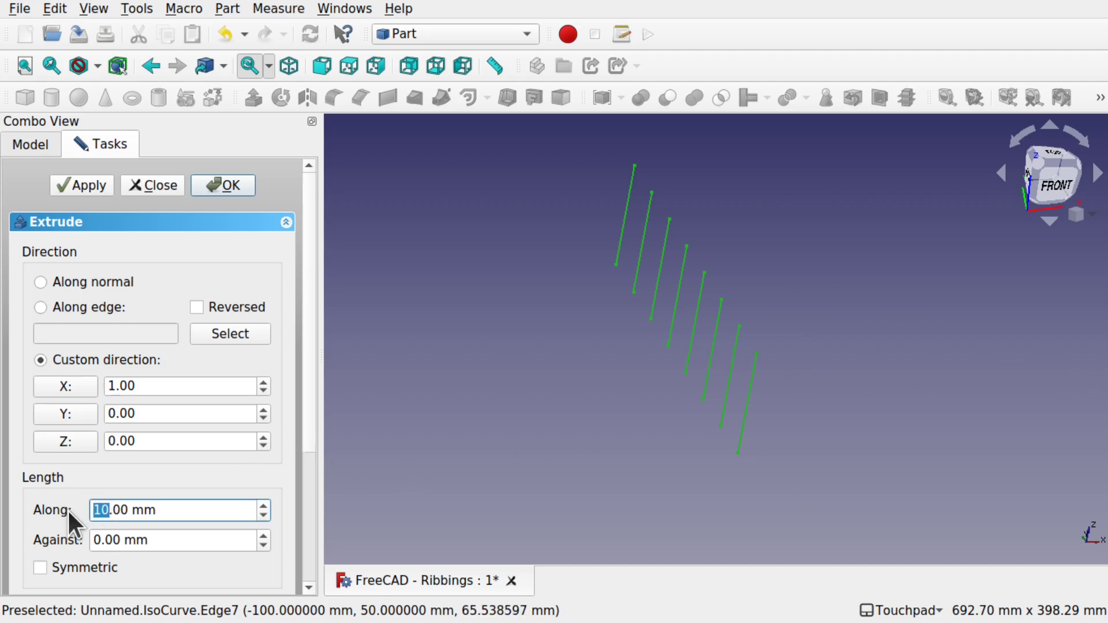
type("200")
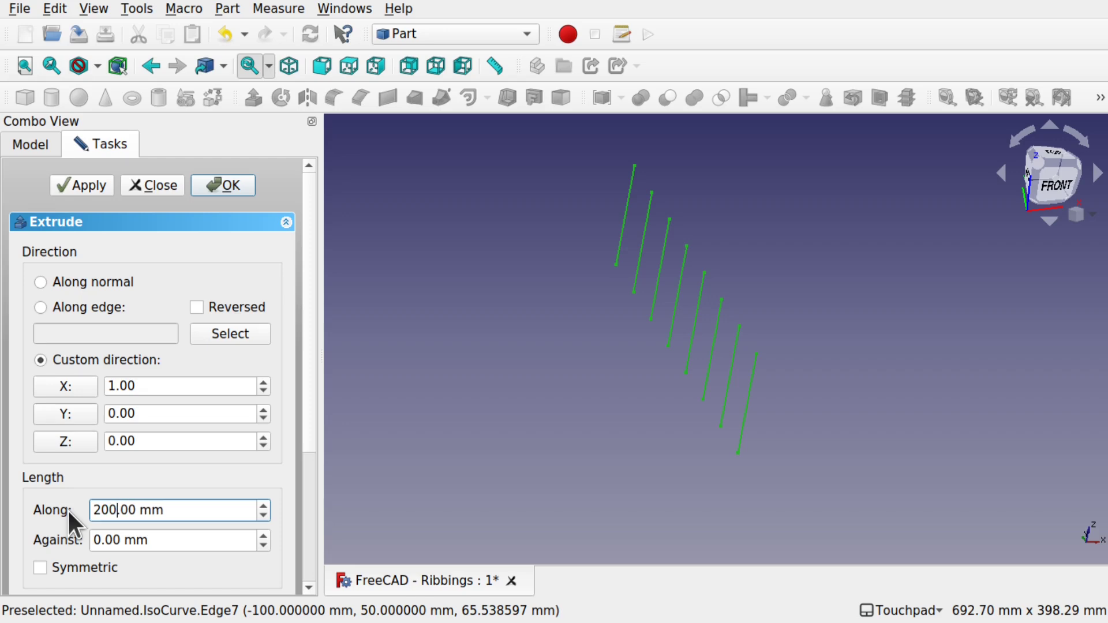
key("Return")
left_click_drag(879, 431, 970, 412, "shift")
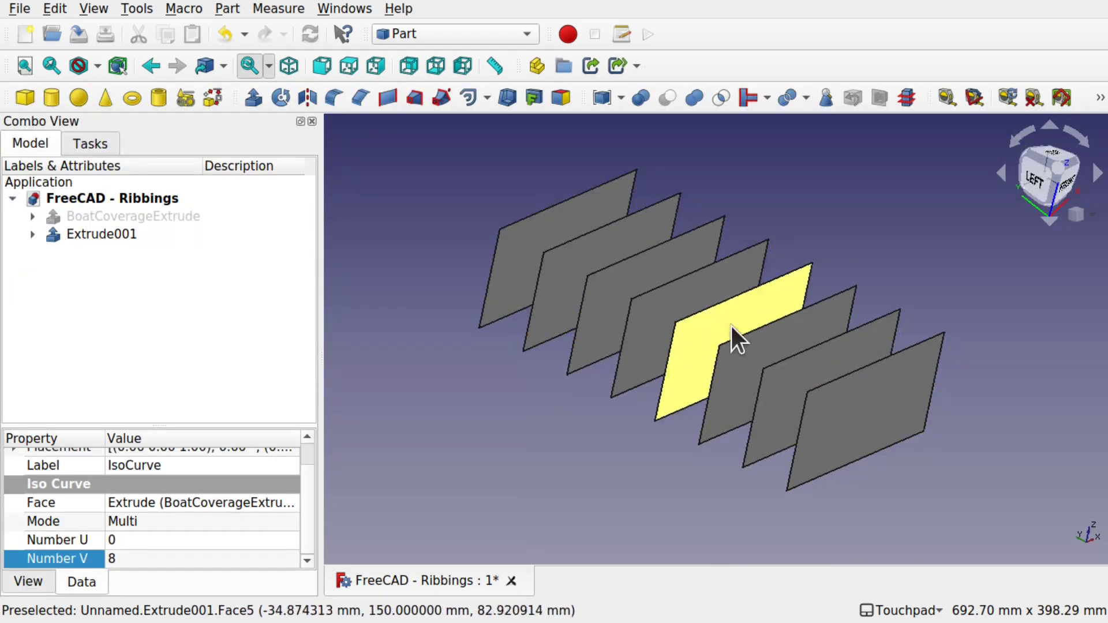
left_click_drag(645, 458, 653, 459, "shift")
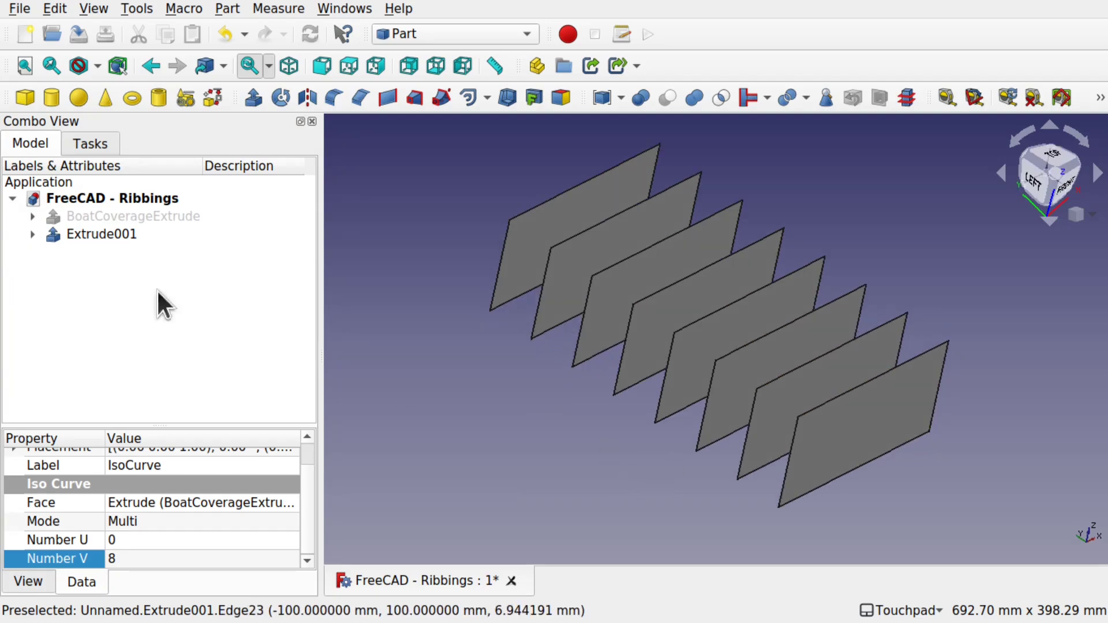
Rename the extruded cutting planes as CuttingExtrude
left_click(70, 234)
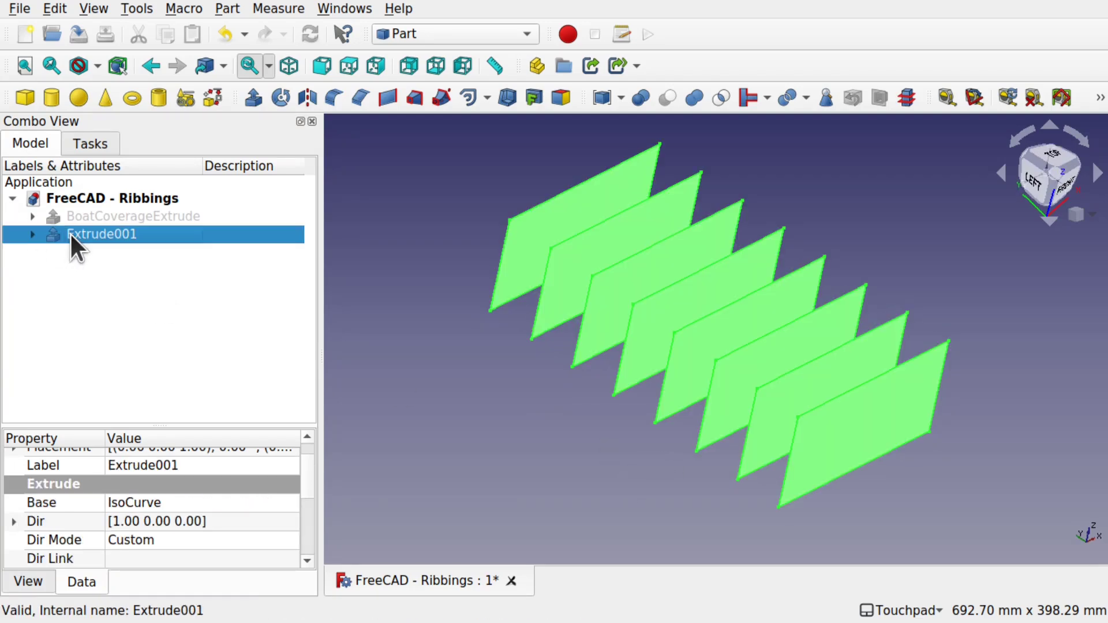
right_click(71, 232)
left_click(173, 467)
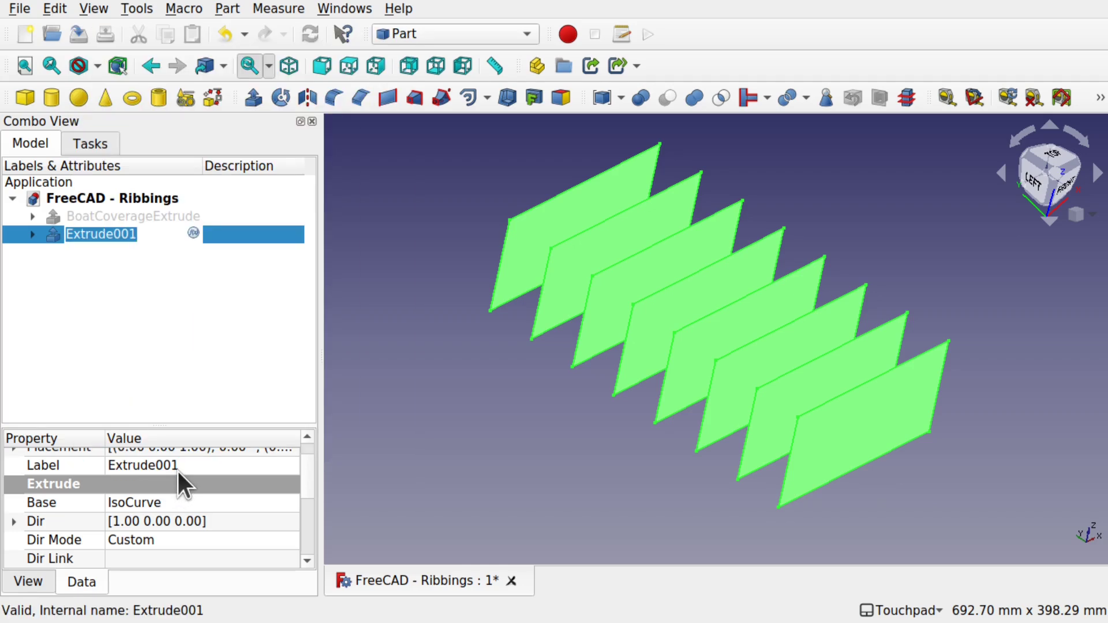
key("Home")
type("Cutting")
key("End")
key("BackSpace")
key("BackSpace")
key("BackSpace")
left_click(189, 338)
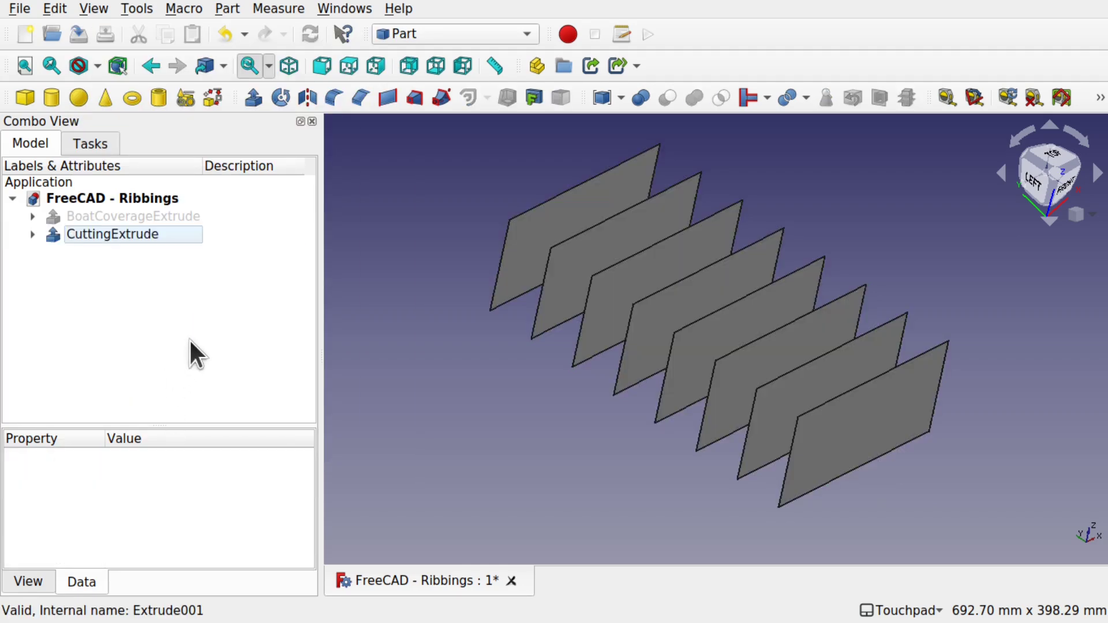
Bring the cutting planes into front view and switch to the Sketcher workbench
middle_click_drag(635, 421, 792, 443)
left_click(791, 429)
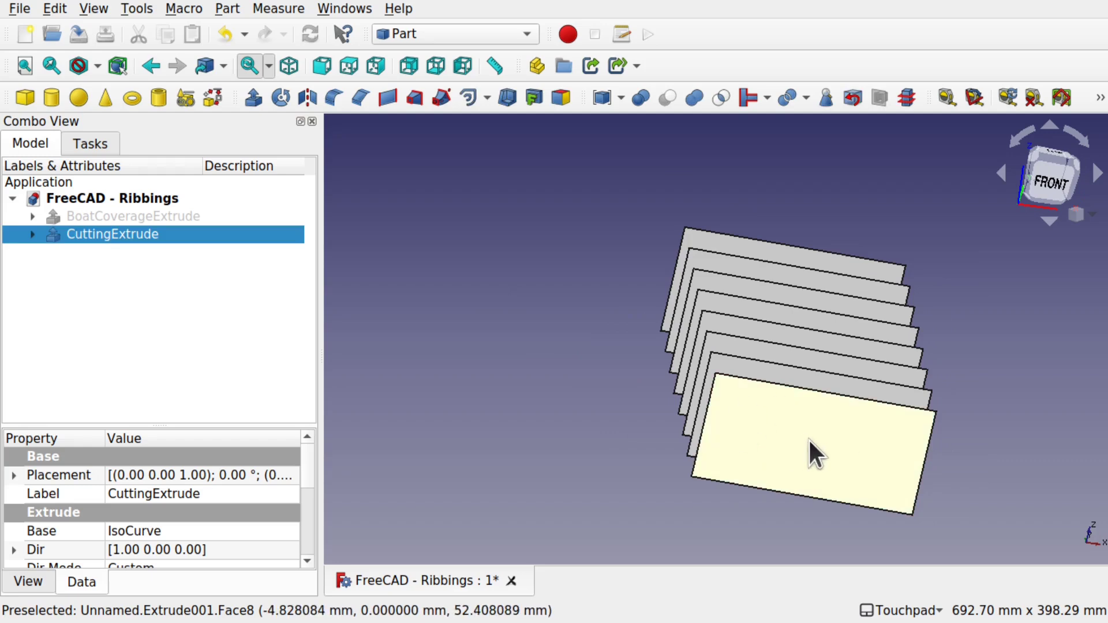
left_click(1048, 189)
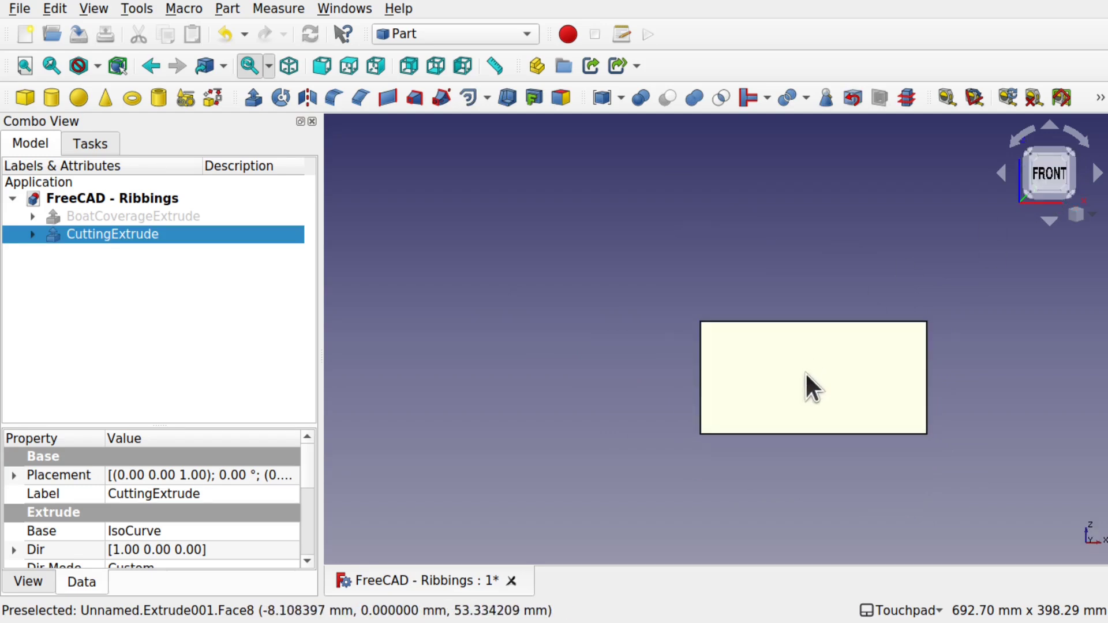
scroll(839, 419, "up", 4)
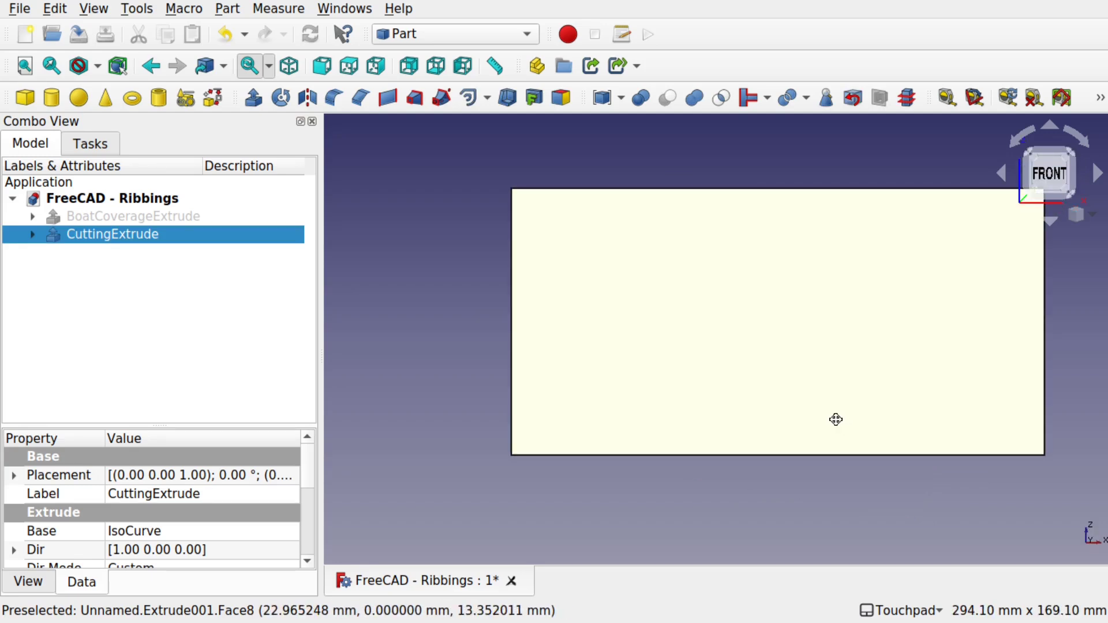
middle_click_drag(839, 419, 756, 442, "shift")
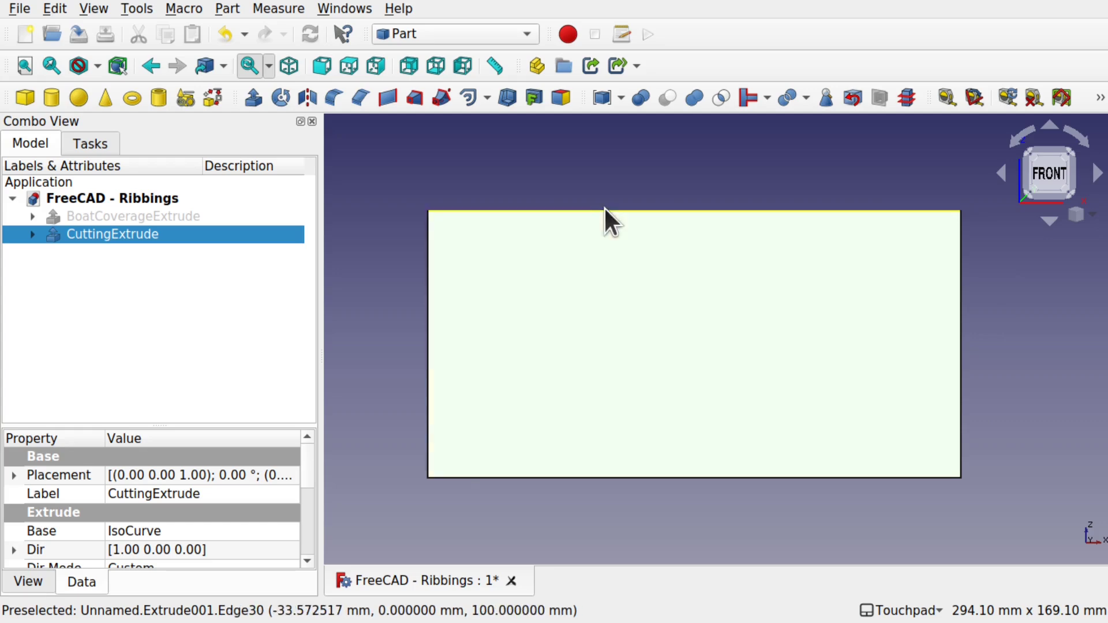
left_click(469, 32)
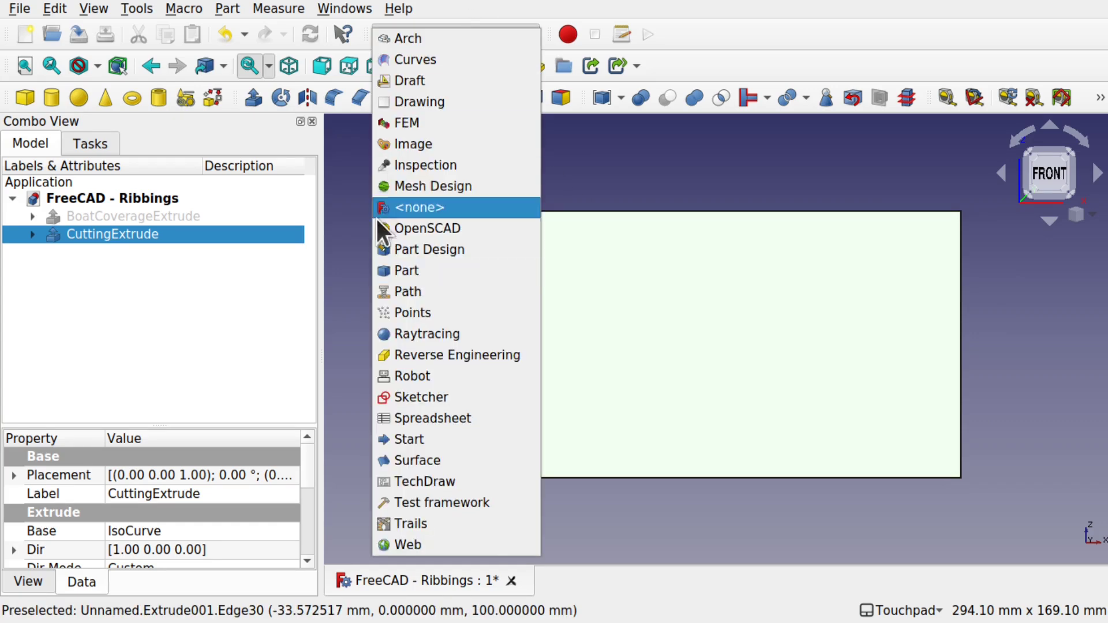
left_click(434, 397)
left_click(735, 172)
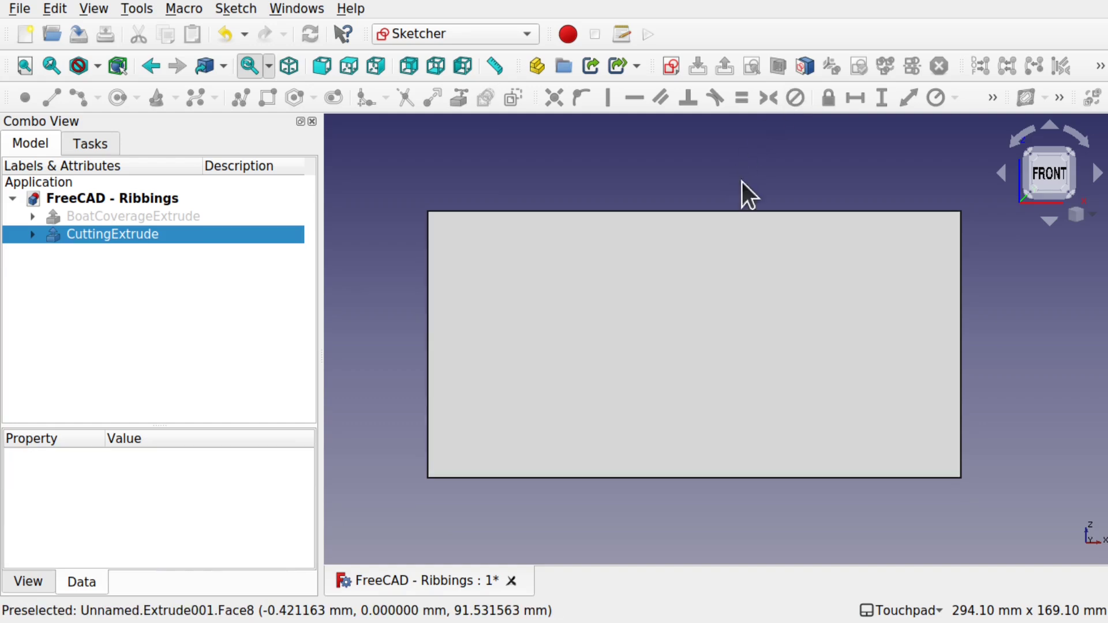
Create a sketch on the foremost CuttingExtrude plane using the FlatFace attachment method, viewed from the front
left_click(785, 310)
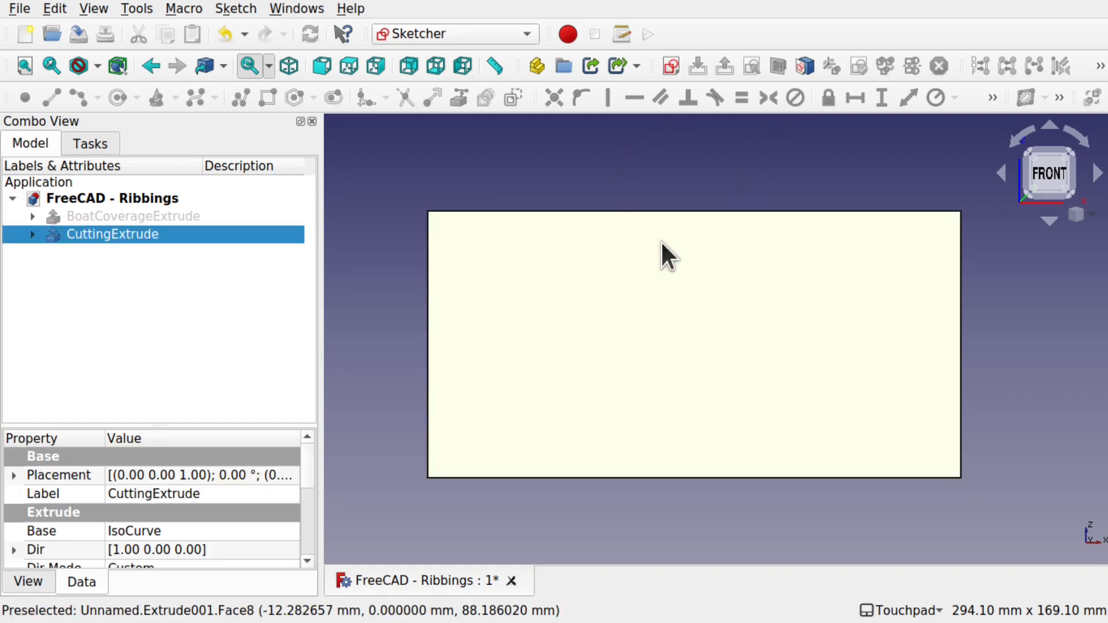
left_click_drag(718, 215, 772, 407, "alt")
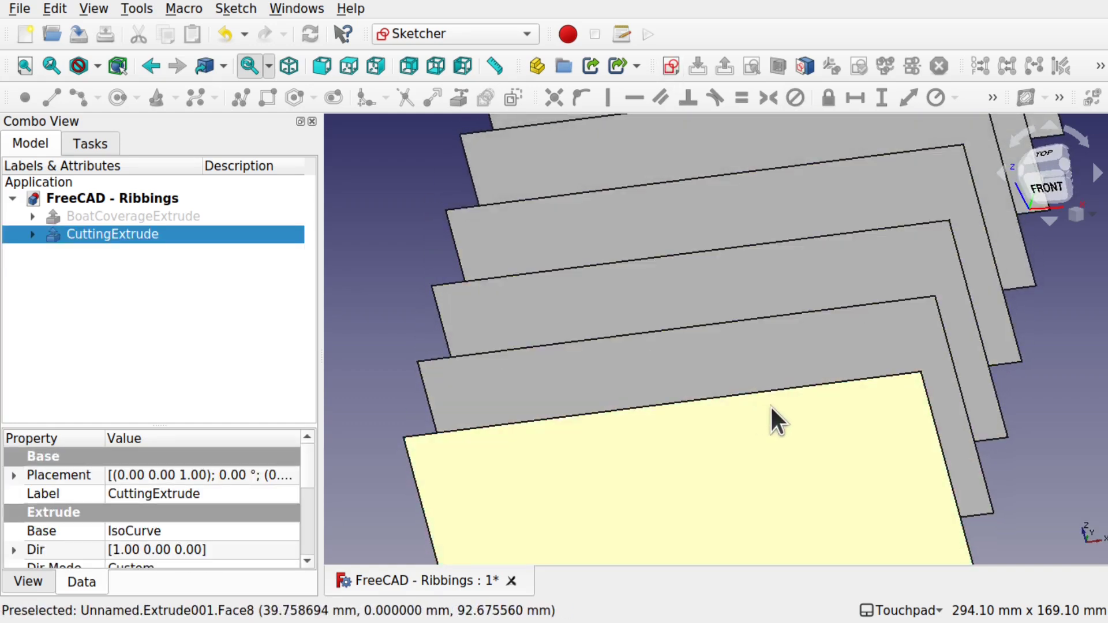
left_click(792, 447)
left_click(406, 350)
left_click(673, 527)
left_click_drag(673, 527, 700, 215, "alt")
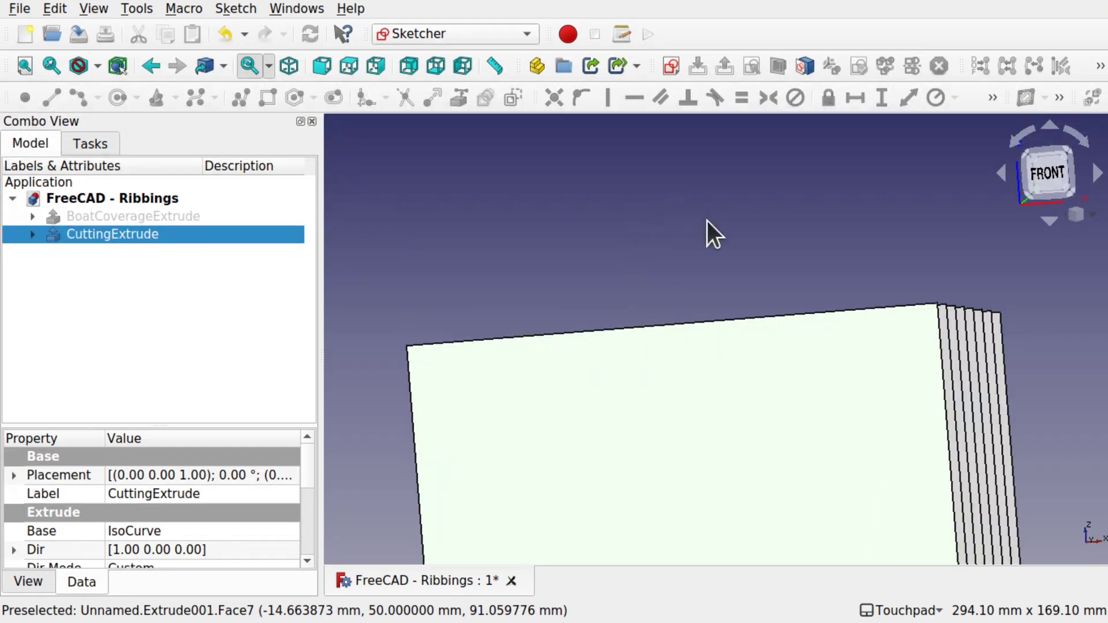
left_click(1039, 178)
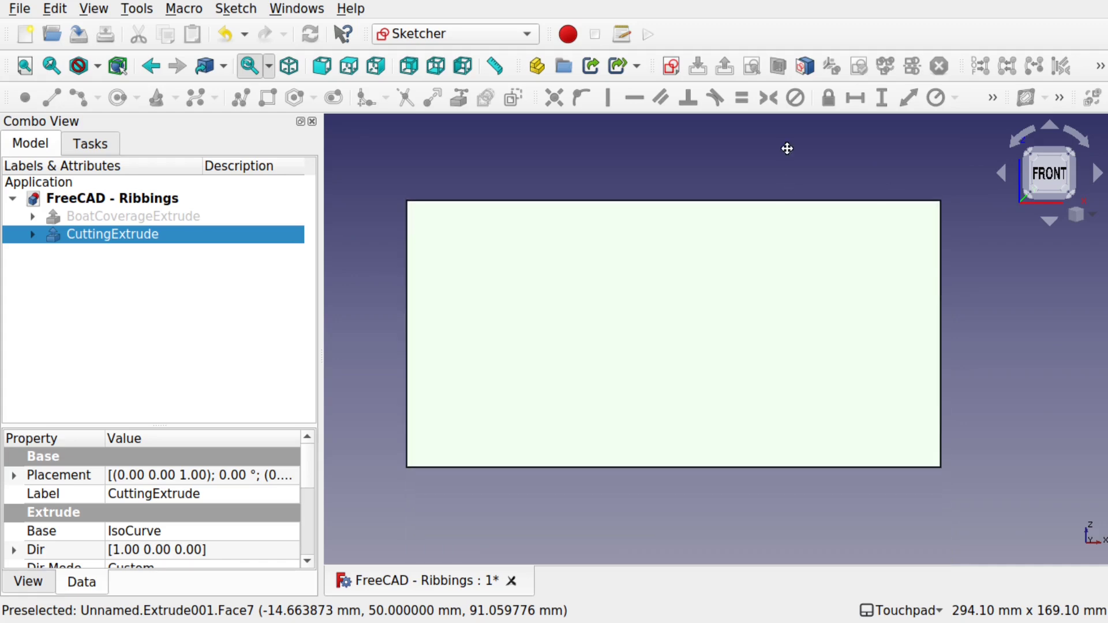
left_click(671, 67)
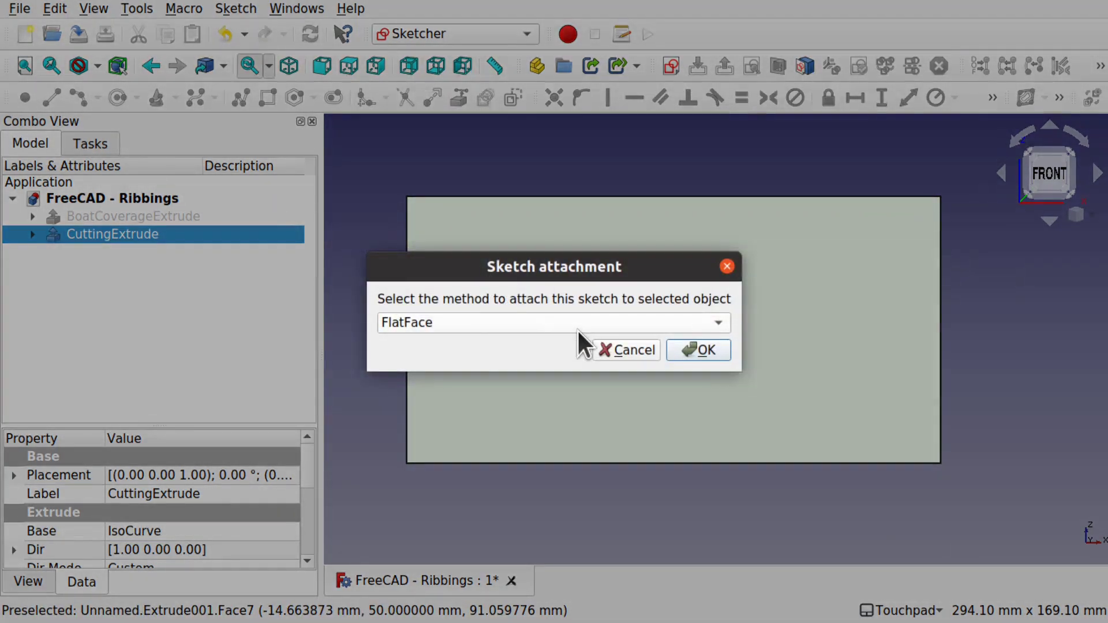
left_click(685, 347)
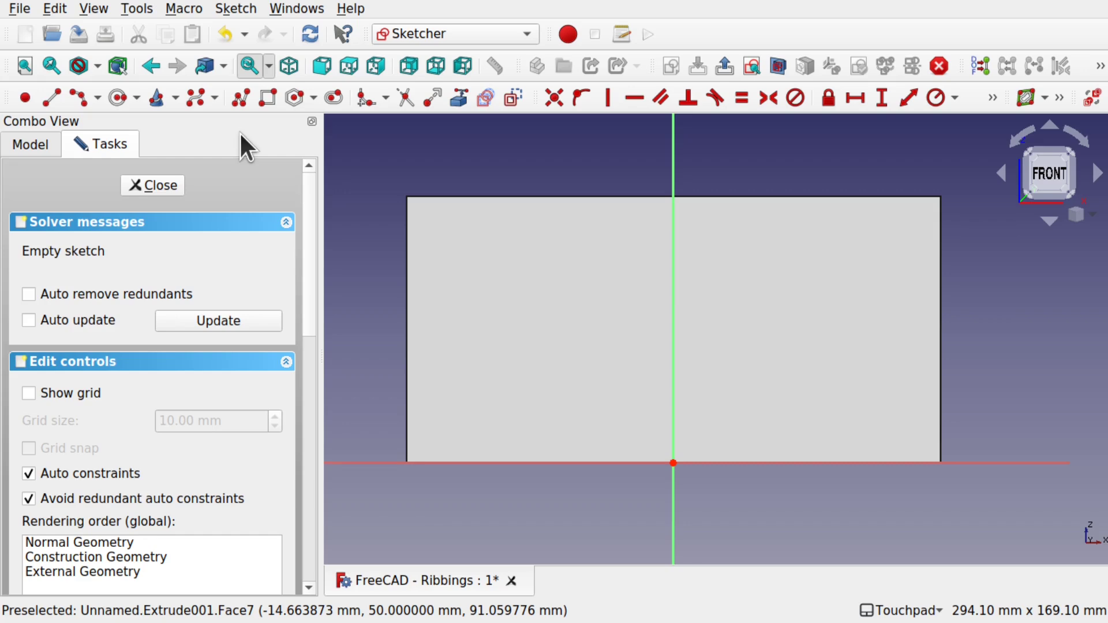
Sketch a slanted line from the vertical axis to about (-61.7, 46.1), and an outward-bulging arc from its outer end to about (-67.1, 86.1)
left_click(48, 97)
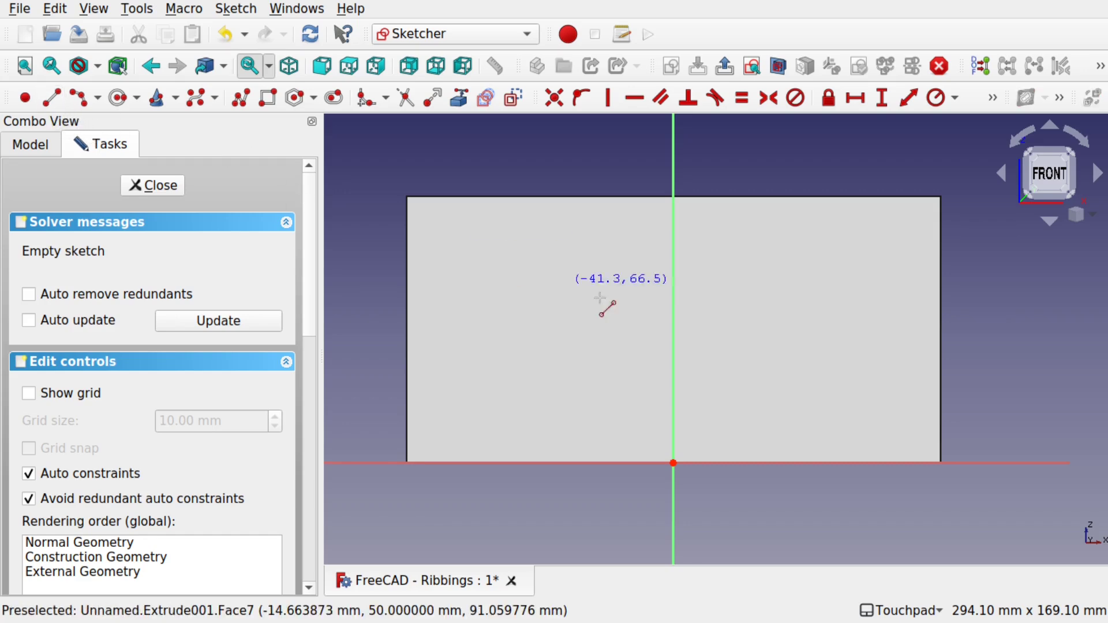
left_click(673, 428)
left_click(509, 340)
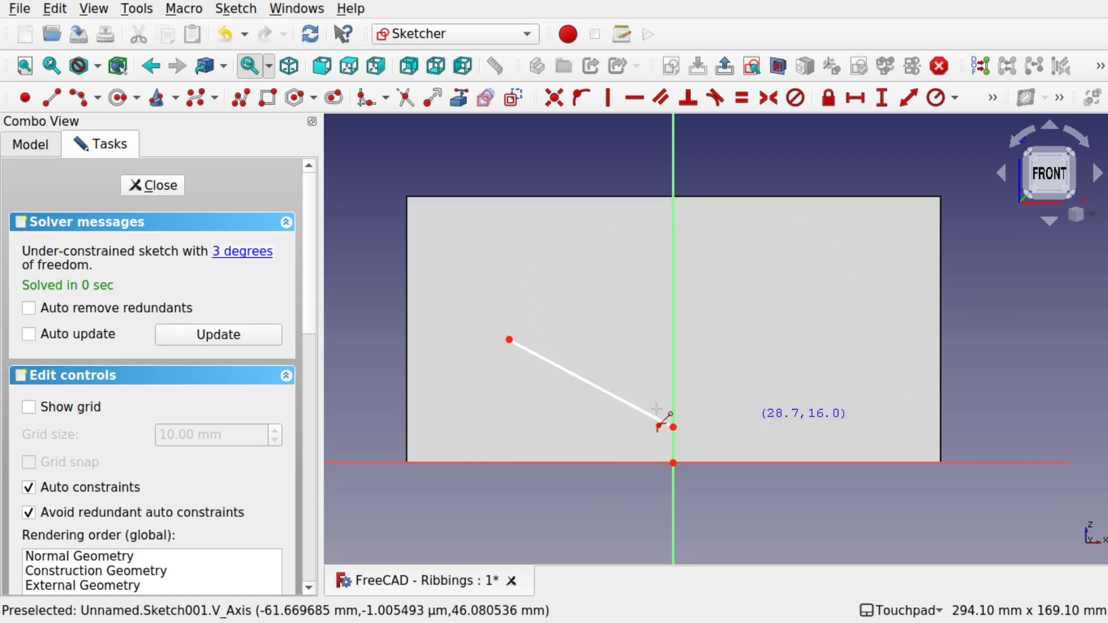
left_click(79, 97)
left_click(509, 340)
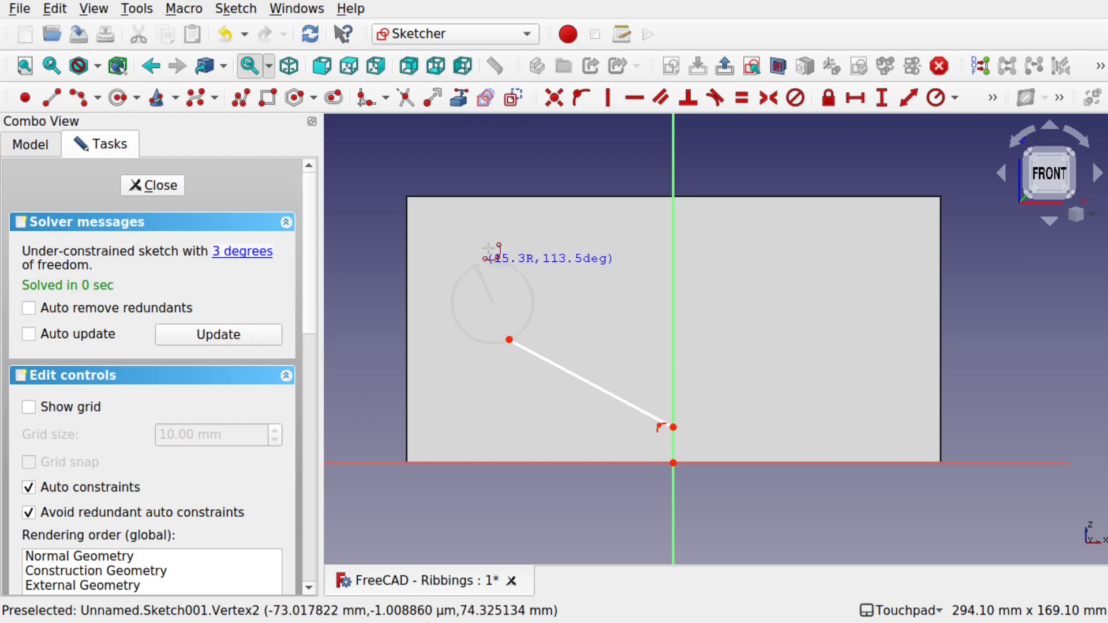
left_click(497, 233)
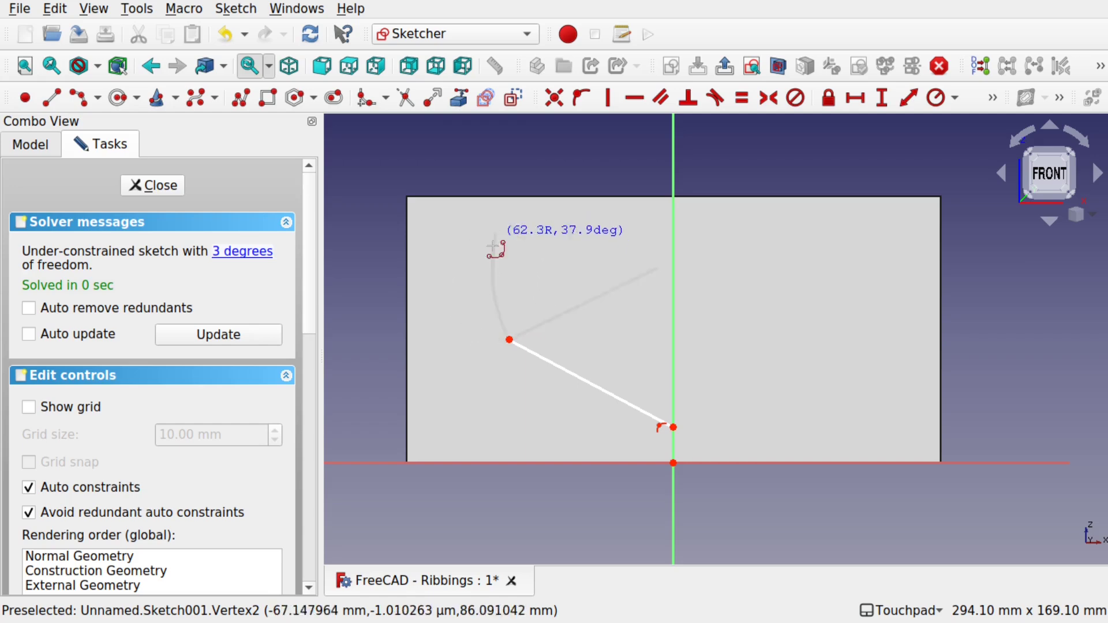
left_click(475, 297)
key("Escape")
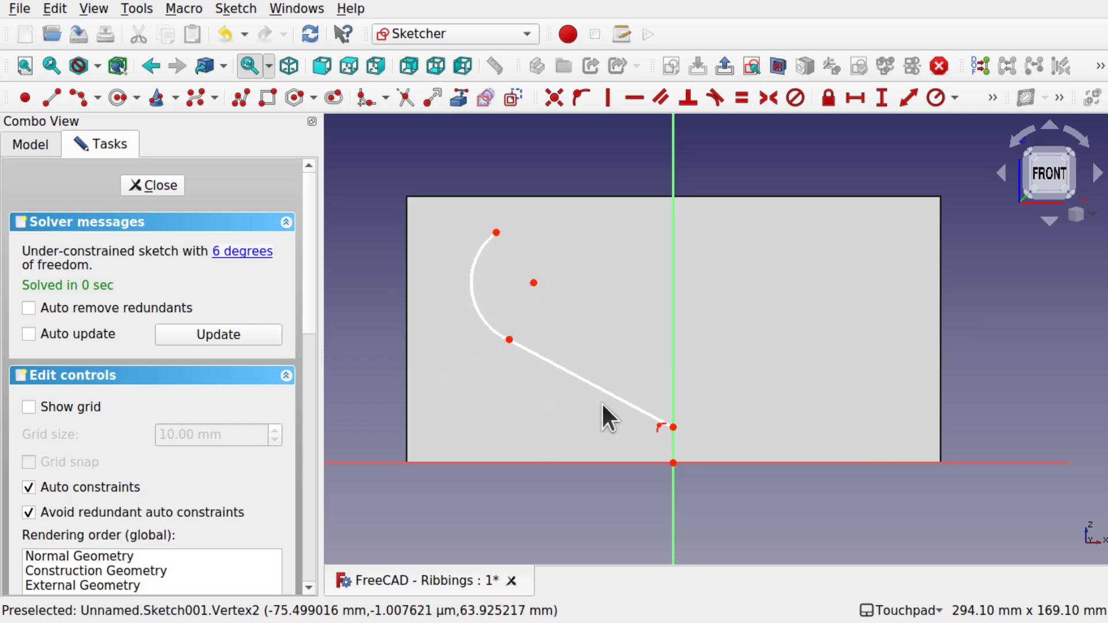
Constrain the slanted line and the arc tangent at their shared endpoint
left_click(618, 397)
left_click(494, 337)
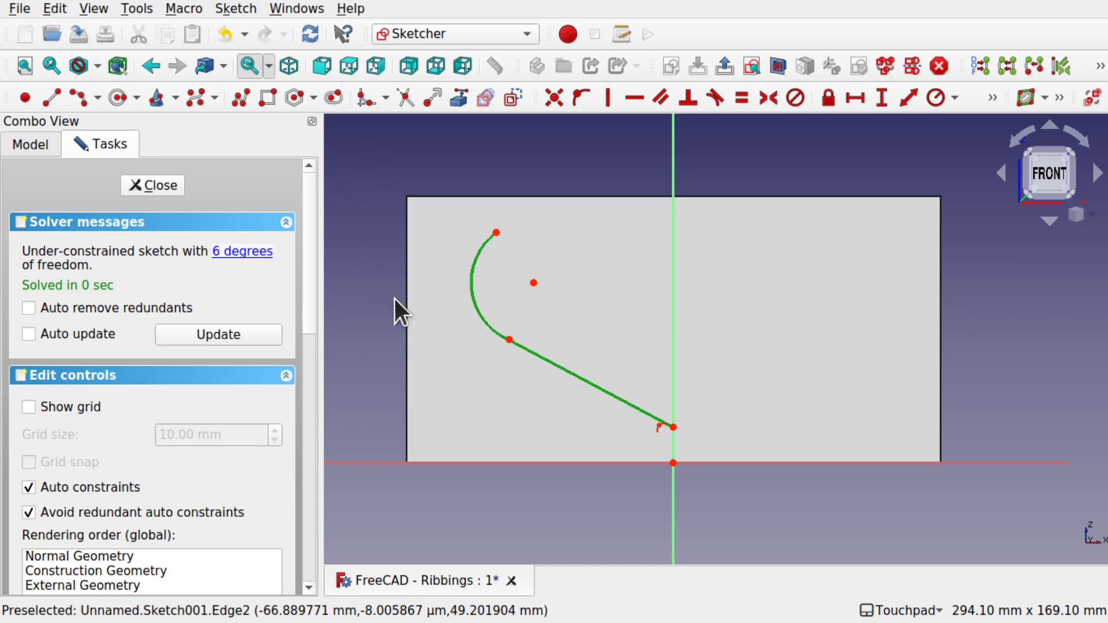
left_click(716, 101)
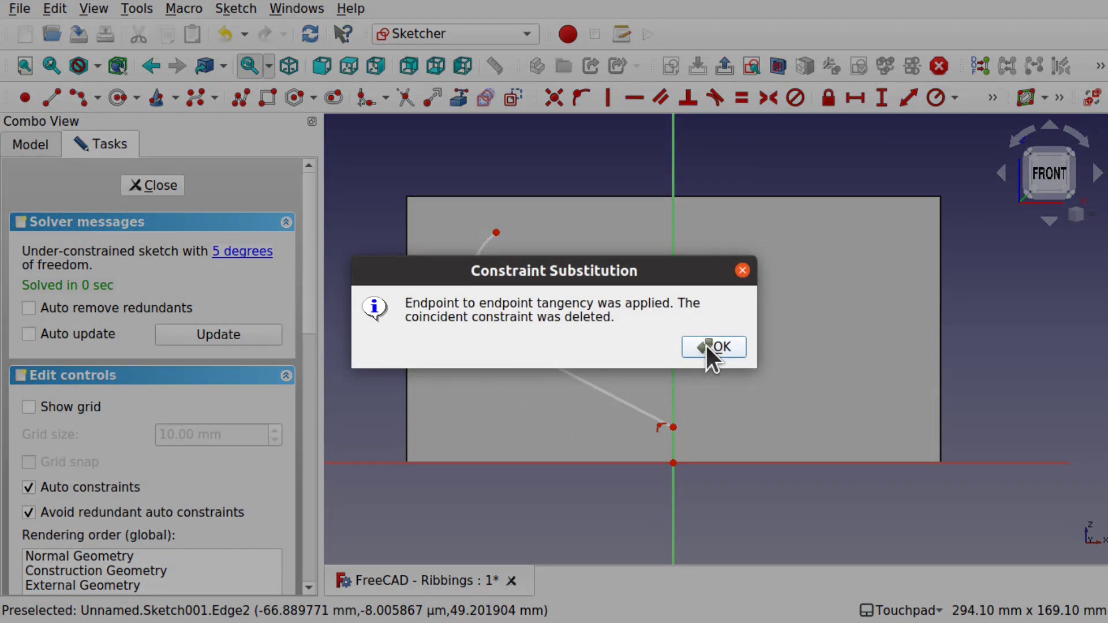
left_click(706, 344)
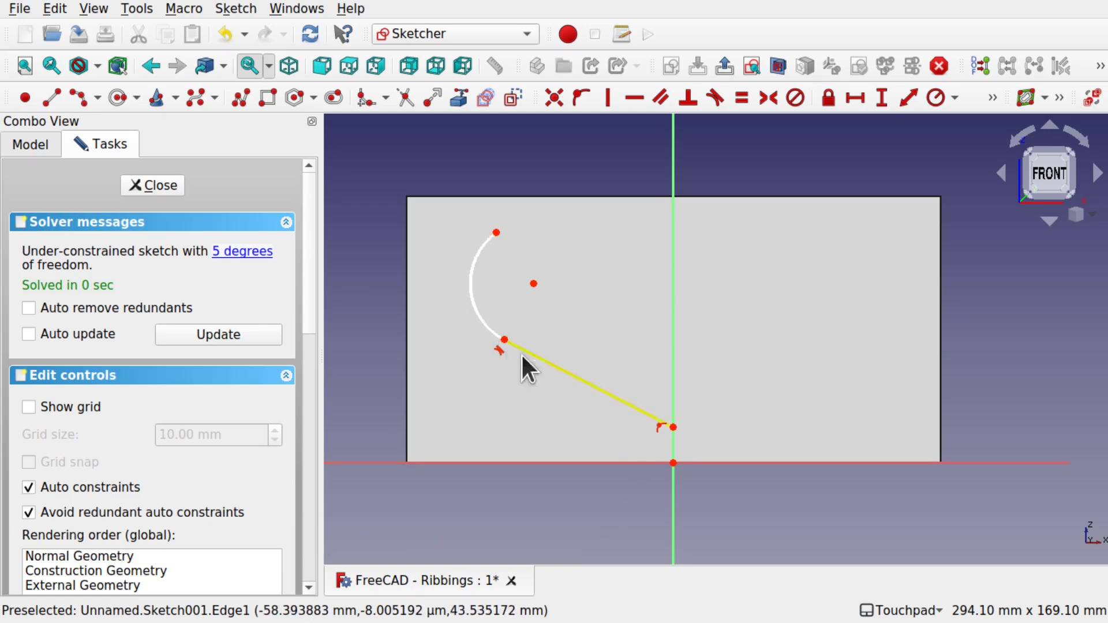
Sketch a horizontal line from the arc's upper end to about (-7.2, 86.2), just short of the vertical axis
left_click(55, 94)
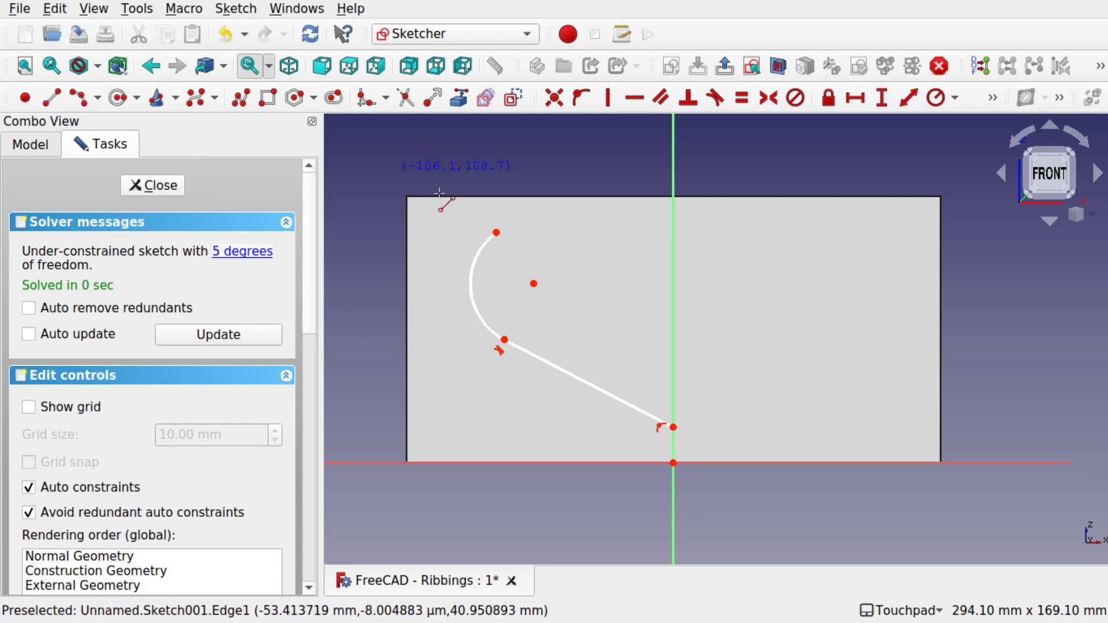
left_click(496, 232)
left_click(654, 233)
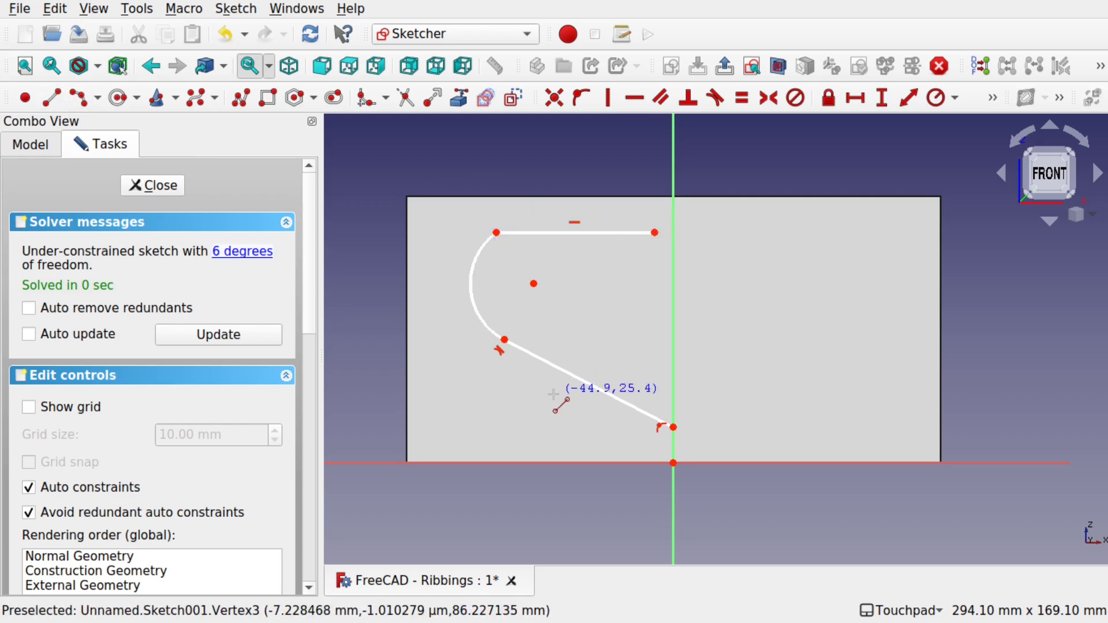
right_click(614, 253)
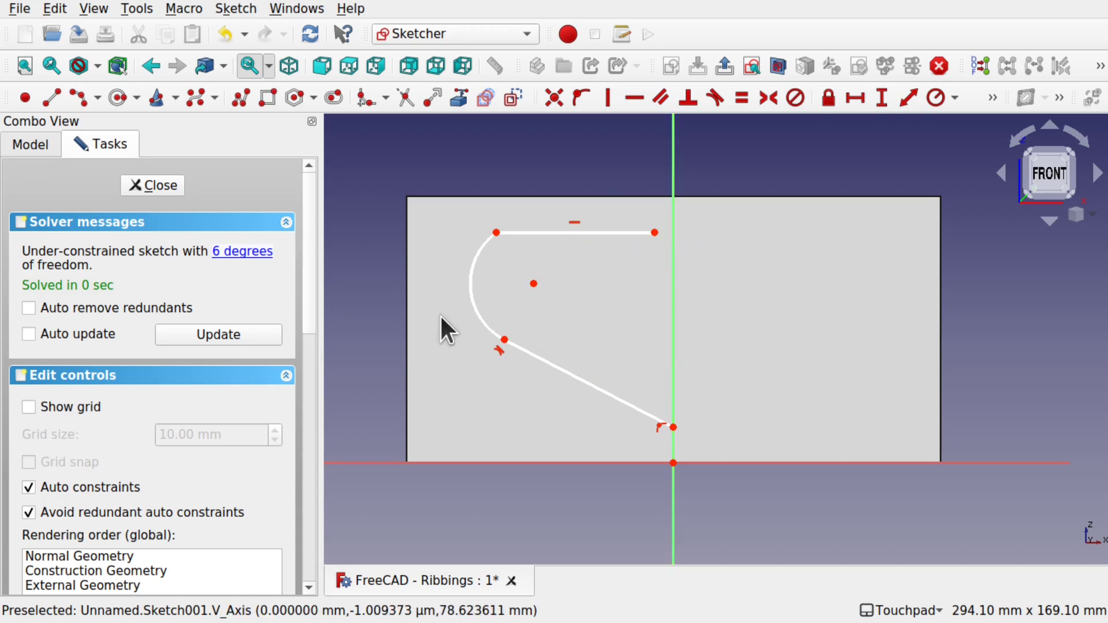
Mirror the whole half profile about the vertical axis with the Symmetry tool
mouse_move(446, 200)
left_mouse_down()
mouse_move(670, 440)
mouse_move(696, 443)
left_mouse_up()
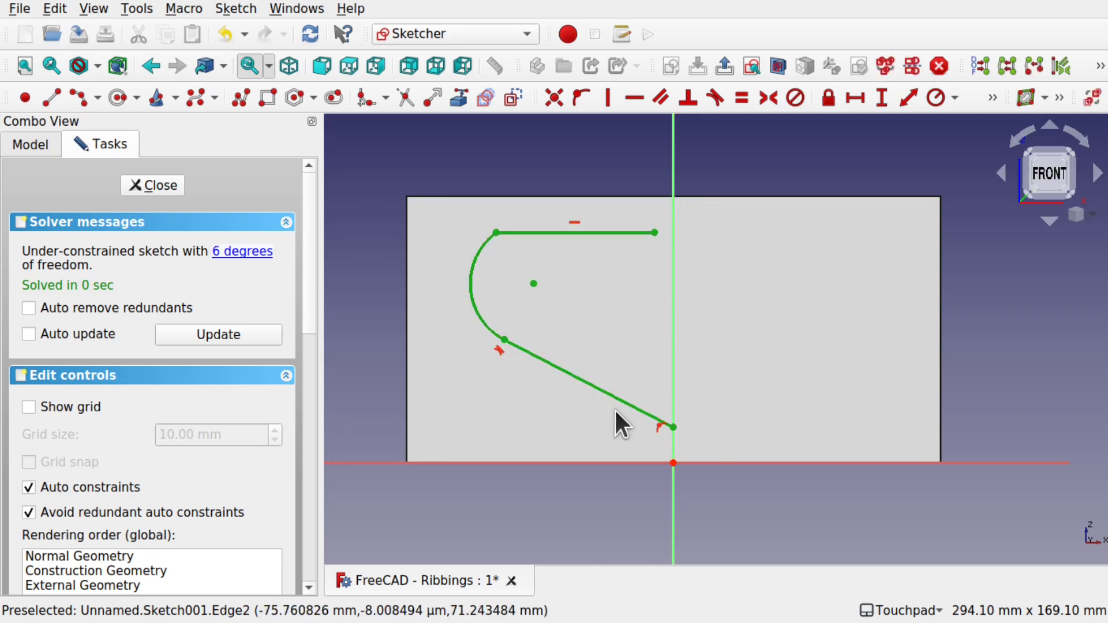
left_click(1101, 67)
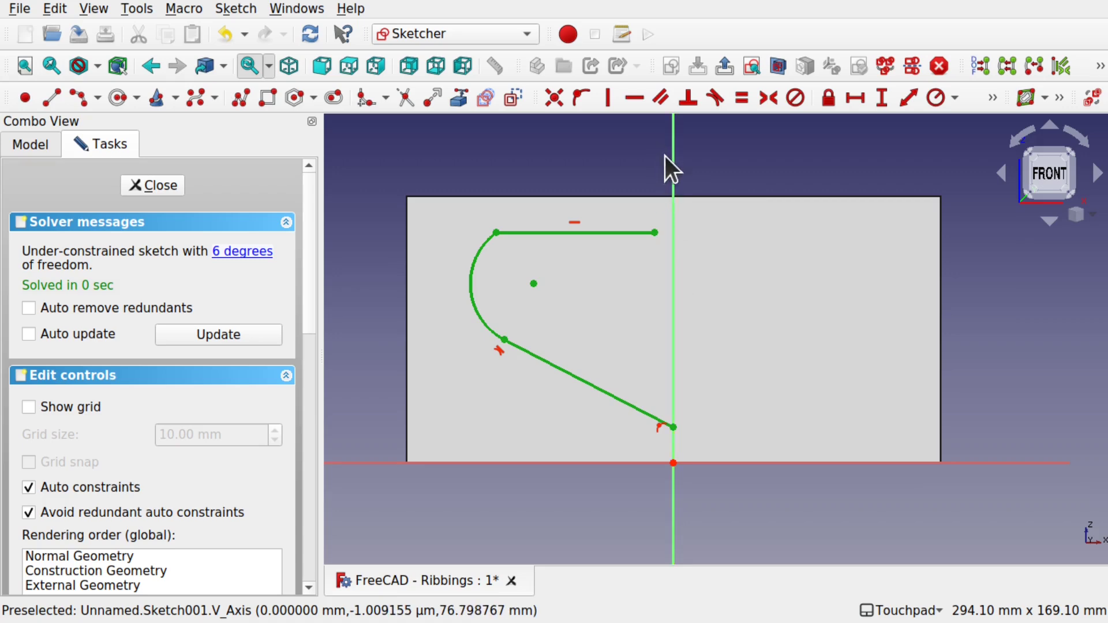
left_click(672, 181)
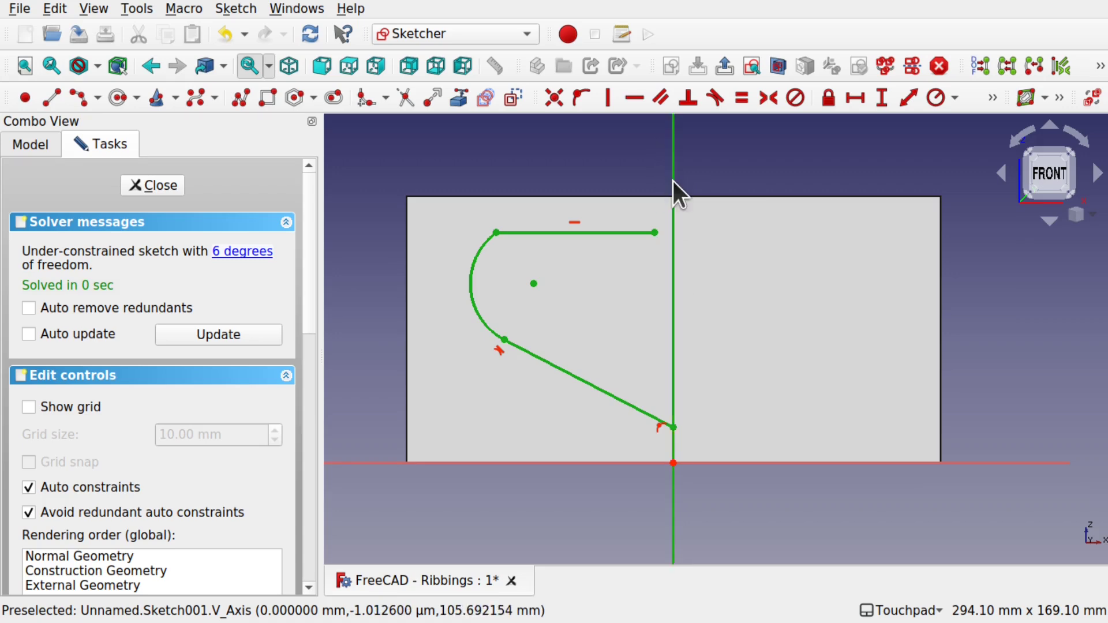
left_click(1101, 67)
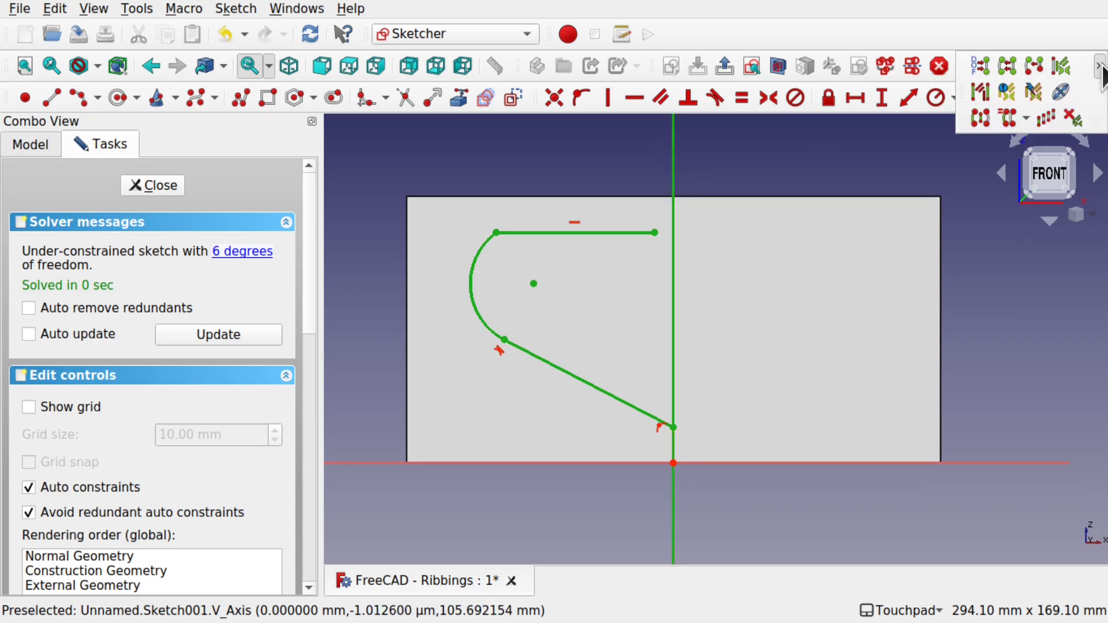
left_click(978, 118)
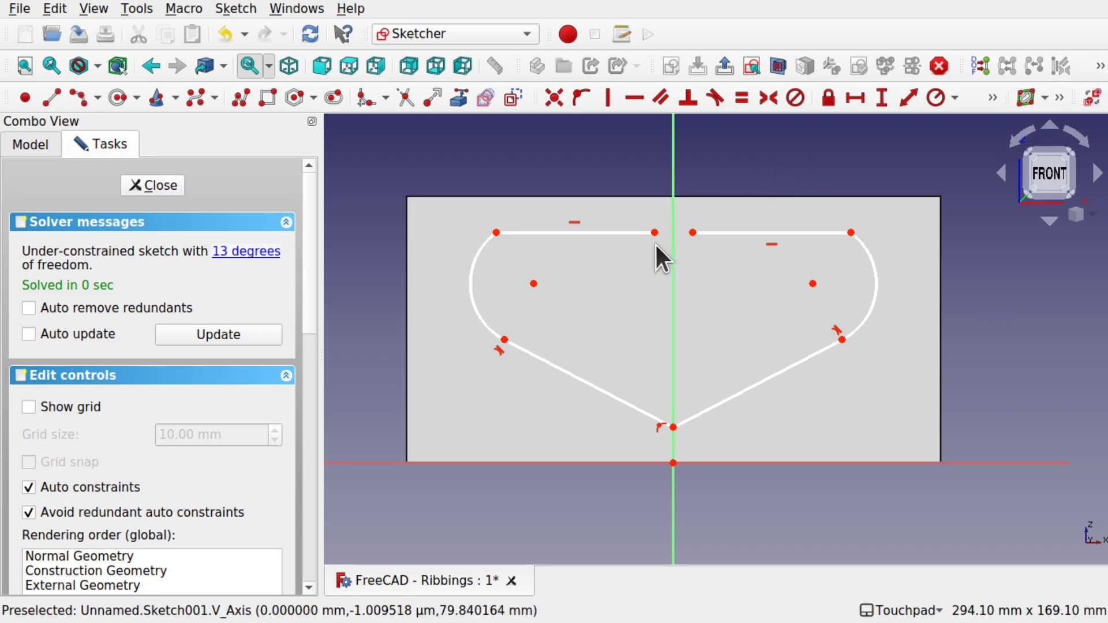
Make the inner ends of the two upper horizontal lines coincident and constrain that point onto the vertical axis
left_click(693, 233)
left_click(545, 97)
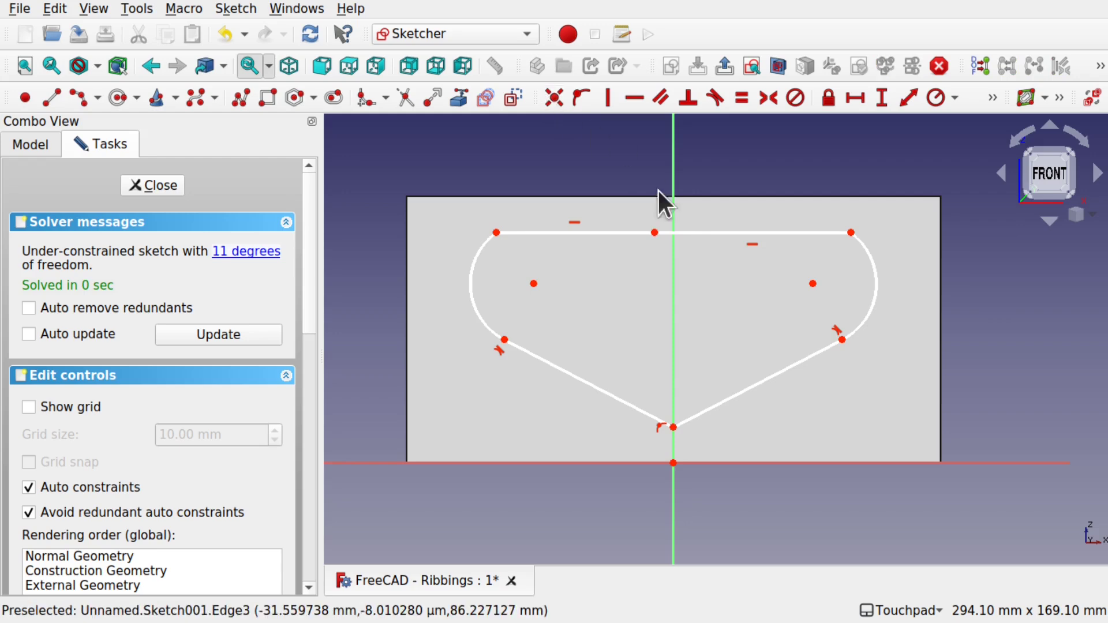
left_click(654, 233)
left_click(672, 178)
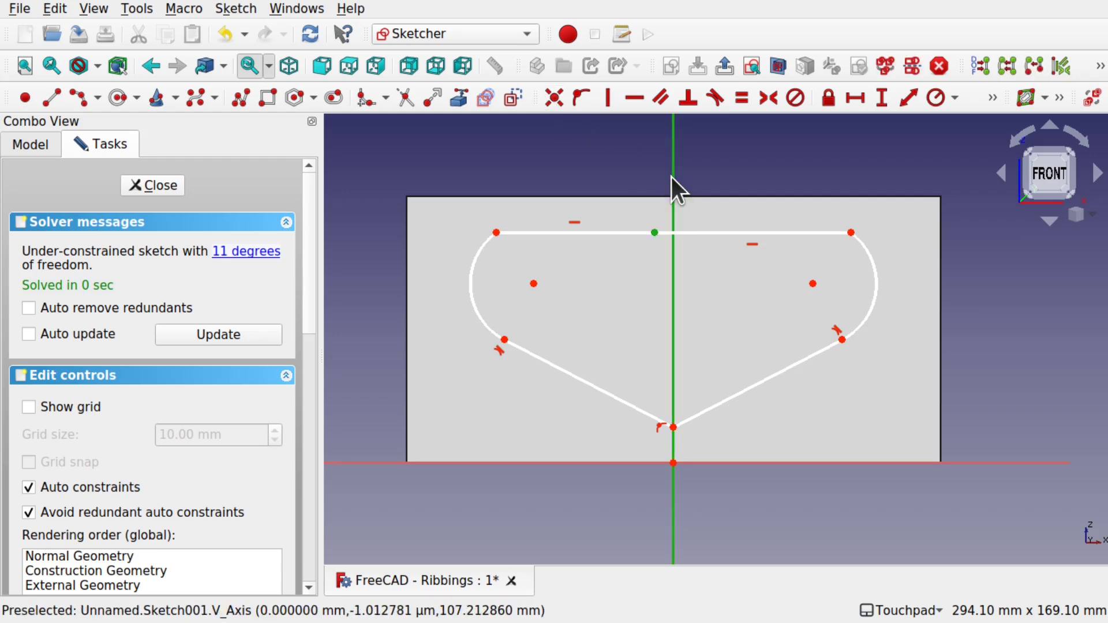
left_click(582, 99)
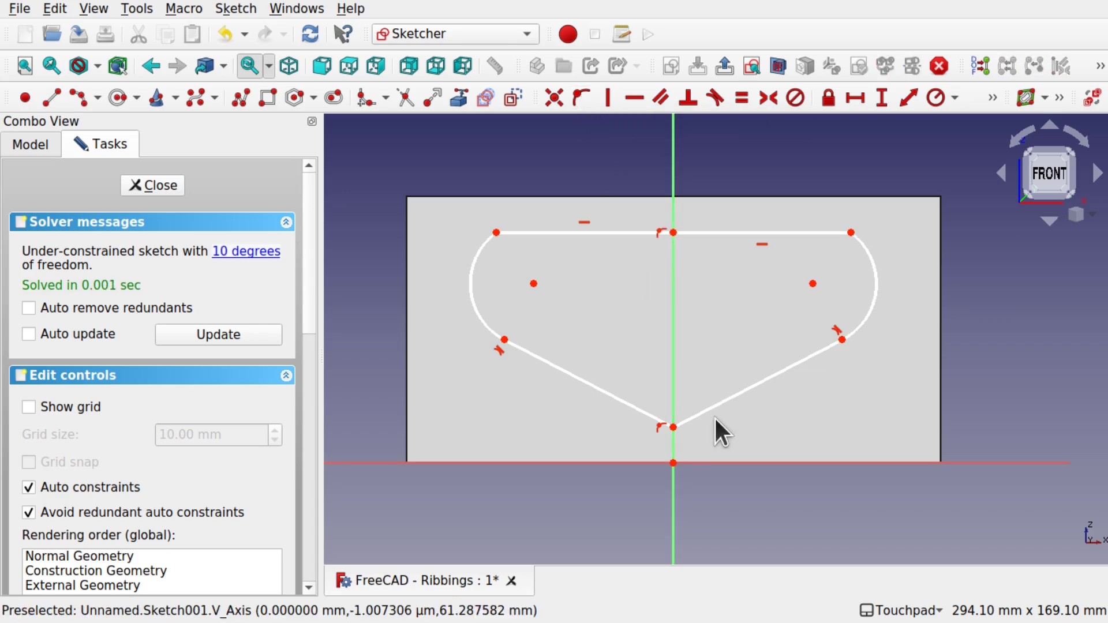
Make the two slanted lines meet at a lower keel point on the vertical axis and constrain them to equal length
left_click_drag(675, 426, 673, 440)
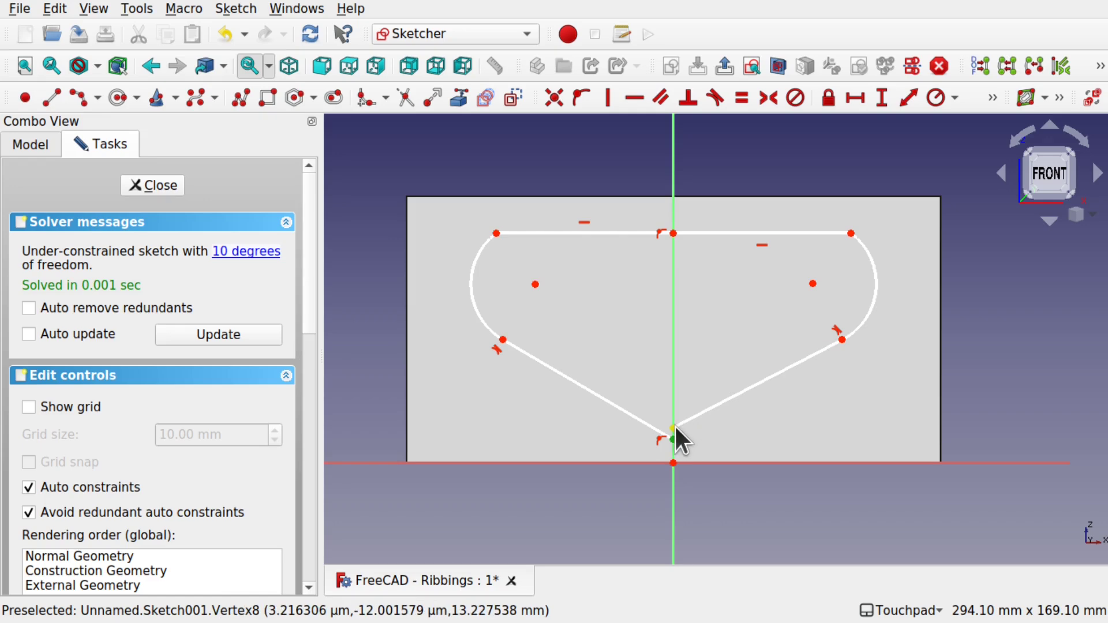
left_click(554, 98)
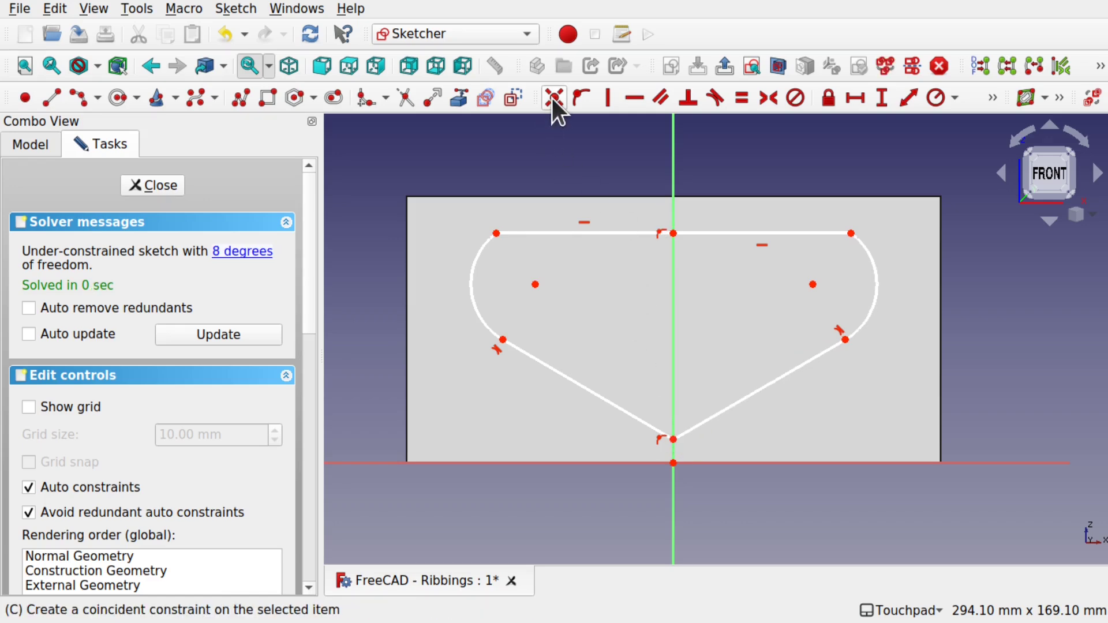
left_click(586, 383)
left_click(747, 392)
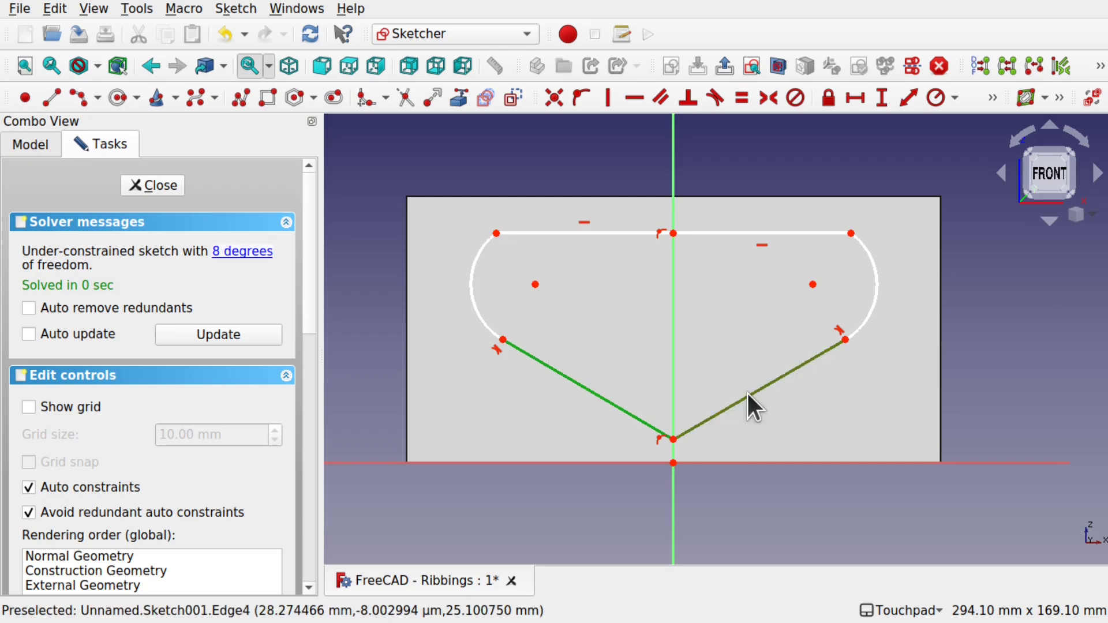
left_click(742, 97)
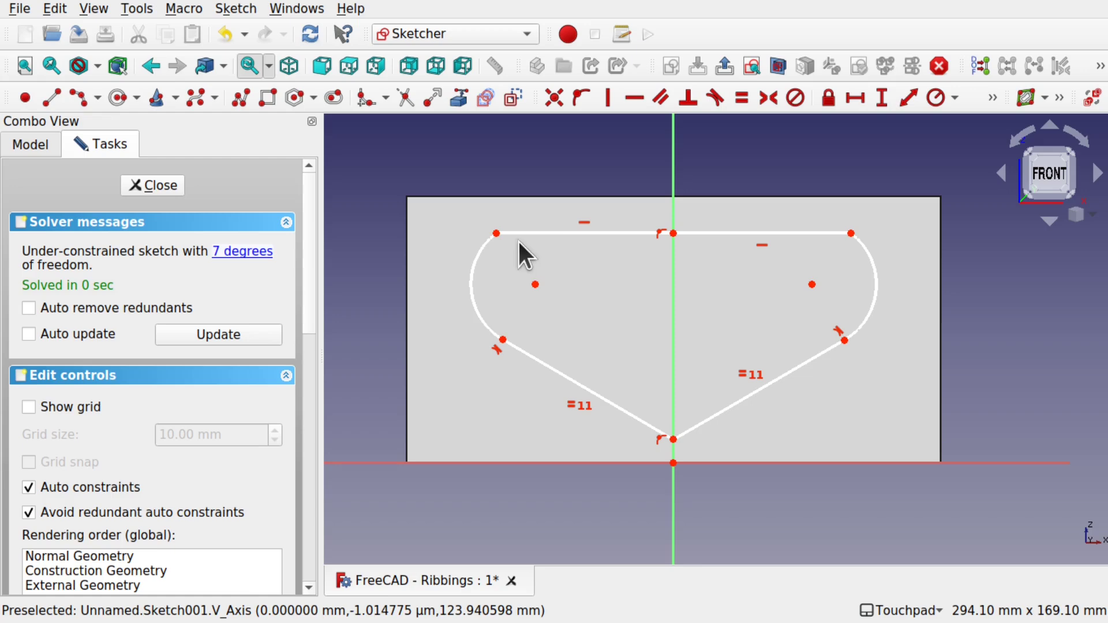
Constrain the two upper horizontal lines of the hull profile to equal length
left_click(588, 231)
left_click(755, 232)
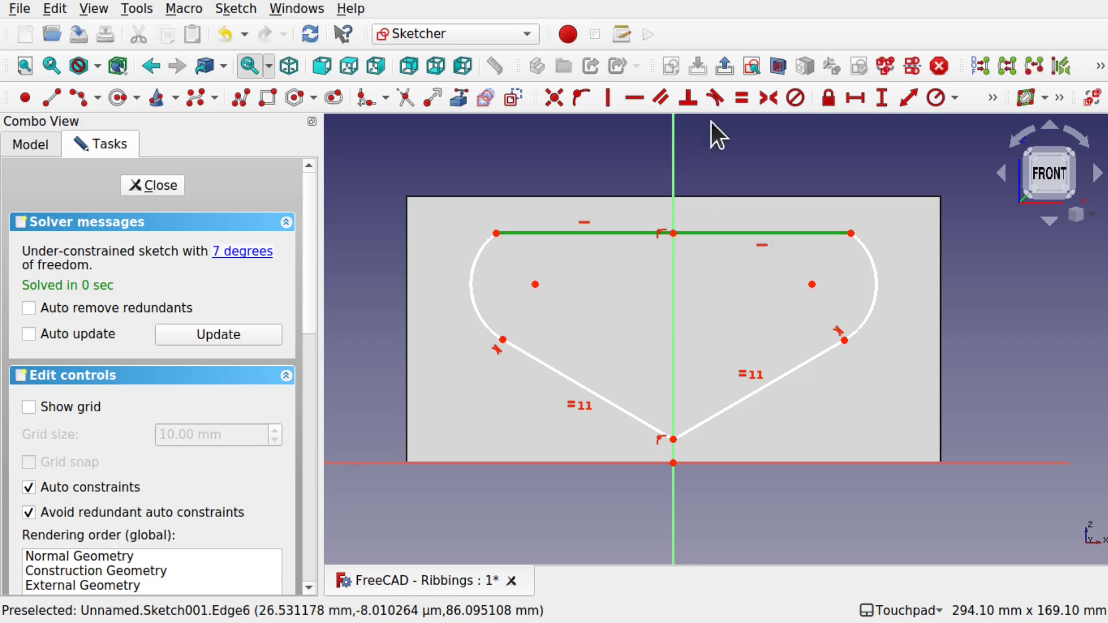
left_click(744, 95)
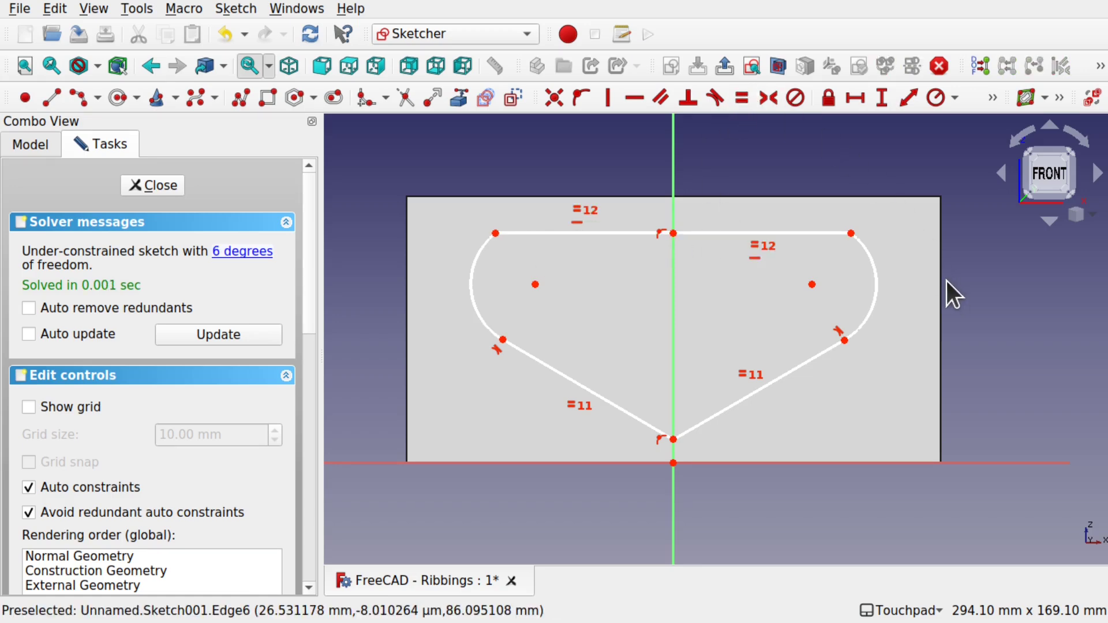
Align the upper and lower endpoints of each side arc with vertical constraints, for both the right and left arcs
left_click(844, 340)
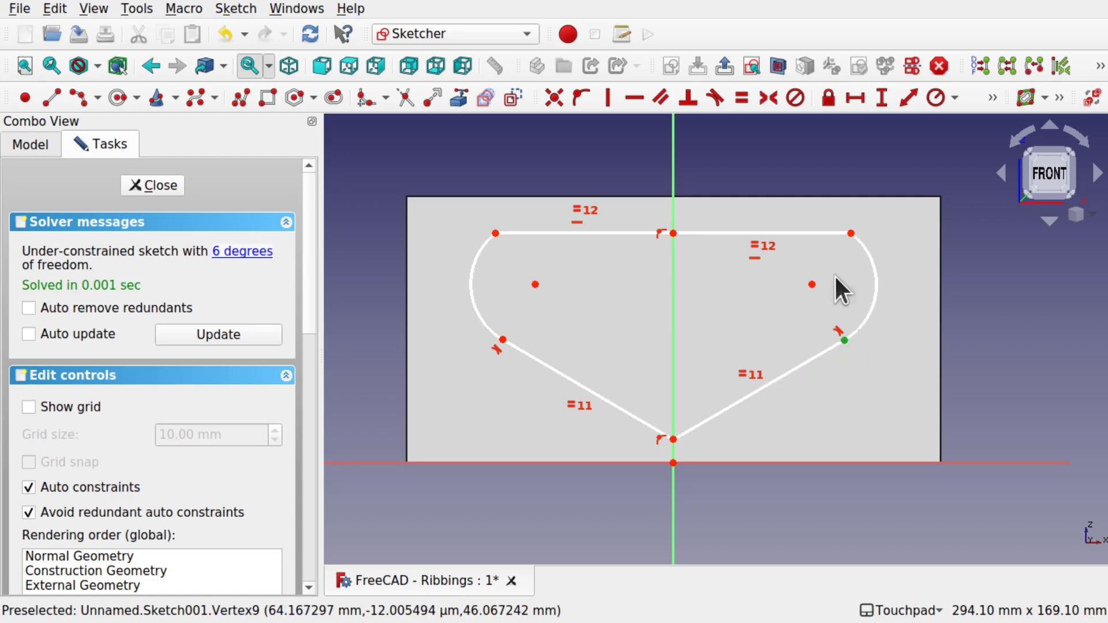
left_click(851, 233)
left_click(608, 98)
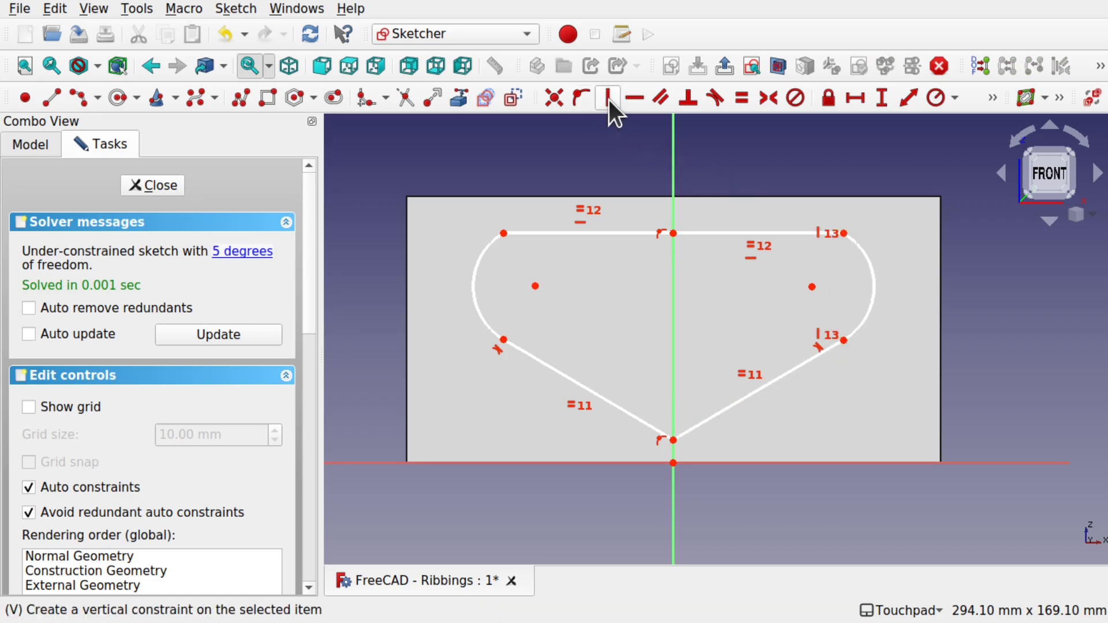
left_click(504, 340)
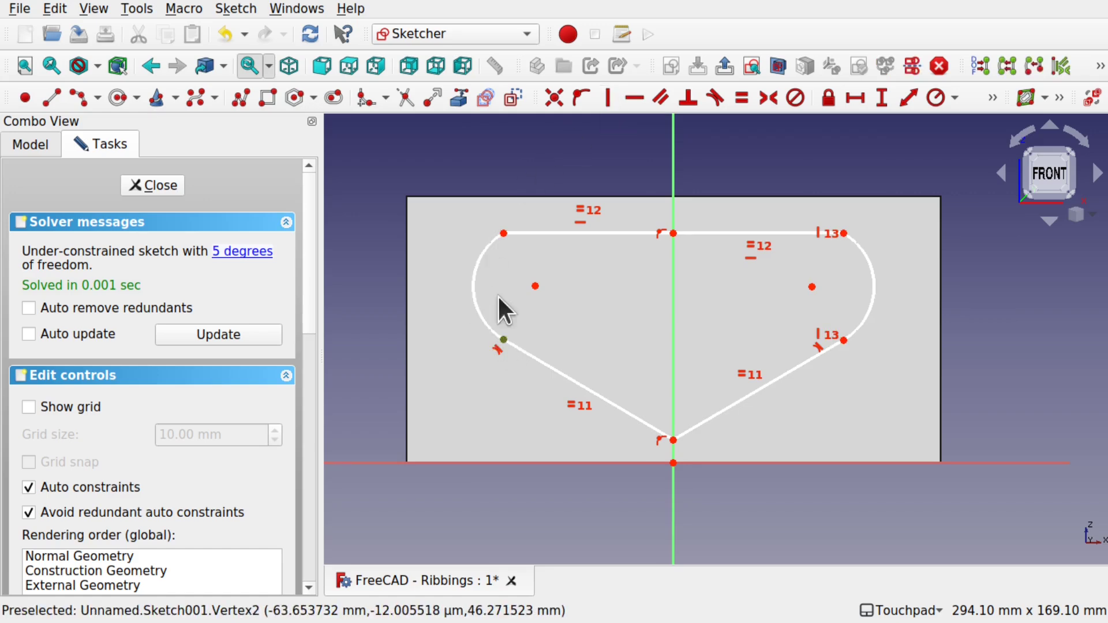
left_click(501, 229)
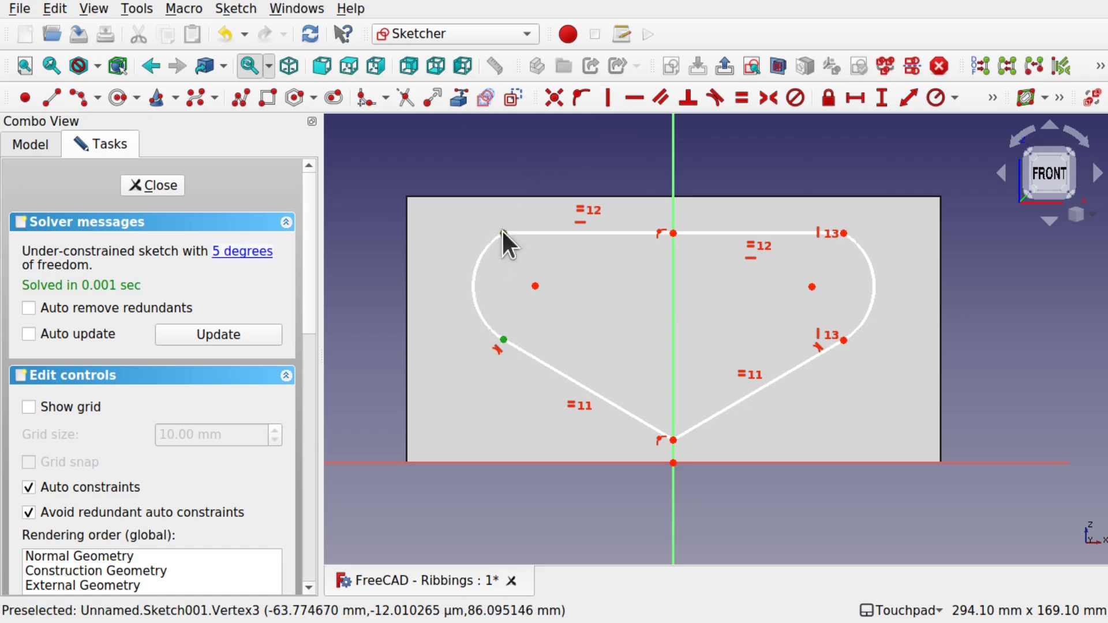
left_click(611, 98)
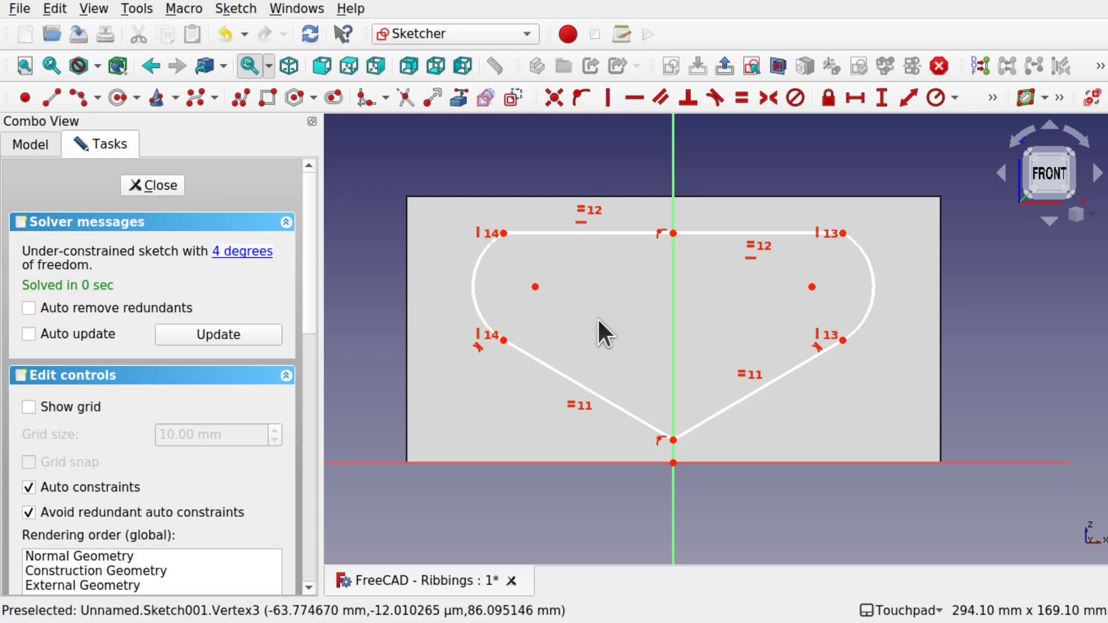
Reshape the profile by moving the left arc's centre down to about (-51.0, 59.2), and close the sketch
mouse_move(536, 287)
left_mouse_down()
mouse_move(550, 295)
mouse_move(549, 257)
mouse_move(552, 268)
mouse_move(501, 279)
mouse_move(561, 282)
mouse_move(502, 285)
mouse_move(509, 278)
mouse_move(538, 305)
left_mouse_up()
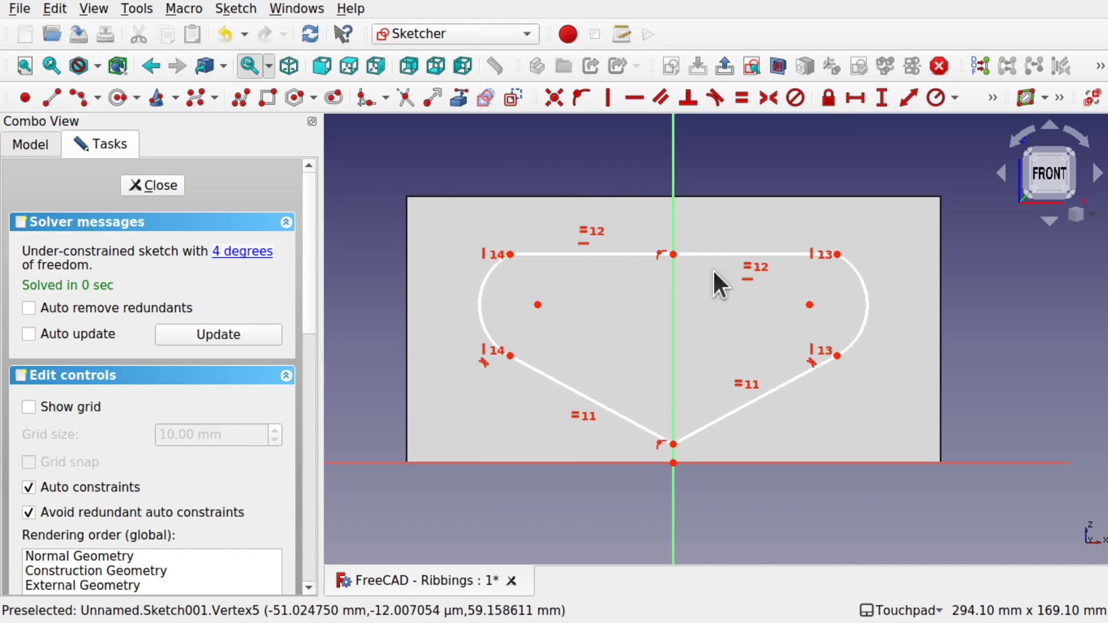
left_click(154, 192)
mouse_move(694, 307)
left_mouse_down("alt")
mouse_move(561, 349)
mouse_move(631, 347)
mouse_move(617, 351)
left_mouse_up("alt")
left_click(641, 472)
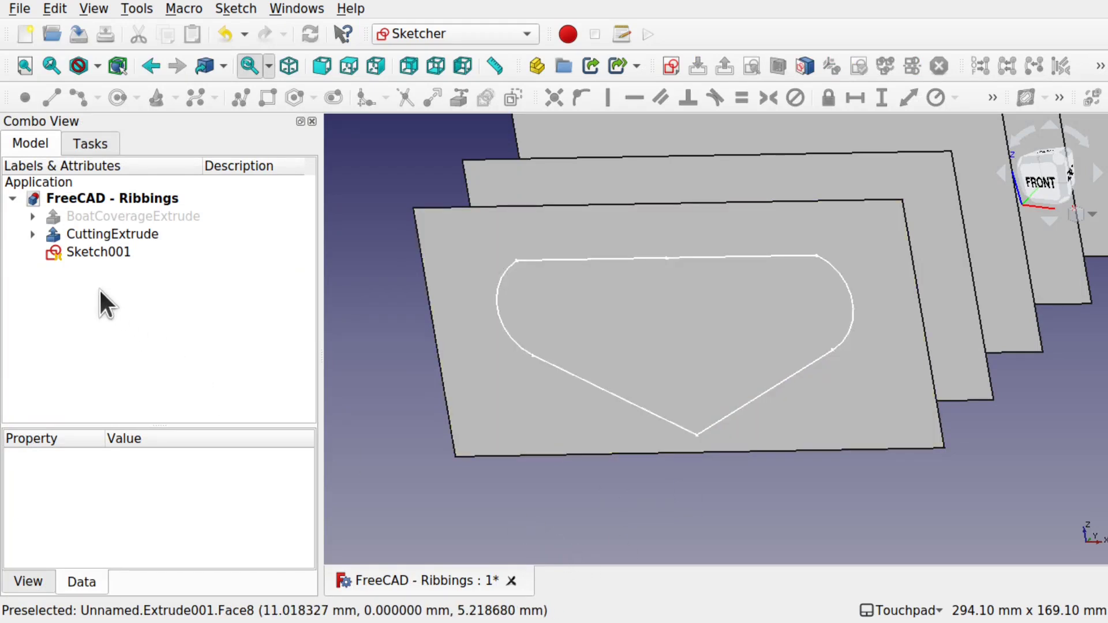
Rename Sketch001 as BackProfile
left_click(91, 255)
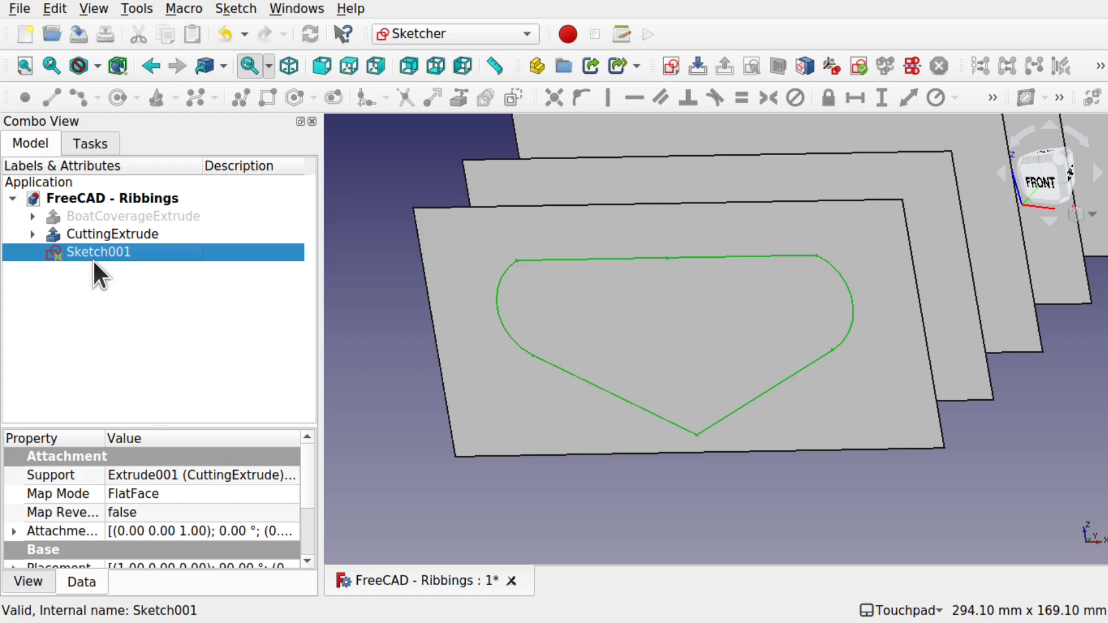
right_click(108, 252)
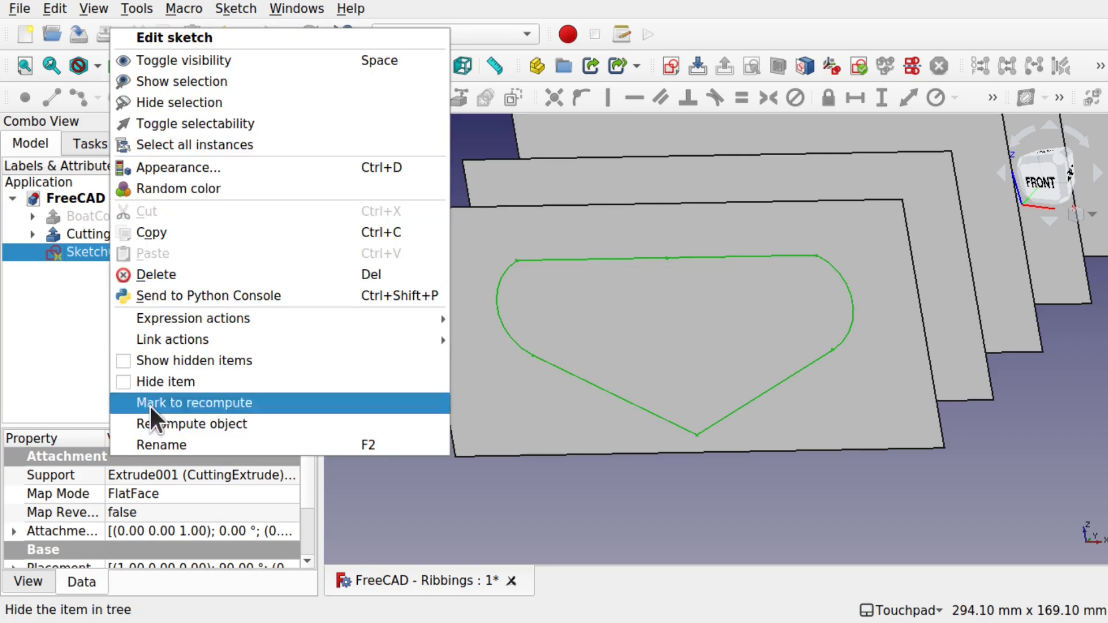
left_click(196, 451)
type("Back")
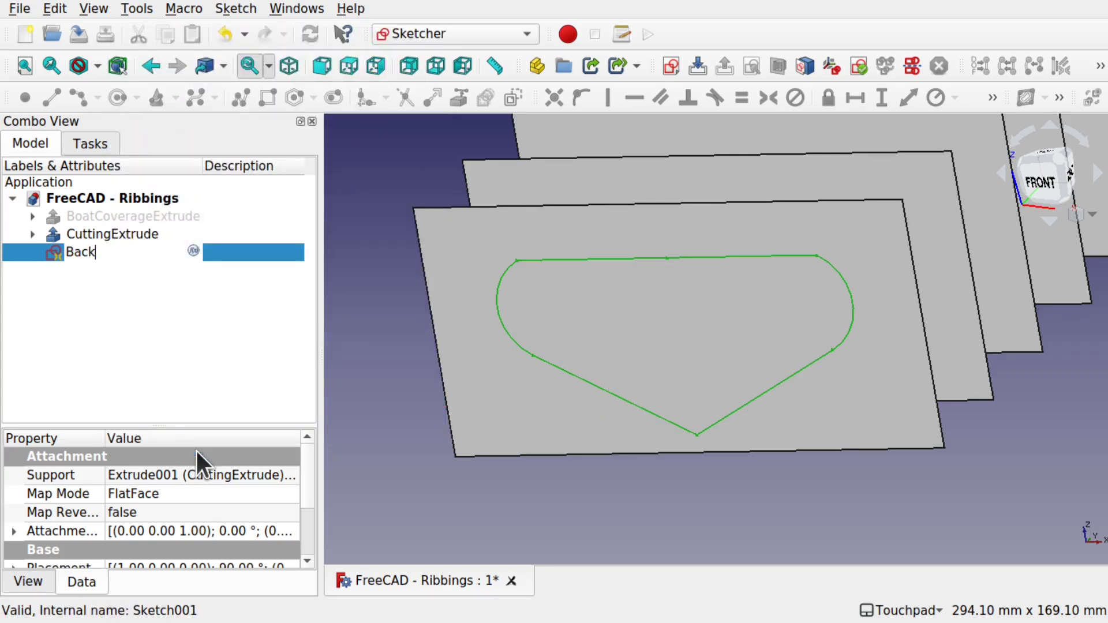
type("Profile")
key("Return")
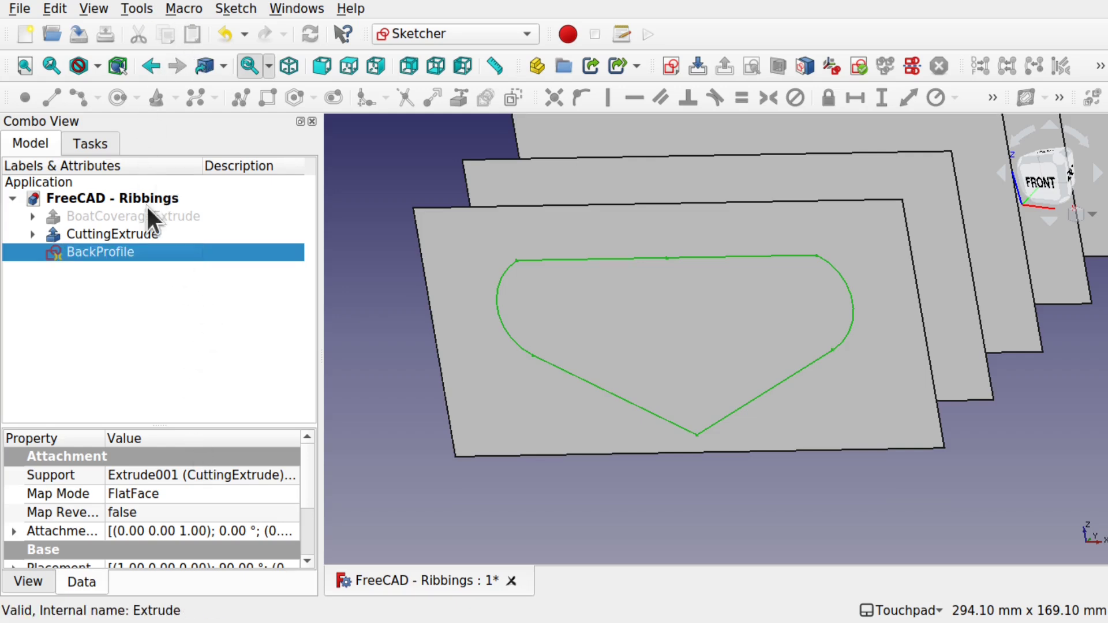
left_click(56, 6)
left_click(96, 105)
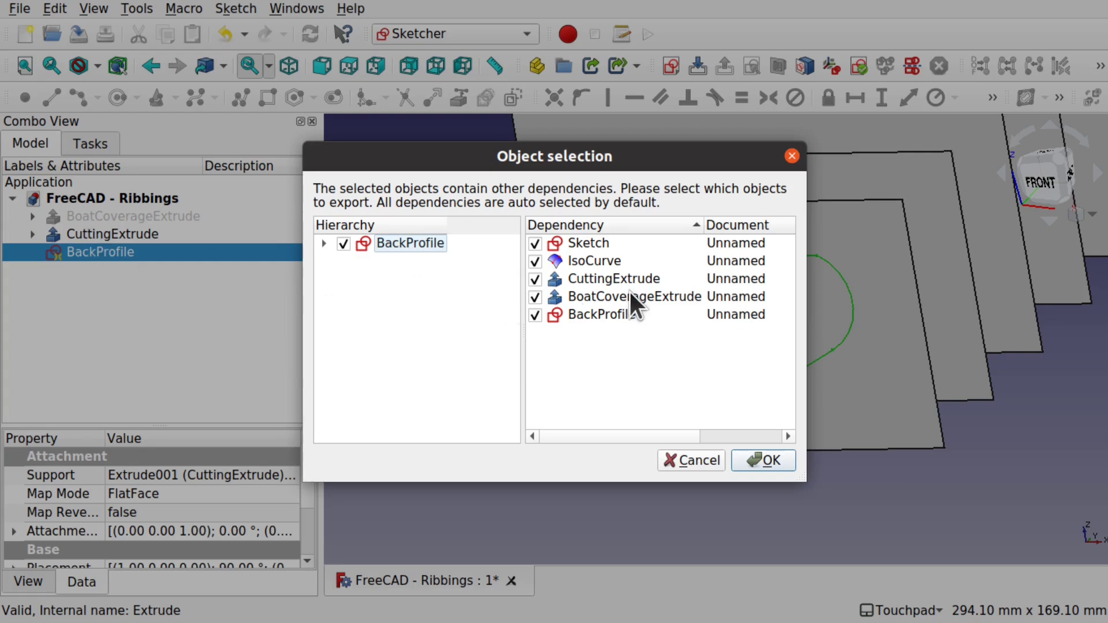
left_click(535, 280)
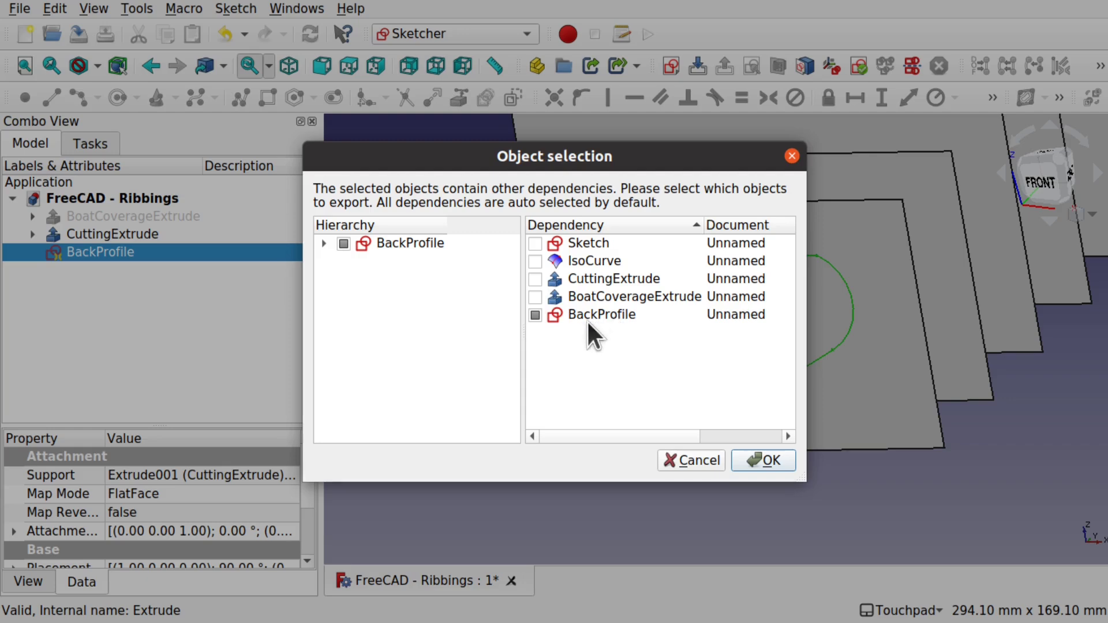
left_click(695, 462)
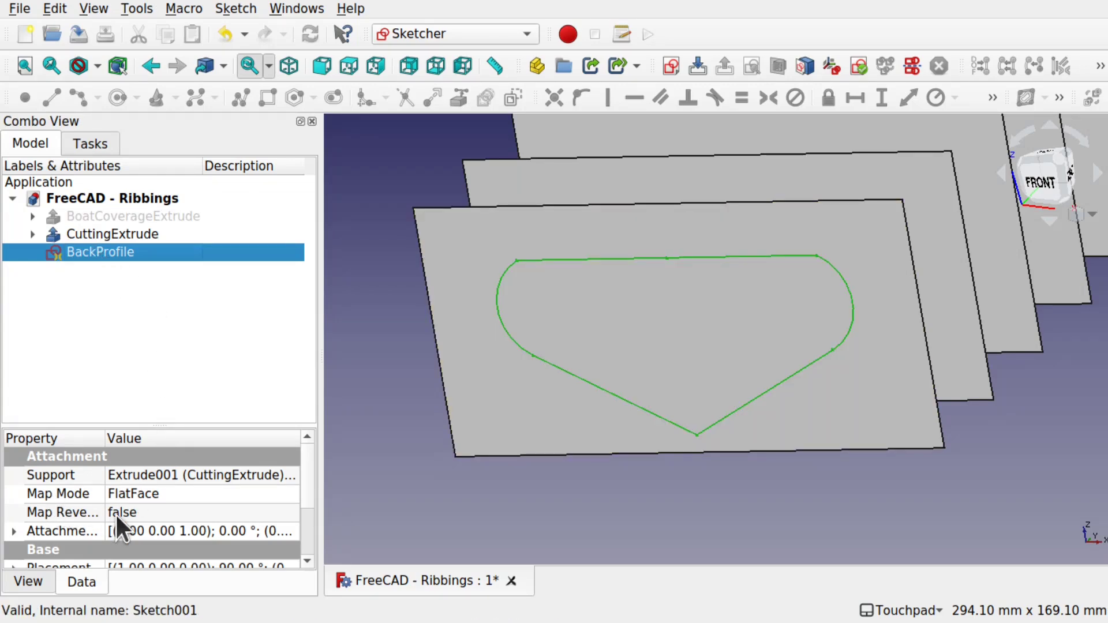
Clear the Support link of BackProfile to detach it from the CuttingExtrude face, and save the document
left_click(290, 474)
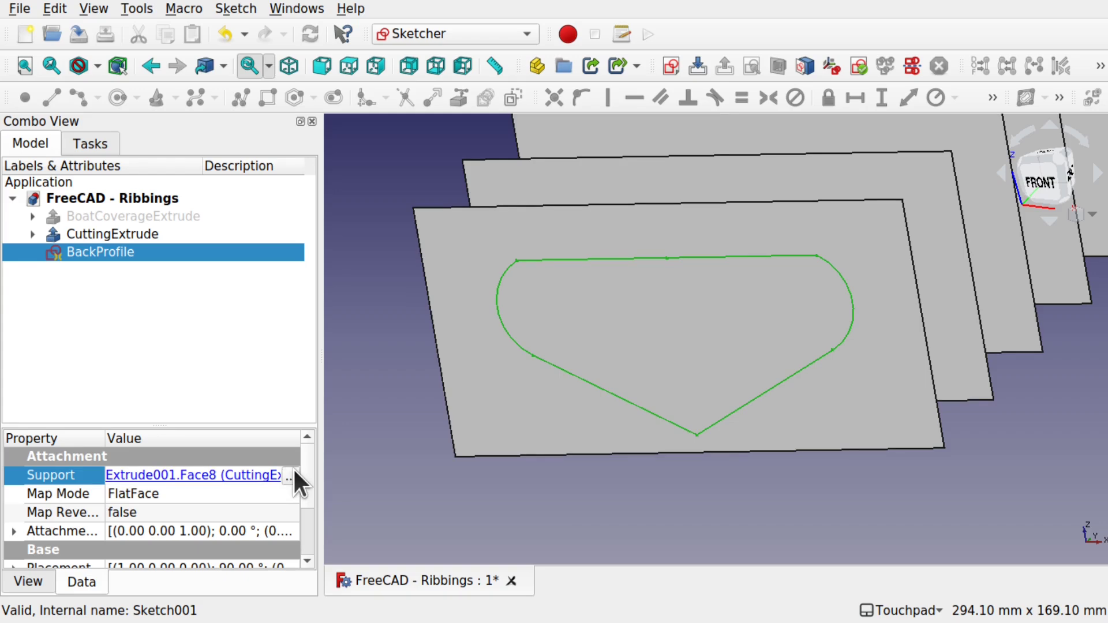
left_click(289, 476)
left_click(435, 437)
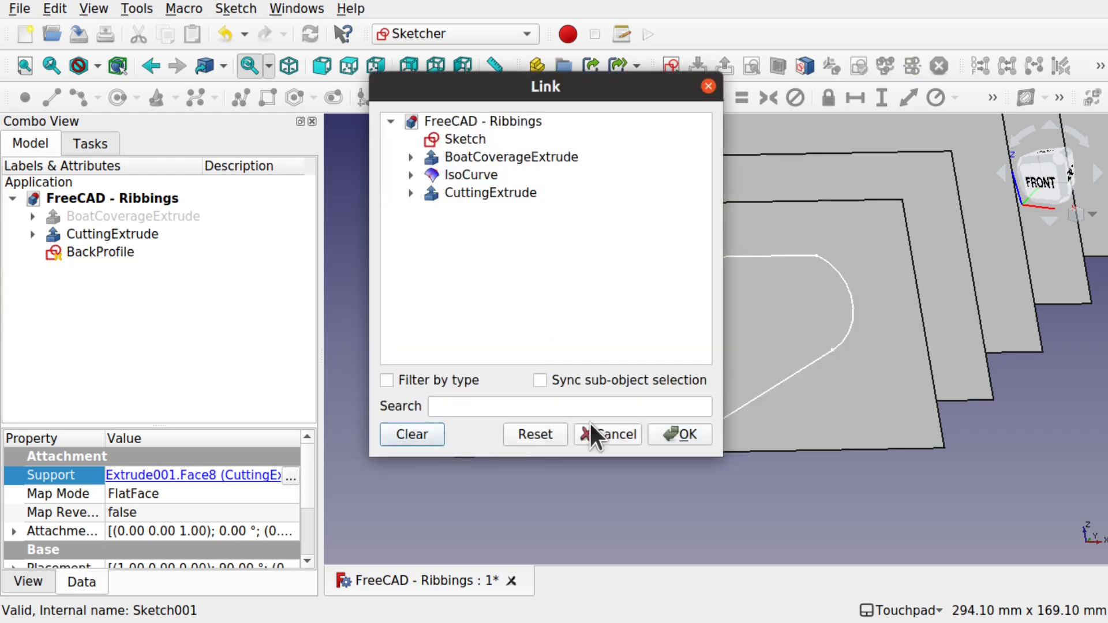
left_click(670, 430)
key("ctrl+s")
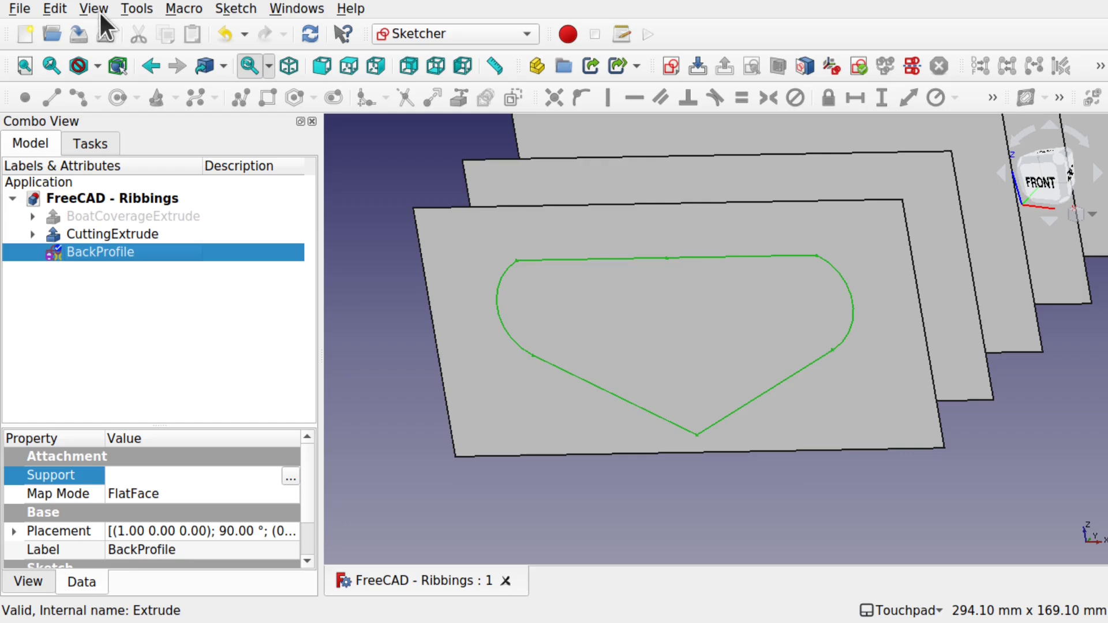
Duplicate the BackProfile sketch twice
left_click(45, 6)
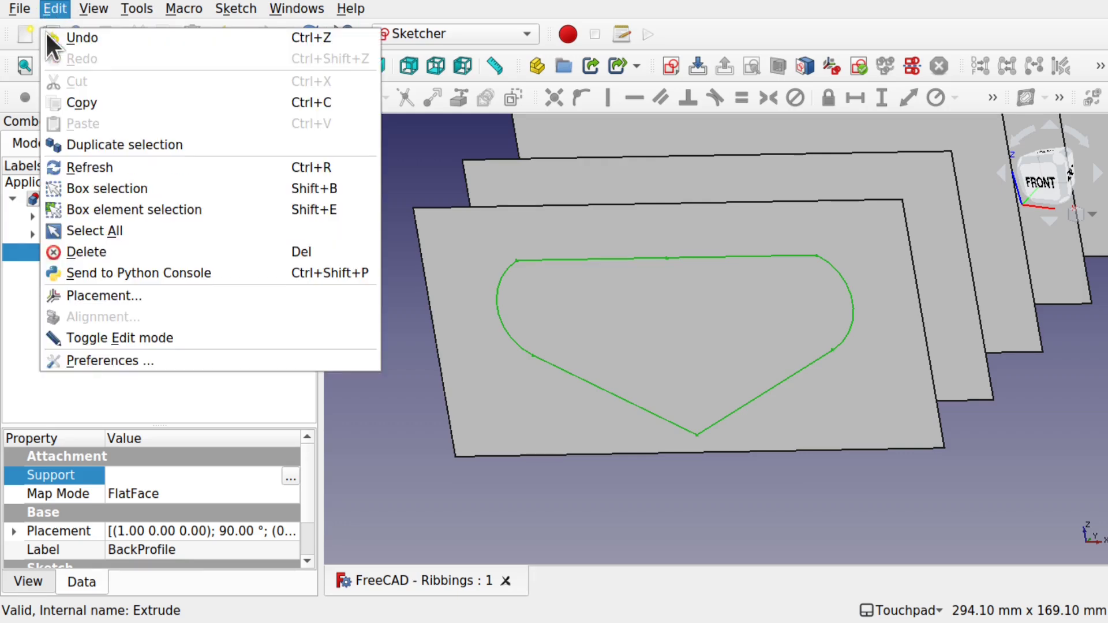
left_click(82, 144)
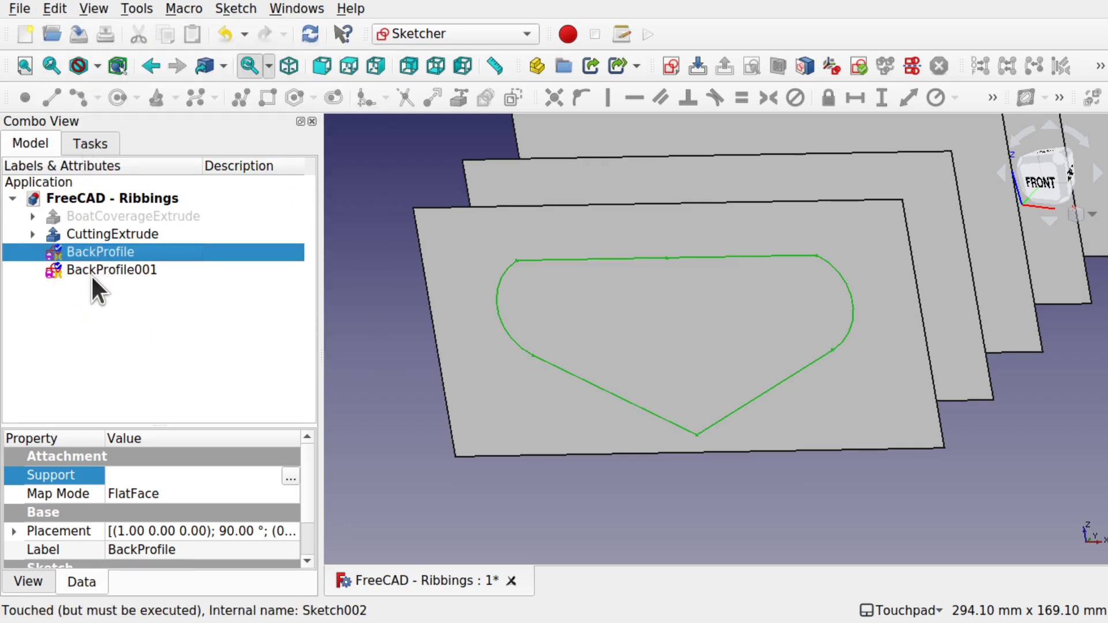
left_click(49, 8)
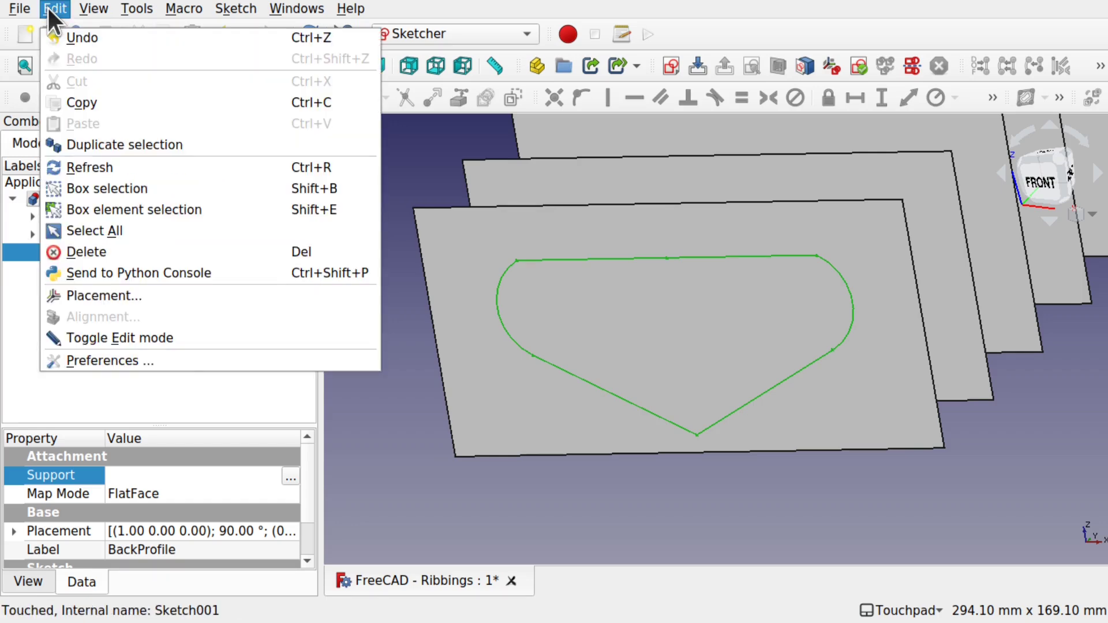
left_click(86, 144)
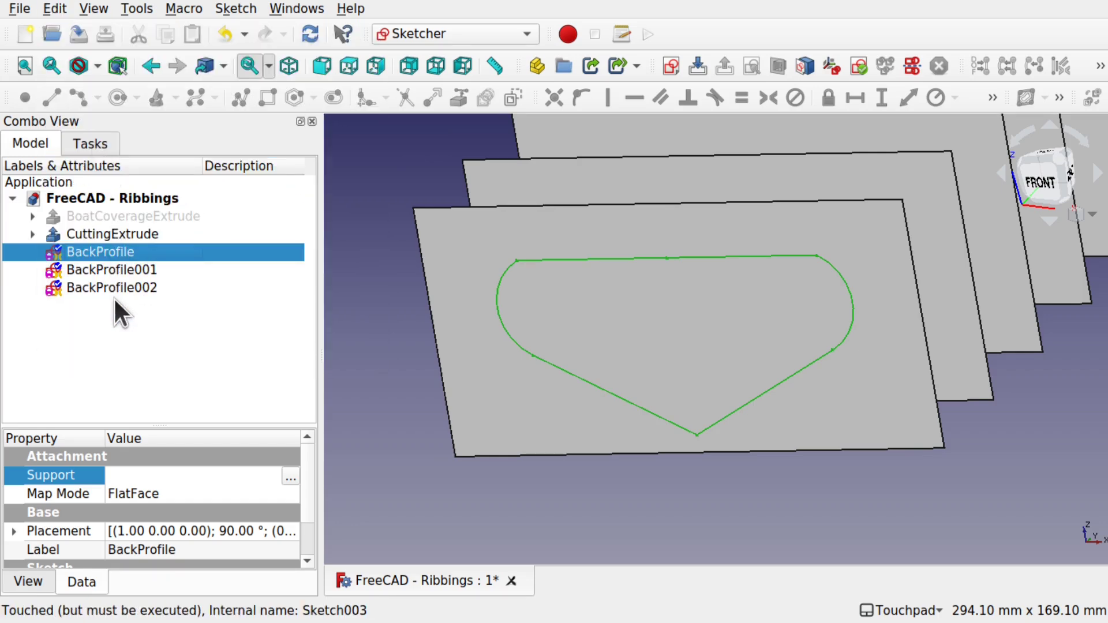
Rename the first duplicate of the BackProfile sketch as MiddleProfile
left_click(88, 264)
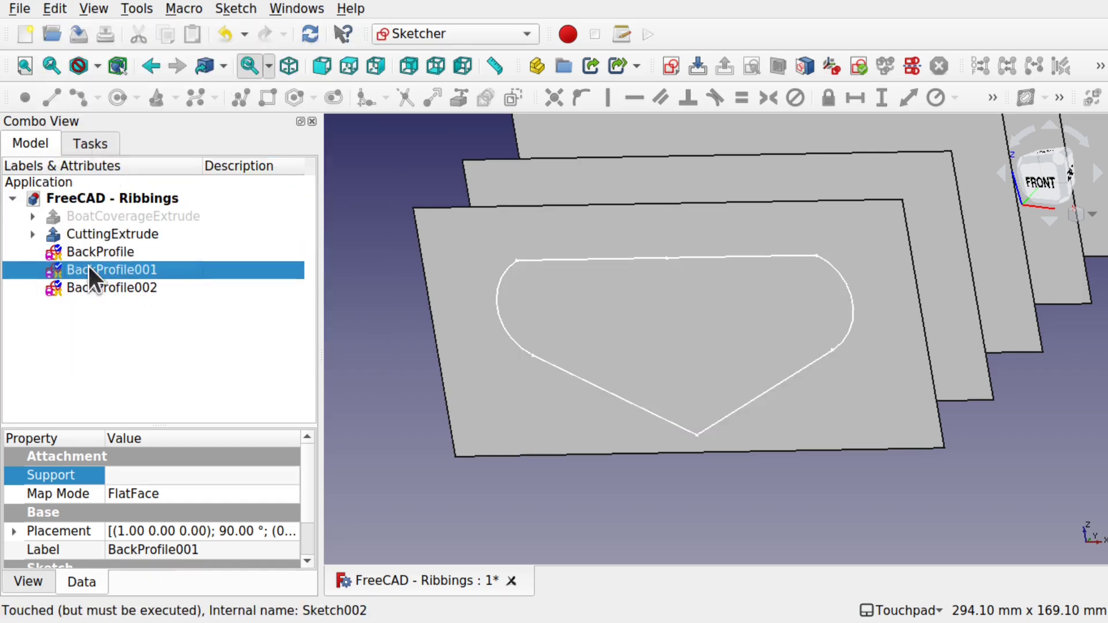
right_click(78, 269)
left_click(168, 441)
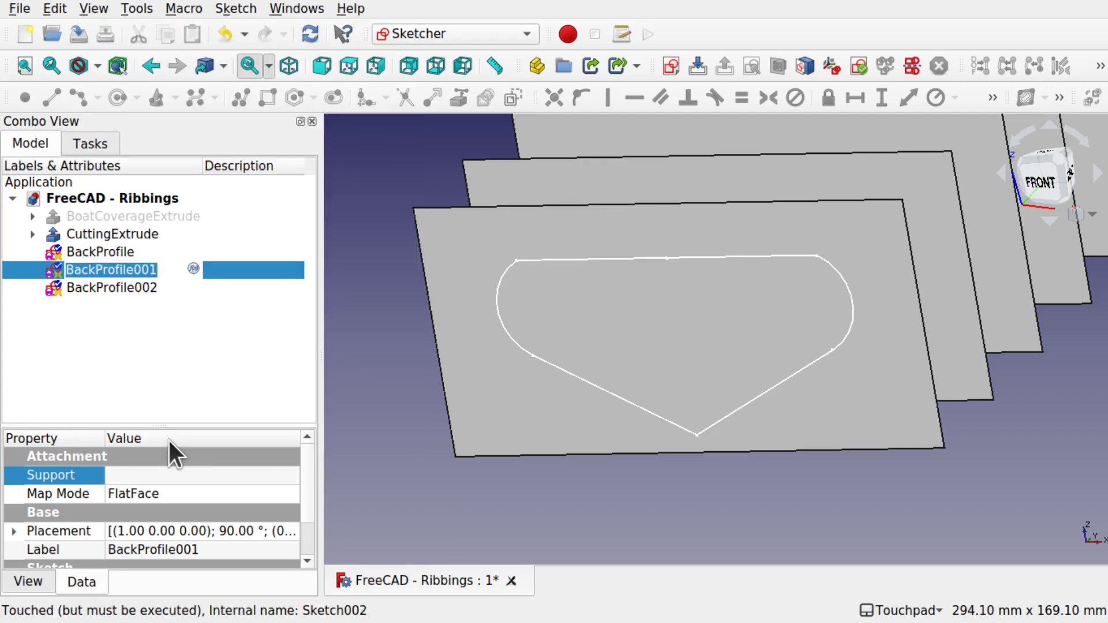
type("Middle")
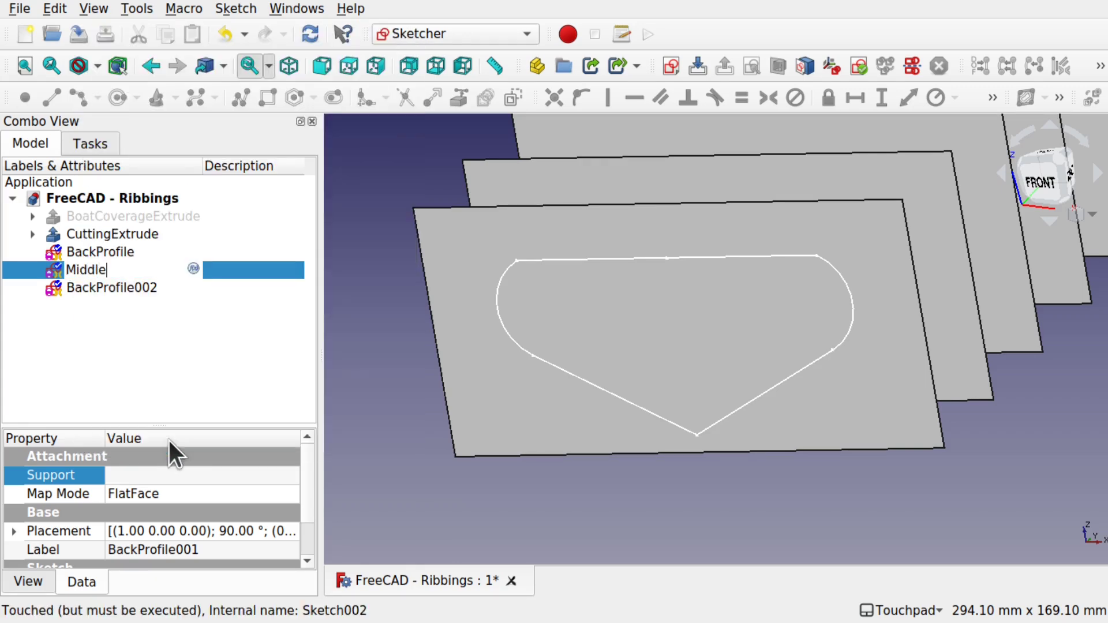
type("Profile")
key("Return")
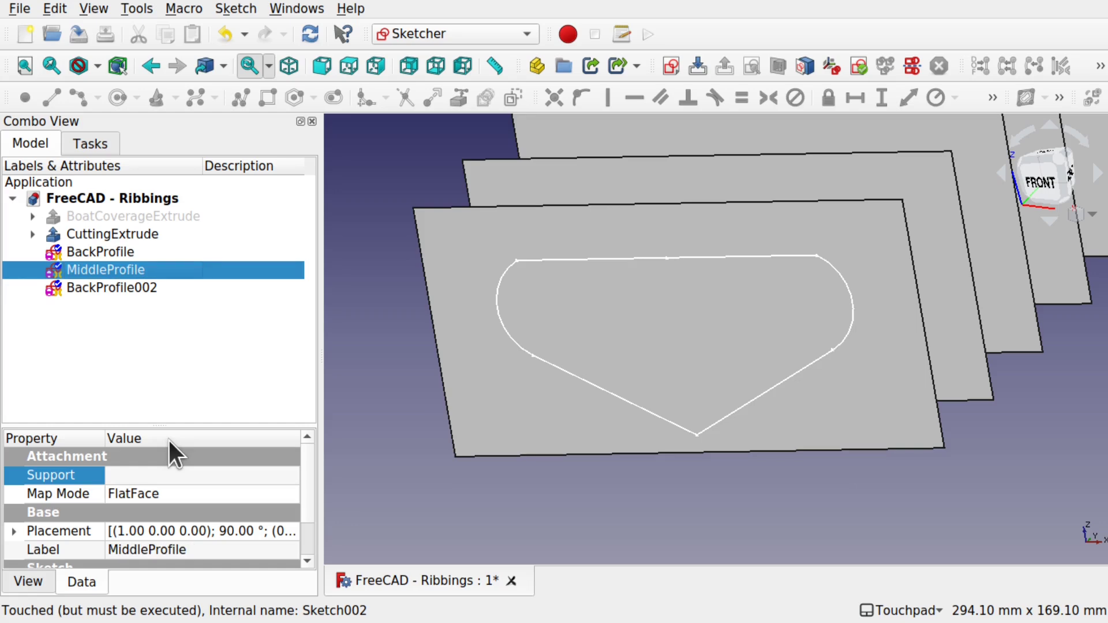
Rename the second duplicate of the BackProfile sketch as FrontProfile
left_click(113, 286)
right_click(113, 285)
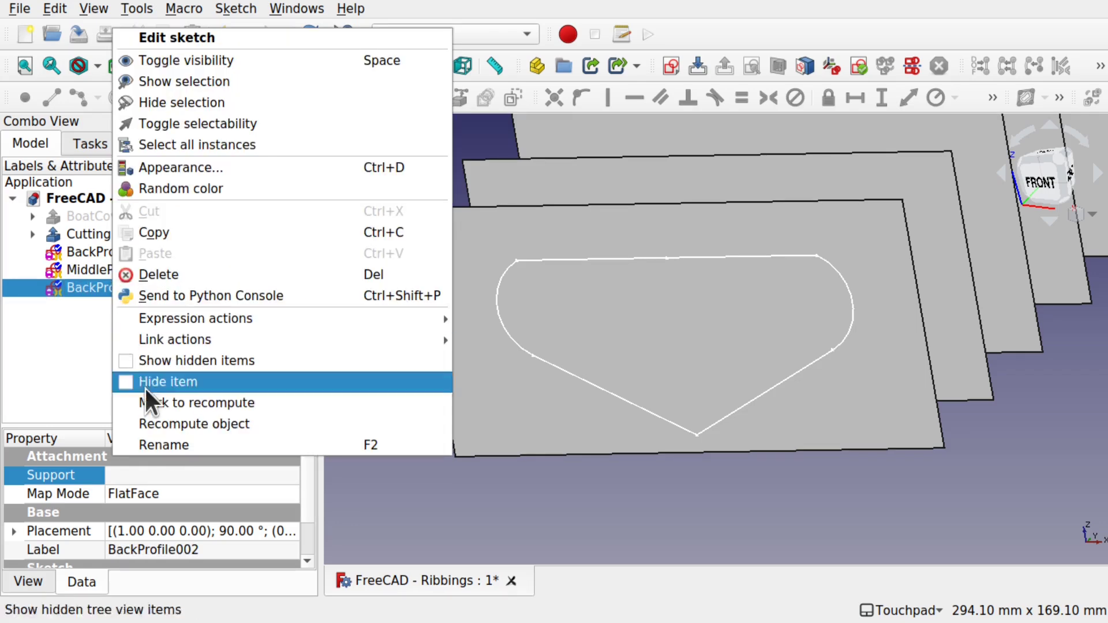
left_click(181, 445)
type("FrontProfile")
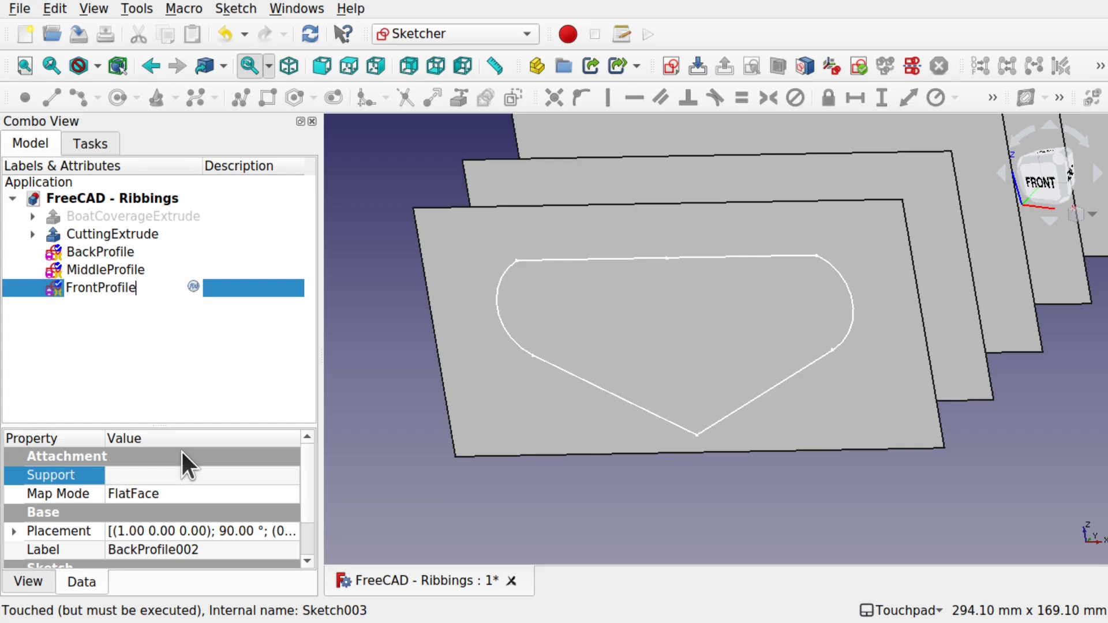
key("Return")
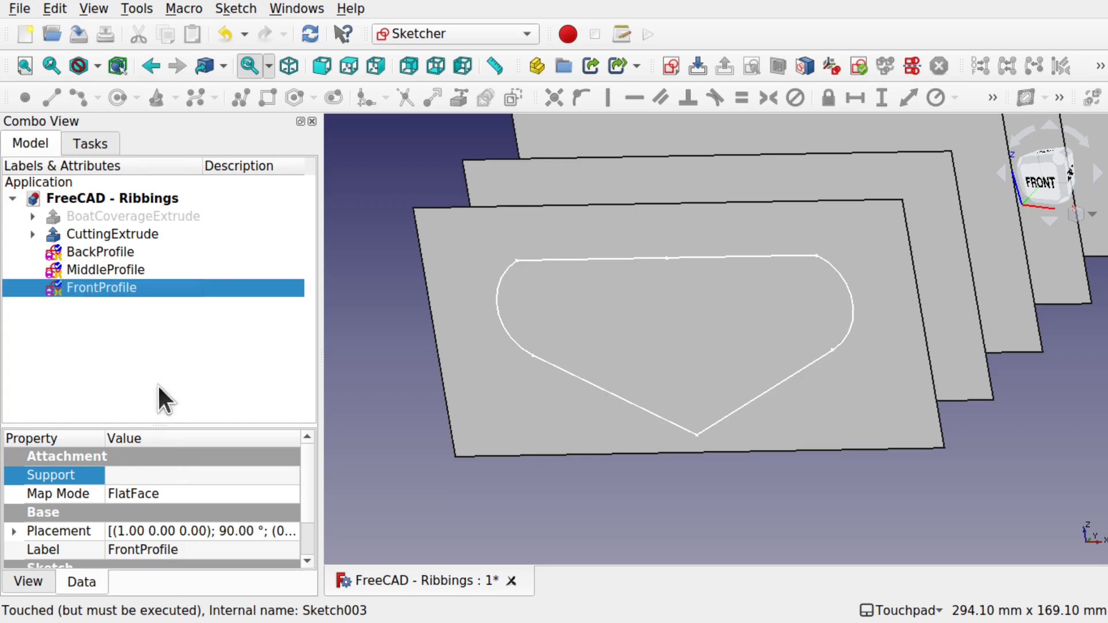
Attach the FrontProfile sketch to the farthest CuttingExtrude plane by setting its Support link to Face1
scroll(743, 341, "down", 5)
scroll(742, 340, "up", 3)
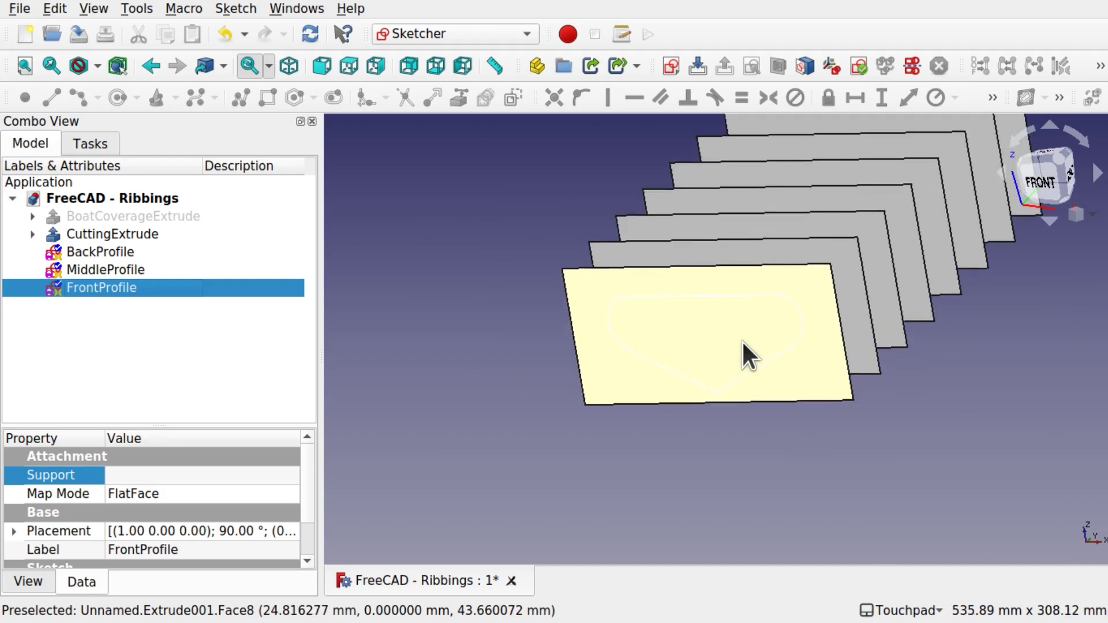
middle_click_drag(518, 372, 818, 501)
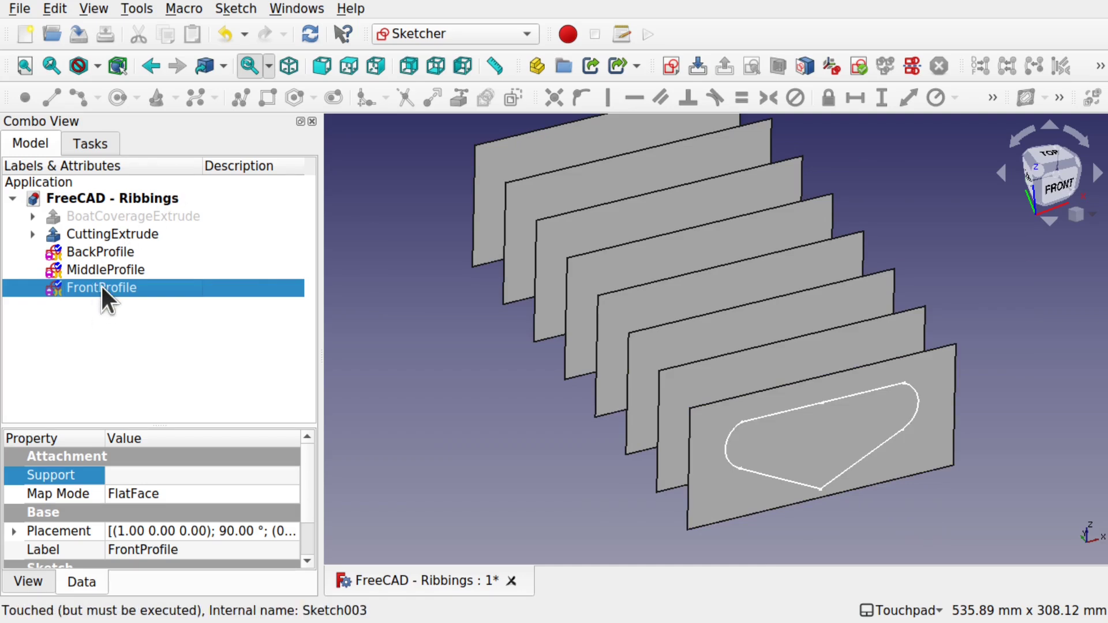
left_click(282, 475)
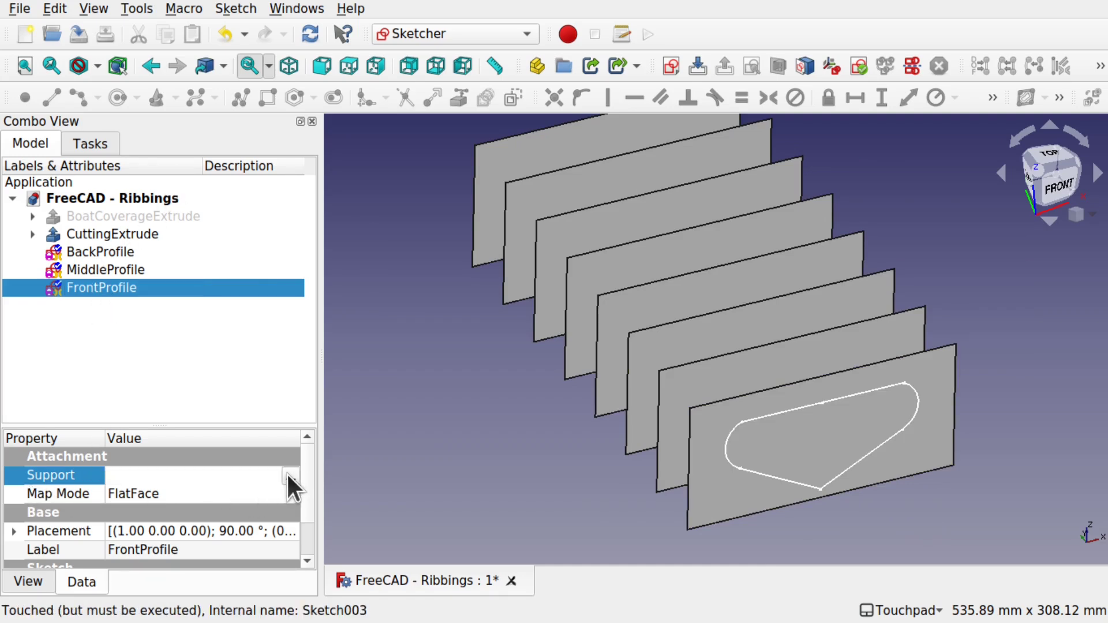
left_click(289, 476)
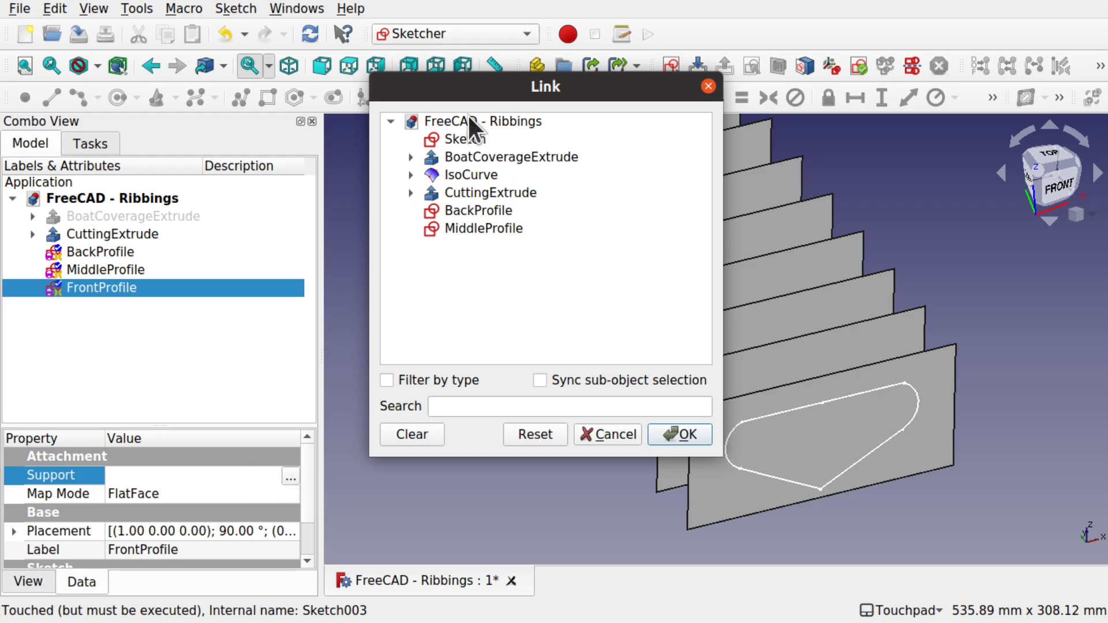
left_click_drag(491, 77, 144, 167)
left_click(508, 151)
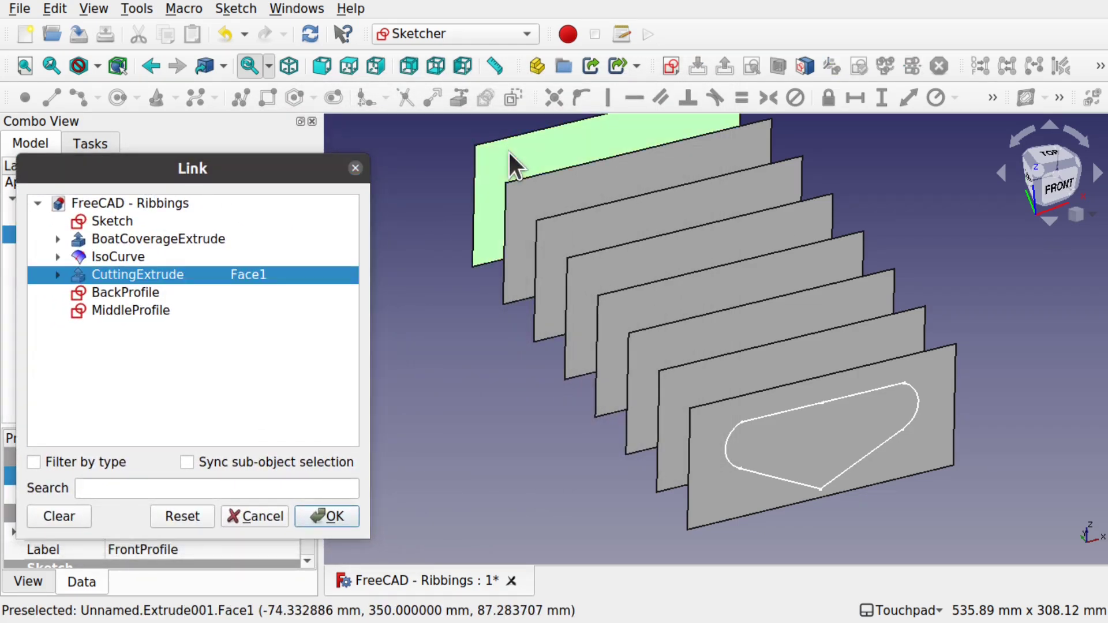
left_click(328, 517)
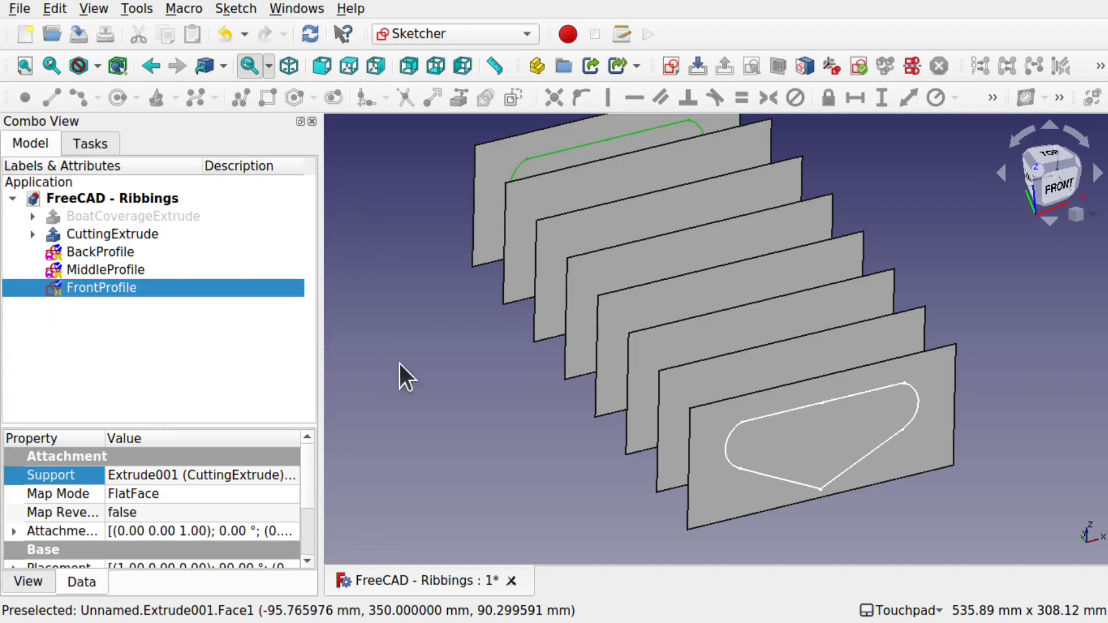
Attach the MiddleProfile sketch to the middle CuttingExtrude plane by setting its Support link to Face5
left_click_drag(566, 186, 615, 134, "alt")
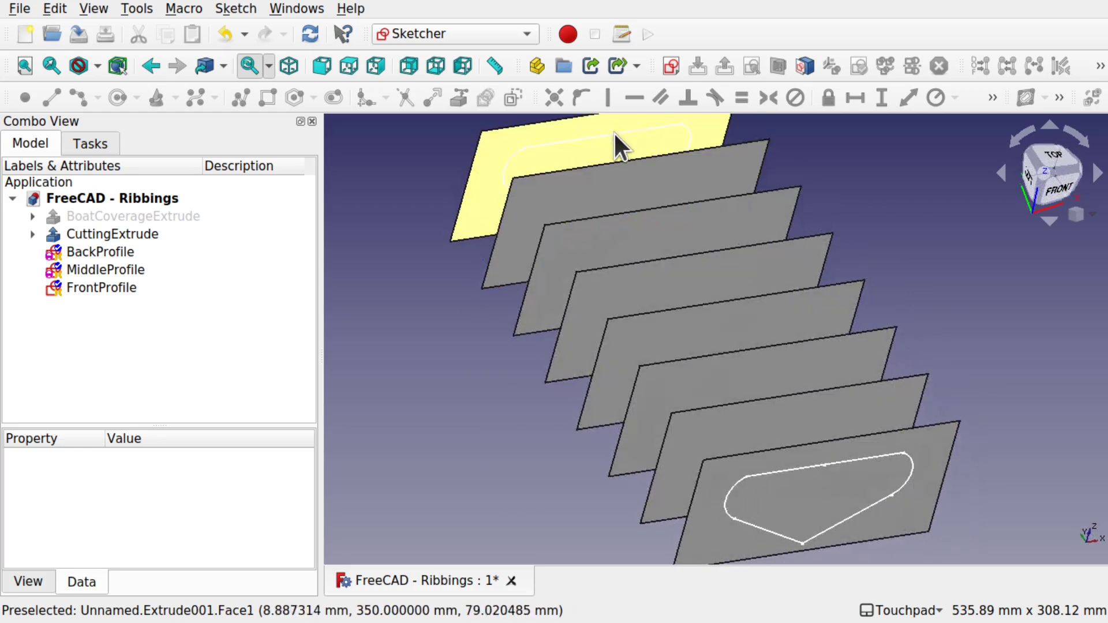
left_click(103, 269)
left_click(292, 469)
left_click(291, 474)
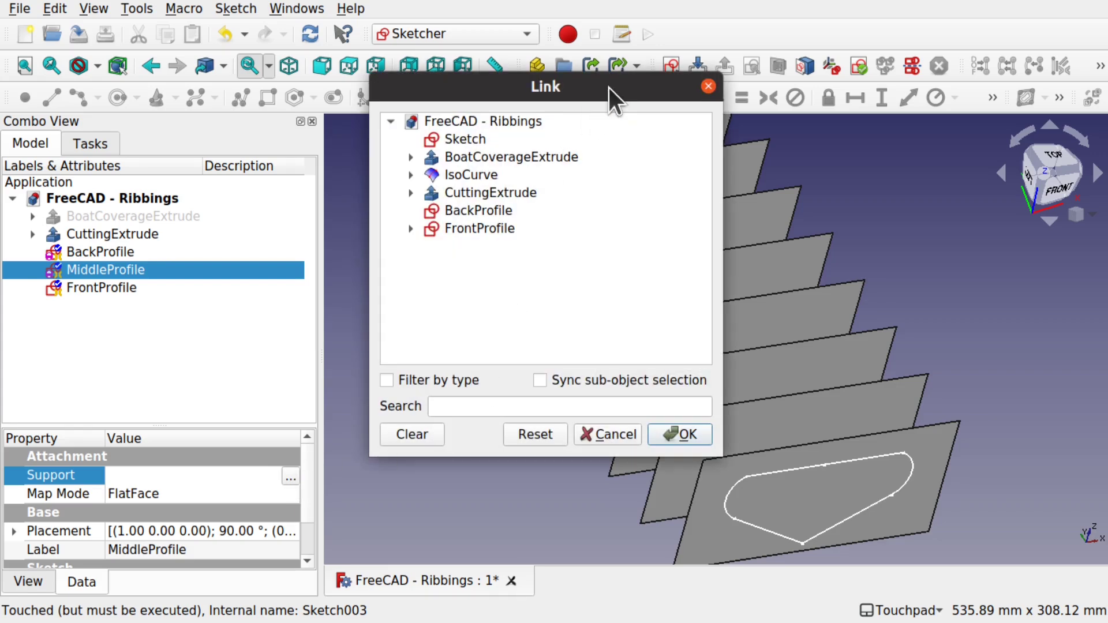
left_click_drag(608, 87, 336, 132)
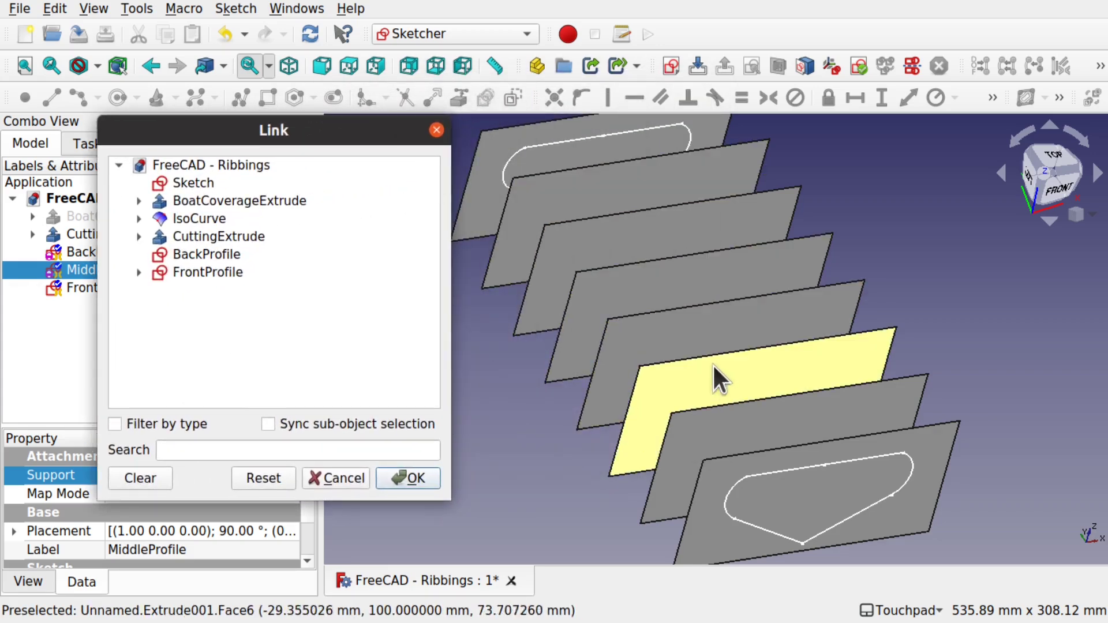
left_click(709, 345)
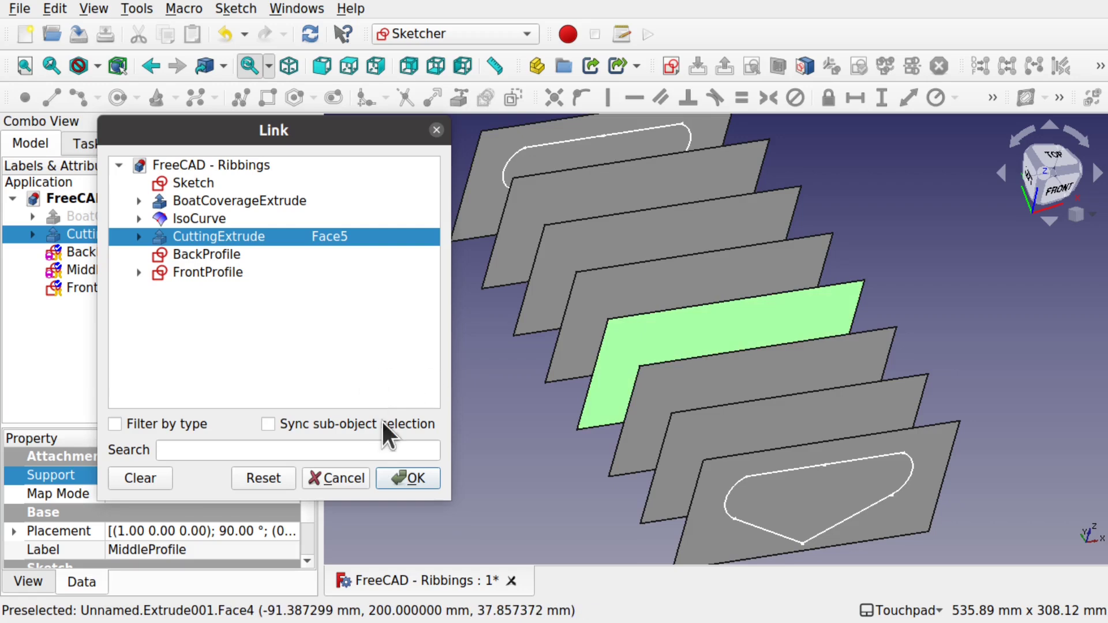
left_click(414, 477)
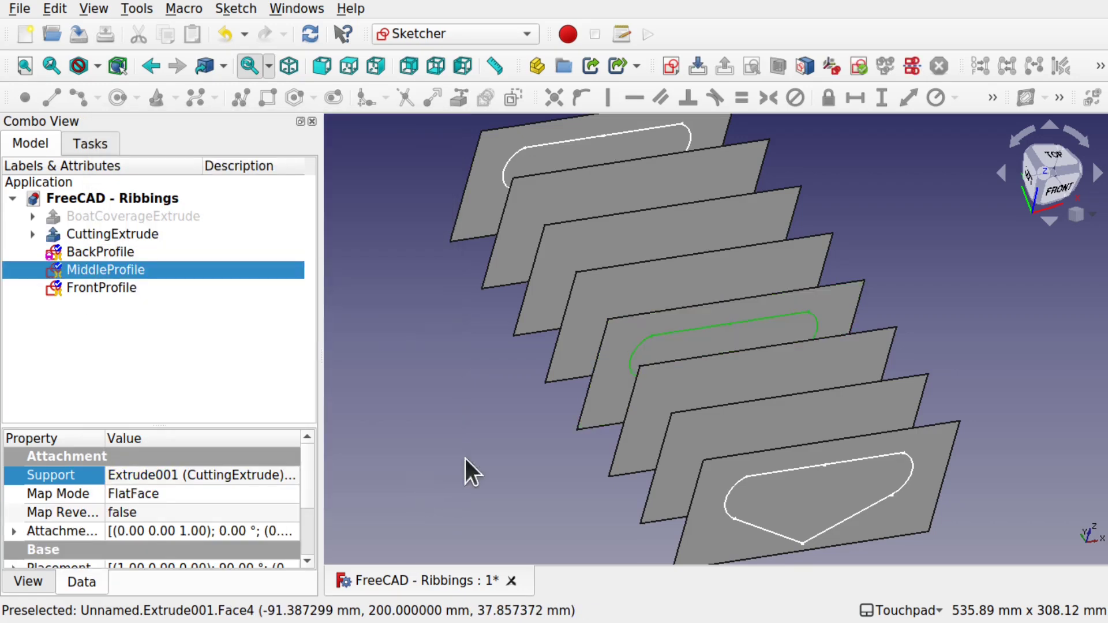
left_click(430, 471)
Edit the FrontProfile sketch in section view, raising its bottom vertex and moving the arc centres inward to make it narrower and shallower
left_click_drag(462, 383, 483, 396, "alt")
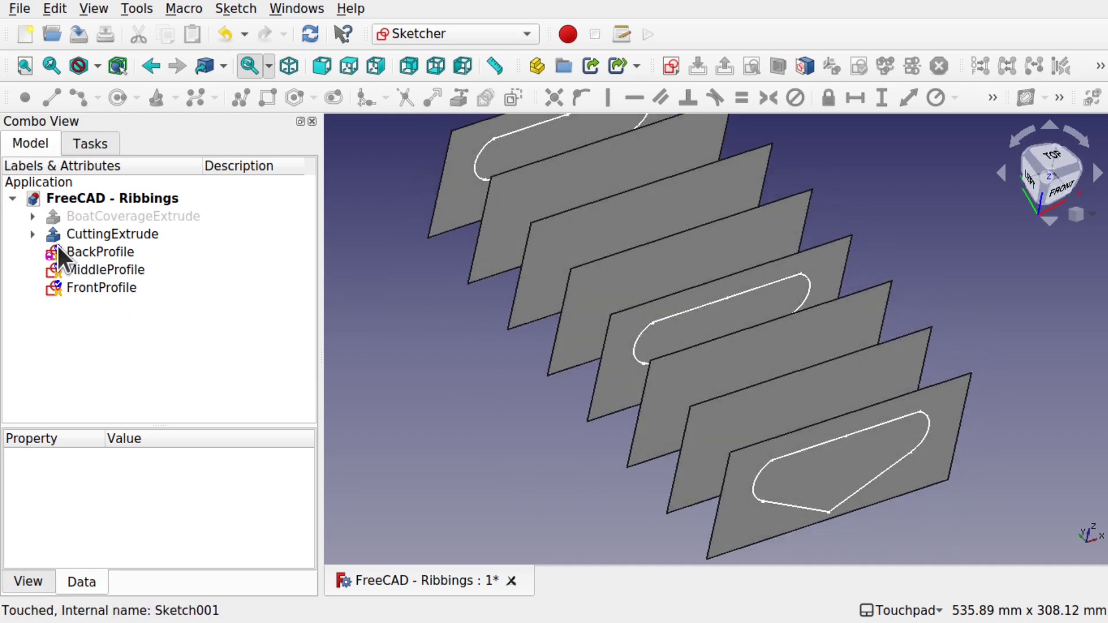
double_click(92, 287)
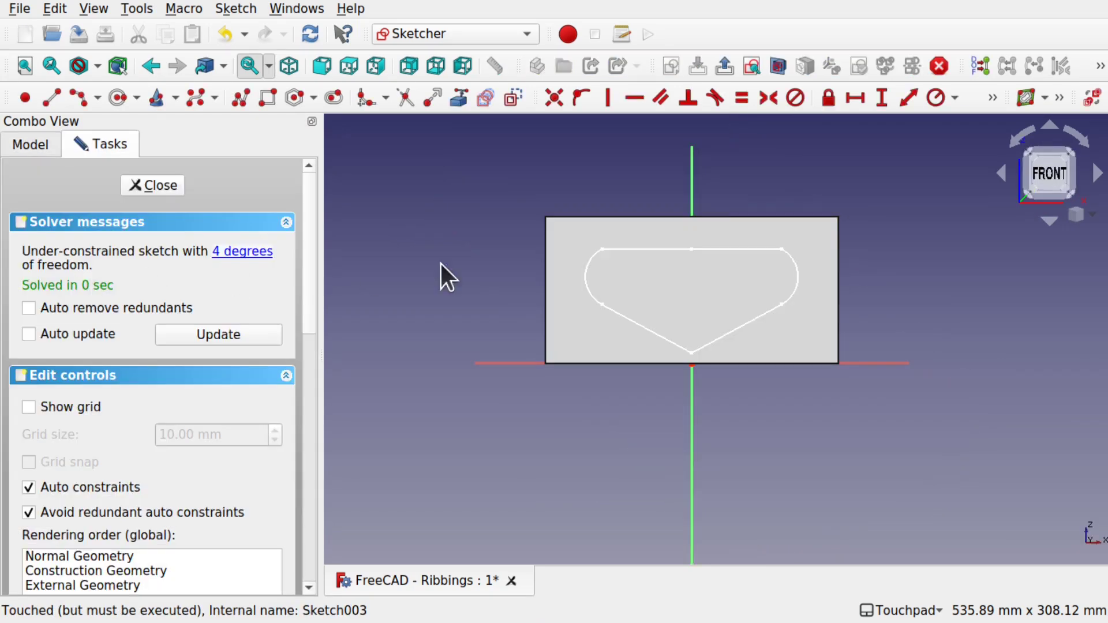
scroll(773, 305, "up", 1)
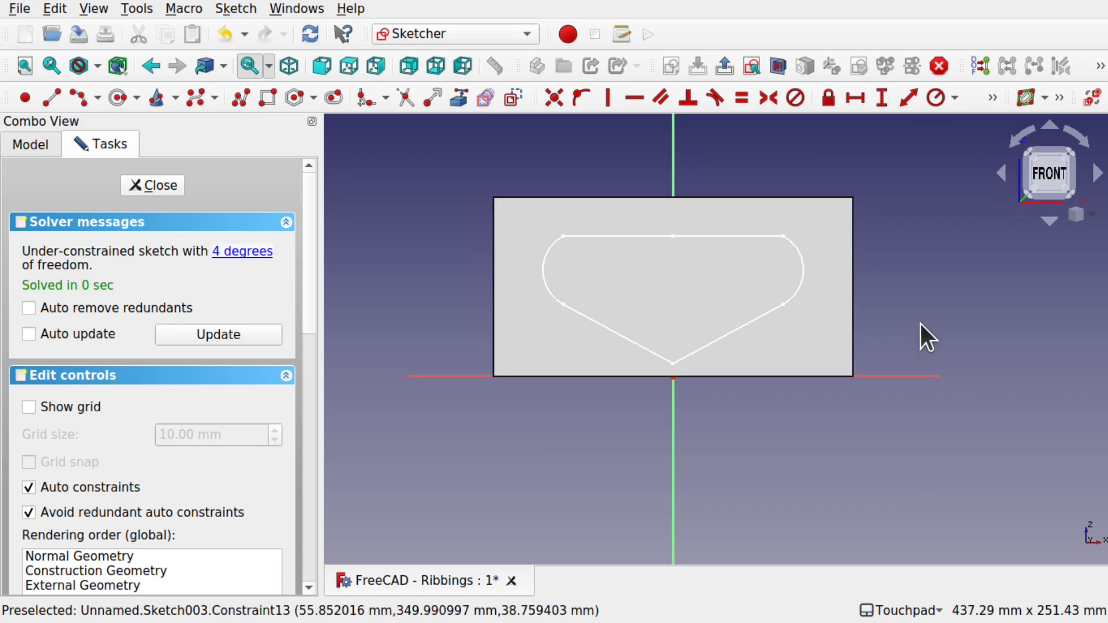
mouse_move(820, 321)
left_mouse_down("alt")
mouse_move(754, 324)
mouse_move(876, 311)
mouse_move(726, 321)
left_mouse_up("alt")
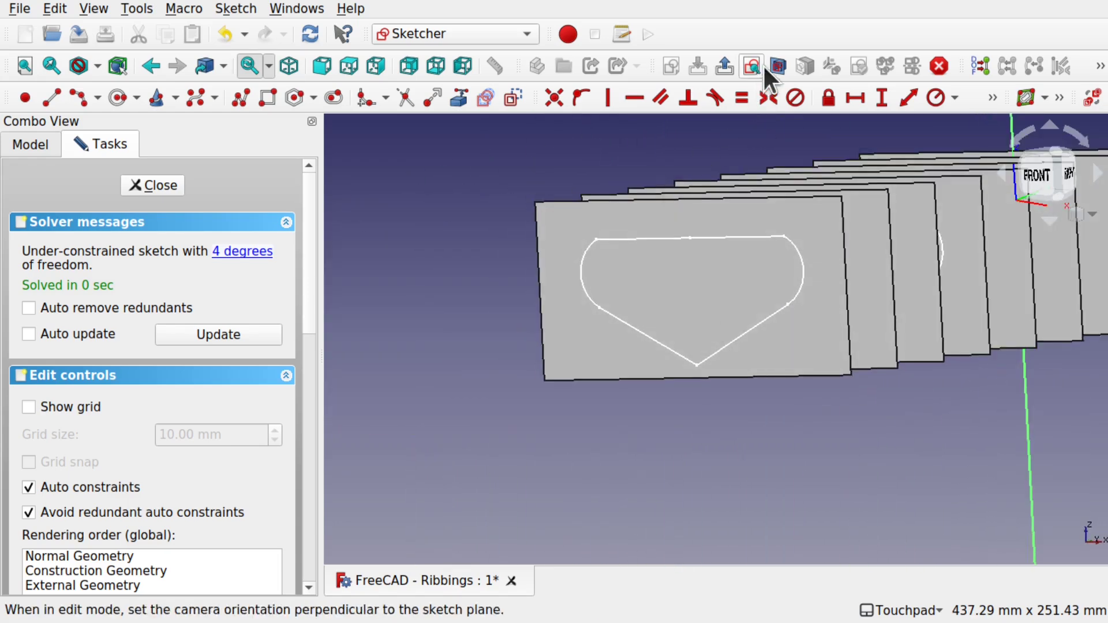
left_click(783, 63)
mouse_move(831, 215)
left_mouse_down("alt")
mouse_move(594, 292)
mouse_move(628, 314)
mouse_move(657, 308)
left_mouse_up("alt")
scroll(727, 362, "up", 5)
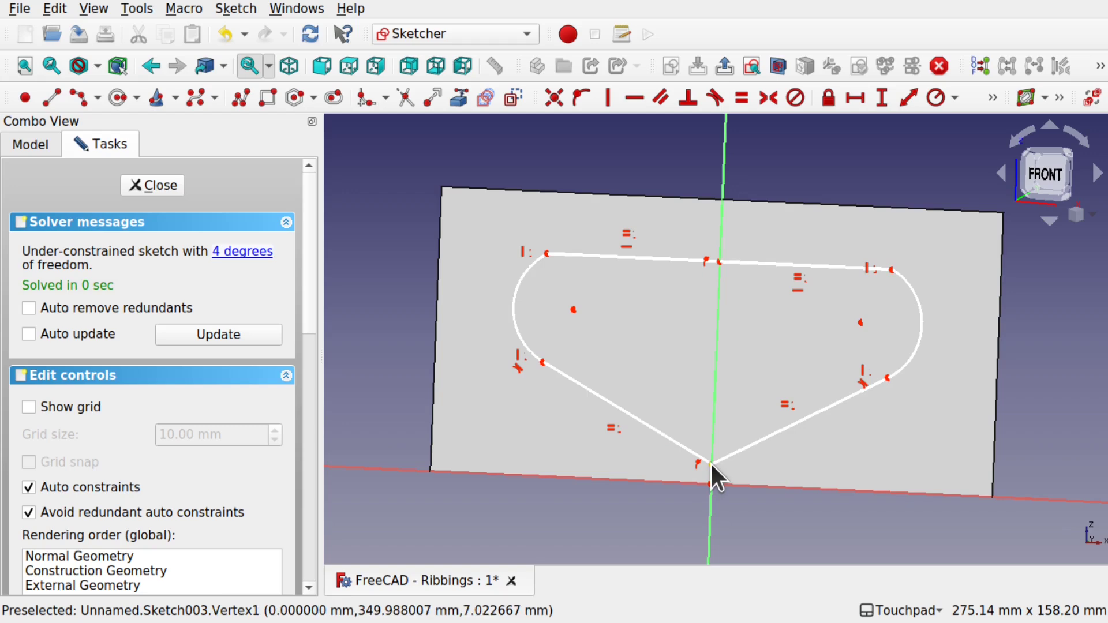
left_click_drag(713, 464, 705, 390)
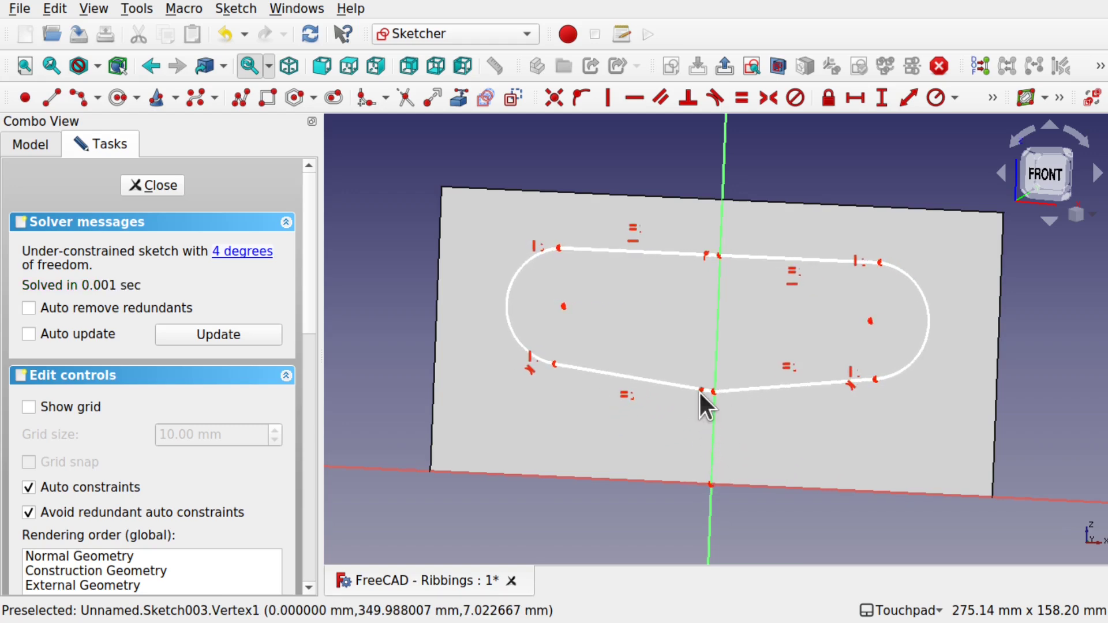
left_click_drag(564, 306, 654, 295)
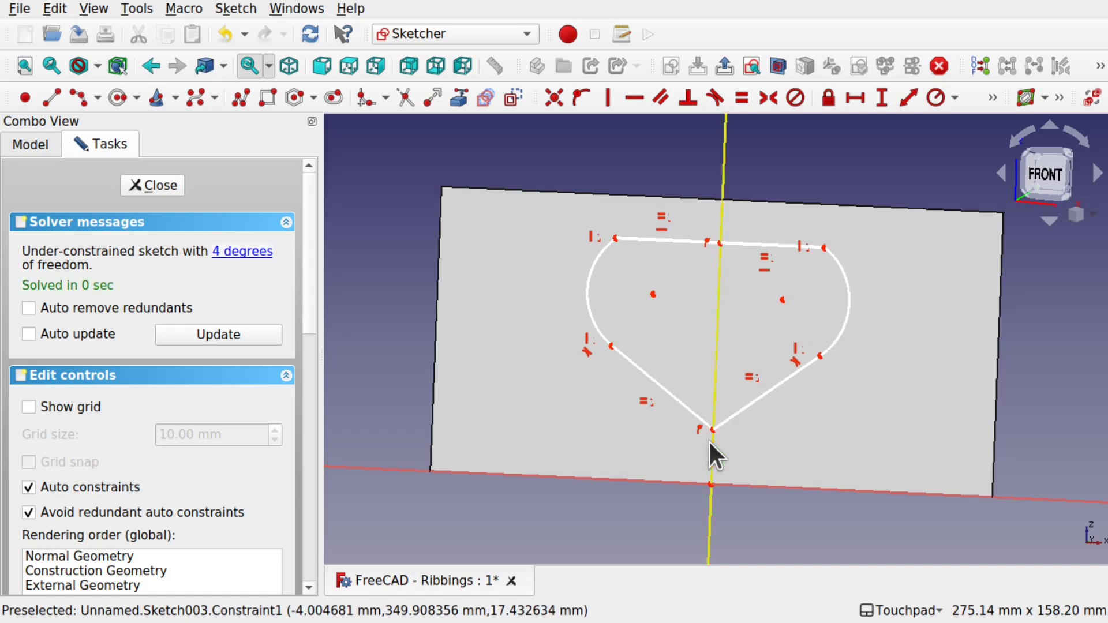
left_click_drag(715, 428, 705, 383)
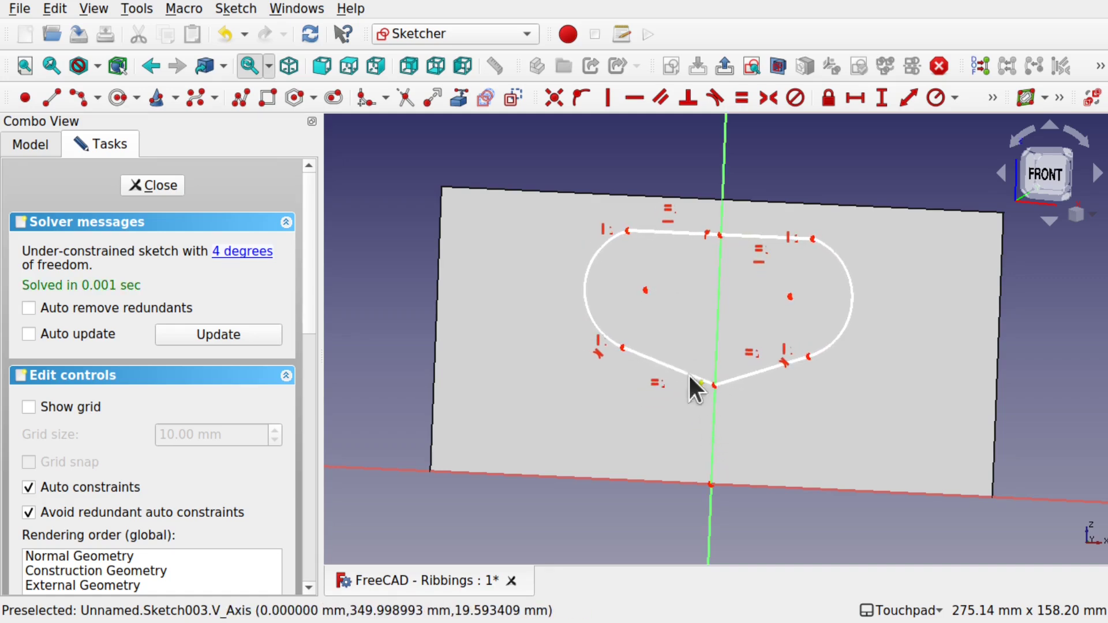
left_click_drag(647, 288, 685, 283)
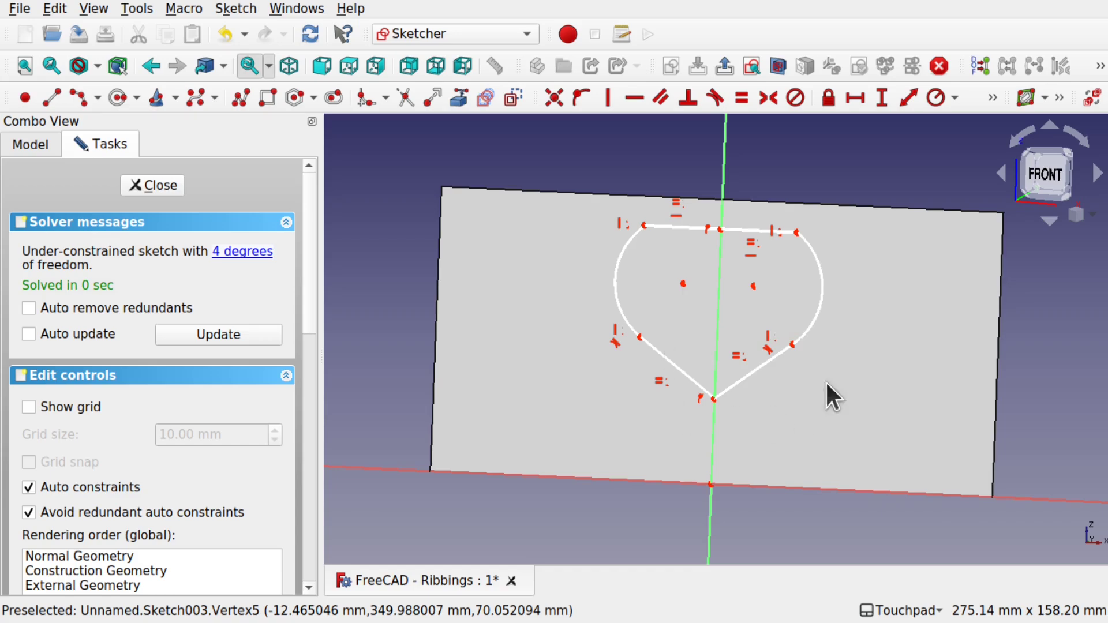
left_click(150, 186)
Edit the MiddleProfile sketch in section view, lowering its bottom vertex to about 6.5 mm above the horizontal axis, and save the document
mouse_move(594, 204)
left_mouse_down("shift")
mouse_move(613, 144)
mouse_move(628, 220)
mouse_move(704, 310)
mouse_move(519, 156)
mouse_move(526, 176)
mouse_move(502, 173)
mouse_move(569, 215)
mouse_move(567, 193)
mouse_move(610, 223)
left_mouse_up("shift")
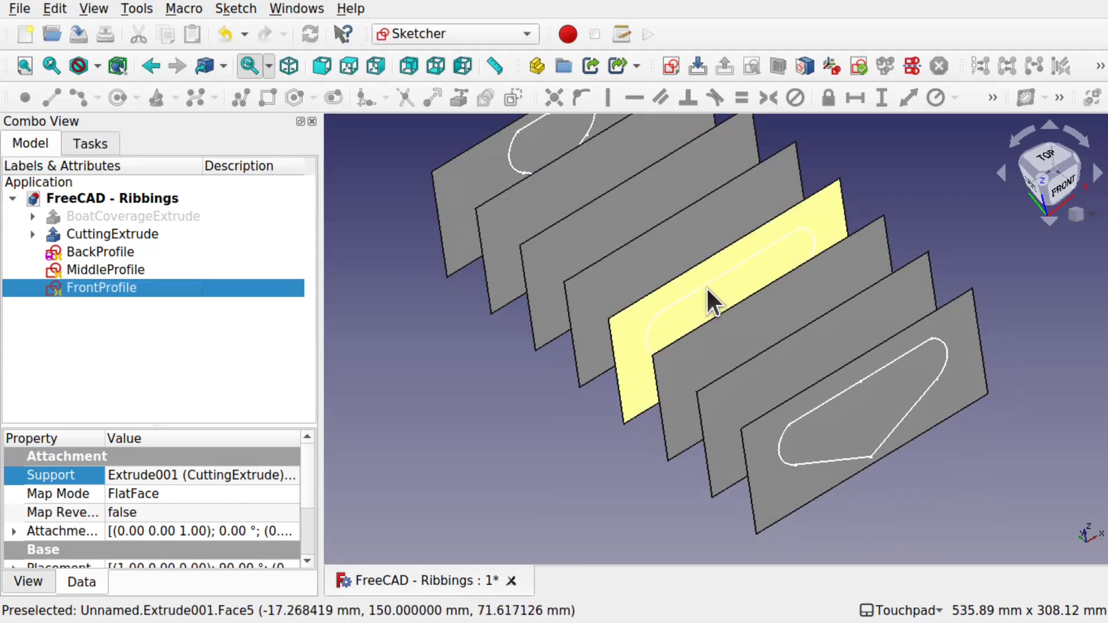
double_click(106, 267)
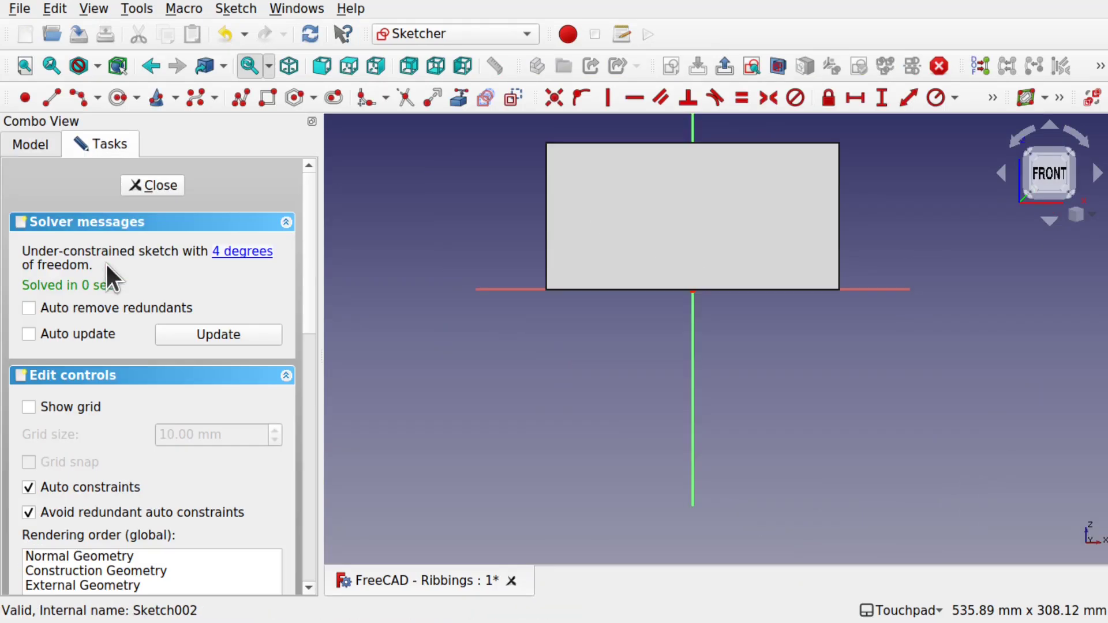
left_click(774, 66)
mouse_move(815, 204)
left_mouse_down("shift")
mouse_move(783, 261)
mouse_move(735, 279)
mouse_move(730, 270)
mouse_move(745, 267)
left_mouse_up("shift")
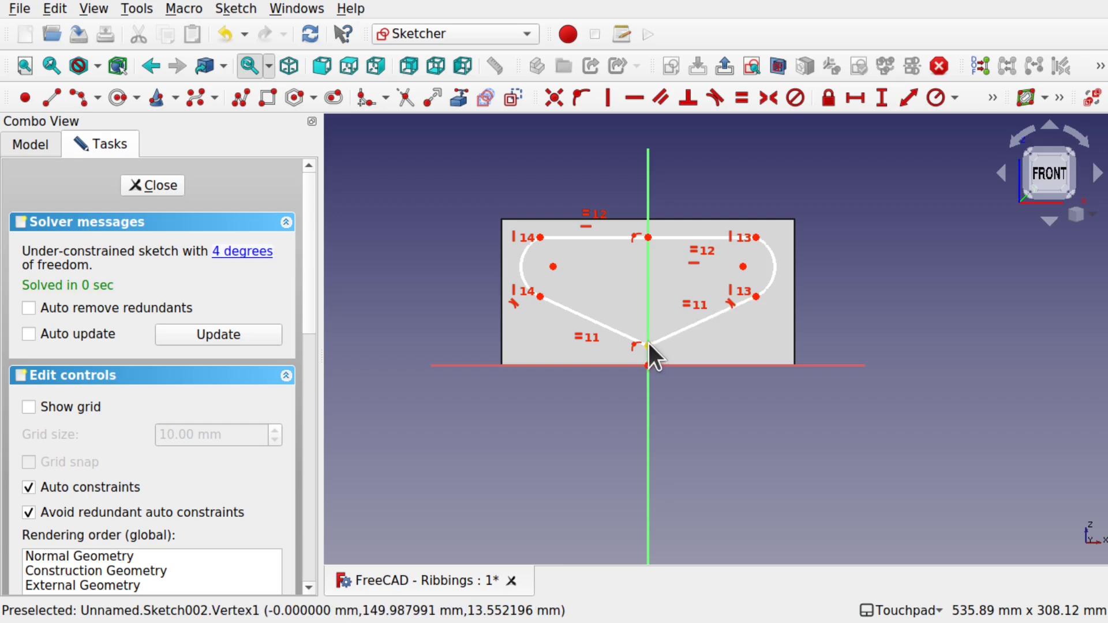
left_click_drag(648, 344, 649, 349)
left_click_drag(656, 361, 655, 355)
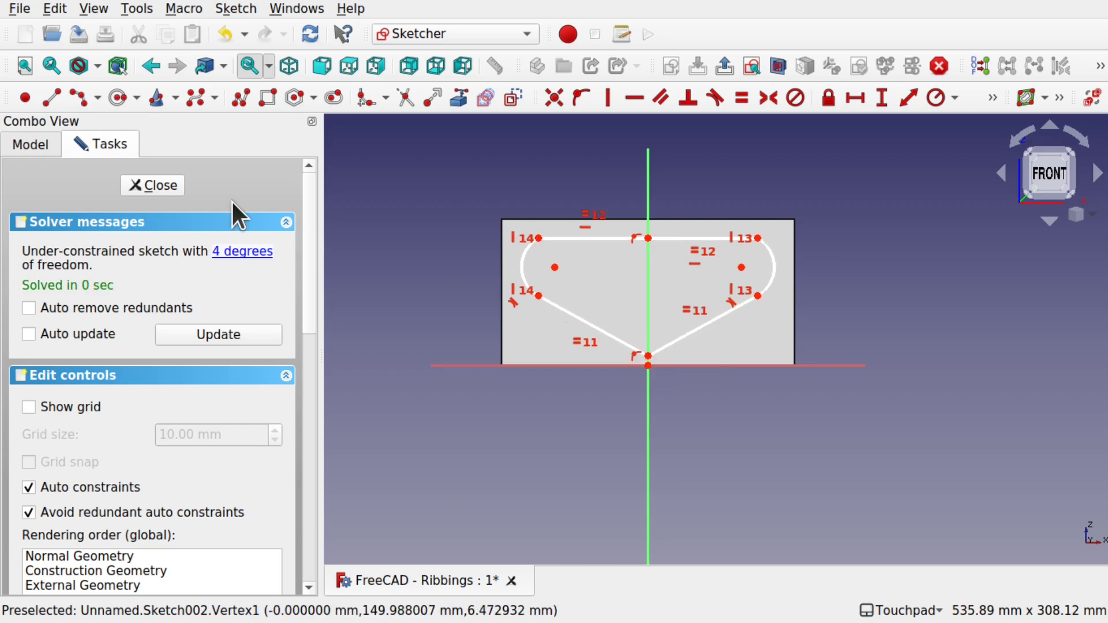
left_click(157, 184)
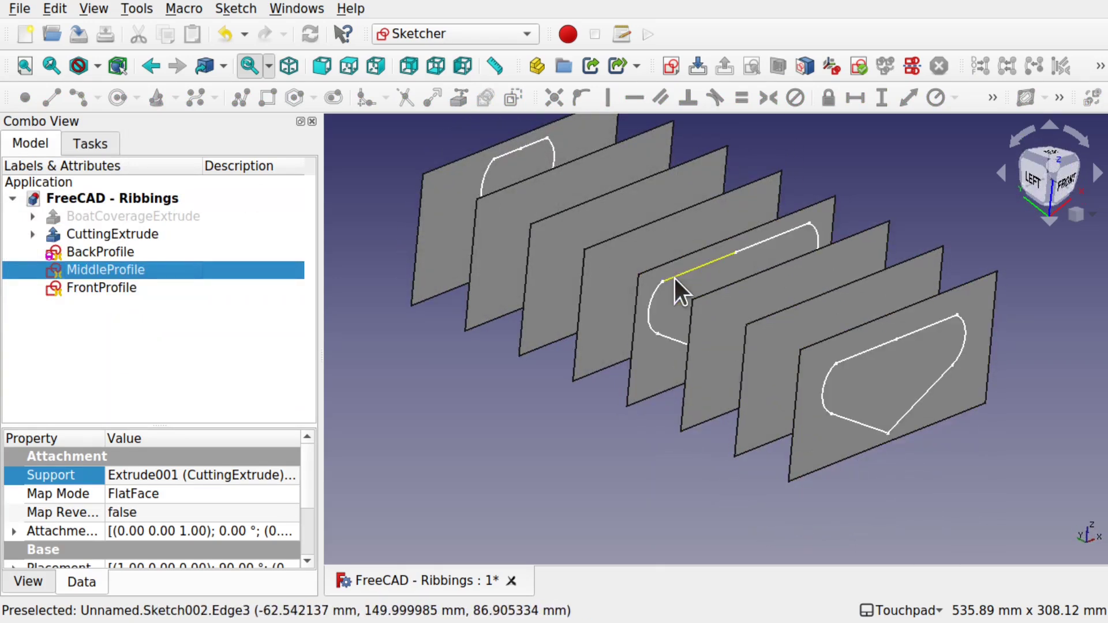
left_click_drag(595, 198, 616, 217, "shift")
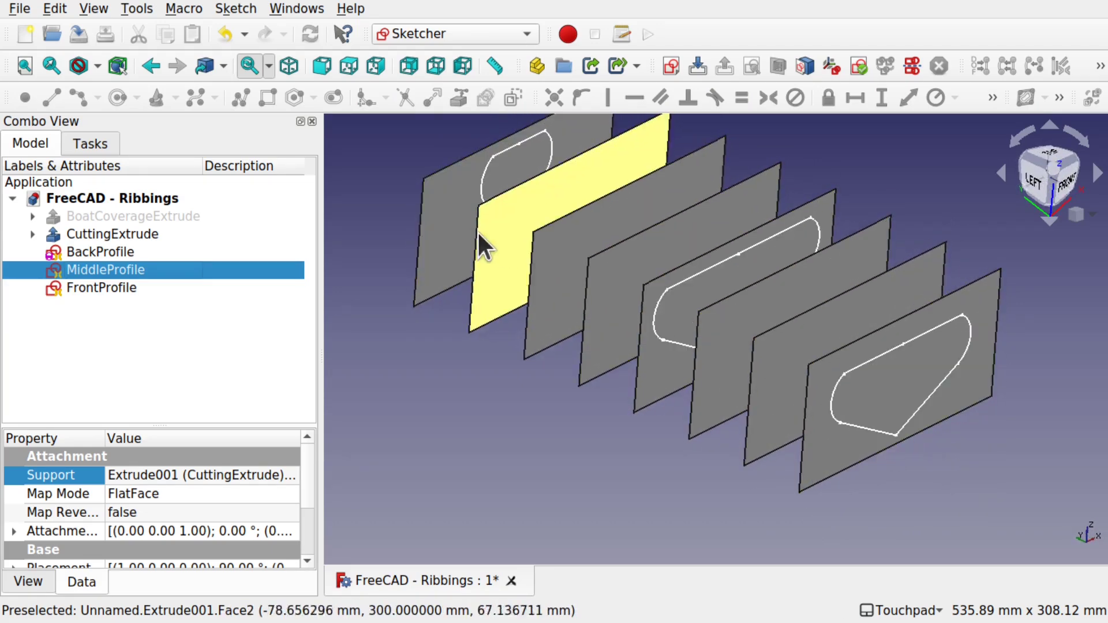
left_click_drag(891, 393, 829, 387, "shift")
left_click_drag(626, 398, 527, 421, "shift")
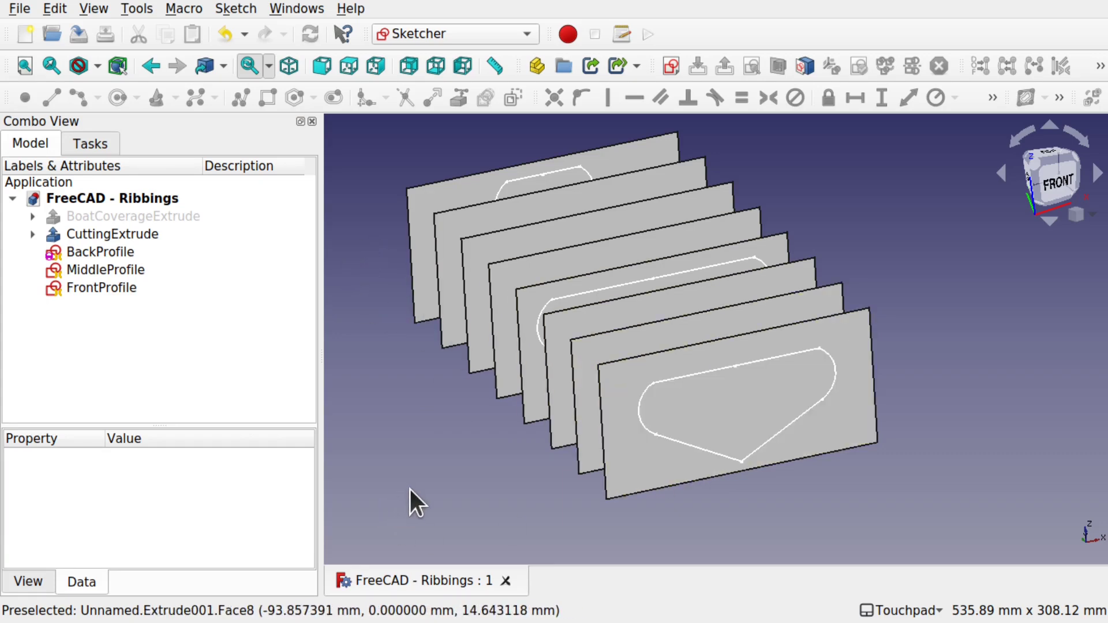
Create a 2D offset of the BackProfile sketch in the Part workbench with an offset of -3 mm
left_click(101, 252)
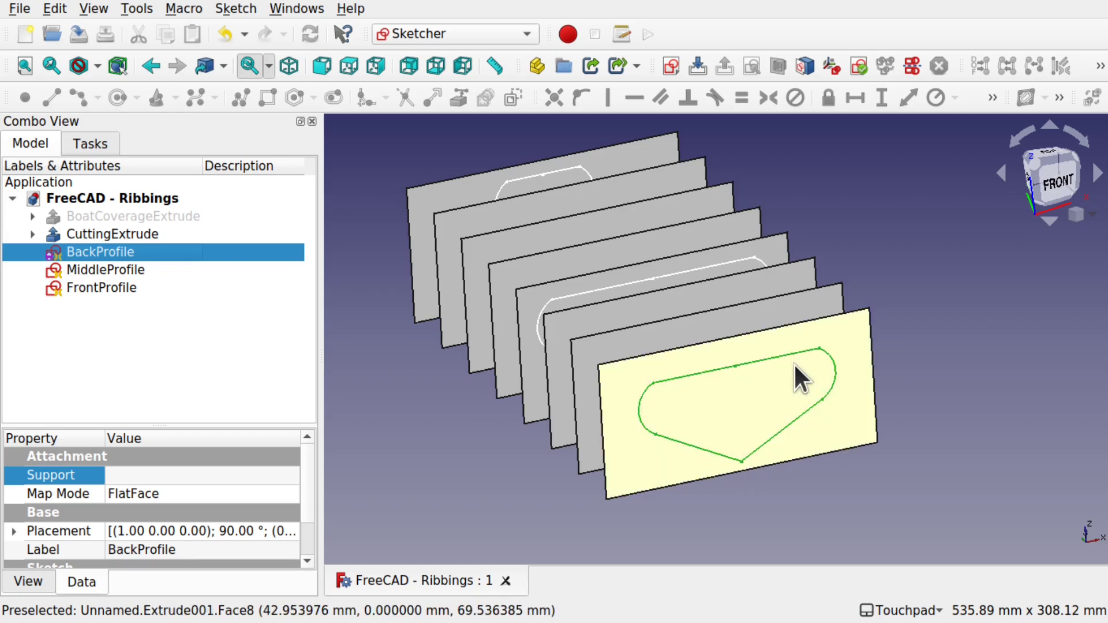
left_click(438, 33)
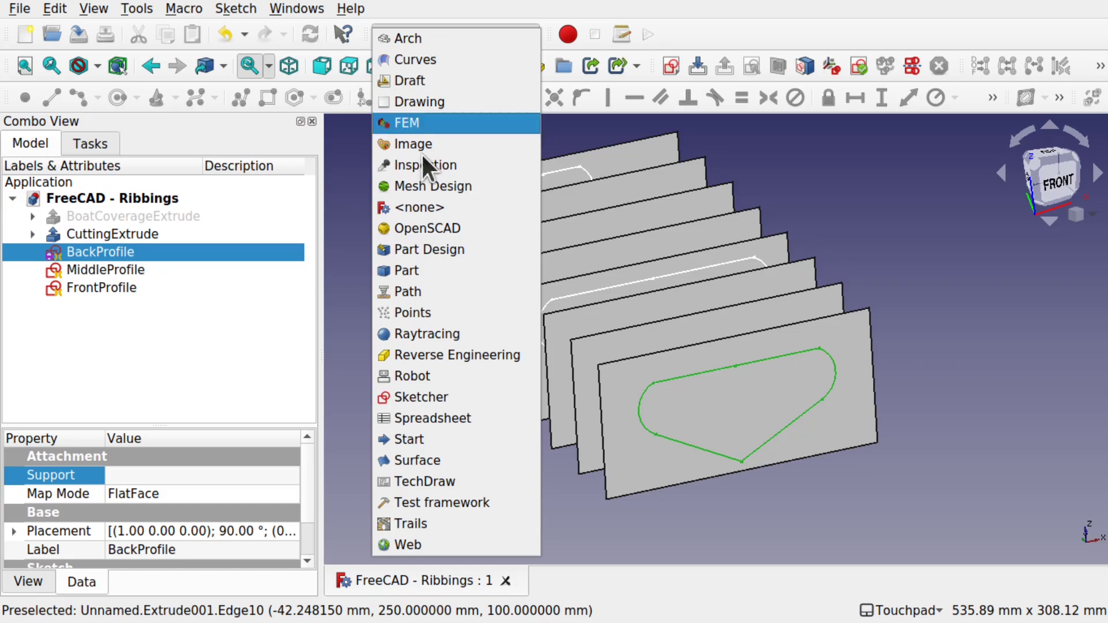
left_click(445, 270)
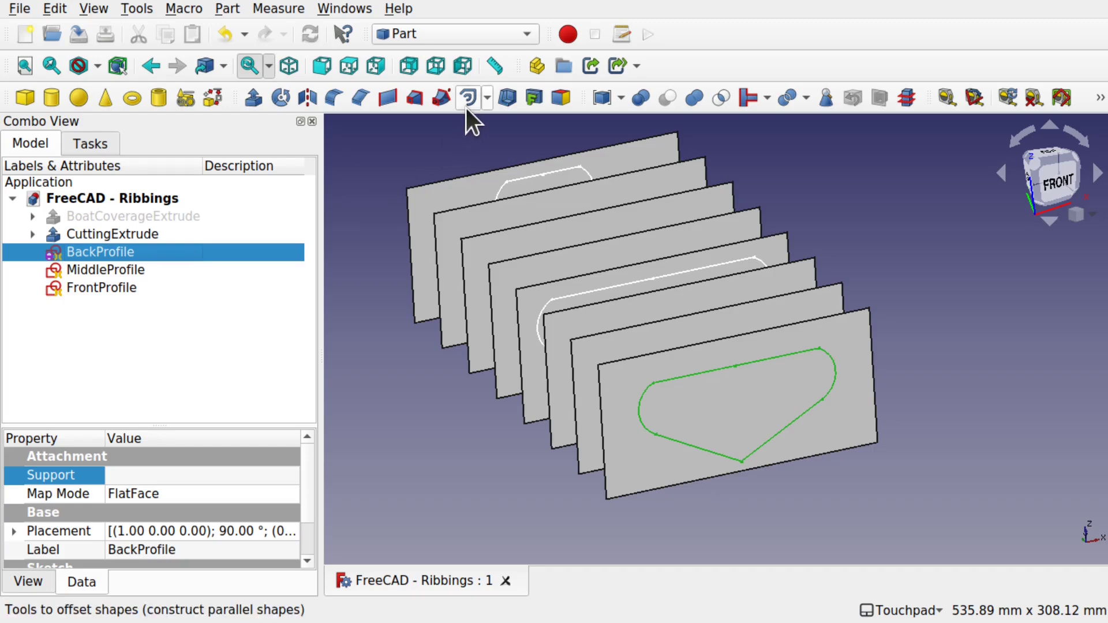
left_click(483, 102)
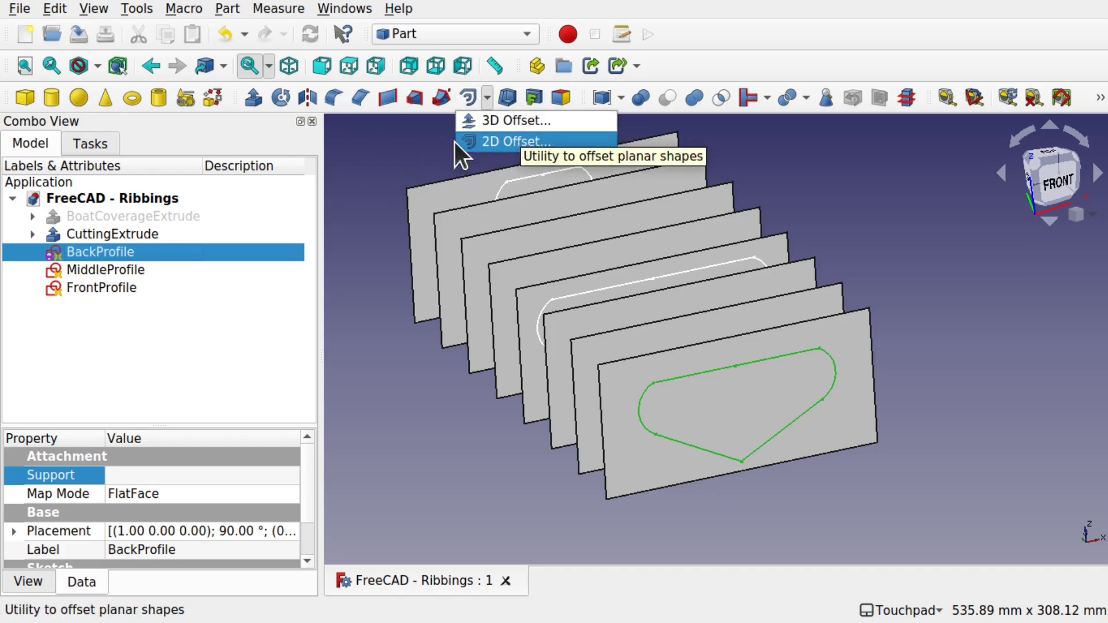
left_click(227, 5)
left_click(227, 6)
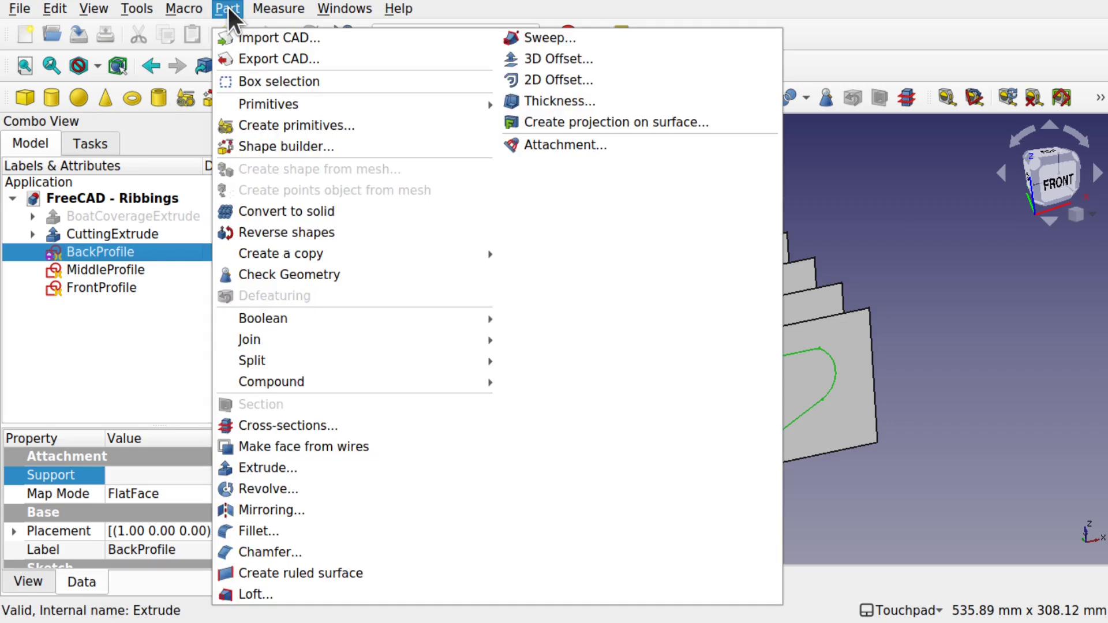
left_click(569, 79)
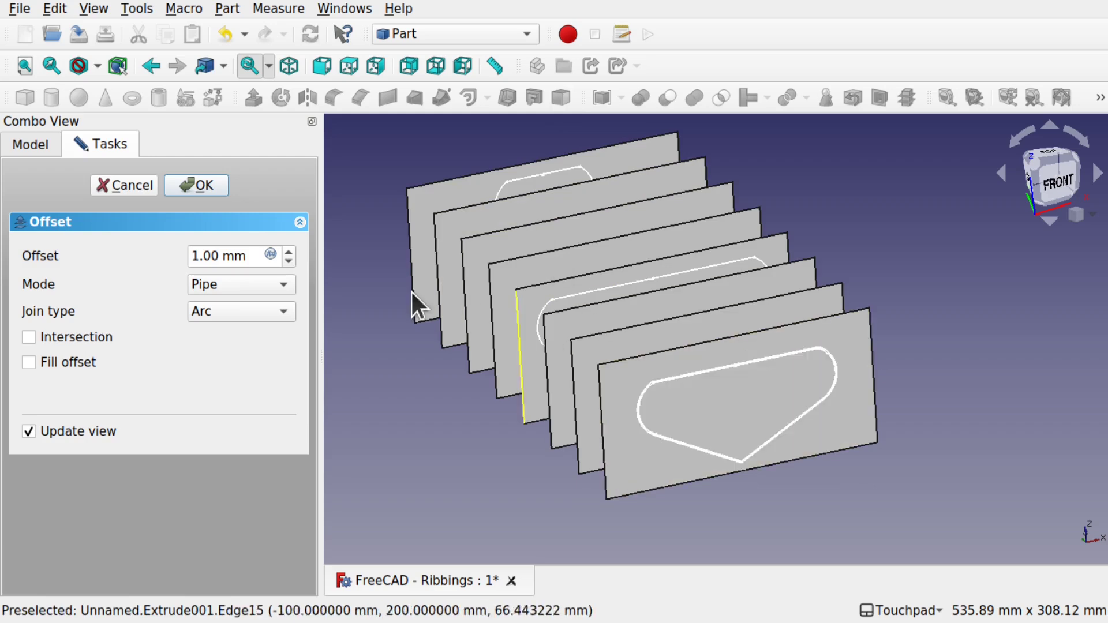
left_click(195, 256)
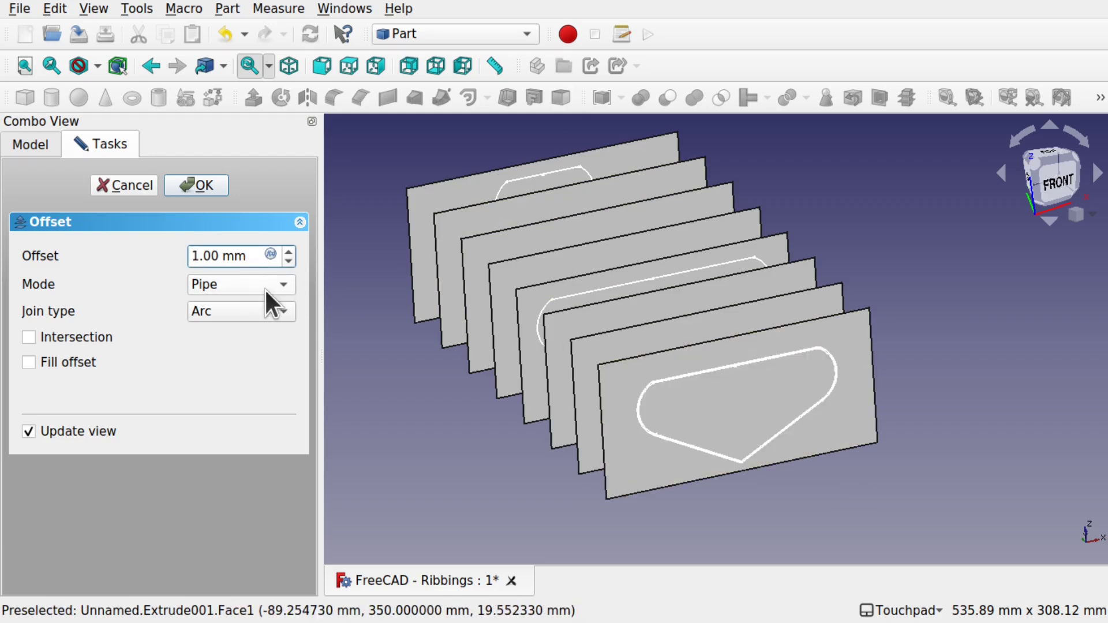
type("-")
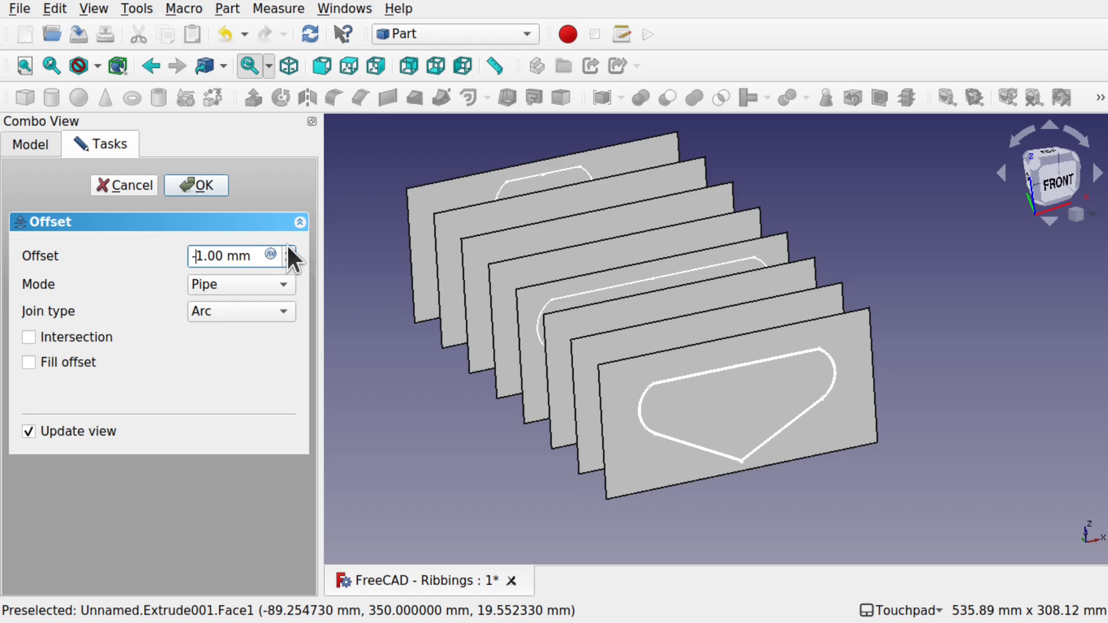
key("Right")
key("BackSpace")
type("3")
left_click_drag(874, 463, 592, 434, "alt")
scroll(627, 448, "up", 4)
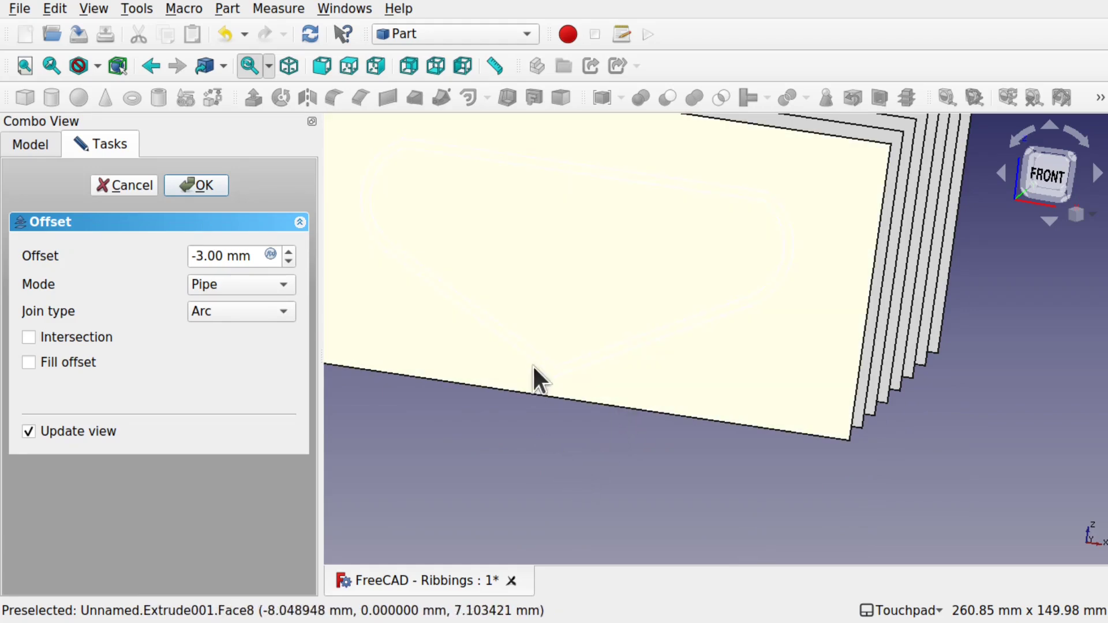
left_click_drag(610, 509, 655, 485, "alt")
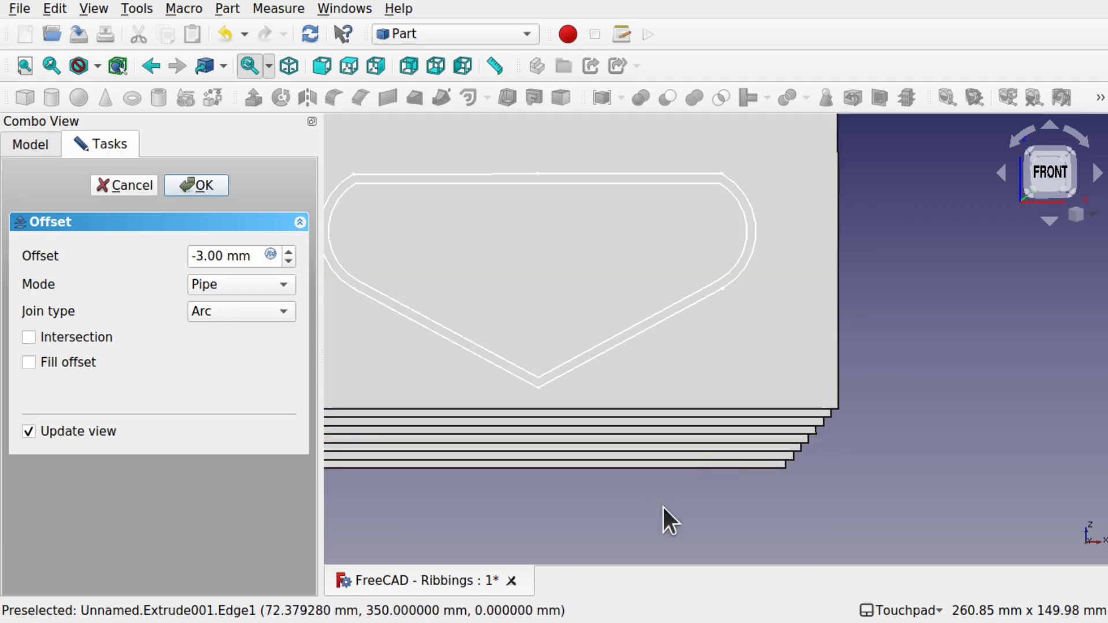
left_click_drag(629, 513, 658, 486, "alt")
scroll(657, 487, "down", 4)
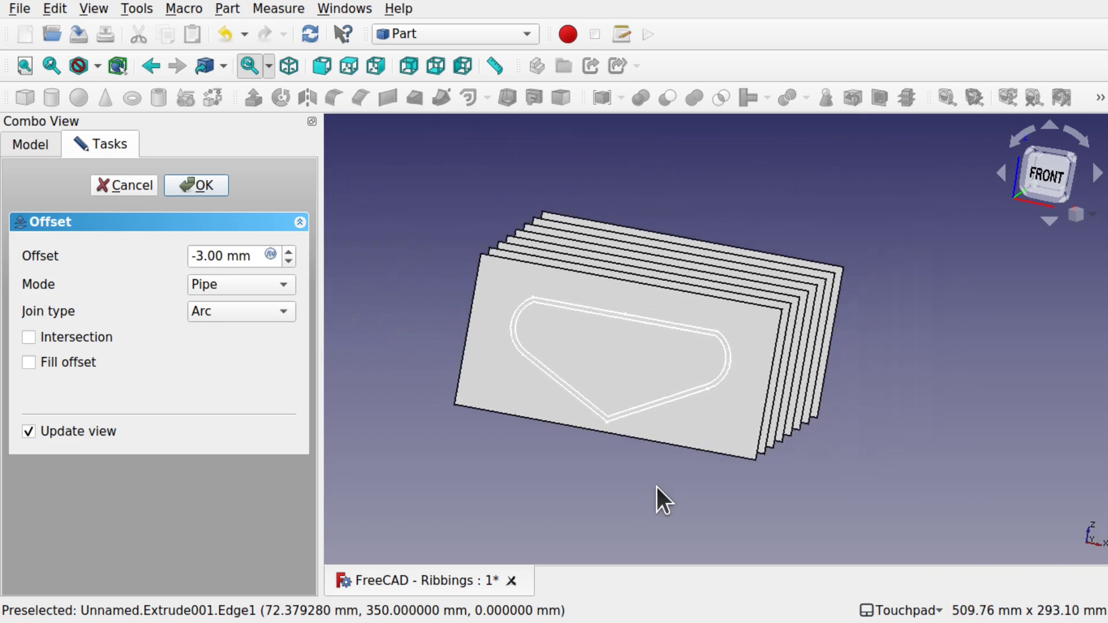
left_click(200, 193)
Create a 2D offset of the MiddleProfile sketch with an offset of -3 mm and the Tangent join type
mouse_move(346, 240)
left_mouse_down("alt")
mouse_move(428, 262)
mouse_move(406, 272)
mouse_move(438, 347)
mouse_move(448, 307)
mouse_move(589, 404)
mouse_move(637, 429)
mouse_move(656, 426)
mouse_move(569, 389)
left_mouse_up("alt")
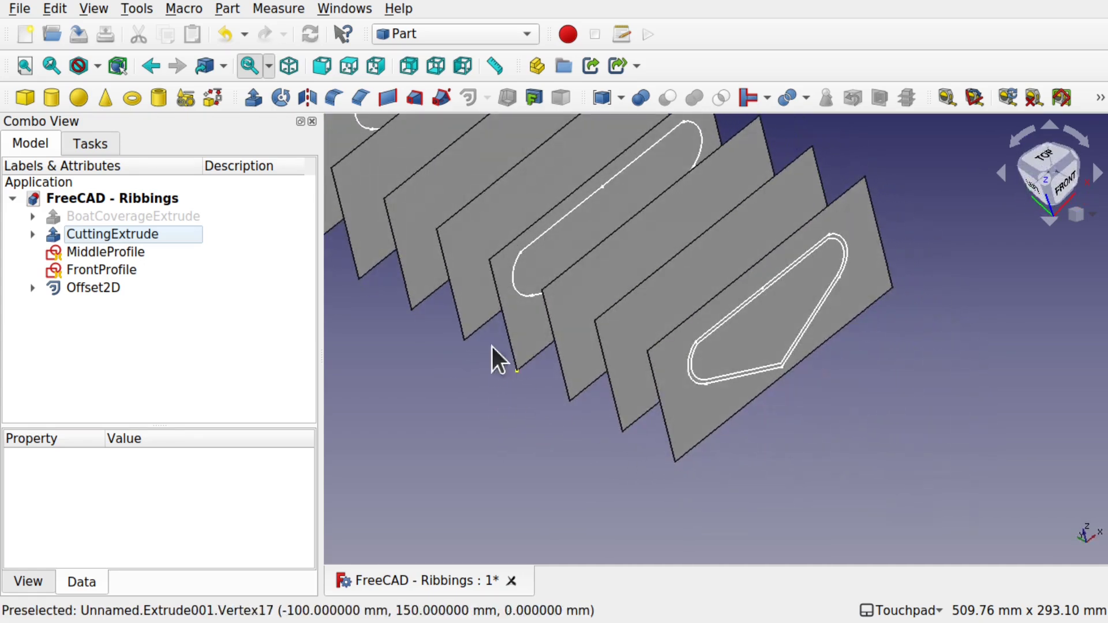
left_click(516, 272)
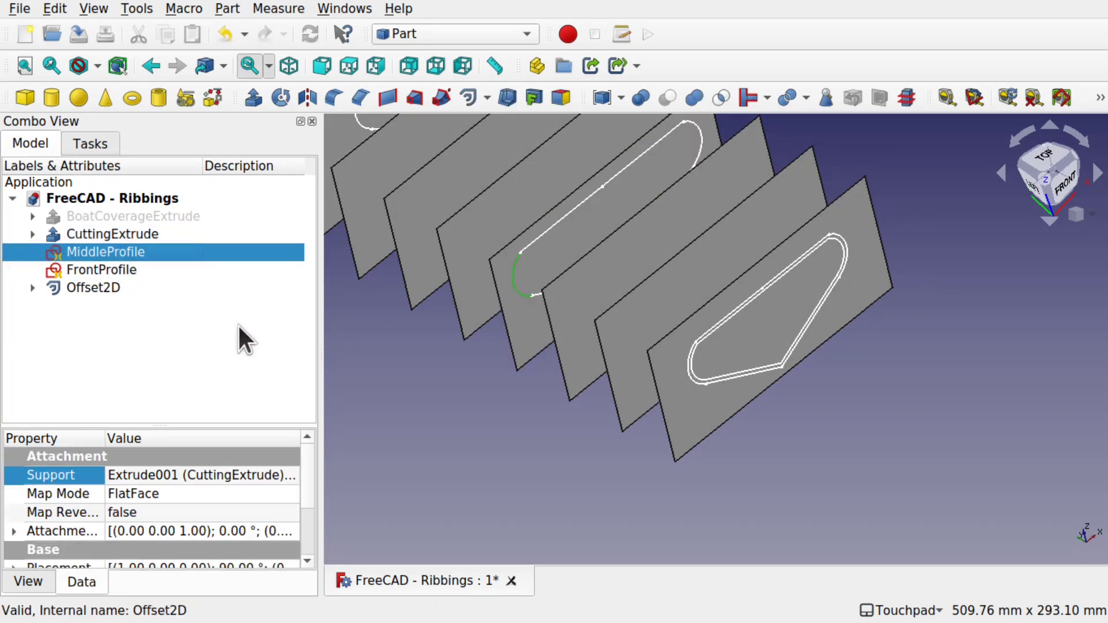
left_click(468, 100)
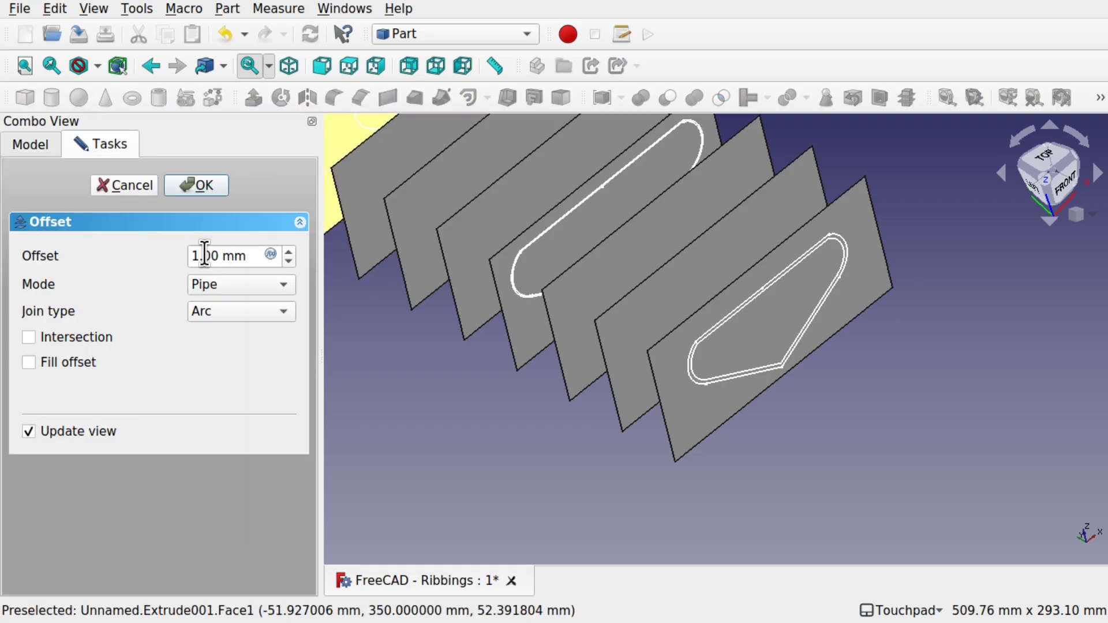
left_click_drag(194, 254, 161, 251)
type("-3")
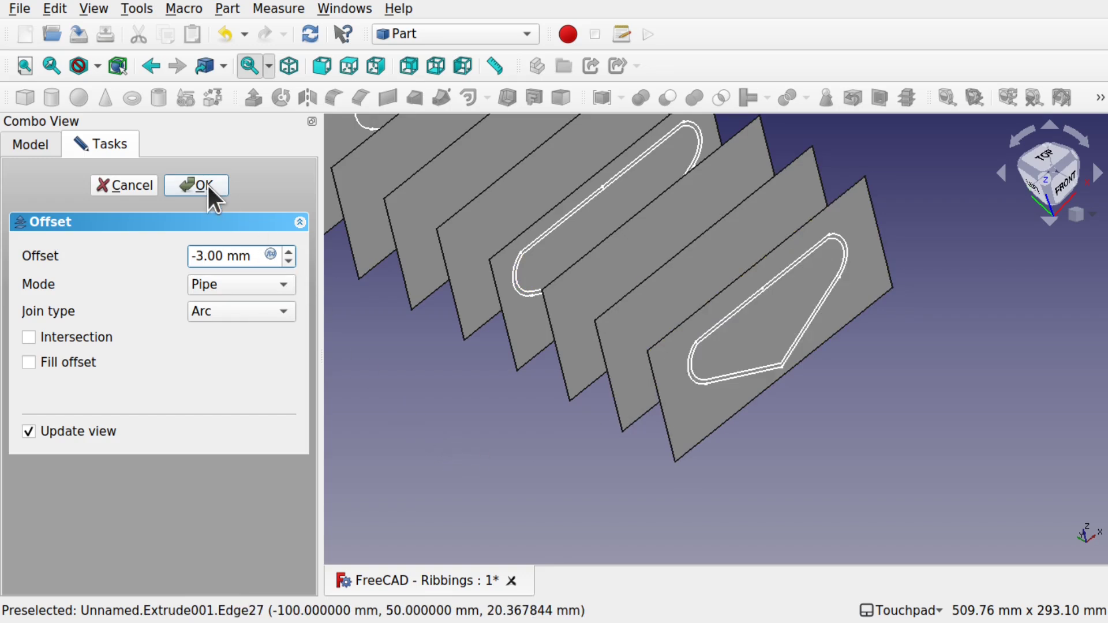
left_click(220, 311)
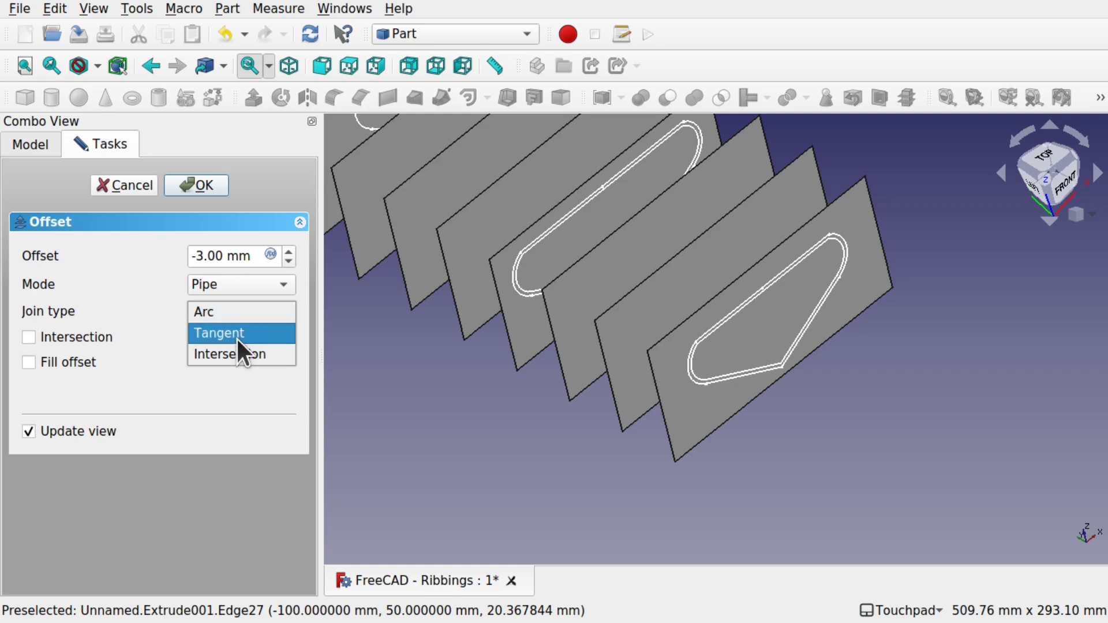
left_click(237, 338)
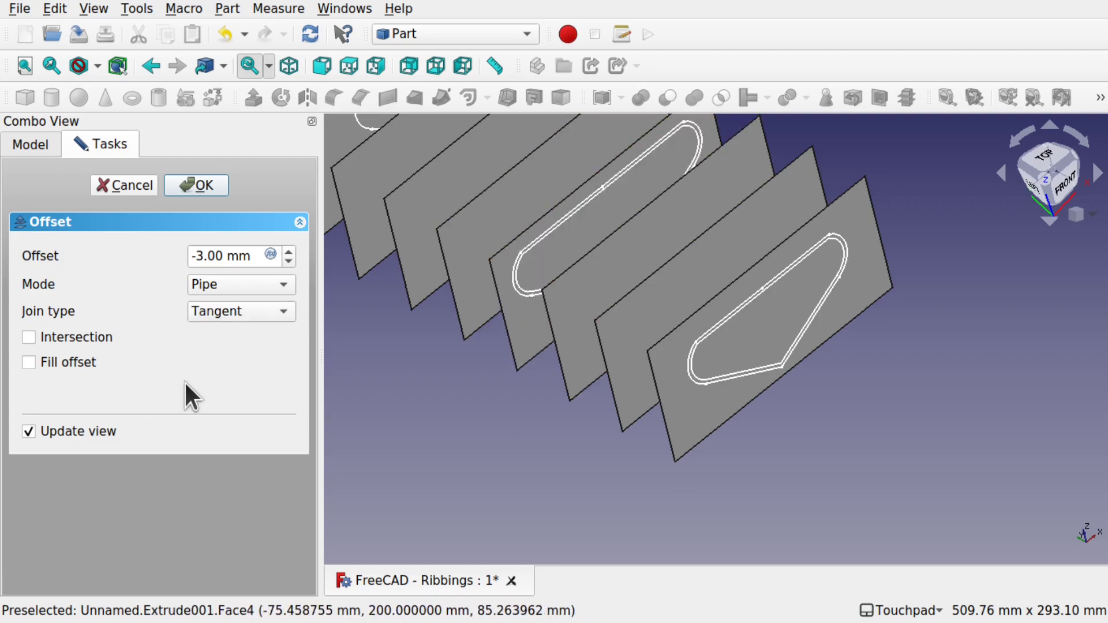
left_click(192, 185)
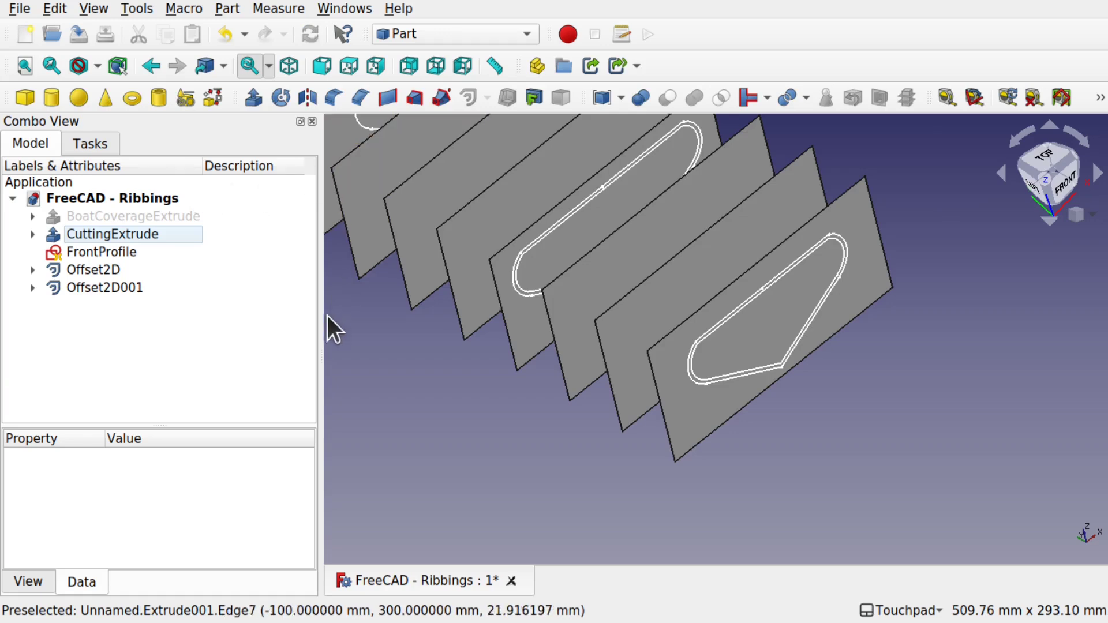
Create a 2D offset of the FrontProfile sketch on the farthest plane with an offset of -3 mm
left_click_drag(372, 344, 398, 386, "alt")
left_click_drag(398, 385, 549, 474, "shift")
left_click_drag(531, 414, 421, 223, "alt")
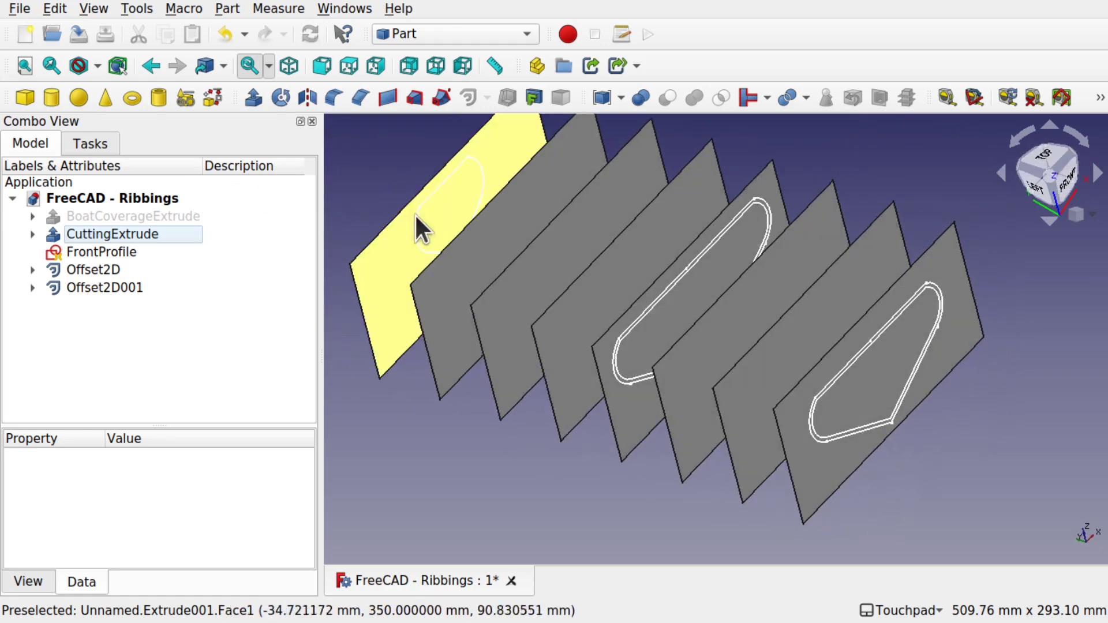
left_click(417, 234)
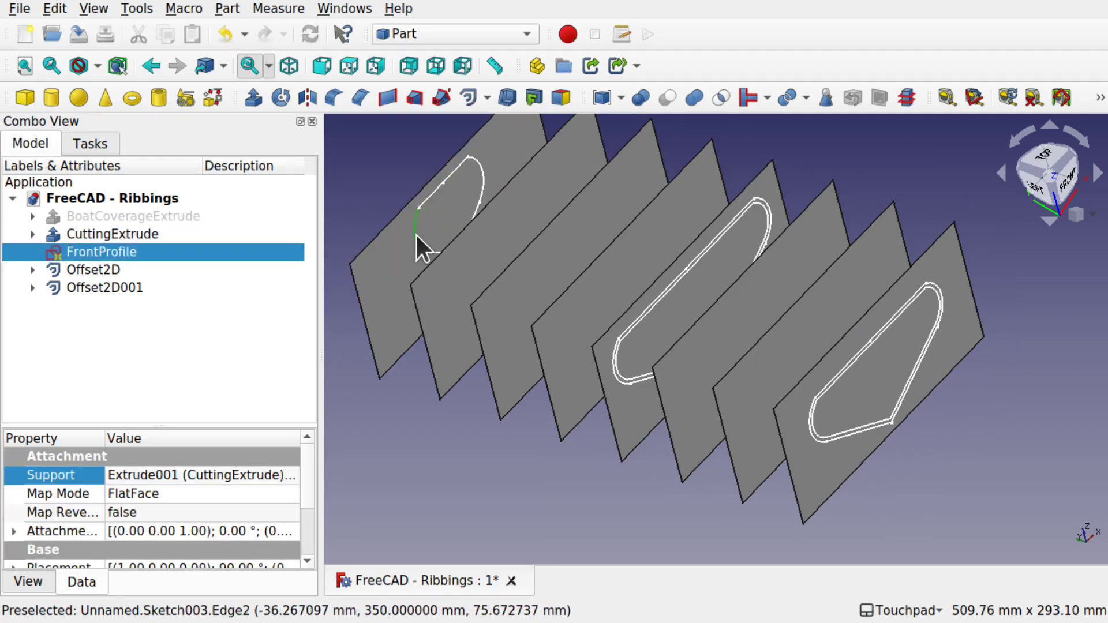
left_click(468, 97)
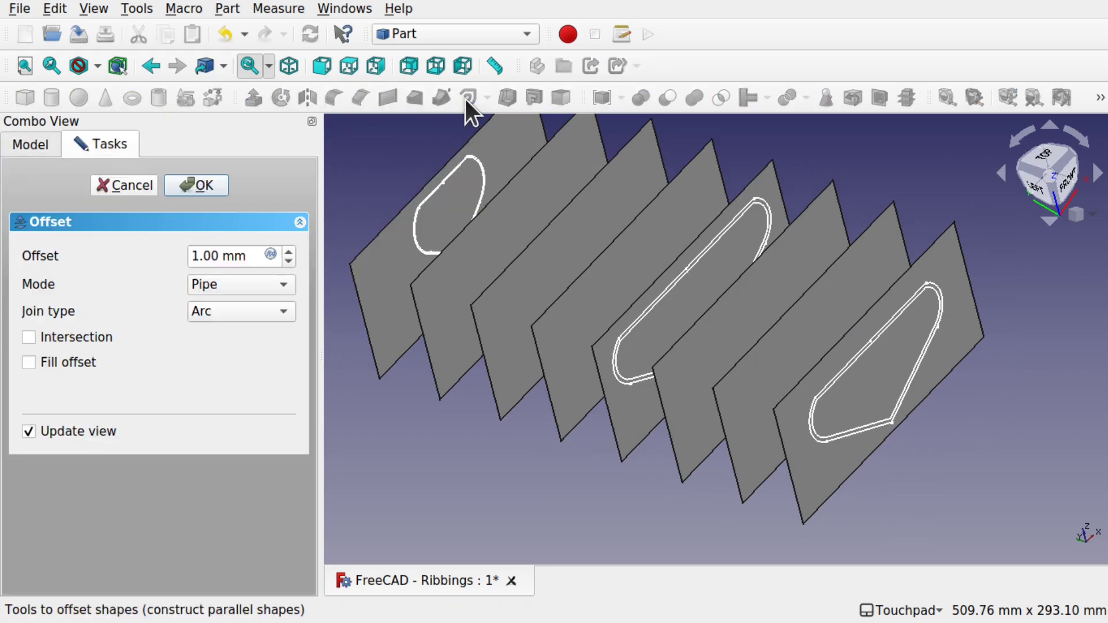
left_click_drag(200, 255, 121, 258)
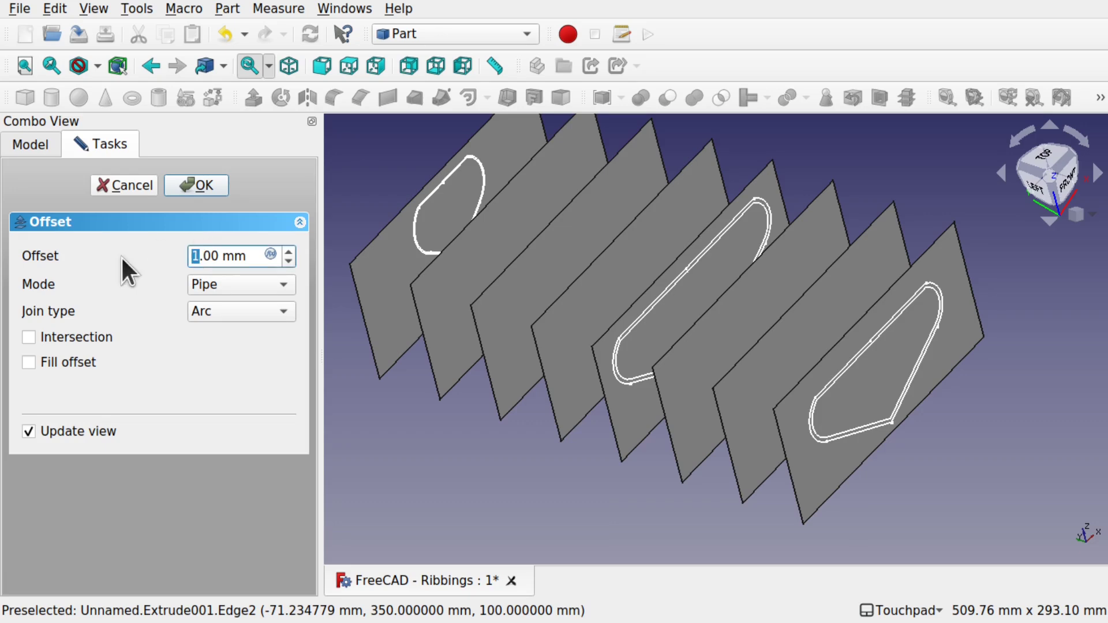
type("-3")
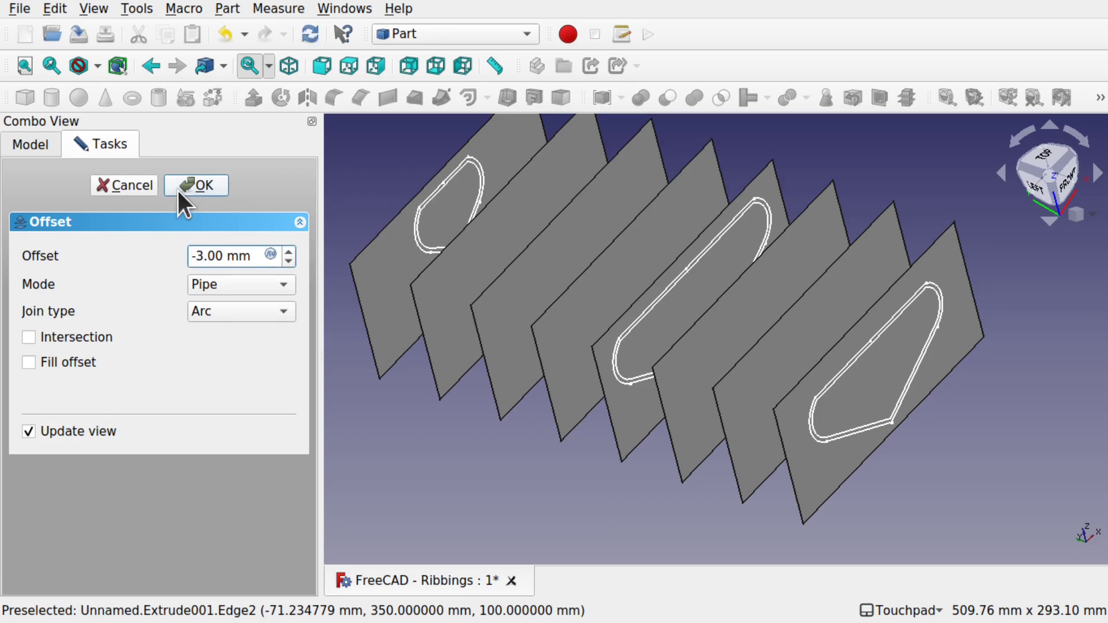
left_click(182, 185)
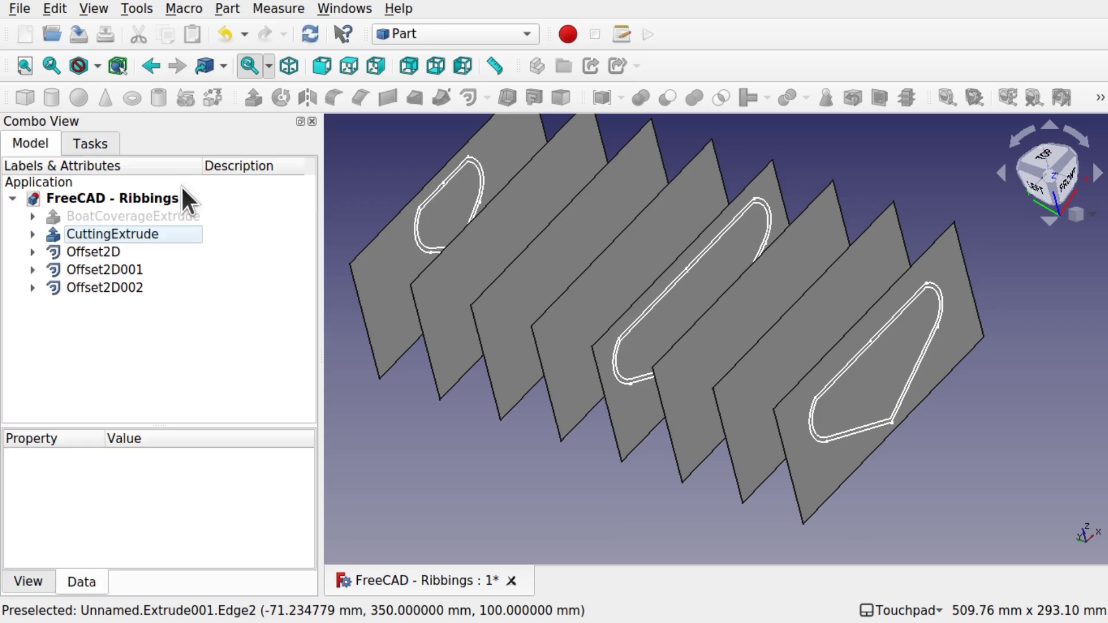
Rename the back, middle and front offsets to BackOffset2D, MiddleOffset2D and FrontOffset2D
left_click(99, 254)
right_click(99, 255)
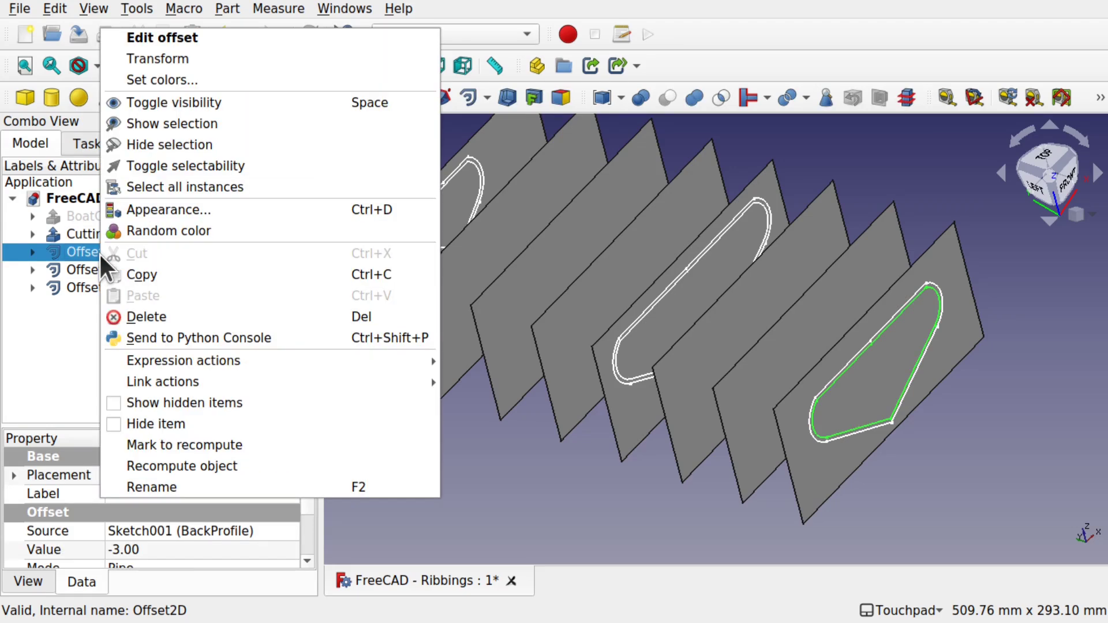
left_click(194, 489)
key("Home")
type("Bac")
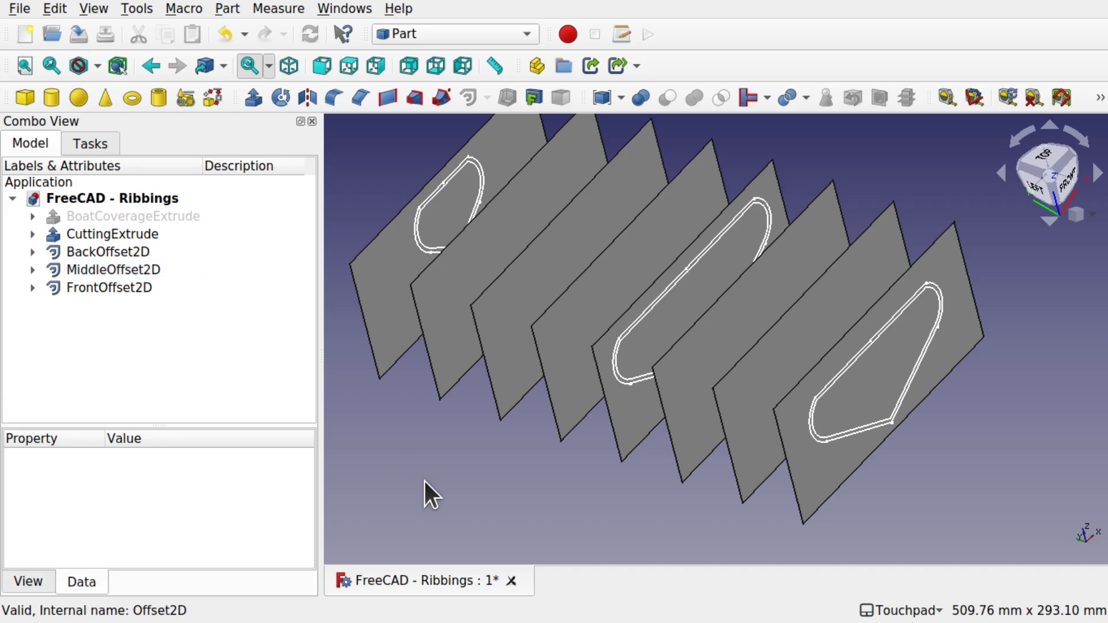
Expand the BackOffset2D, MiddleOffset2D and FrontOffset2D objects to examine the source profile nested under each one
left_click(111, 253)
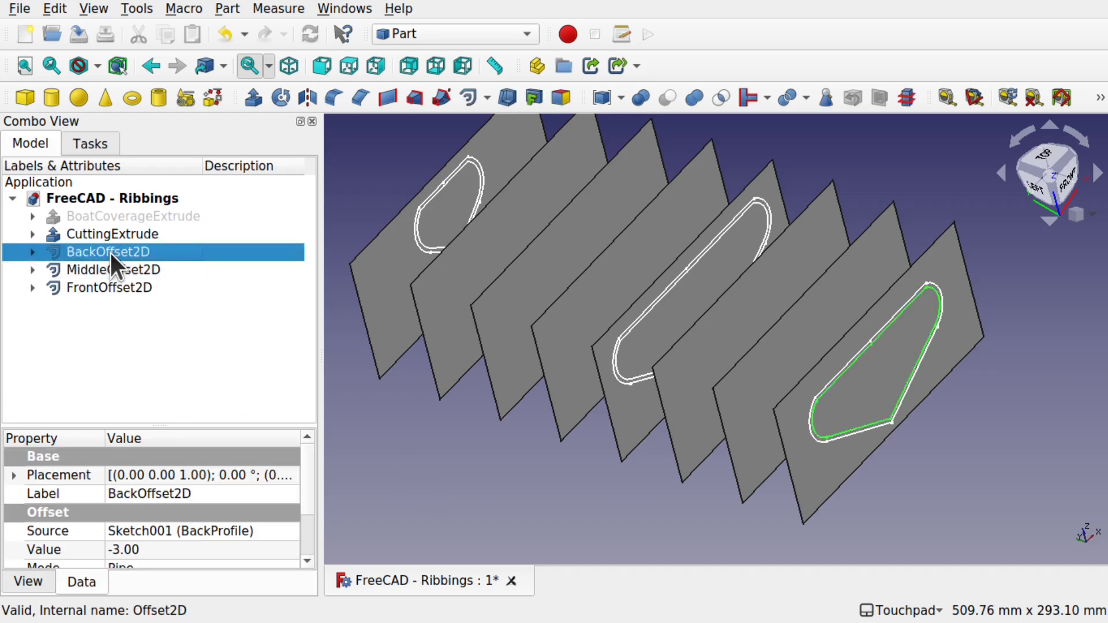
left_click(29, 251)
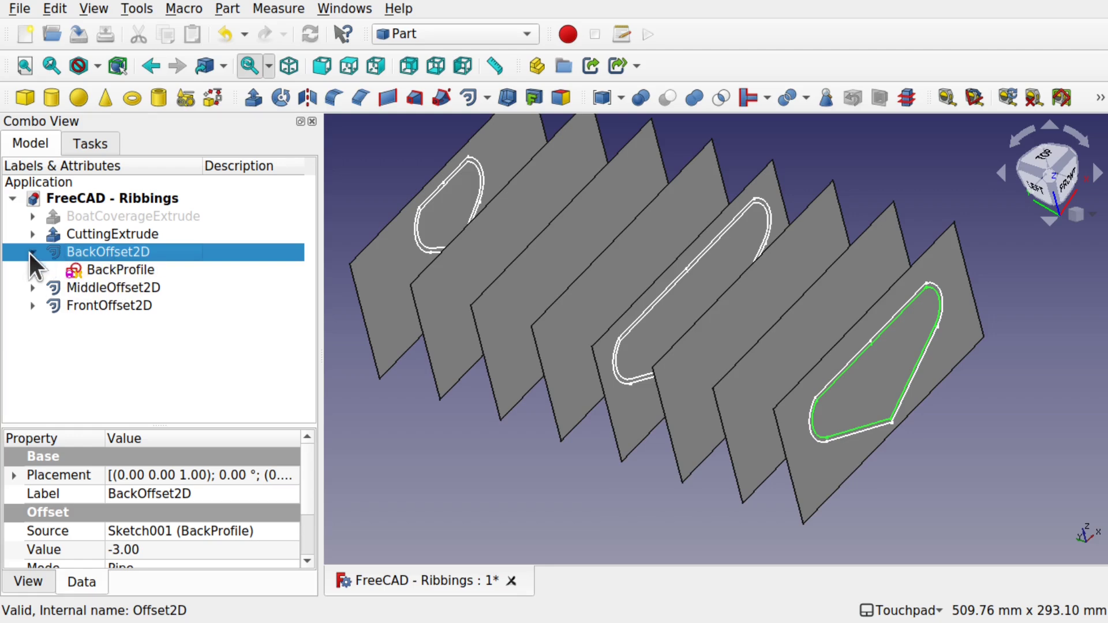
left_click(122, 270)
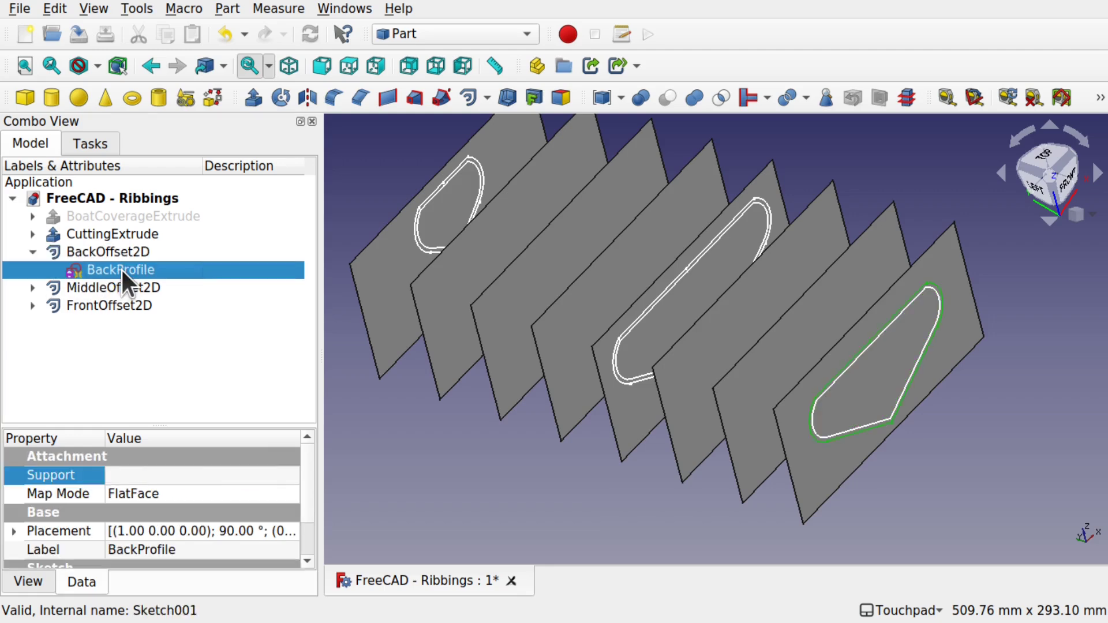
left_click(95, 291)
left_click(112, 306)
left_click(103, 349)
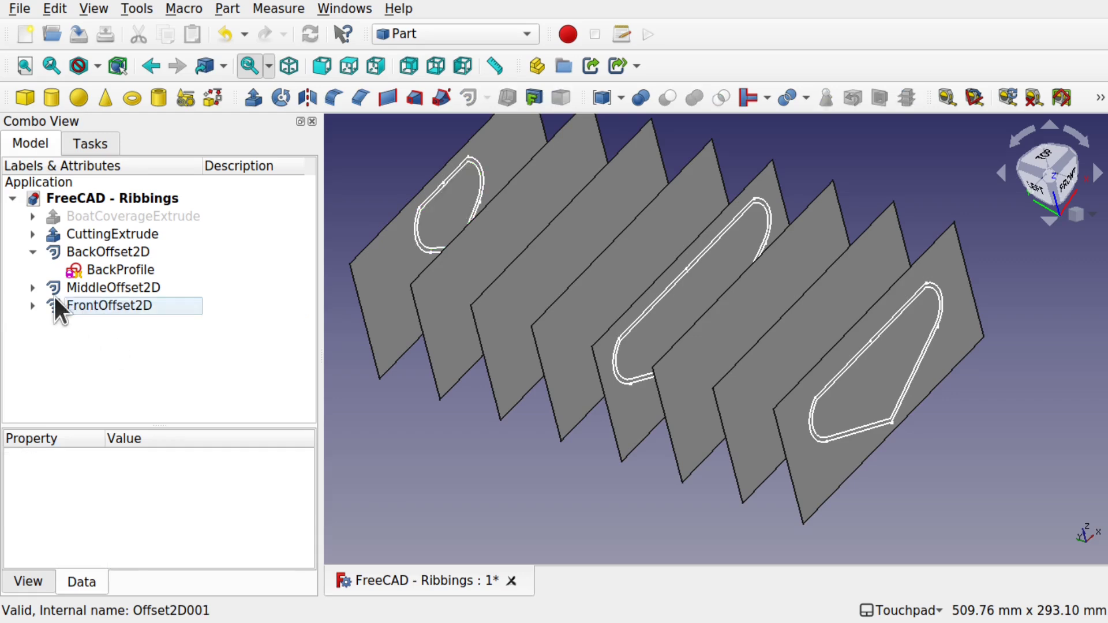
left_click(30, 287)
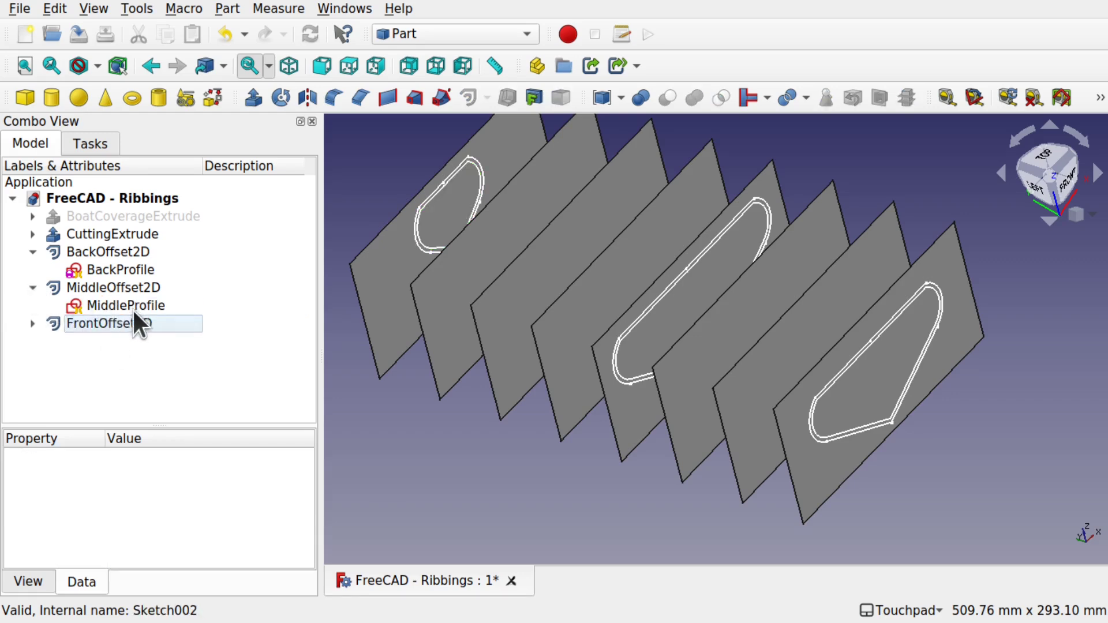
left_click(33, 324)
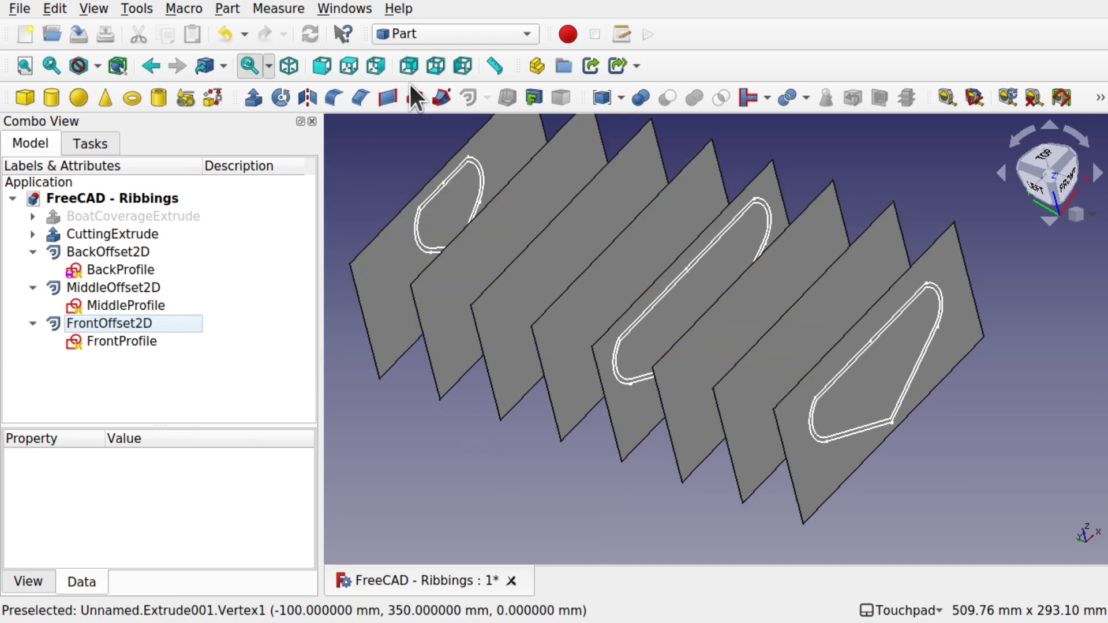
Loft the BackOffset2D, MiddleOffset2D and FrontOffset2D profiles, in that order, into a solid
left_click(415, 99)
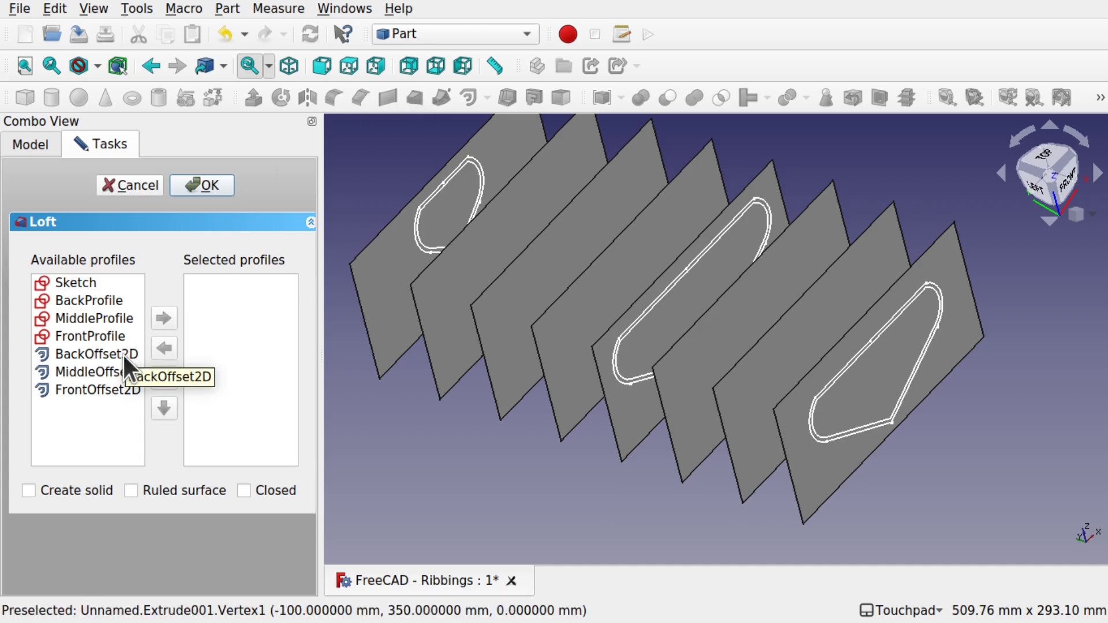
left_click(104, 356)
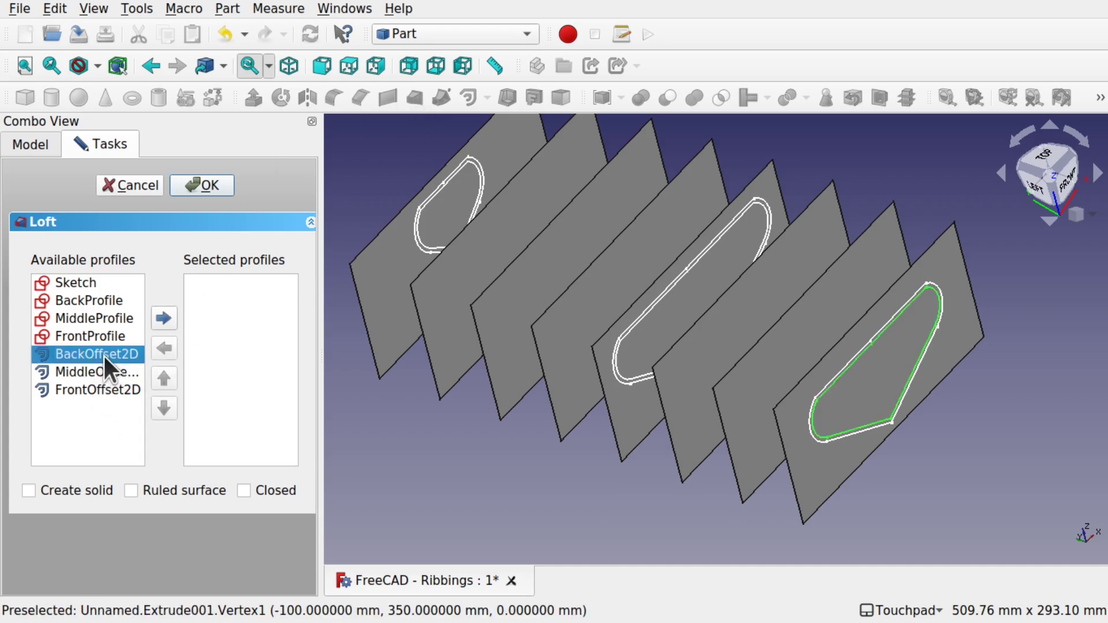
left_click(164, 318)
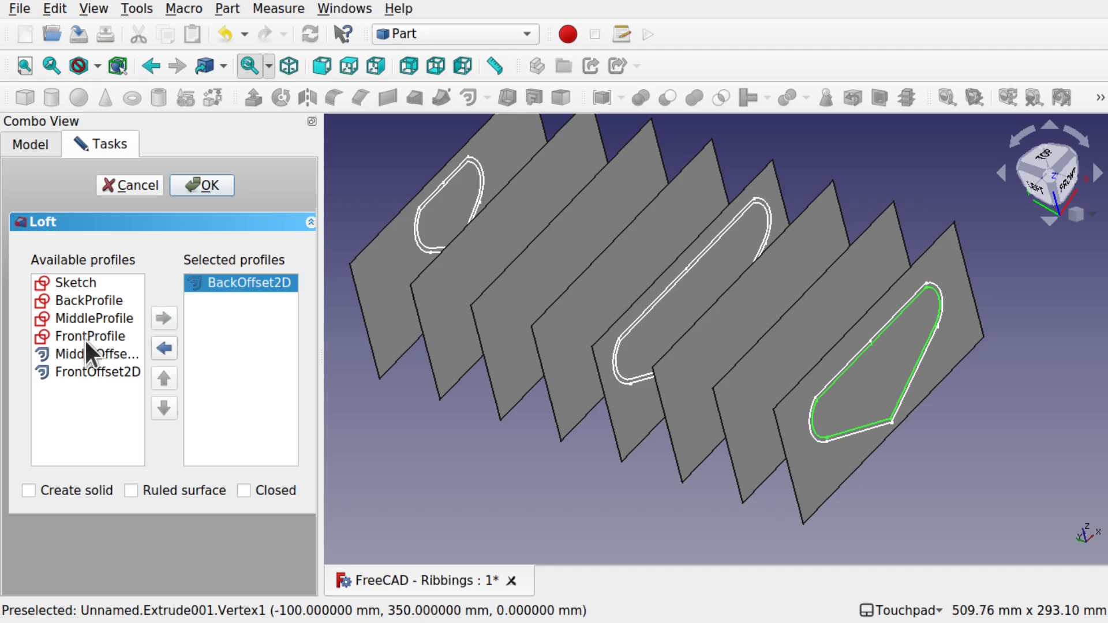
left_click(82, 355)
left_click(156, 323)
left_click(79, 354)
left_click(156, 322)
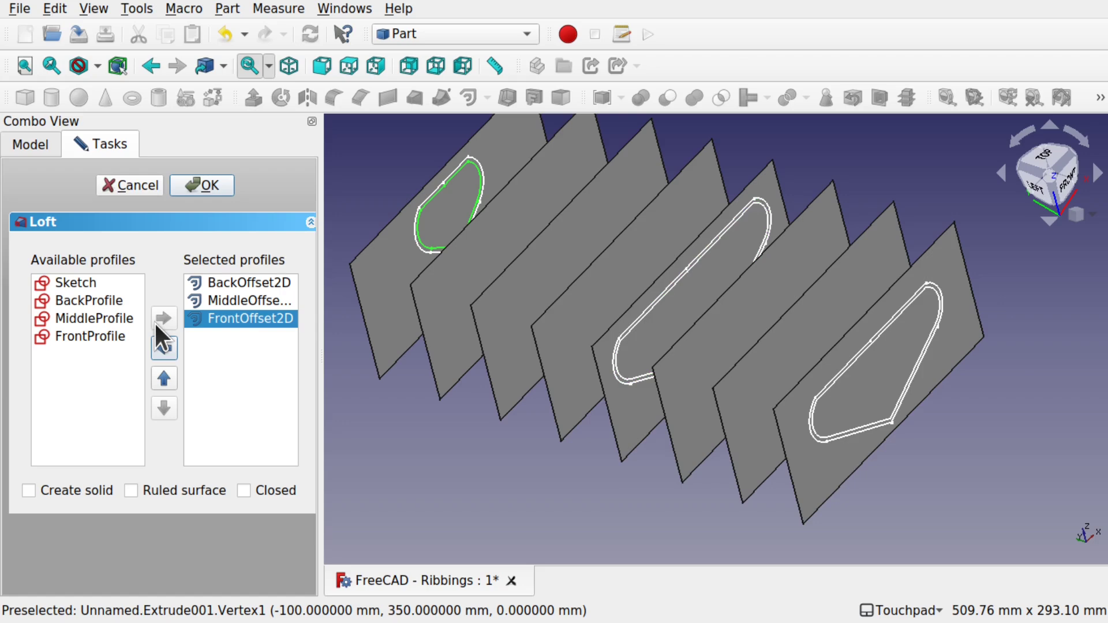
left_click(29, 491)
left_click(206, 186)
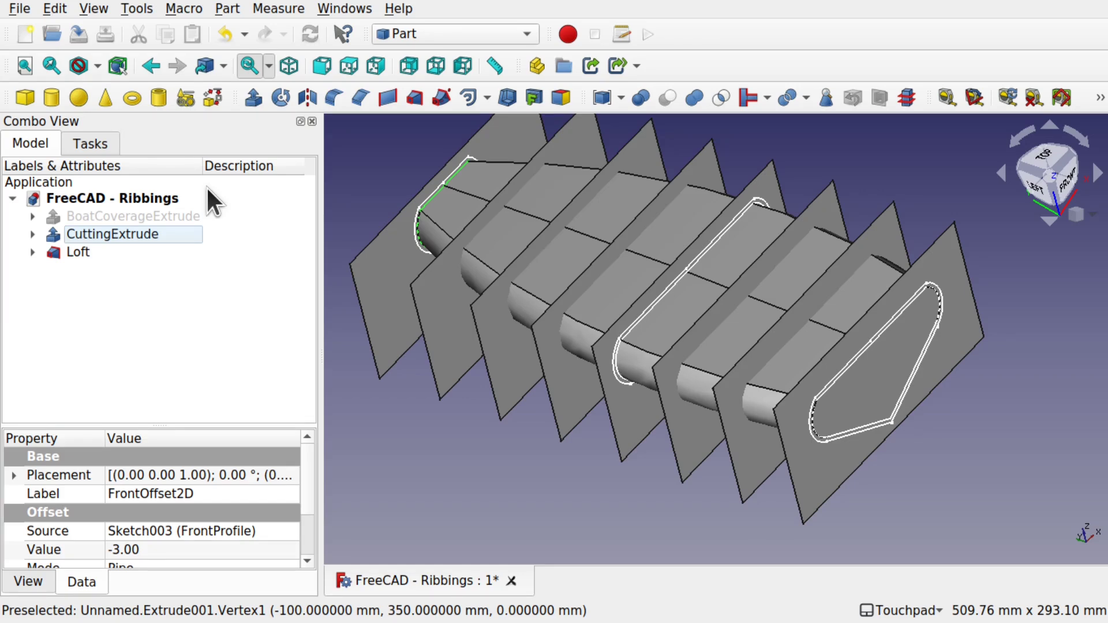
Rename the new loft of the offset profiles as InnerLoftLoft
left_click(64, 251)
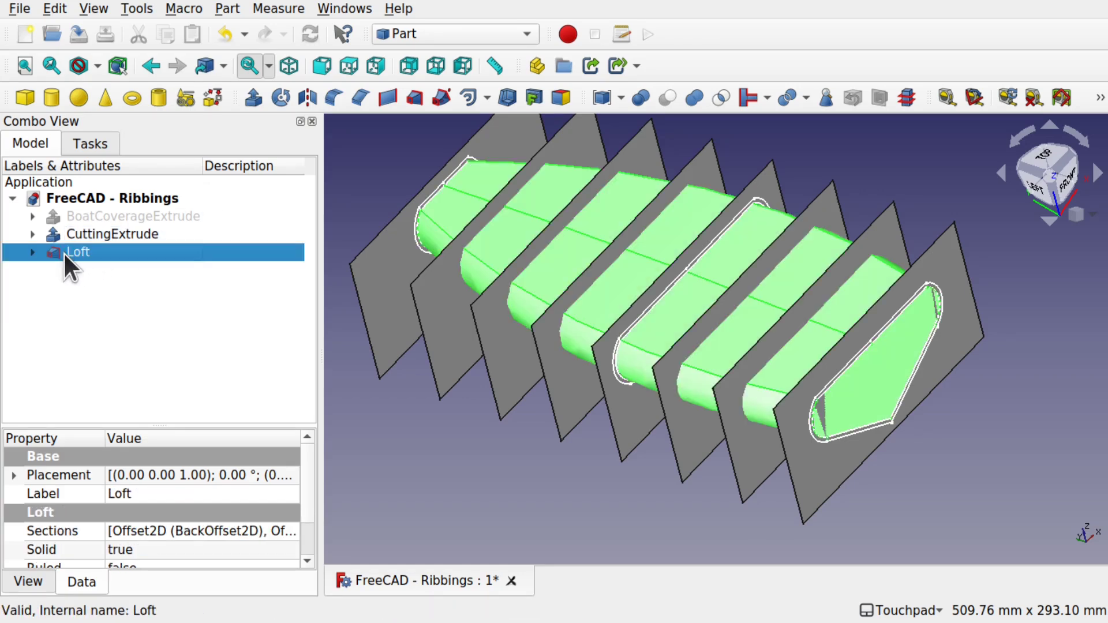
right_click(63, 251)
left_click(129, 462)
key("Home")
type("InnerLoft")
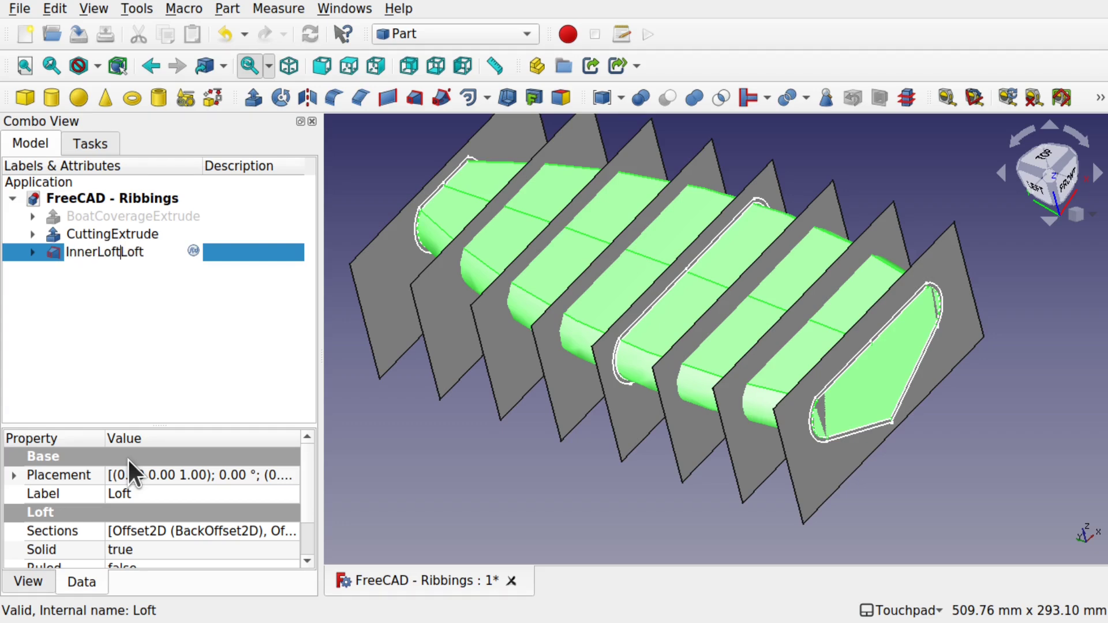
key("Return")
Hide BackOffset2D, MiddleOffset2D and FrontOffset2D inside InnerLoftLoft and check the source profile nested under each one
left_click(33, 252)
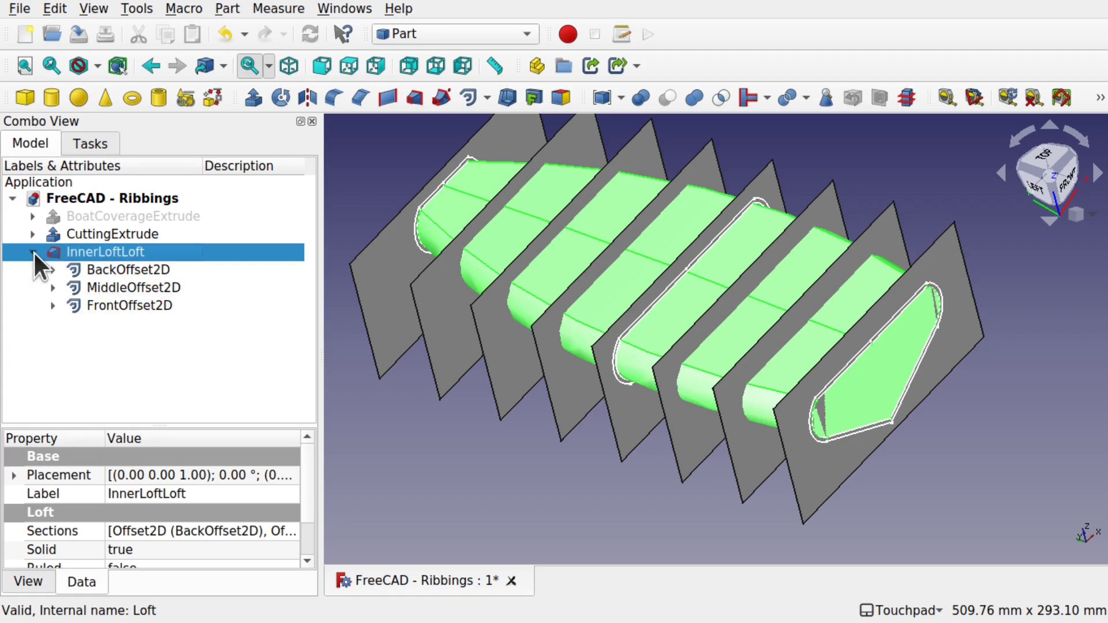
left_click(127, 270)
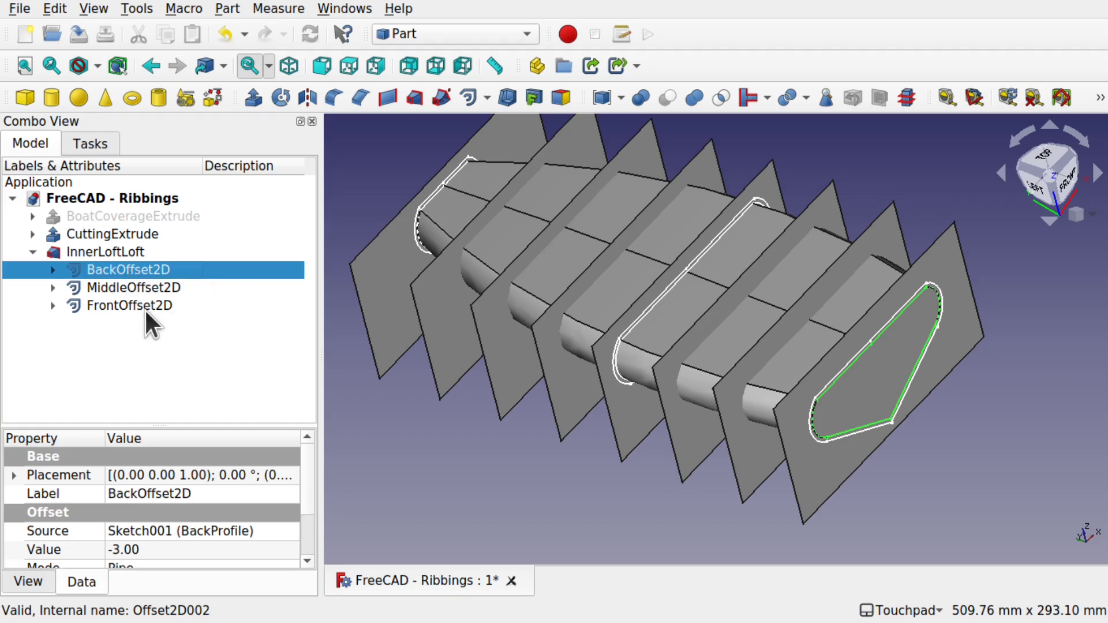
left_click(132, 284)
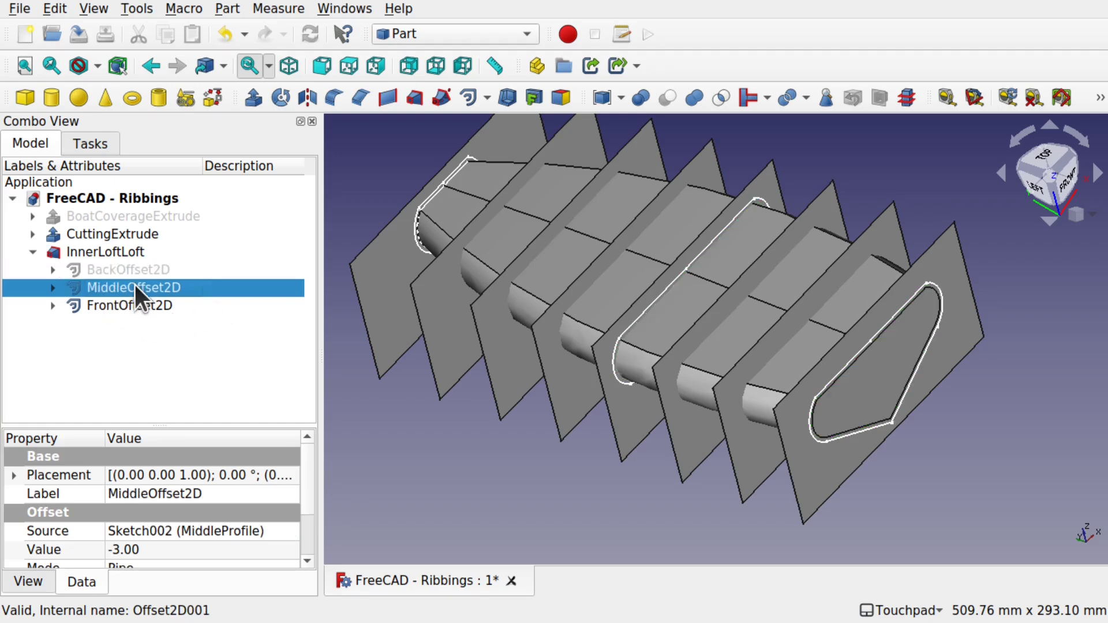
left_click(152, 303)
left_click(52, 269)
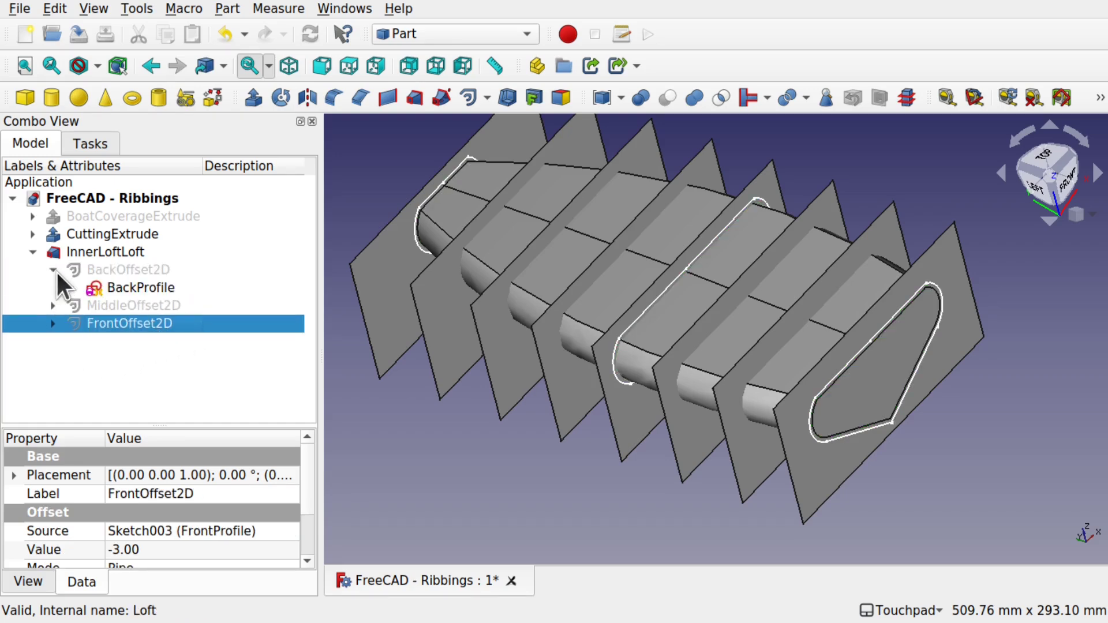
left_click(53, 306)
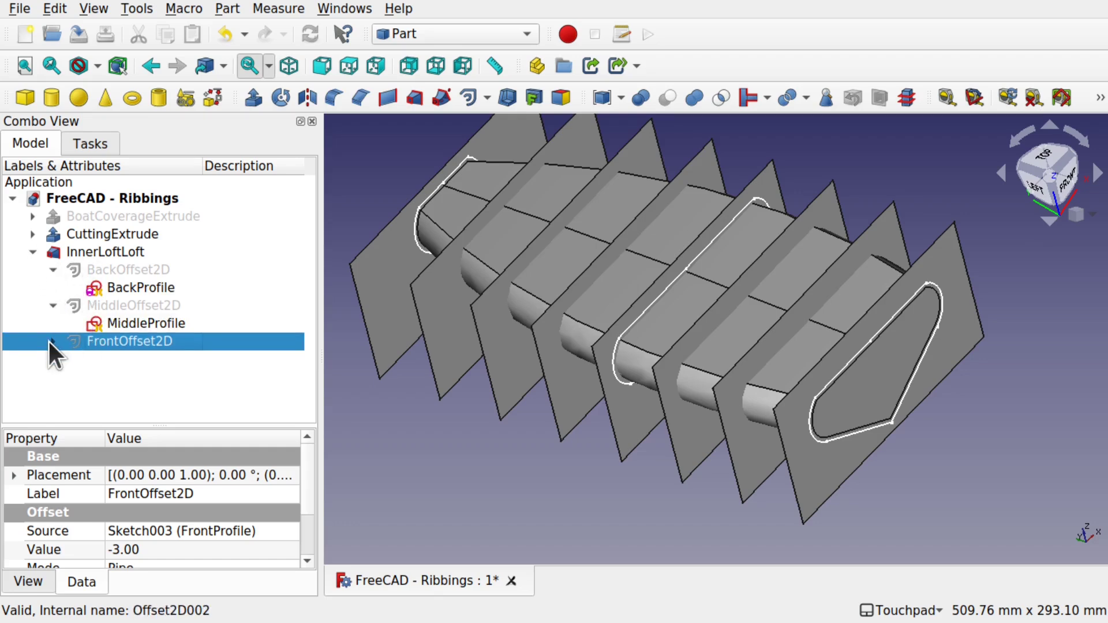
left_click(52, 341)
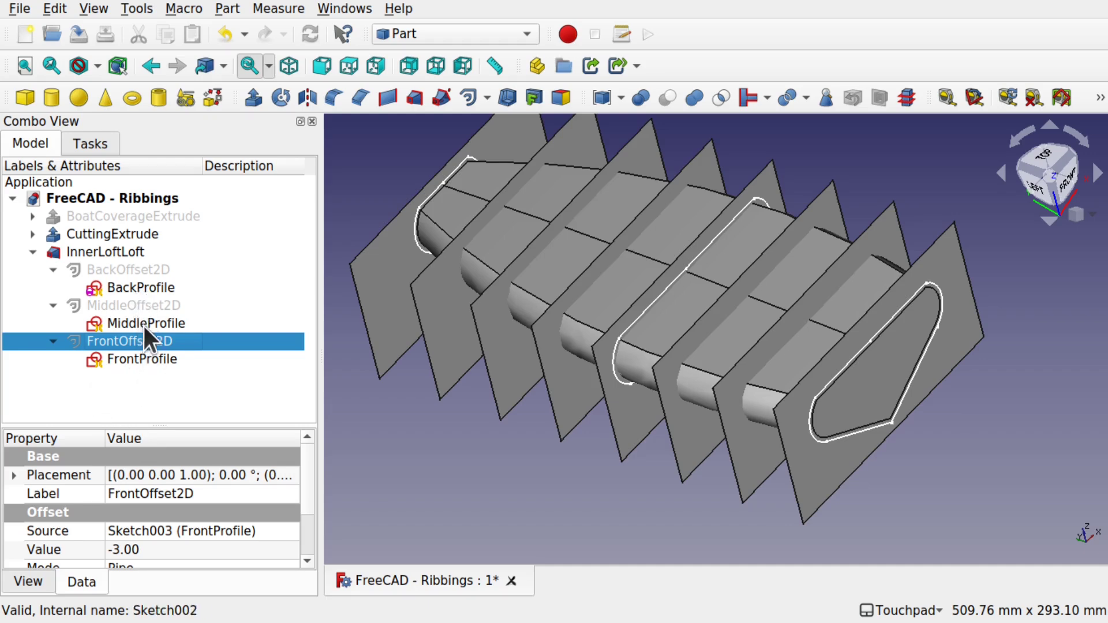
left_click(154, 394)
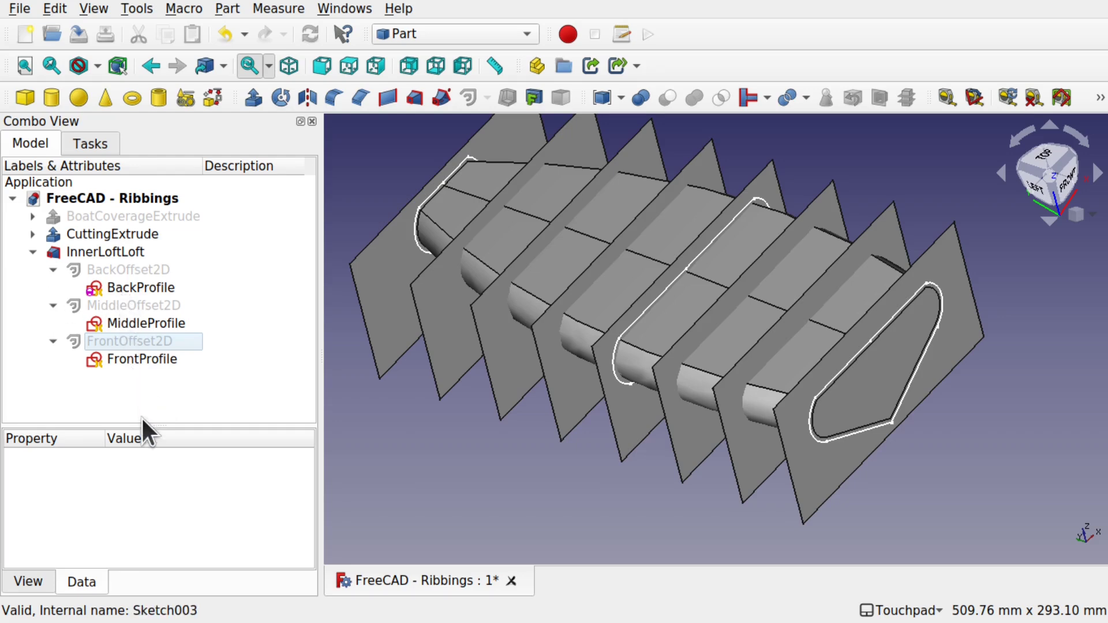
left_click(31, 251)
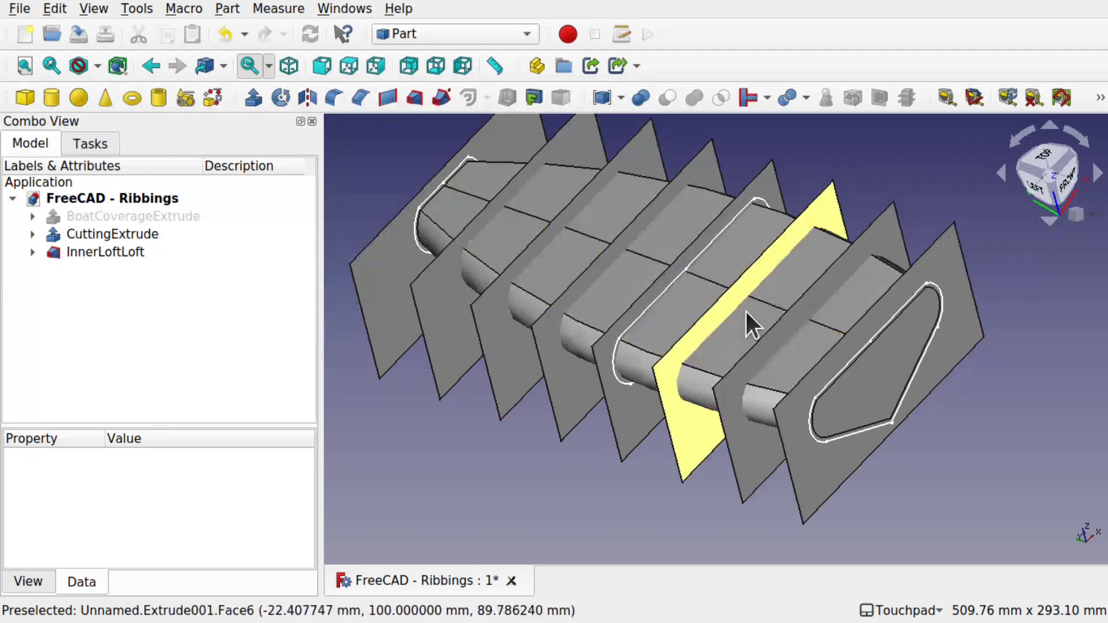
Slice CuttingExtrude apart using InnerLoftLoft as the cutting object
left_click(113, 233)
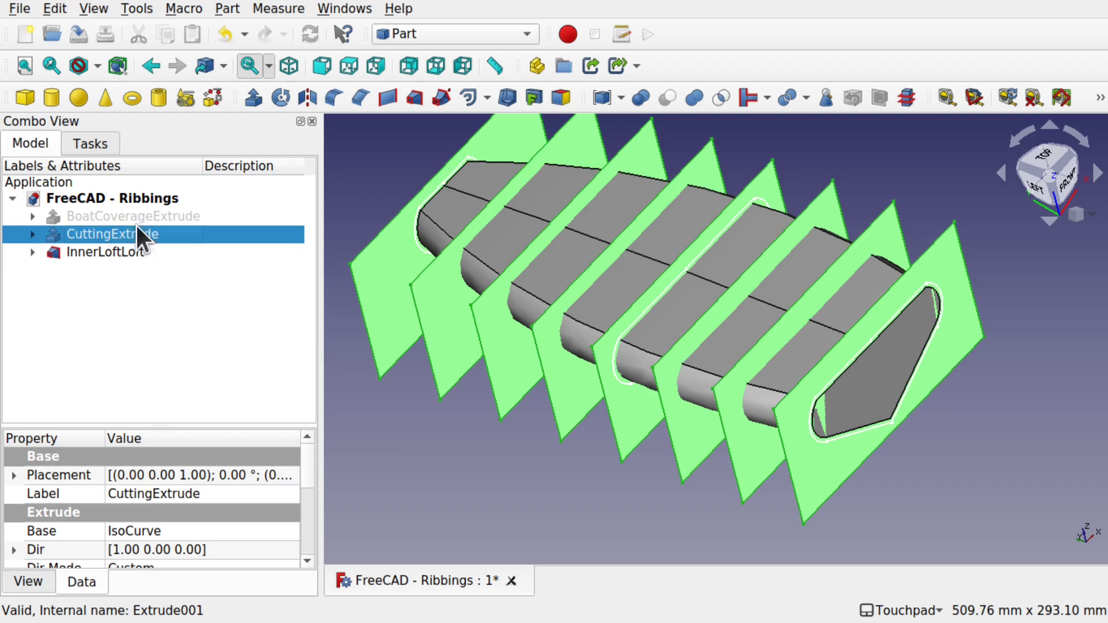
left_click(127, 253, "ctrl")
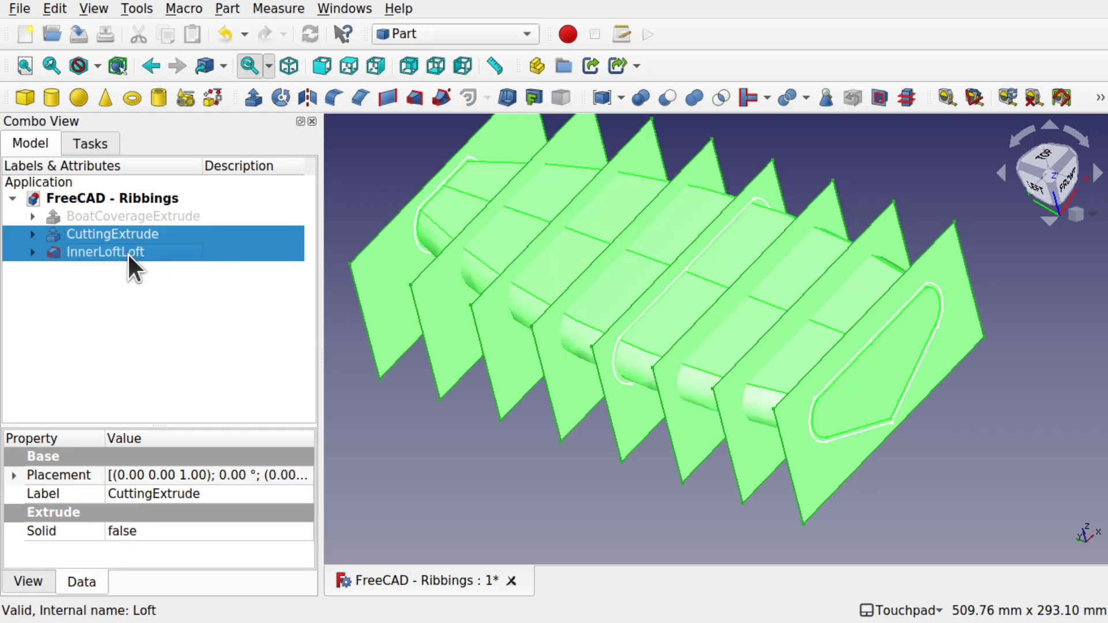
left_click(228, 9)
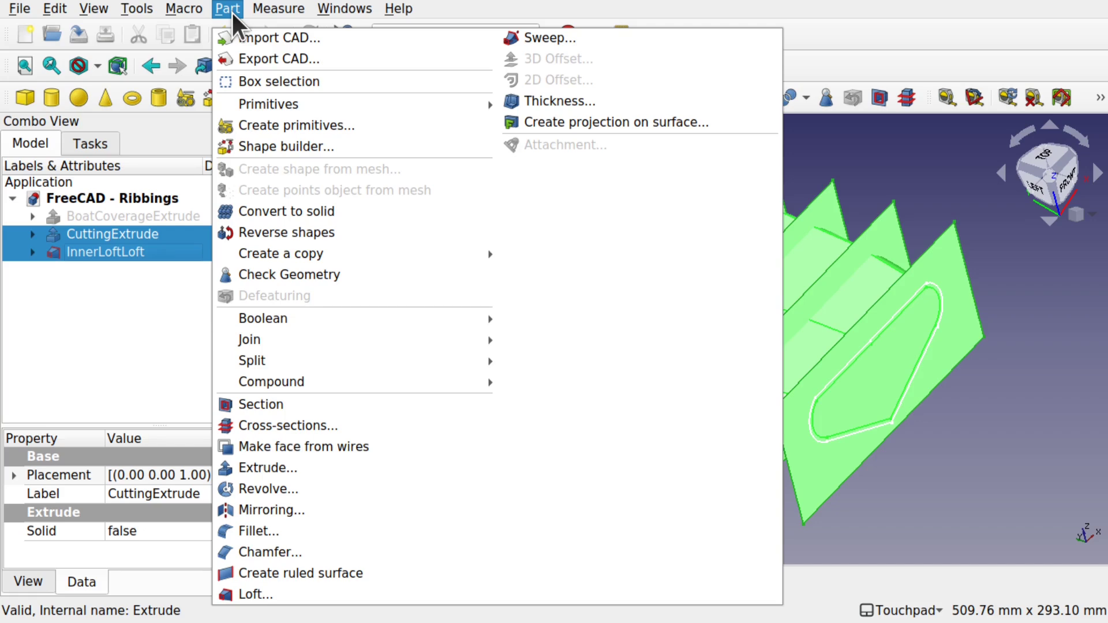
mouse_move(310, 359)
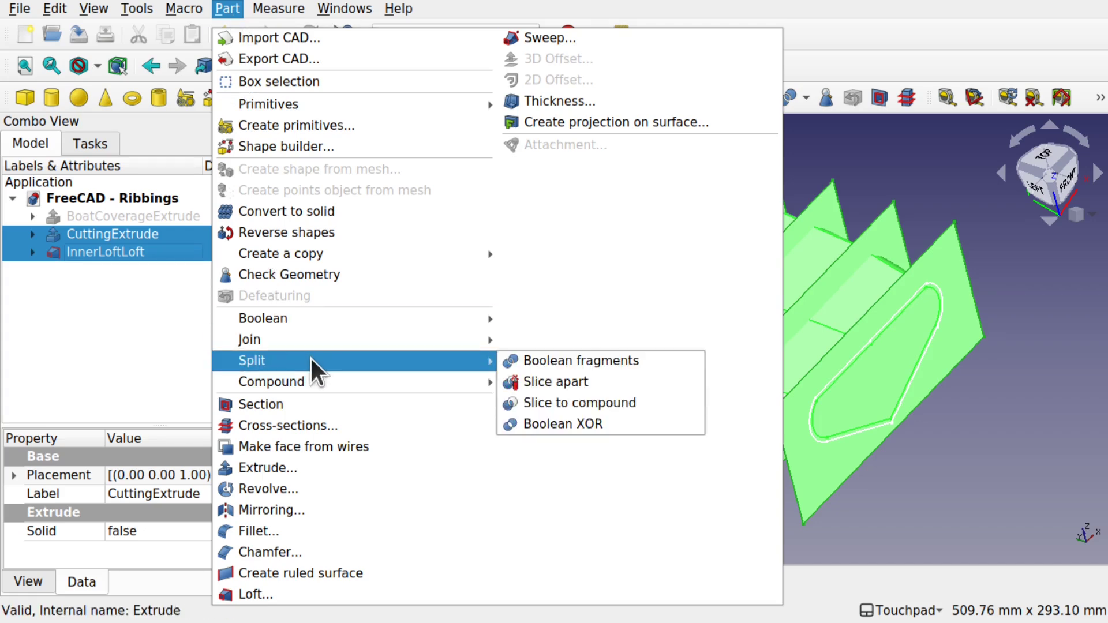
left_click(543, 378)
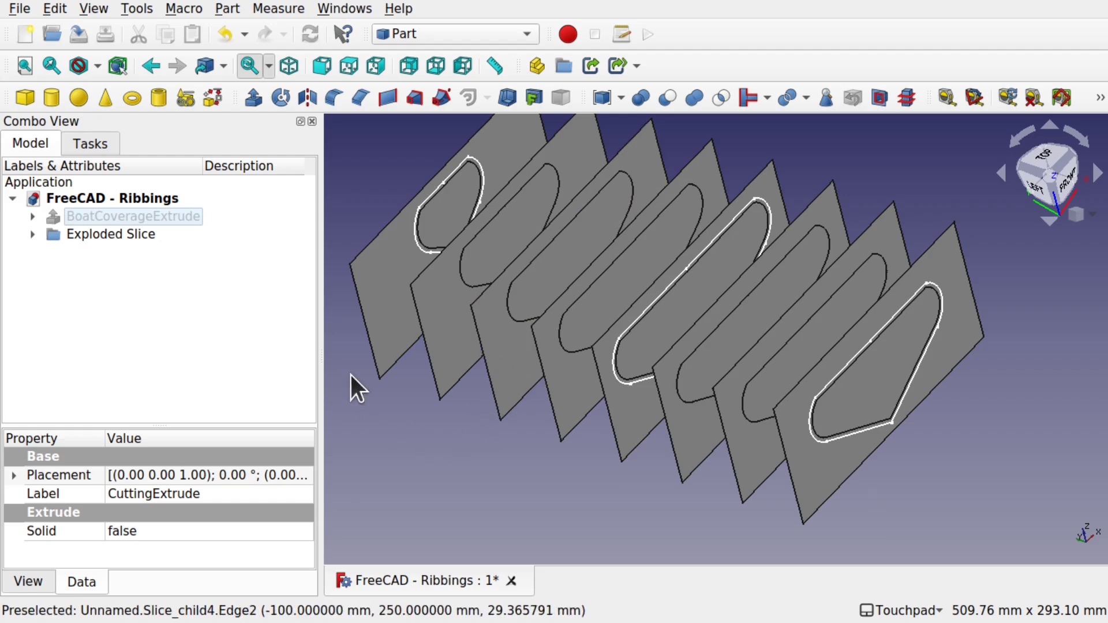
Expand the Exploded Slice group and examine which face each of Slice.0 to Slice.3 represents
left_click(30, 231)
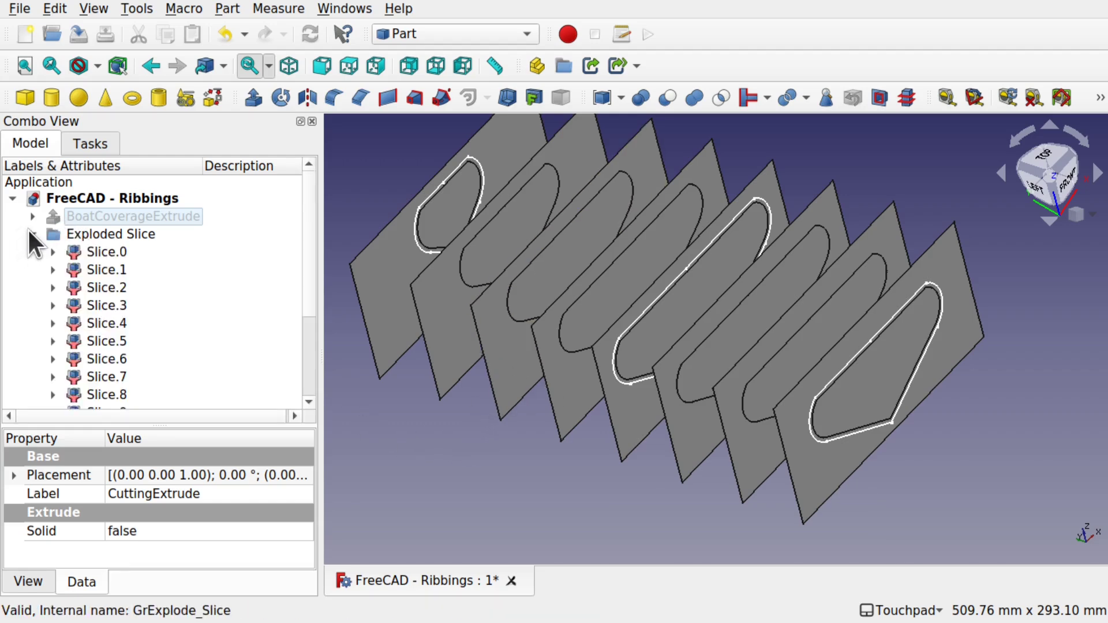
left_click(100, 251)
left_click(102, 268)
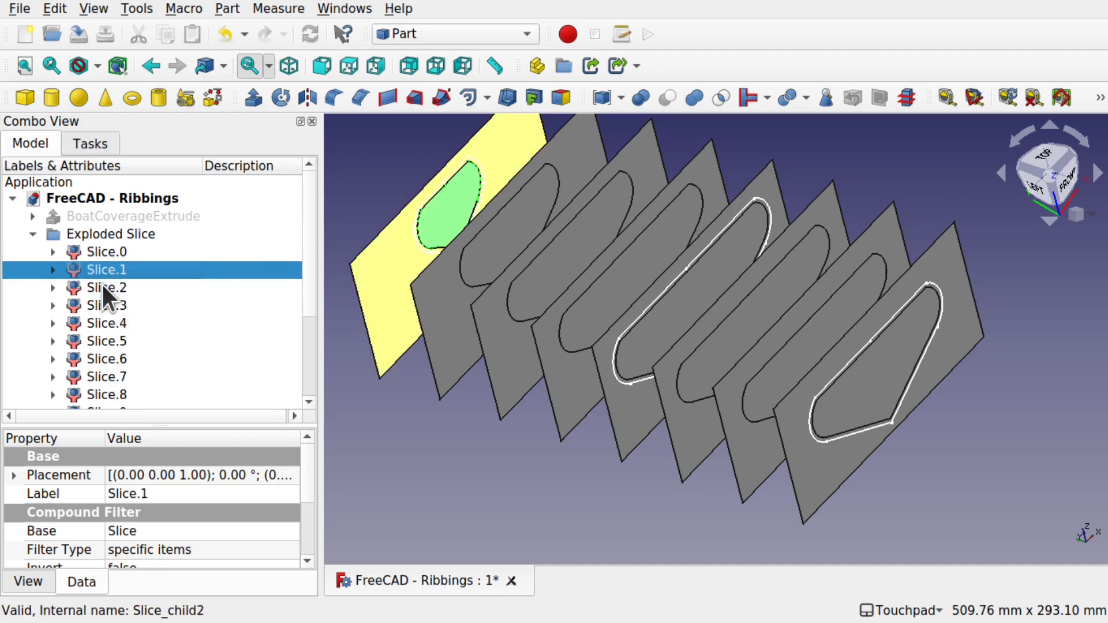
left_click(100, 286)
left_click(94, 306)
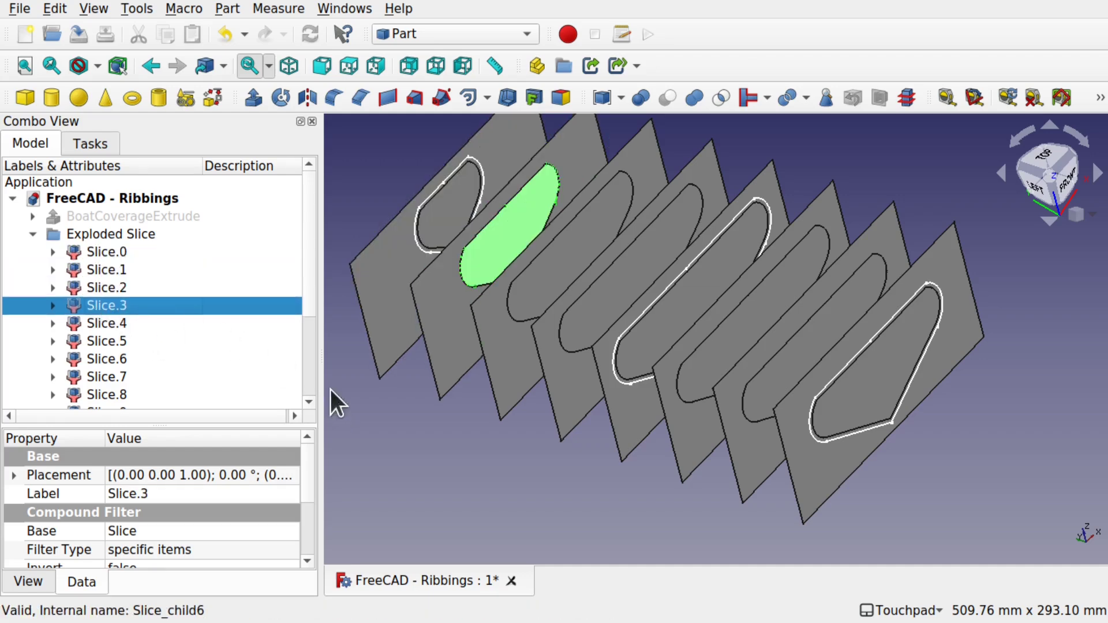
left_click(372, 407)
Hide the eight outer slices that surround the hull contour, including Slice.0, Slice.2, Slice.4, Slice.6 and Slice.8
left_click(383, 325)
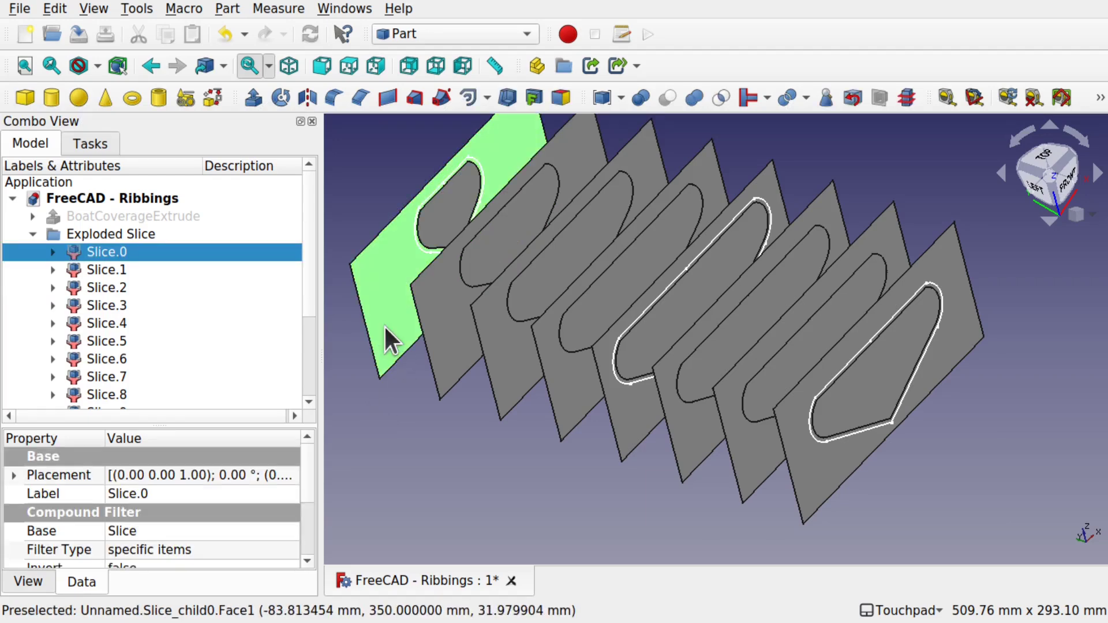
left_click(453, 327, "ctrl")
left_click(524, 354, "ctrl")
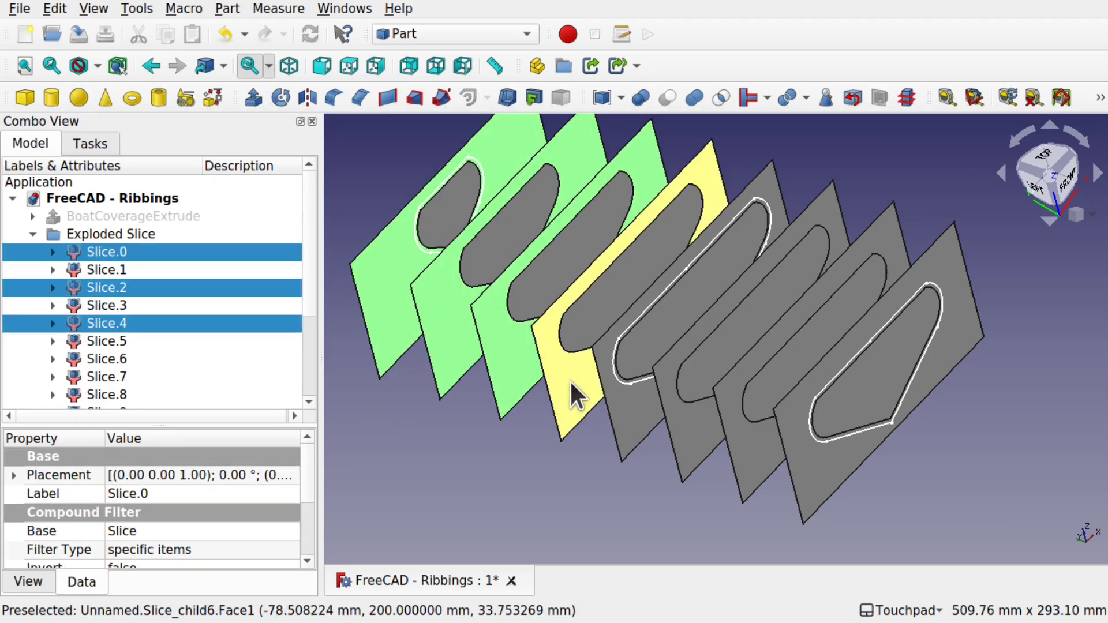
left_click(570, 380, "ctrl")
left_click(626, 414, "ctrl")
left_click(694, 437, "ctrl")
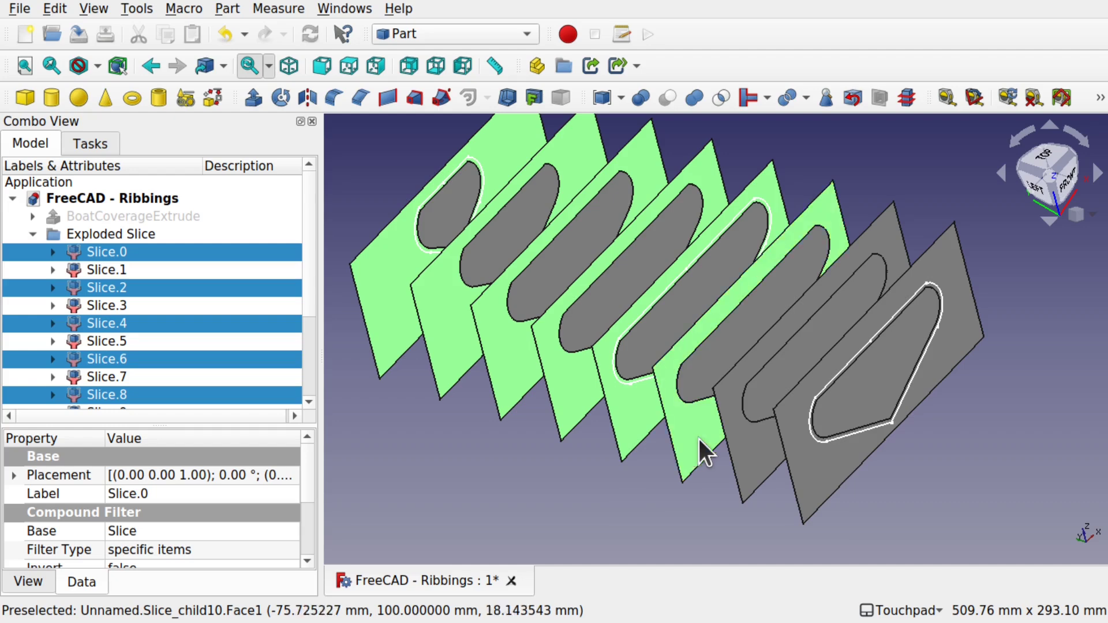
left_click(746, 449, "ctrl")
left_click(811, 463, "ctrl")
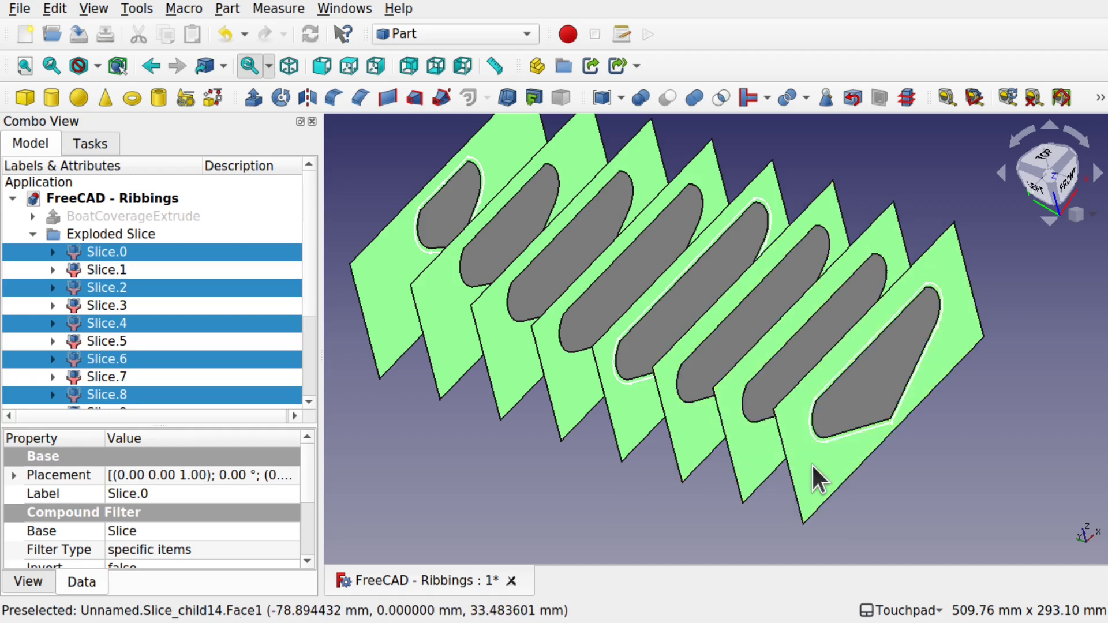
key("space")
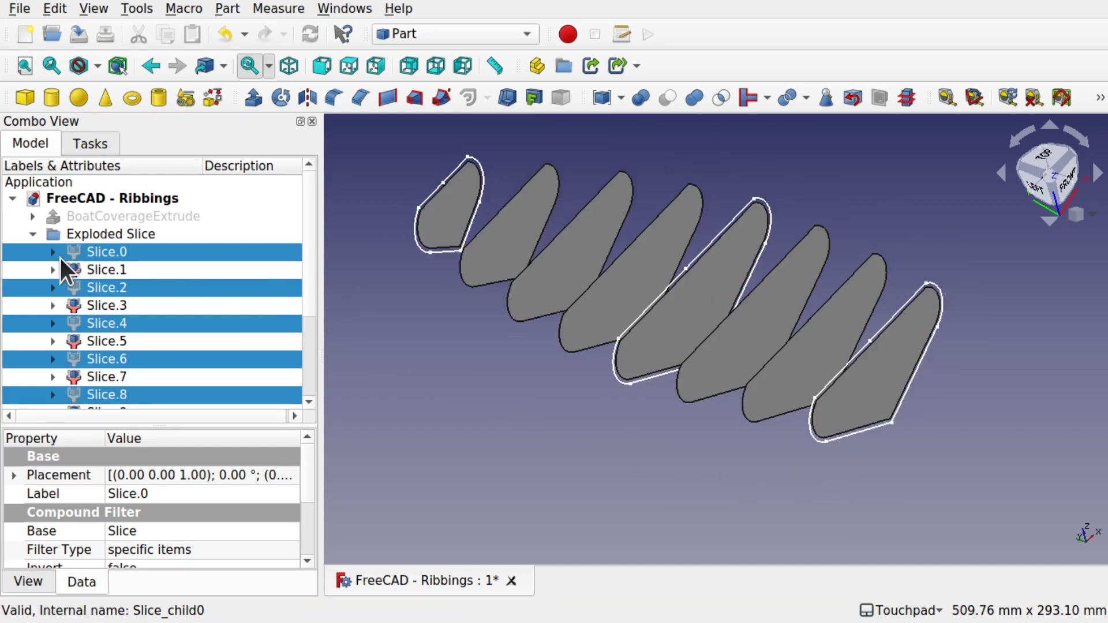
left_click(370, 340)
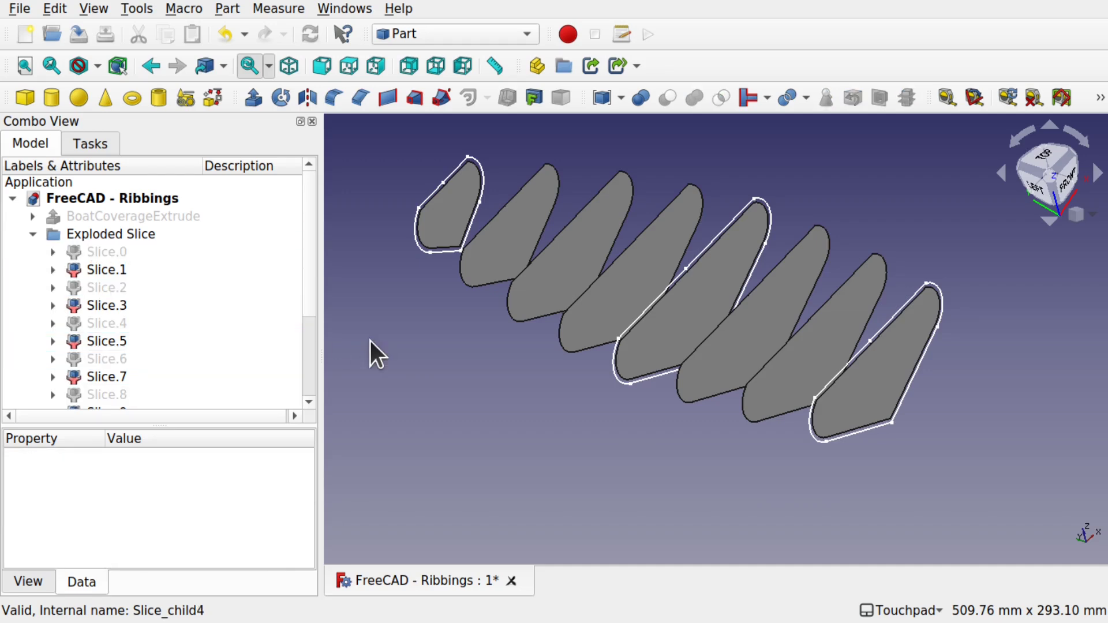
Extrude the eight visible rib slices symmetrically by 10 mm along the custom Y direction
left_click(29, 232)
left_click(28, 232)
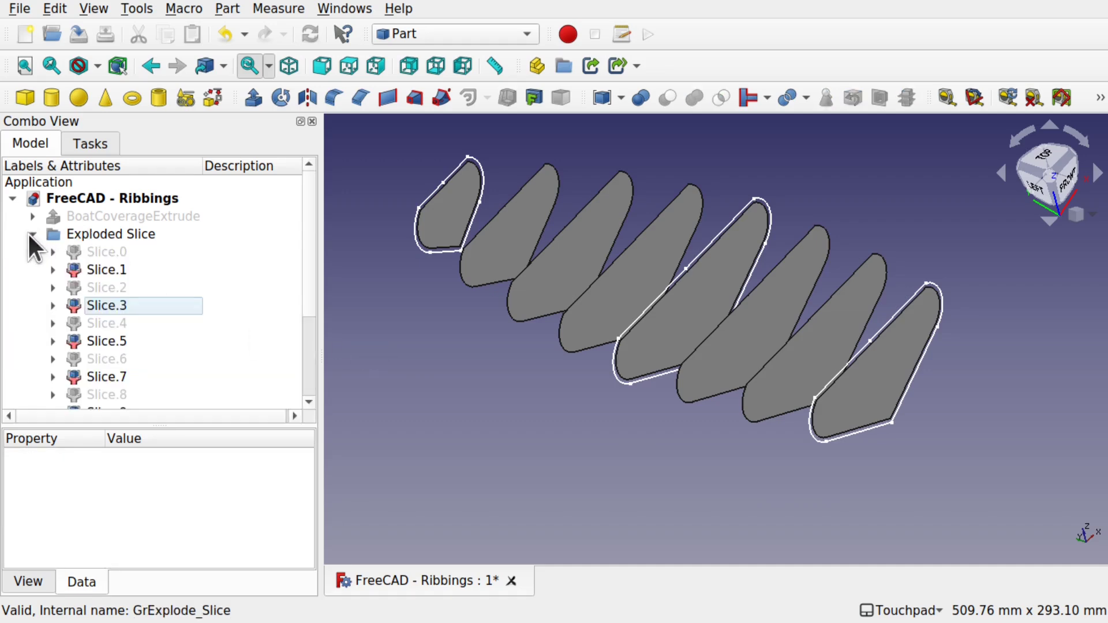
left_click(120, 273)
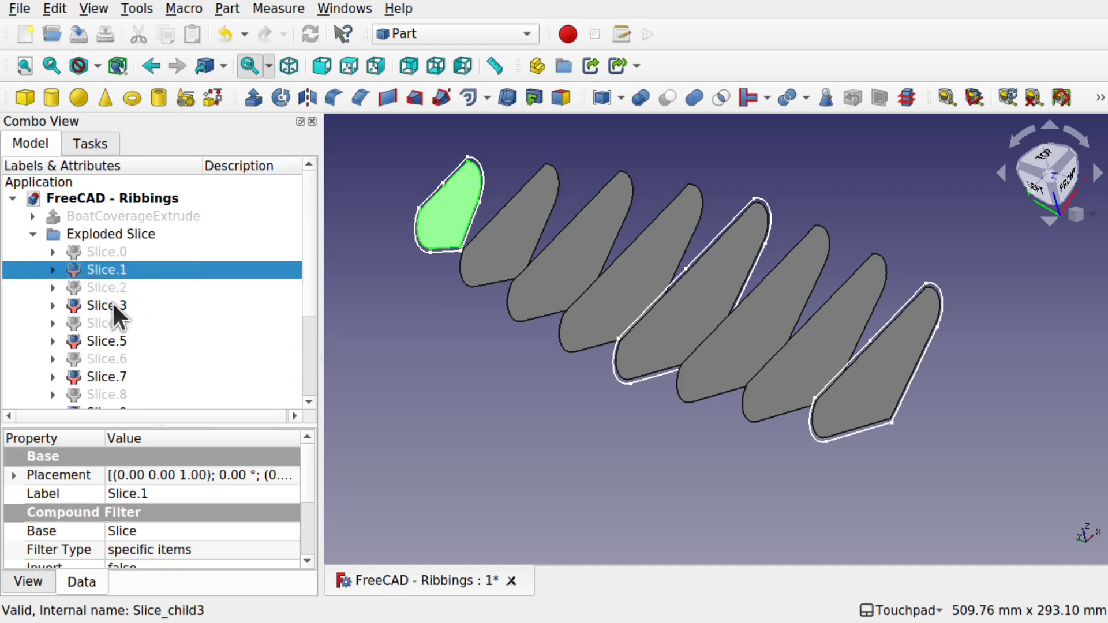
left_click(377, 313)
left_click(452, 223)
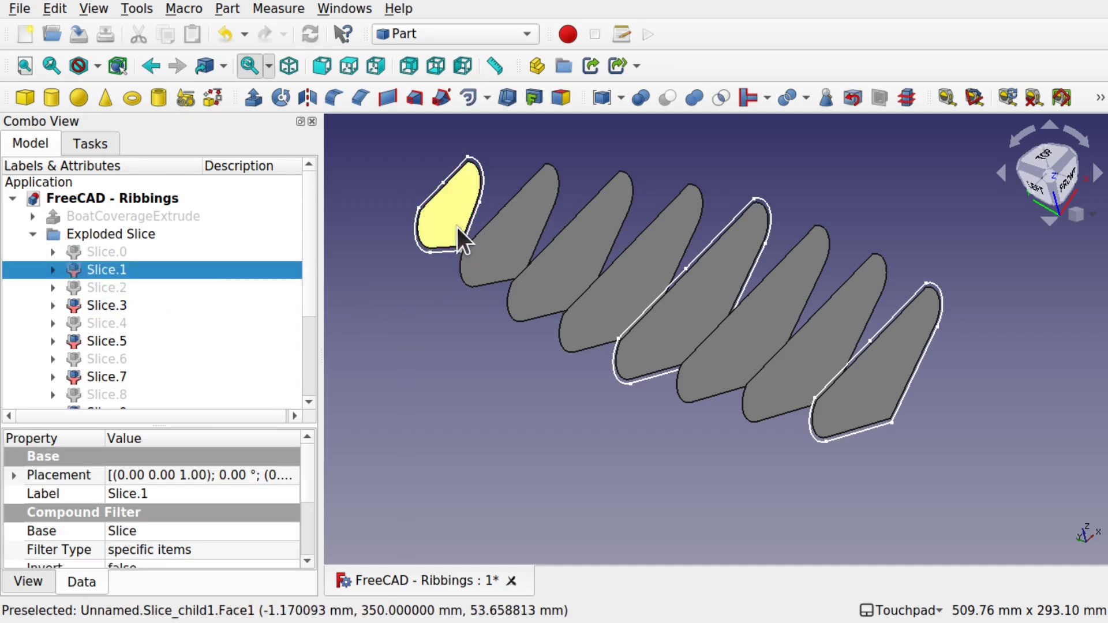
left_click(113, 306, "ctrl")
left_click(113, 342, "ctrl")
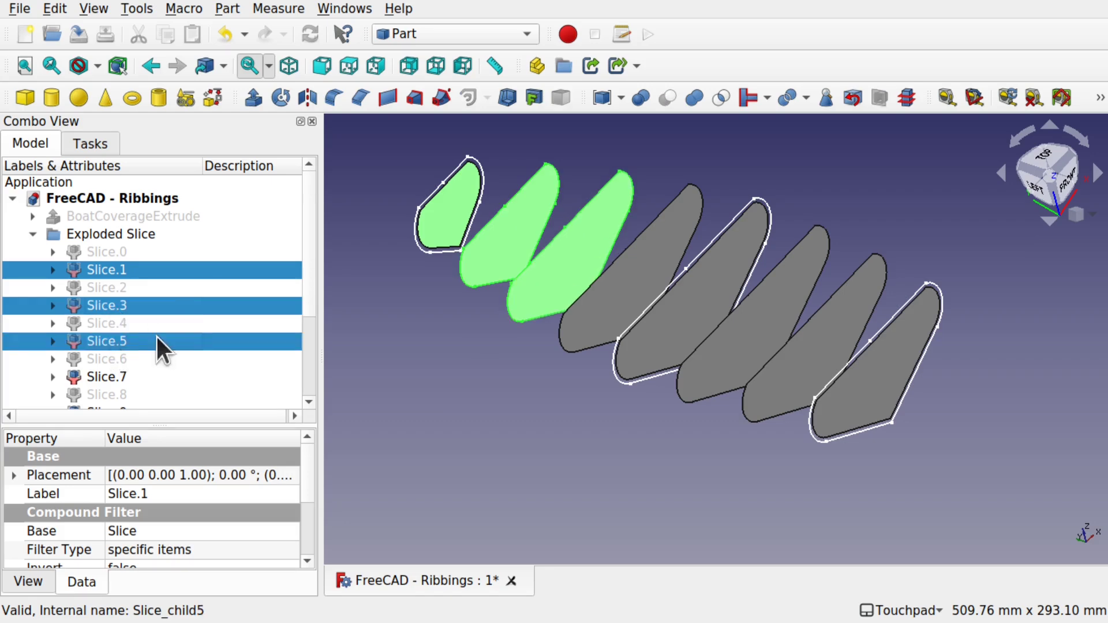
left_click(616, 287, "ctrl")
left_click(706, 303, "ctrl")
left_click(768, 318, "ctrl")
left_click(805, 343, "ctrl")
left_click(880, 355, "ctrl")
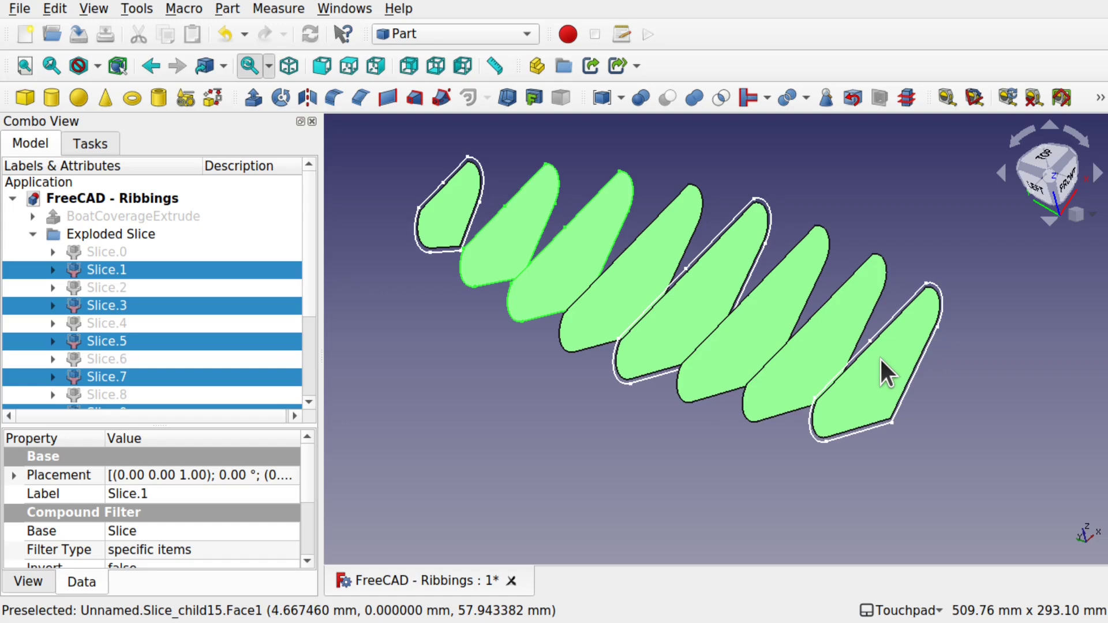
left_click(253, 96)
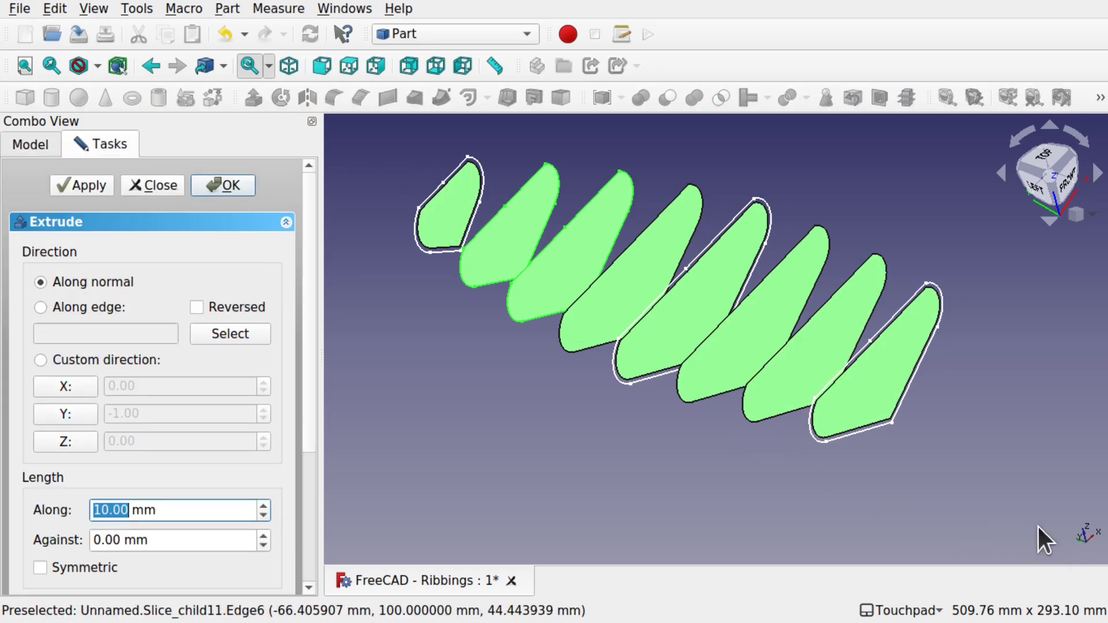
left_click(65, 413)
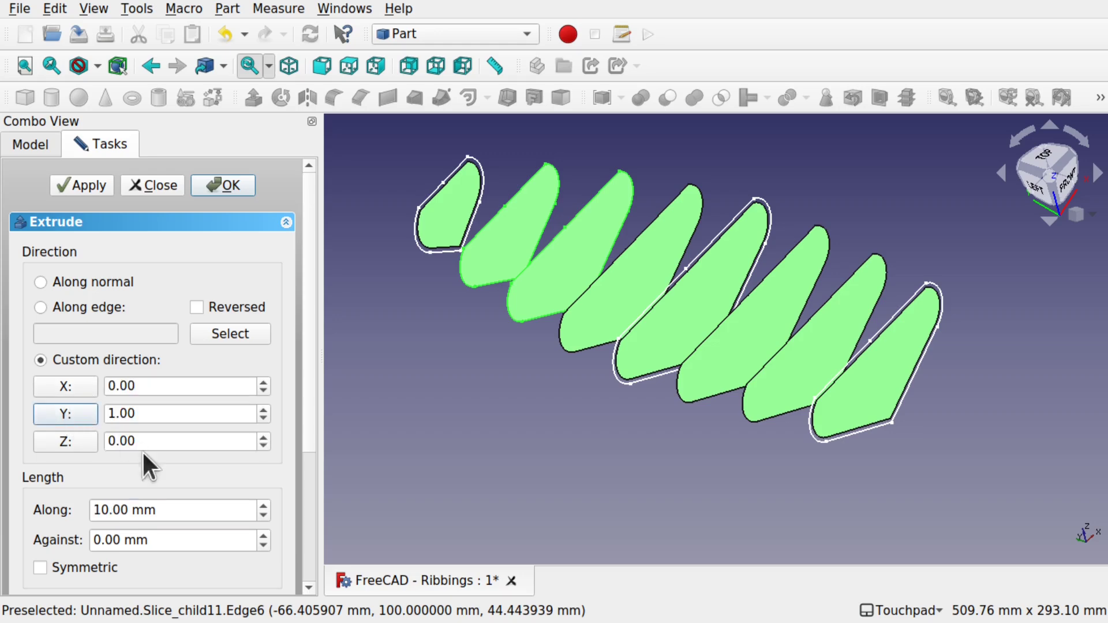
left_click_drag(306, 348, 286, 436)
left_click(40, 406)
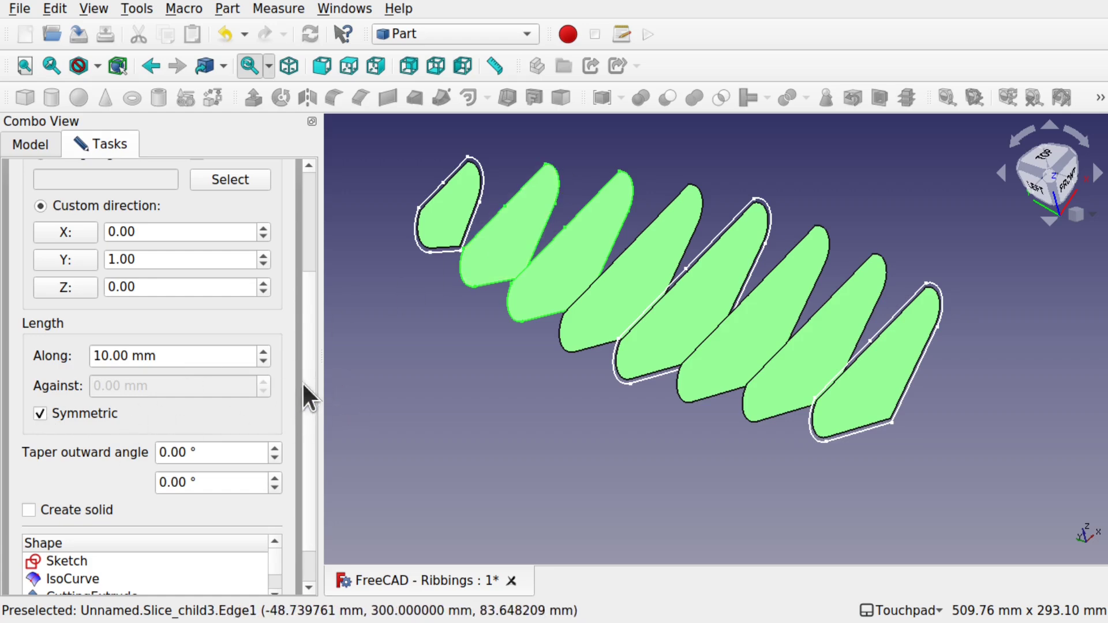
left_click_drag(309, 398, 309, 277)
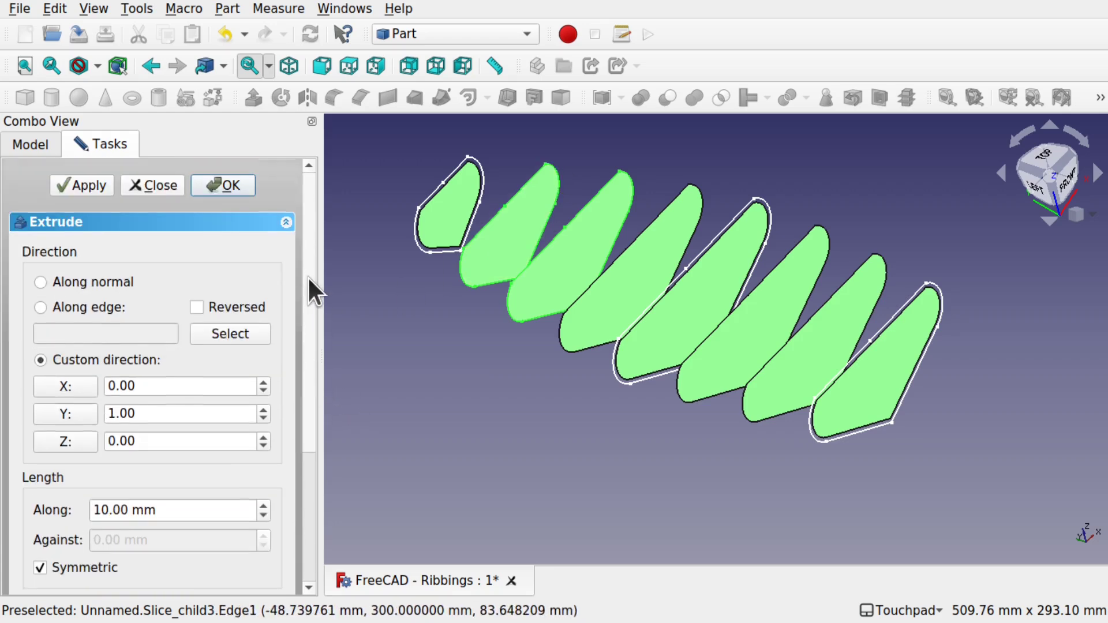
left_click(228, 184)
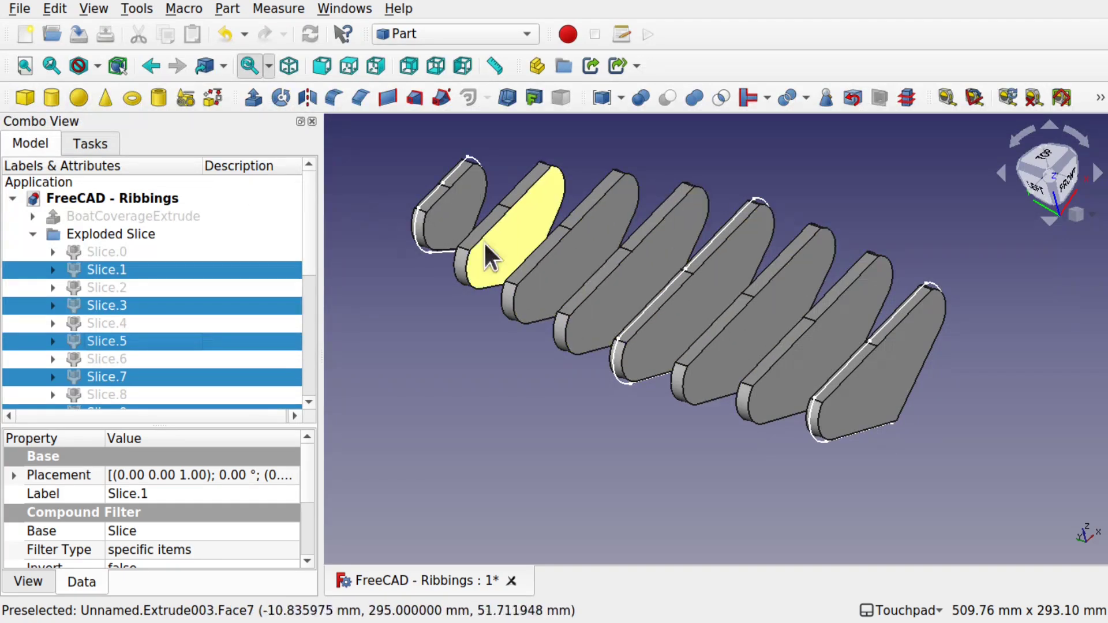
Collapse the Exploded Slice group and rename the eight rib extrusions BulkHead01 to BulkHead08 in order
left_click(31, 232)
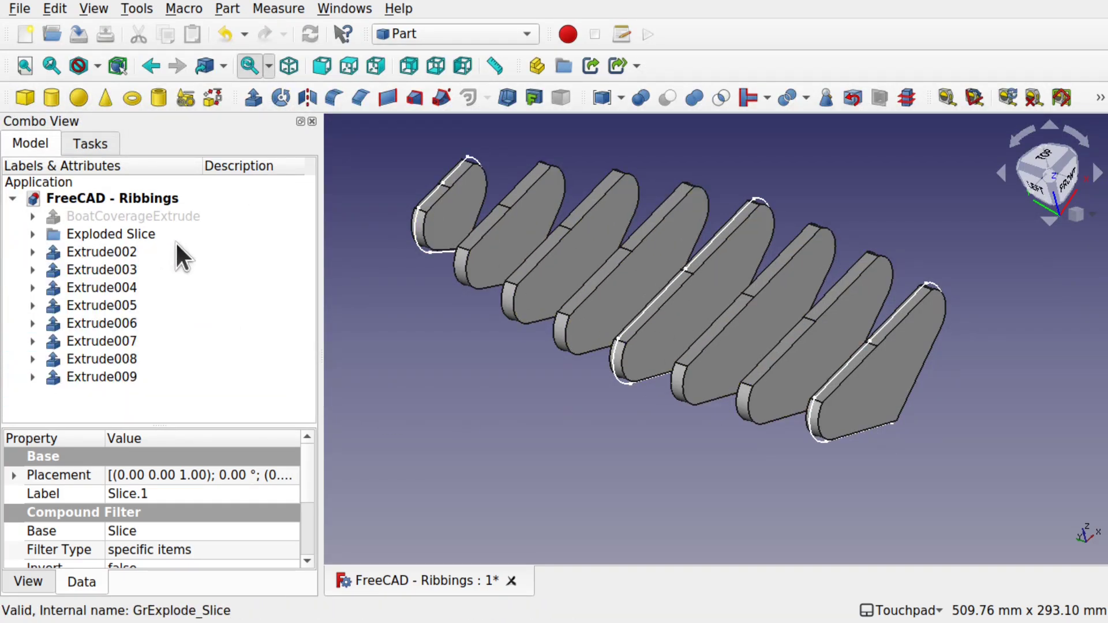
left_click(119, 251)
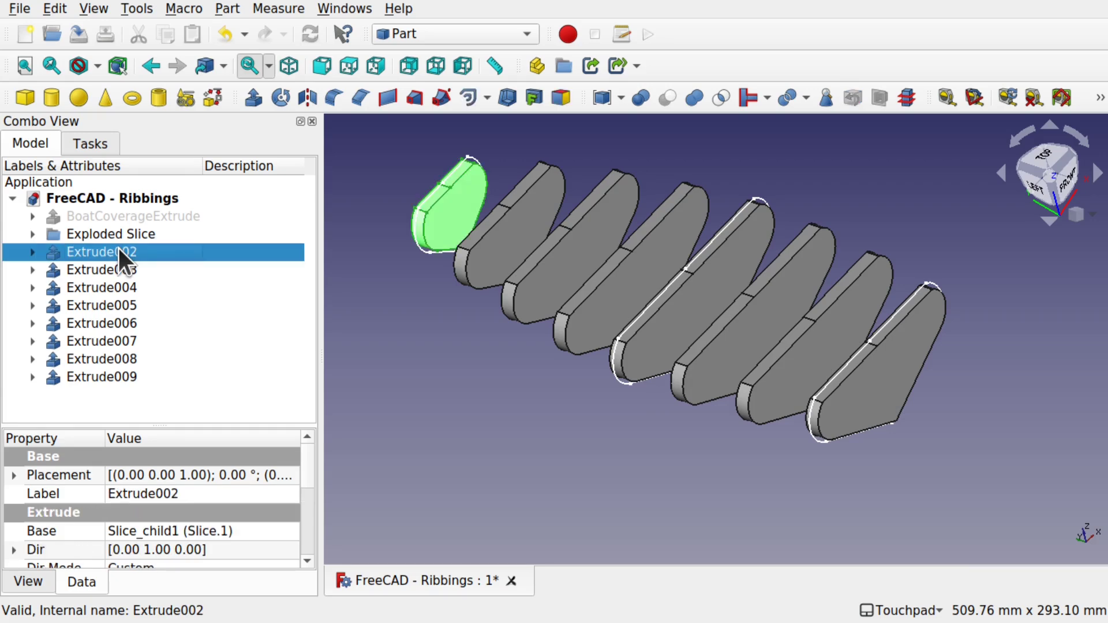
right_click(118, 245)
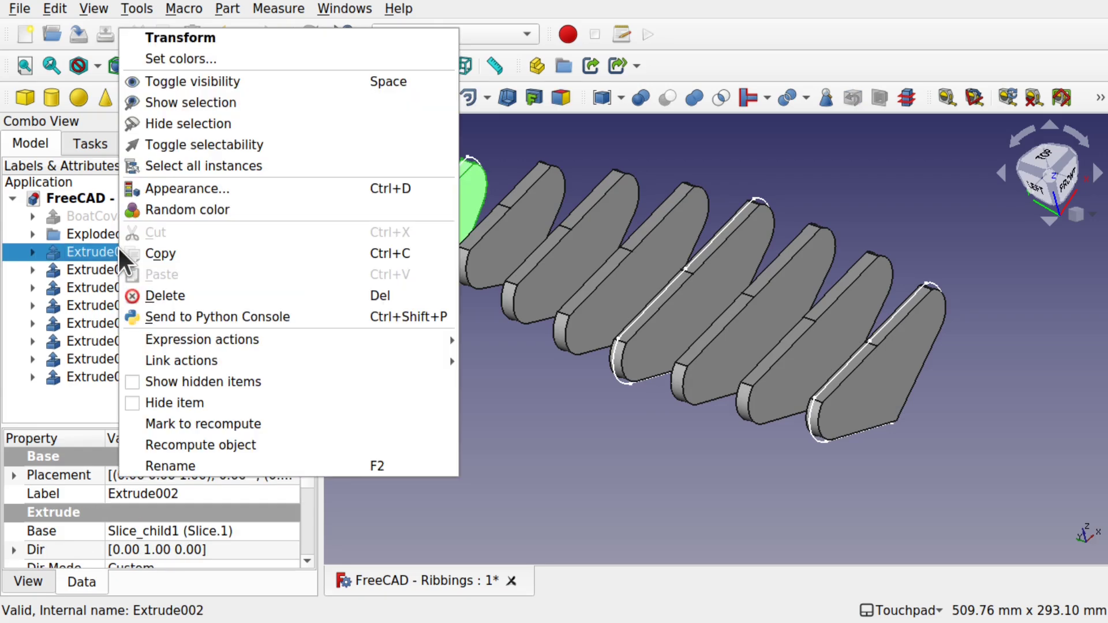
left_click(209, 460)
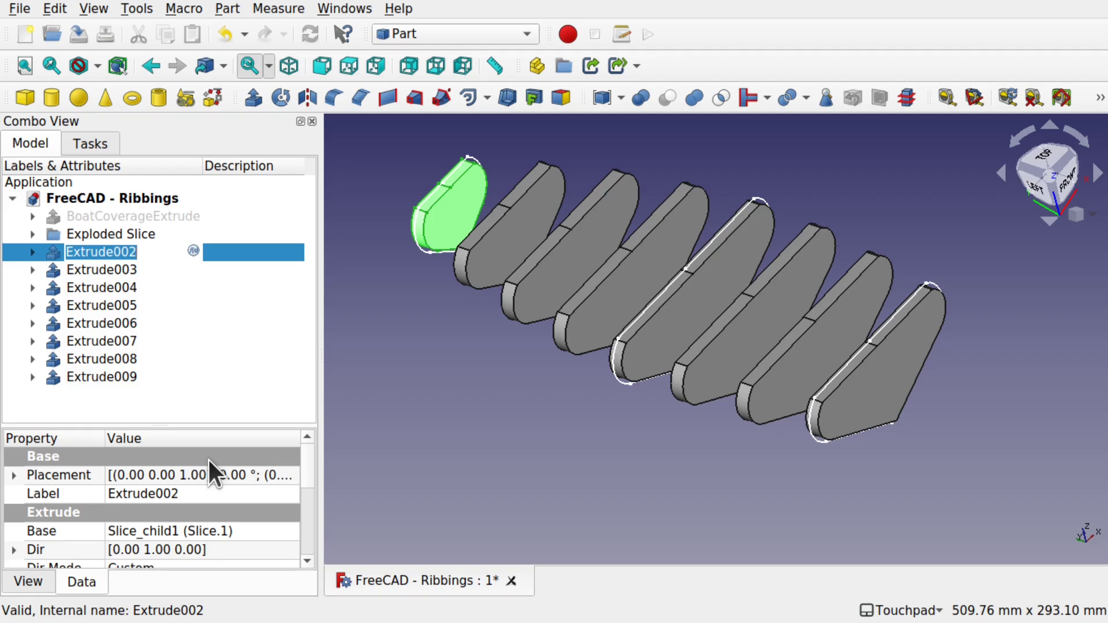
type("BulkHead01")
left_click(105, 269)
right_click(105, 269)
left_click(171, 461)
type("BulkH")
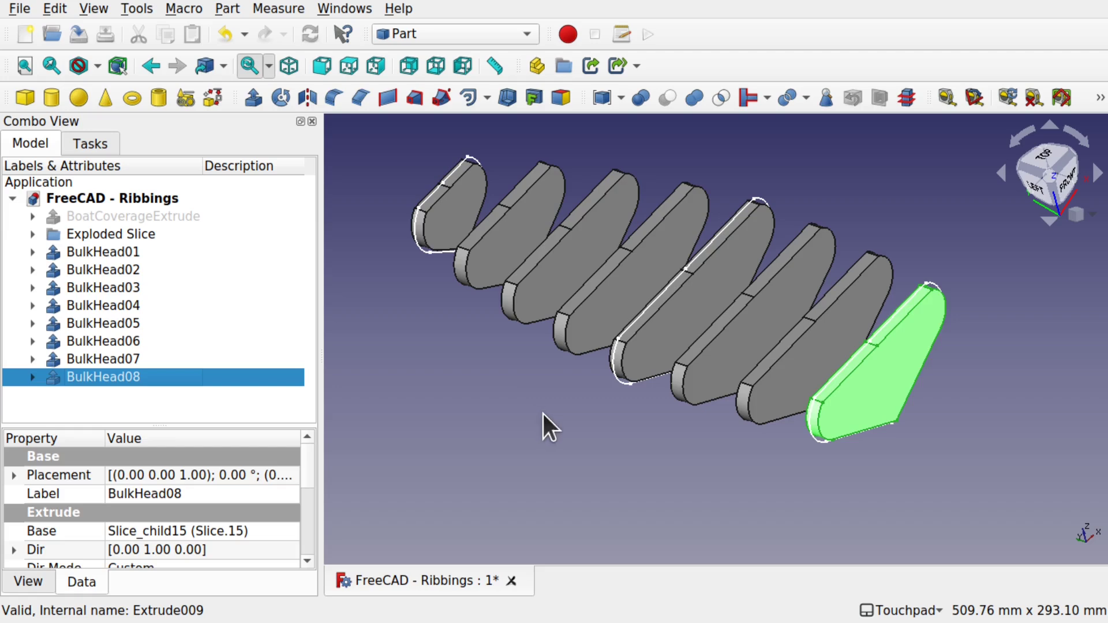
left_click(542, 414)
Expand BulkHead01 through Slice.1 and Slice, and show the InnerLoftLoft nested inside it
left_click_drag(881, 375, 816, 430, "alt")
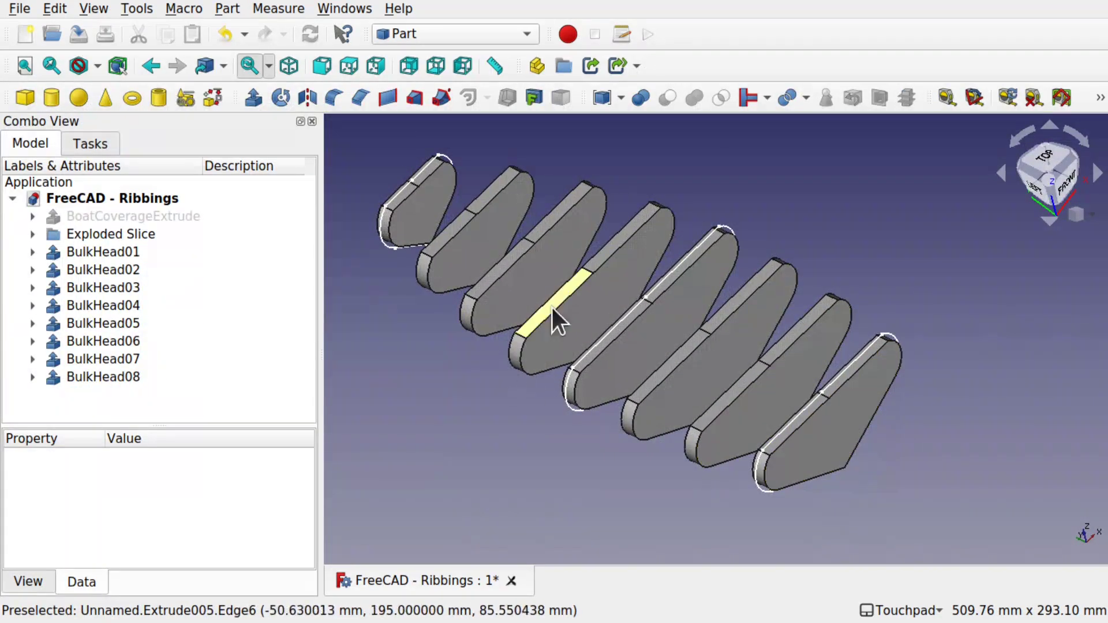
left_click(33, 252)
left_click(46, 270)
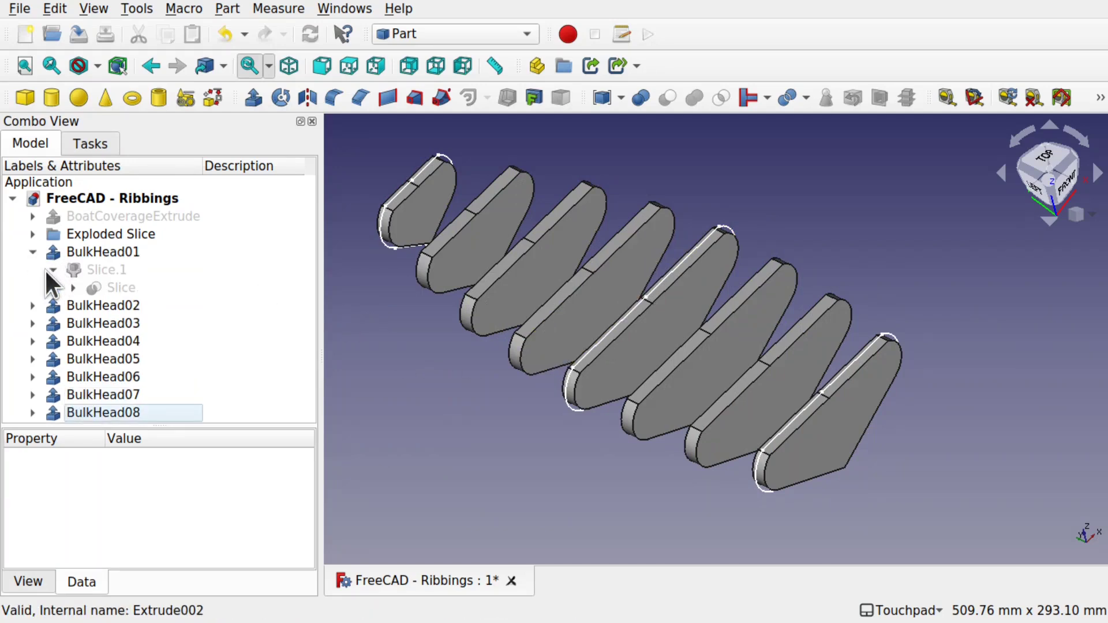
left_click(67, 287)
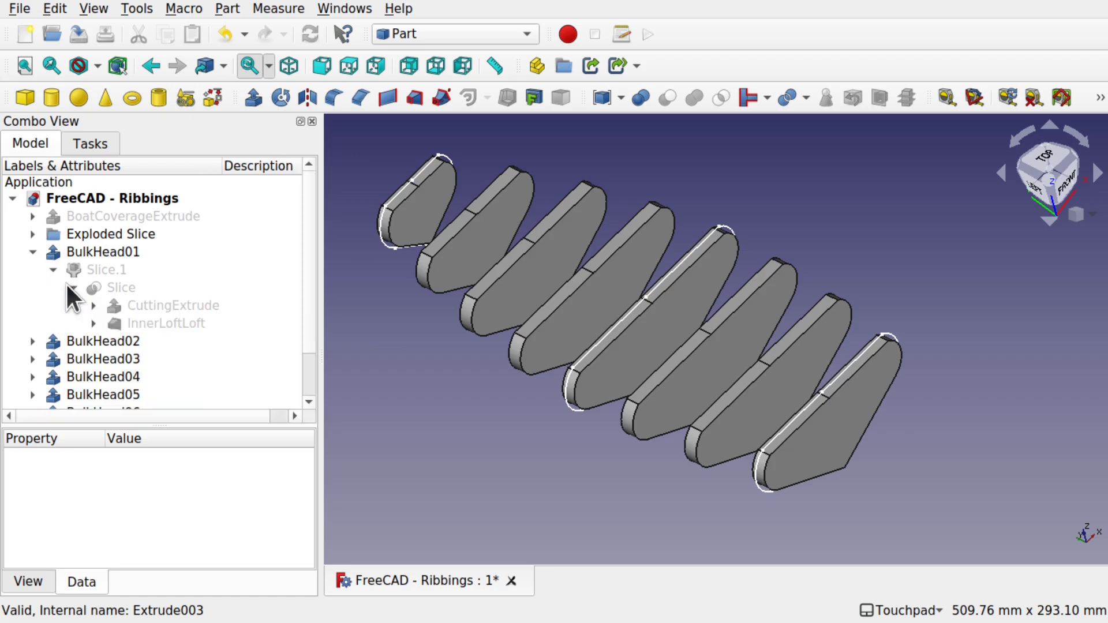
left_click(144, 323)
key("space")
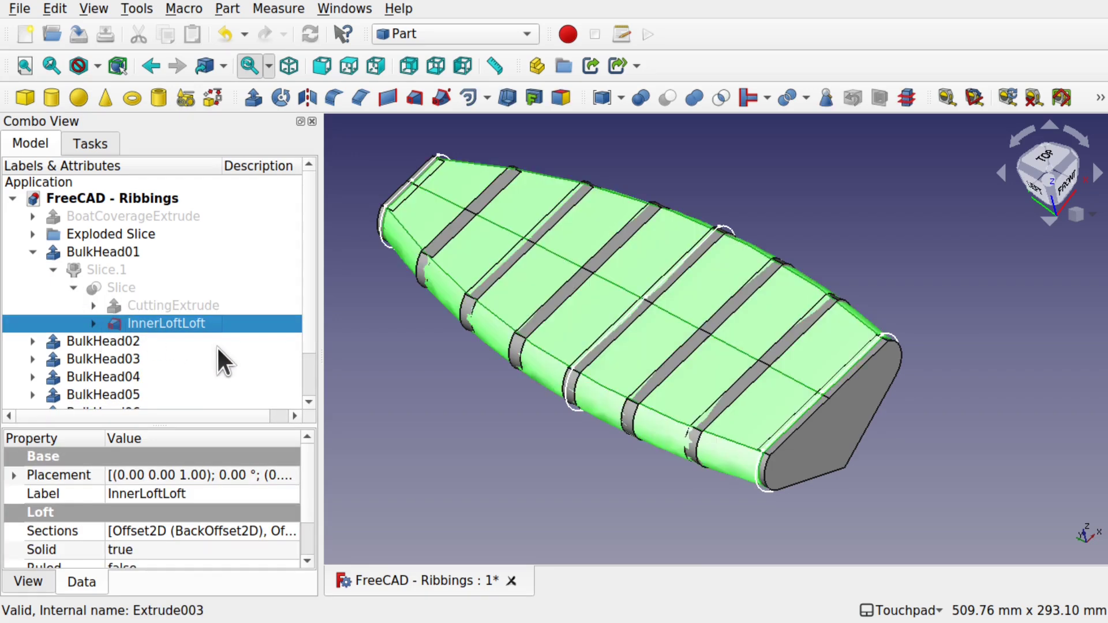
key("space")
key("space")
Examine from several sides how the extruded bulkheads meet the surface of the inner loft
left_click_drag(577, 375, 631, 346, "alt")
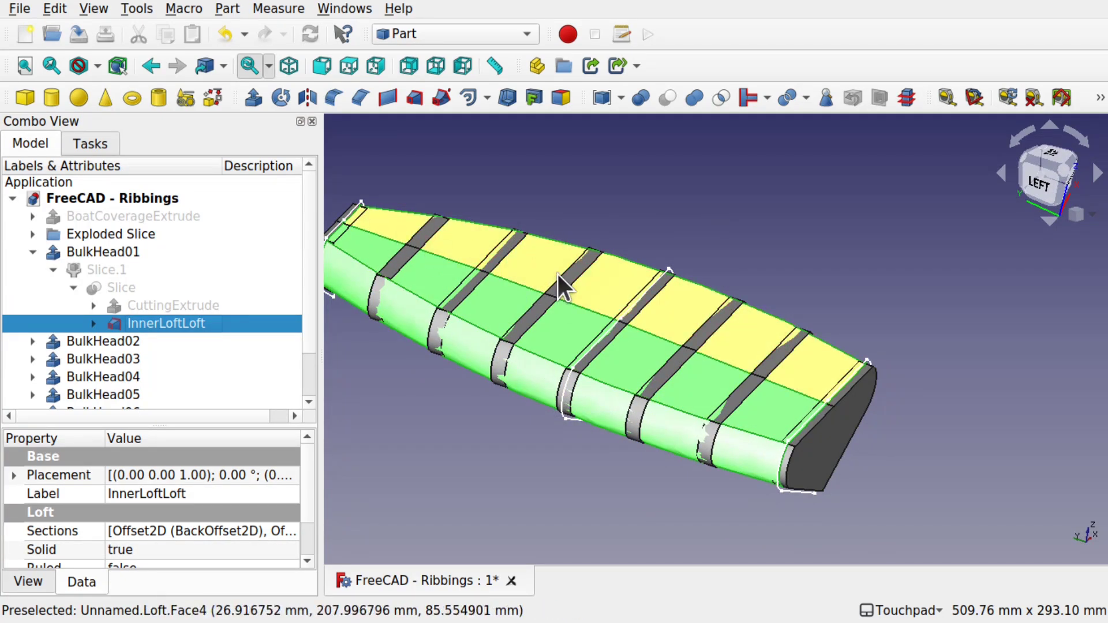
left_click_drag(637, 337, 685, 347, "shift")
left_click_drag(620, 385, 519, 365, "shift")
left_click_drag(601, 328, 630, 315, "shift")
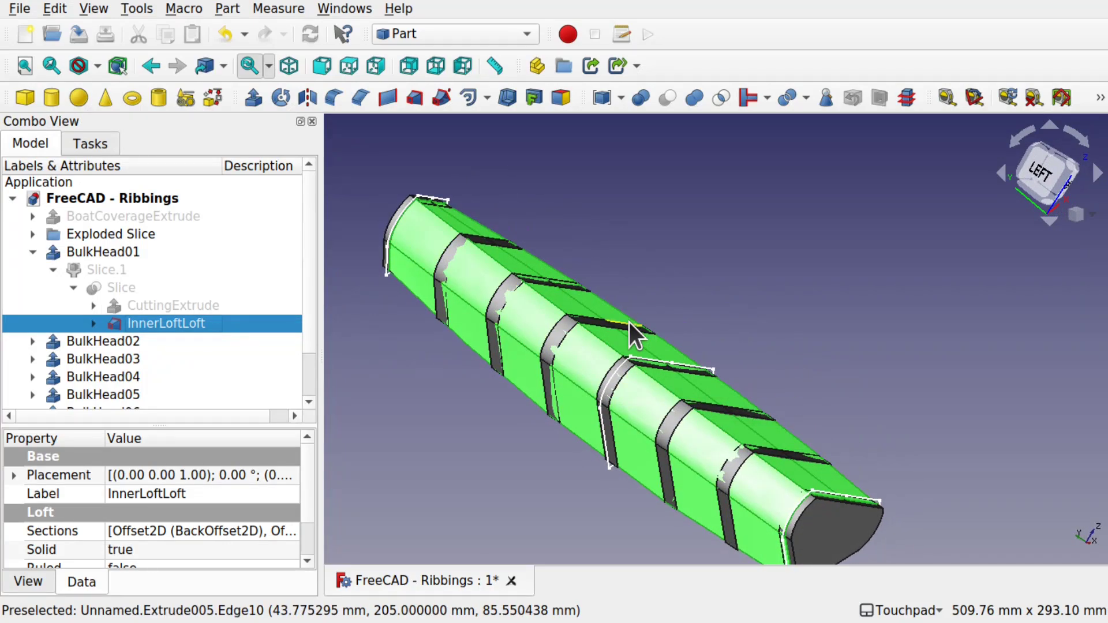
left_click_drag(629, 322, 775, 341, "shift")
left_click_drag(787, 300, 662, 353, "shift")
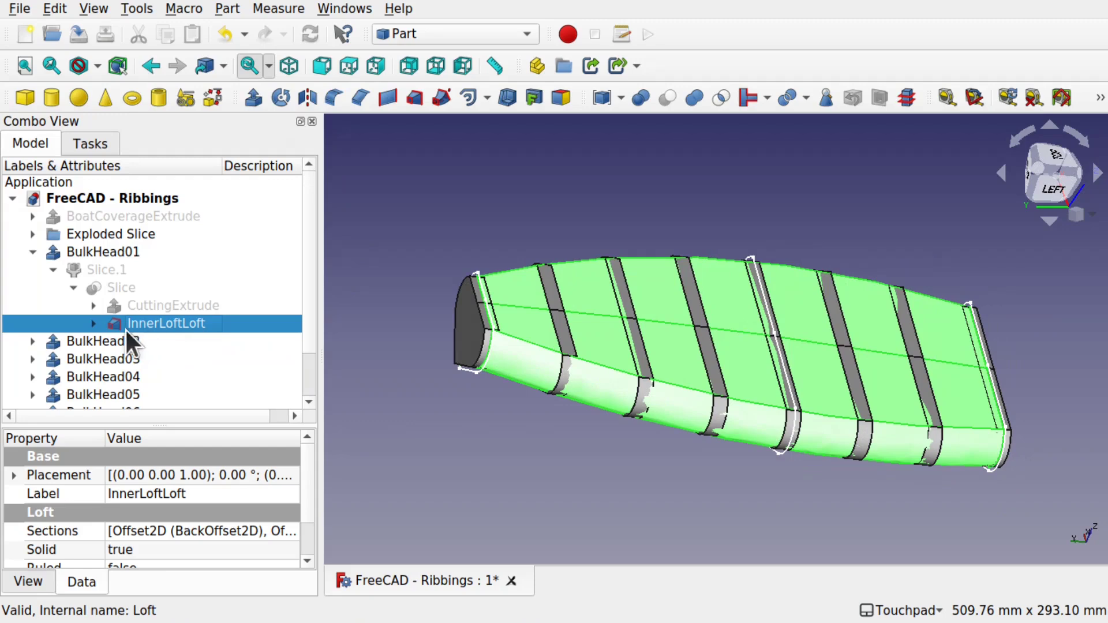
Expand BulkHead02 and BulkHead03 down to their Slice contents and check which source objects they contain
left_click(36, 340)
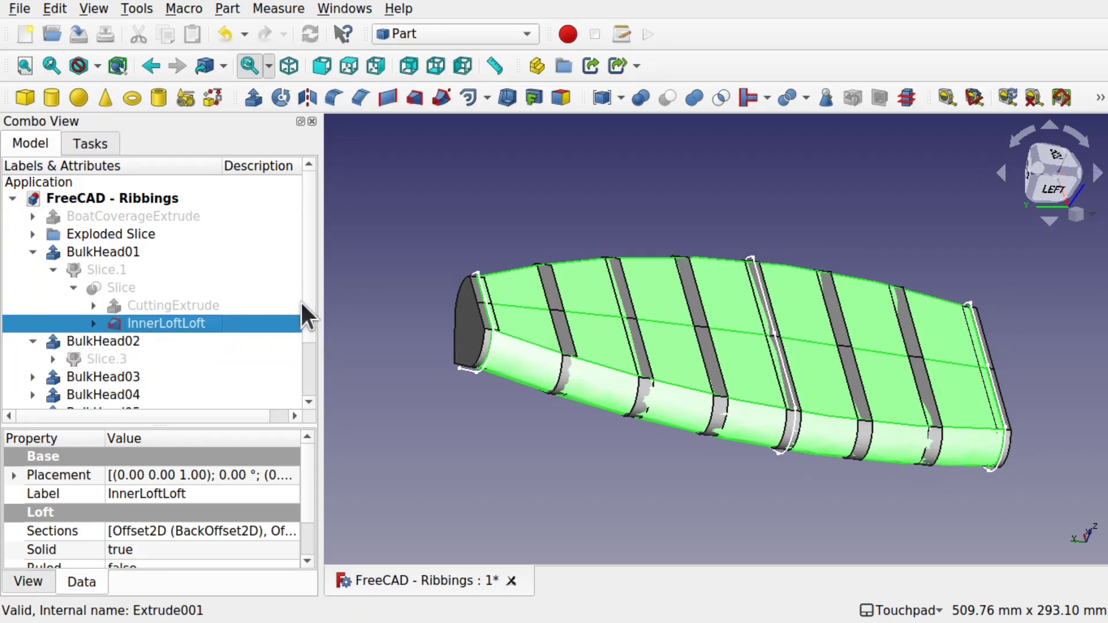
scroll(310, 271, "down", 2)
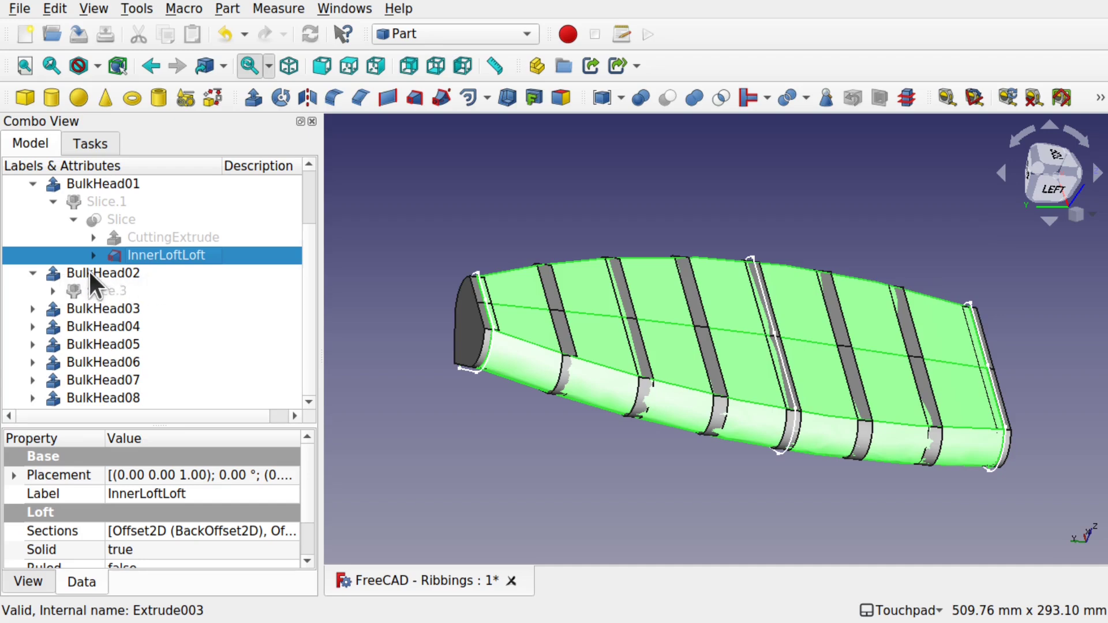
left_click(54, 291)
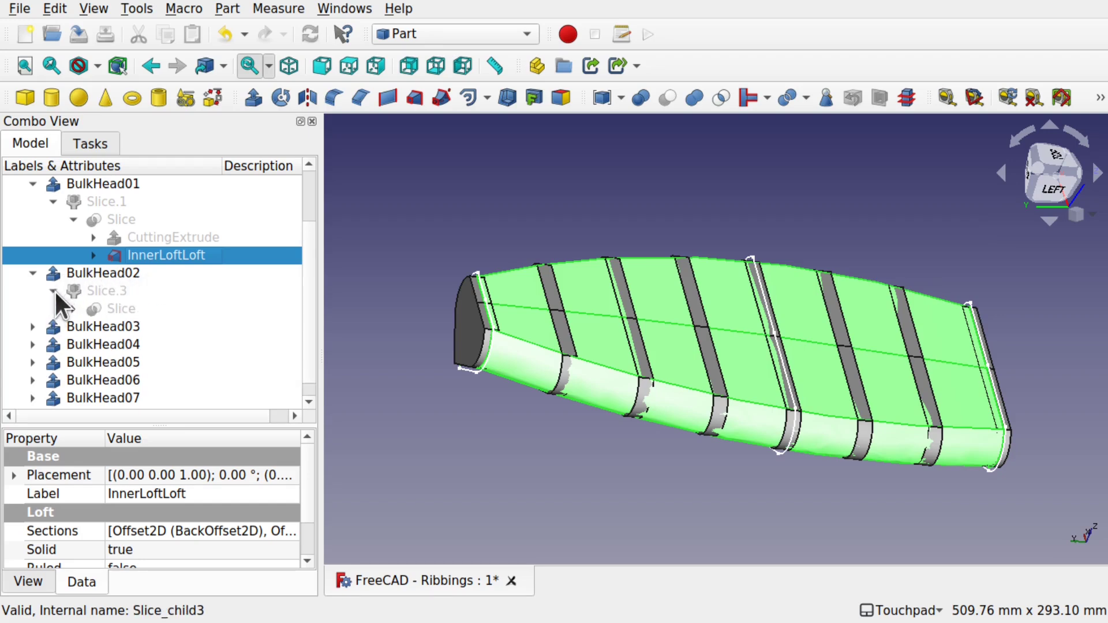
left_click(73, 308)
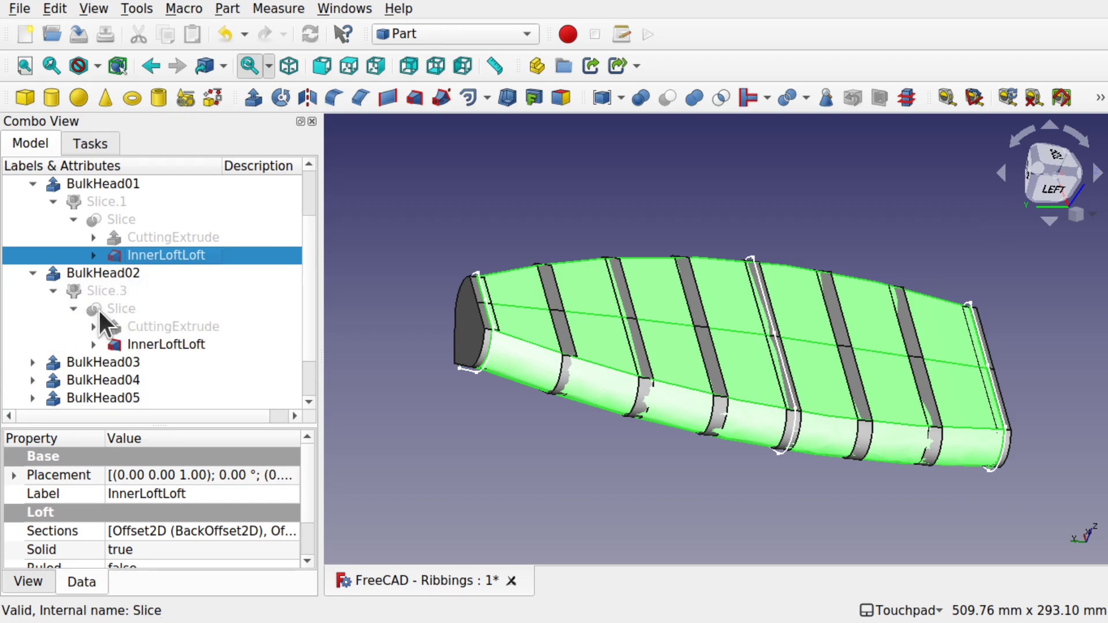
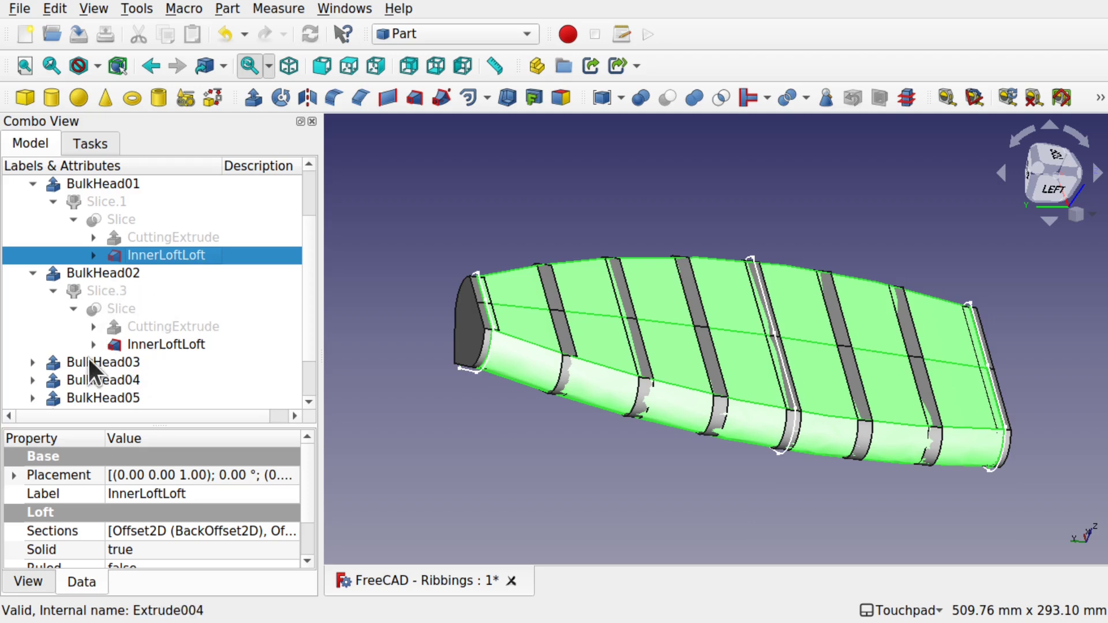
left_click(33, 362)
left_click(52, 380)
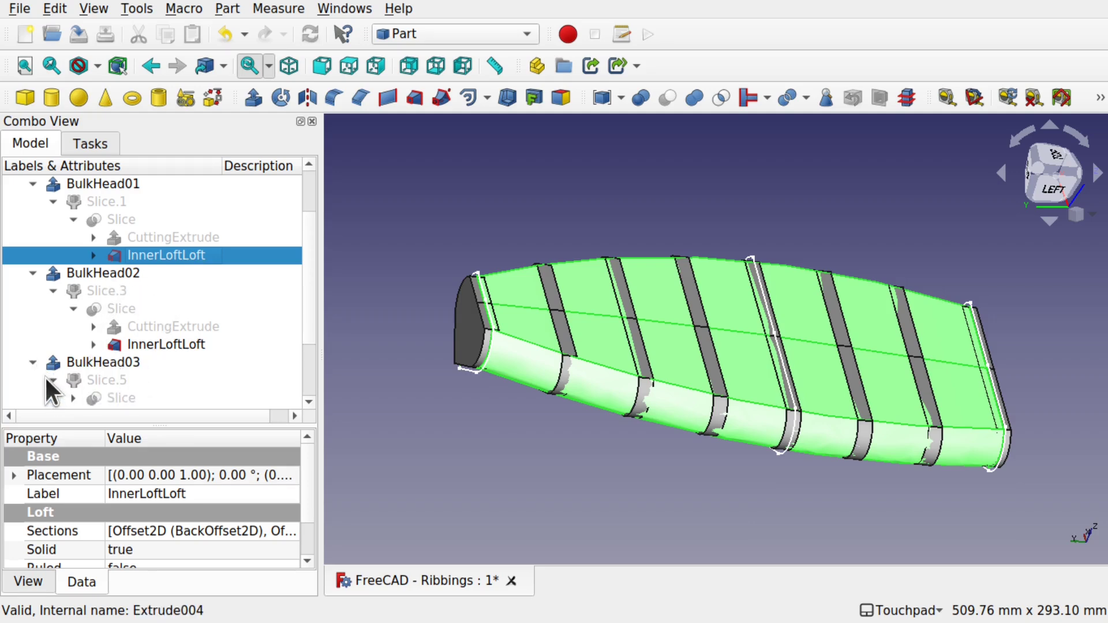
left_click_drag(306, 315, 311, 377)
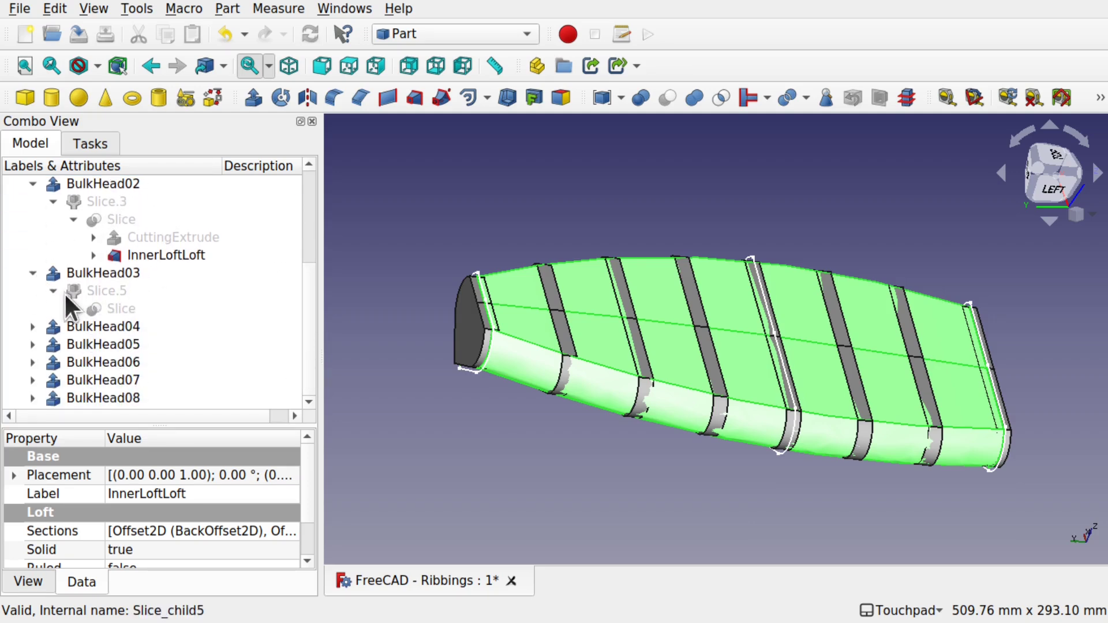
left_click(73, 308)
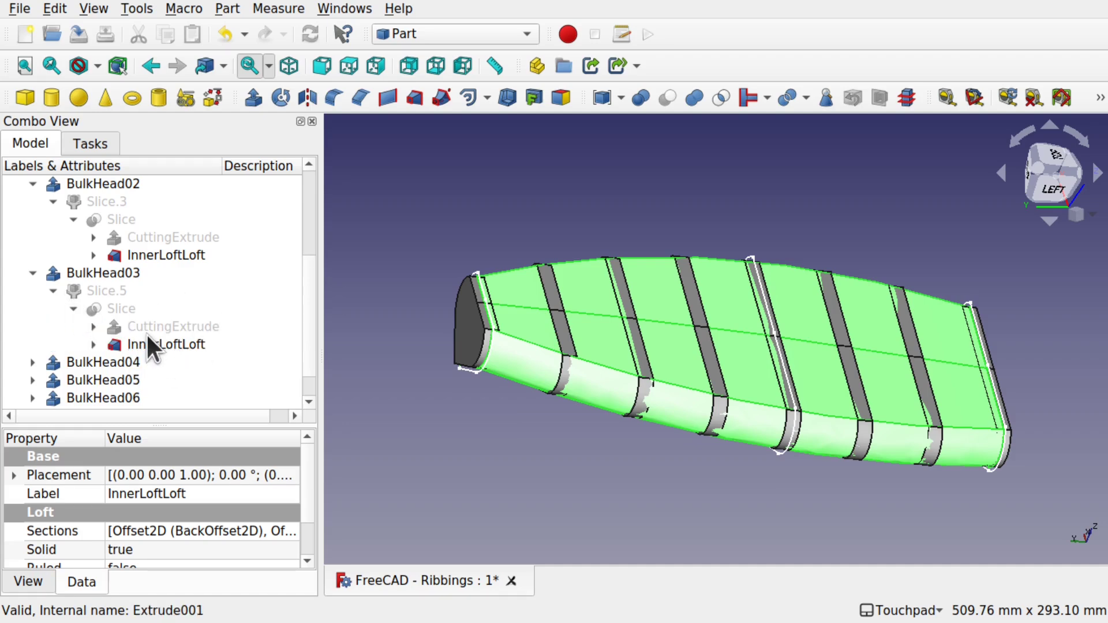
Hide and show InnerLoftLoft under BulkHead03 to check the shared reference, and collapse BulkHead03 and BulkHead02
left_click(171, 343)
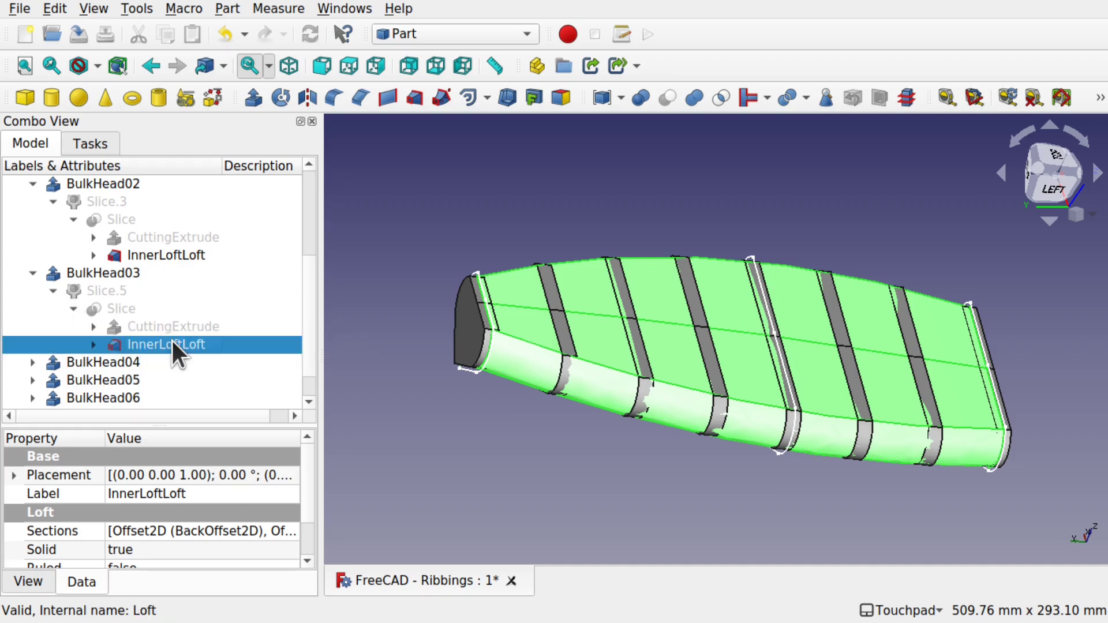
key("space")
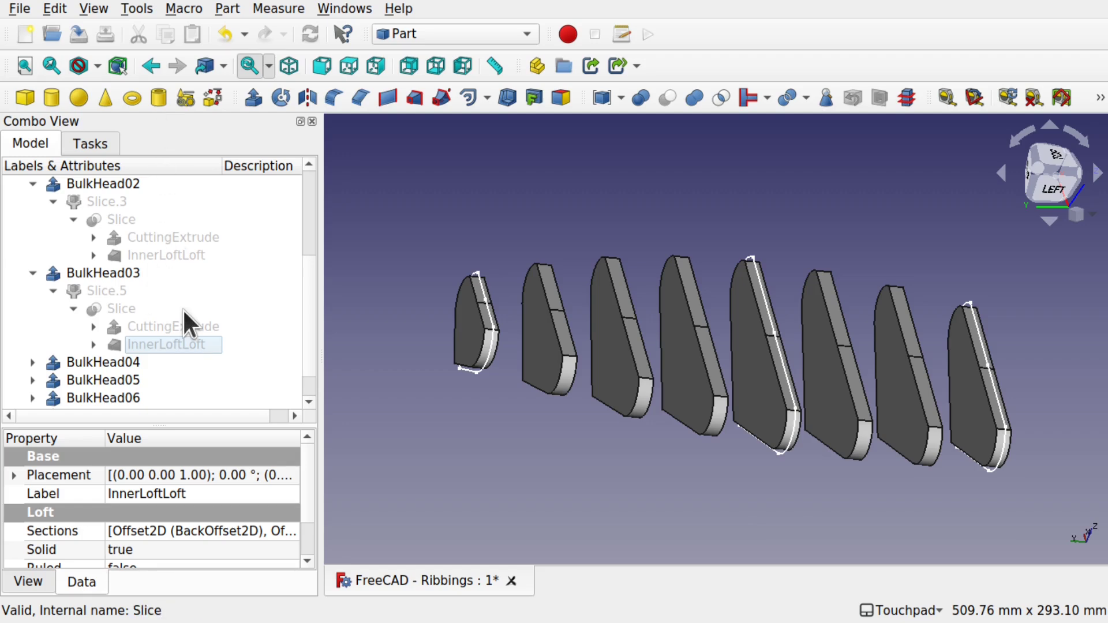
left_click(190, 341)
key("space")
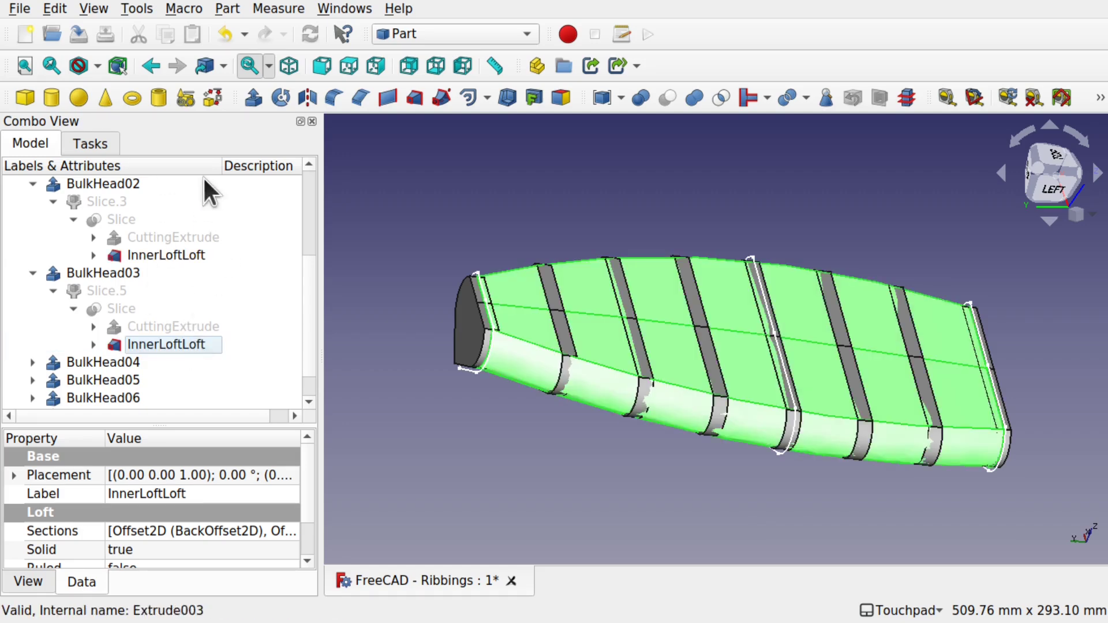
left_click_drag(308, 323, 302, 284)
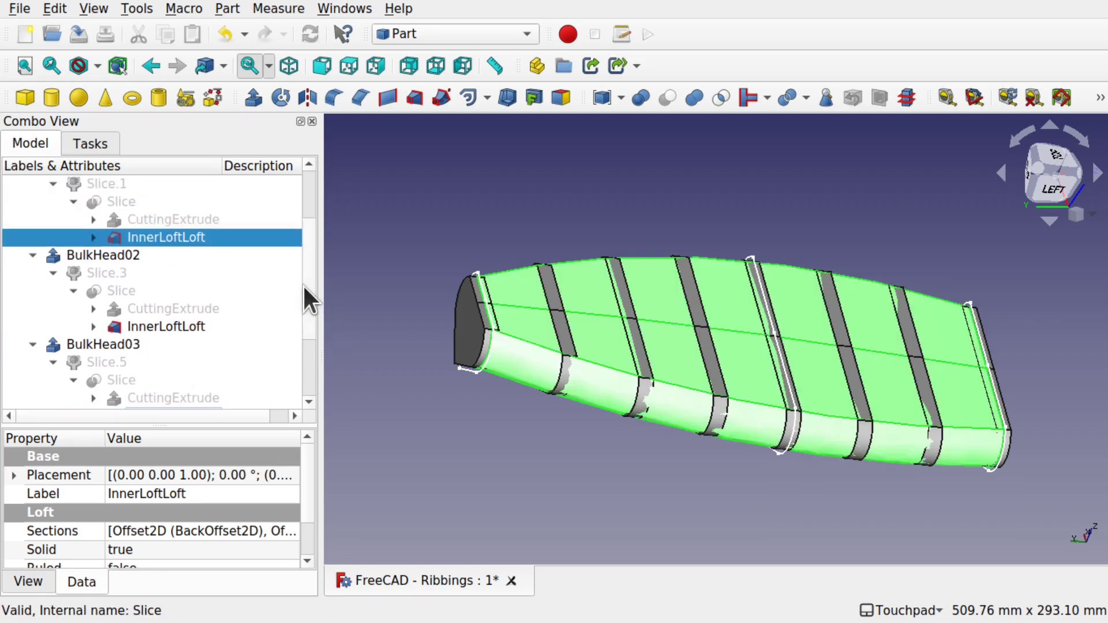
left_click(32, 344)
left_click(32, 255)
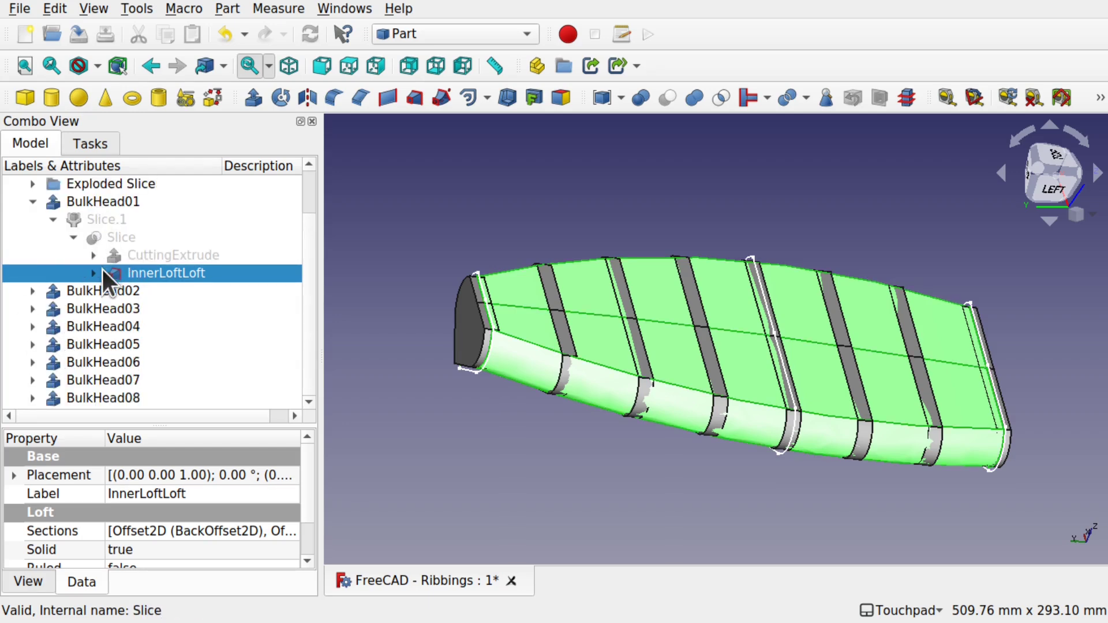
Expand InnerLoftLoft through its back, middle and front offsets to their source profiles, and toggle BackOffset2D's visibility to check it
left_click(93, 273)
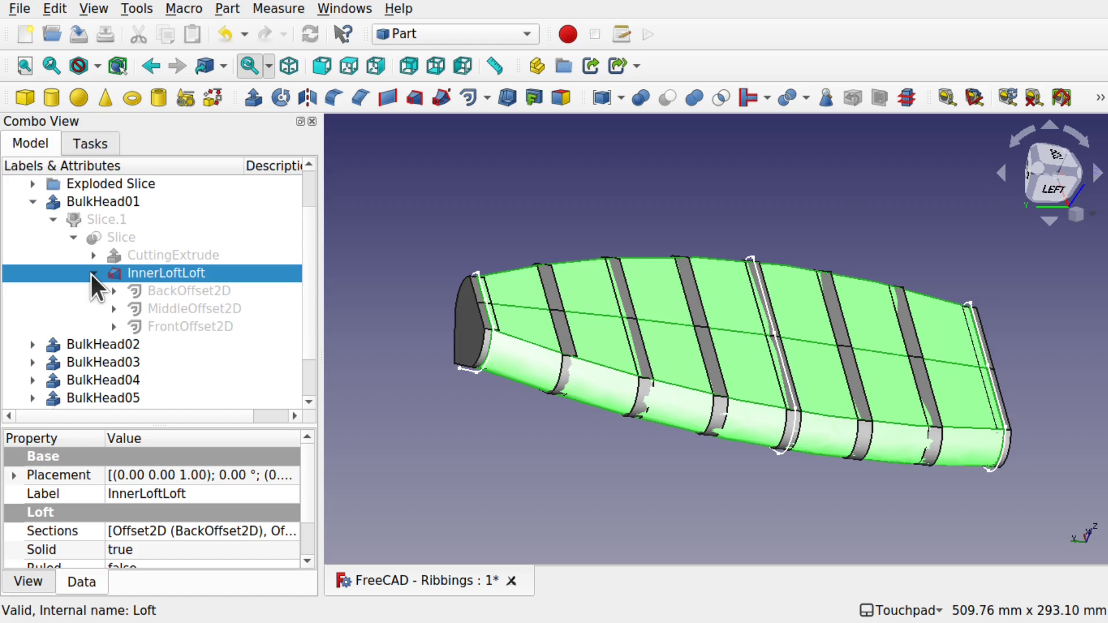
left_click(188, 291)
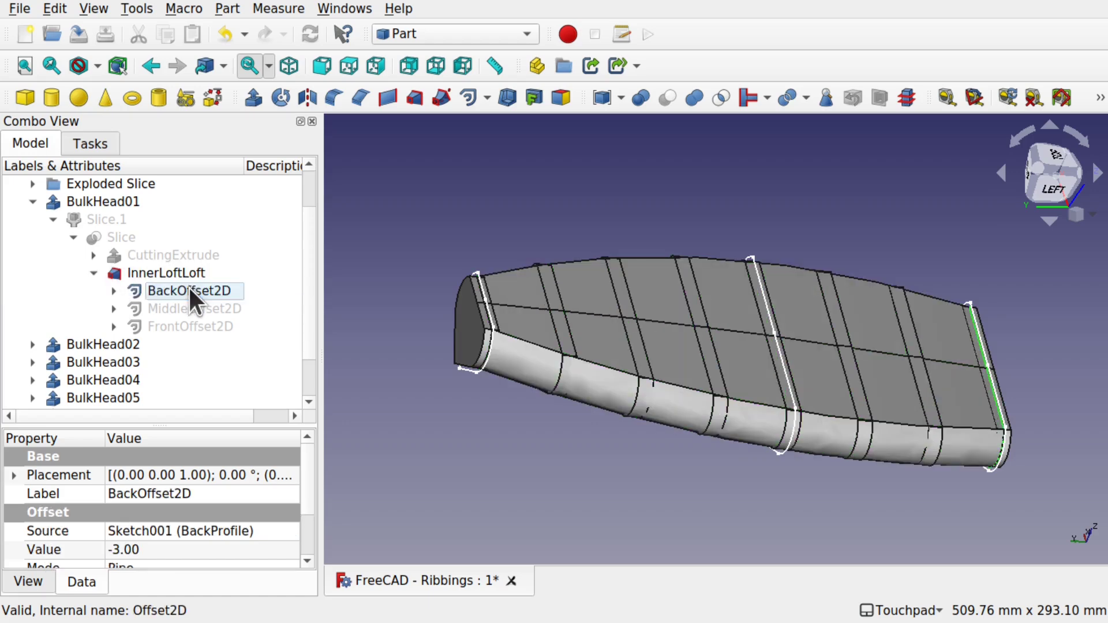
key("space")
left_click(110, 291)
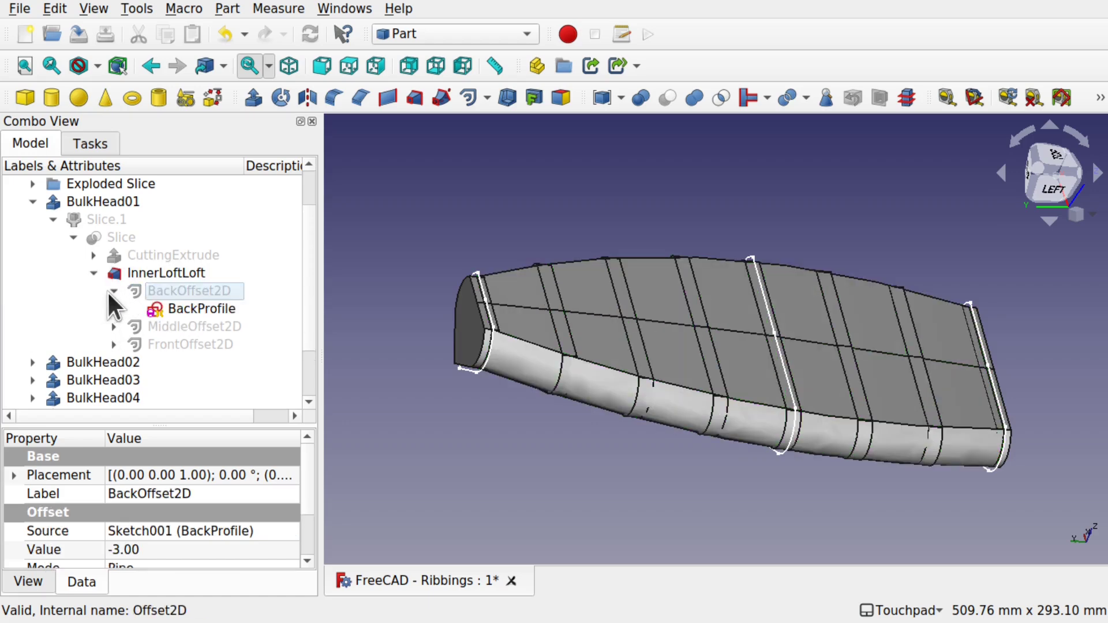
left_click(111, 327)
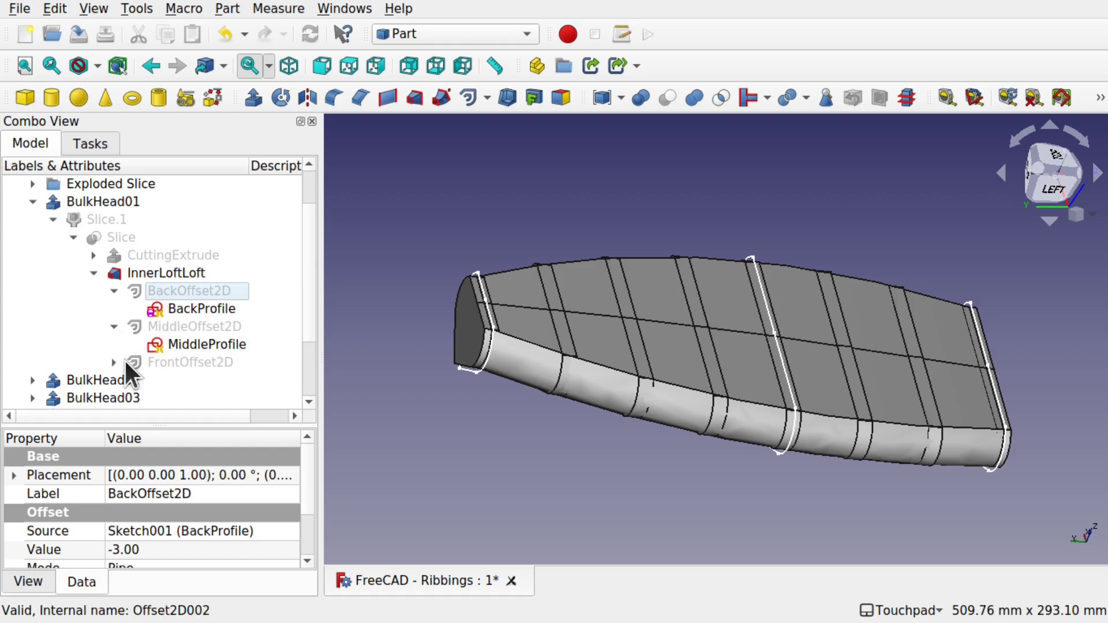
left_click(137, 361)
left_click(115, 362)
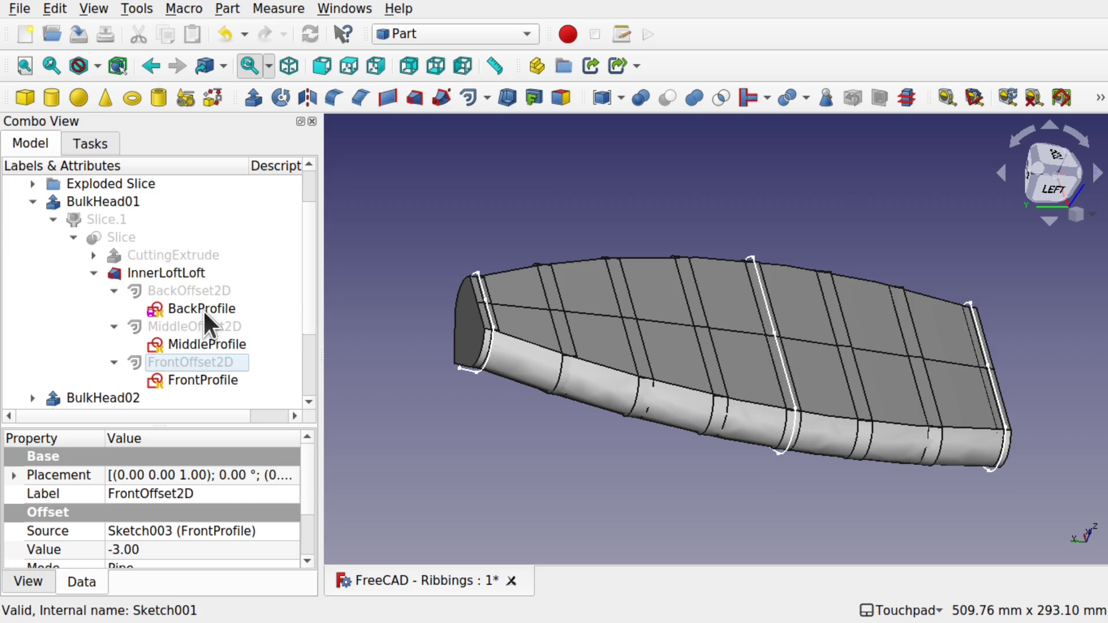
Create a solid loft through FrontProfile, MiddleProfile and BackProfile, in that order, to form the outer hull
left_click(359, 326)
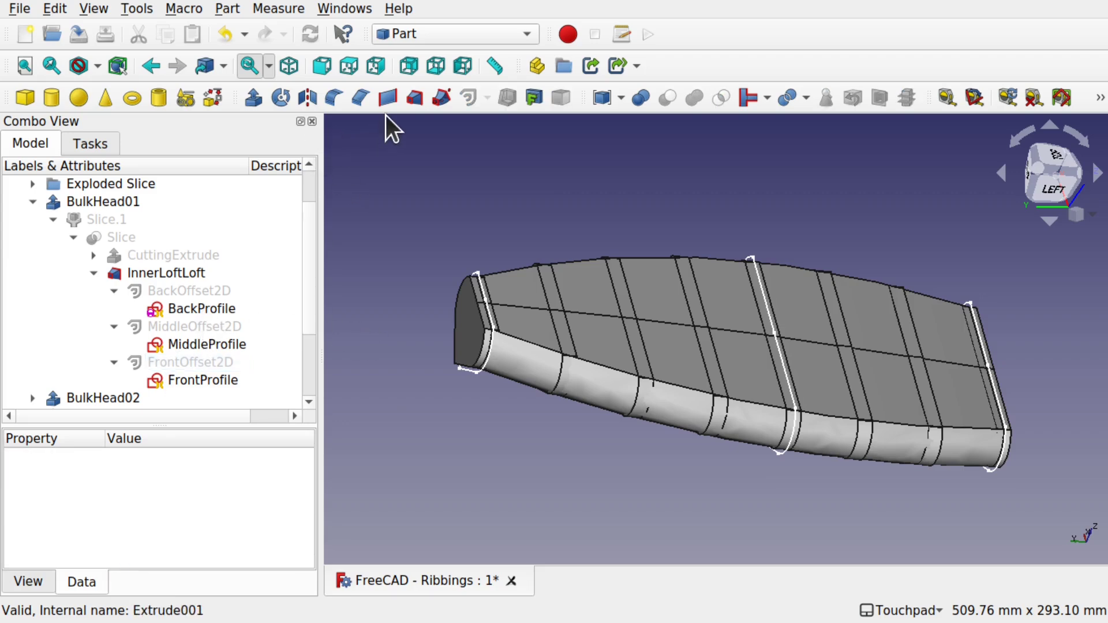
left_click(415, 99)
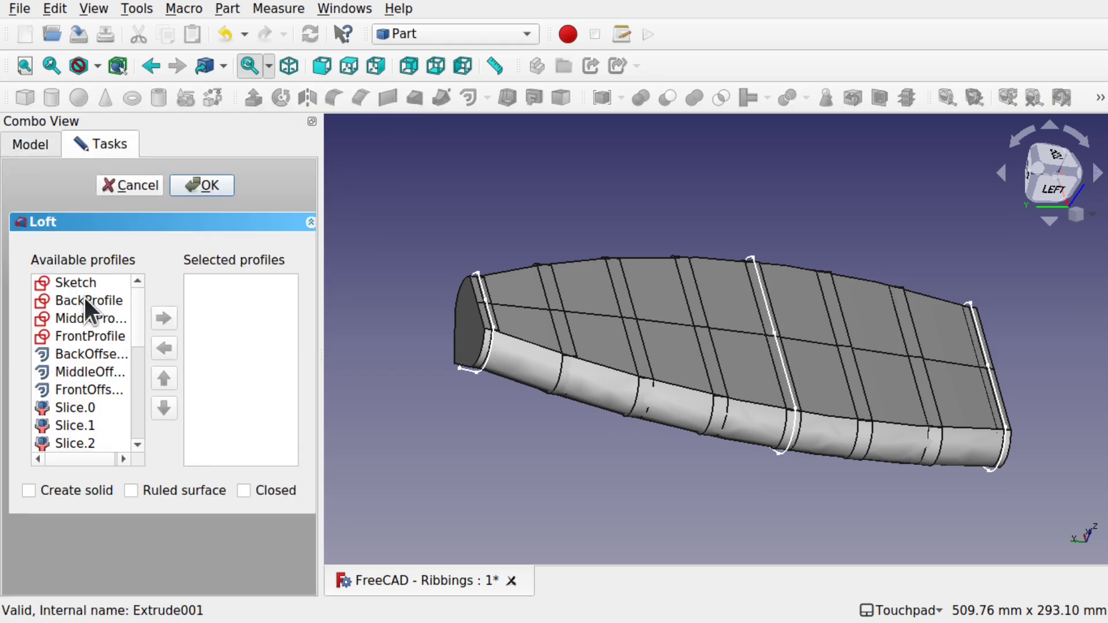
left_click(93, 335)
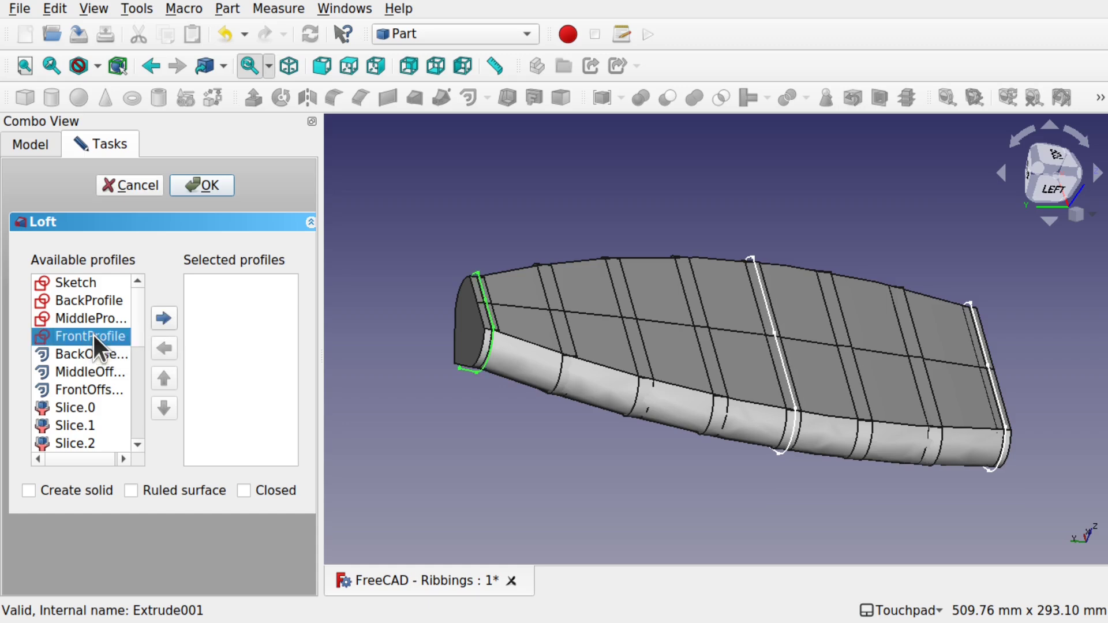
left_click(163, 319)
left_click(95, 319)
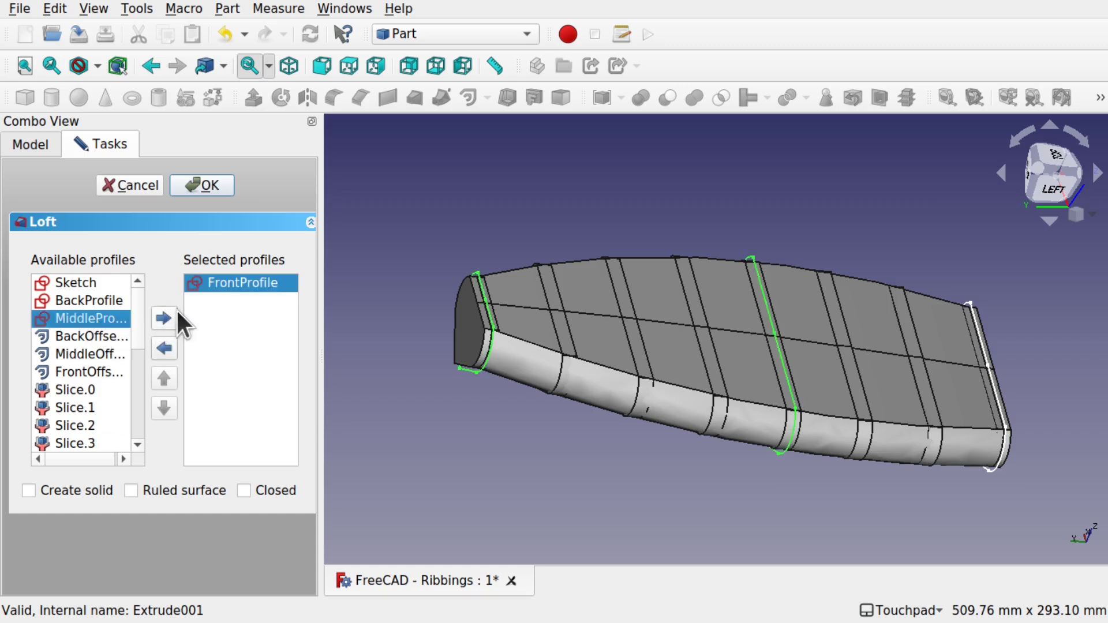
left_click(163, 317)
left_click(92, 301)
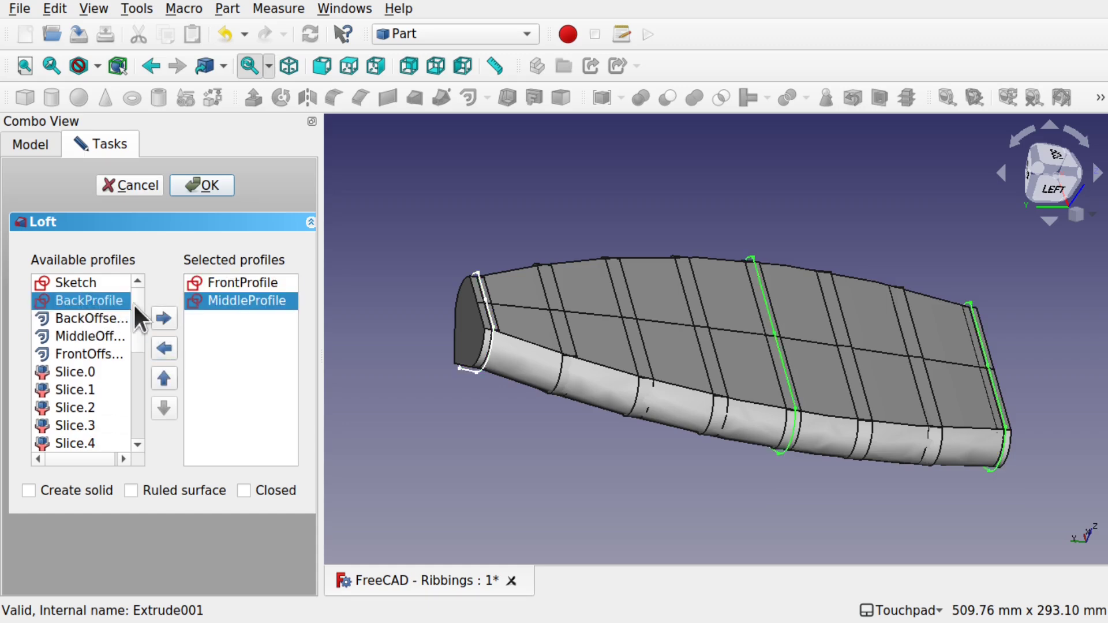
left_click(164, 318)
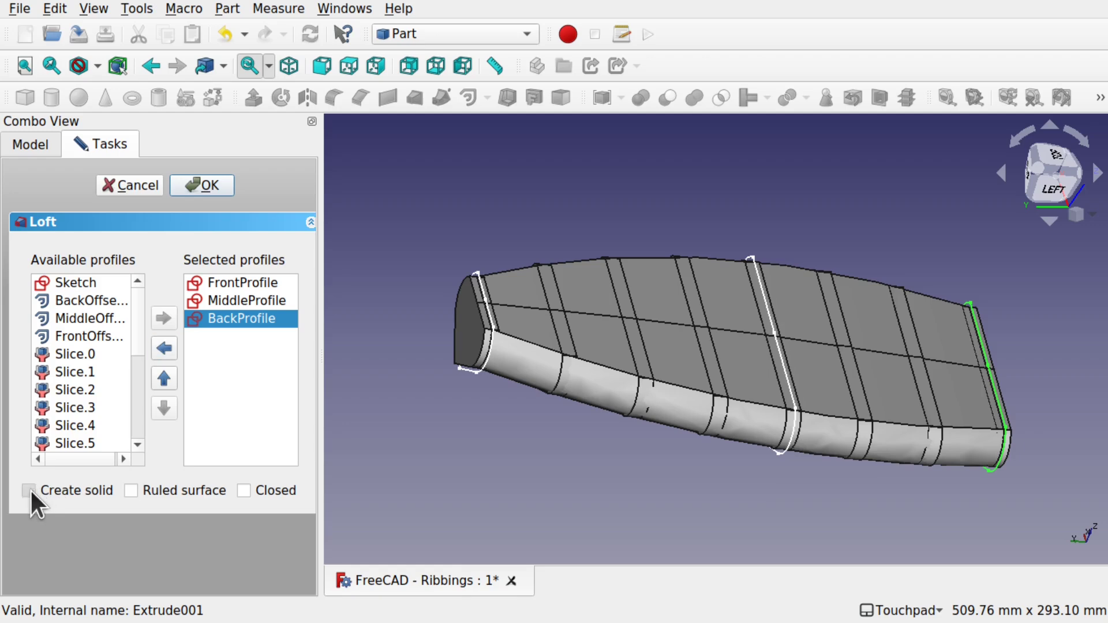
left_click(202, 186)
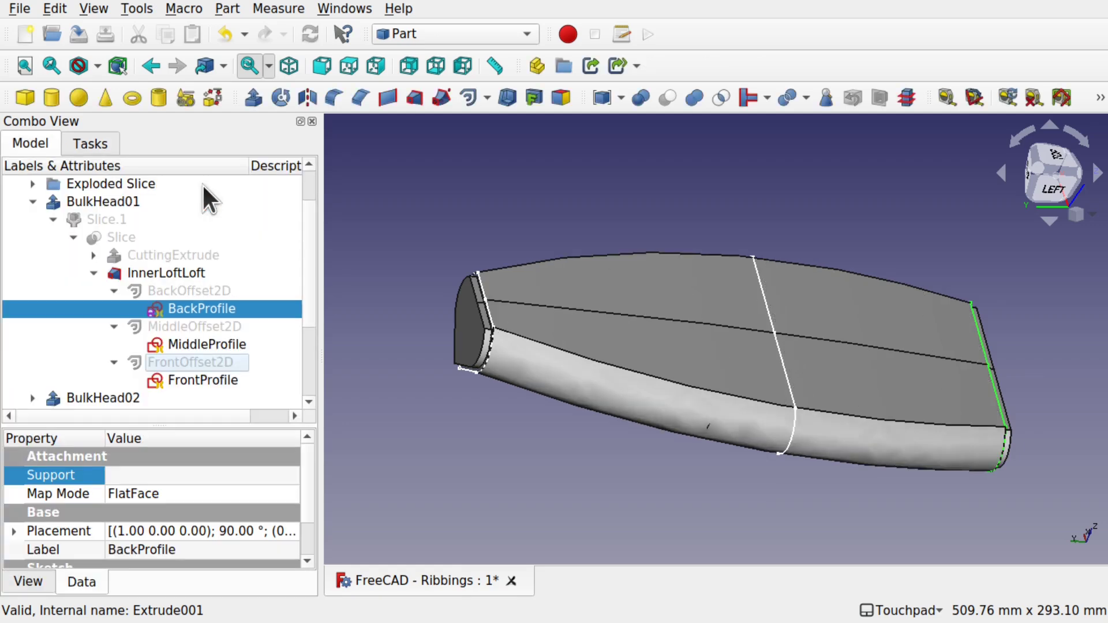
Set the offset value of MiddleOffset2D to -6 and inspect the hull from the front
left_click_drag(726, 428, 755, 297, "alt")
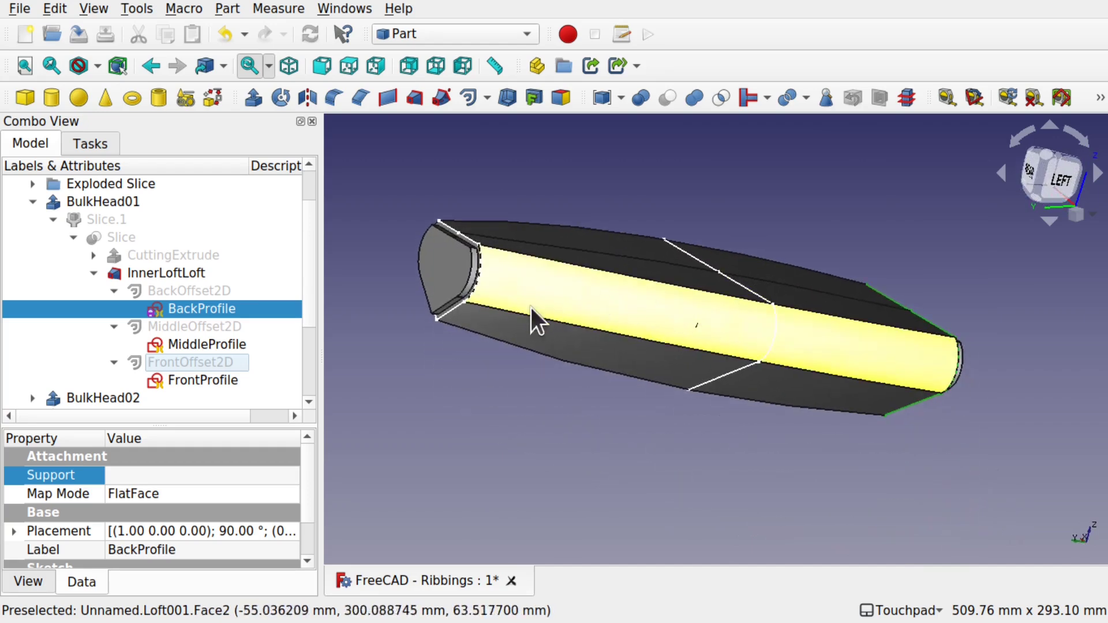
left_click_drag(526, 307, 521, 348, "alt")
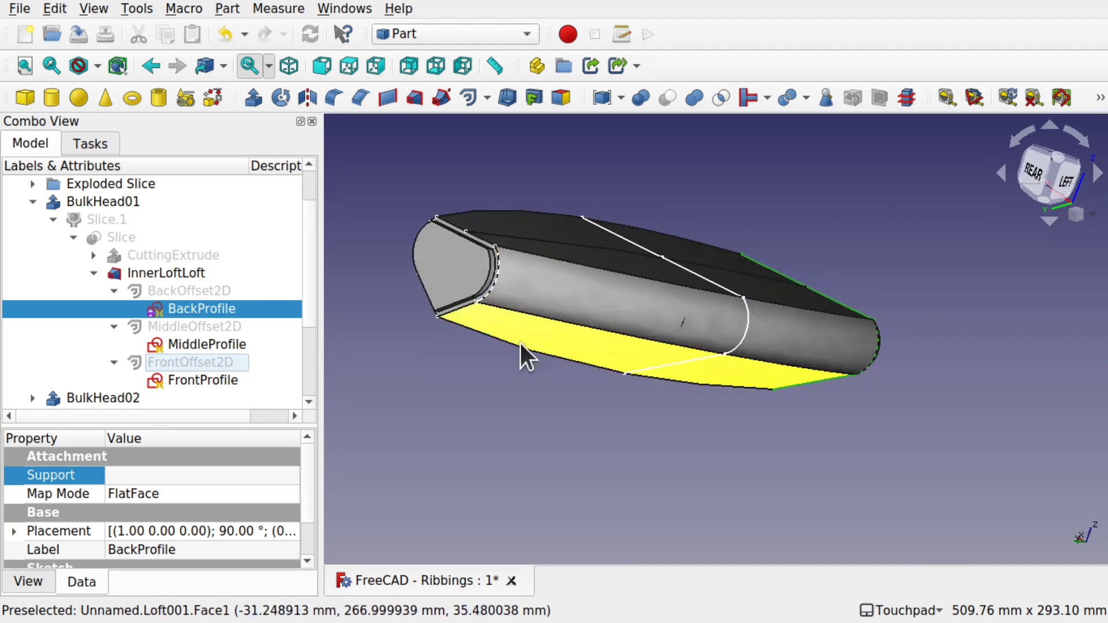
left_click(192, 325)
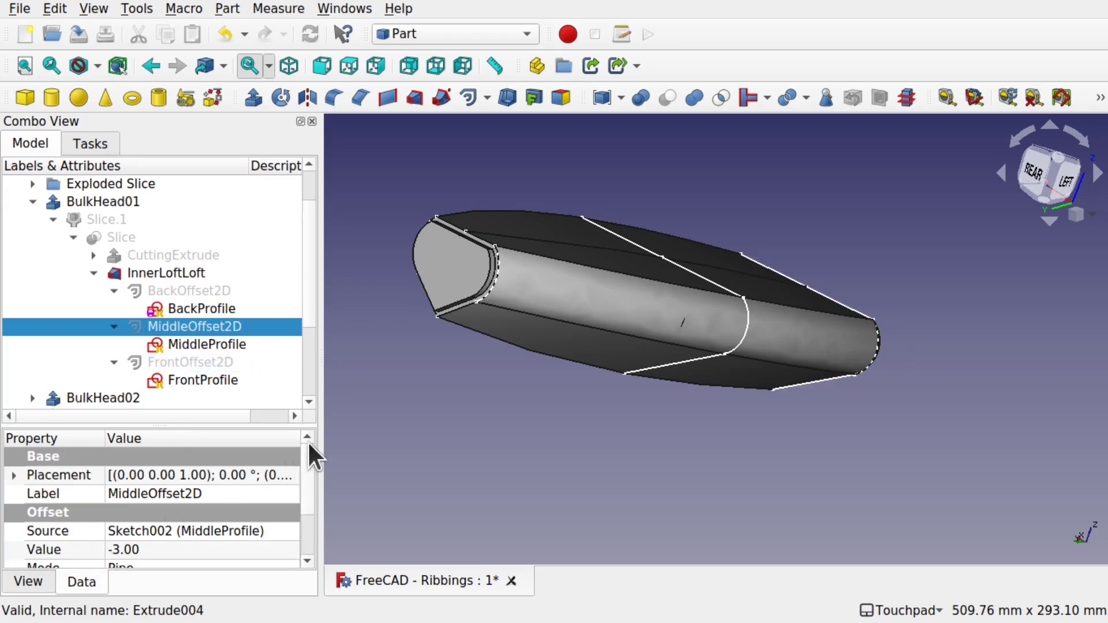
left_click_drag(247, 423, 247, 379)
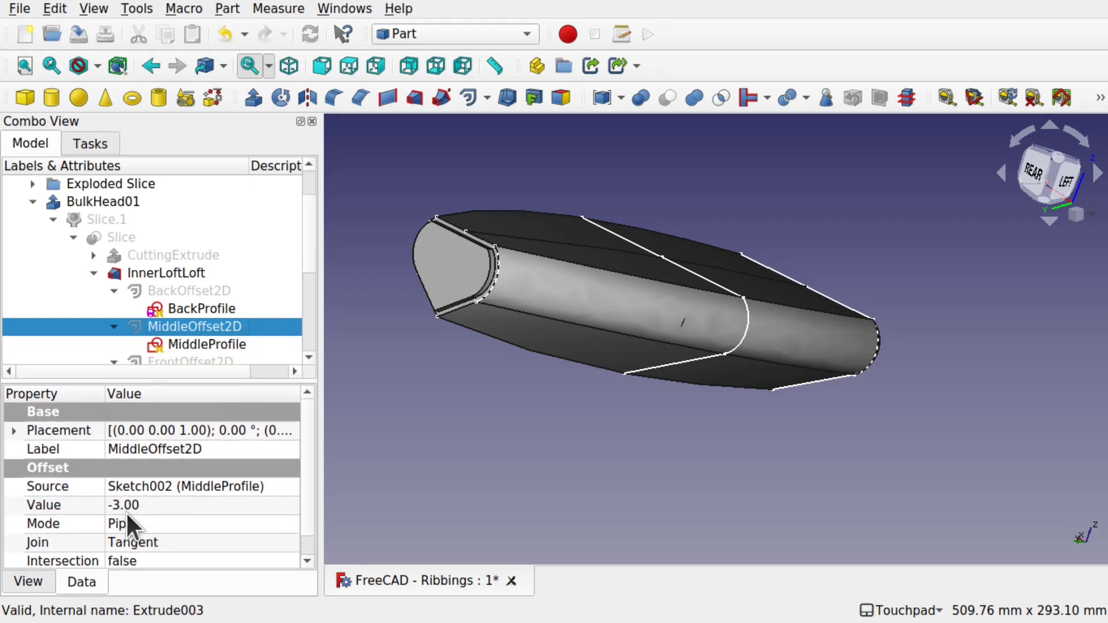
left_click_drag(516, 387, 470, 357, "shift")
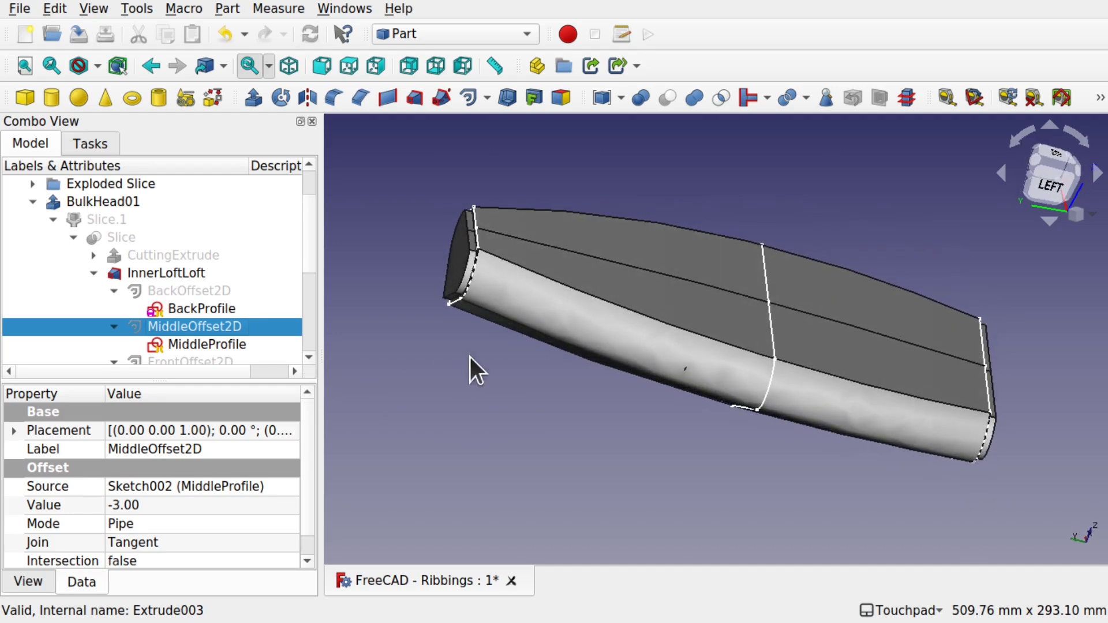
left_click(183, 501)
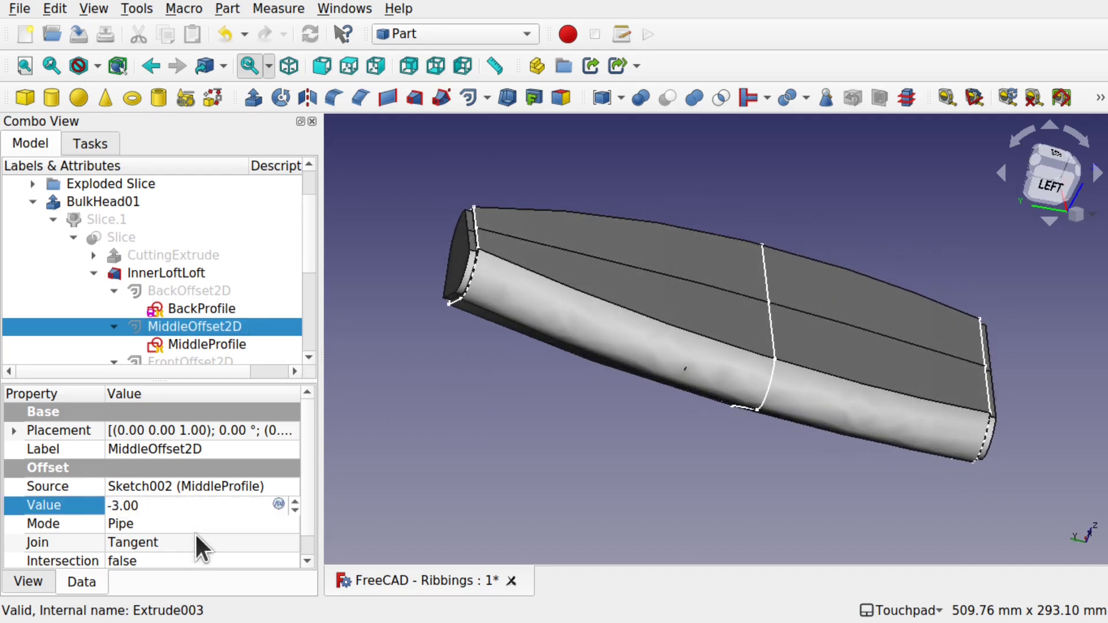
key("BackSpace")
type("6")
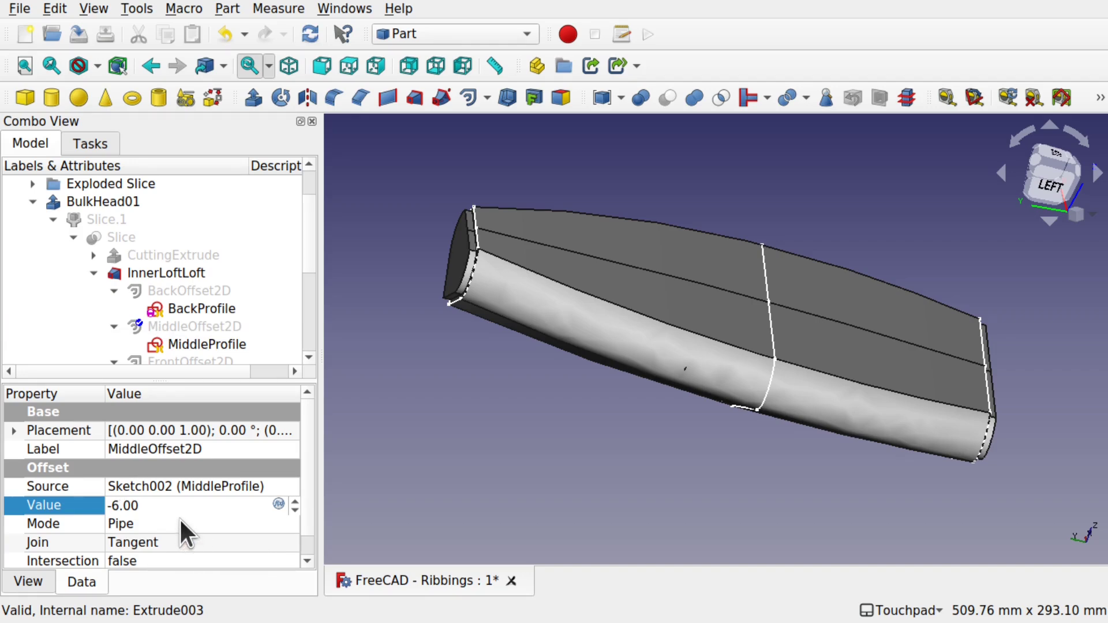
left_click(180, 519)
middle_click_drag(725, 443, 407, 364)
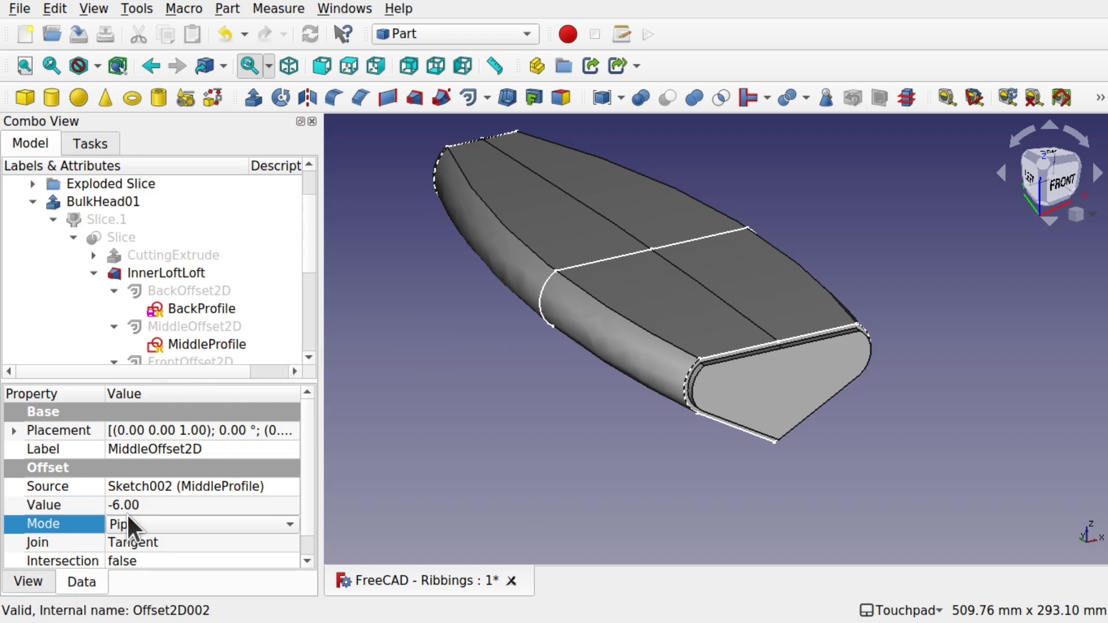
Try a positive offset value of 6 for MiddleOffset2D
left_click(141, 504)
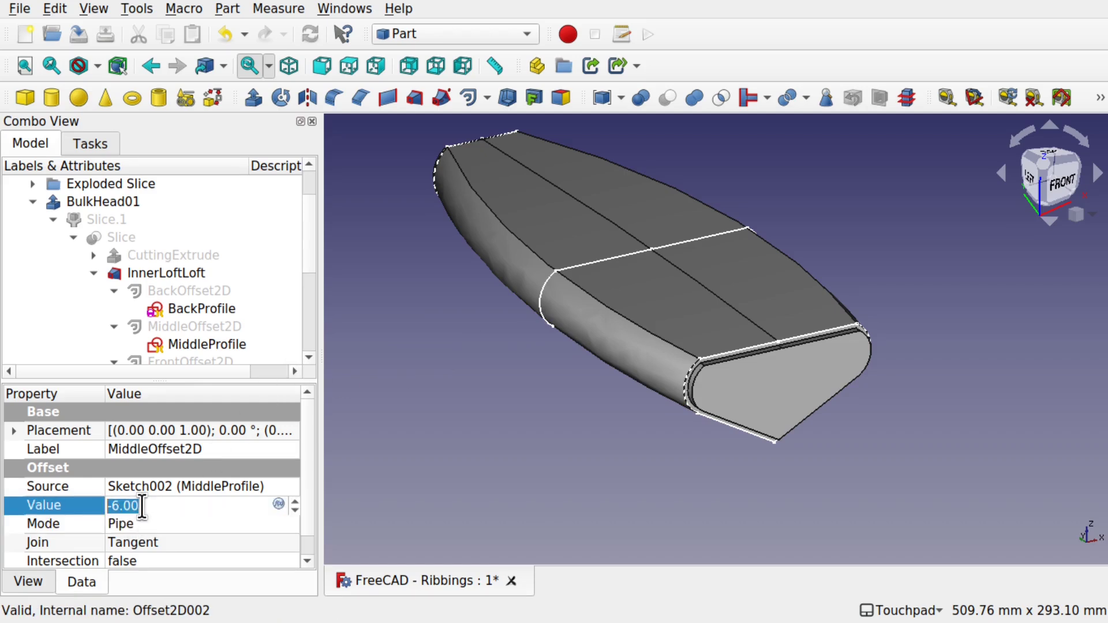
type("6")
left_click(512, 484)
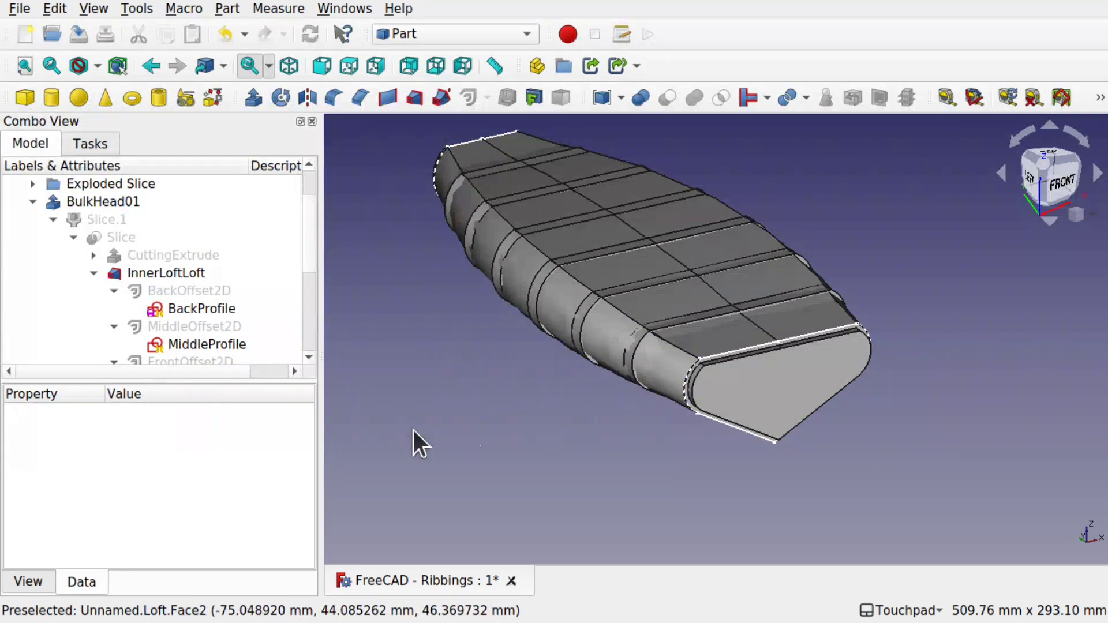
Check BackOffset2D's offset value and set MiddleOffset2D's value to -3 to match it
left_click(193, 291)
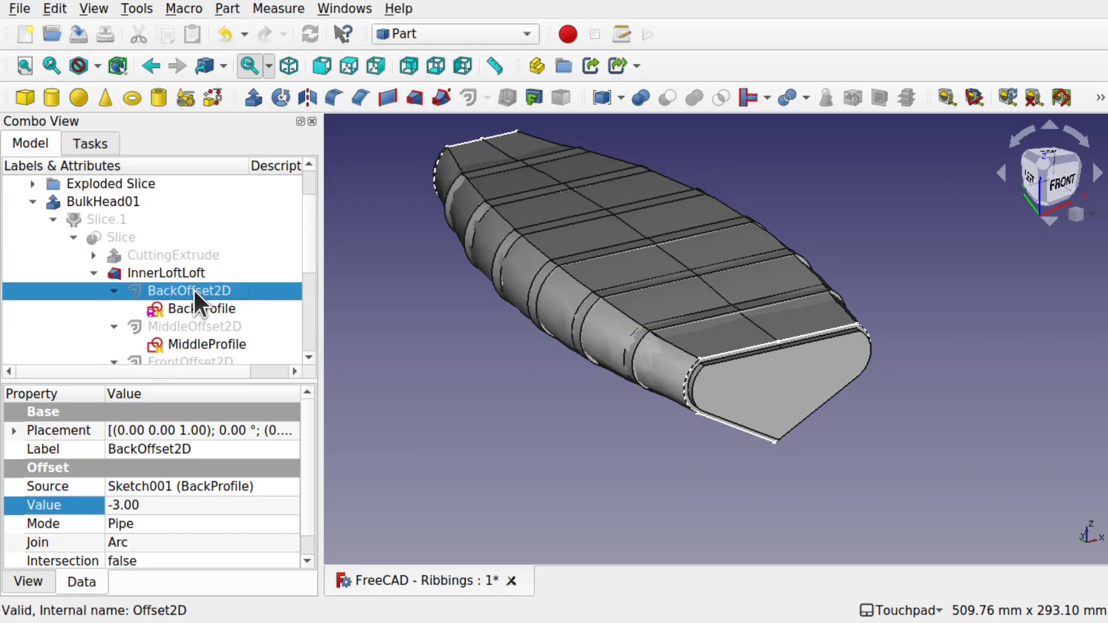
left_click(208, 327)
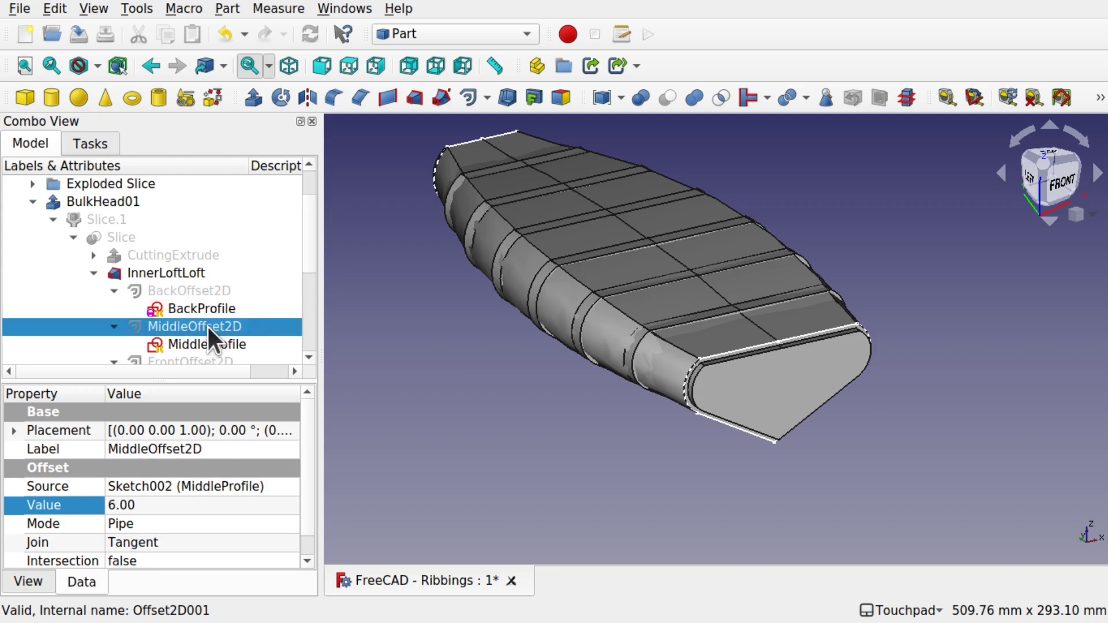
left_click(129, 505)
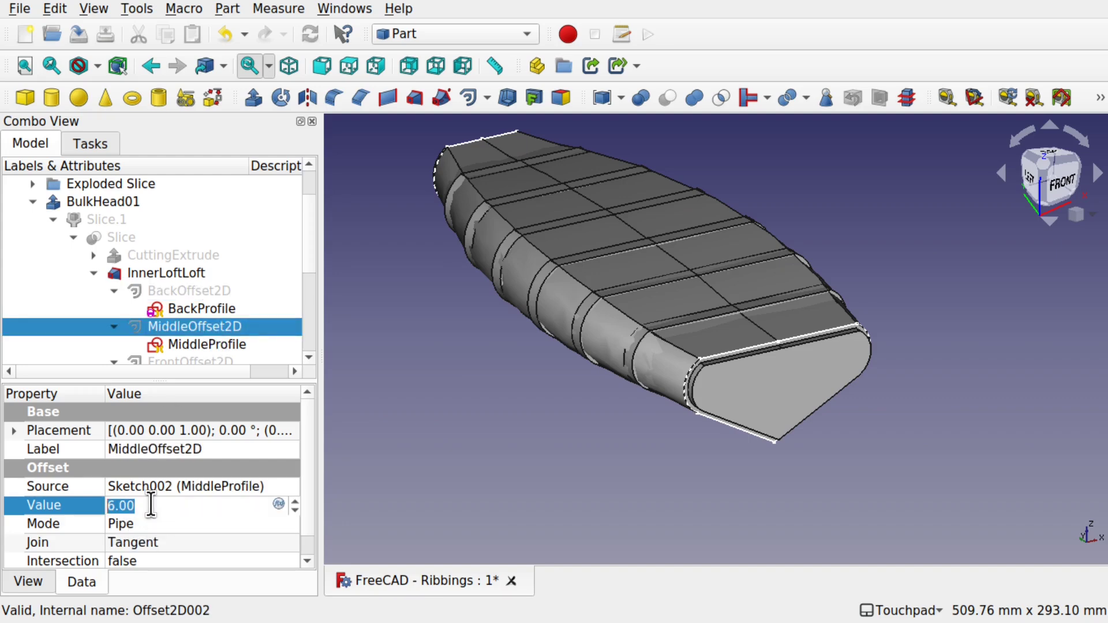
type("-3")
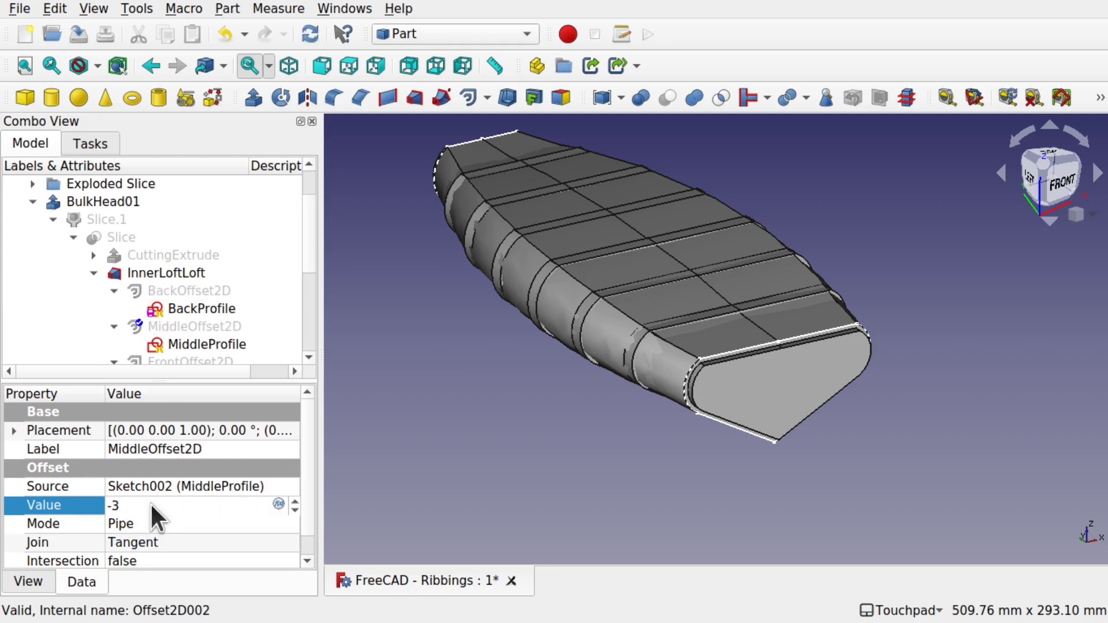
key("Return")
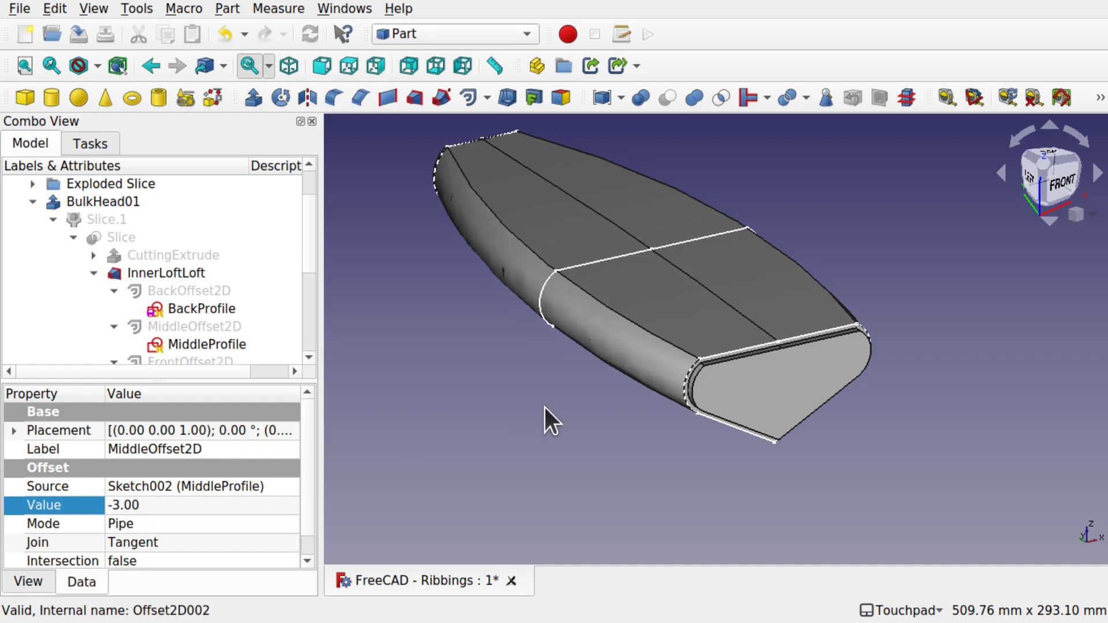
Hide and show the outer loft to compare it with the bulkheads inside, and select its curved side face
left_click(650, 381)
key("space")
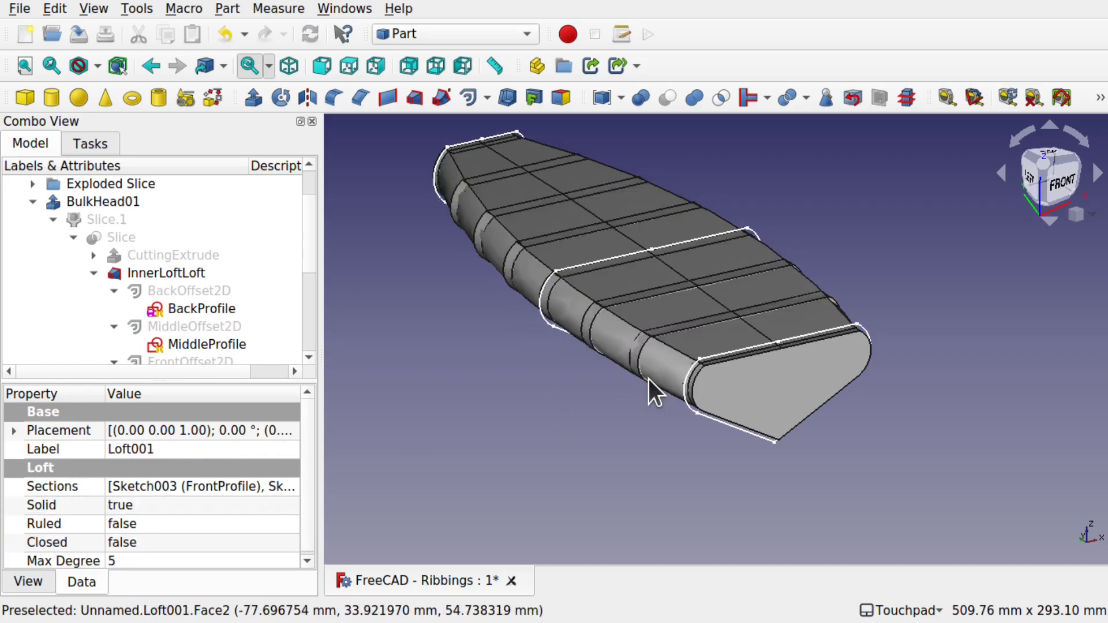
key("space")
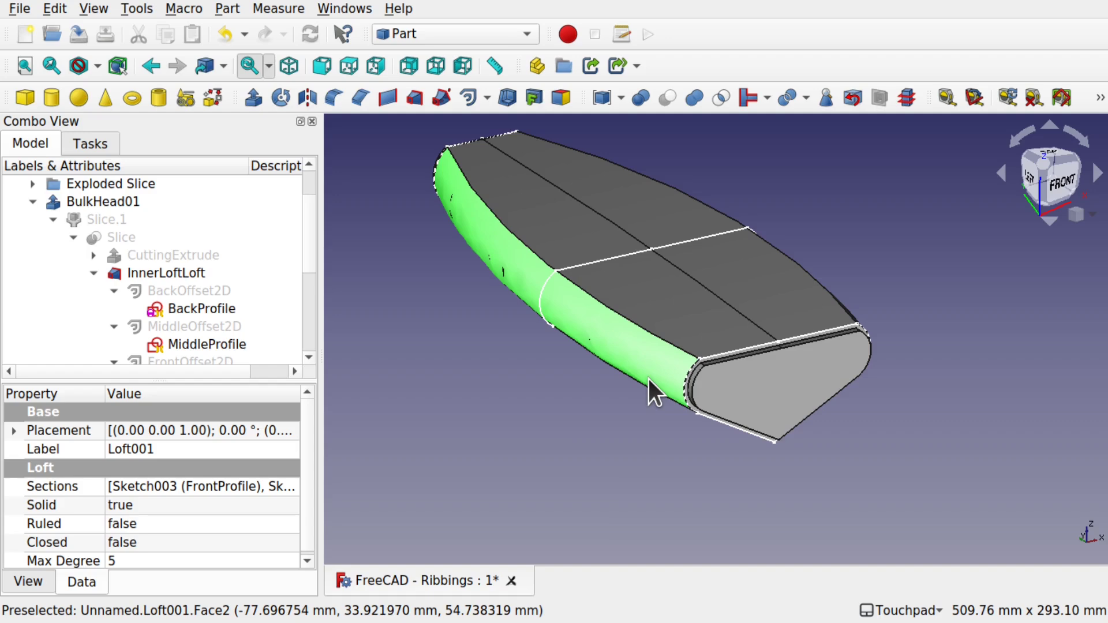
left_click(648, 378, "ctrl")
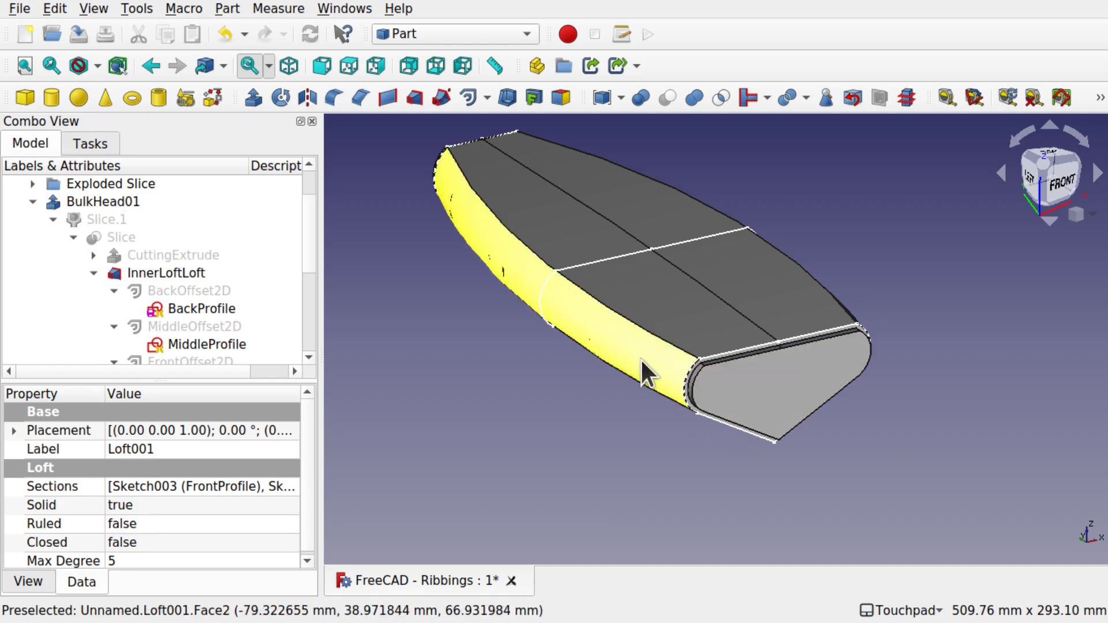
left_click(633, 364)
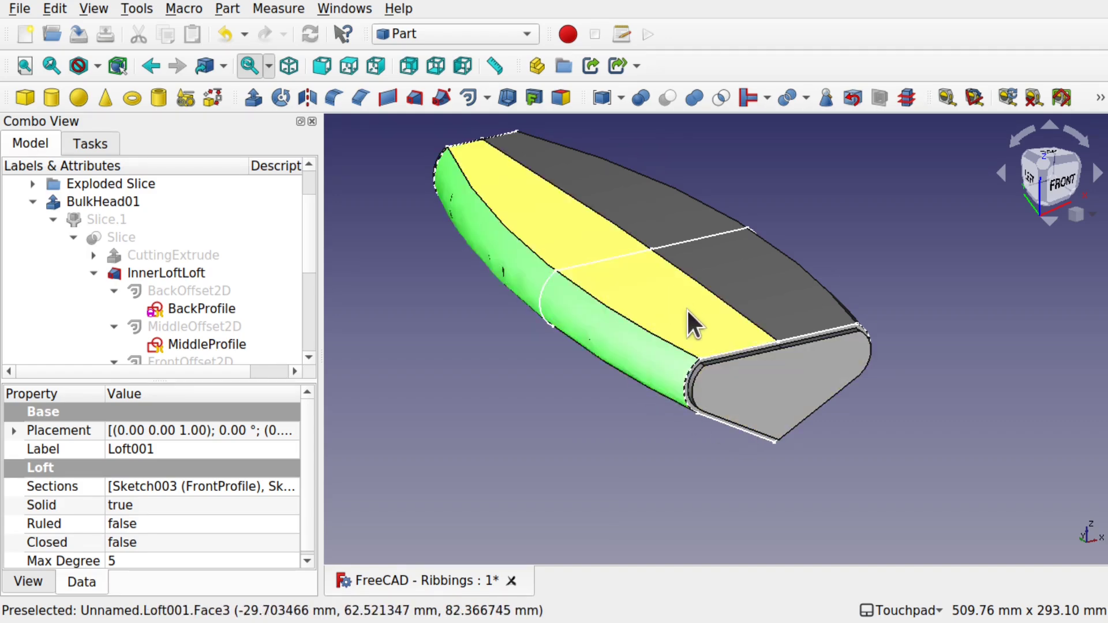
left_click(628, 365)
left_click(628, 365, "ctrl")
left_click(757, 388)
left_click(756, 388, "ctrl")
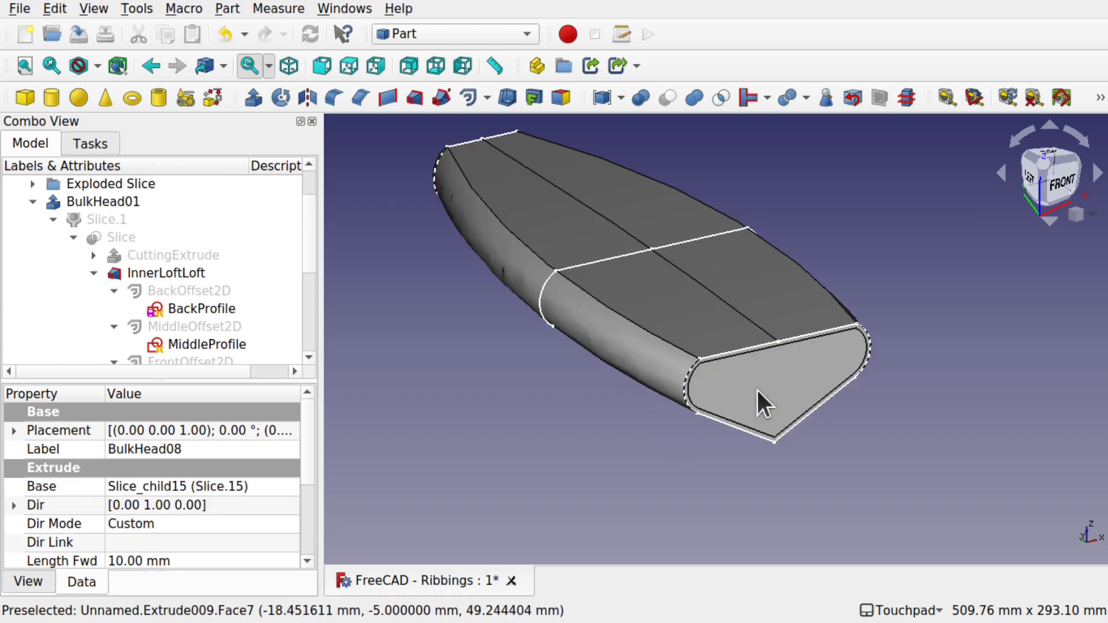
left_click(757, 387)
left_click(743, 397, "ctrl")
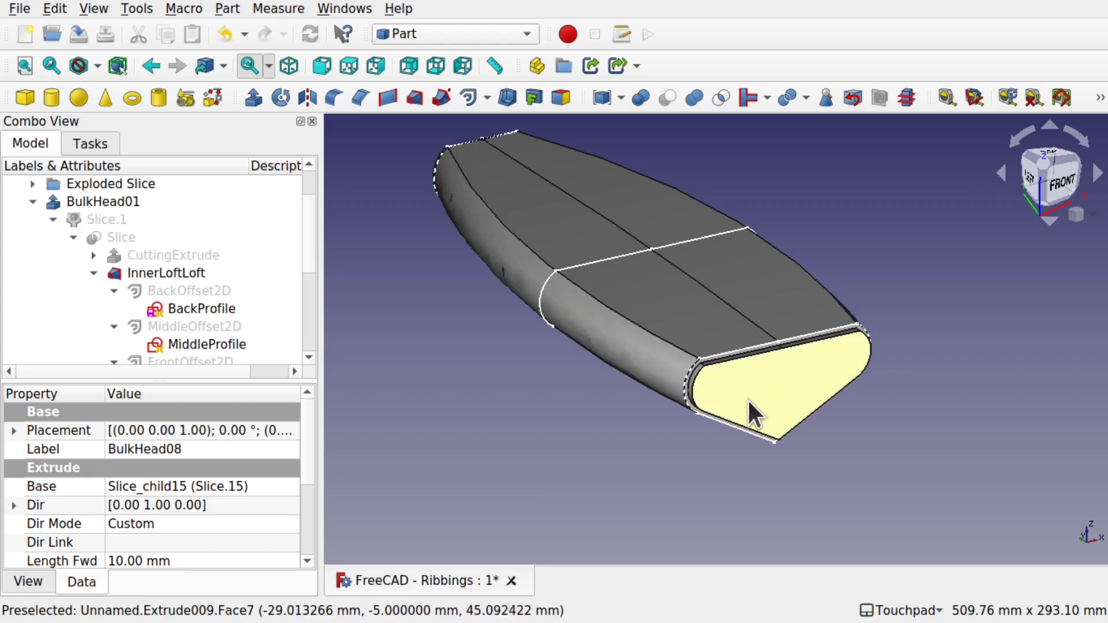
left_click(751, 399)
left_click(532, 360)
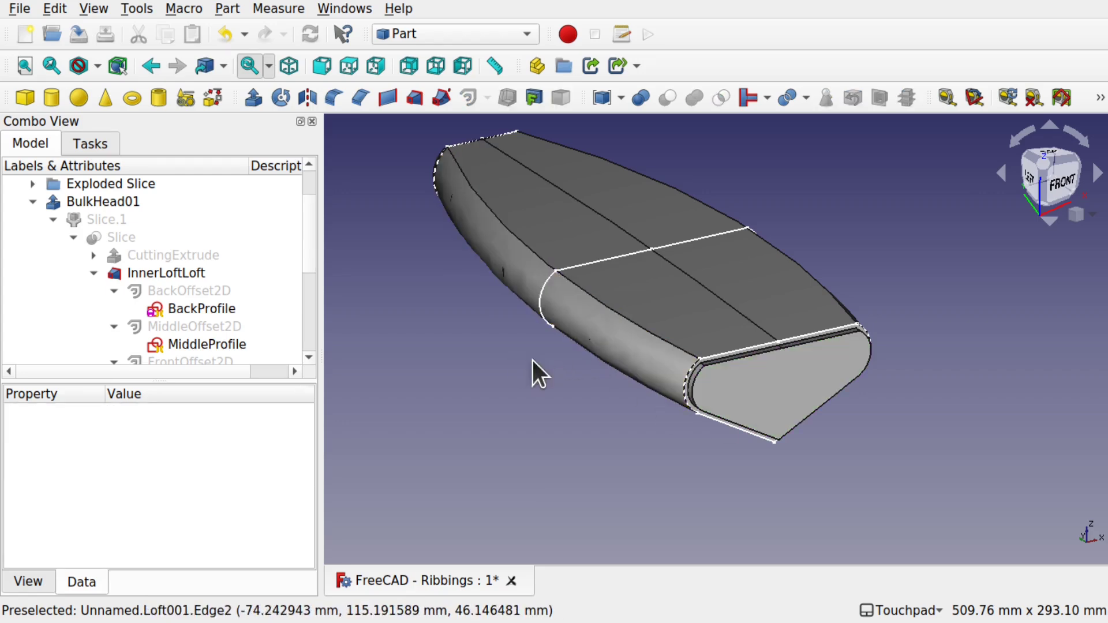
Rename the Loft001 object to OuterLoft
scroll(311, 263, "down", 1)
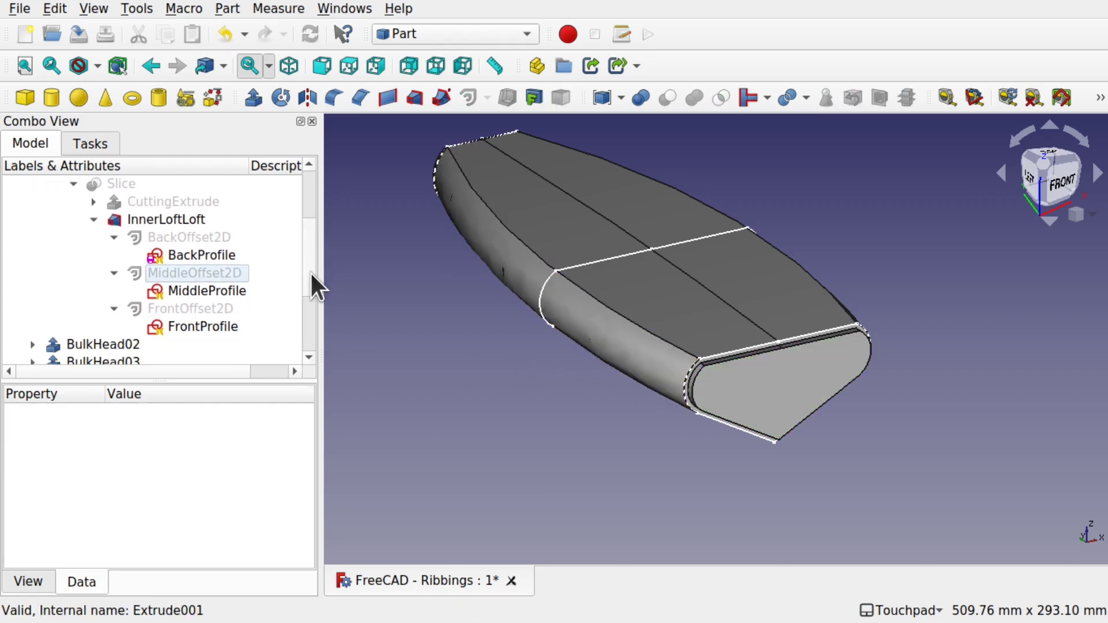
scroll(310, 271, "down", 2)
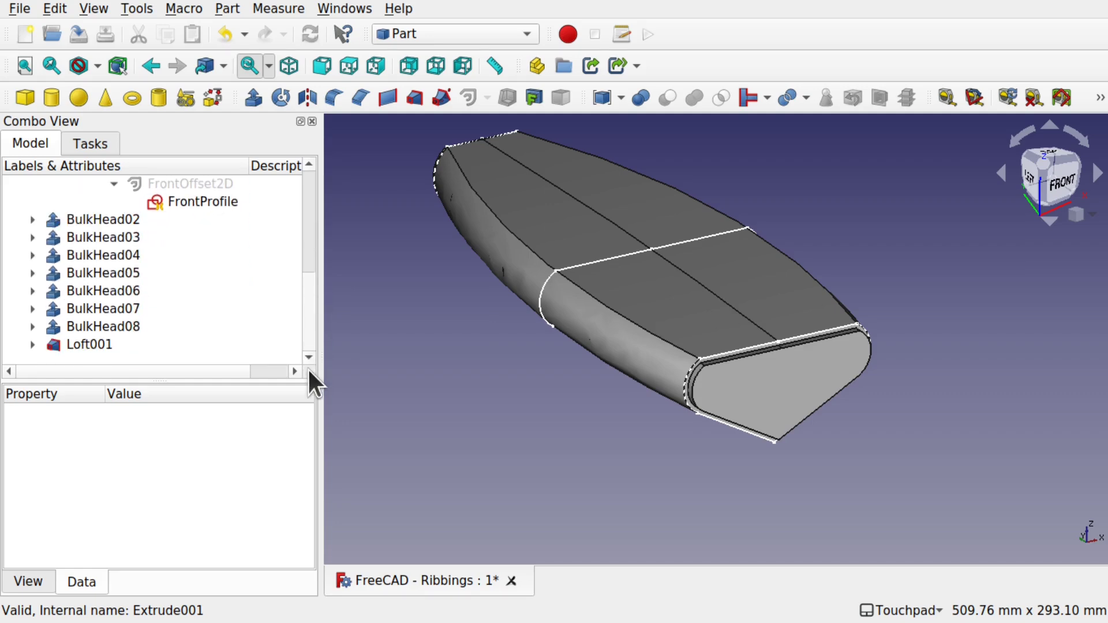
left_click(89, 345)
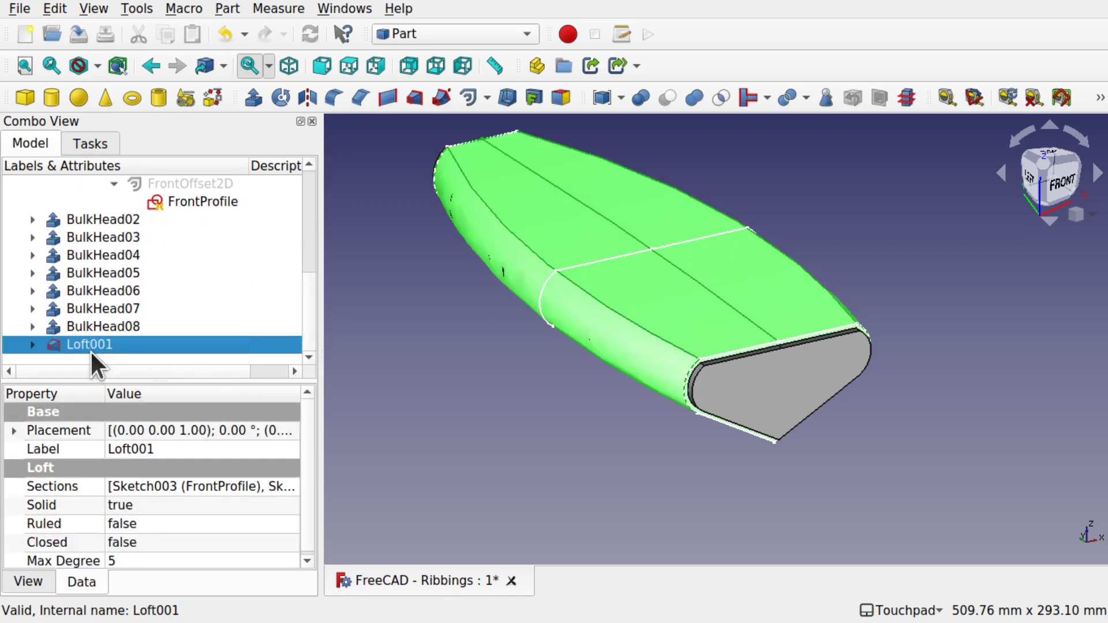
right_click(90, 350)
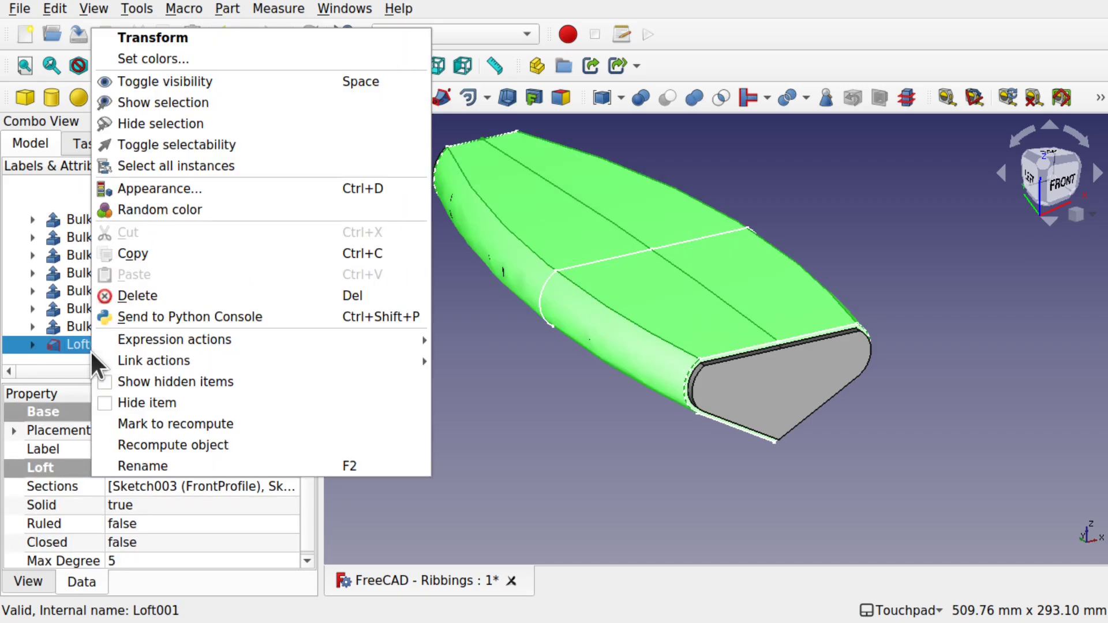
left_click(145, 468)
key("Home")
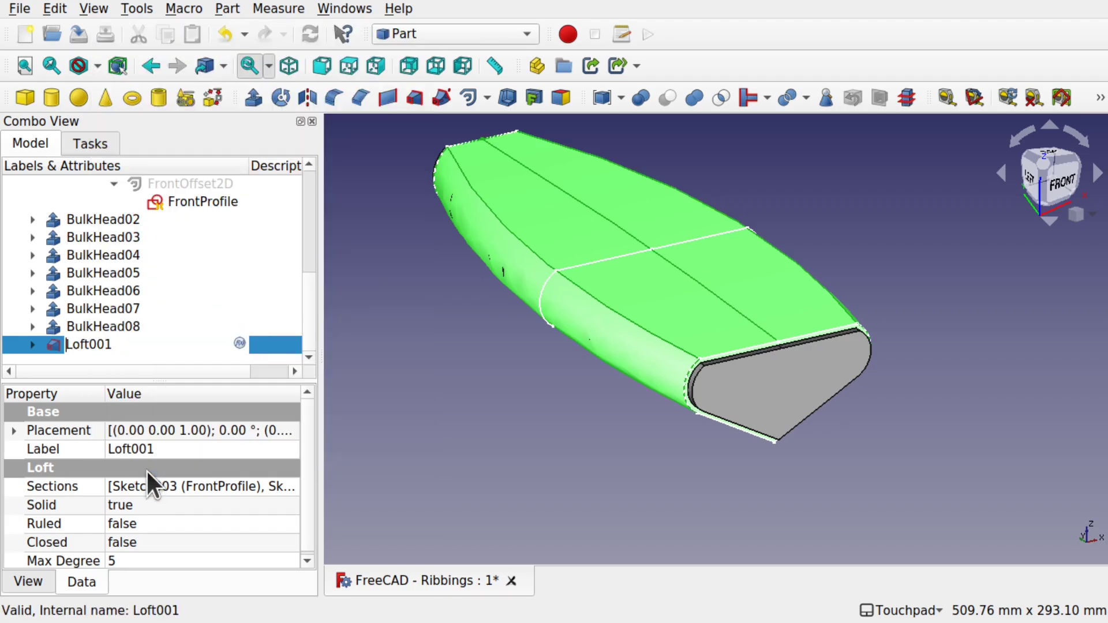
type("Outer")
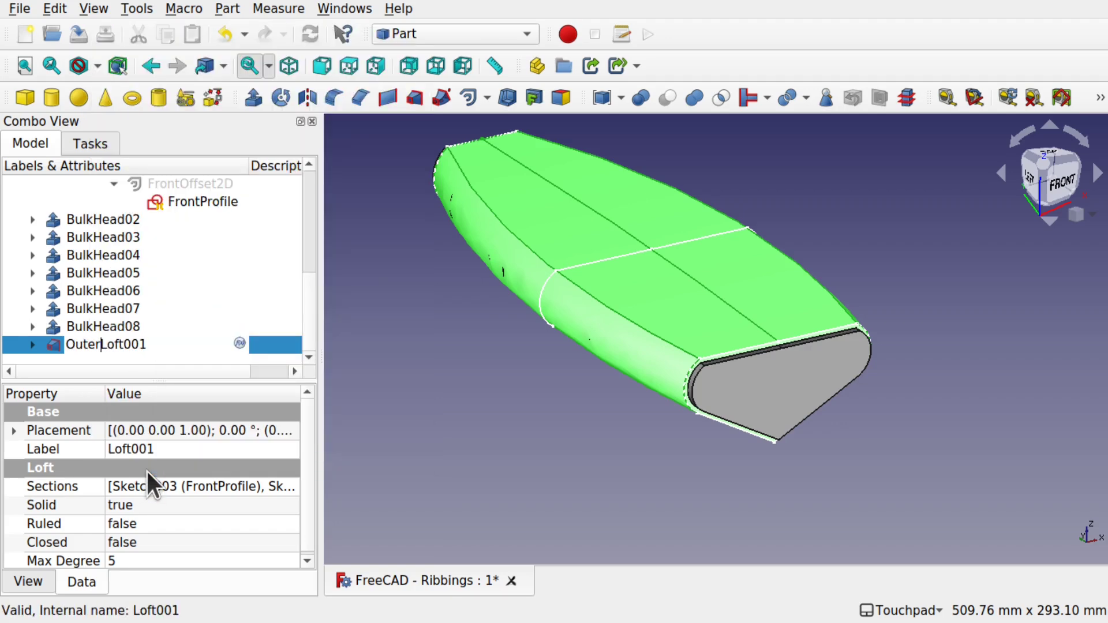
key("End")
key("BackSpace")
key("Return")
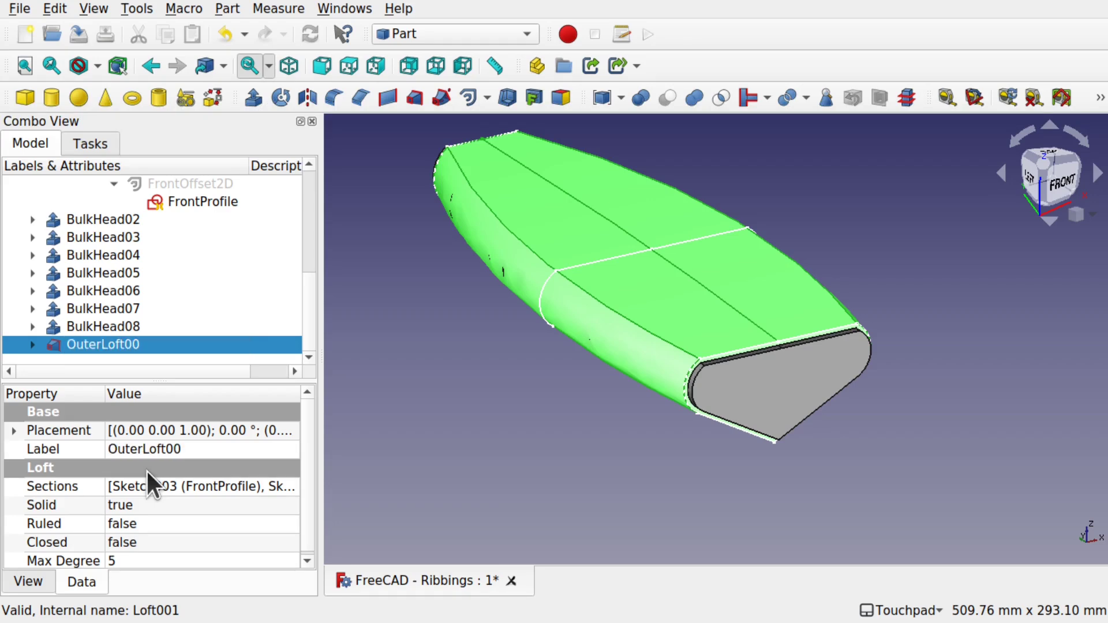
right_click(127, 342)
left_click(207, 463)
key("End")
key("BackSpace")
key("BackSpace")
key("Return")
Set the offset value of MiddleOffset2D, under InnerLoftLoft, to -4
left_click_drag(511, 324, 525, 288, "shift")
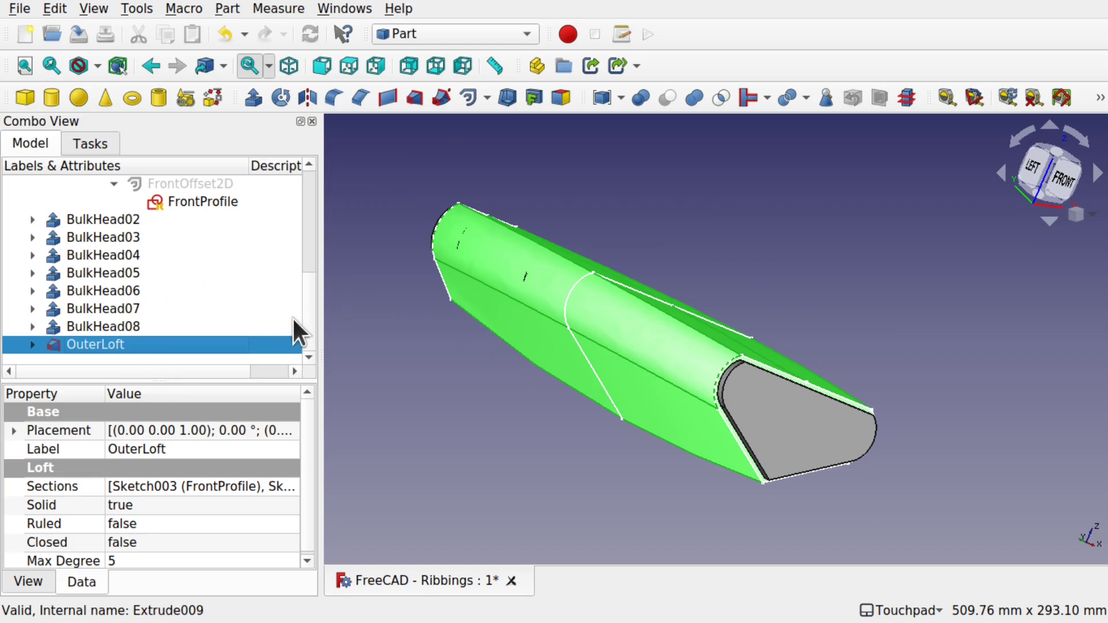
left_click_drag(313, 312, 306, 284)
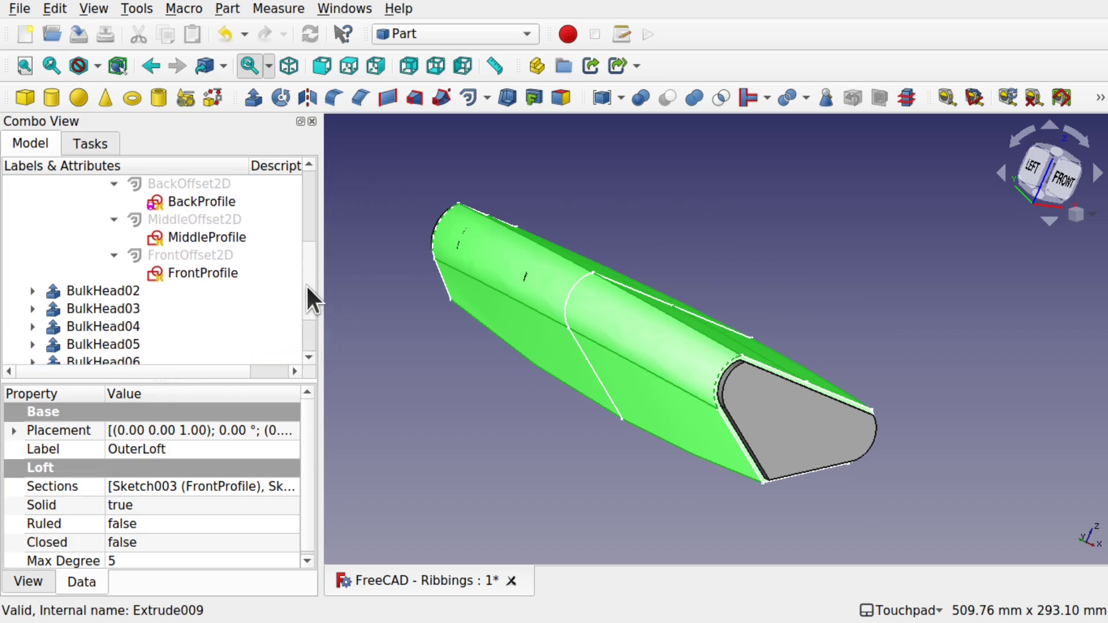
left_click(195, 220)
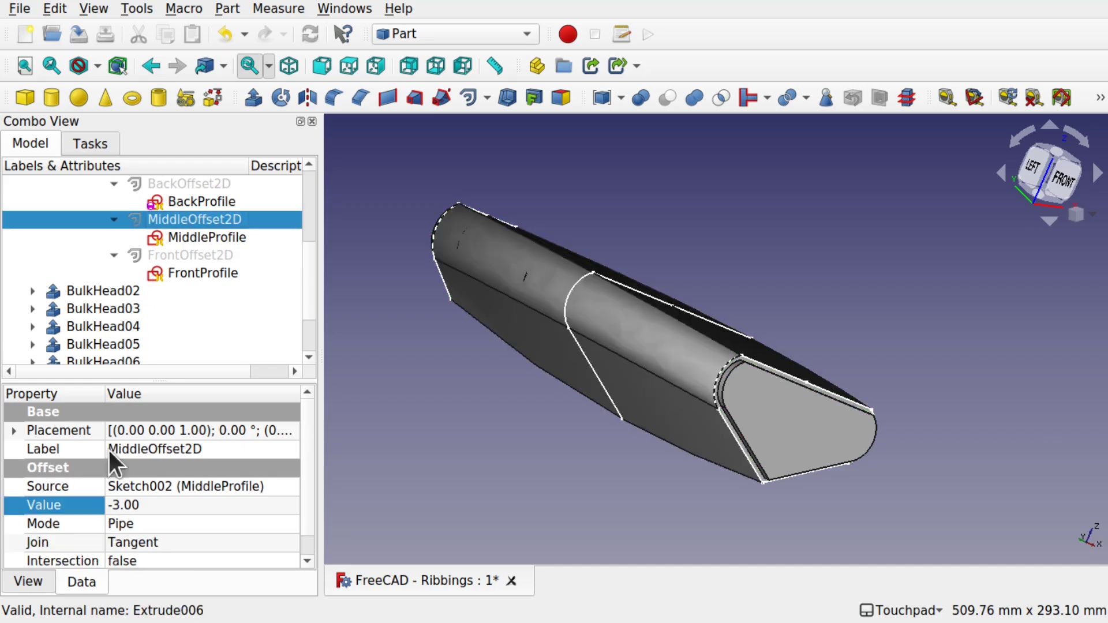
double_click(118, 501)
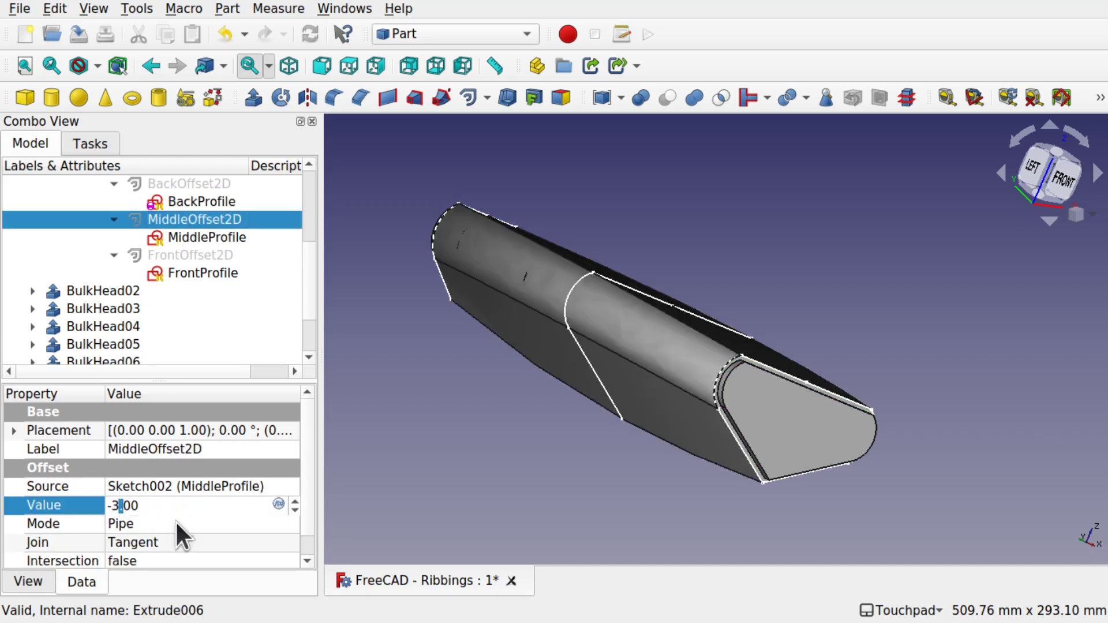
key("Left")
key("BackSpace")
type("4")
key("Return")
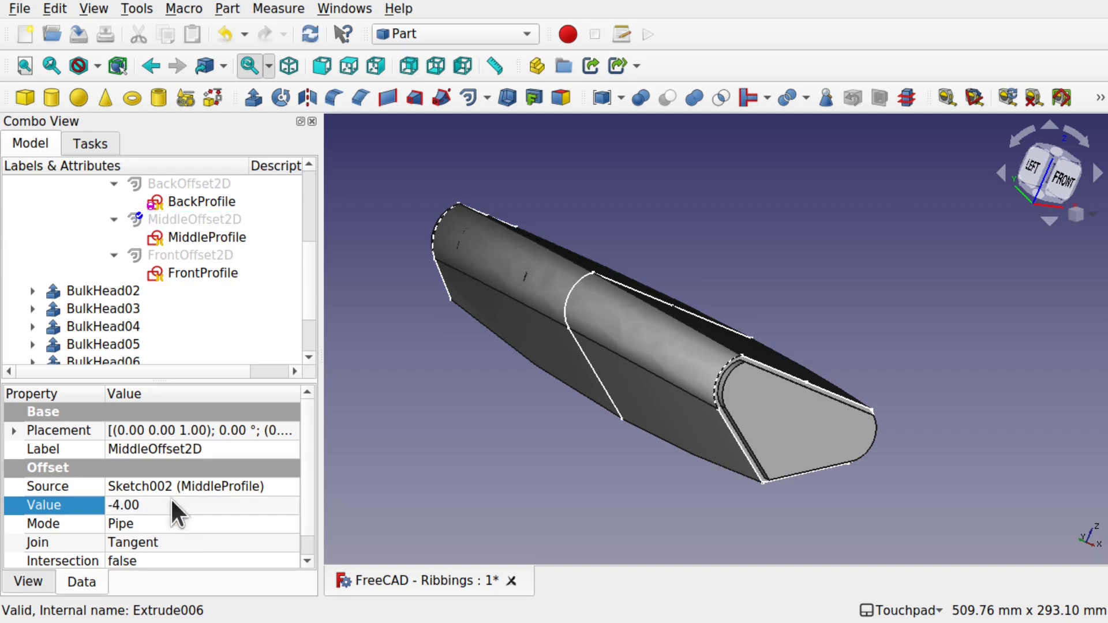
Set the offset value of FrontOffset2D to -4 and clear the selection
left_click(186, 255)
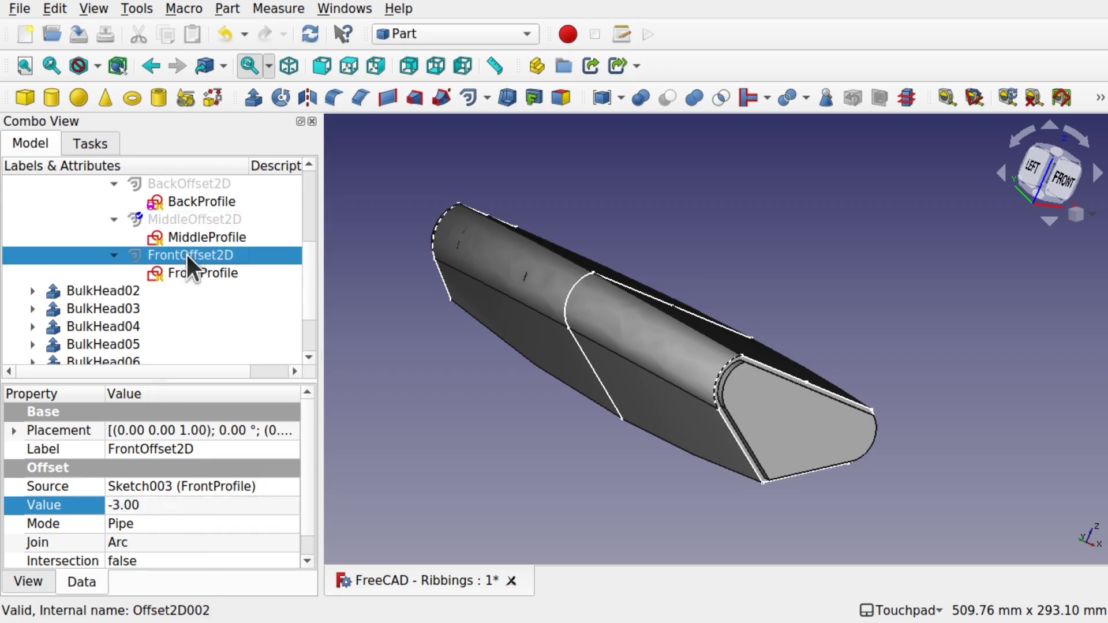
left_click(122, 504)
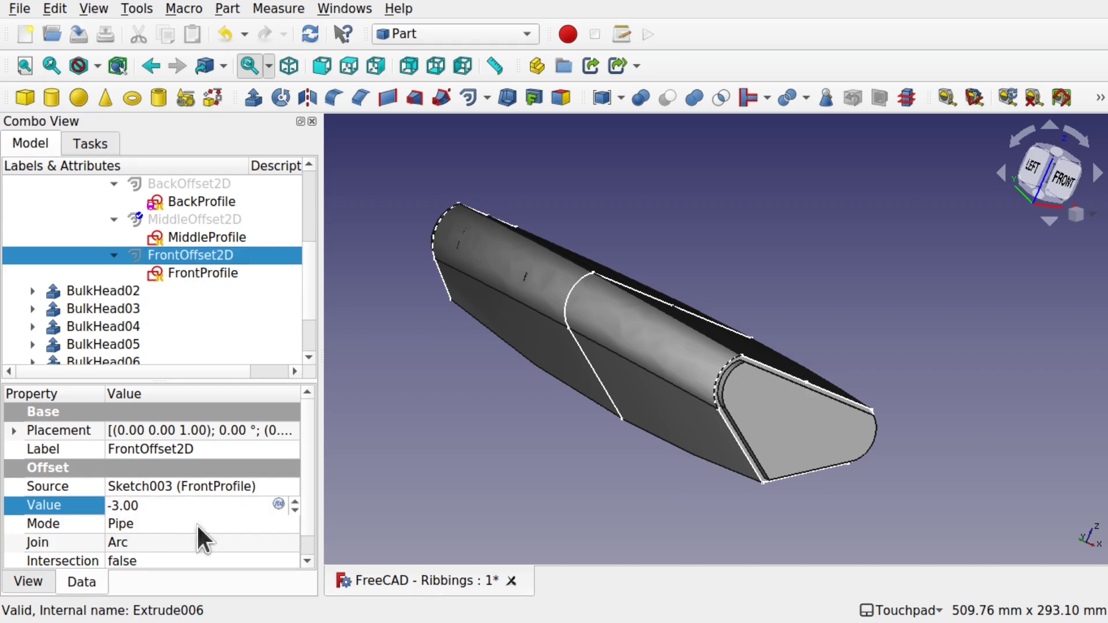
type("4")
key("Return")
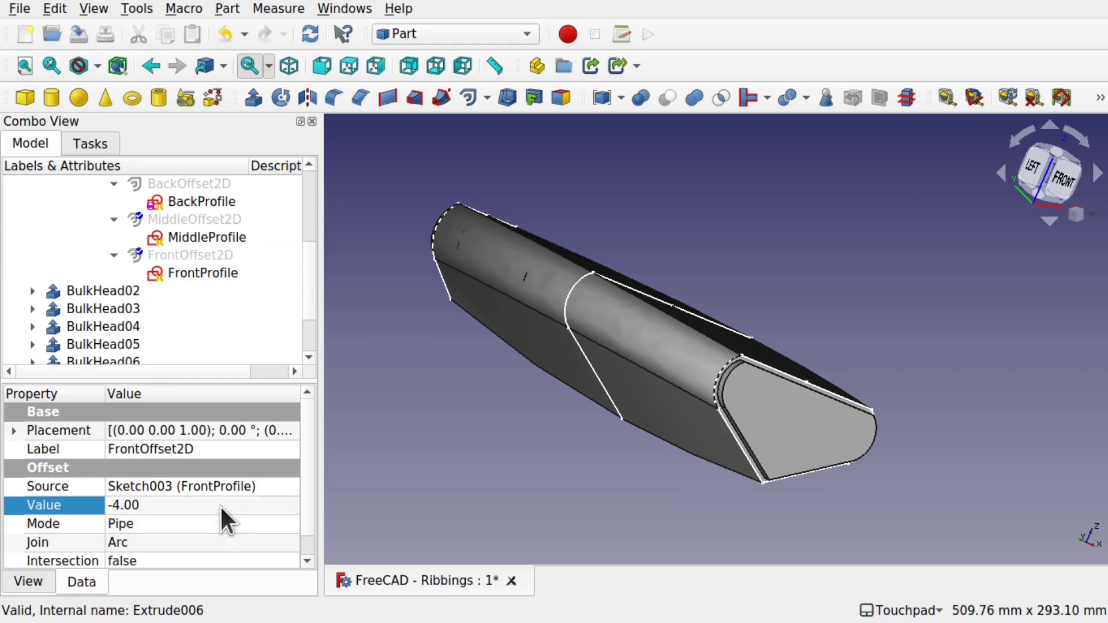
left_click(413, 348)
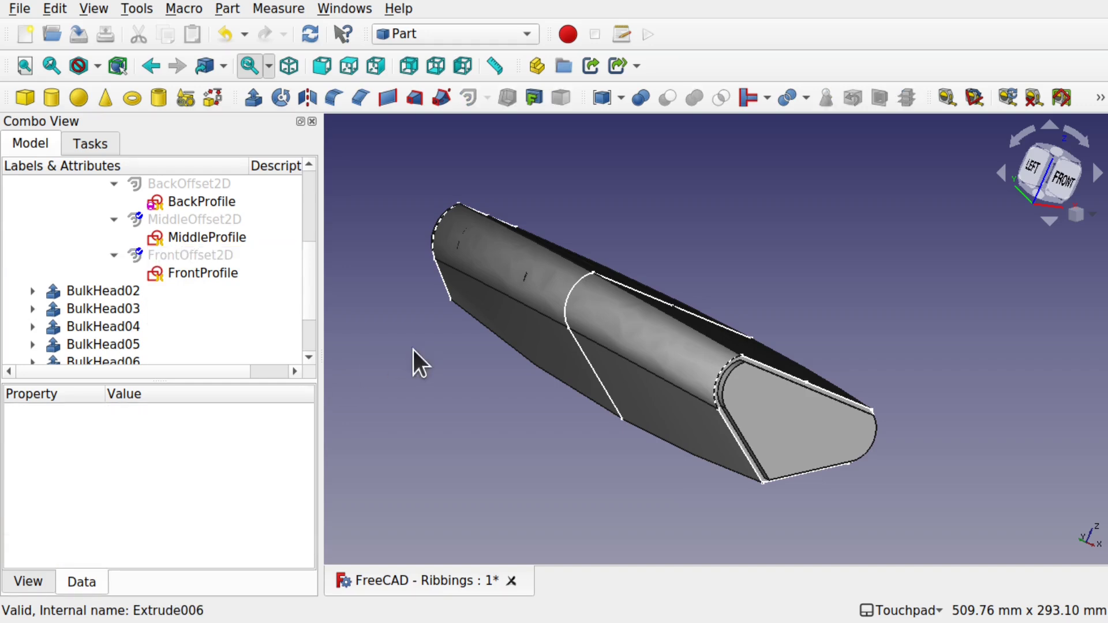
Hide OuterLoft to expose the bulkheads and refresh the document to apply the changed middle and front offsets
left_click(509, 272)
key("space")
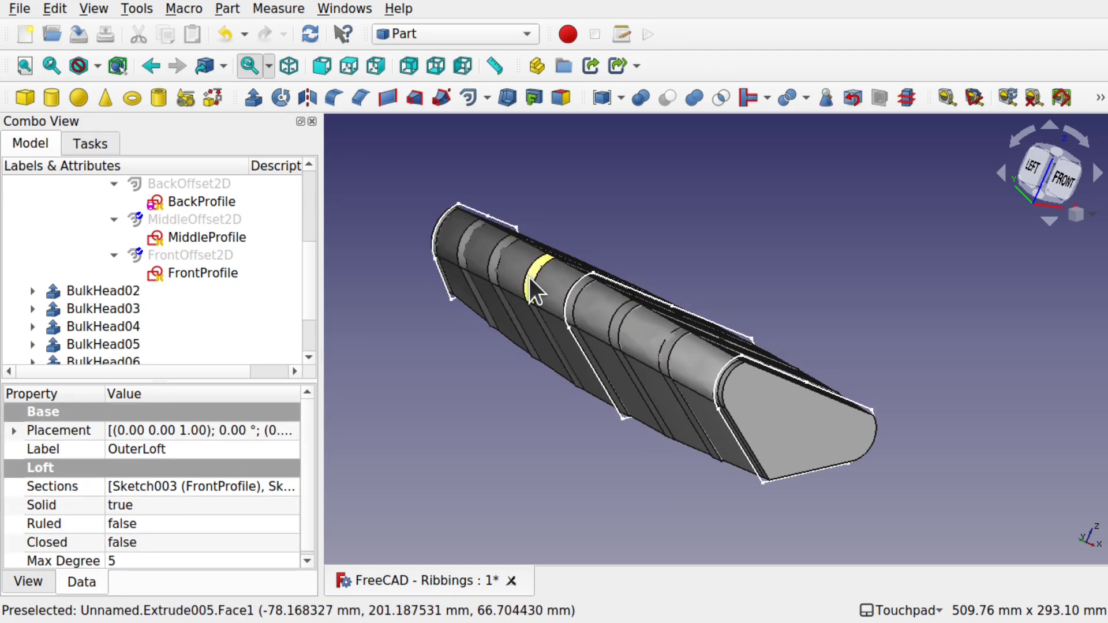
left_click(529, 278)
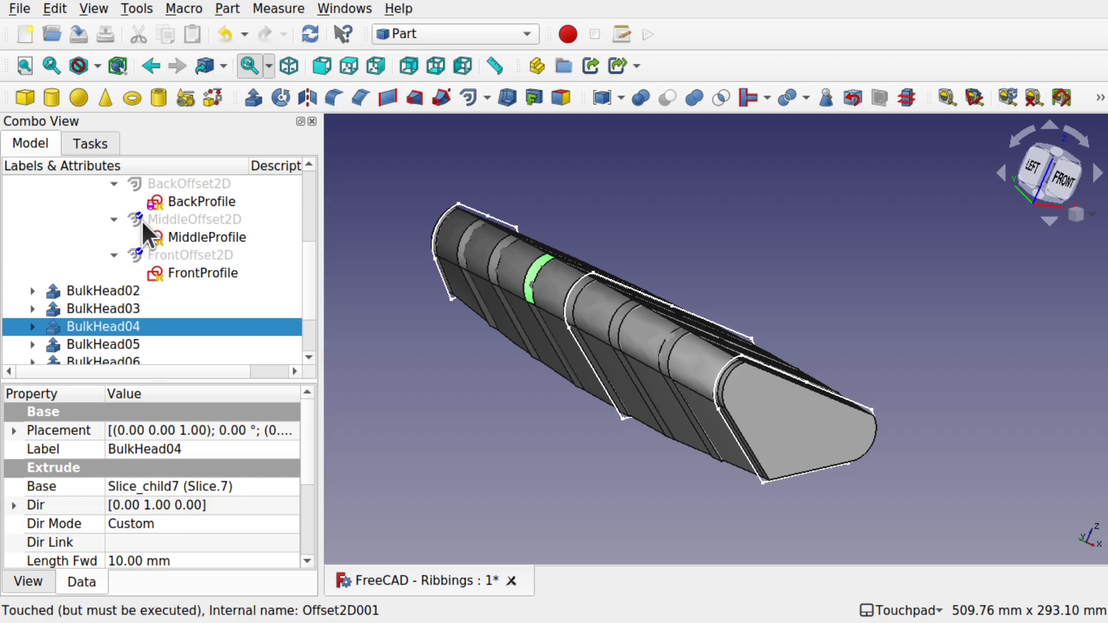
left_click(57, 6)
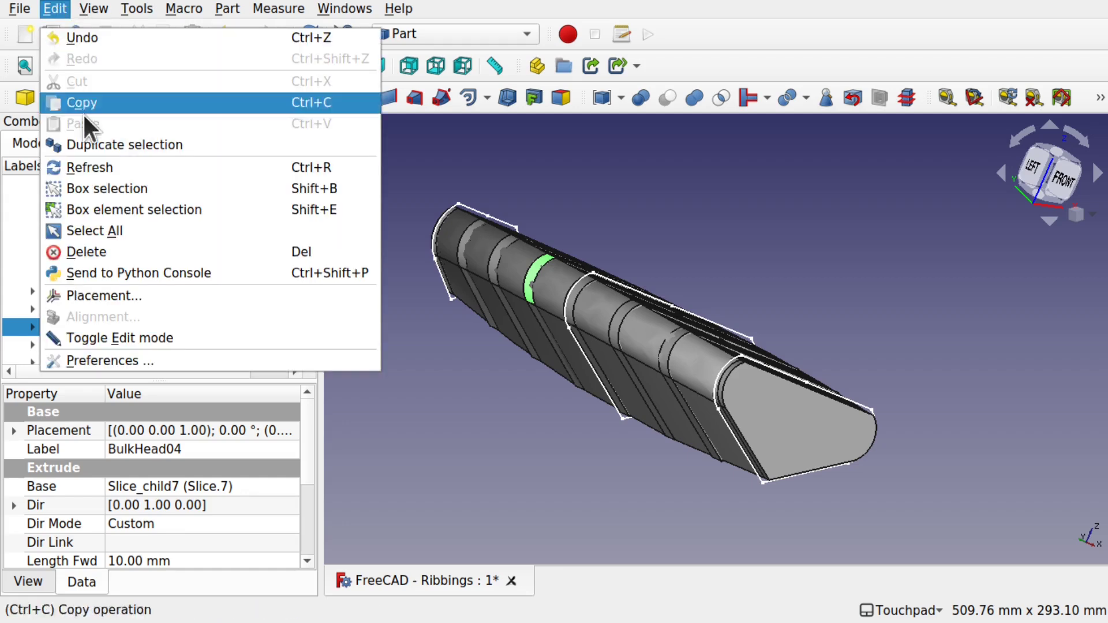
left_click(116, 162)
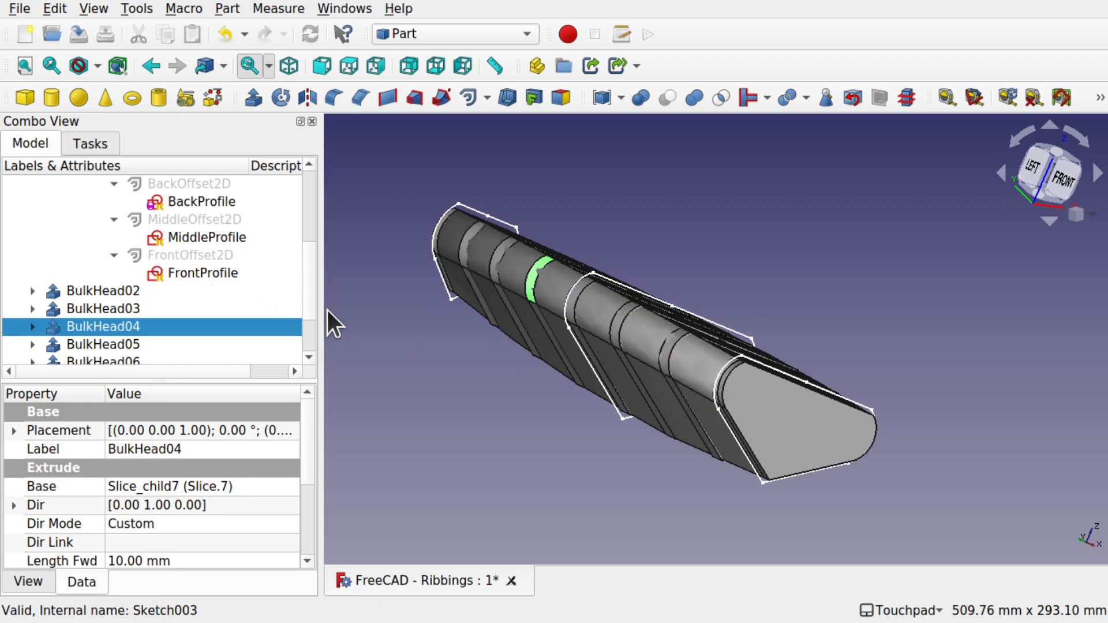
Show OuterLoft again and clear the selection
scroll(309, 291, "down", 2)
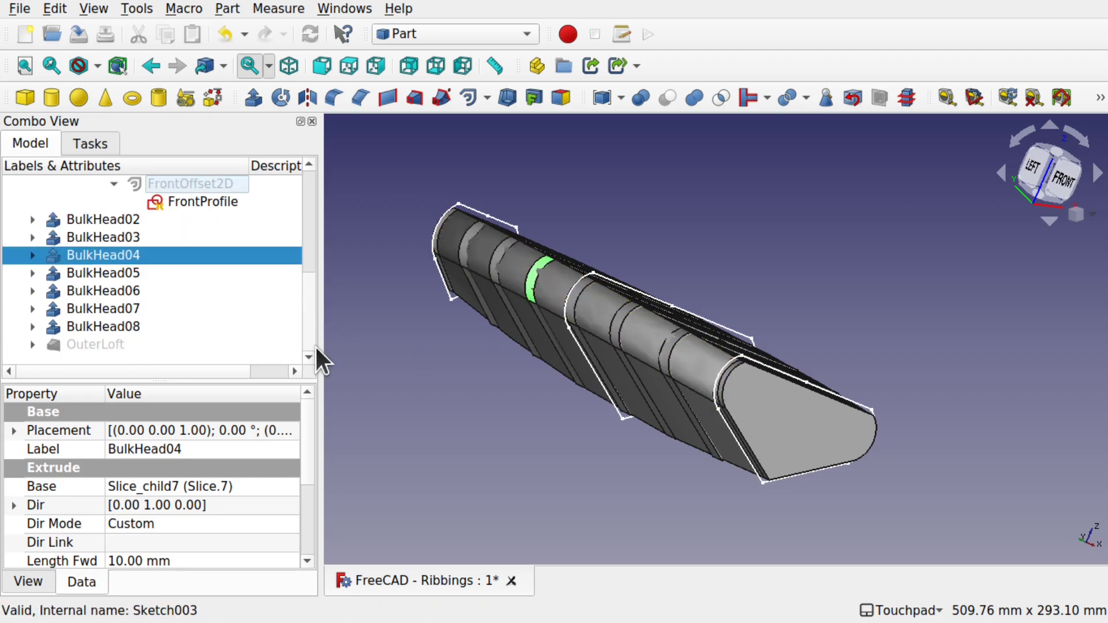
left_click(106, 344)
key("space")
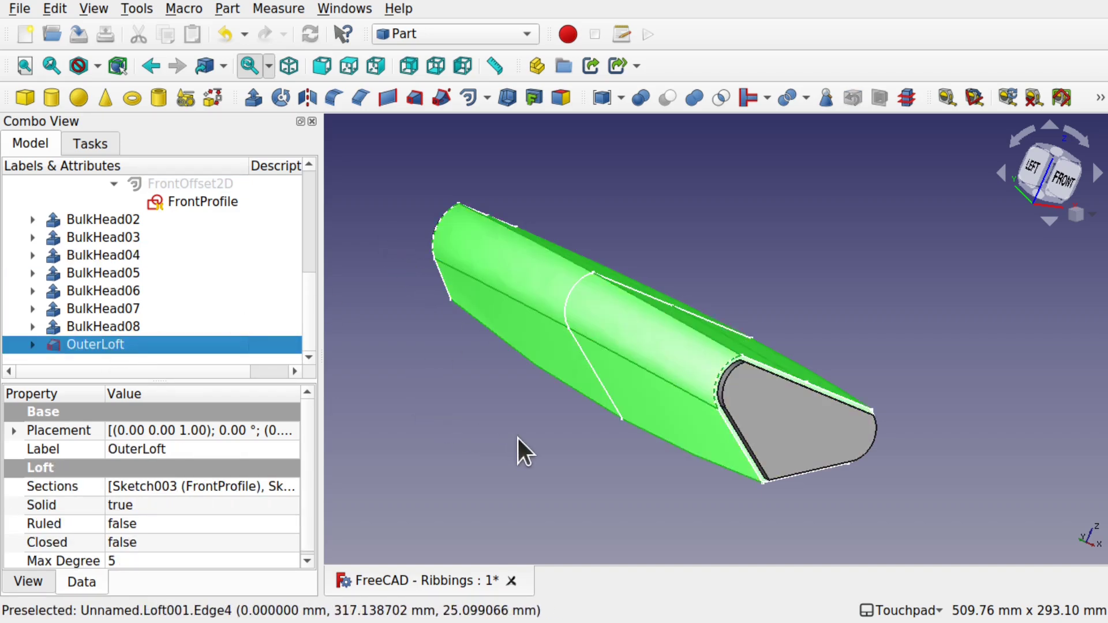
left_click(369, 307)
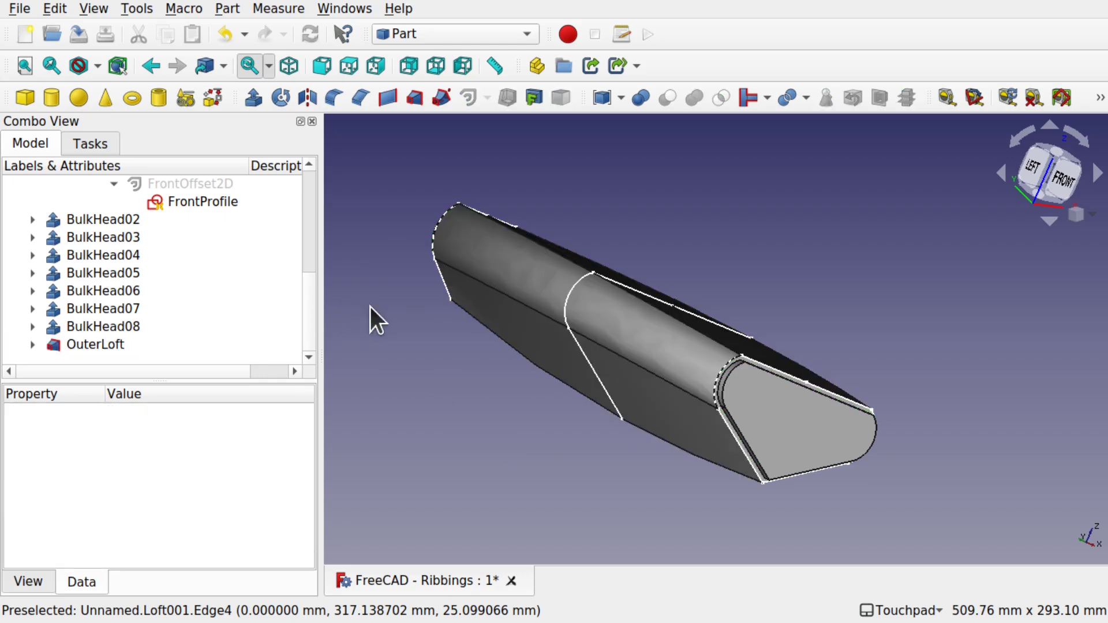
Subtract InnerLoftLoft from OuterLoft with a Boolean Cut to hollow out the hull
left_click(88, 339)
left_click_drag(306, 331, 309, 252)
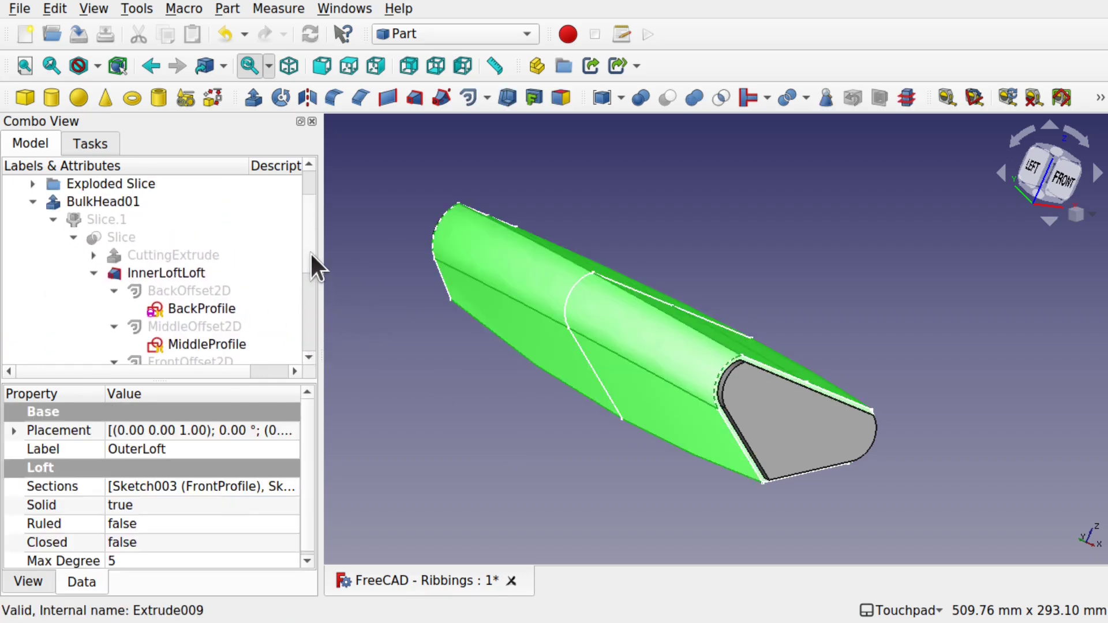
left_click(178, 274)
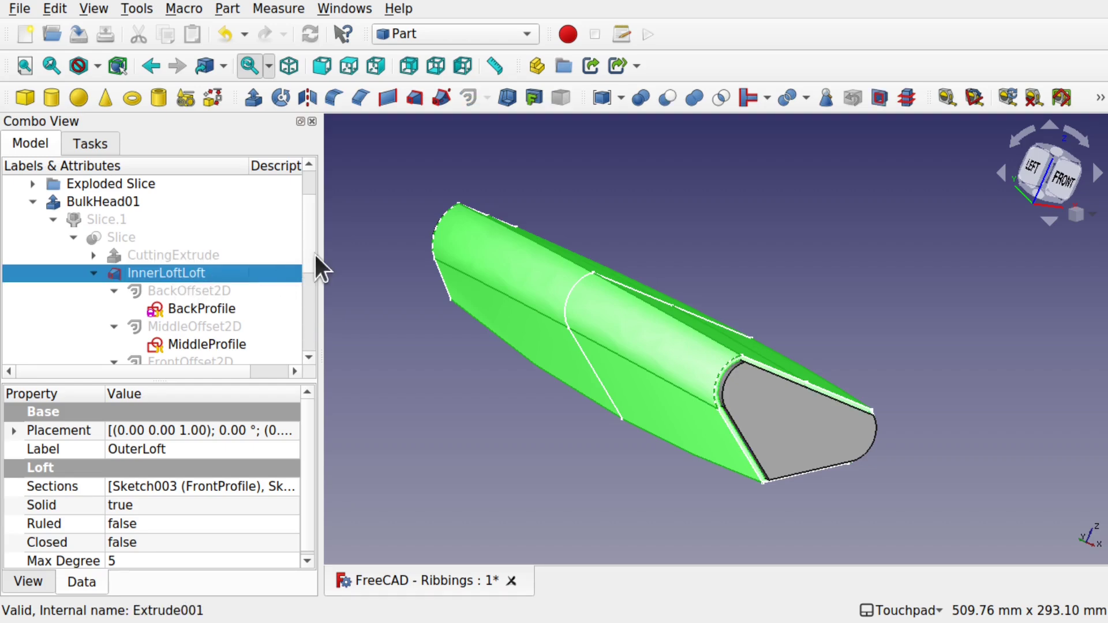
left_click(229, 8)
mouse_move(386, 316)
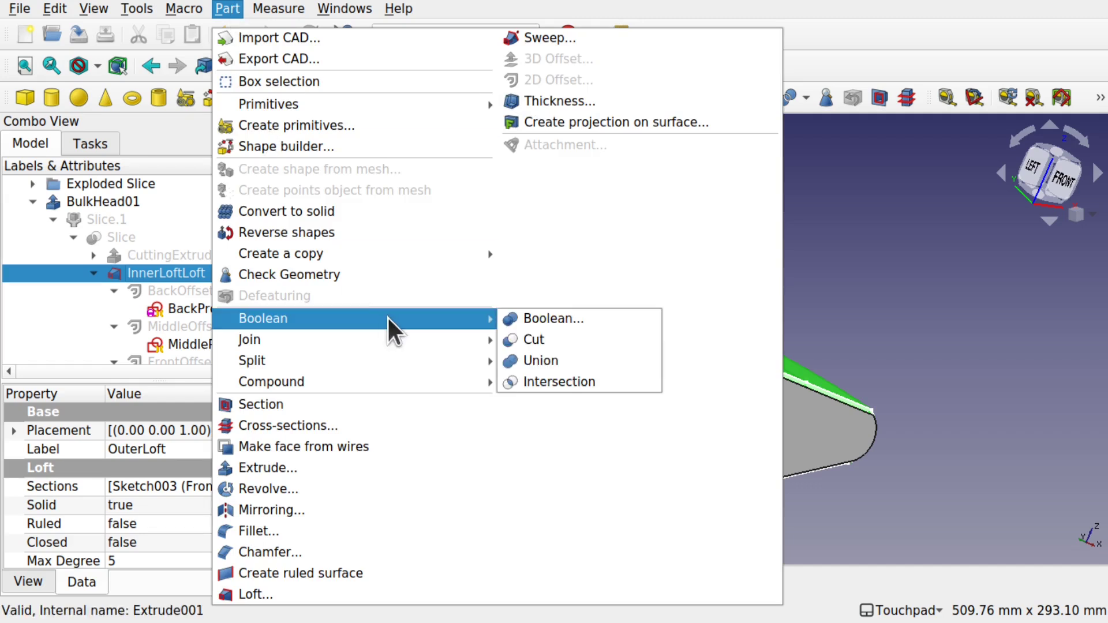
left_click(584, 339)
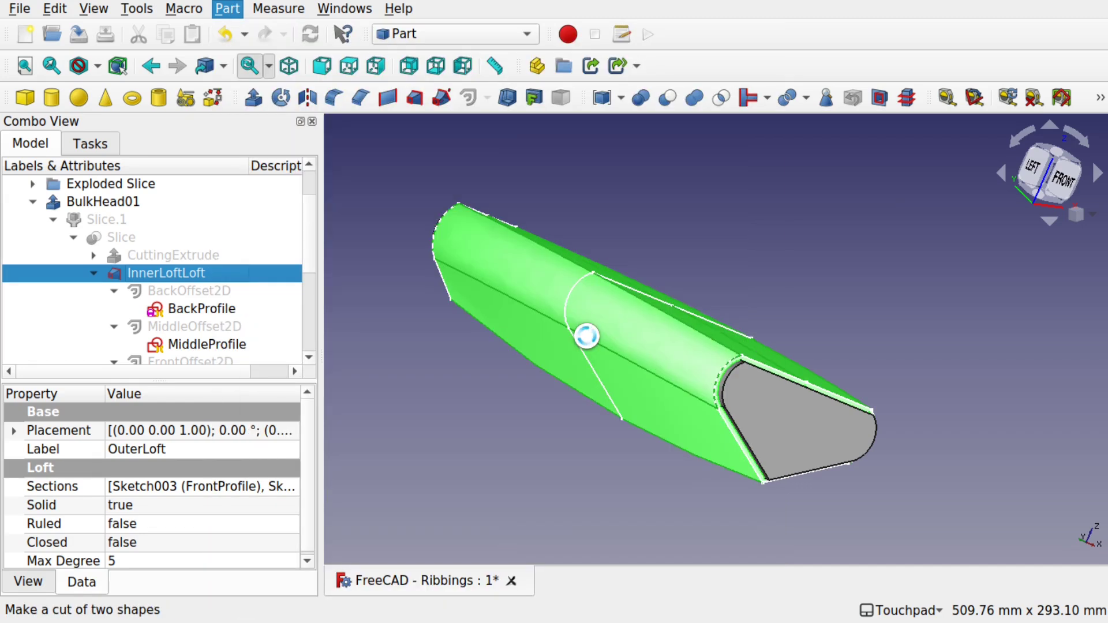
left_click(553, 456)
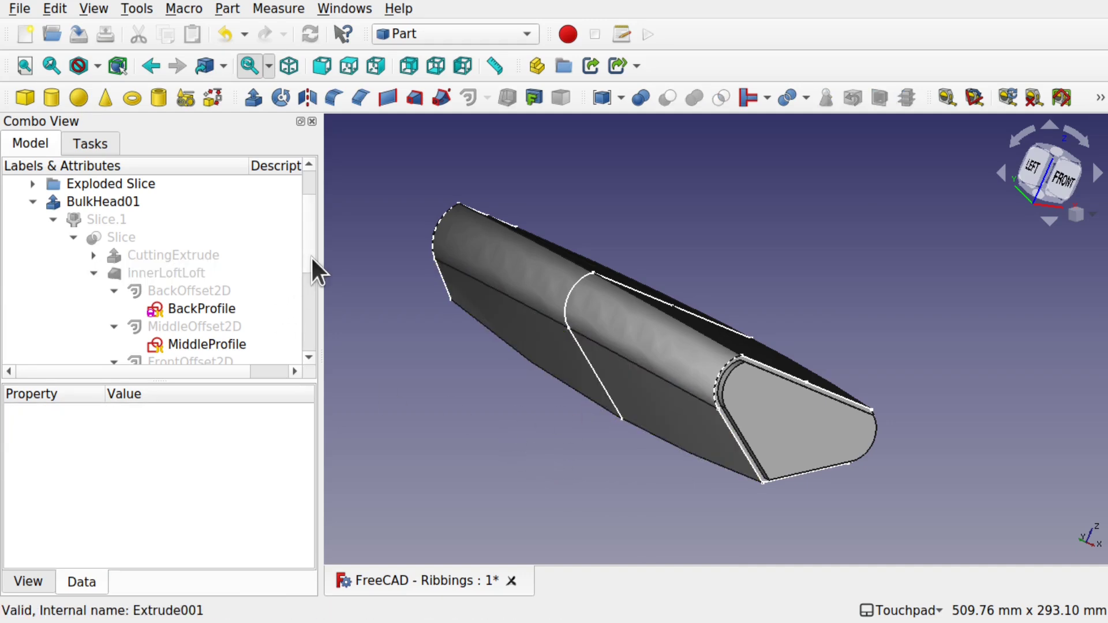
Hide the bulkheads BulkHead02 through BulkHead08
scroll(307, 253, "down", 4)
left_click(106, 224)
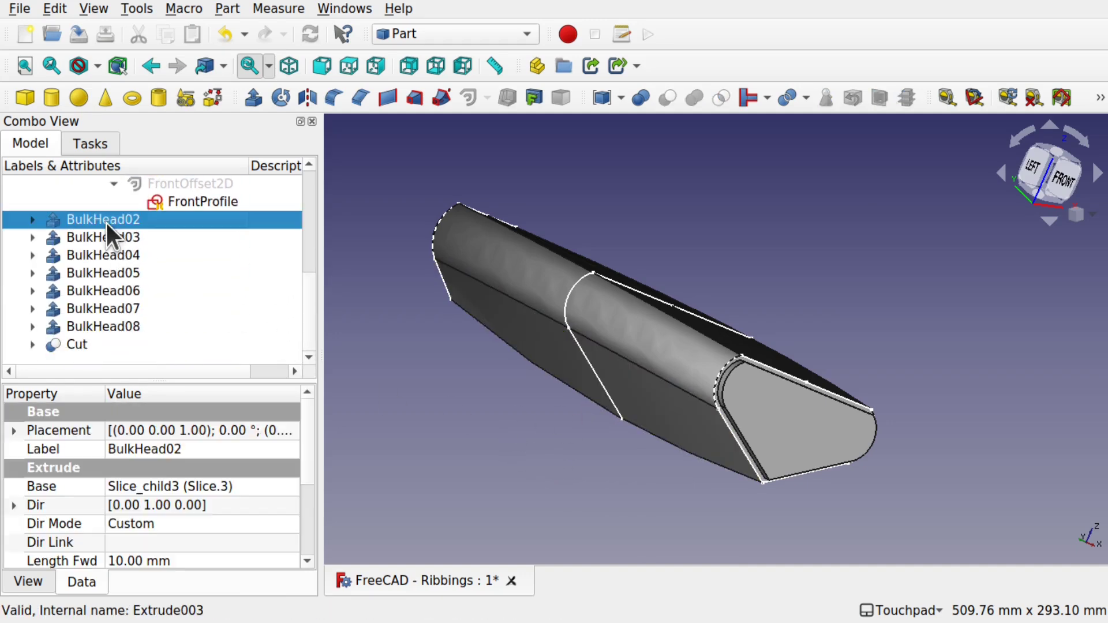
left_click(118, 324, "shift")
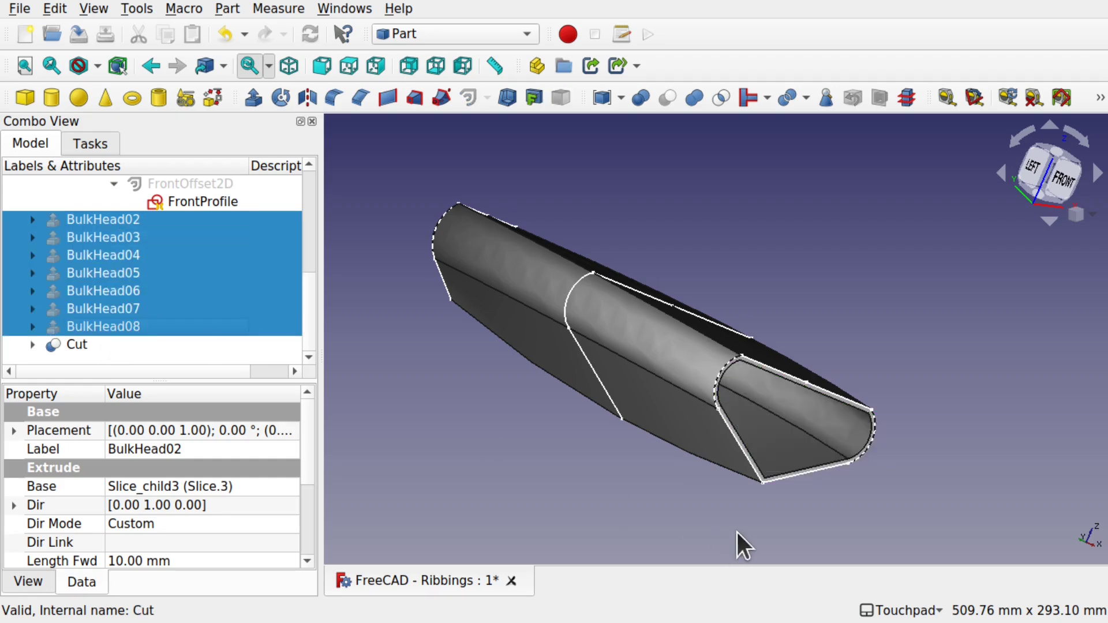
Hide the remaining bulkhead at the rear end of the hull, leaving only the hollow cut shell and its profiles
left_click_drag(813, 483, 706, 450, "shift")
left_click_drag(625, 317, 794, 514, "shift")
left_click_drag(643, 367, 737, 423, "shift")
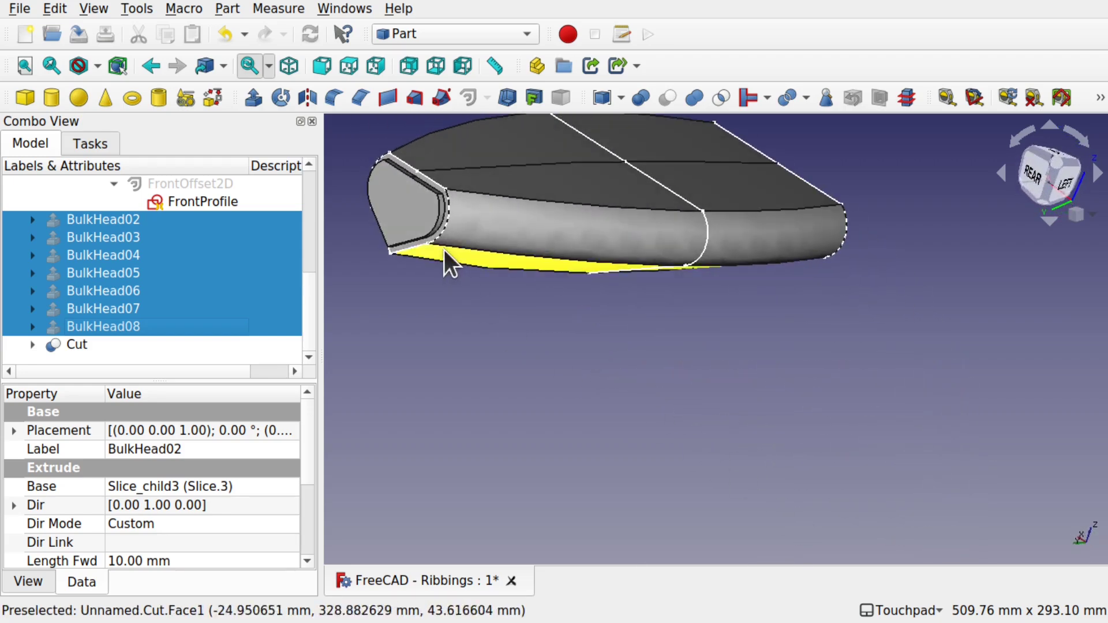
left_click(406, 221)
key("space")
left_click_drag(642, 261, 663, 369, "shift")
left_click_drag(584, 354, 584, 389, "shift")
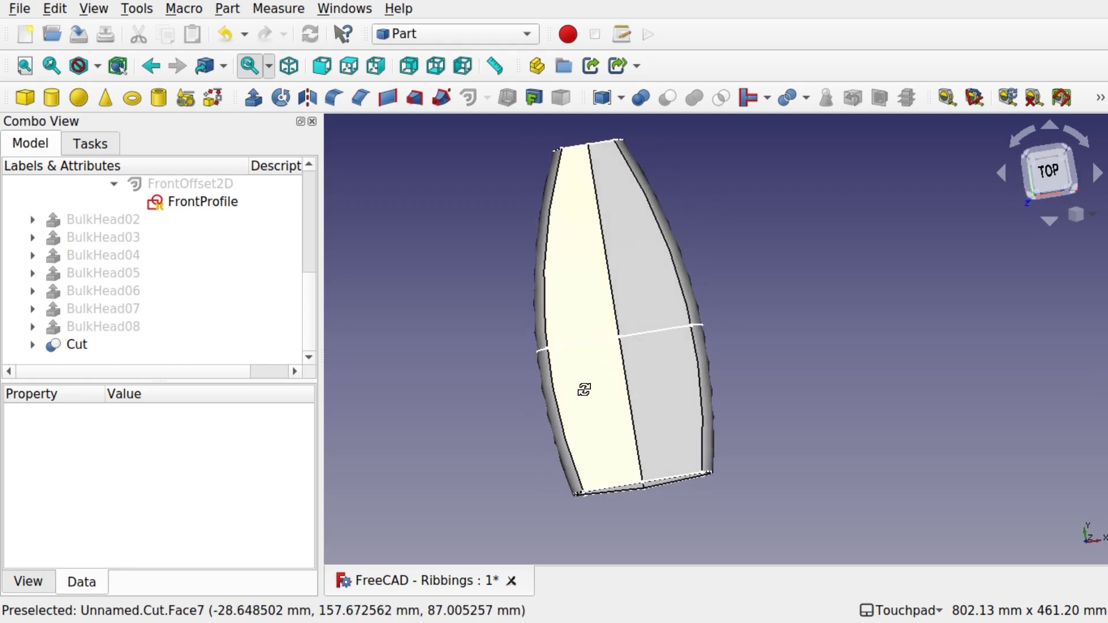
Start a new sketch on the XY plane with zero offset in the Sketcher workbench, viewing the hull from above
left_click(1049, 172)
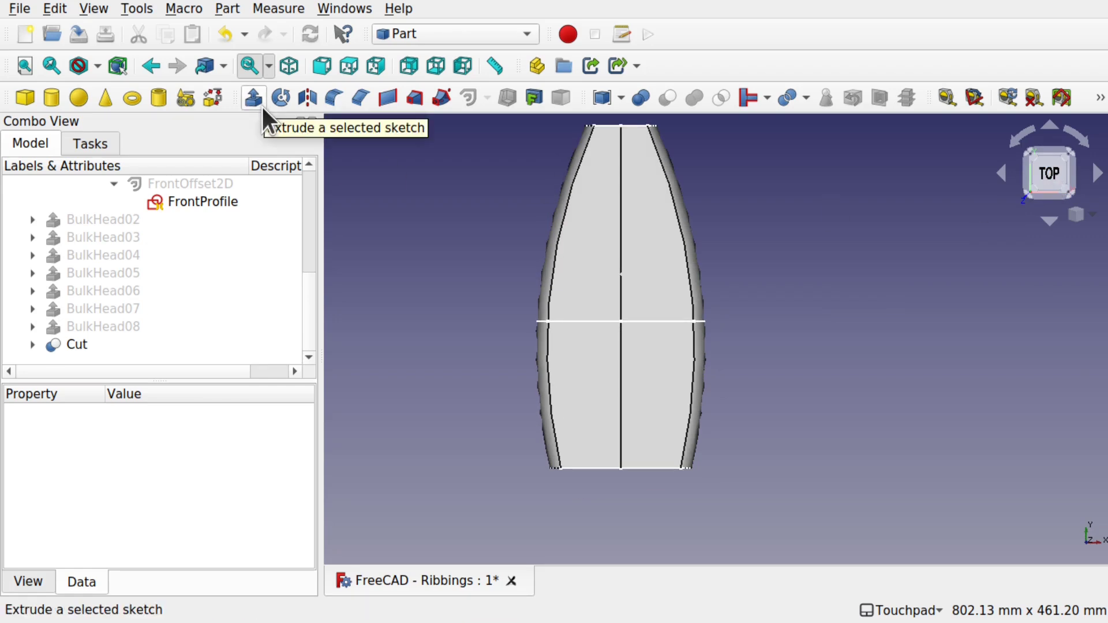
left_click(459, 34)
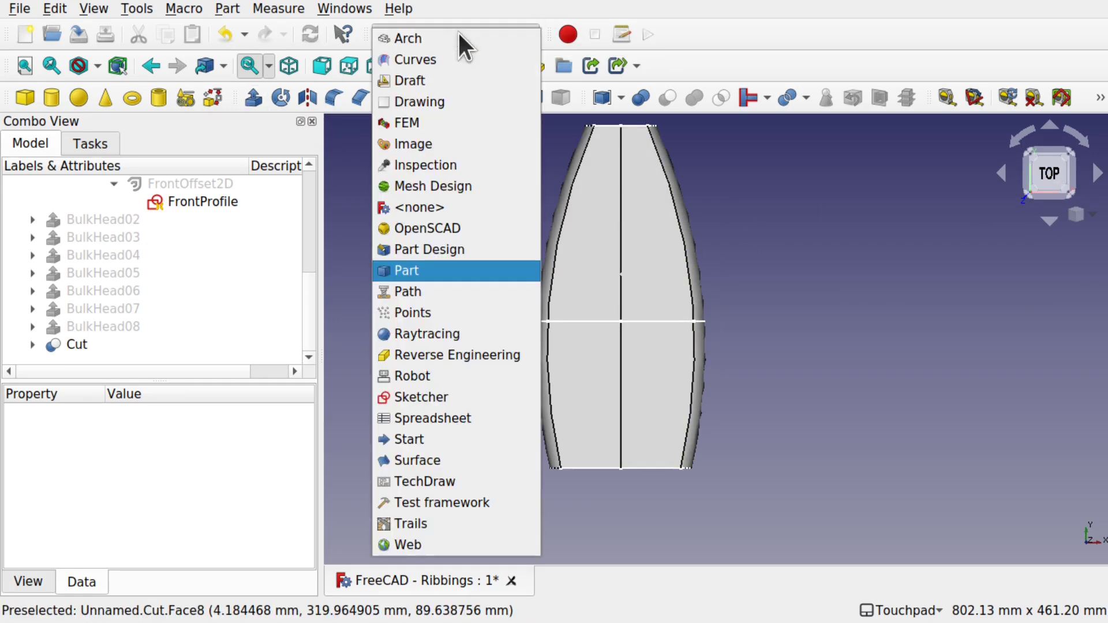
left_click(469, 390)
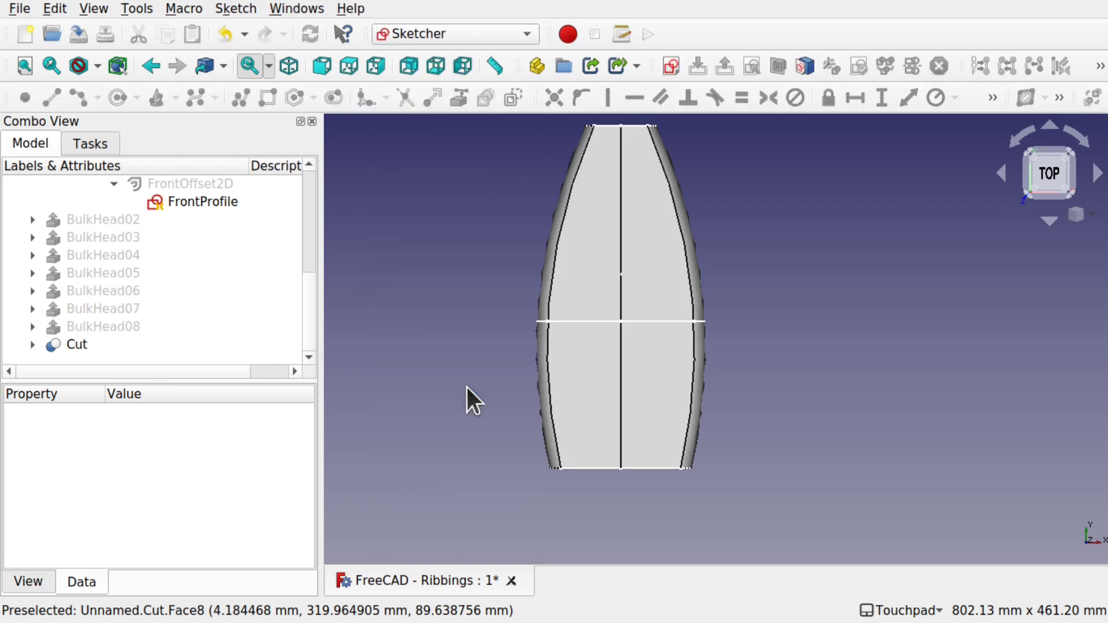
left_click(671, 67)
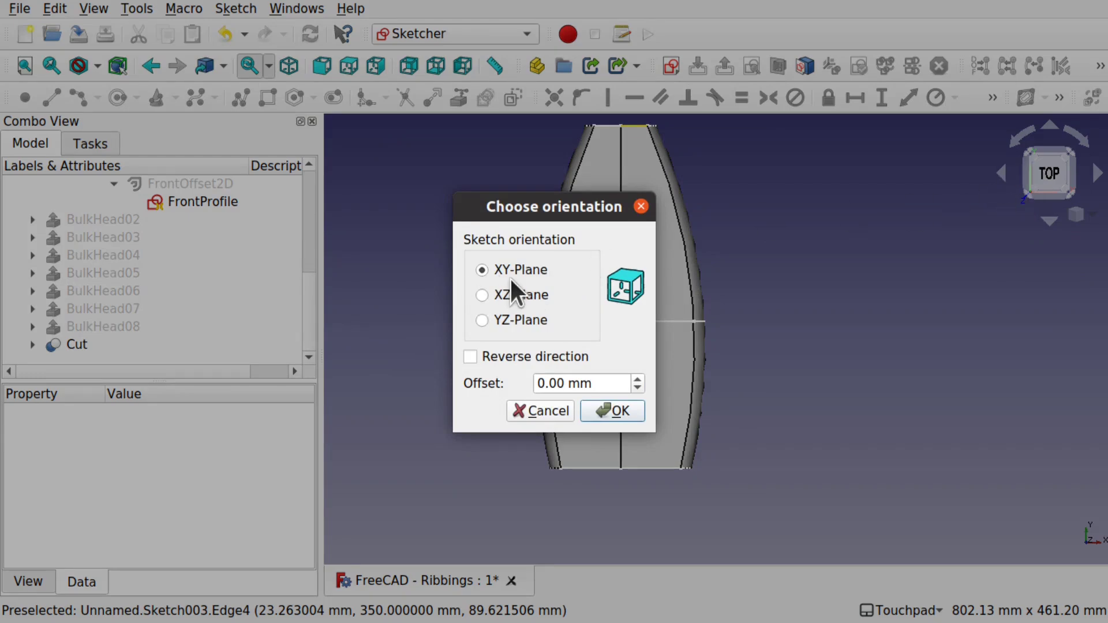
left_click(609, 404)
Set the new sketch's placement position to z = 96 mm, raising its plane above the hull
mouse_move(693, 341)
left_mouse_down("alt")
mouse_move(681, 312)
mouse_move(691, 254)
mouse_move(672, 370)
mouse_move(681, 265)
mouse_move(645, 354)
mouse_move(657, 371)
mouse_move(687, 279)
mouse_move(650, 344)
mouse_move(624, 364)
mouse_move(613, 414)
left_mouse_up("alt")
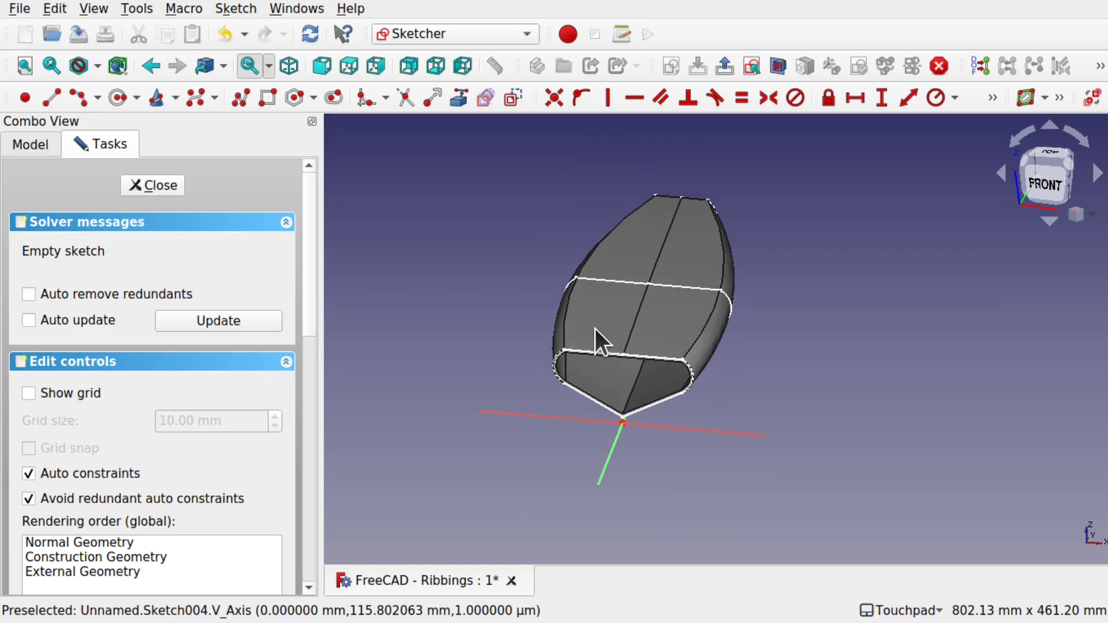
left_click_drag(652, 213, 708, 298, "alt")
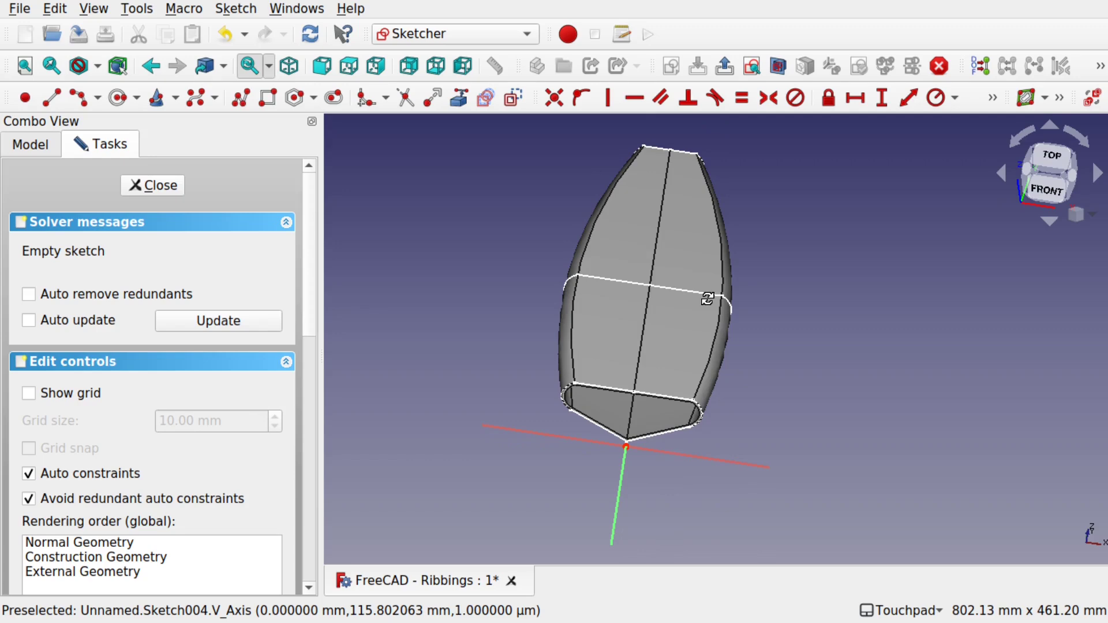
left_click_drag(708, 298, 681, 341, "alt")
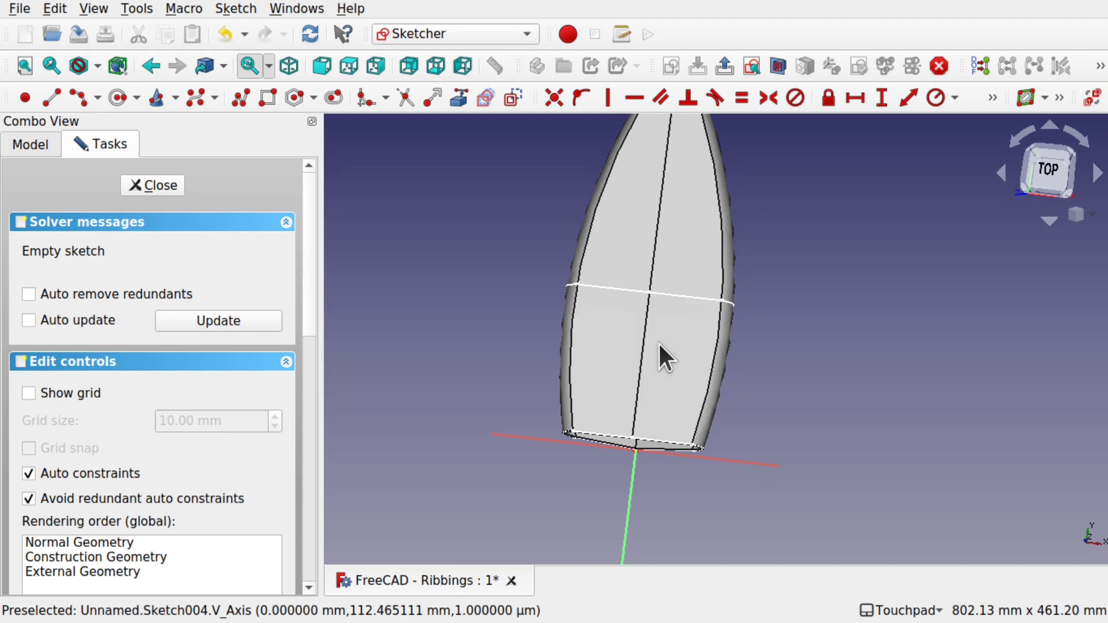
left_click_drag(658, 342, 681, 241, "alt")
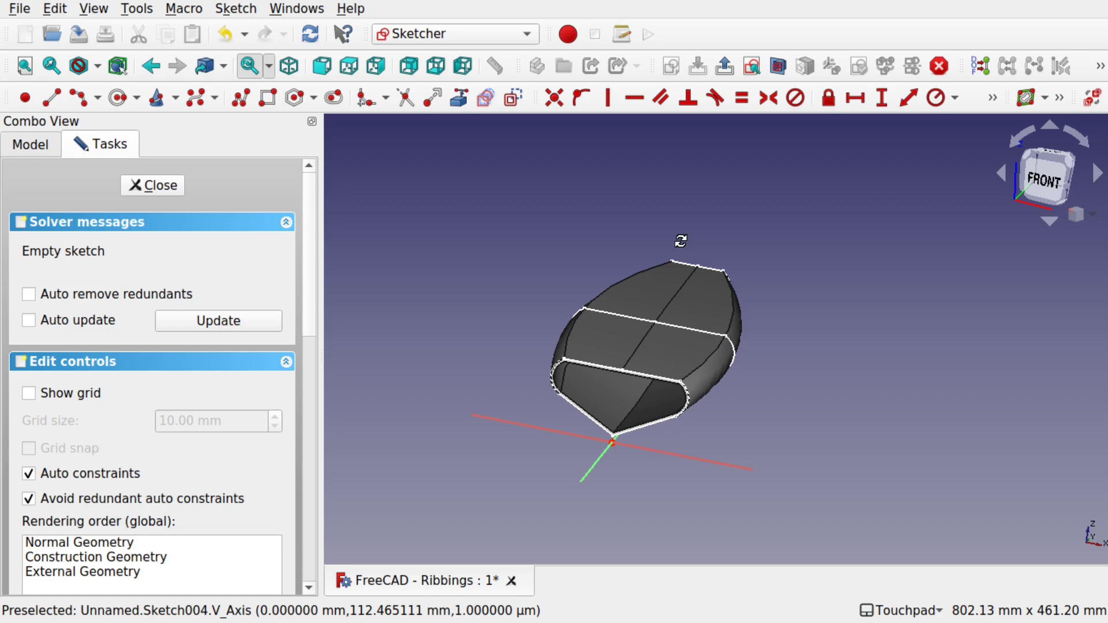
middle_click_drag(681, 241, 668, 383)
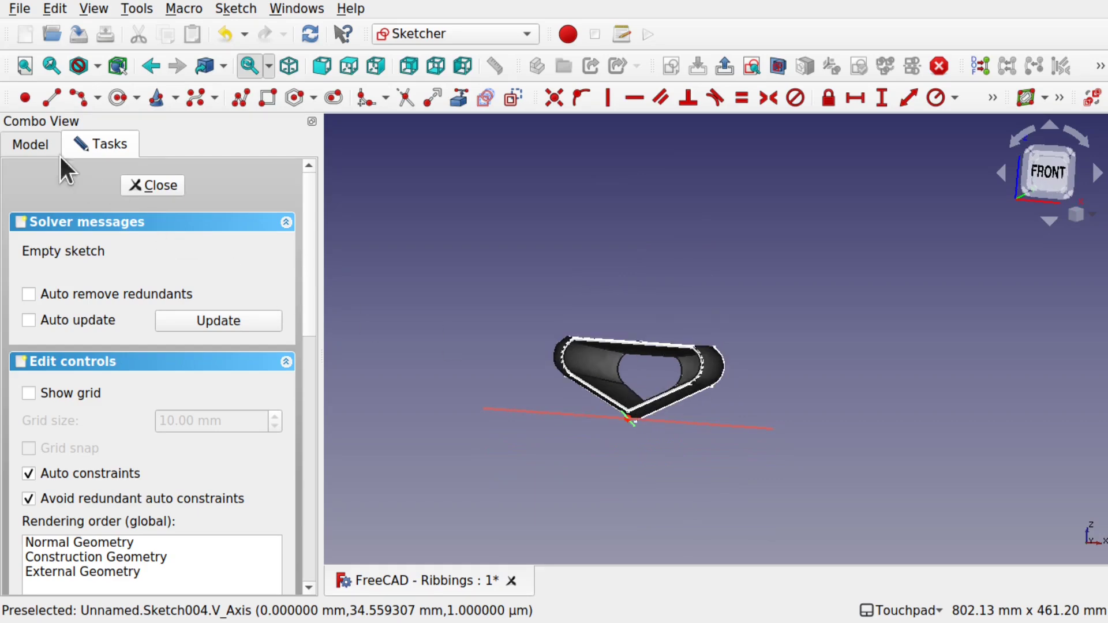
left_click(32, 144)
scroll(306, 315, "down", 1)
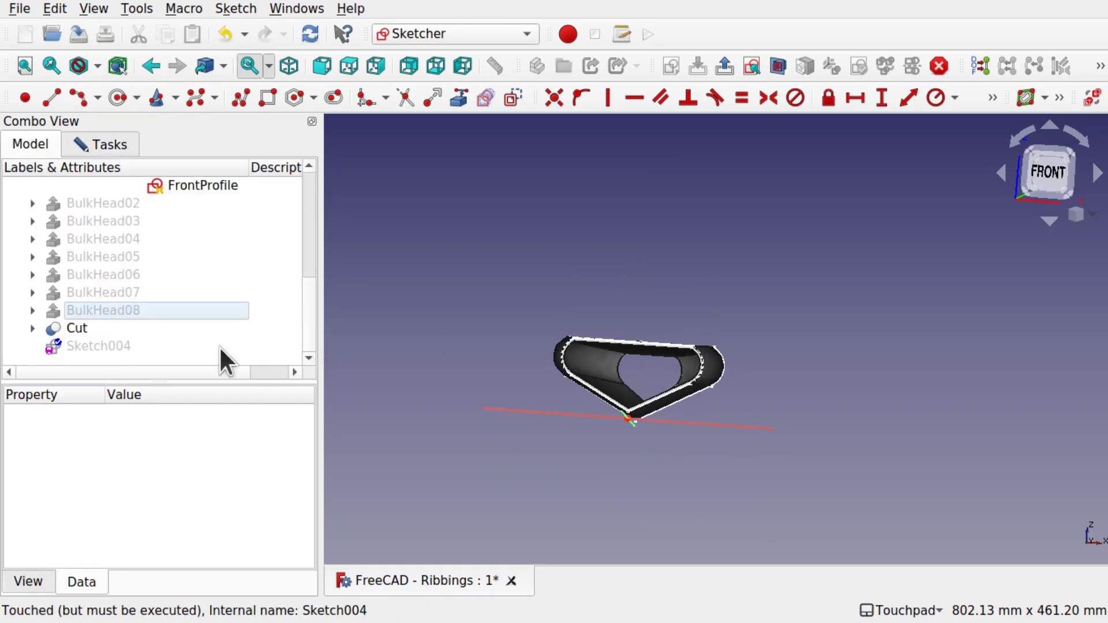
left_click(99, 346)
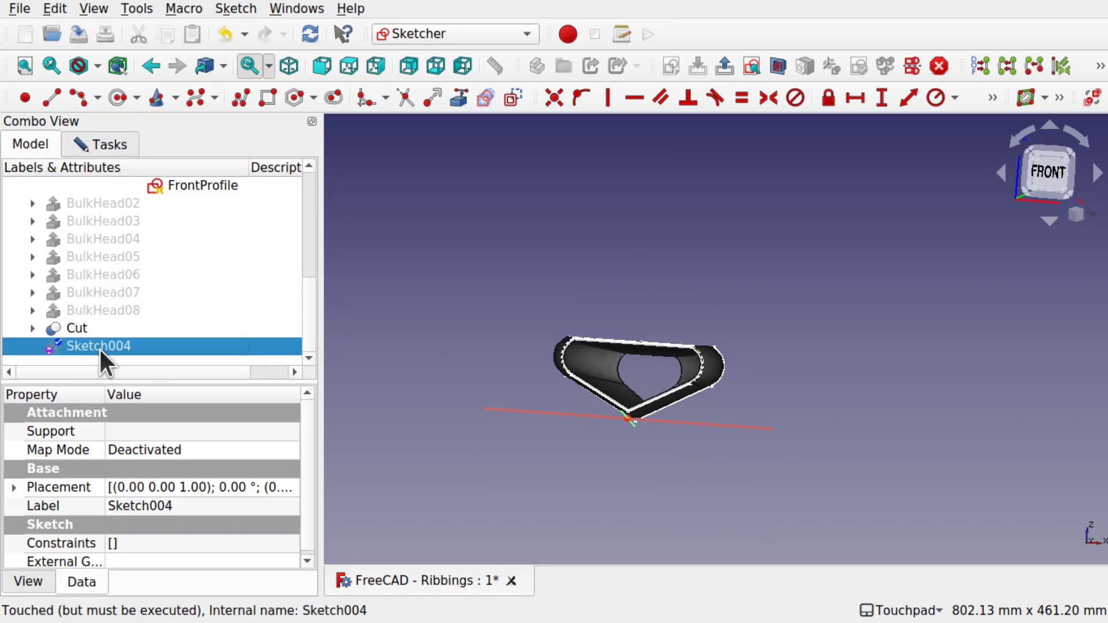
left_click(13, 487)
left_click(34, 544)
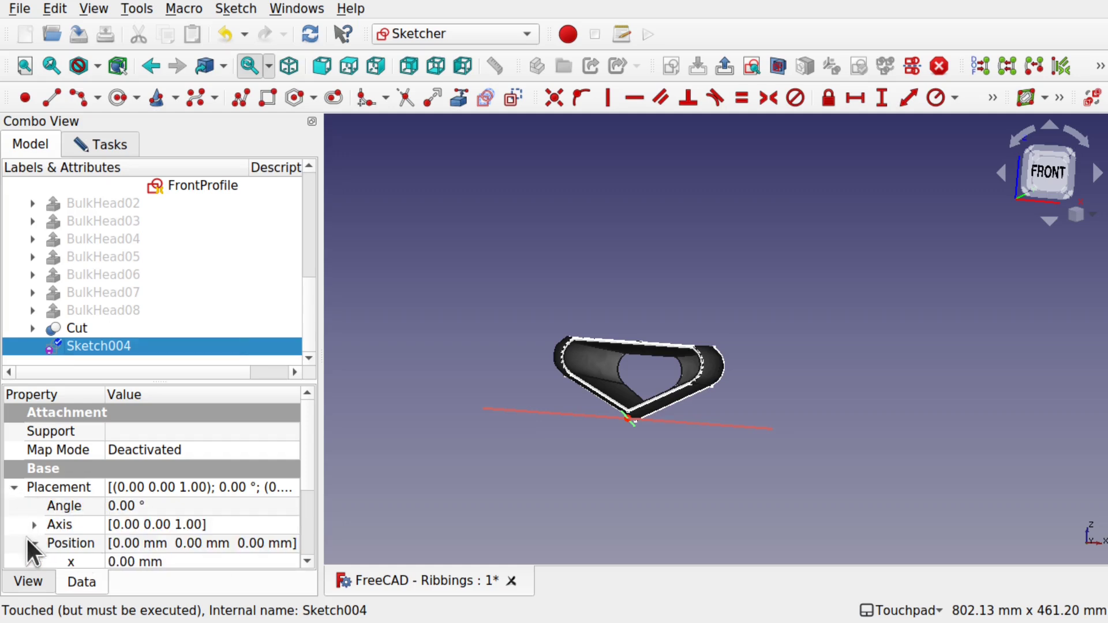
scroll(306, 434, "down", 2)
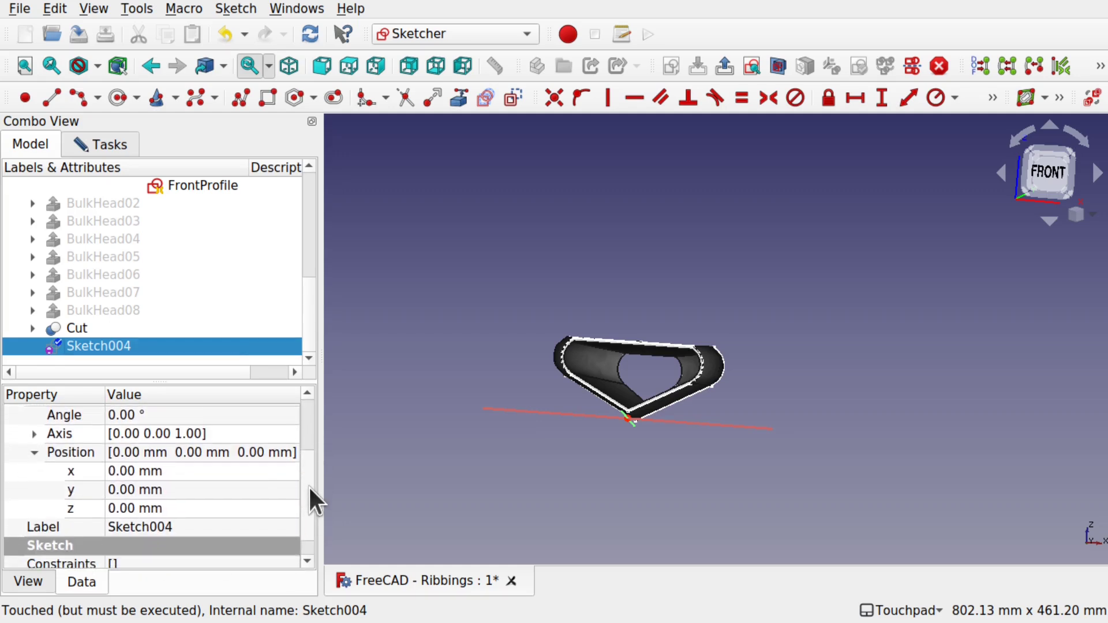
left_click(219, 486)
left_click(220, 486)
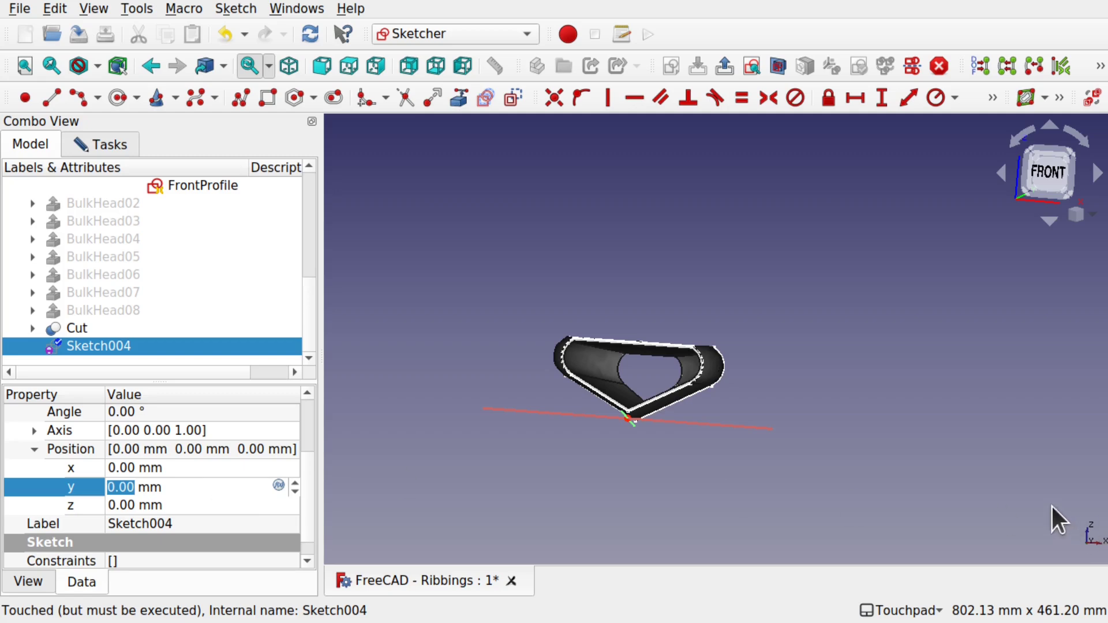
left_click(237, 505)
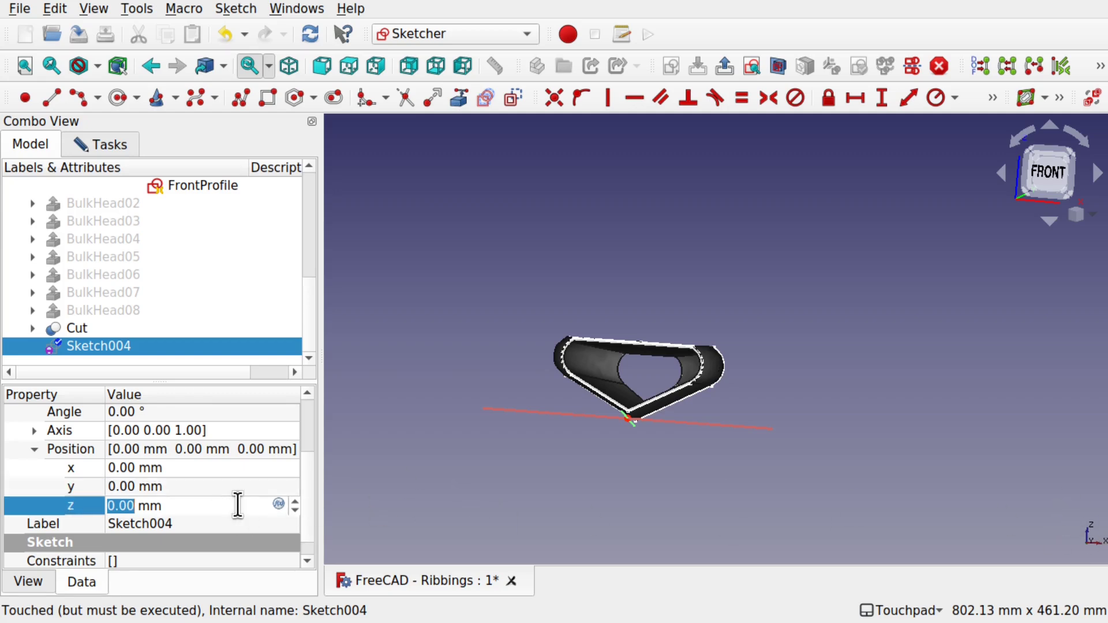
scroll(237, 505, "up", 20)
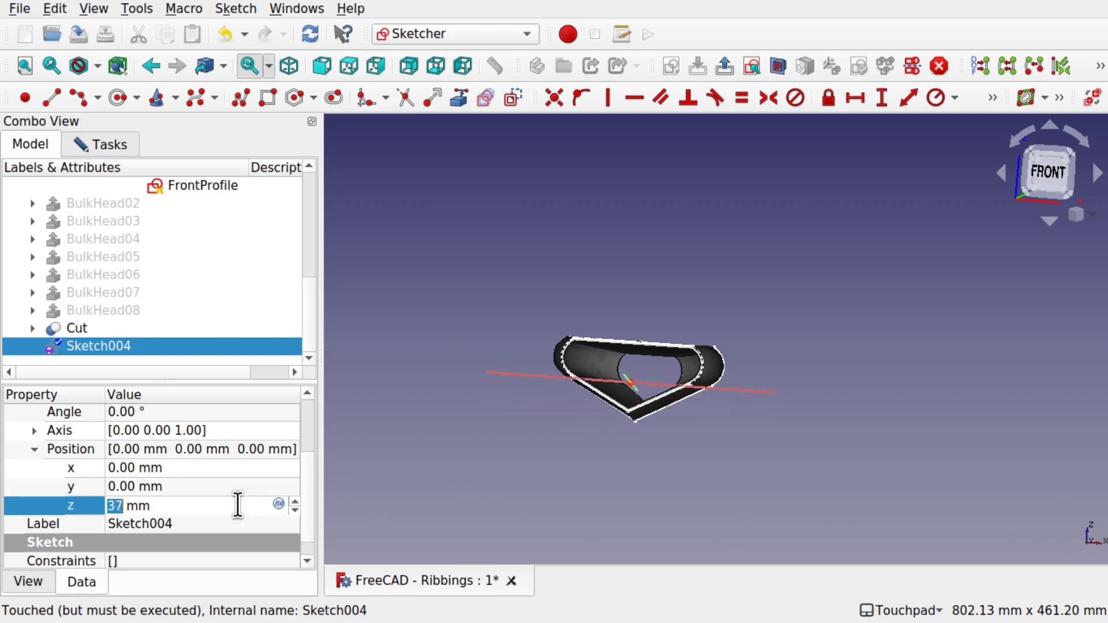
scroll(237, 505, "up", 20)
Examine the raised sketch plane's height relative to the hull from the side and at an angle
mouse_move(635, 346)
left_mouse_down()
mouse_move(643, 329)
mouse_move(674, 396)
mouse_move(754, 344)
mouse_move(834, 340)
mouse_move(337, 320)
left_mouse_up()
left_click_drag(733, 354, 744, 335, "alt")
left_click(1047, 176)
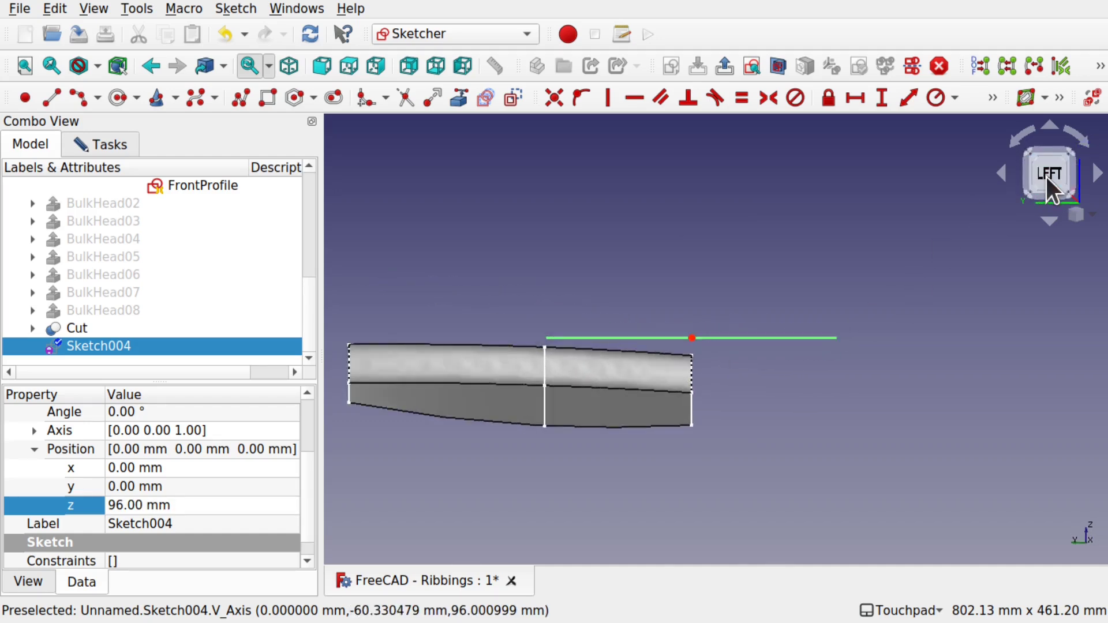
left_click_drag(608, 333, 677, 341, "alt")
mouse_move(482, 352)
left_mouse_down("alt")
mouse_move(628, 331)
mouse_move(557, 341)
mouse_move(587, 321)
mouse_move(728, 334)
left_mouse_up("alt")
mouse_move(910, 226)
left_mouse_down("alt")
mouse_move(779, 324)
mouse_move(700, 495)
left_mouse_up("alt")
left_click_drag(721, 343, 700, 344, "alt")
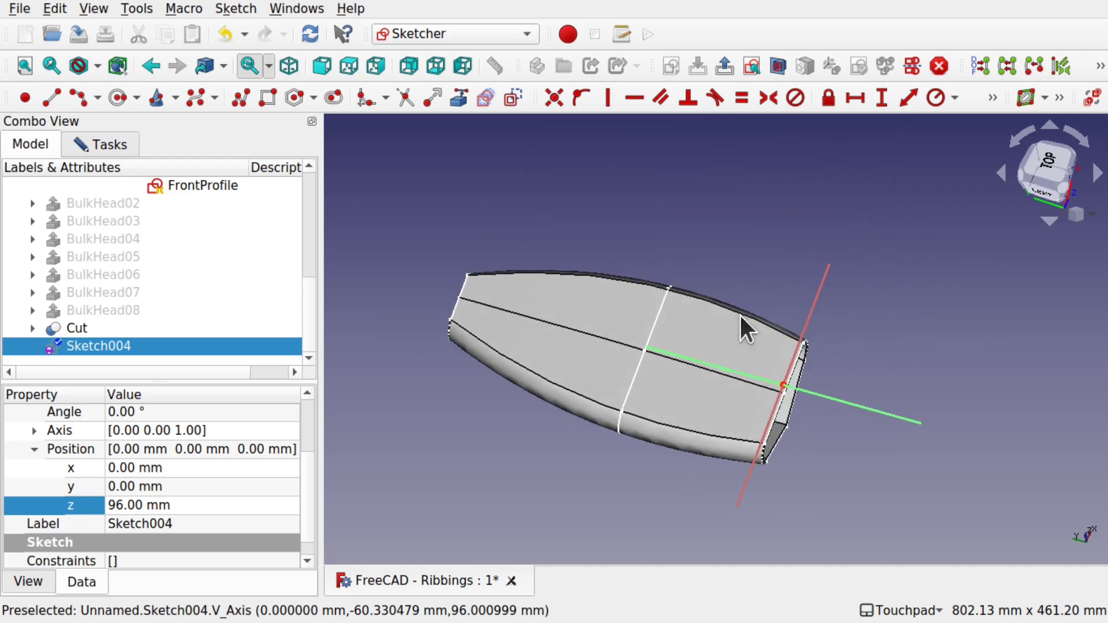
Draw a closed six-sided polyline inside the deck outline, about 65 mm wide near the narrow end and about 37 mm near the wide end
left_click(1047, 173)
left_click_drag(780, 258, 740, 343, "shift")
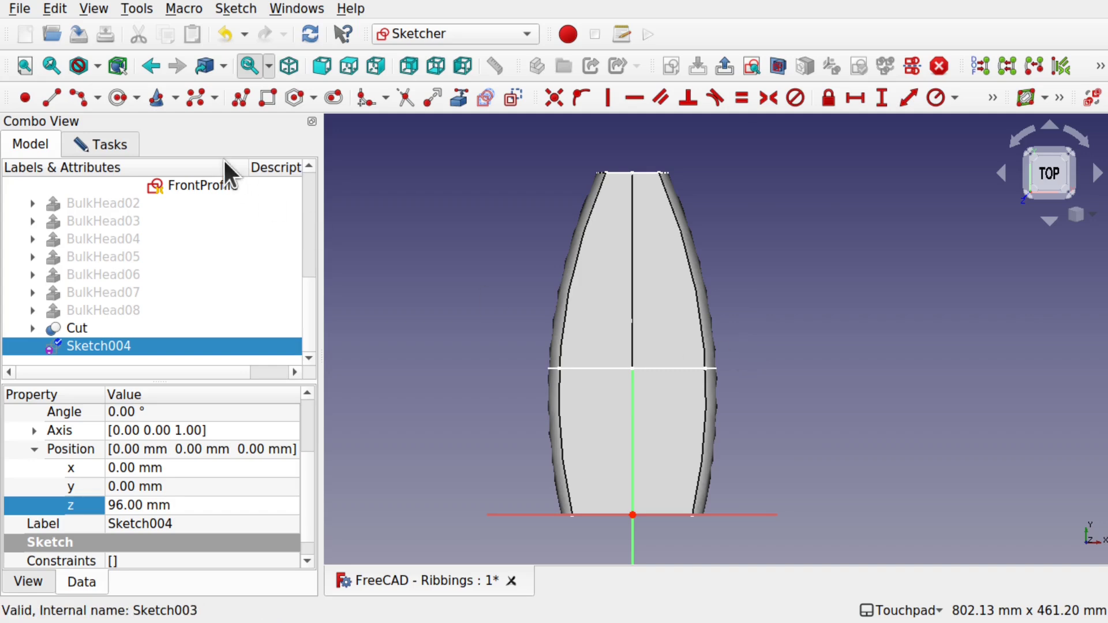
left_click(268, 97)
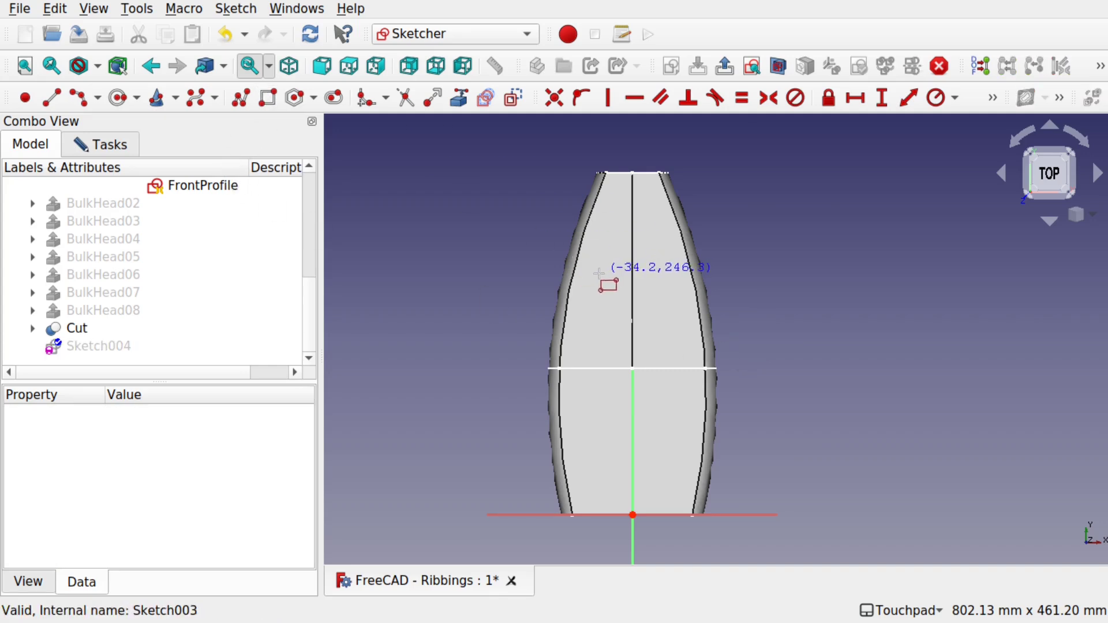
left_click(241, 99)
left_click(603, 239)
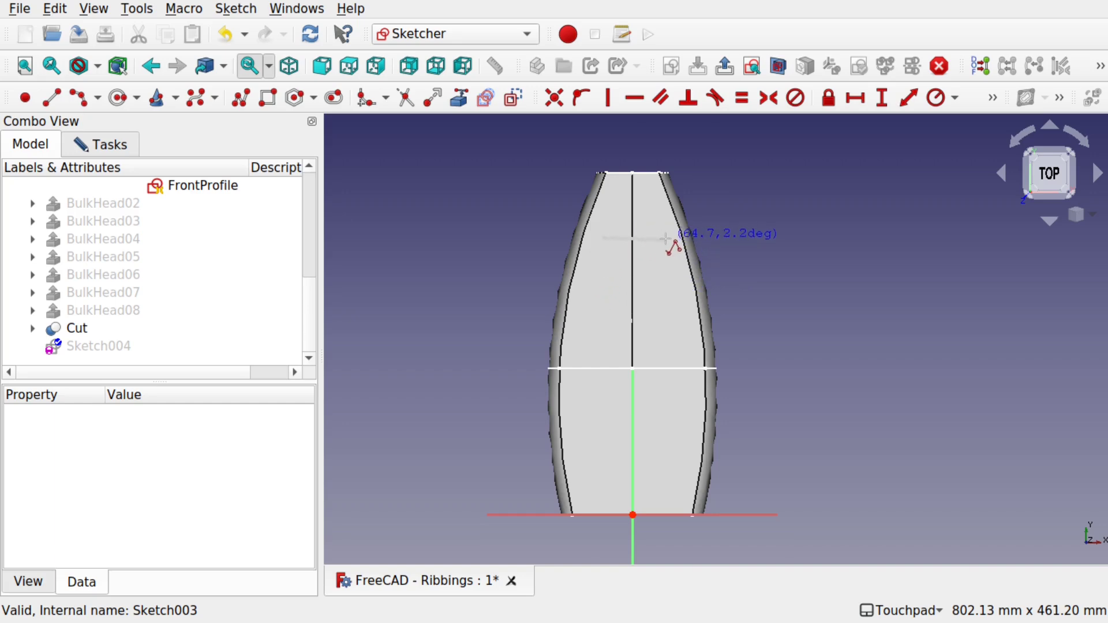
left_click(667, 238)
left_click(682, 382)
left_click(646, 481)
left_click(609, 478)
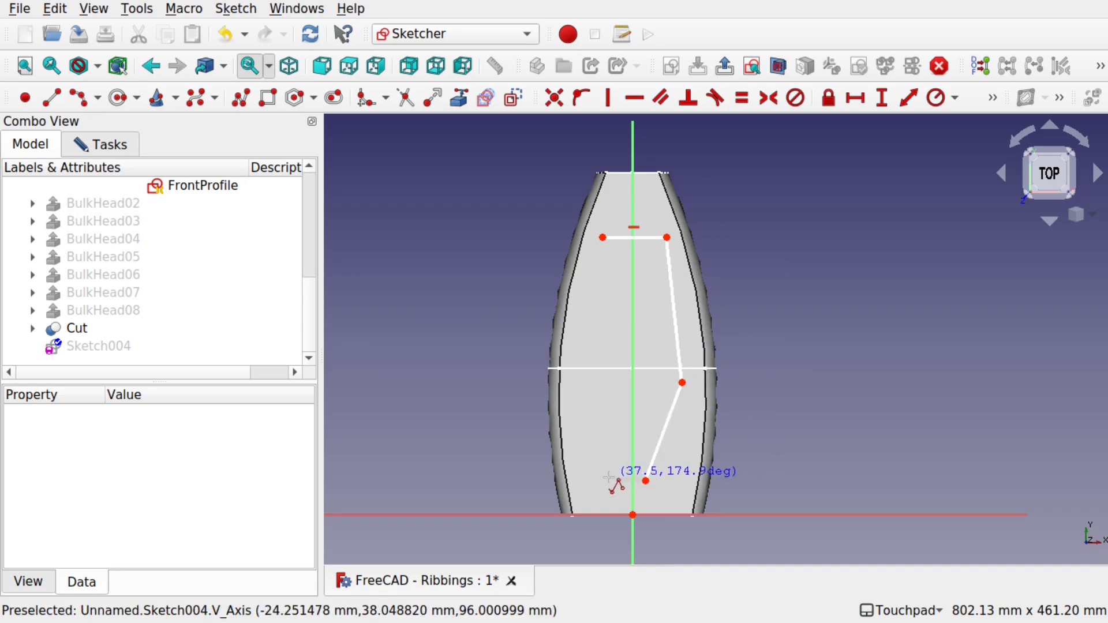
left_click(577, 373)
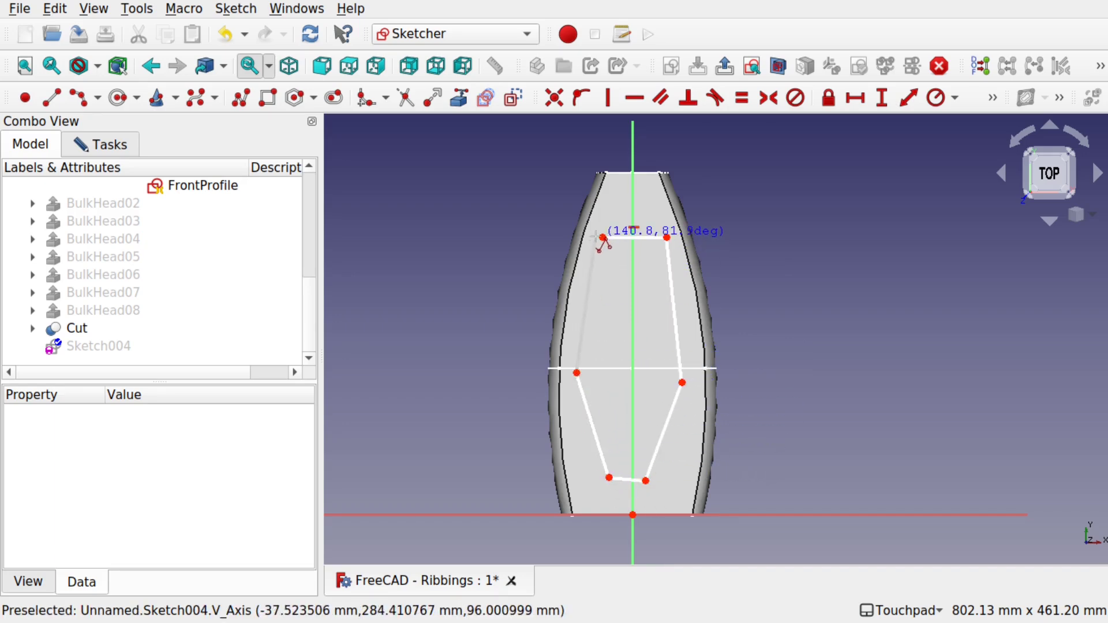
left_click(602, 238)
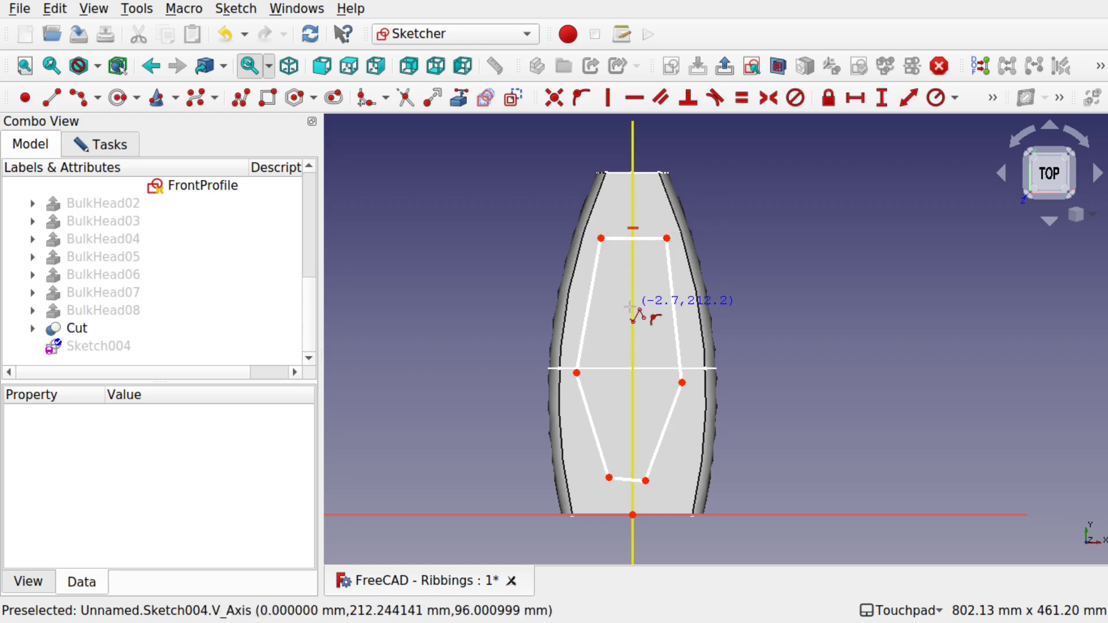
key("Escape")
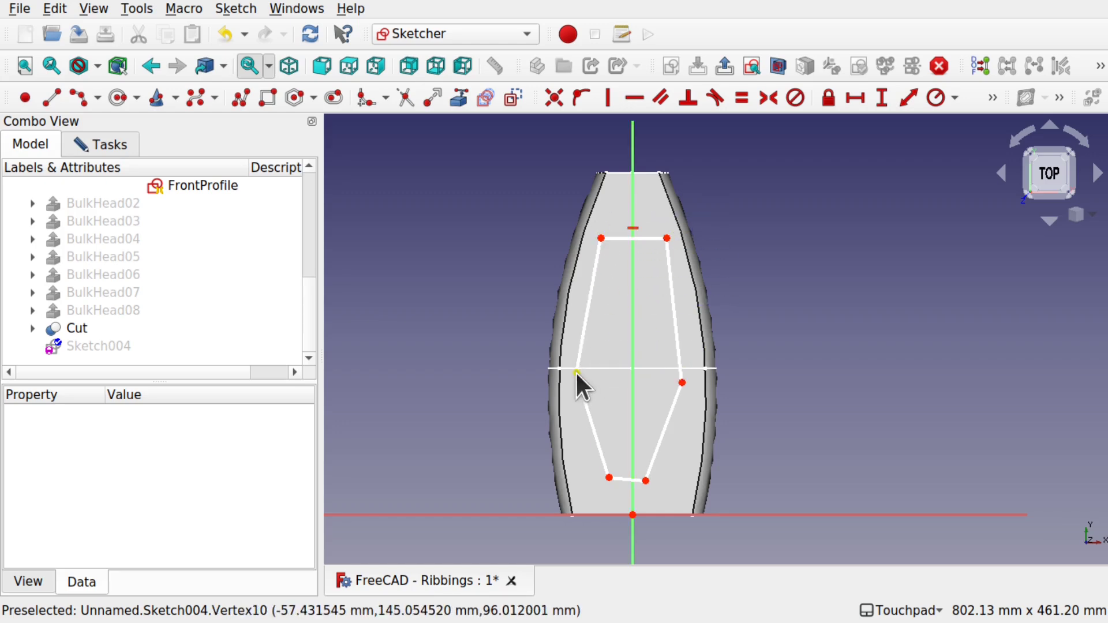
Constrain the outline's two middle vertices and its short wide-end edge horizontally, and shift one middle vertex slightly outward
left_click(576, 373)
left_click(682, 382)
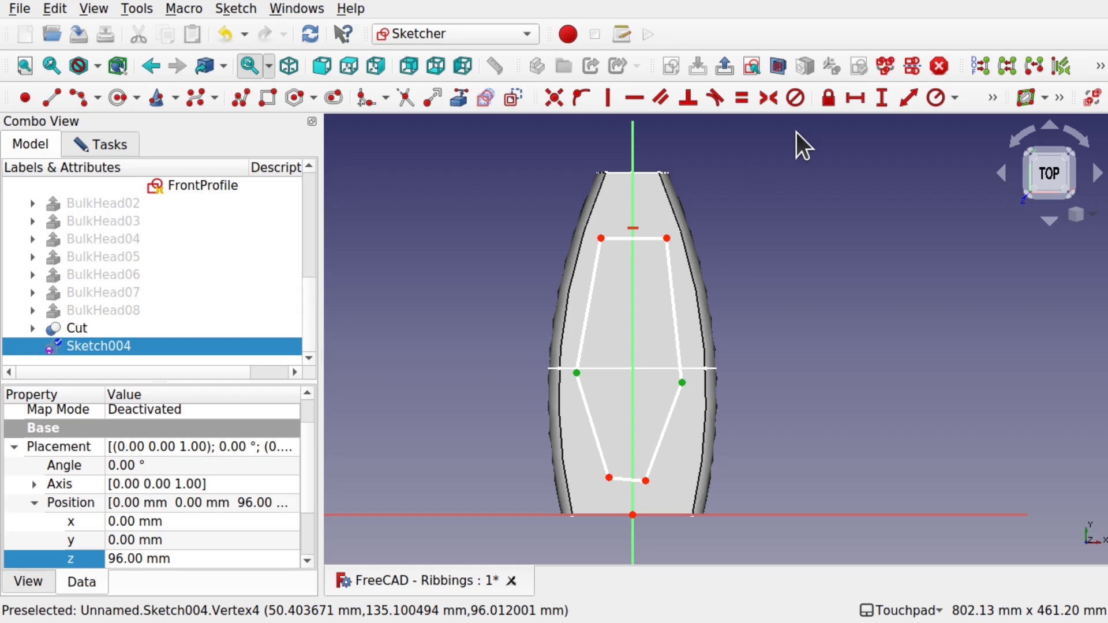
left_click(634, 99)
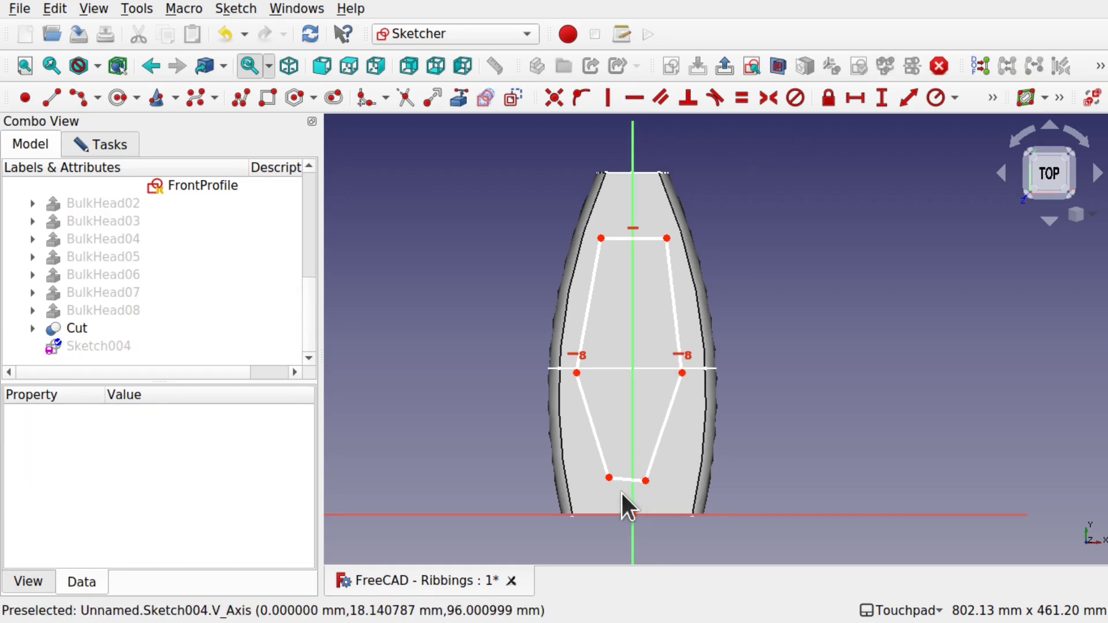
left_click(610, 477)
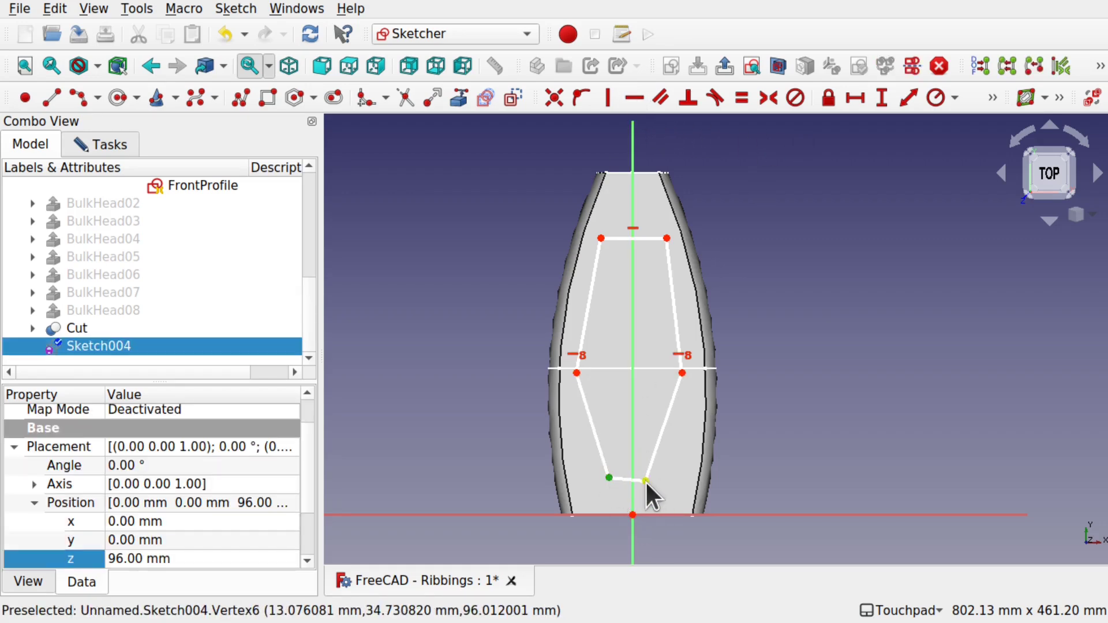
left_click(664, 490)
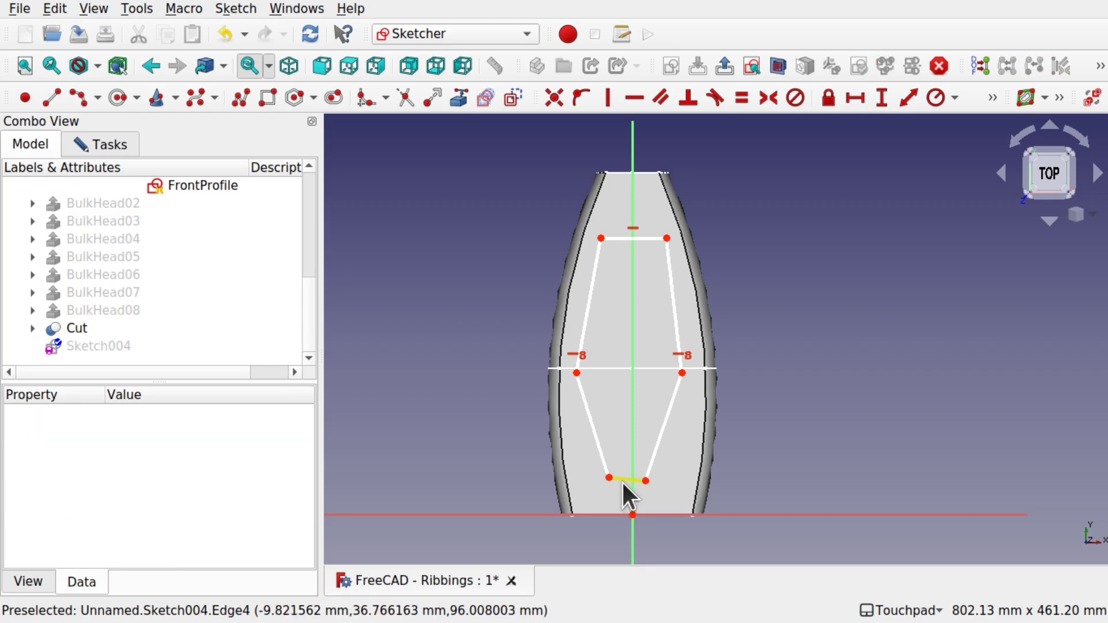
left_click(626, 480)
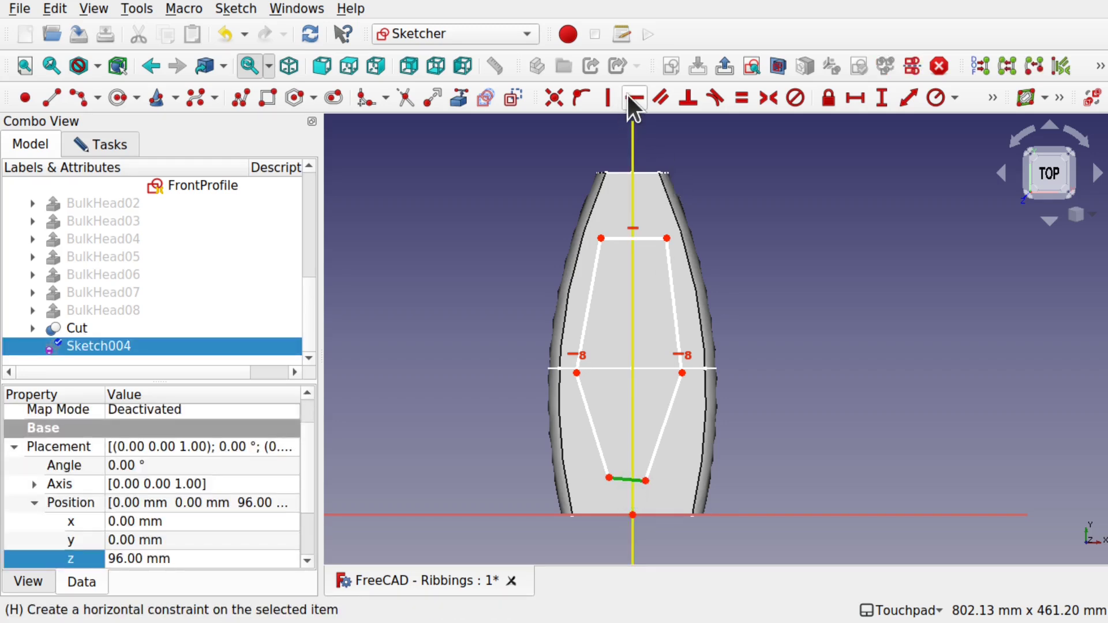
left_click(633, 97)
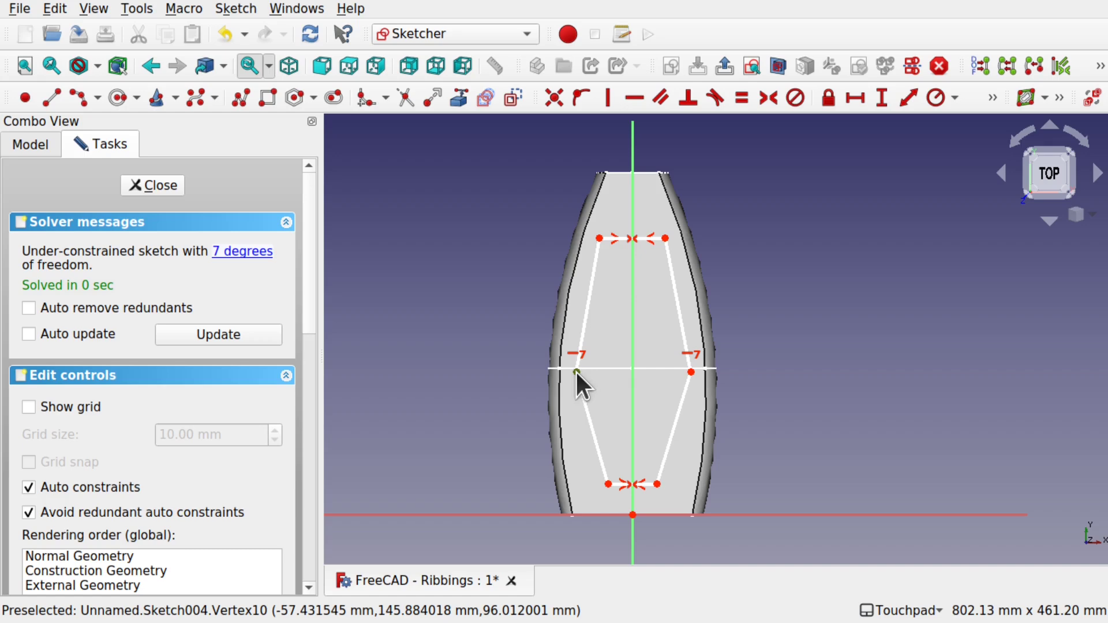
mouse_move(576, 370)
left_mouse_down()
mouse_move(597, 372)
mouse_move(572, 371)
left_mouse_up()
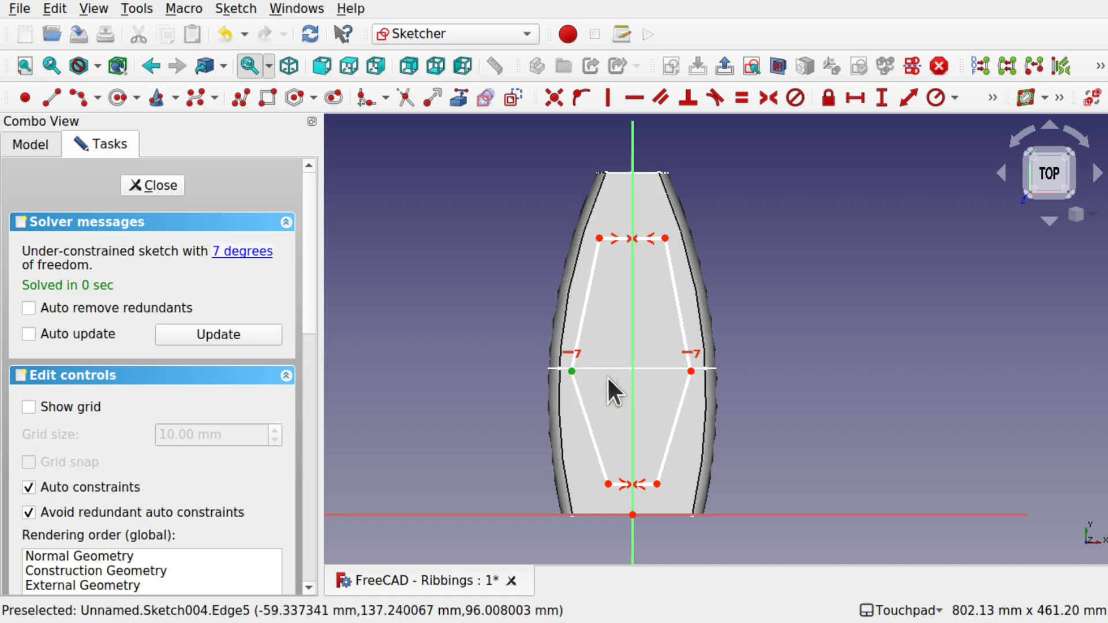
Close the deck opening sketch and switch to the Part workbench
left_click(167, 187)
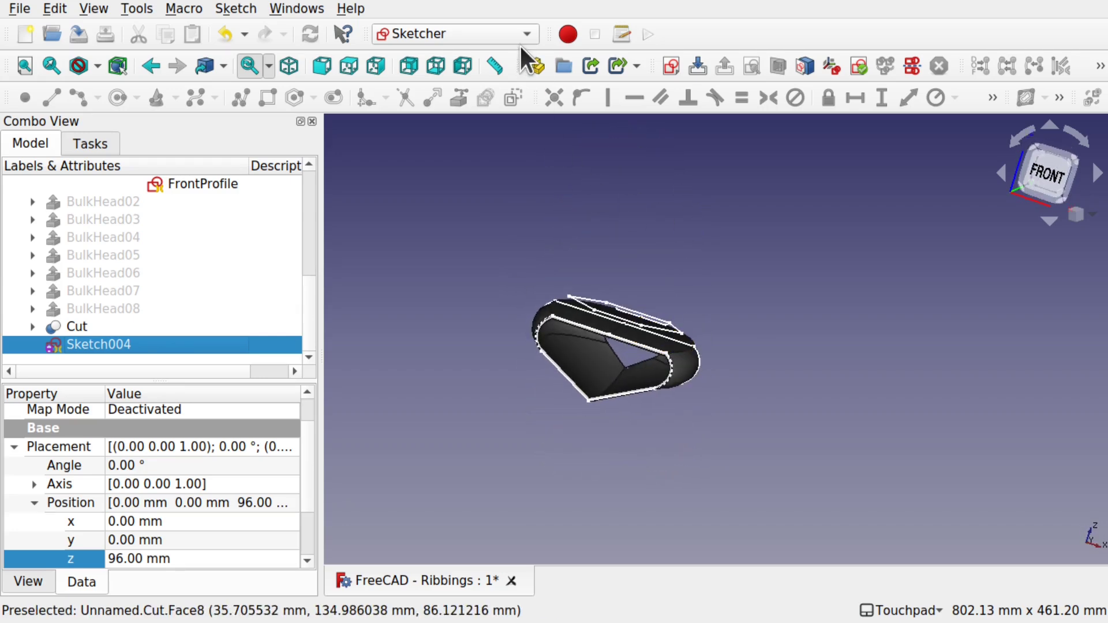
left_click(507, 35)
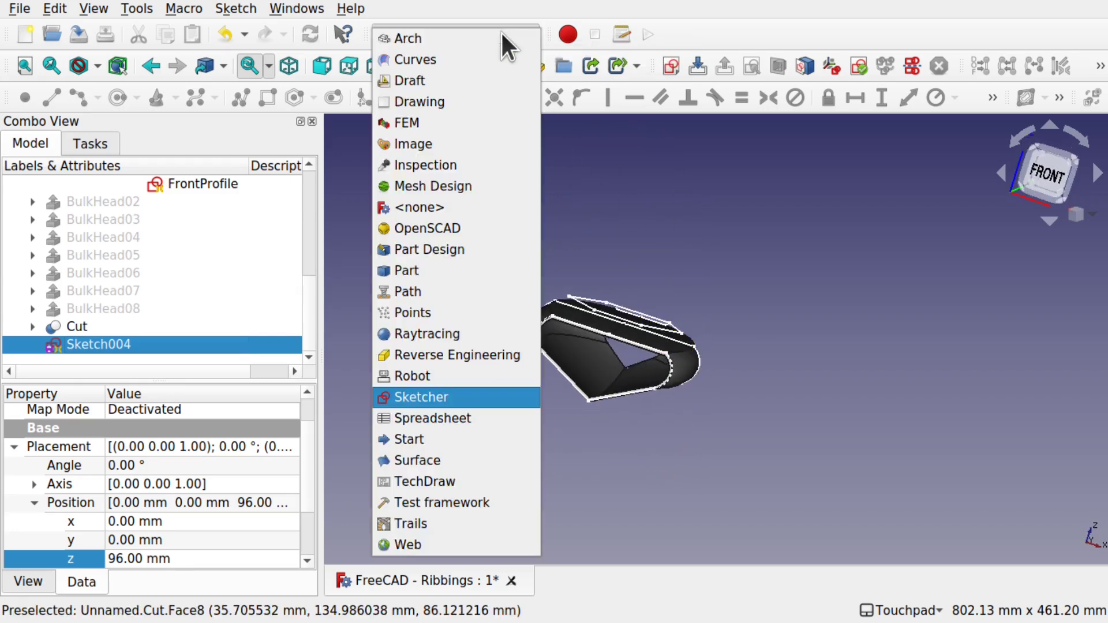
left_click(427, 278)
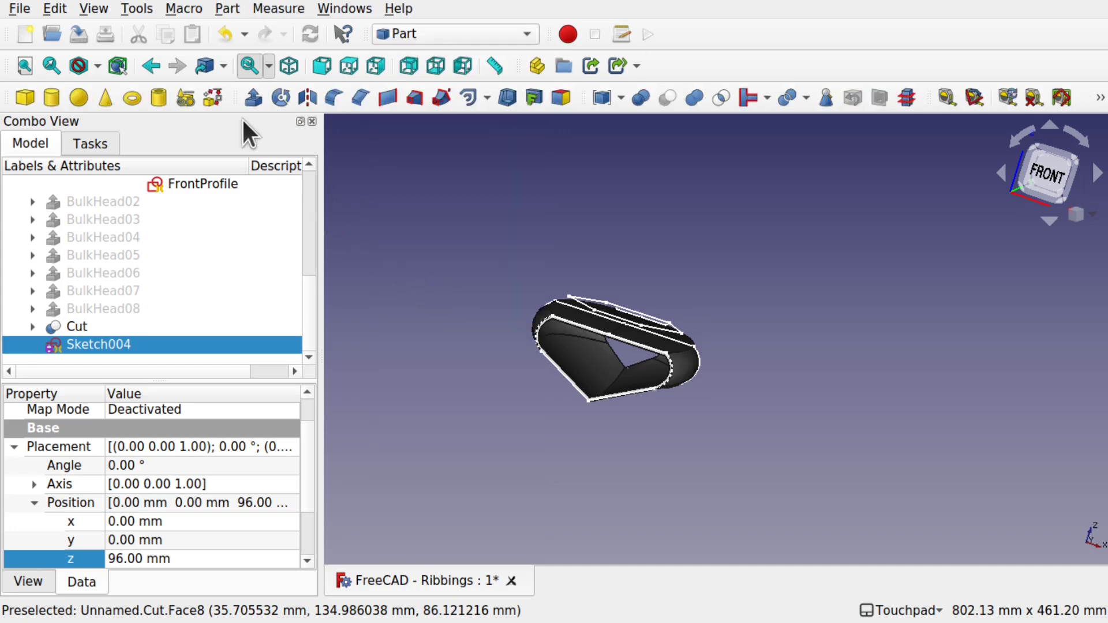
Extrude the deck opening sketch 20 mm in a custom direction with Z set to -1
left_click(253, 97)
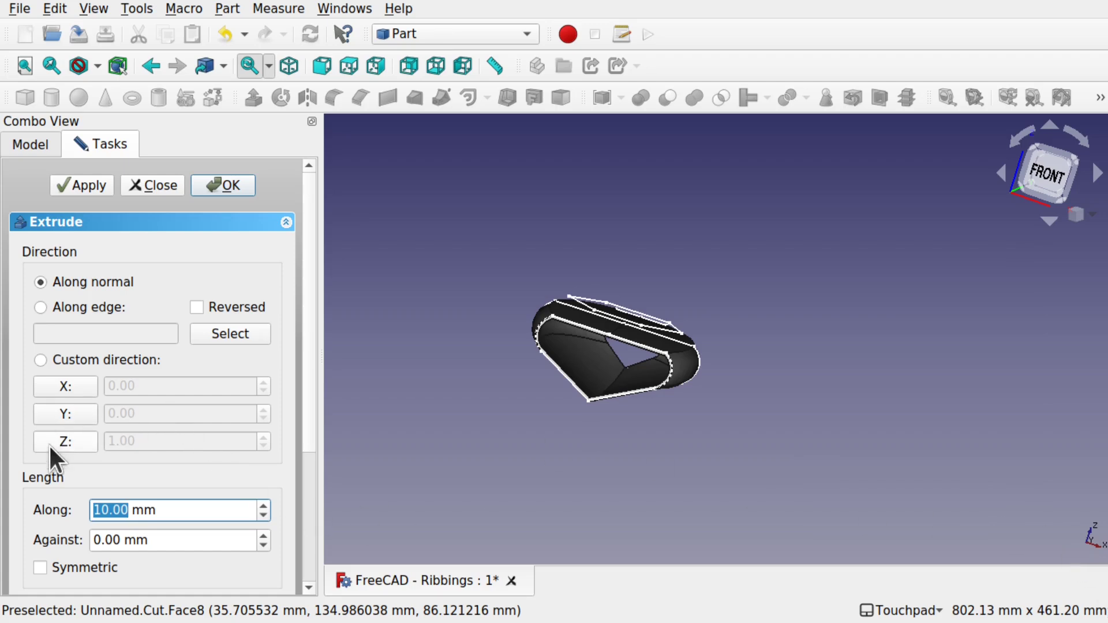
left_click(70, 441)
left_click(115, 436)
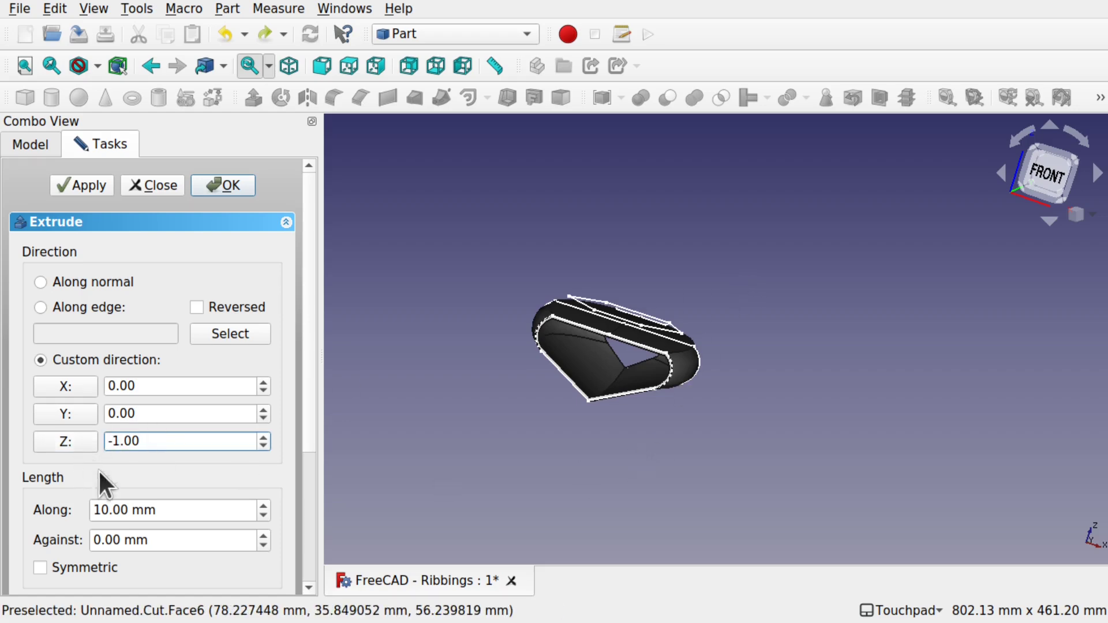
left_click_drag(109, 509, 36, 511)
type("20")
key("Return")
Cut the extruded deck opening block out of the hollow hull shell
left_click_drag(707, 336, 639, 392, "alt")
left_click(639, 391)
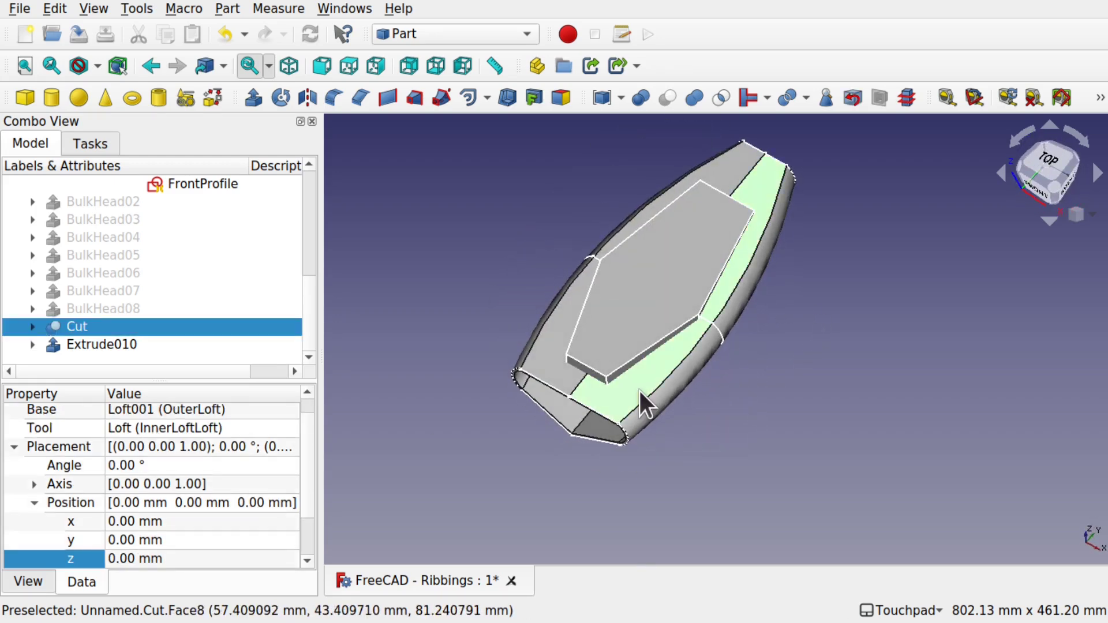
left_click(654, 291, "ctrl")
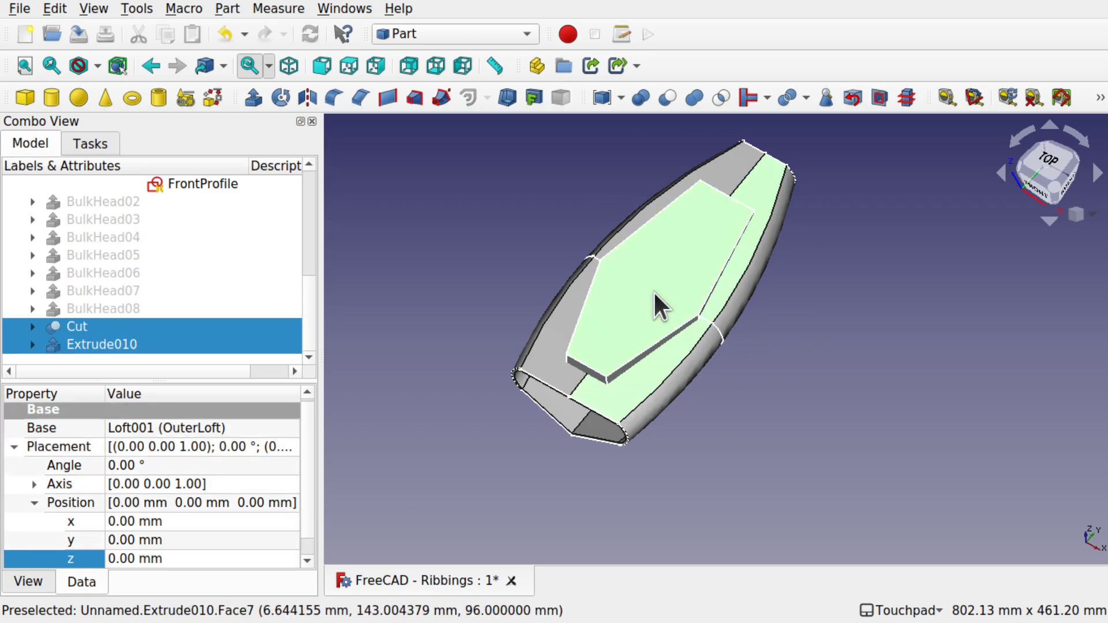
left_click(661, 98)
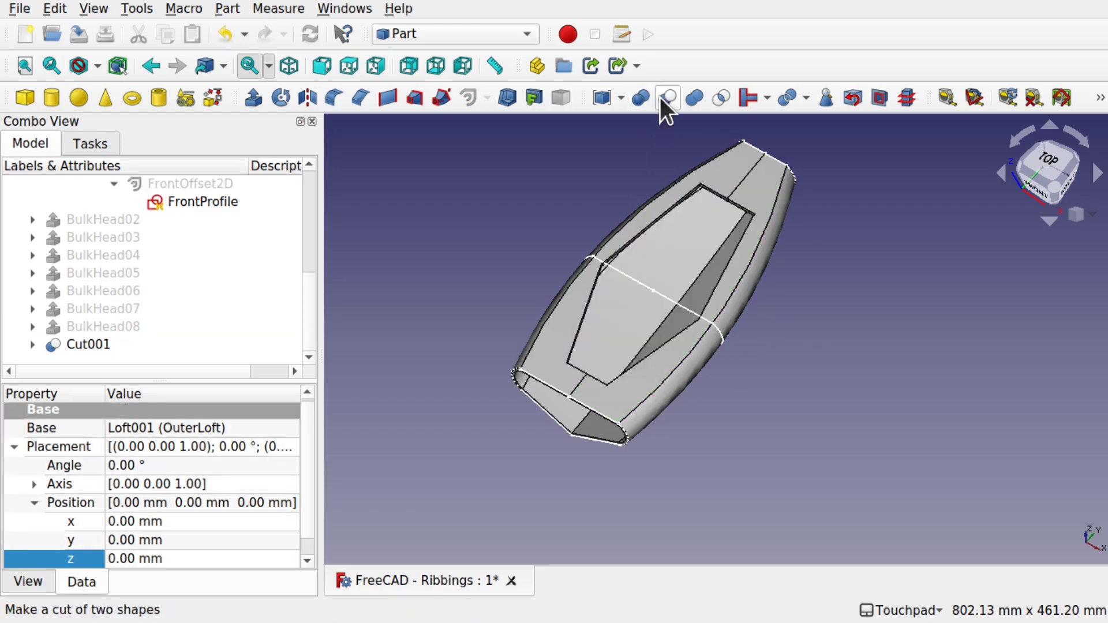
Show BulkHead02 through BulkHead08 and inspect them through the deck opening from several angles
left_click_drag(699, 310, 747, 325, "alt")
left_click(108, 219)
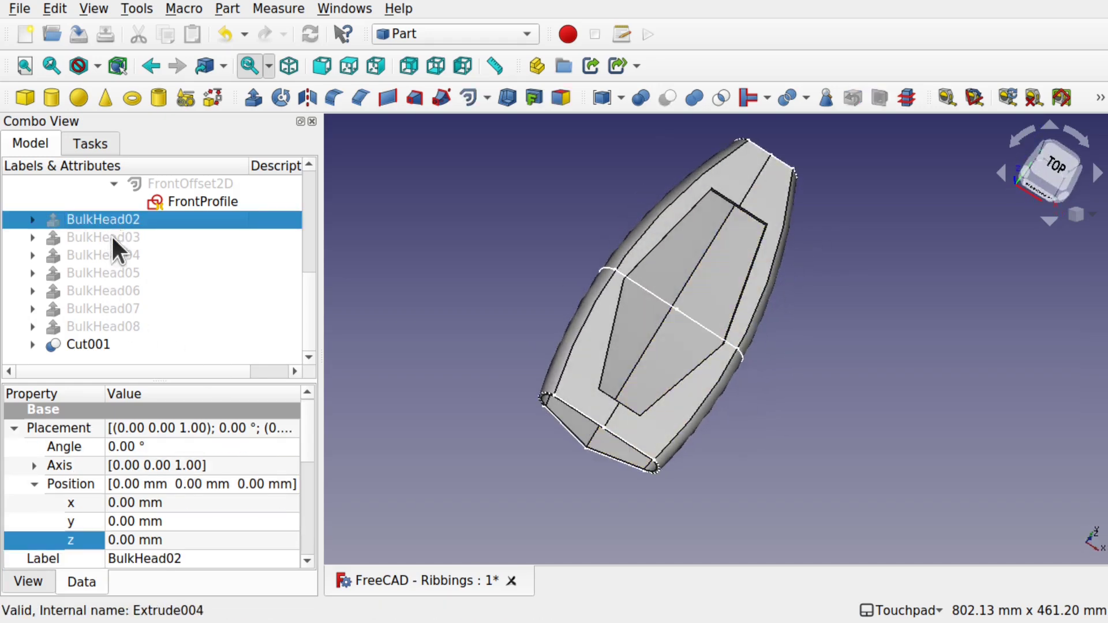
left_click(123, 325, "shift")
key("space")
mouse_move(679, 365)
left_mouse_down("alt")
mouse_move(669, 341)
mouse_move(661, 366)
left_mouse_up("alt")
left_click(523, 367)
left_click_drag(522, 367, 713, 283, "alt")
left_click_drag(551, 349, 376, 346, "alt")
left_click_drag(715, 338, 584, 301, "alt")
scroll(613, 324, "up", 3)
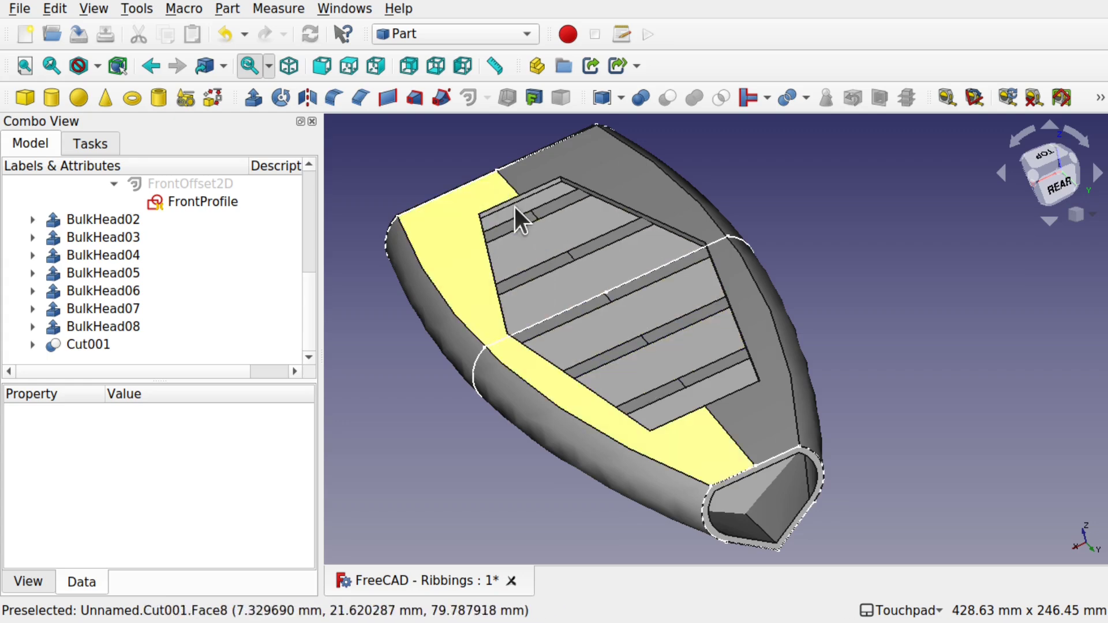
Rename the deck opening extrusion inside Cut001 as DeckCutExtrude
left_click(71, 344)
left_click(33, 345)
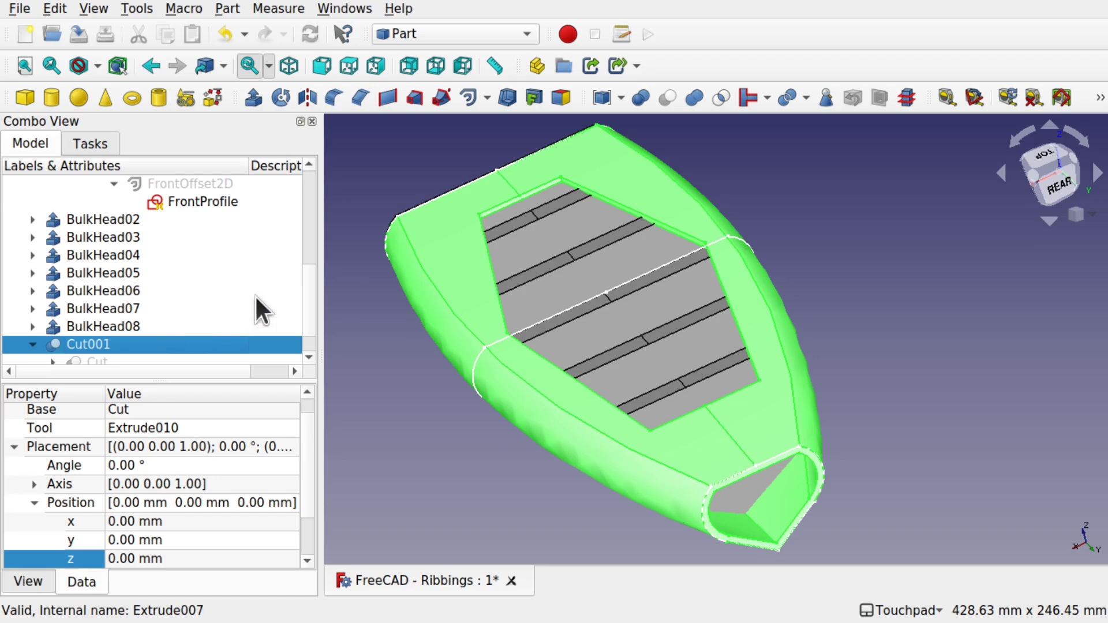
scroll(315, 301, "down", 1)
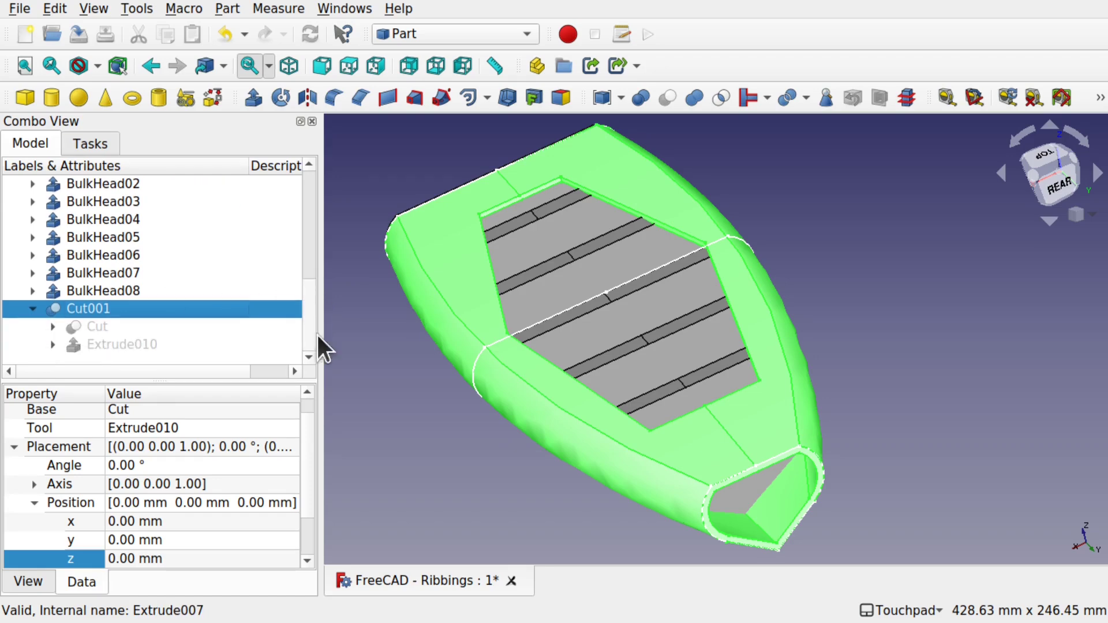
left_click(103, 344)
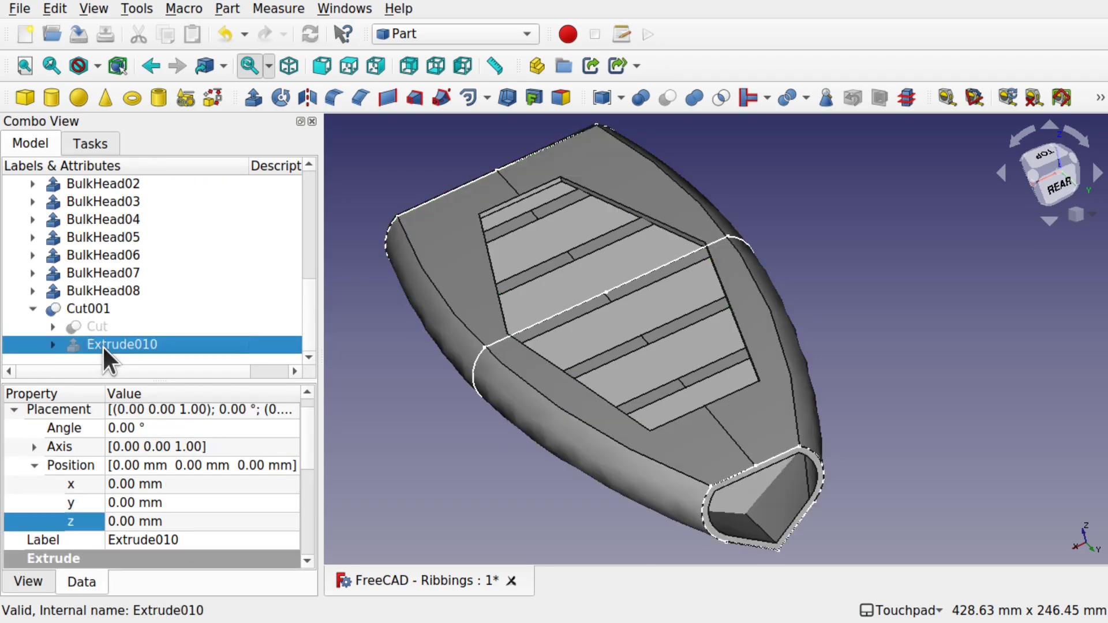
right_click(103, 345)
left_click(190, 442)
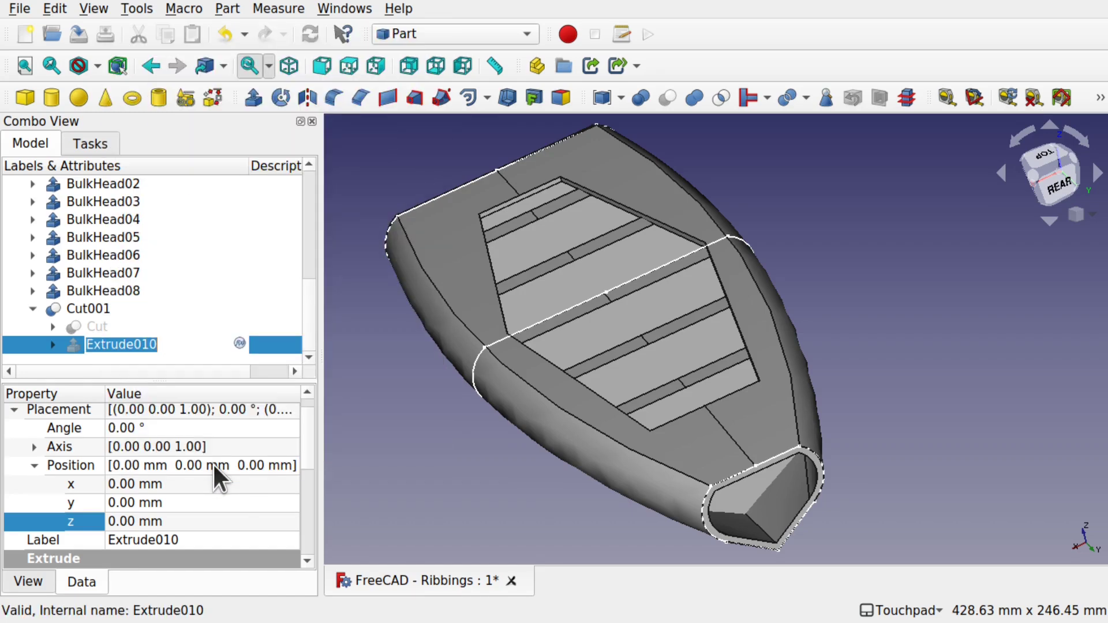
type("Dec")
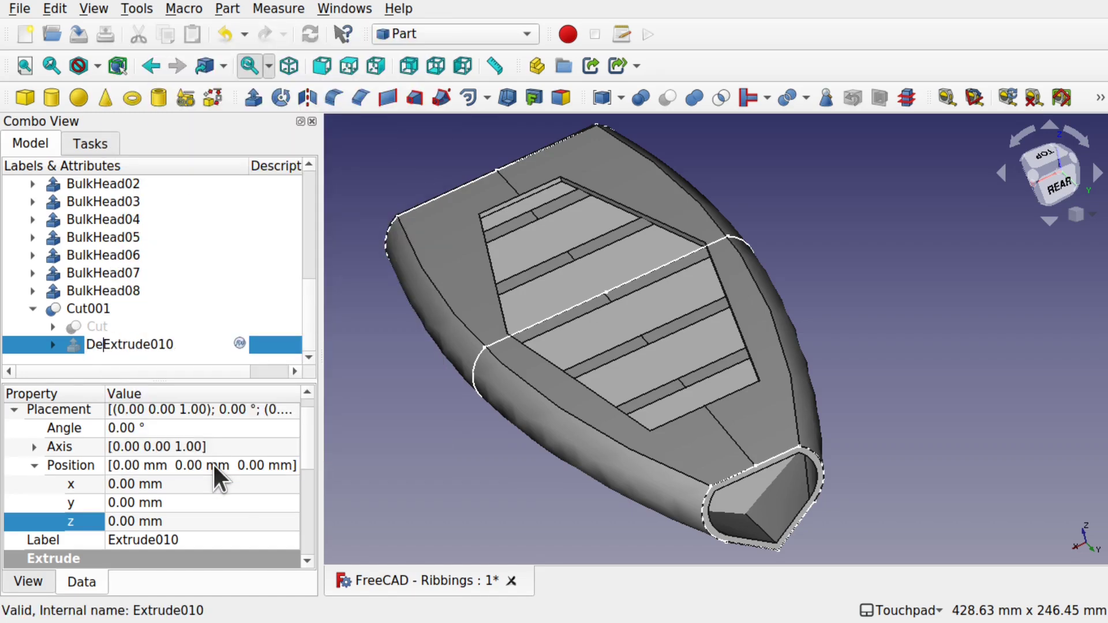
type("kCut")
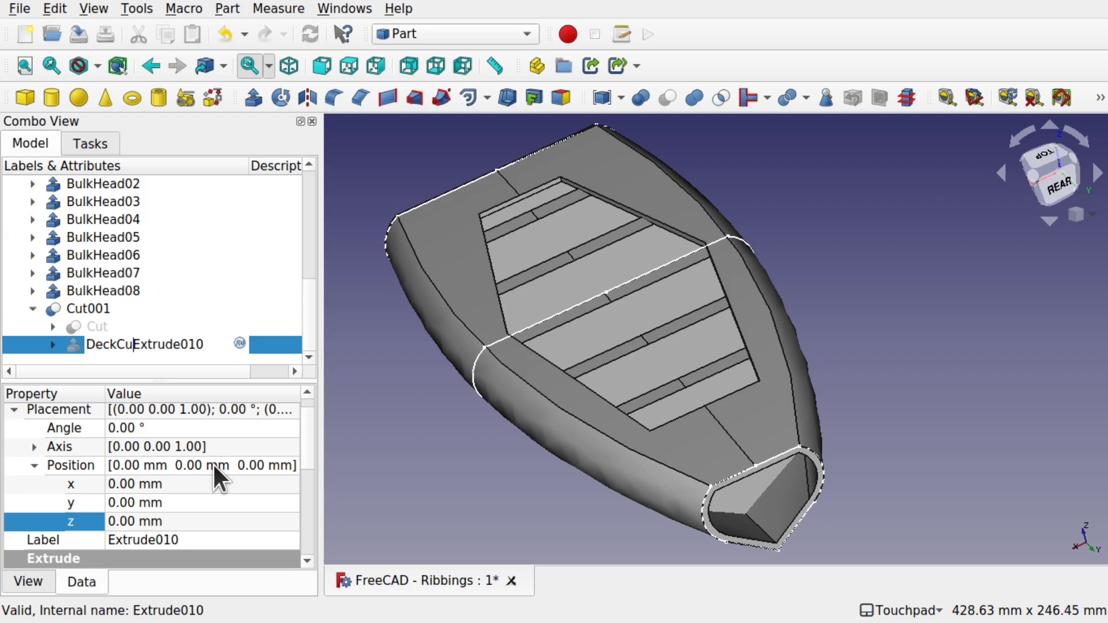
key("Right")
key("End")
key("BackSpace")
key("BackSpace")
key("BackSpace")
key("Return")
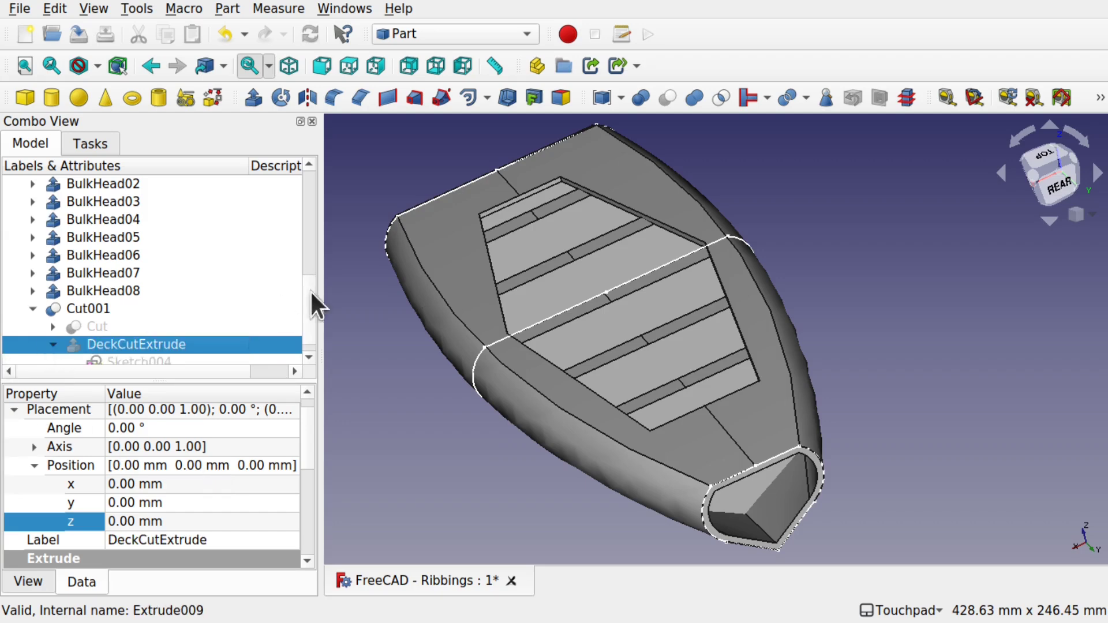
Reopen the sketch under DeckCutExtrude for editing, with the whole outline in view
scroll(304, 305, "down", 1)
double_click(158, 342)
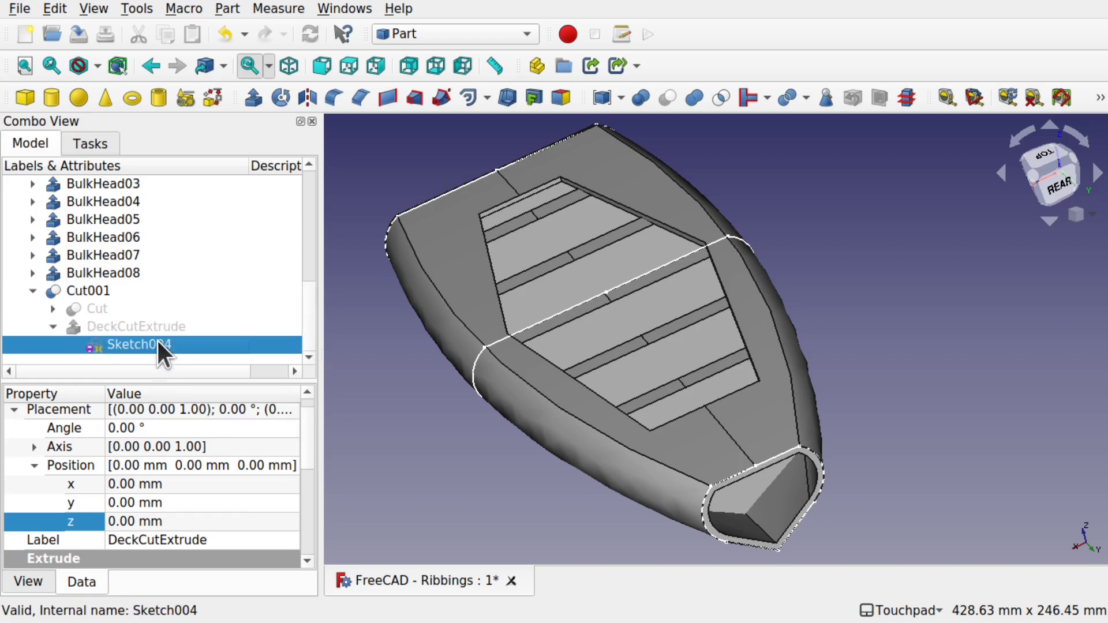
scroll(803, 370, "down", 5)
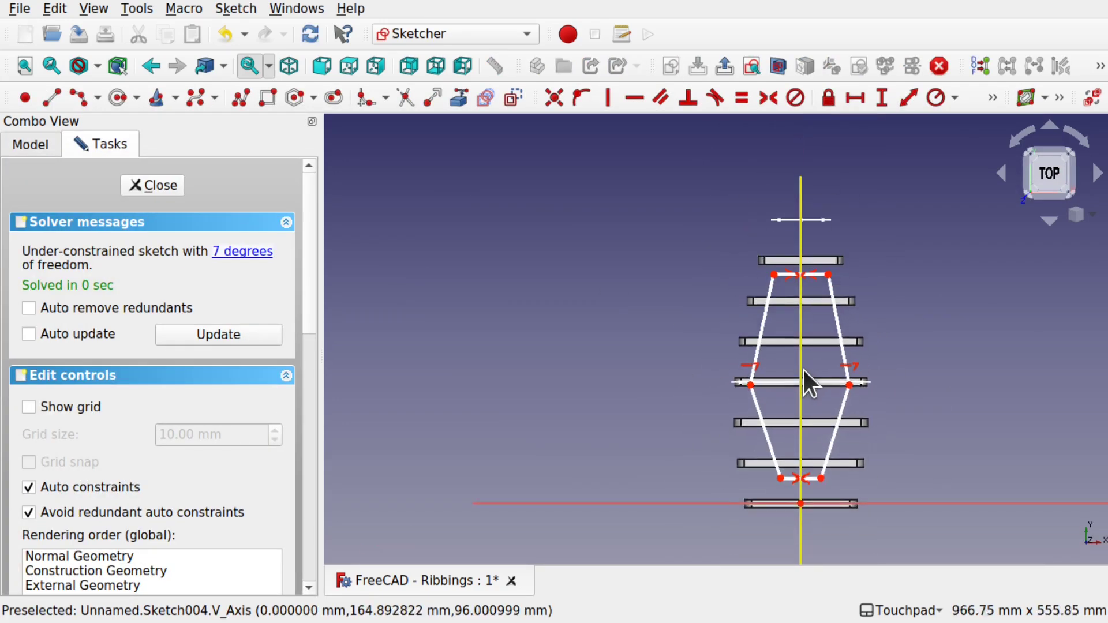
middle_click_drag(880, 371, 676, 368, "shift")
scroll(600, 369, "up", 4)
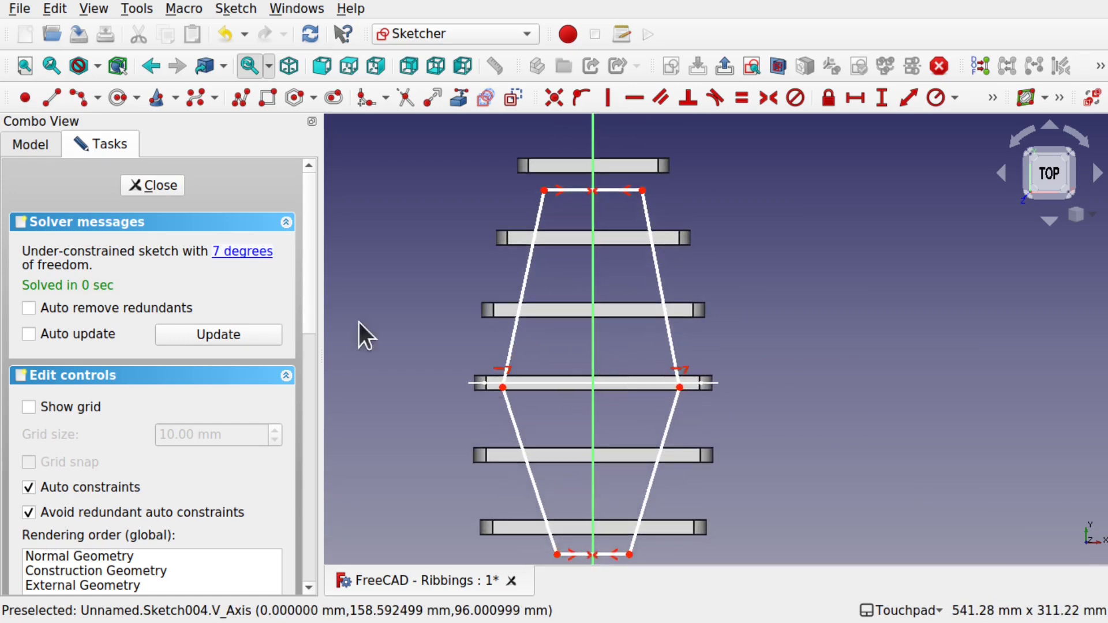
Make OuterLoft visible as a reference beneath the open sketch and view the hull at an angle
left_click(30, 143)
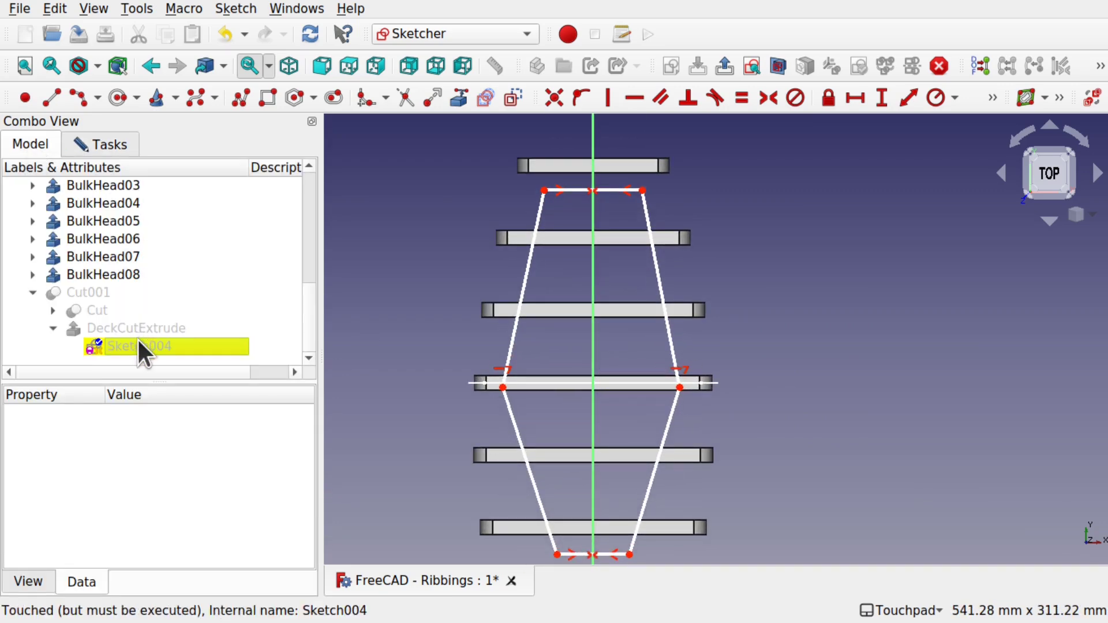
left_click(98, 273)
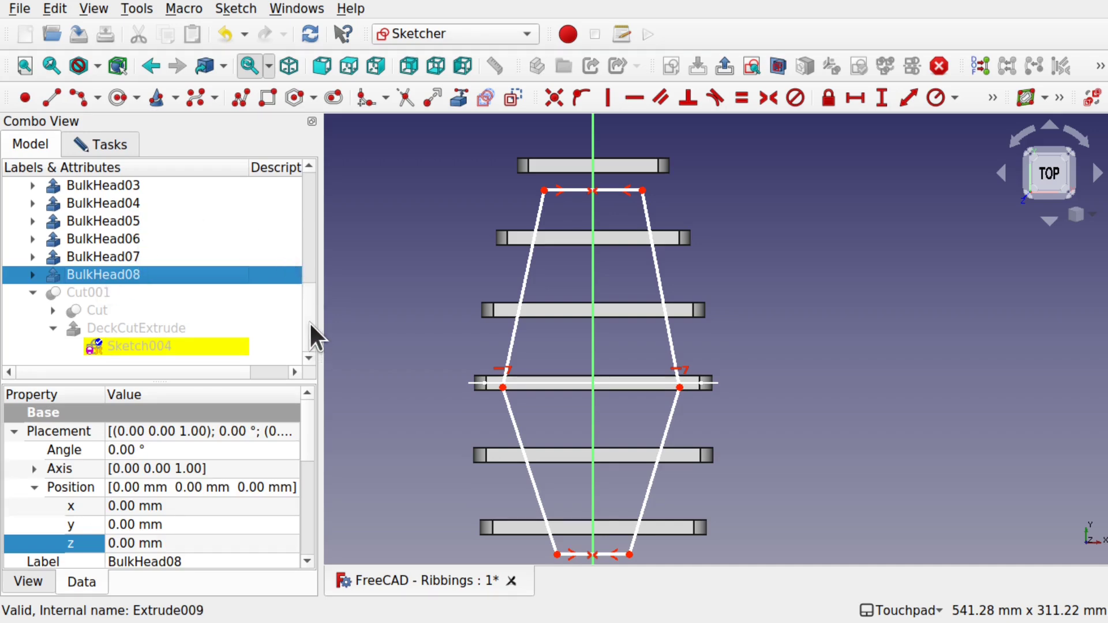
left_click(52, 310)
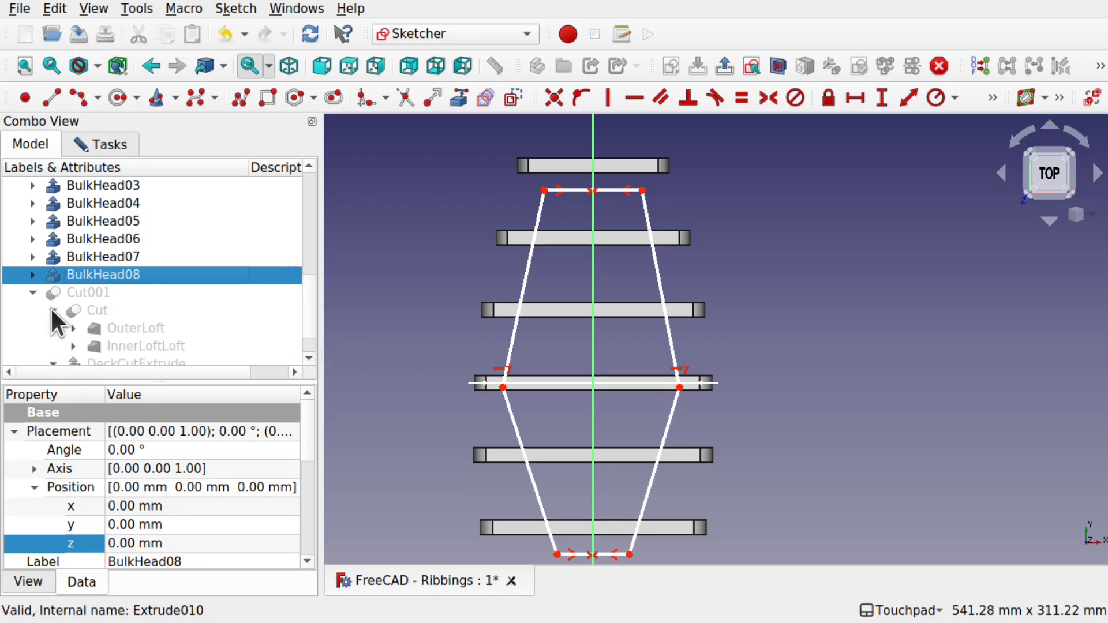
left_click(162, 346)
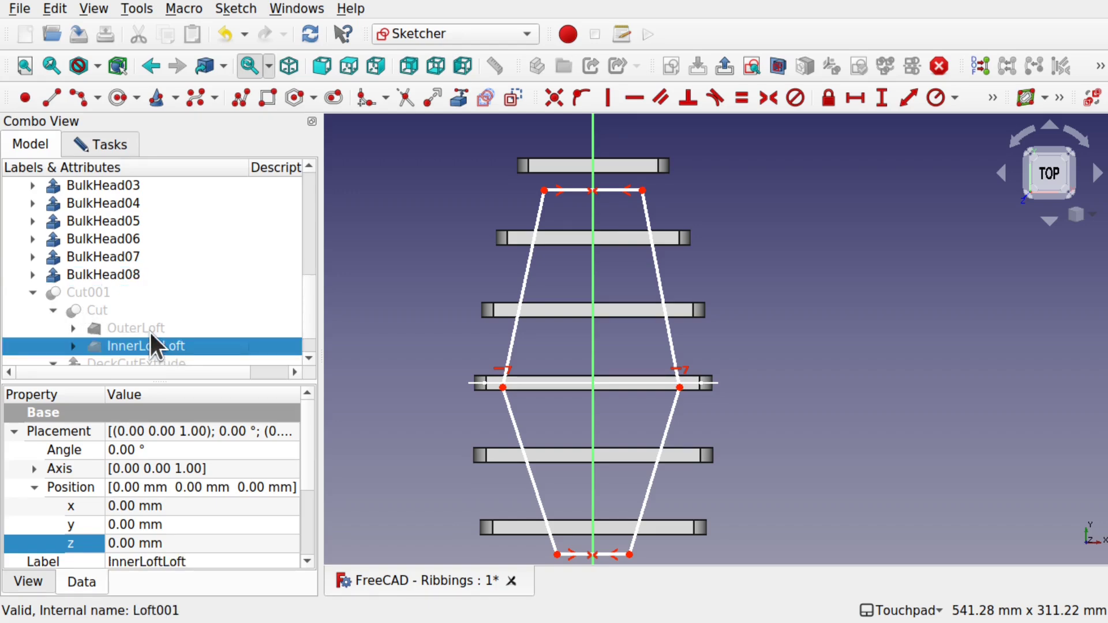
left_click(133, 328)
key("space")
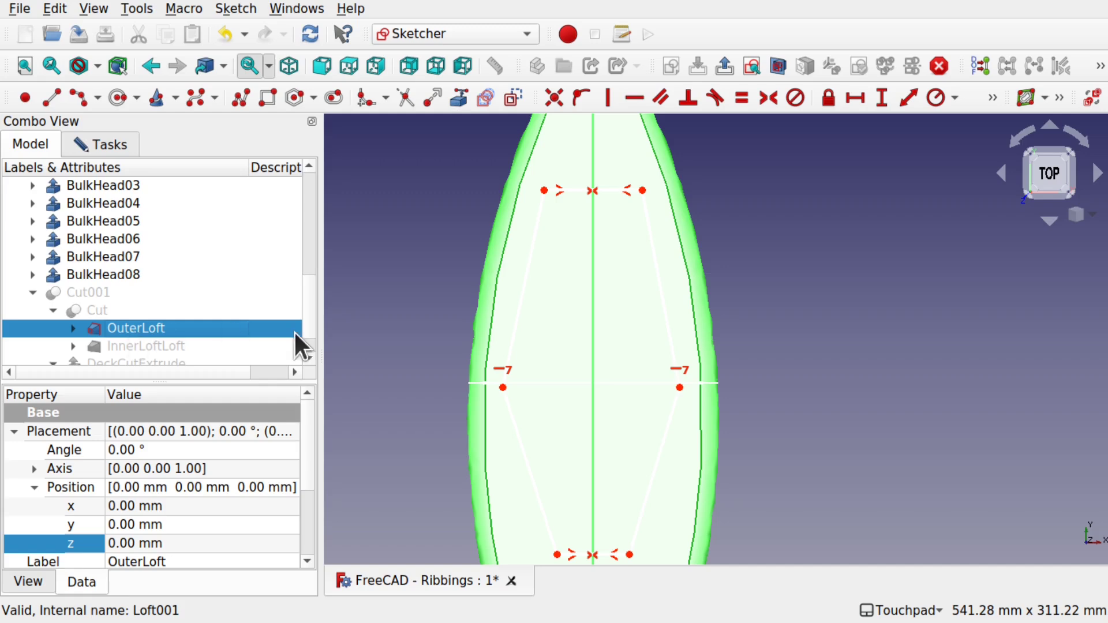
left_click(395, 375)
left_click_drag(603, 419, 670, 354, "alt")
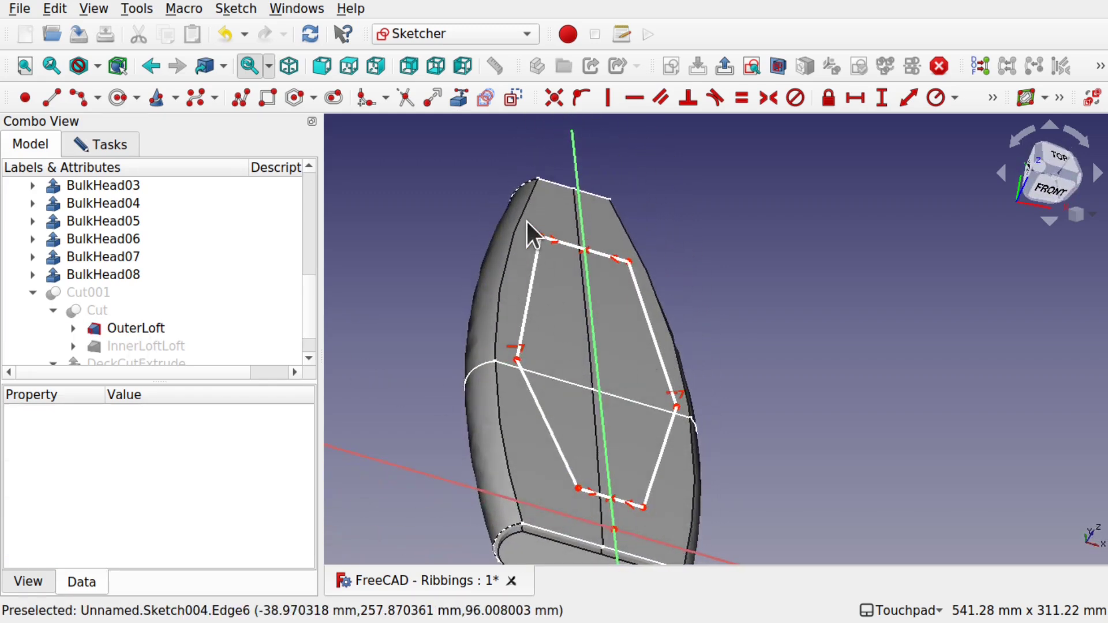
left_click_drag(691, 449, 616, 354, "alt")
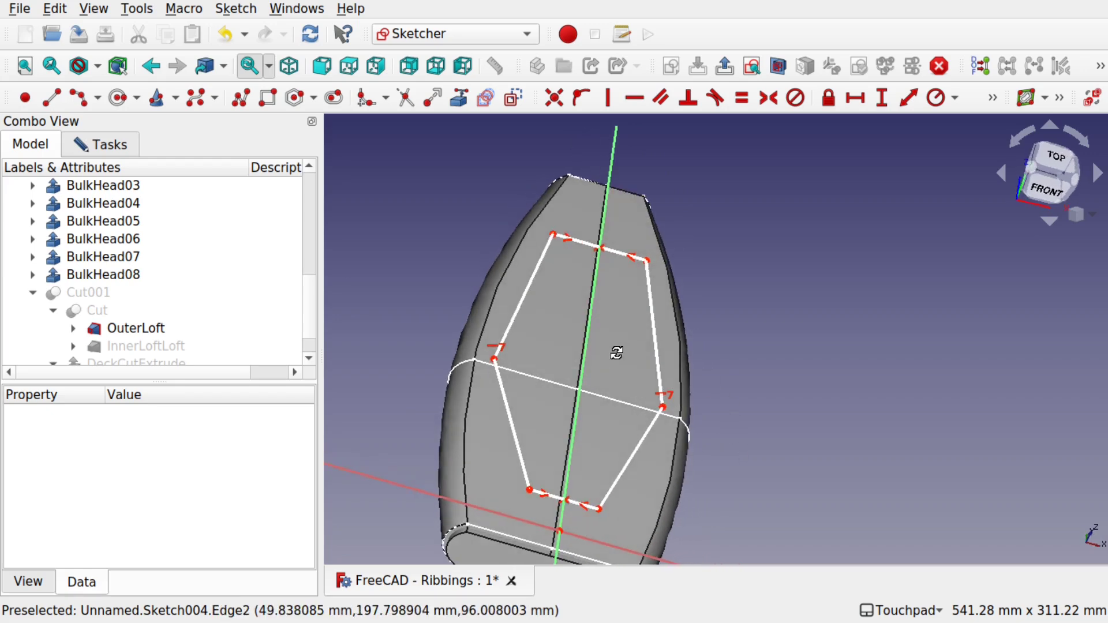
Delete all six edges of the old deck opening outline from the sketch
left_click(658, 353)
key("Delete")
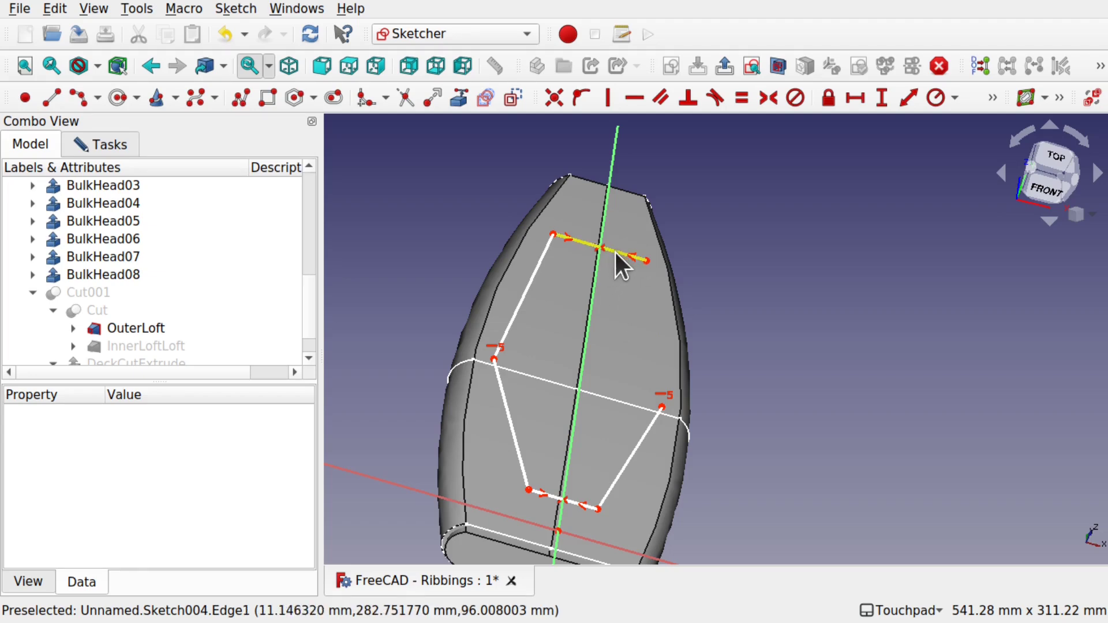
left_click(616, 254)
key("Delete")
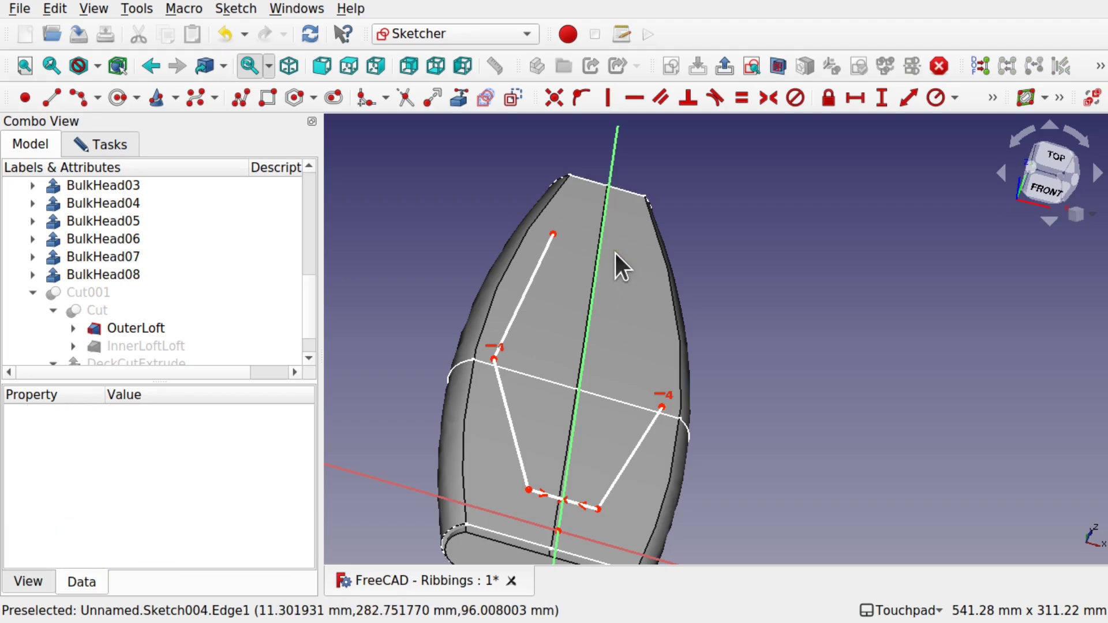
left_click(528, 279)
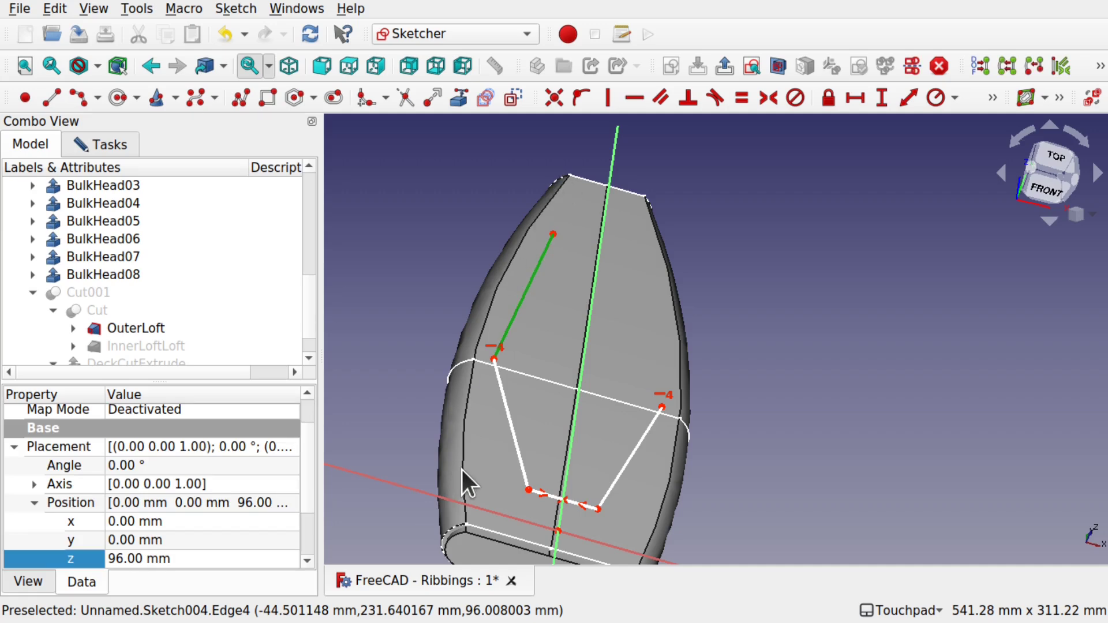
key("Delete")
left_click(516, 449)
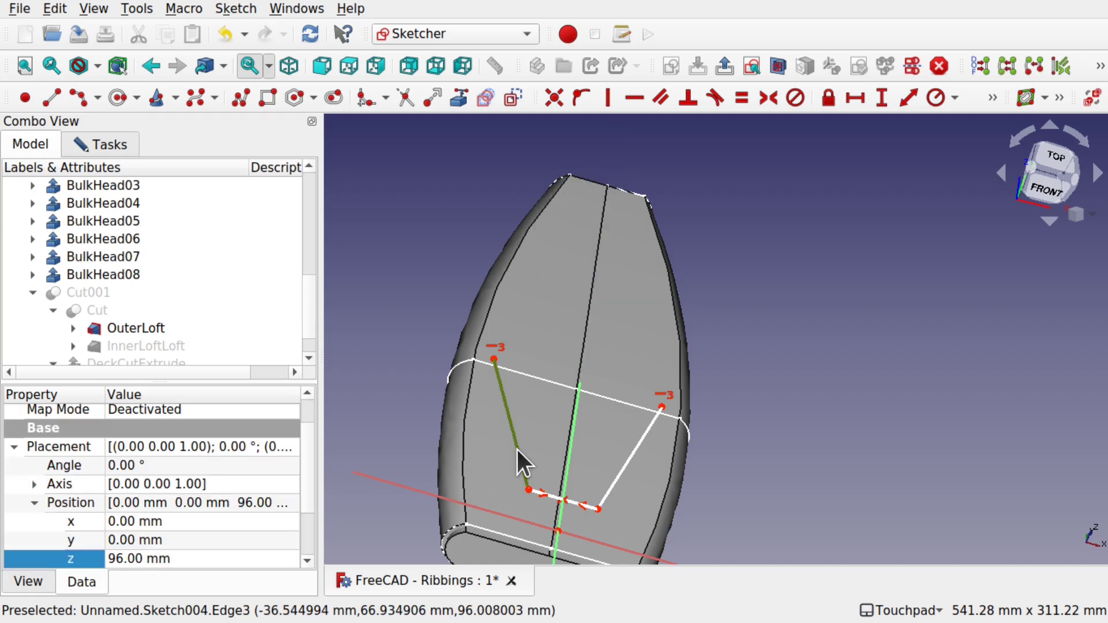
key("Delete")
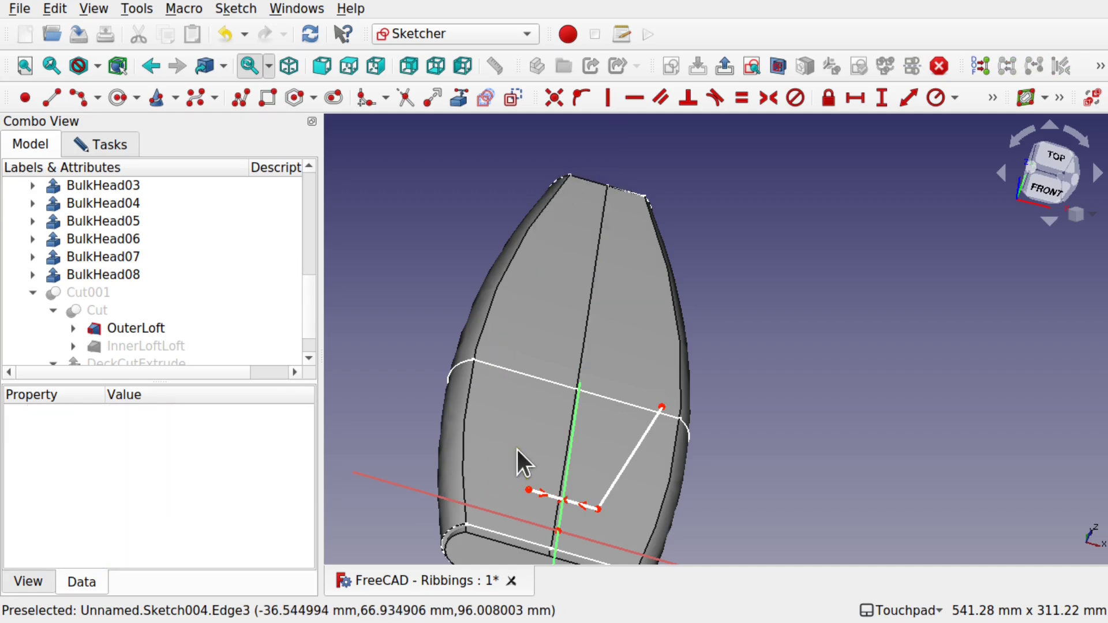
left_click(558, 498)
key("Delete")
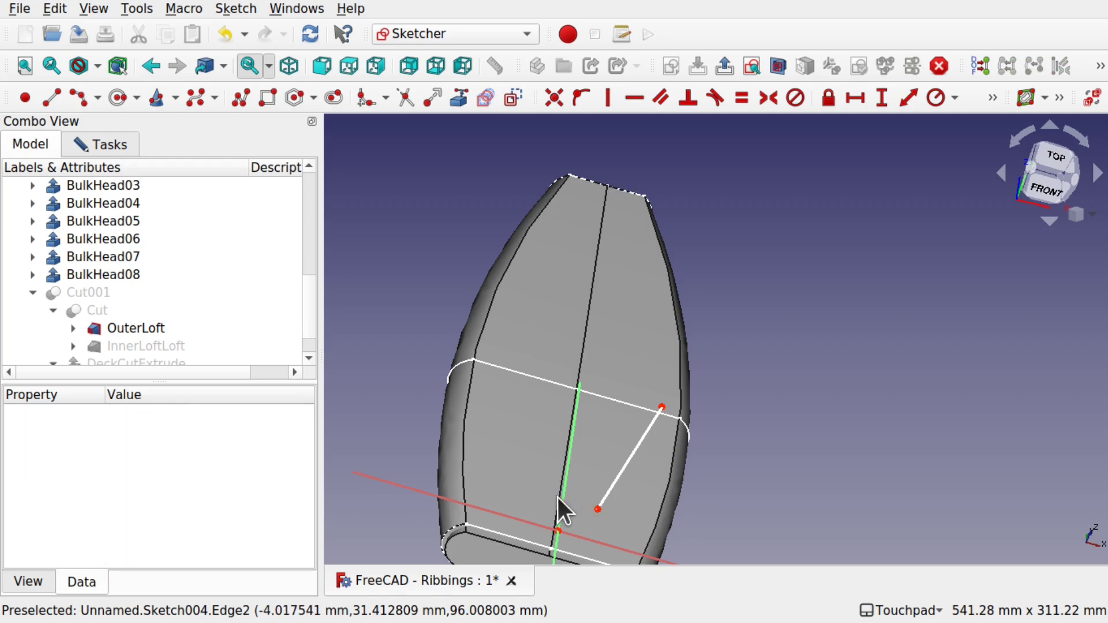
left_click(624, 472)
key("Delete")
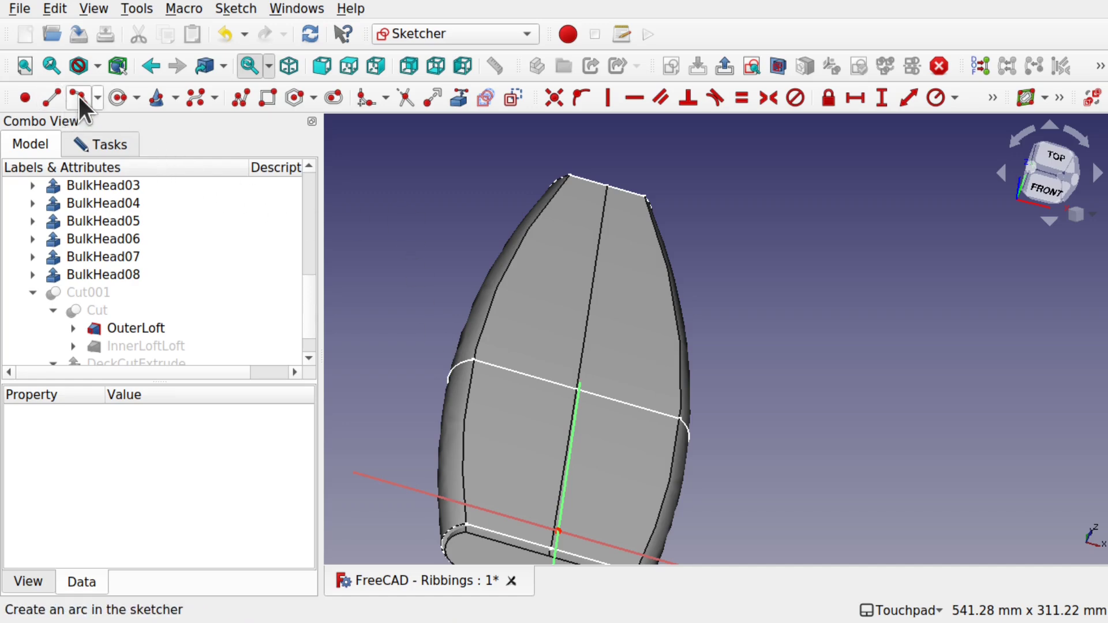
Link the two long curved deck edges of OuterLoft into the sketch as external geometry
left_click(456, 96)
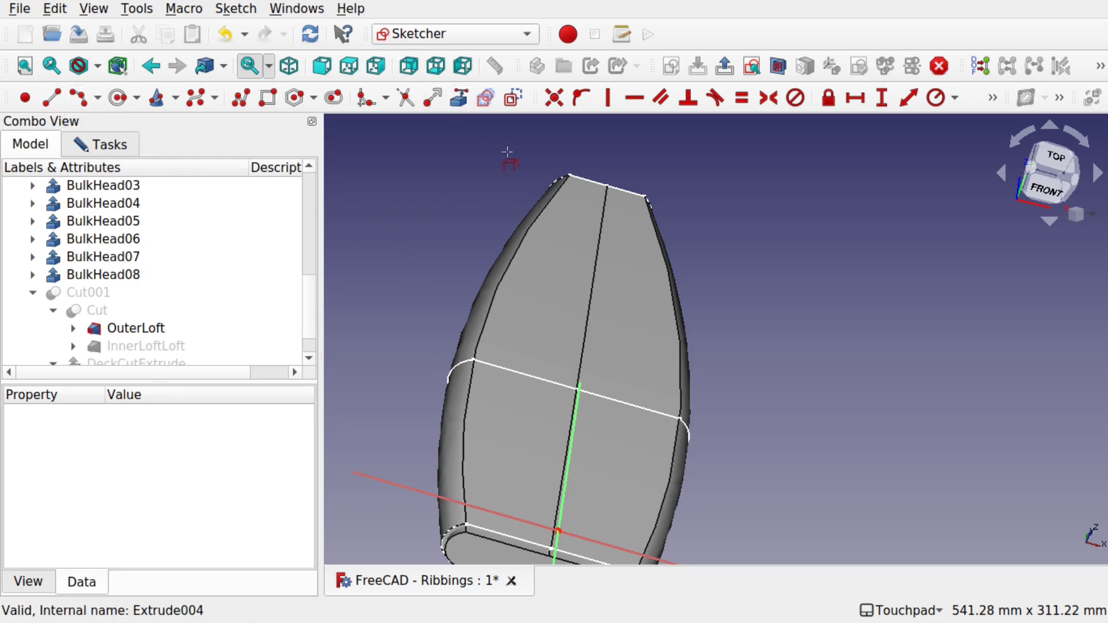
left_click(525, 233)
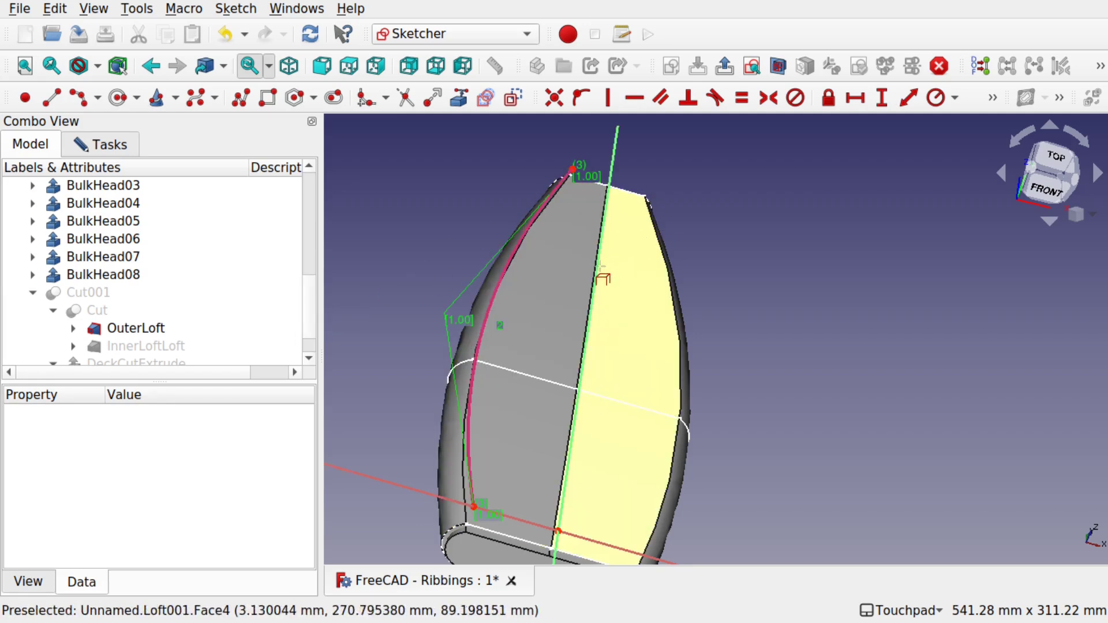
left_click(668, 280)
left_click(674, 293)
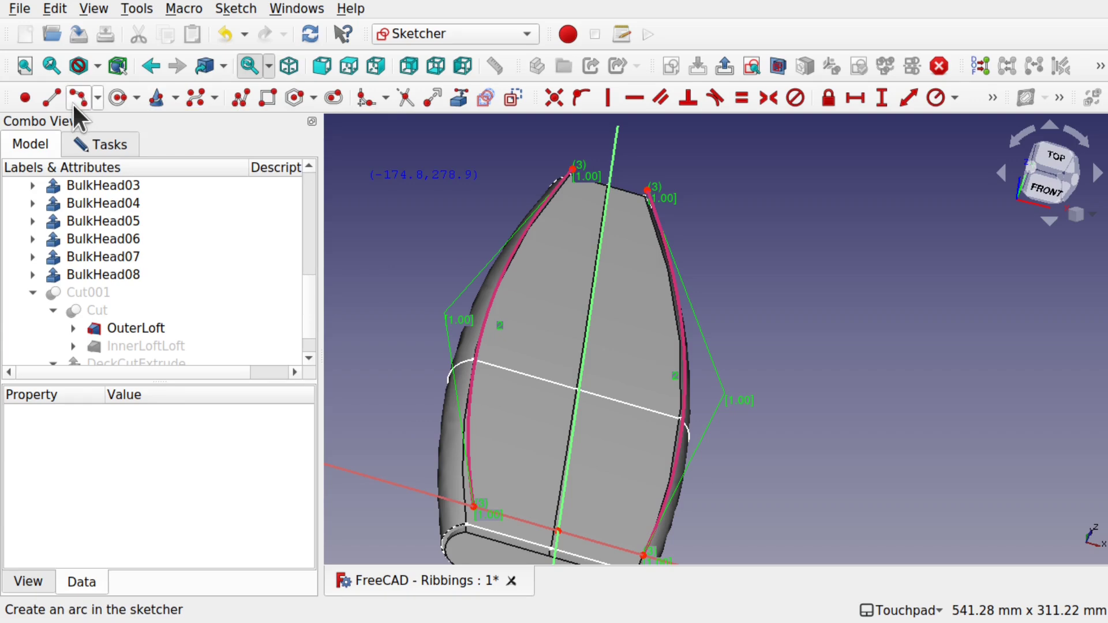
Draw an arc of about 601 mm radius between both ends of the left linked deck edge, with its rim point near that edge
left_click(98, 98)
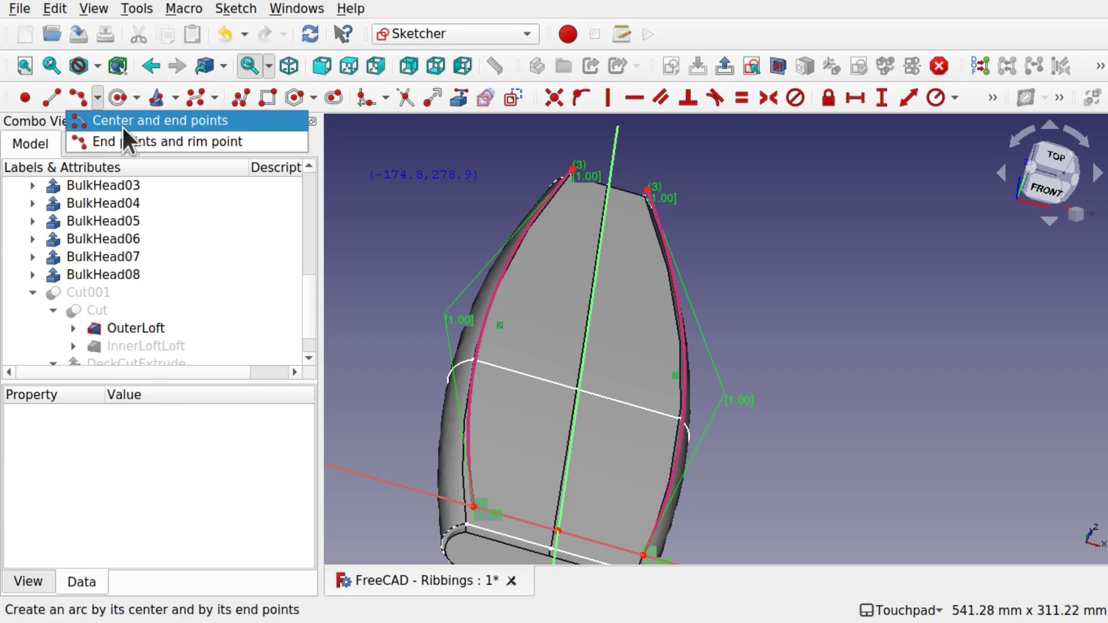
left_click(77, 100)
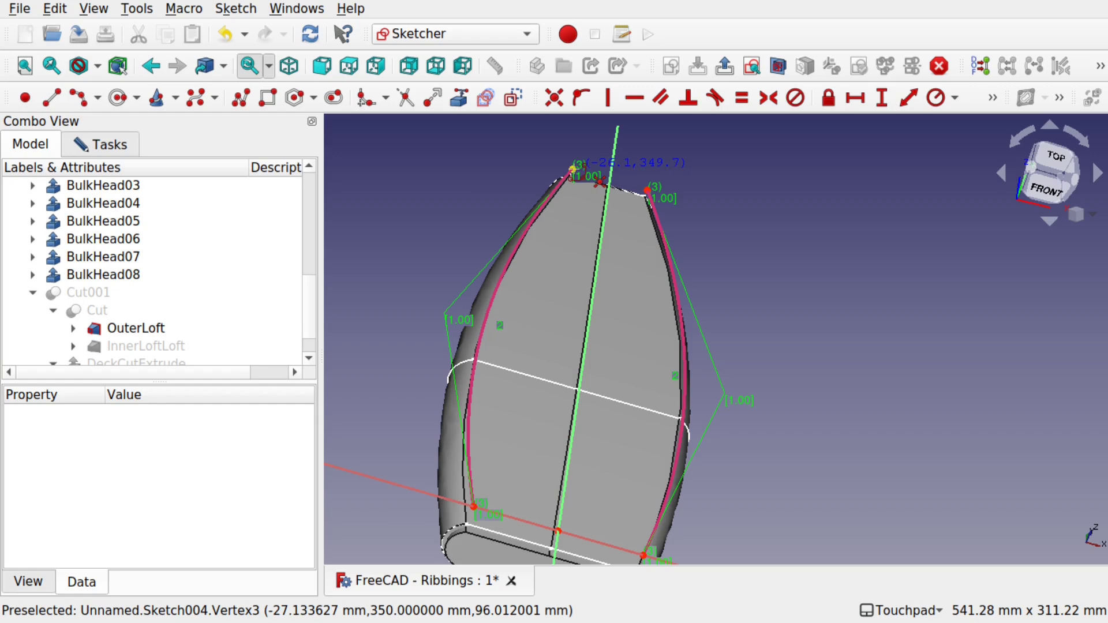
left_click(573, 170)
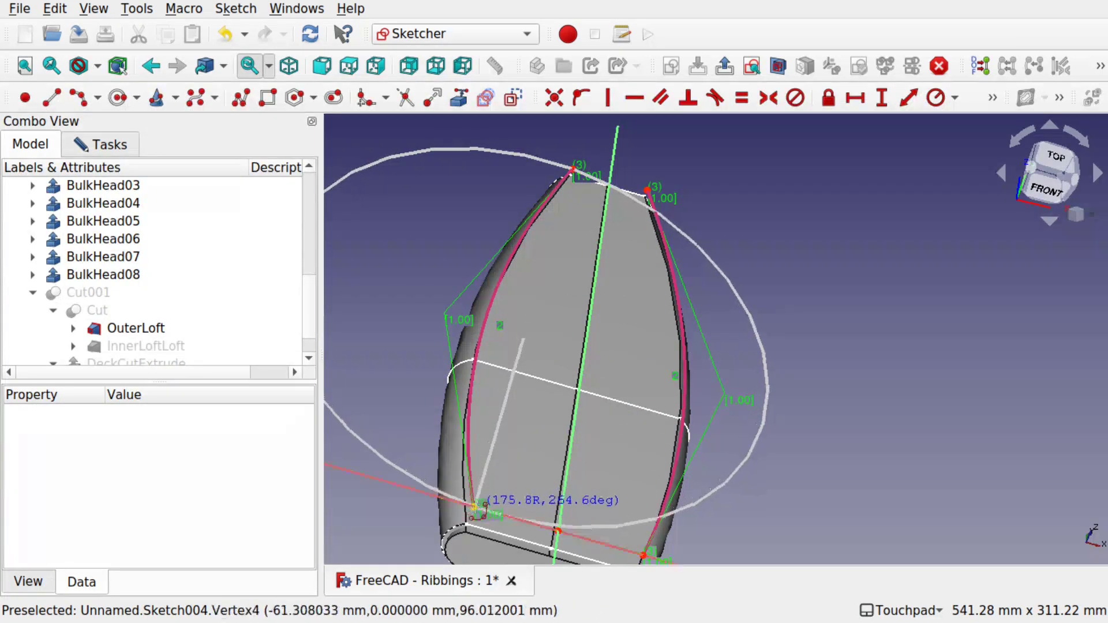
left_click(474, 507)
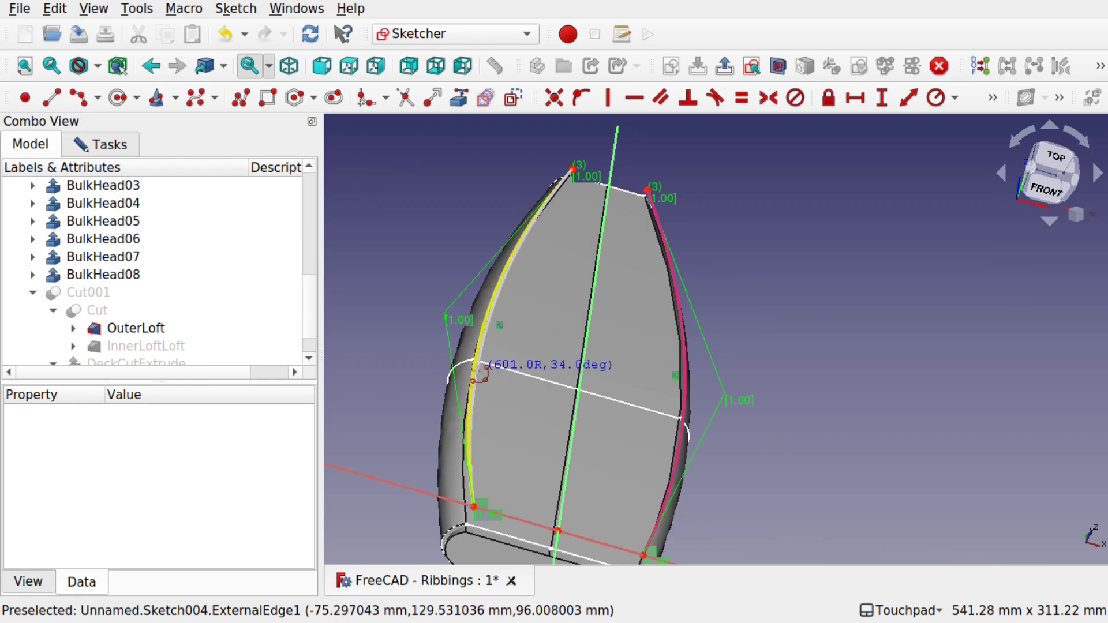
left_click(476, 370)
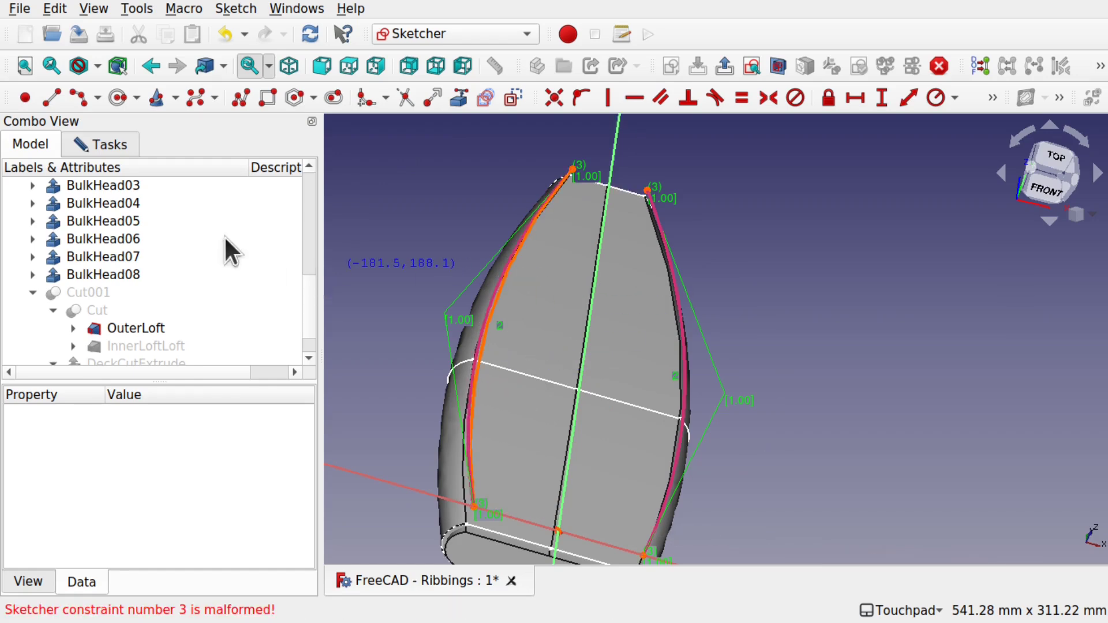
Select the malformed constraint reported by the sketch solver and delete it
left_click(106, 142)
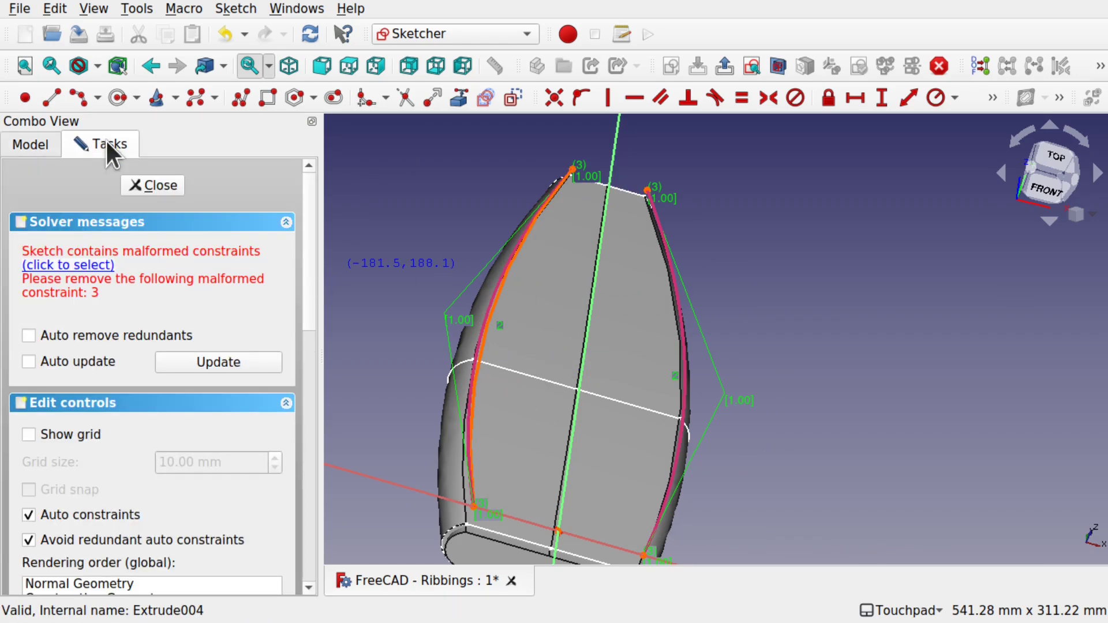
left_click(97, 265)
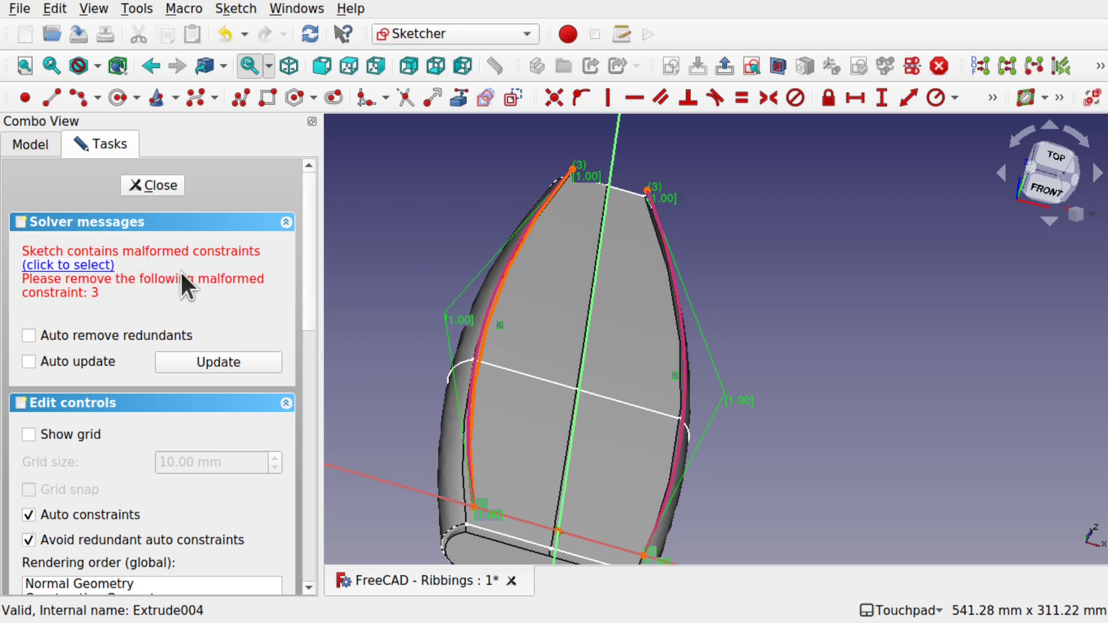
key("Delete")
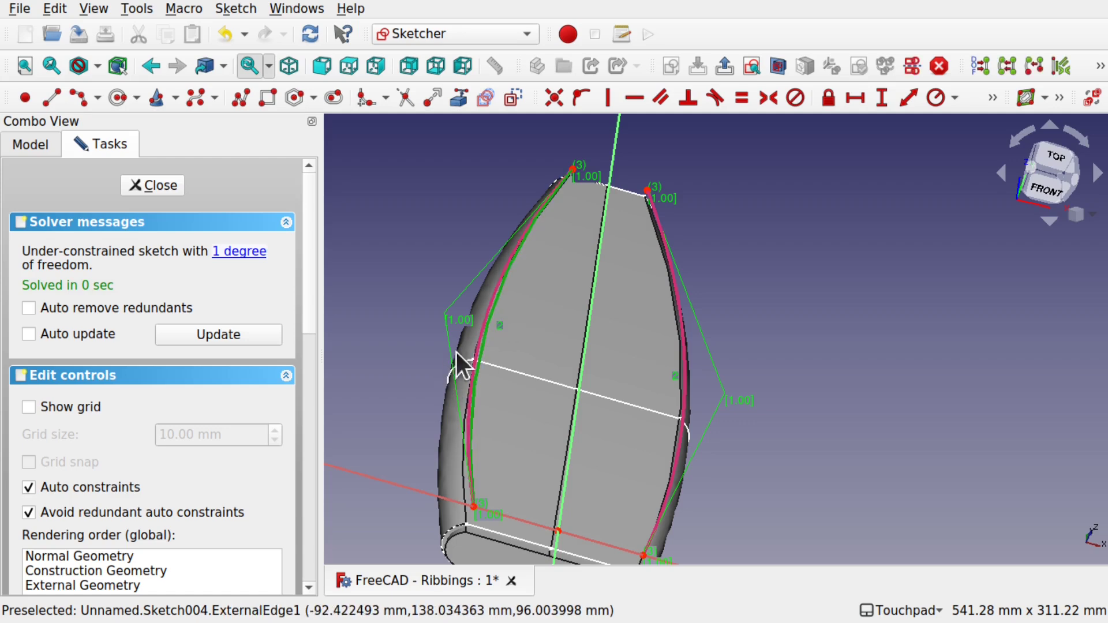
Try to apply an equality constraint between the new arc and the linked left deck edge
left_click(482, 332)
scroll(481, 331, "up", 5)
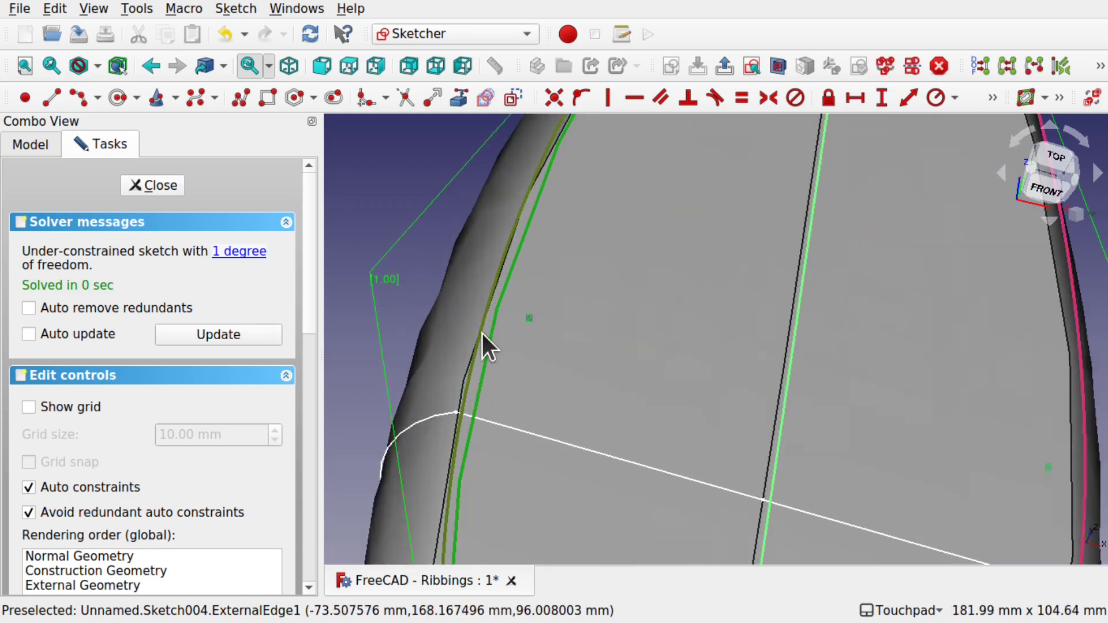
scroll(482, 332, "down", 1)
left_click(743, 97)
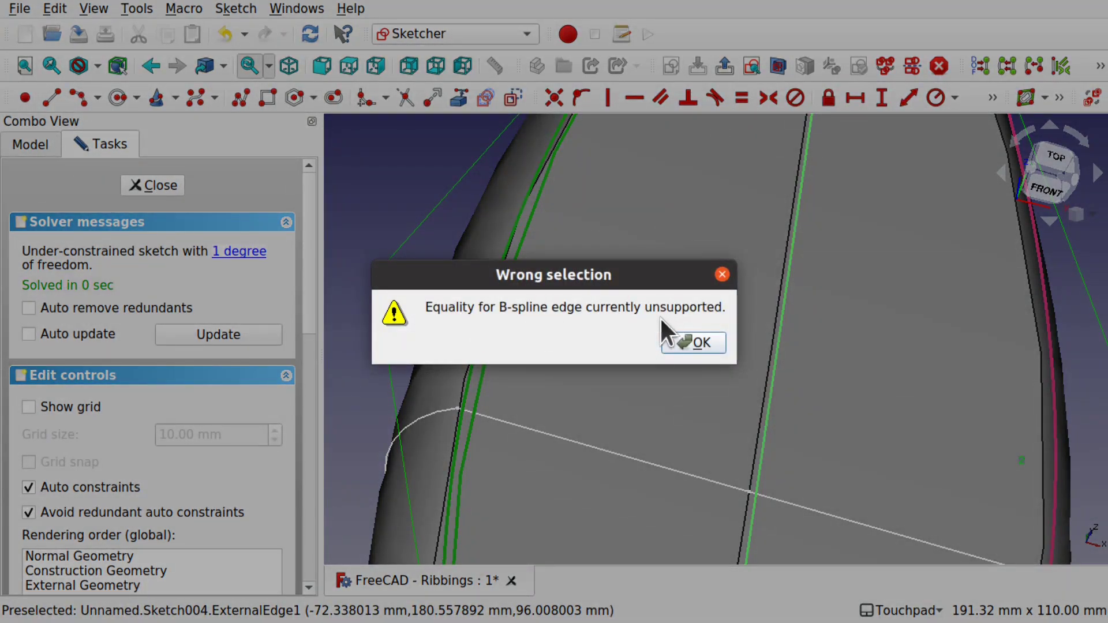
left_click(687, 343)
scroll(561, 321, "down", 5)
scroll(561, 310, "down", 1)
Adjust the arc's bulge along the left deck edge and mirror the arc about the sketch's vertical axis
left_click(561, 310)
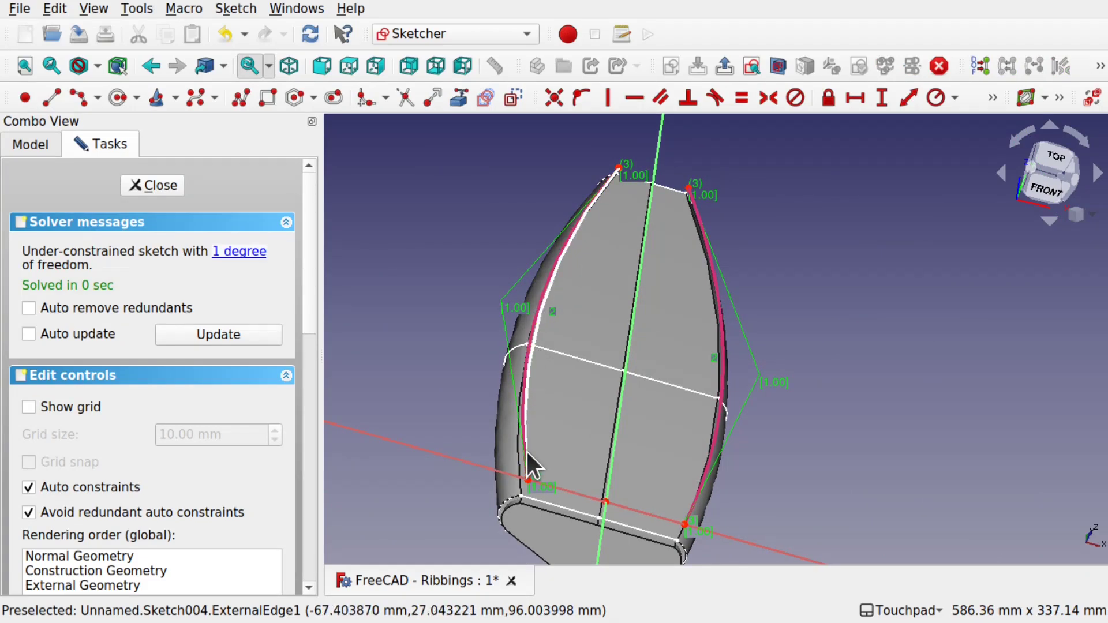
mouse_move(539, 365)
left_mouse_down()
mouse_move(552, 319)
mouse_move(542, 320)
left_mouse_up()
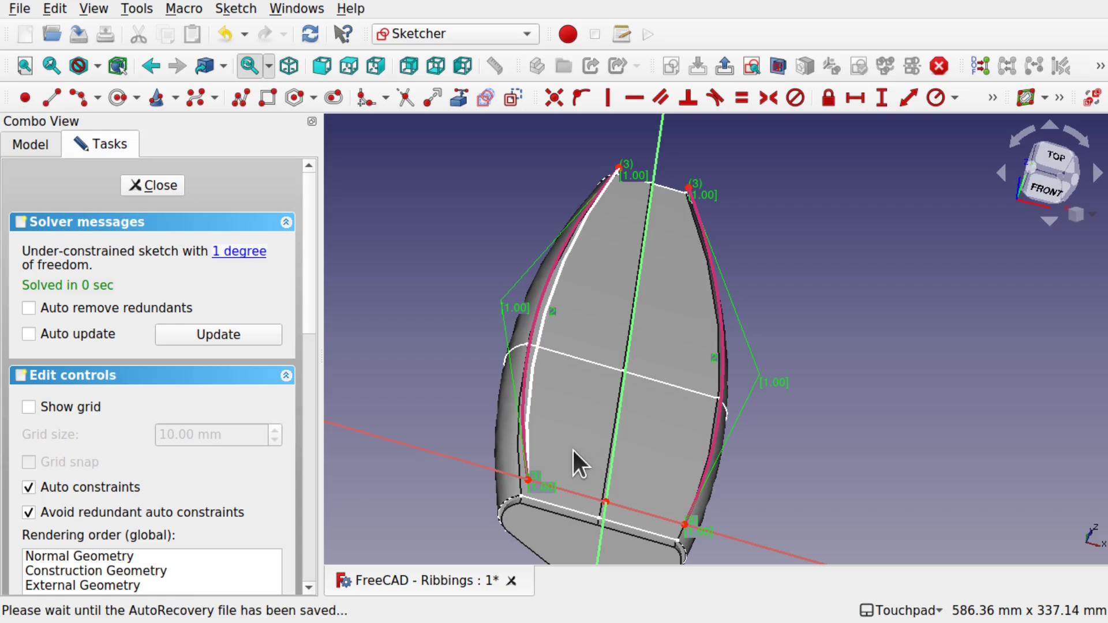
left_click(542, 326)
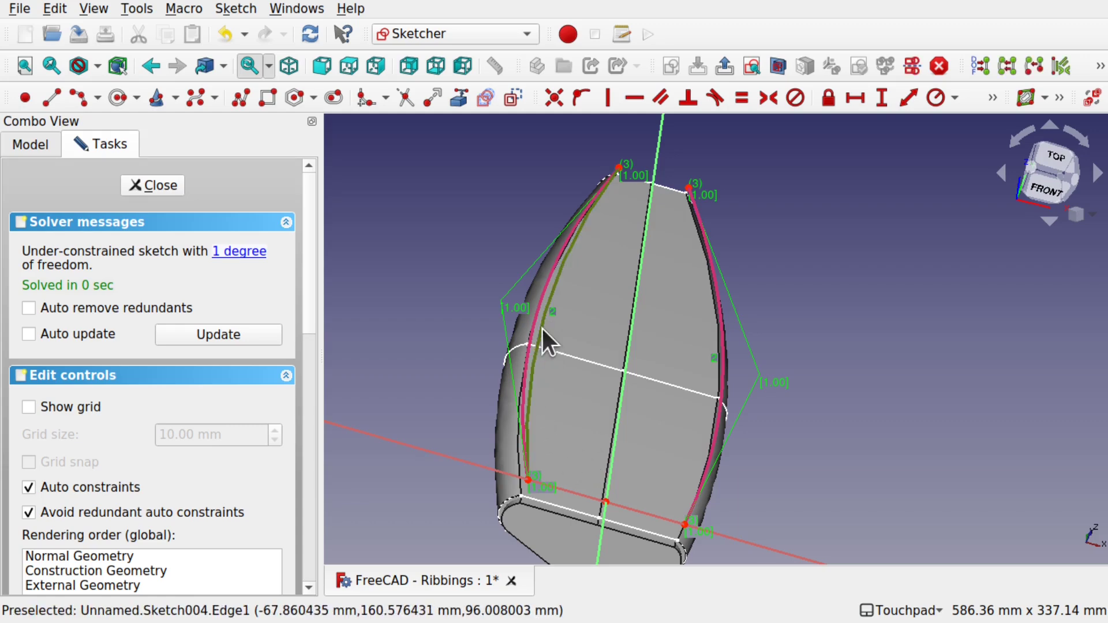
left_click(631, 314)
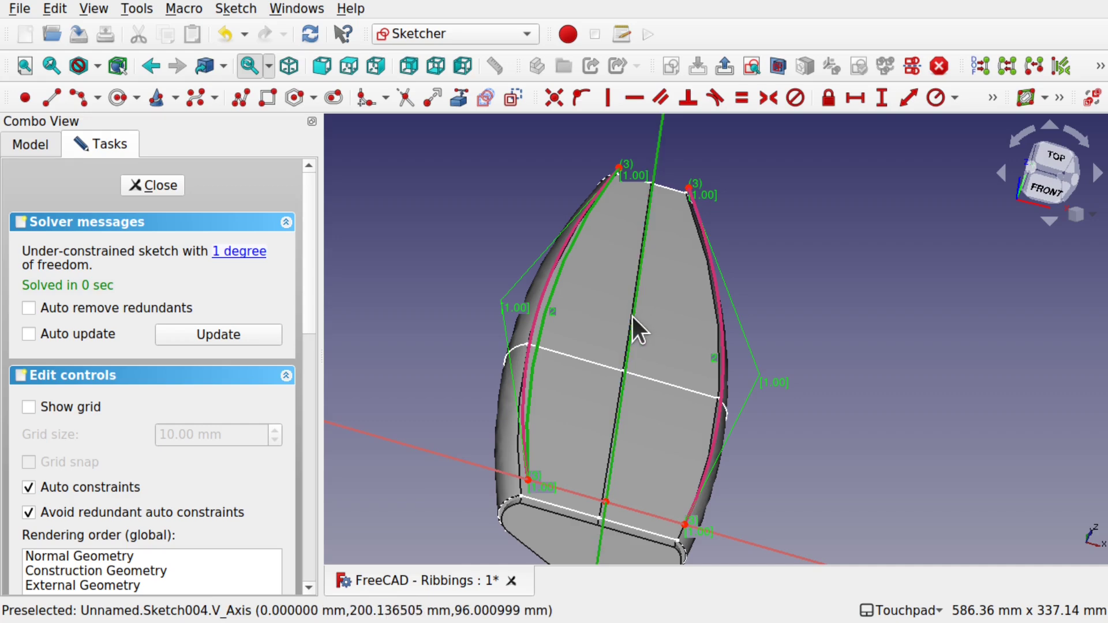
left_click(1097, 65)
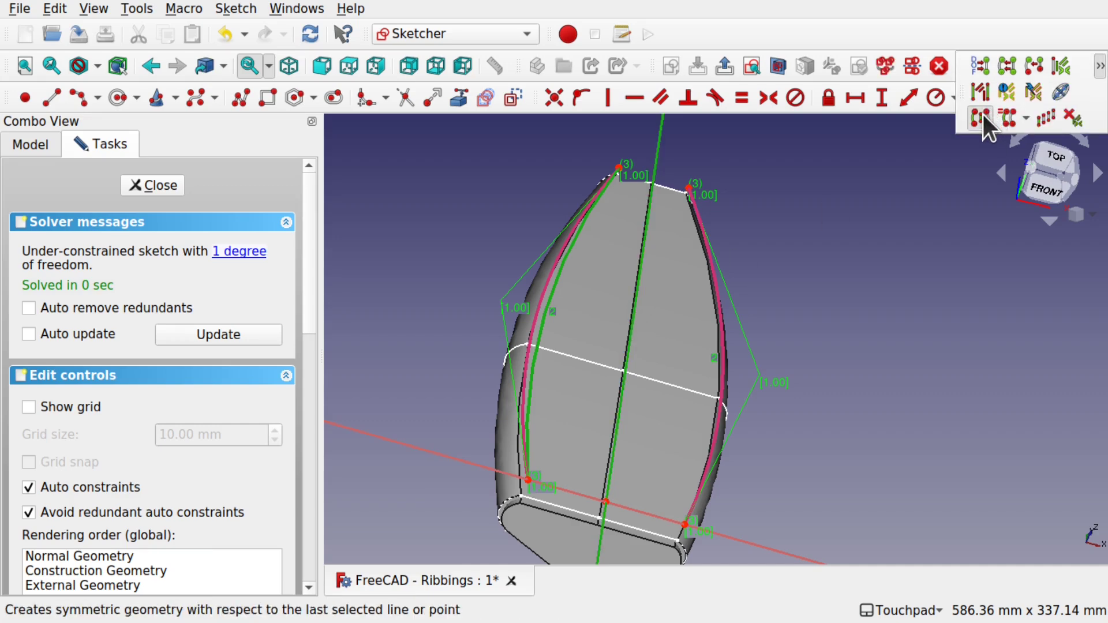
left_click(982, 114)
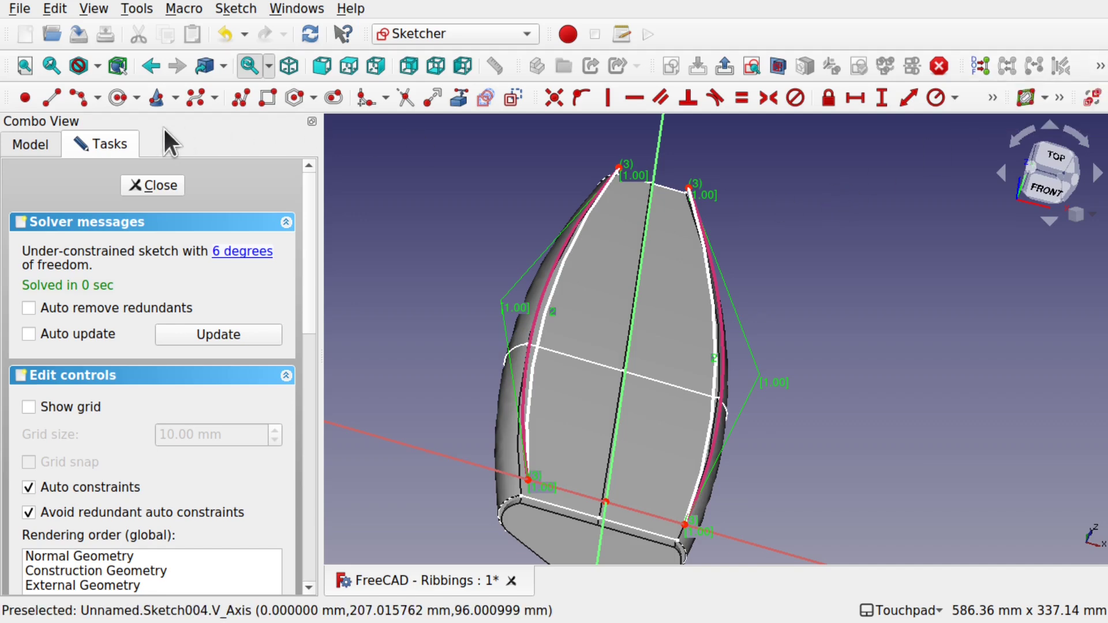
Draw a straight line joining the two arcs' endpoints across the narrow end of the hull
left_click(51, 98)
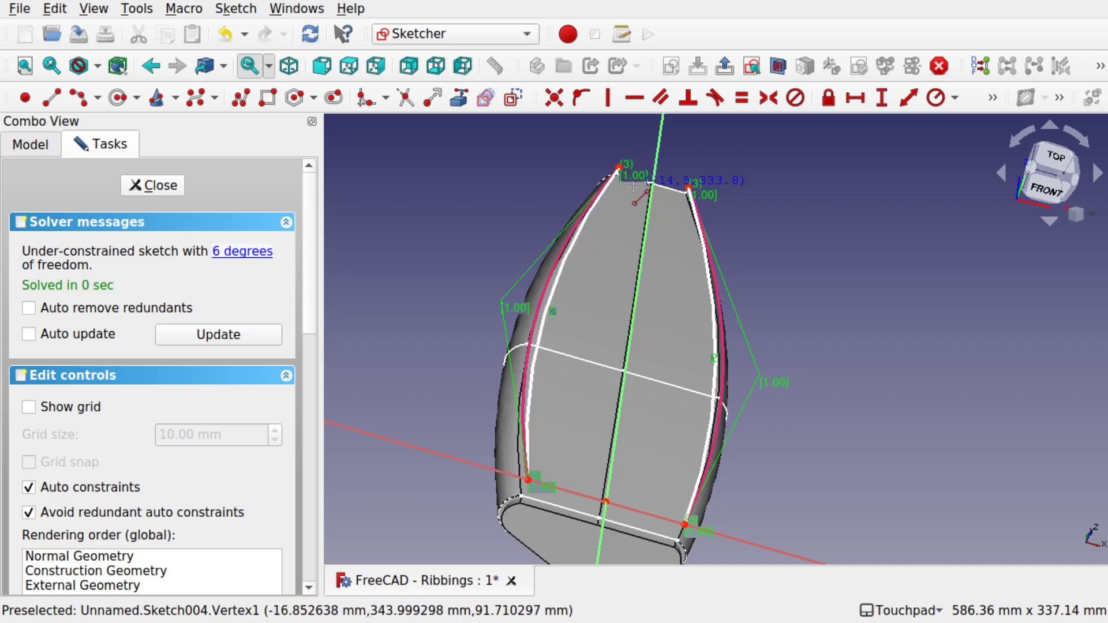
scroll(634, 180, "up", 3)
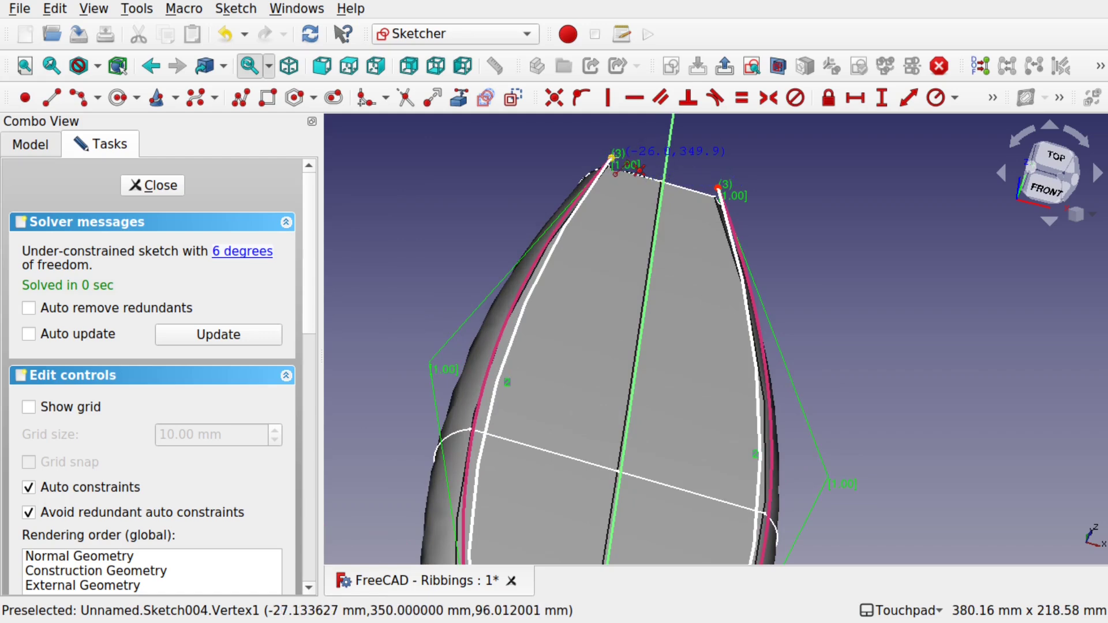
left_click(612, 158)
left_click(719, 188)
scroll(725, 190, "up", 5)
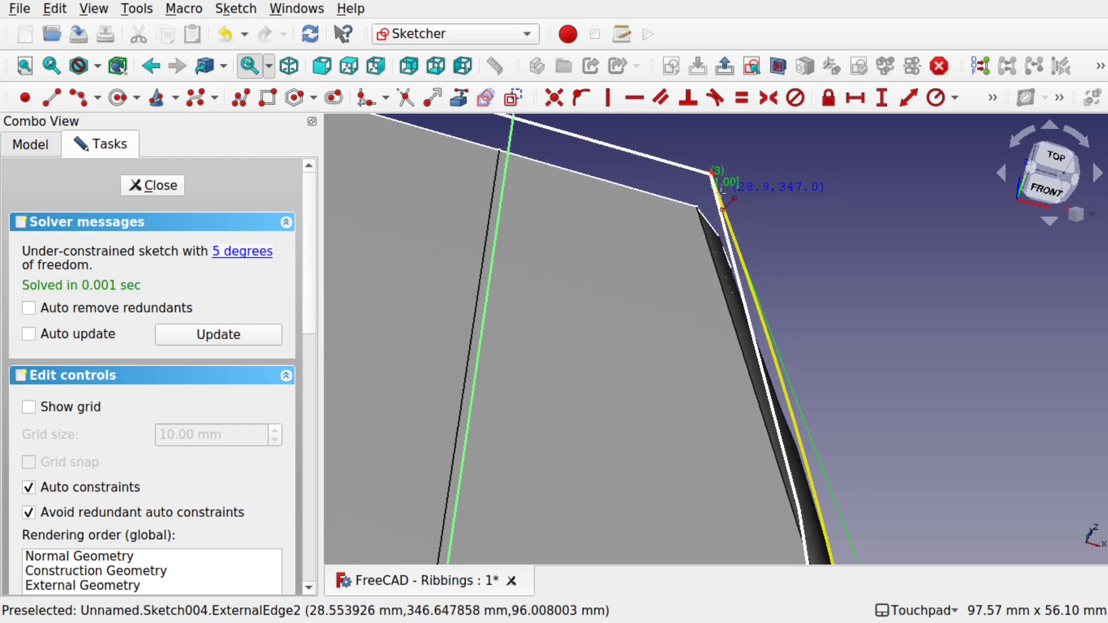
key("Escape")
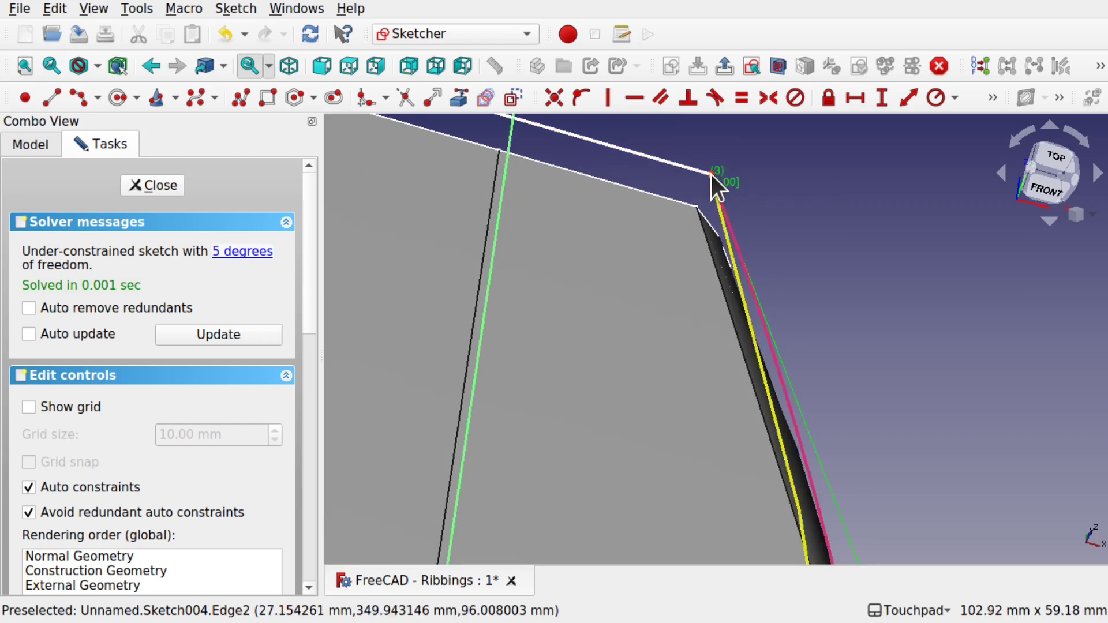
left_click(714, 174)
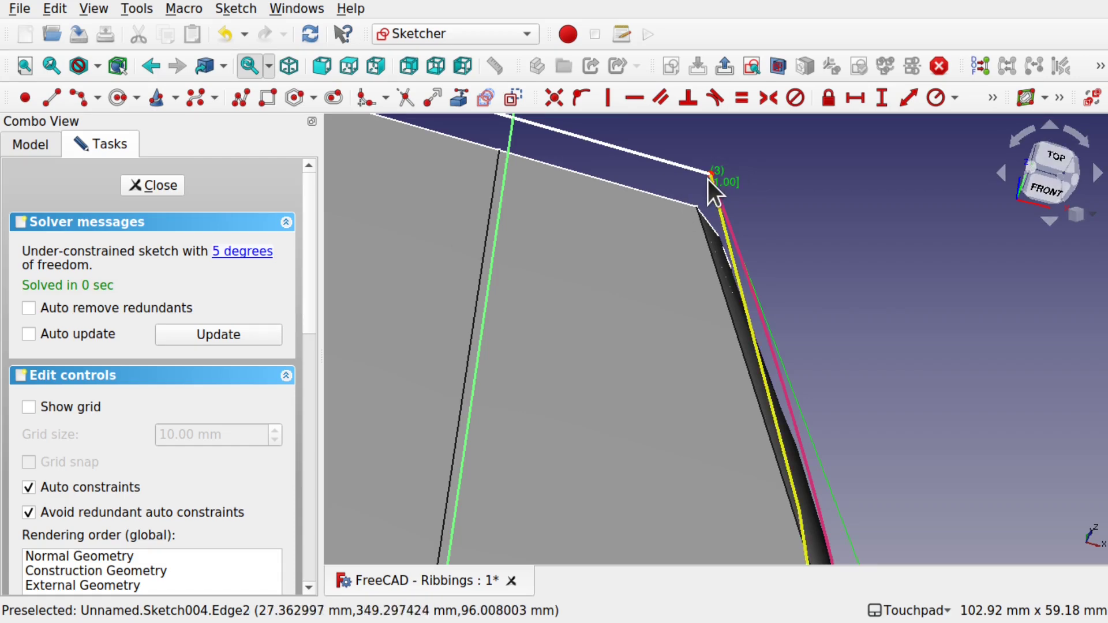
scroll(708, 179, "down", 7)
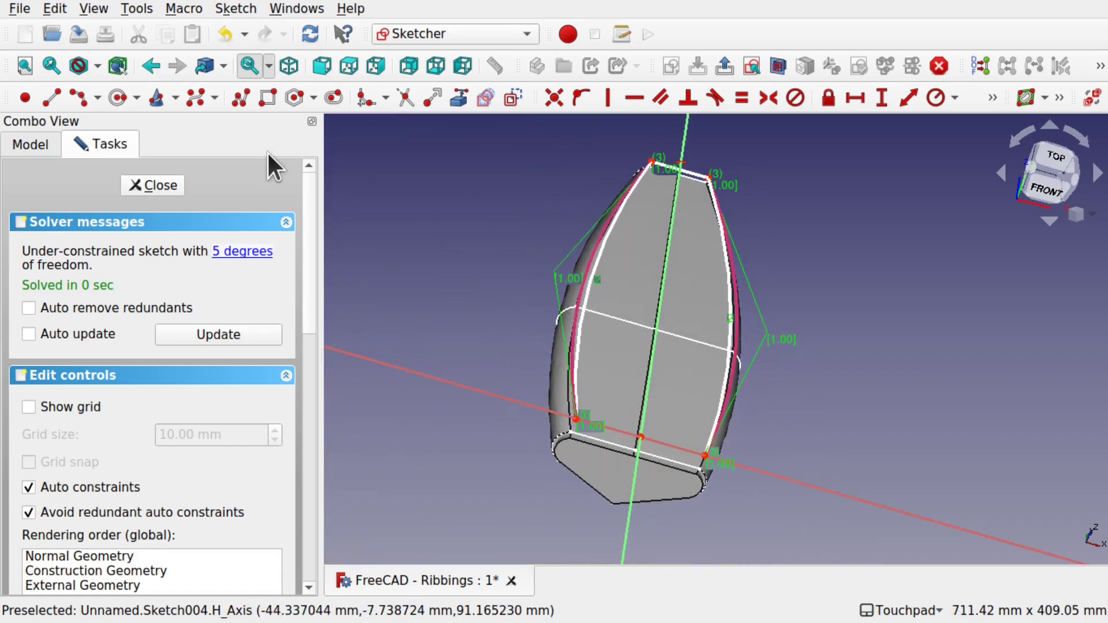
Close the deck opening outline with a straight line between the arcs' endpoints at the wide end of the hull
left_click(51, 99)
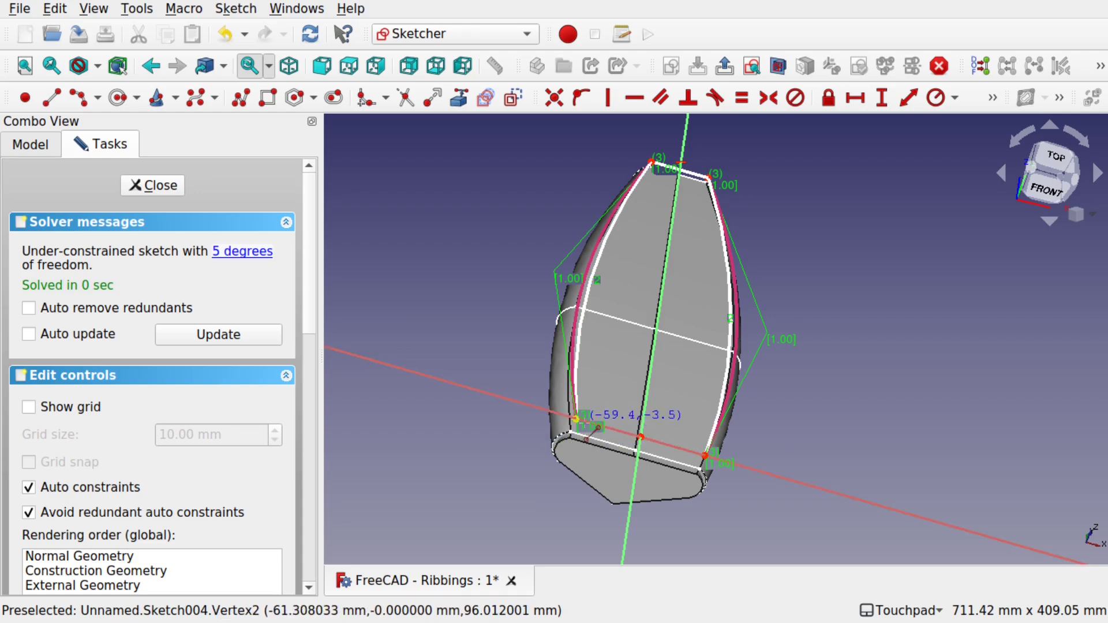
left_click(577, 418)
scroll(701, 449, "up", 5)
scroll(722, 459, "down", 1)
left_click(753, 473)
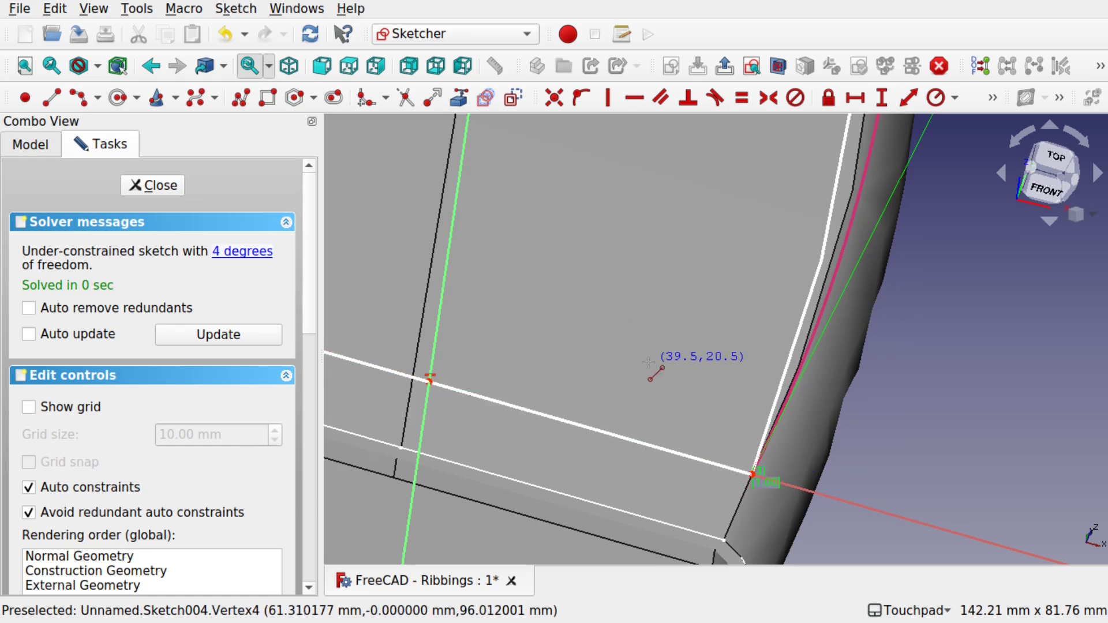
scroll(649, 362, "down", 8)
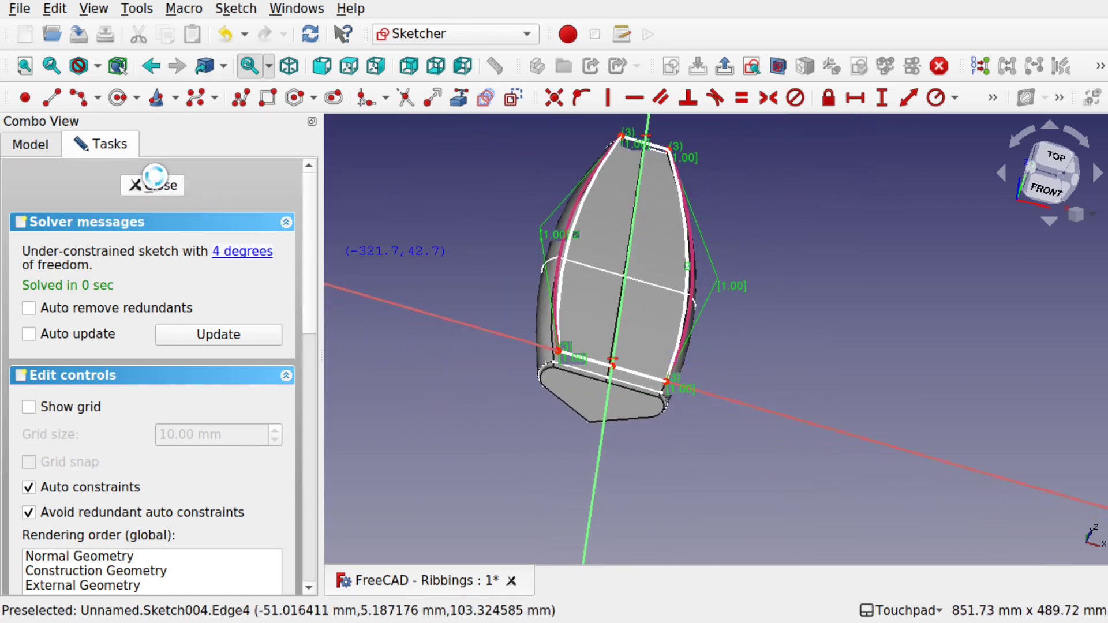
Leave the deck opening sketch and hide OuterLoft so only the cut hull shows with its bulkheads
key("Escape")
key("Escape")
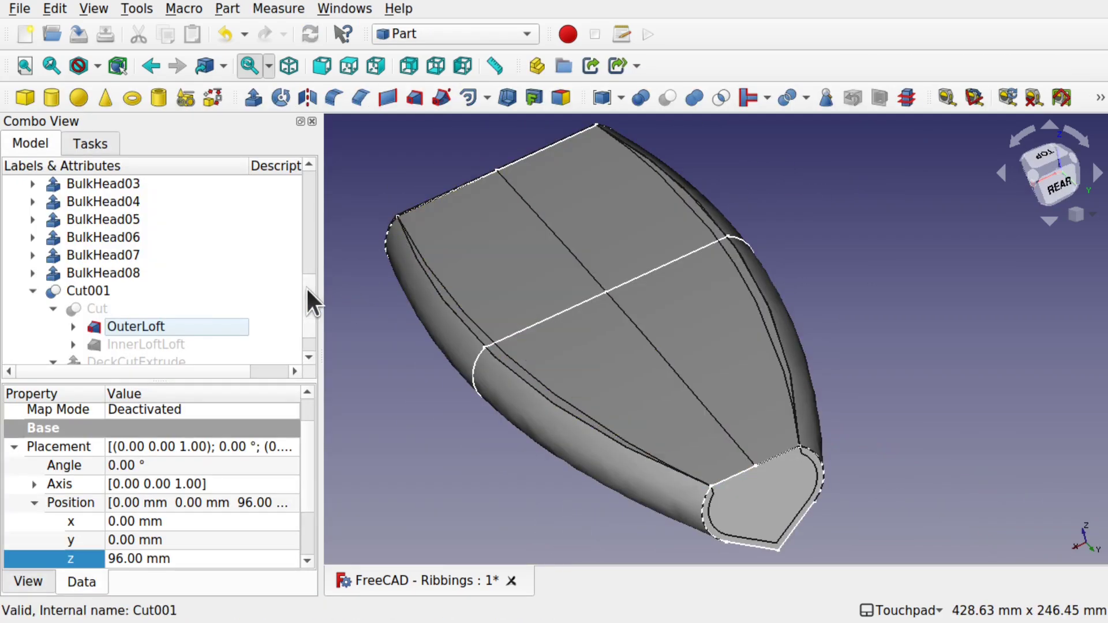
left_click(127, 289)
key("space")
Examine the hull's curved deck opening and the bulkheads inside it from several angles
mouse_move(547, 388)
left_mouse_down("shift")
mouse_move(640, 342)
mouse_move(609, 369)
mouse_move(536, 390)
left_mouse_up("shift")
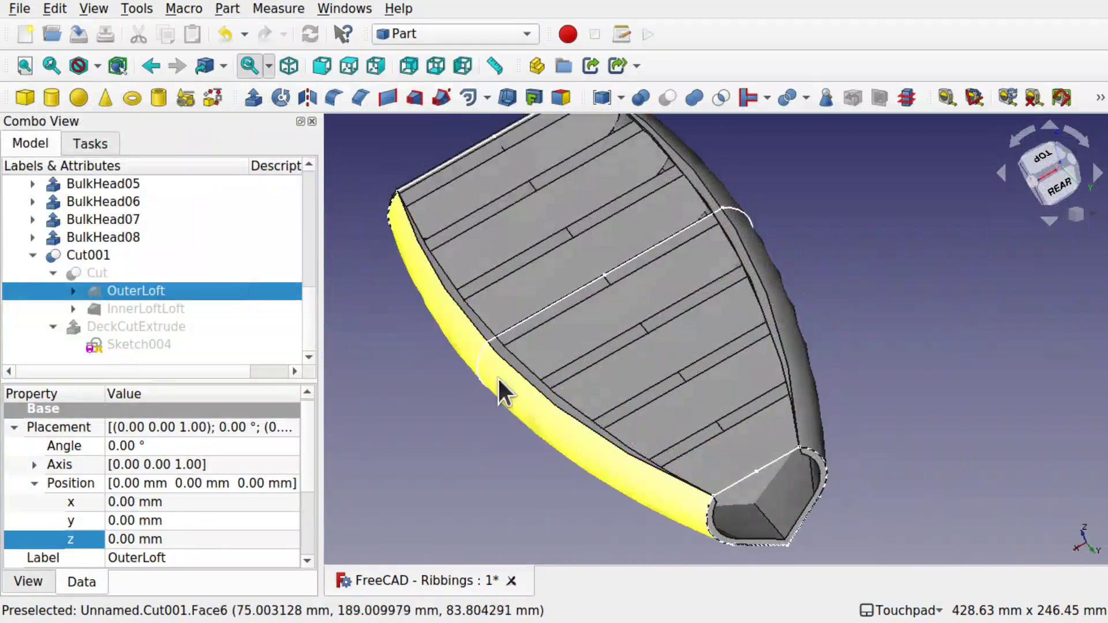
left_click_drag(620, 346, 767, 347, "shift")
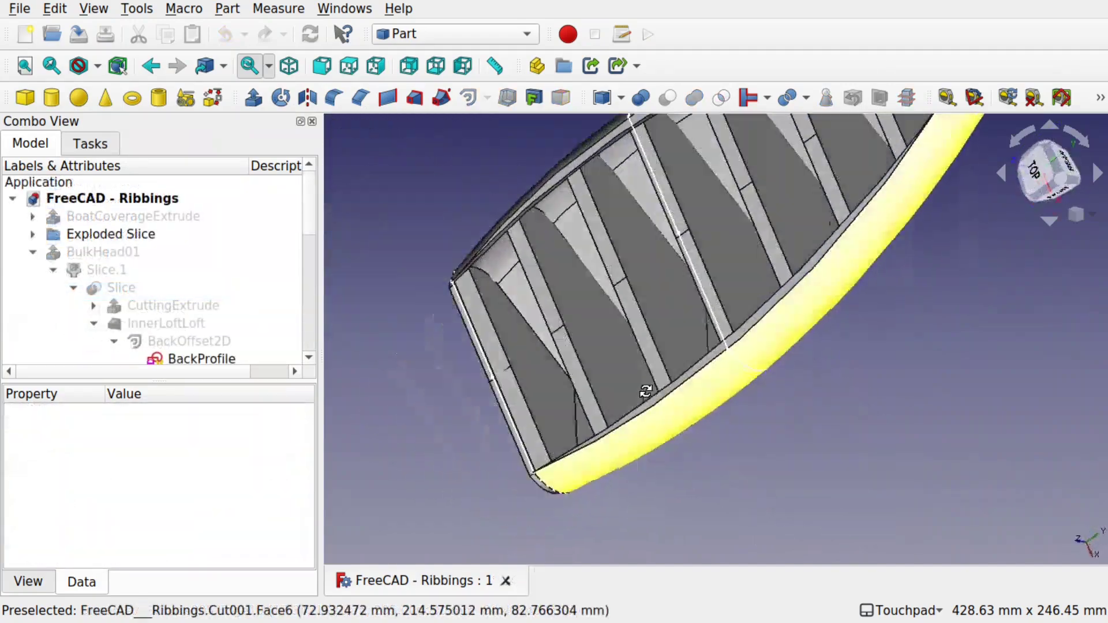
left_click_drag(643, 388, 783, 307, "shift")
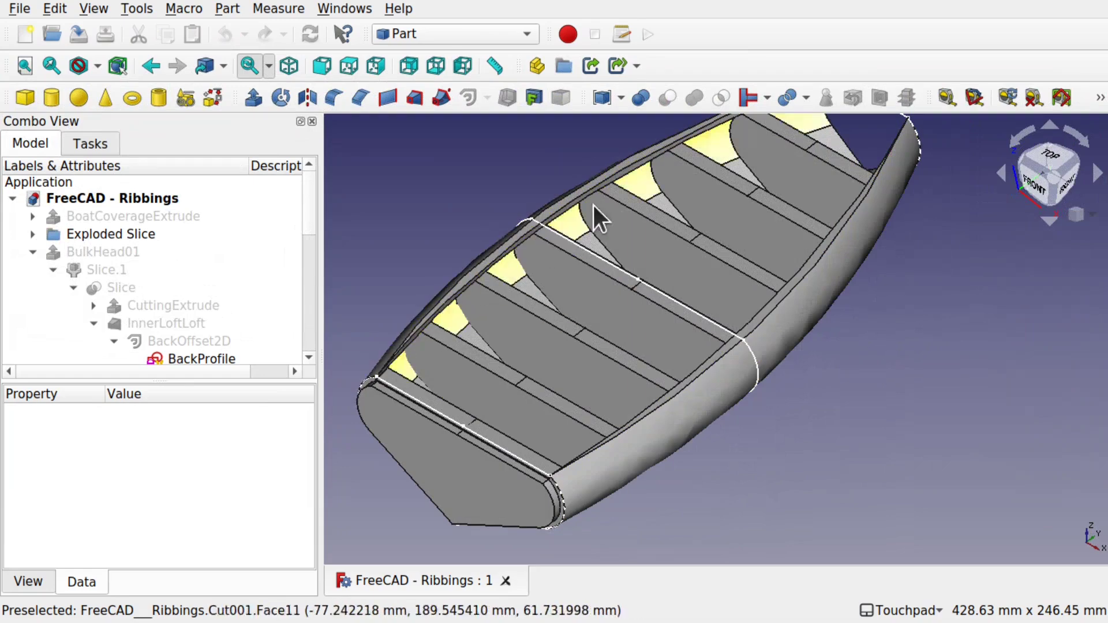
left_click_drag(739, 178, 642, 276, "shift")
left_click_drag(793, 210, 865, 116, "shift")
left_click_drag(819, 265, 779, 151, "shift")
left_click_drag(881, 262, 710, 224, "shift")
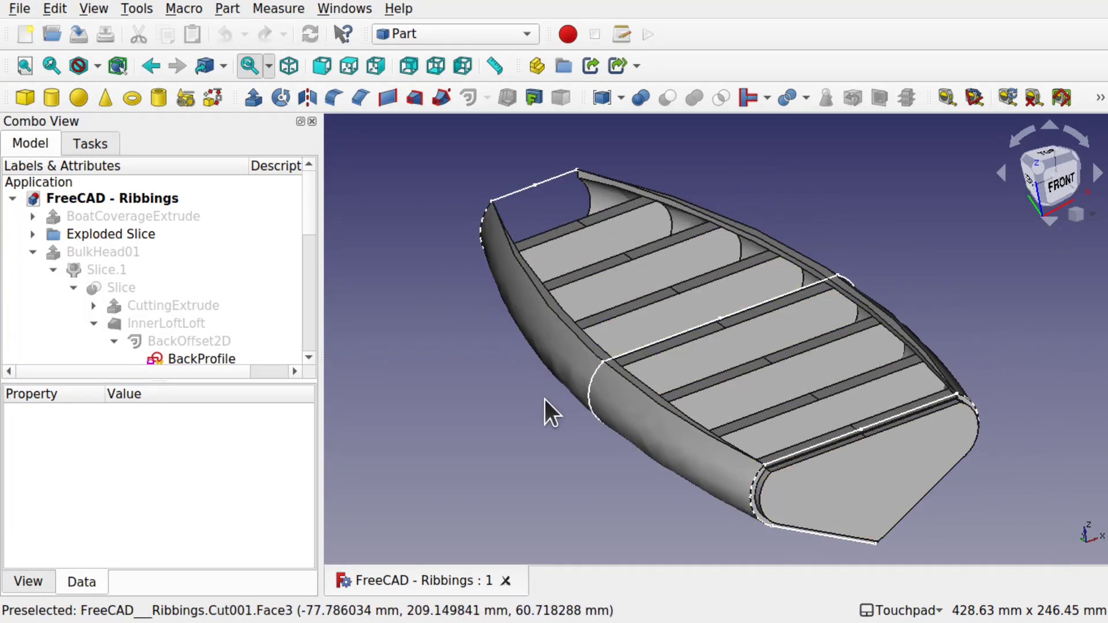
Delete Cut001, DeckCutExtrude and Sketch004 from the model, keeping the hollow hull Cut
left_click_drag(306, 212, 302, 340)
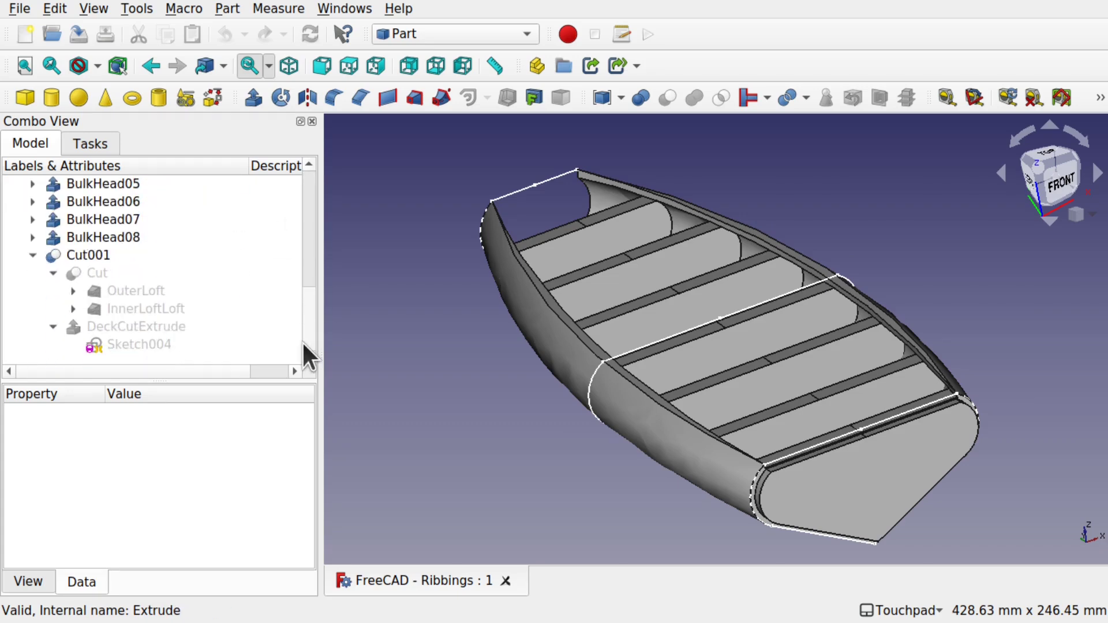
left_click(100, 258)
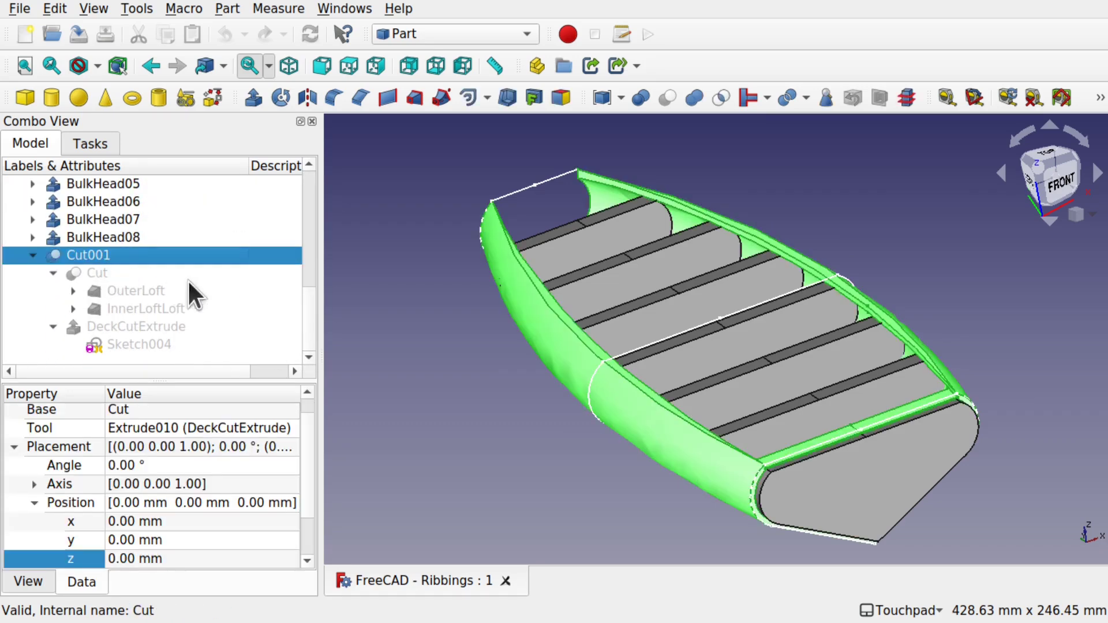
key("Delete")
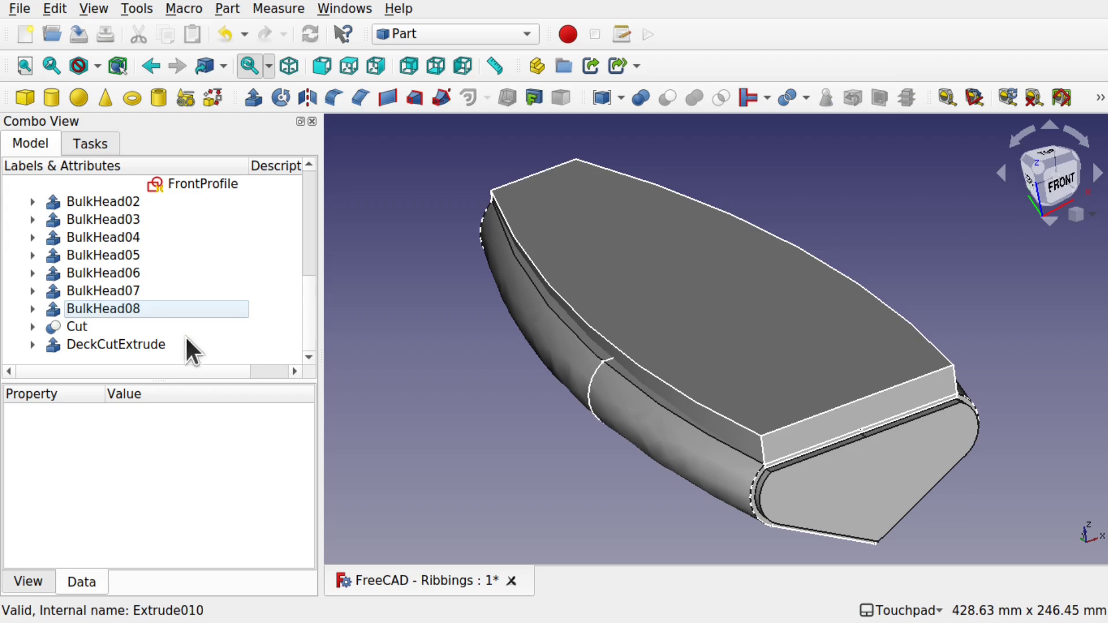
left_click(103, 344)
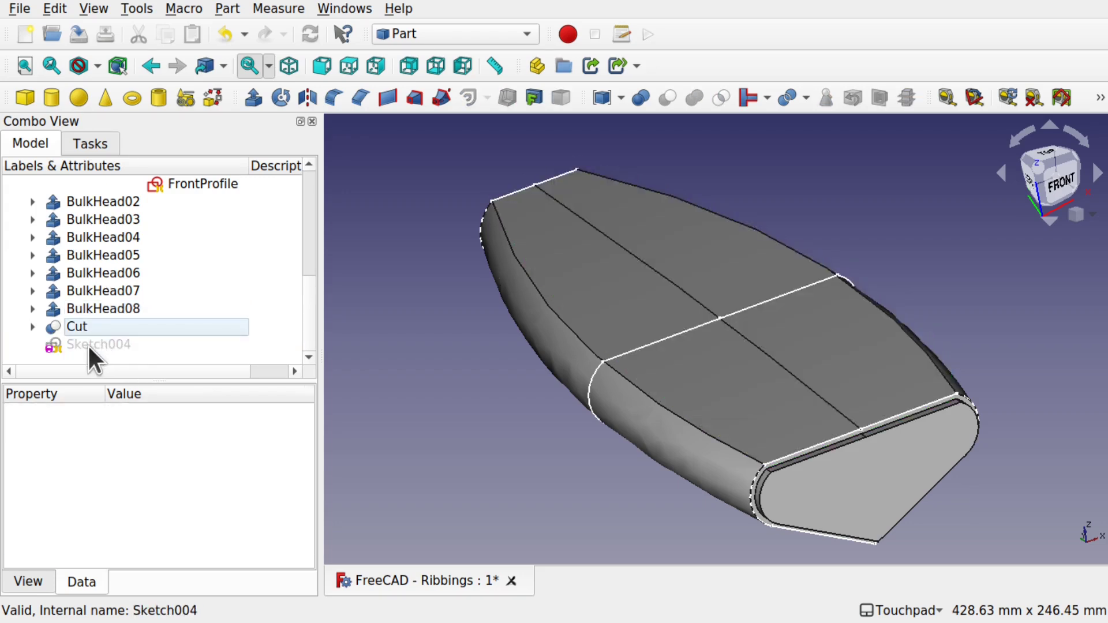
left_click(82, 344)
key("Delete")
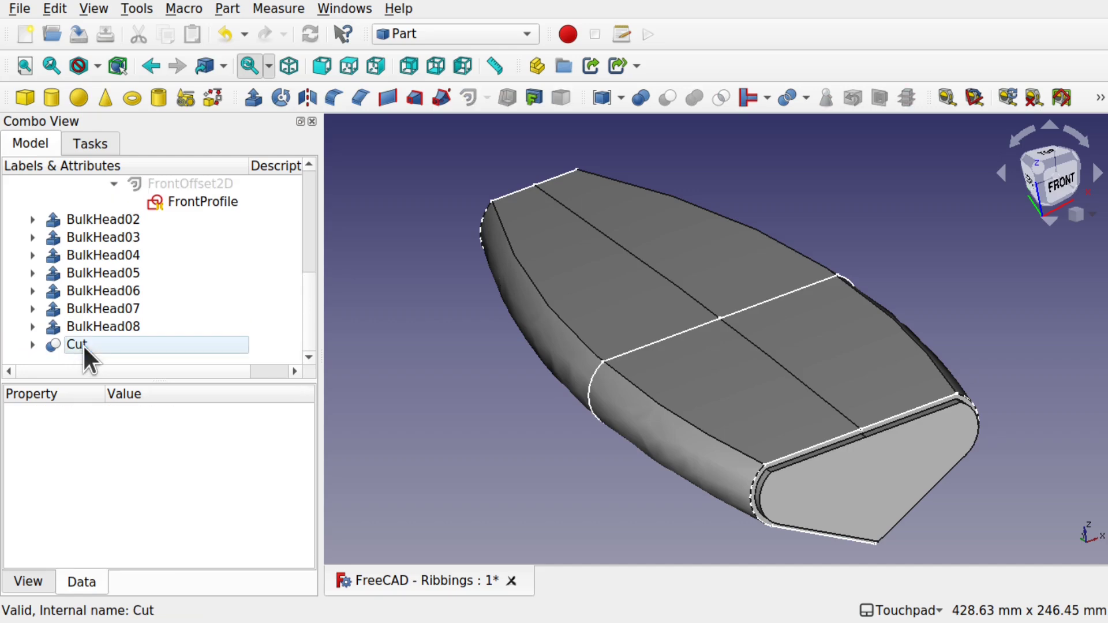
Delete the hollow hull Cut from the model and hide OuterLoft so the inner loft and bulkheads show
left_click(68, 345)
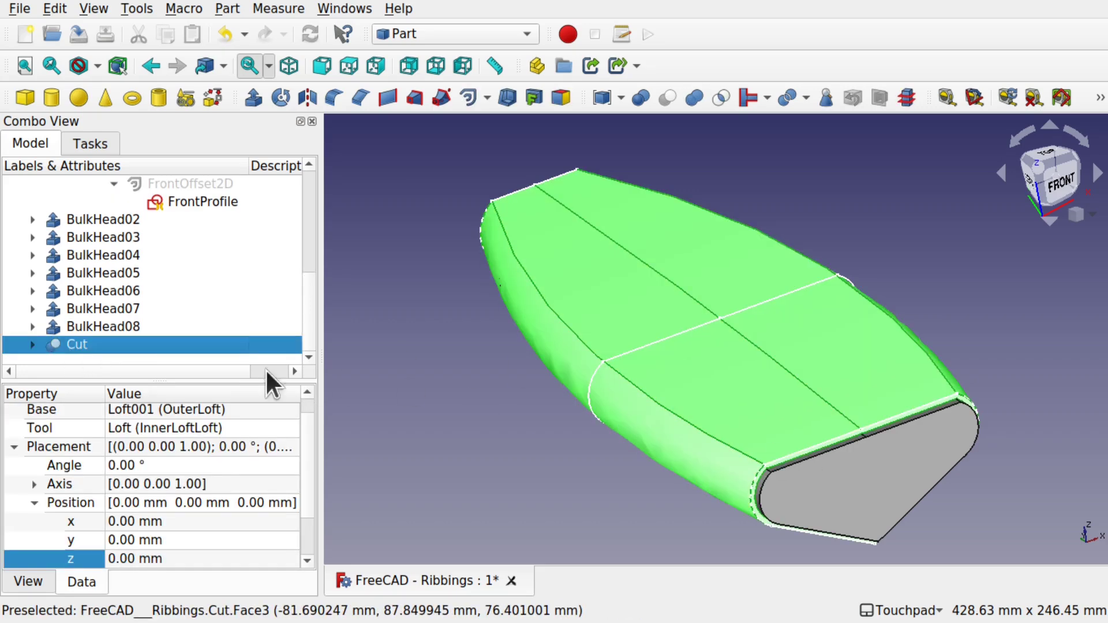
key("Delete")
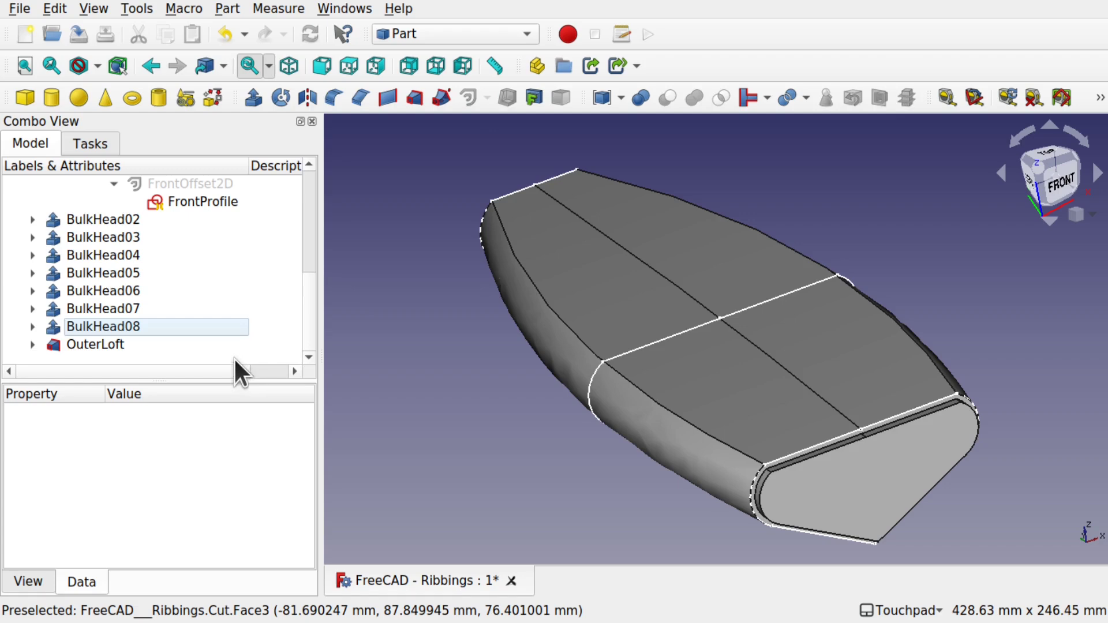
left_click(100, 345)
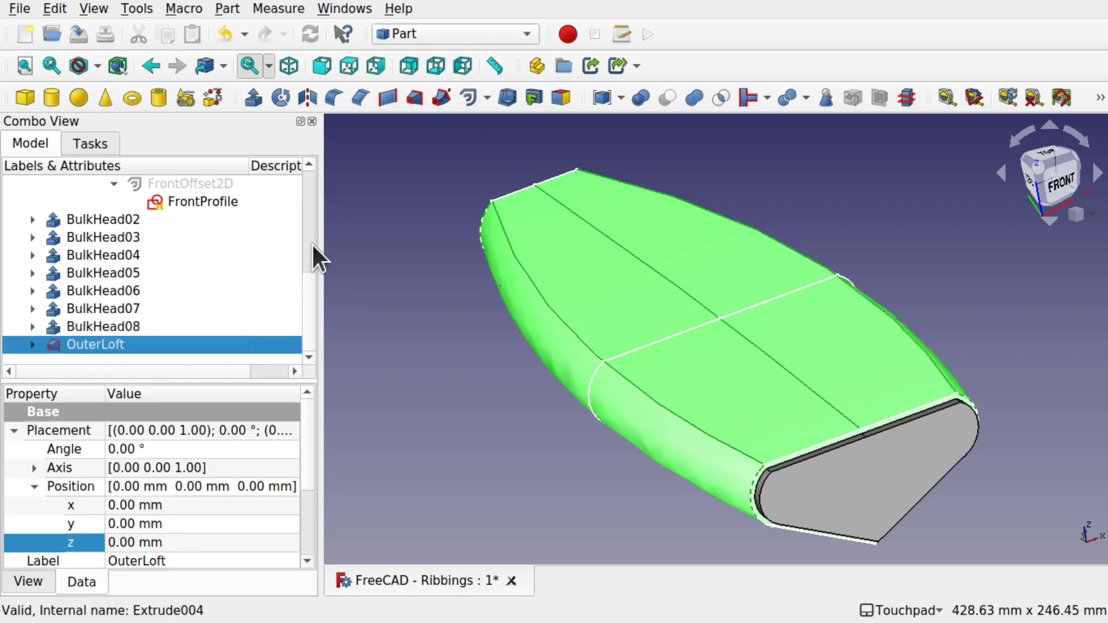
key("space")
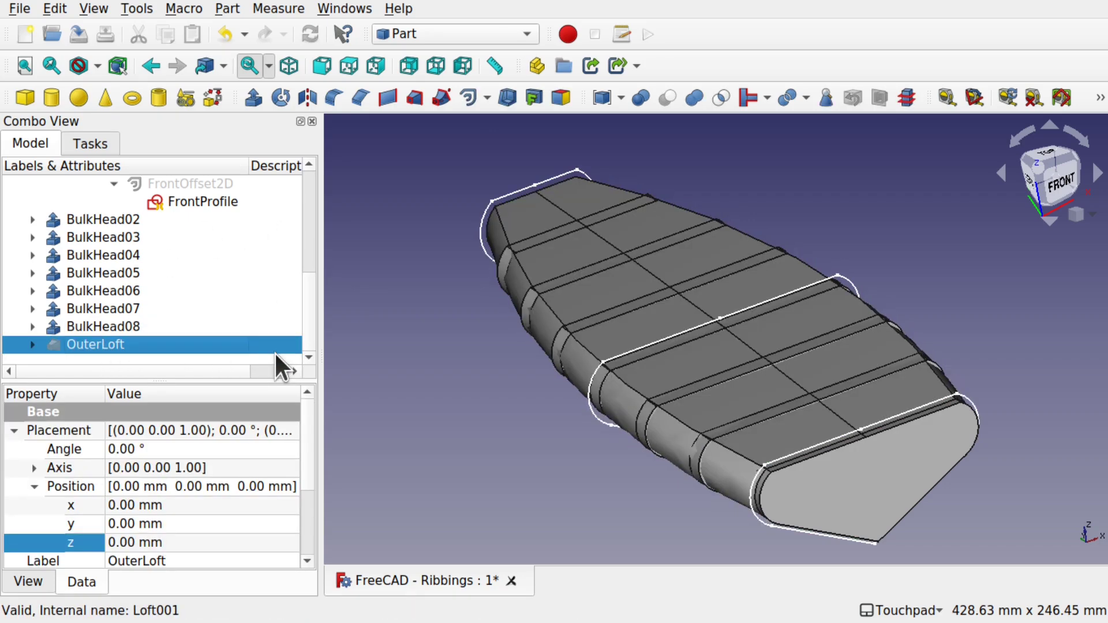
Chamfer the long deck edge along the port side of InnerLoftLoft with a constant length of 5 mm
left_click_drag(705, 402, 713, 473, "alt")
left_click(716, 476)
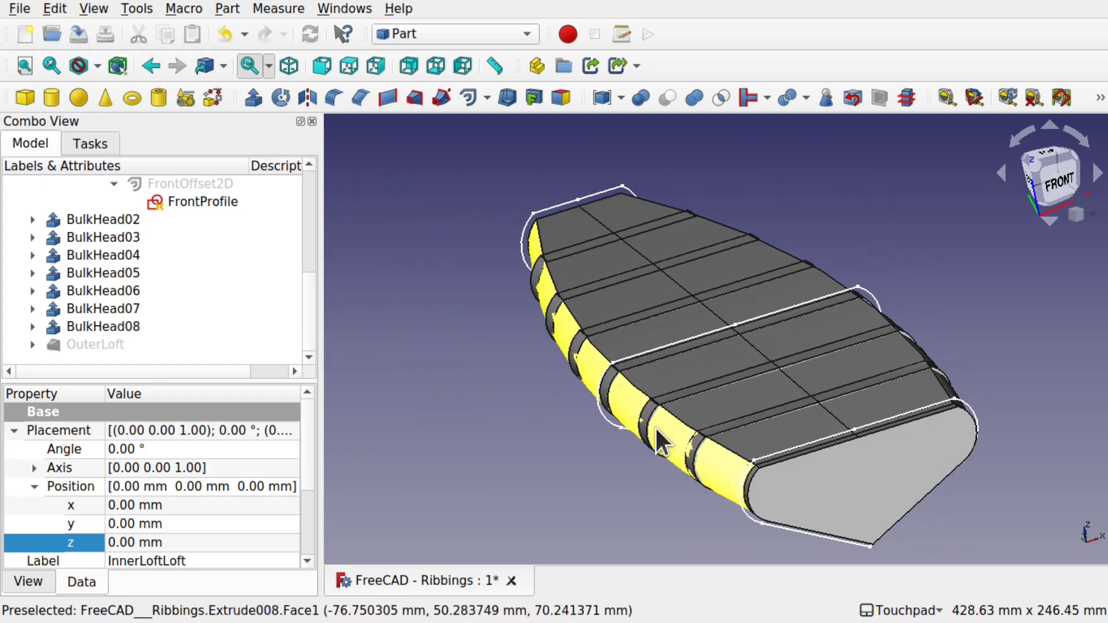
scroll(306, 258, "up", 3)
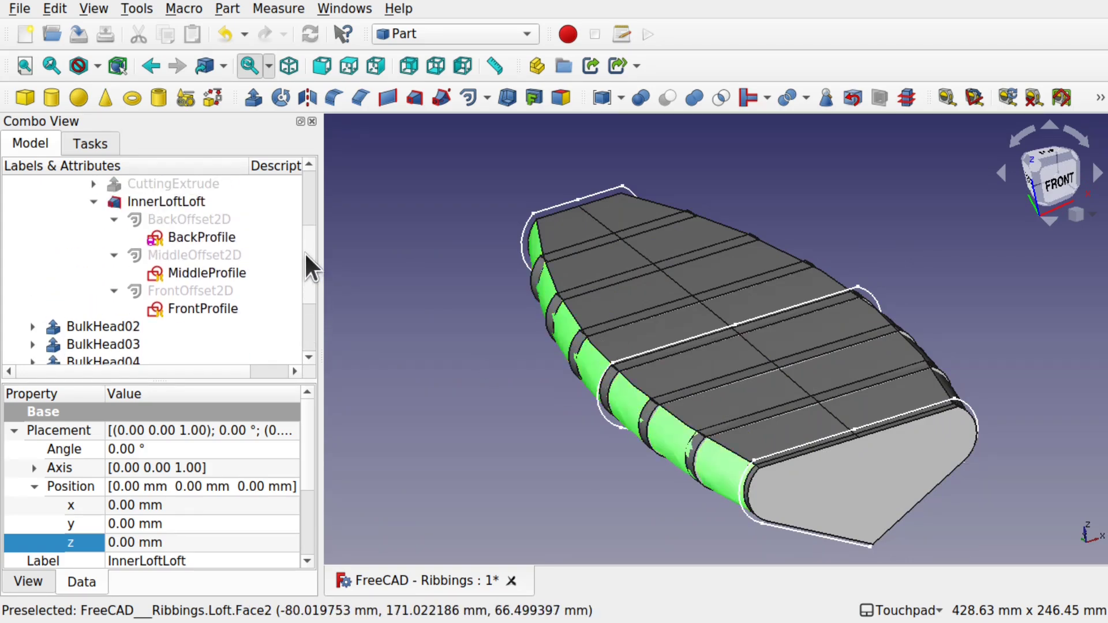
left_click(182, 218)
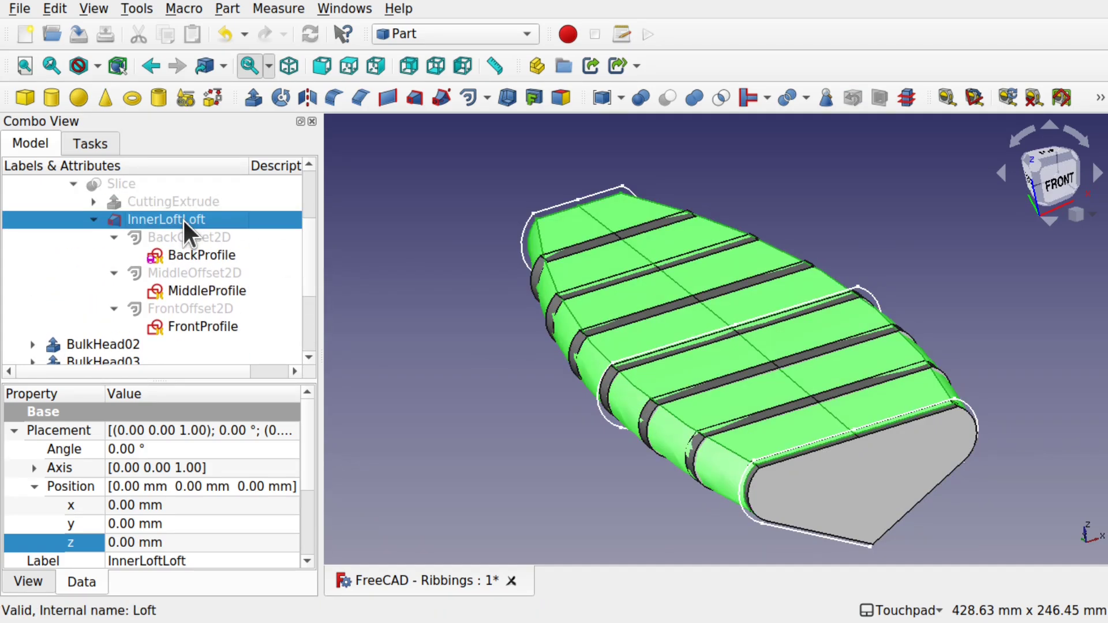
left_click(502, 379)
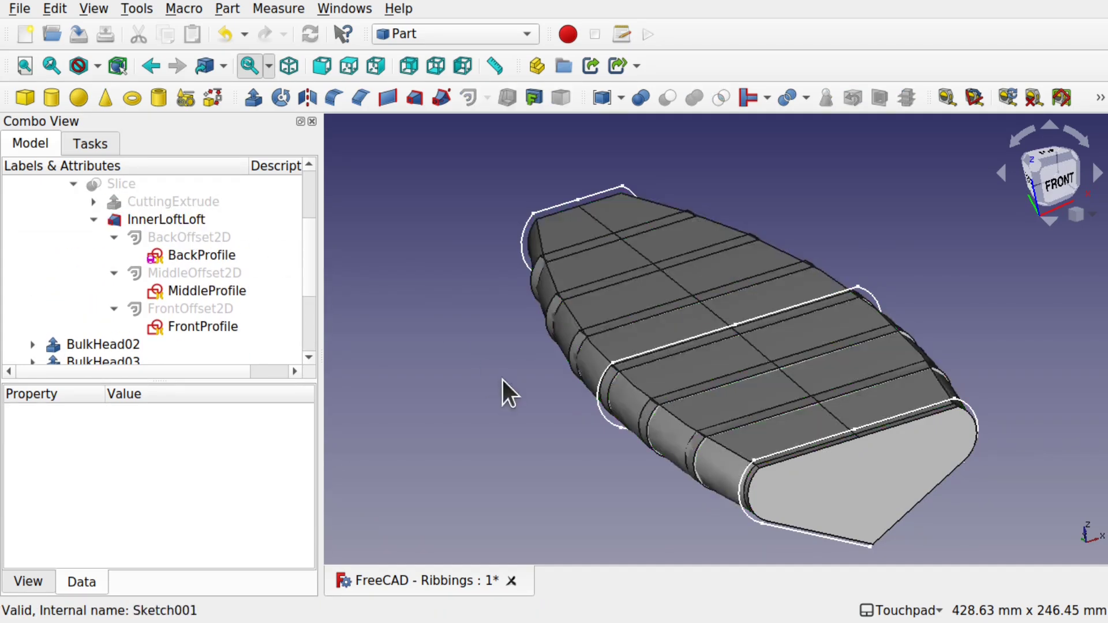
left_click(642, 391)
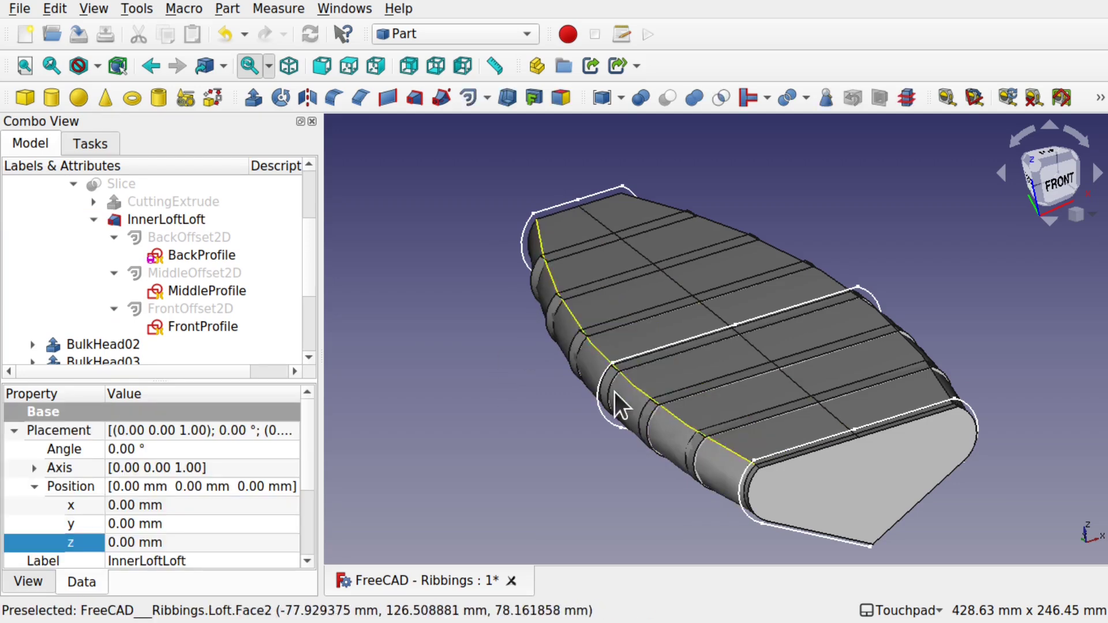
left_click(361, 98)
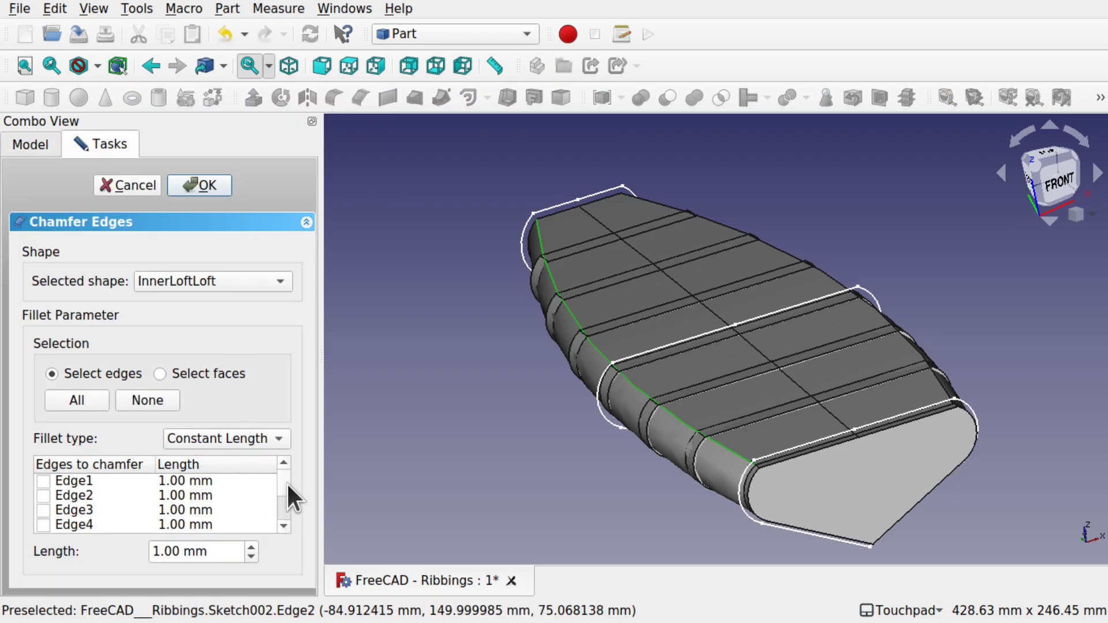
mouse_move(286, 481)
left_mouse_down()
mouse_move(280, 528)
mouse_move(276, 459)
mouse_move(279, 491)
left_mouse_up()
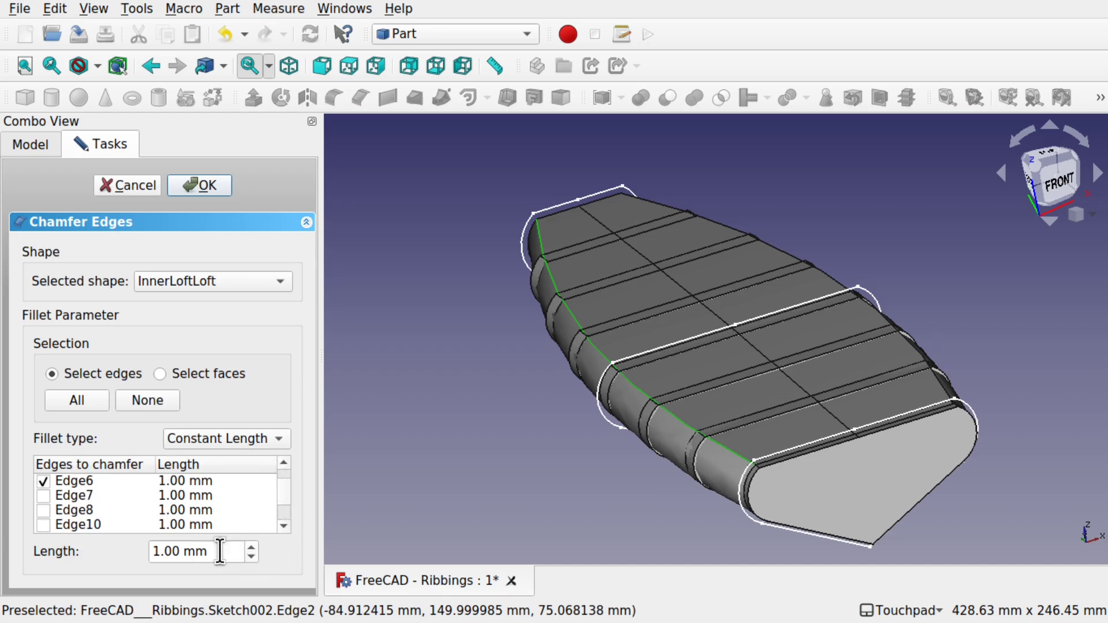
left_click_drag(159, 551, 127, 545)
type("5")
left_click(208, 186)
left_click_drag(825, 493, 858, 510, "shift")
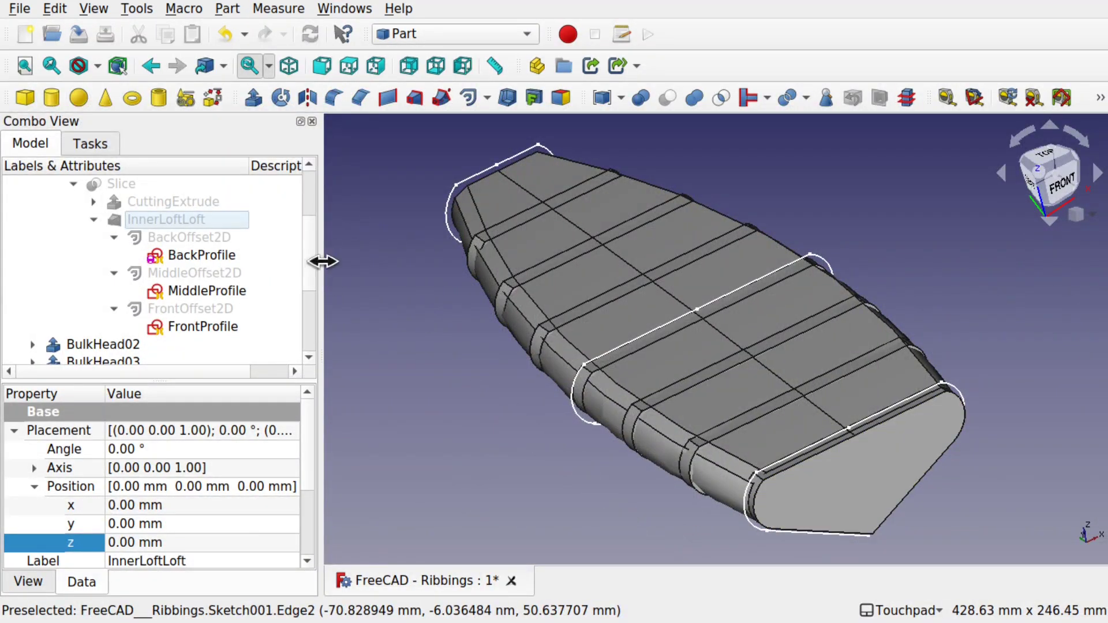
left_click_drag(310, 261, 304, 215)
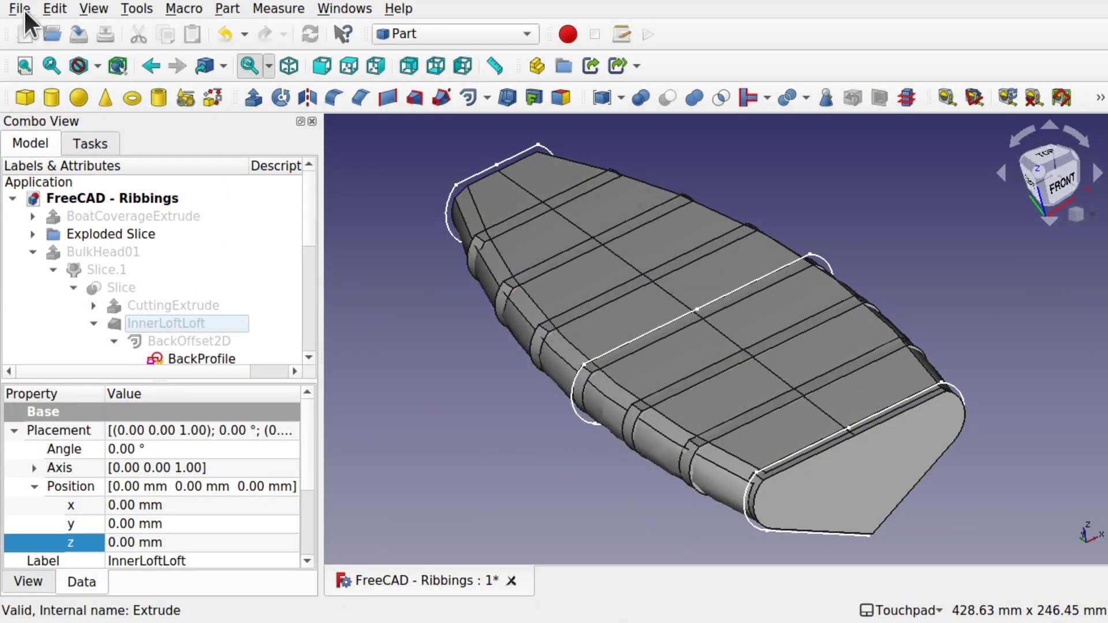
left_click(56, 10)
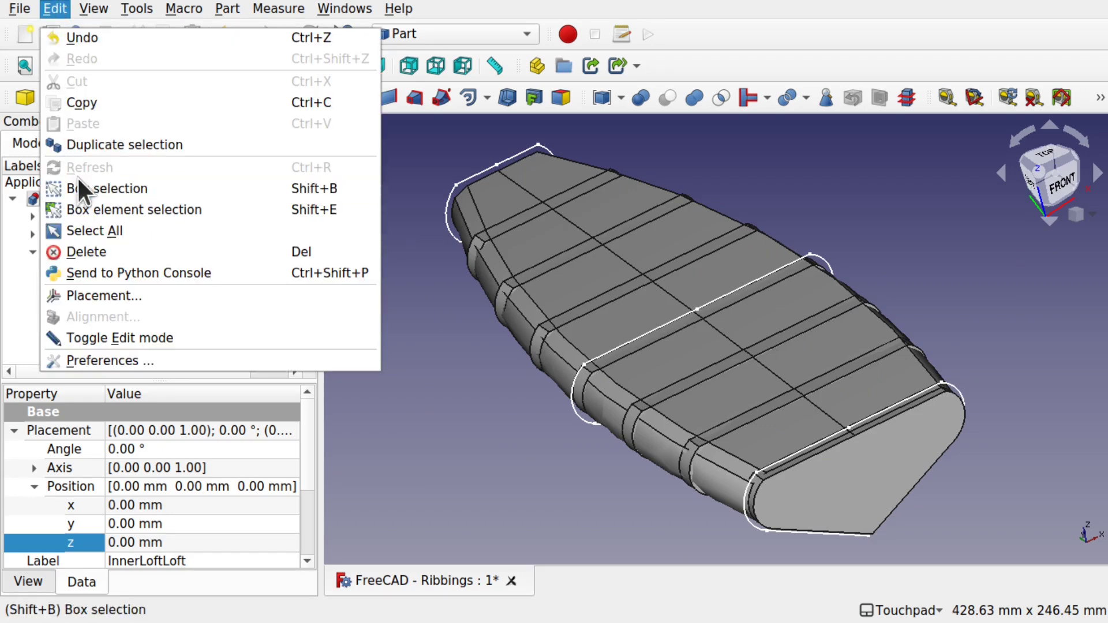
left_click(484, 424)
Edit the inner loft's chamfer and set the length of Edge6 to 8 mm
left_click_drag(775, 448, 808, 478, "alt")
scroll(710, 451, "up", 5)
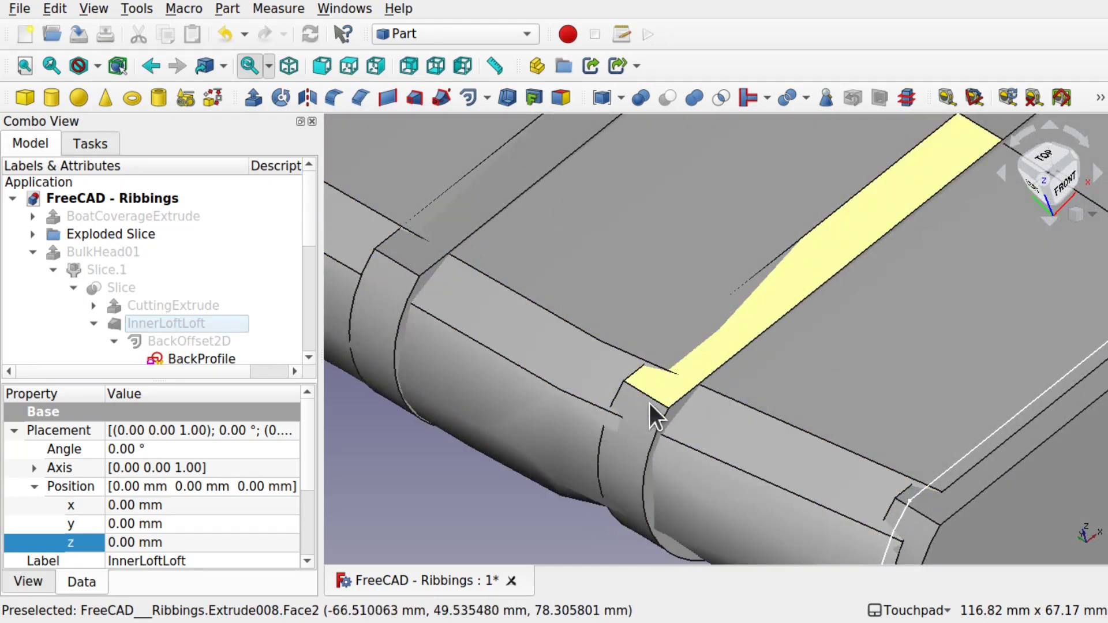
left_click_drag(728, 428, 689, 400, "alt")
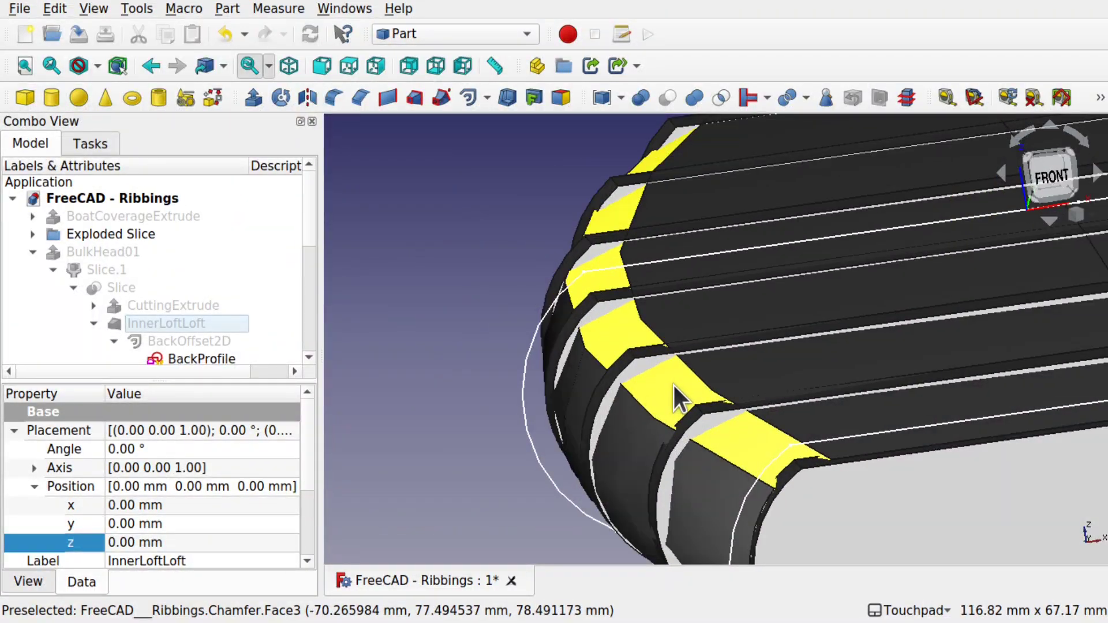
left_click_drag(314, 227, 296, 331)
left_click(96, 344)
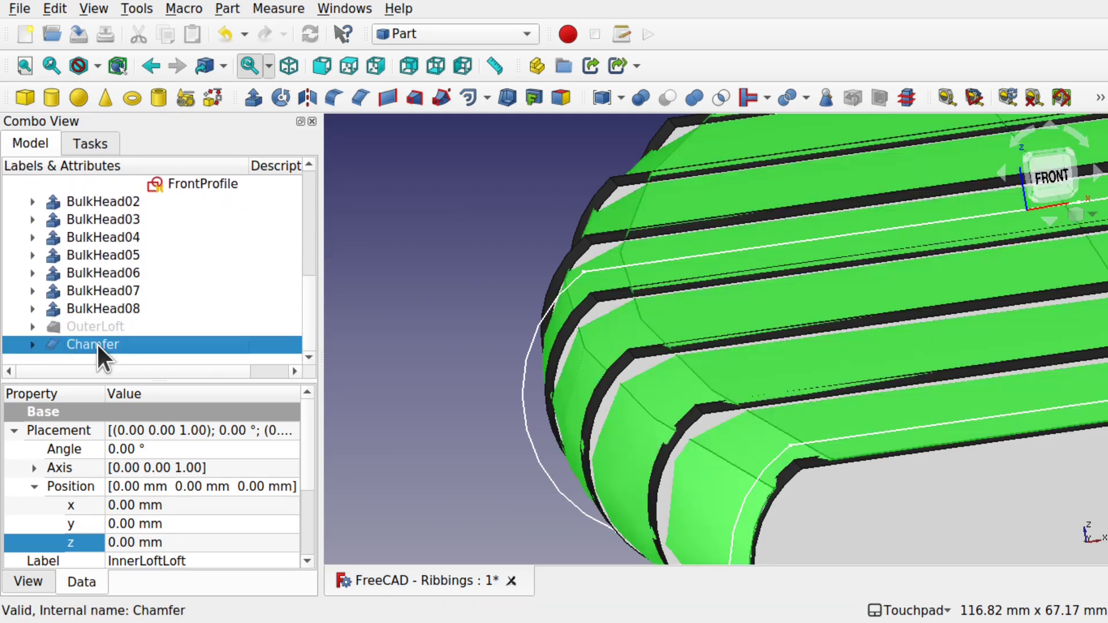
double_click(109, 343)
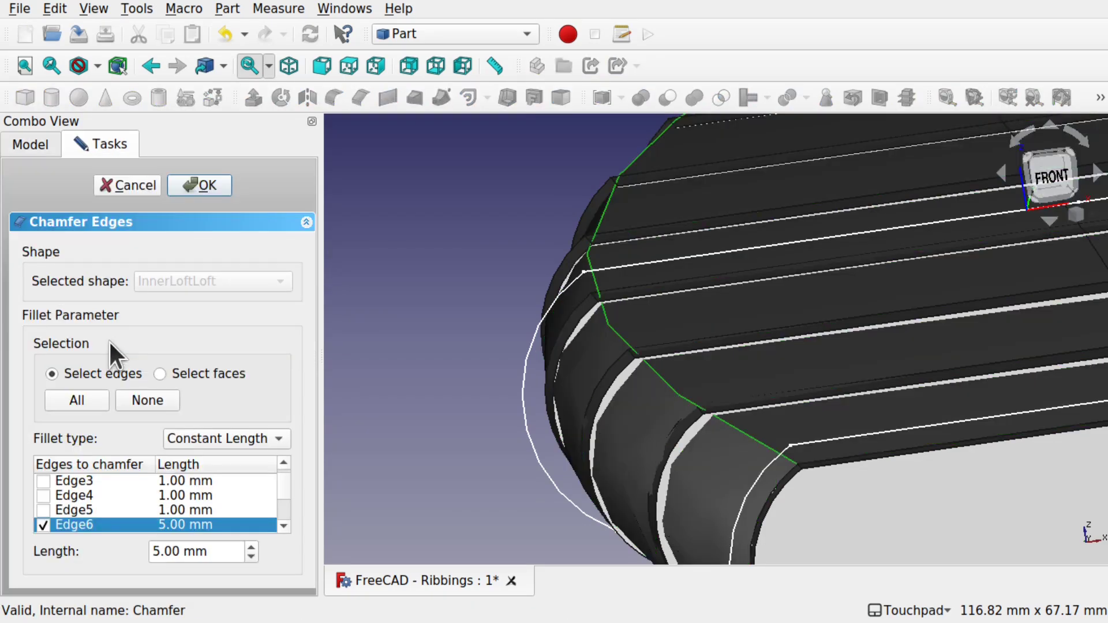
left_click(158, 551)
key("BackSpace")
type("8")
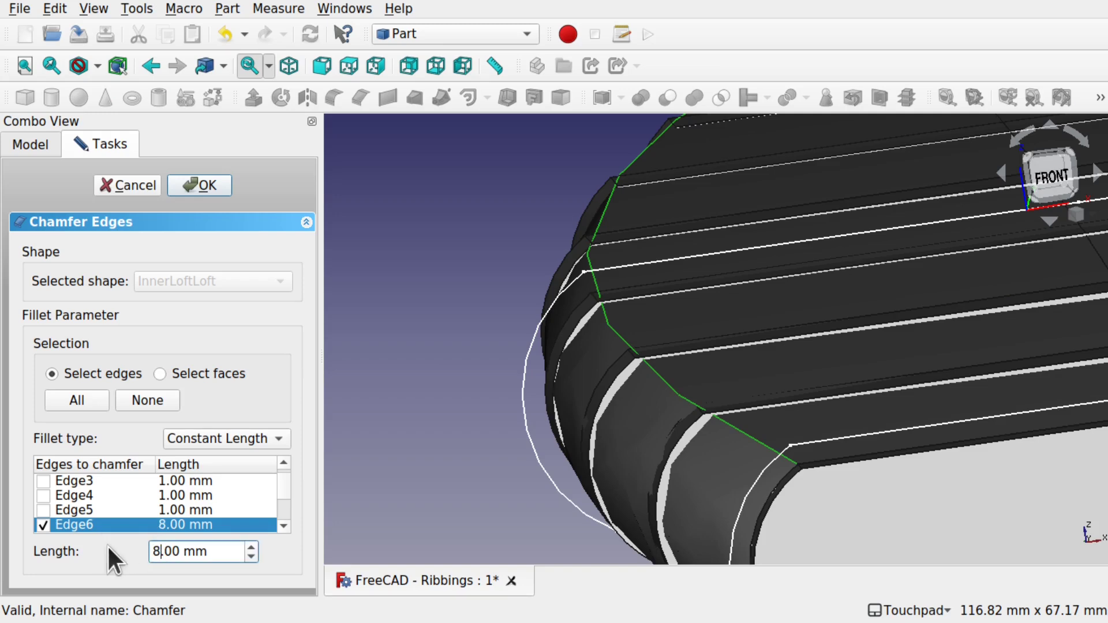
left_click(209, 181)
Examine the chamfered deck edge between the bulkheads and the whole hull from several angles
scroll(515, 266, "down", 5)
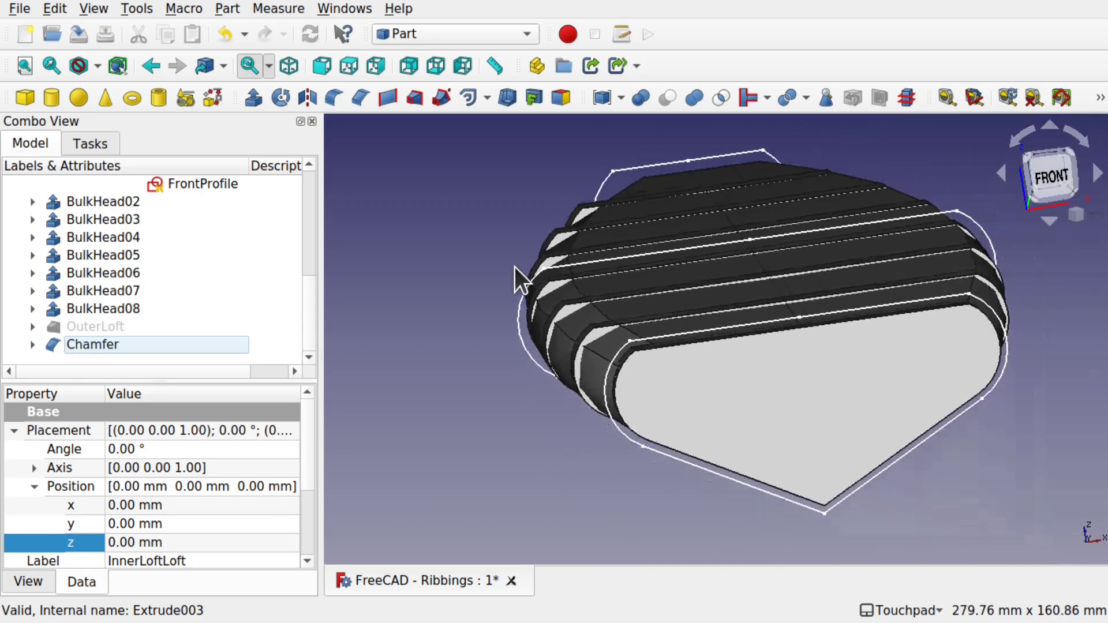
left_click_drag(514, 267, 576, 297, "shift")
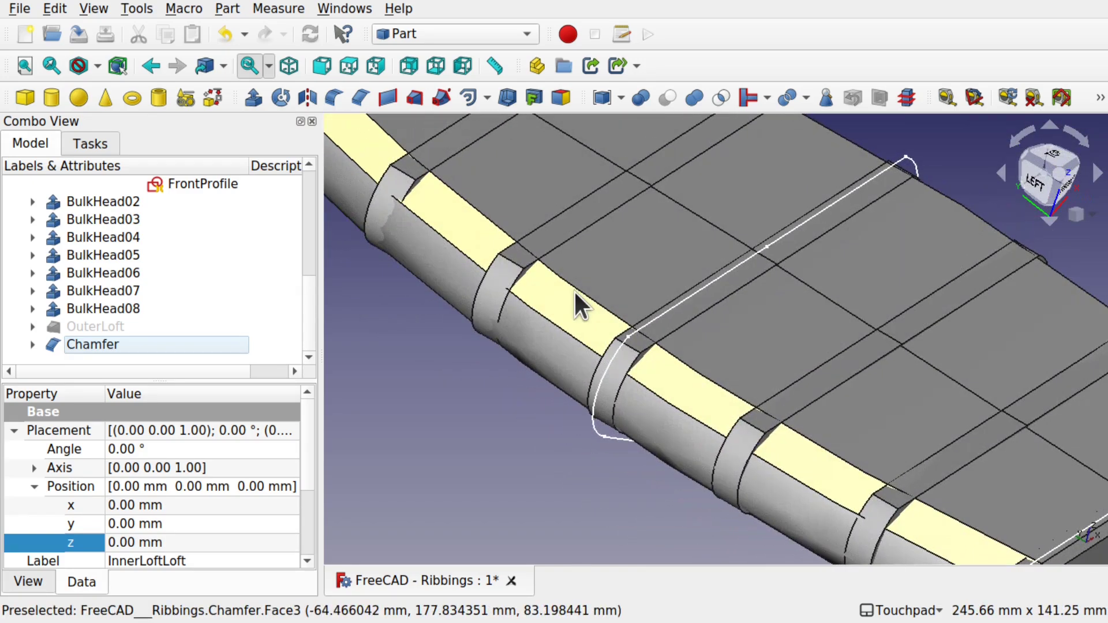
scroll(576, 297, "down", 7)
left_click_drag(500, 273, 621, 360, "shift")
left_click_drag(552, 292, 665, 334, "shift")
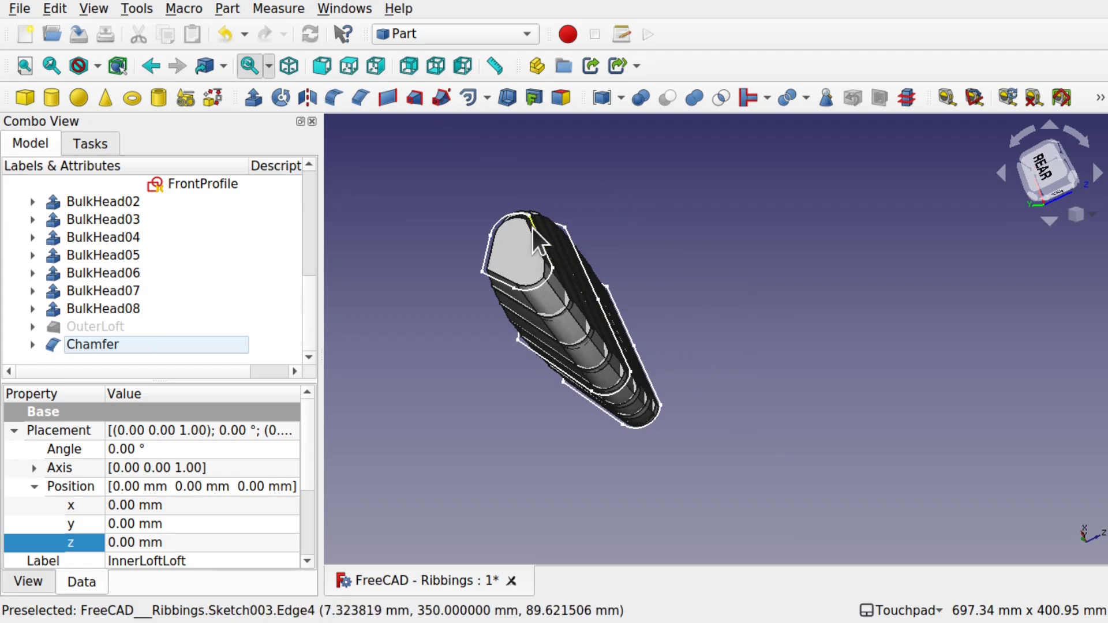
mouse_move(621, 319)
left_mouse_down("shift")
mouse_move(549, 267)
mouse_move(463, 241)
left_mouse_up("shift")
left_click_drag(742, 373, 683, 364, "shift")
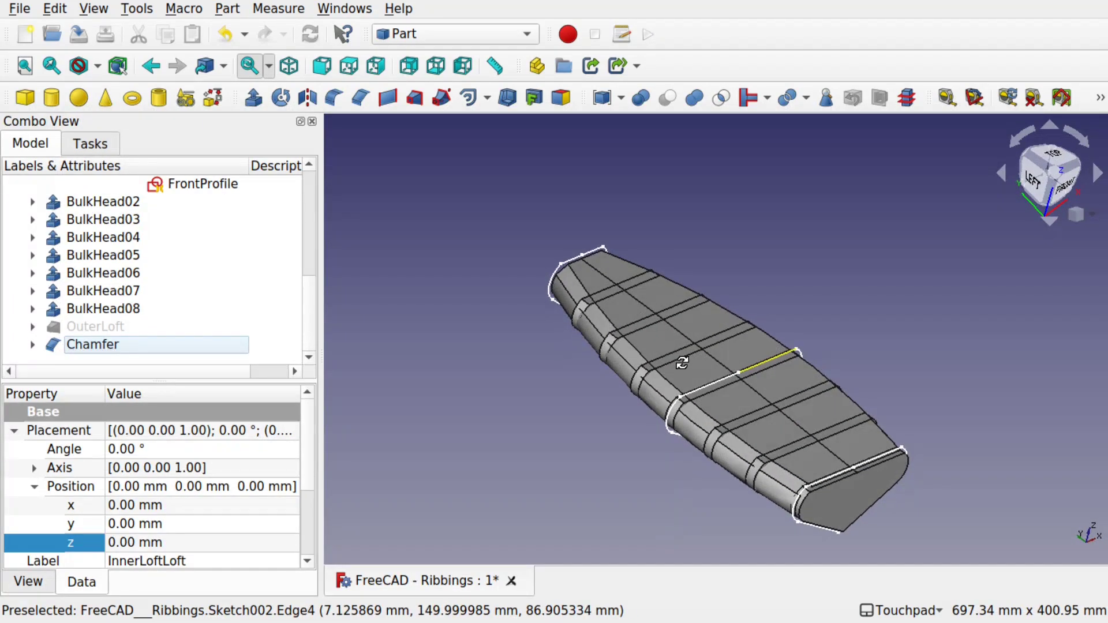
Make BulkHead01 visible at the narrow end of the hull
left_click_drag(302, 286, 298, 192)
left_click(114, 236)
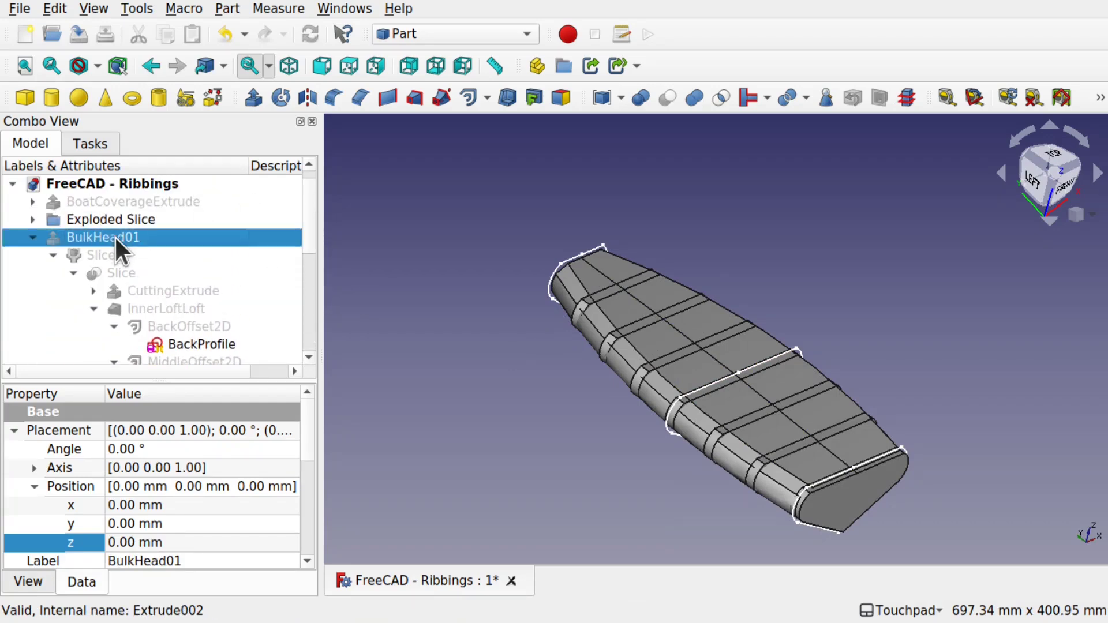
left_click_drag(555, 327, 524, 324, "shift")
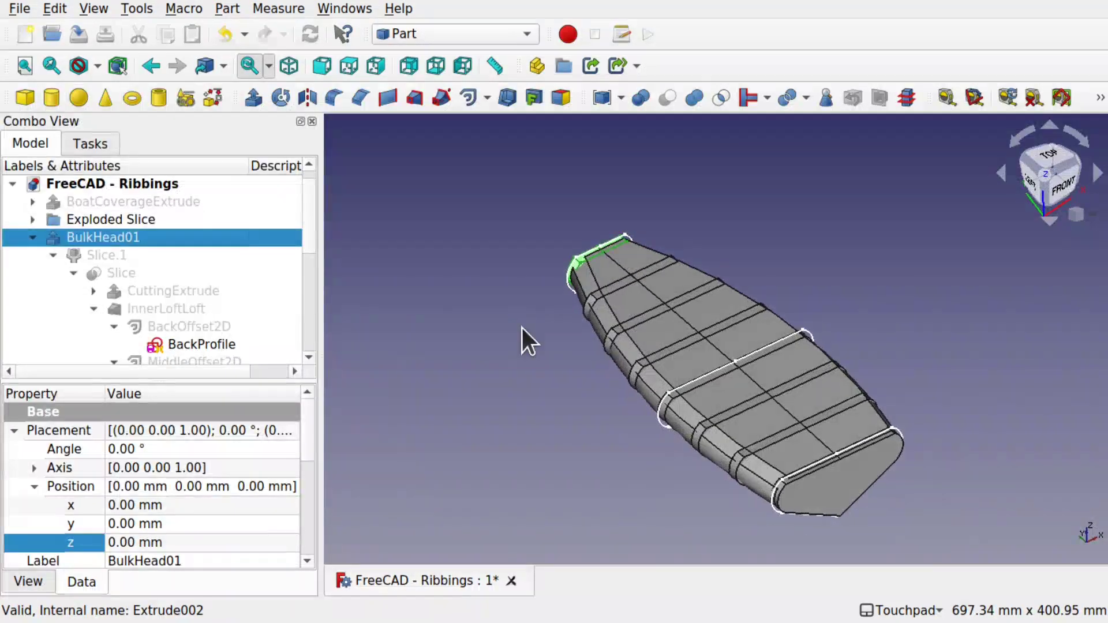
left_click_drag(663, 442, 663, 484, "shift")
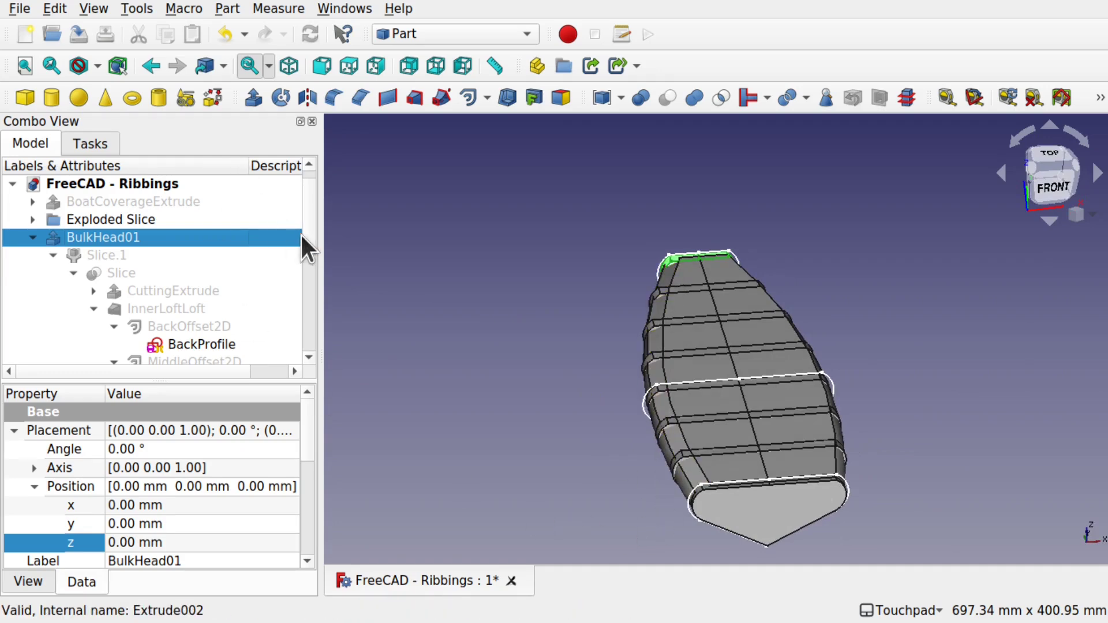
Expand Chamfer in the model tree and compare it with its base InnerLoftLoft by toggling the loft's visibility, leaving it hidden
scroll(306, 237, "down", 1)
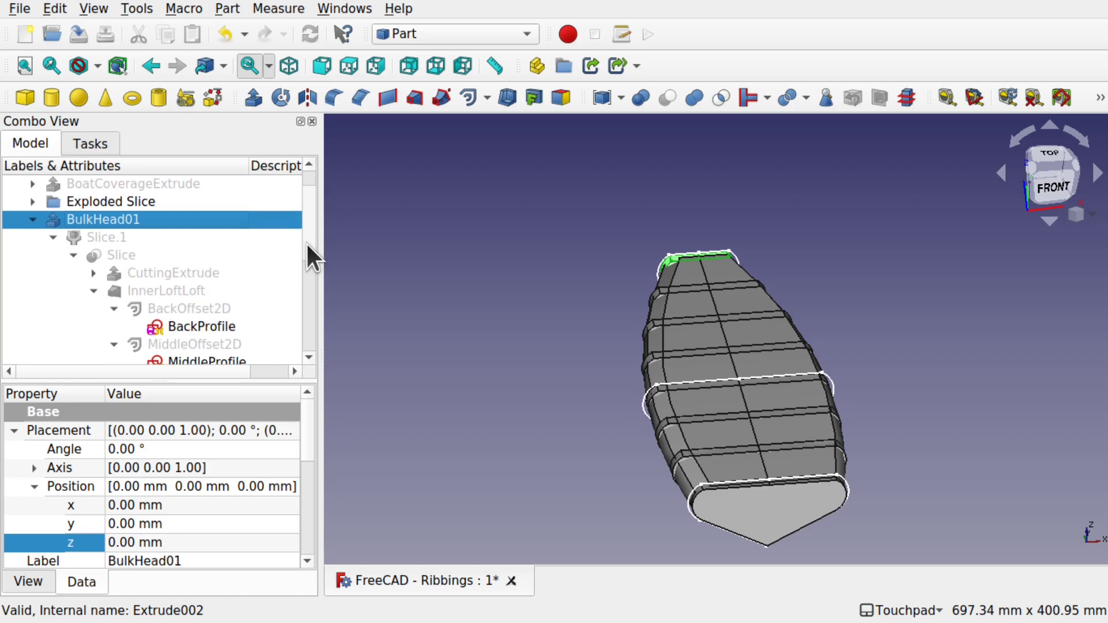
scroll(285, 330, "down", 4)
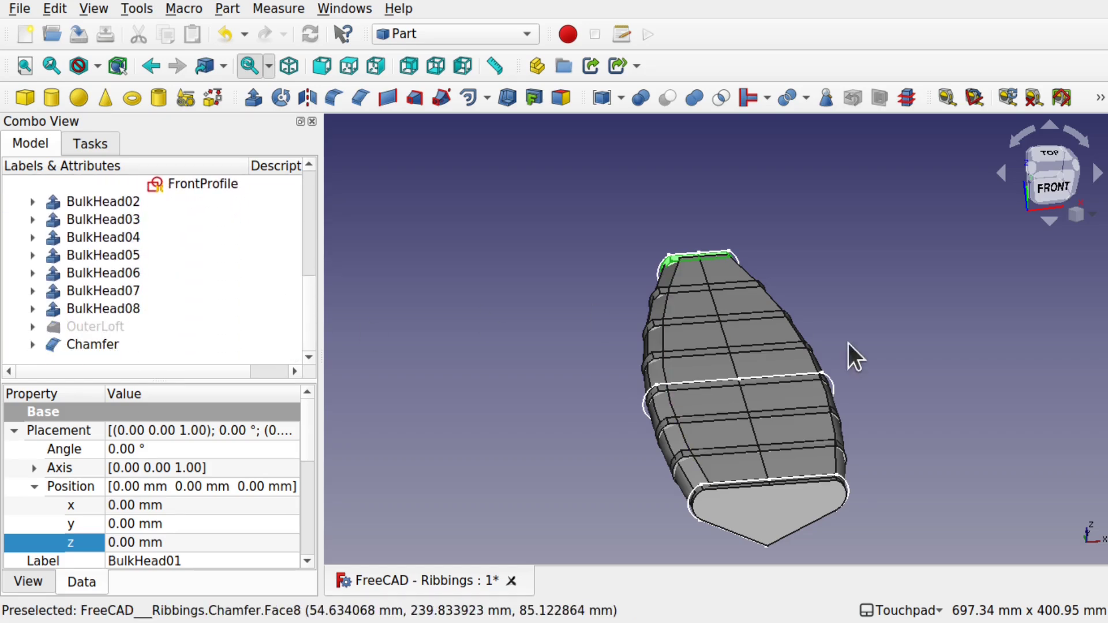
left_click(96, 344)
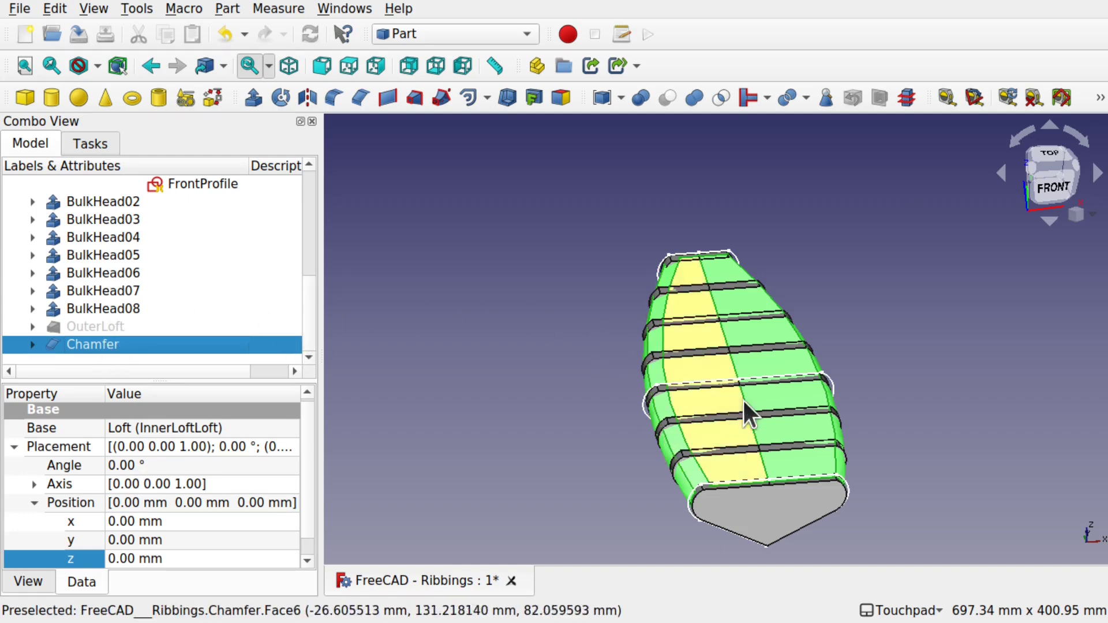
left_click(33, 345)
scroll(305, 322, "down", 1)
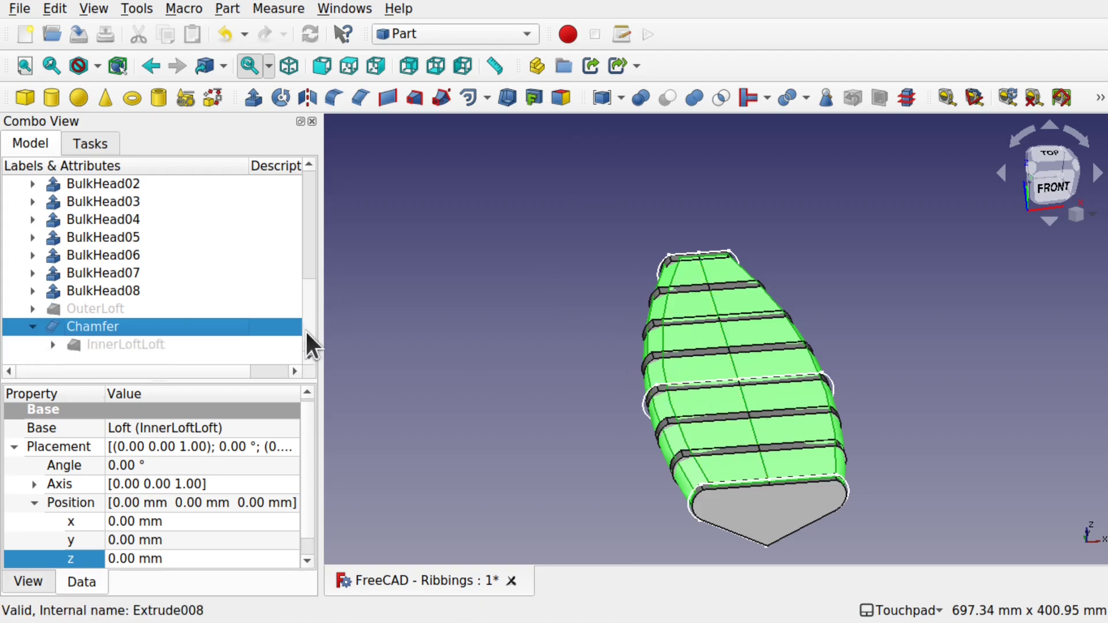
left_click(156, 346)
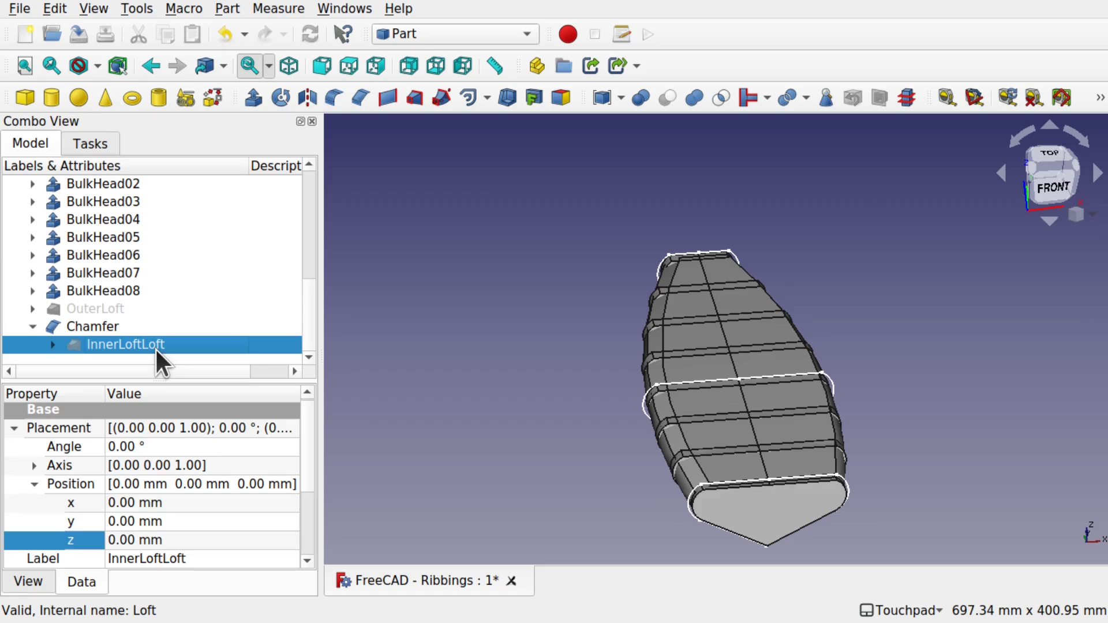
key("space")
key("space")
key("space")
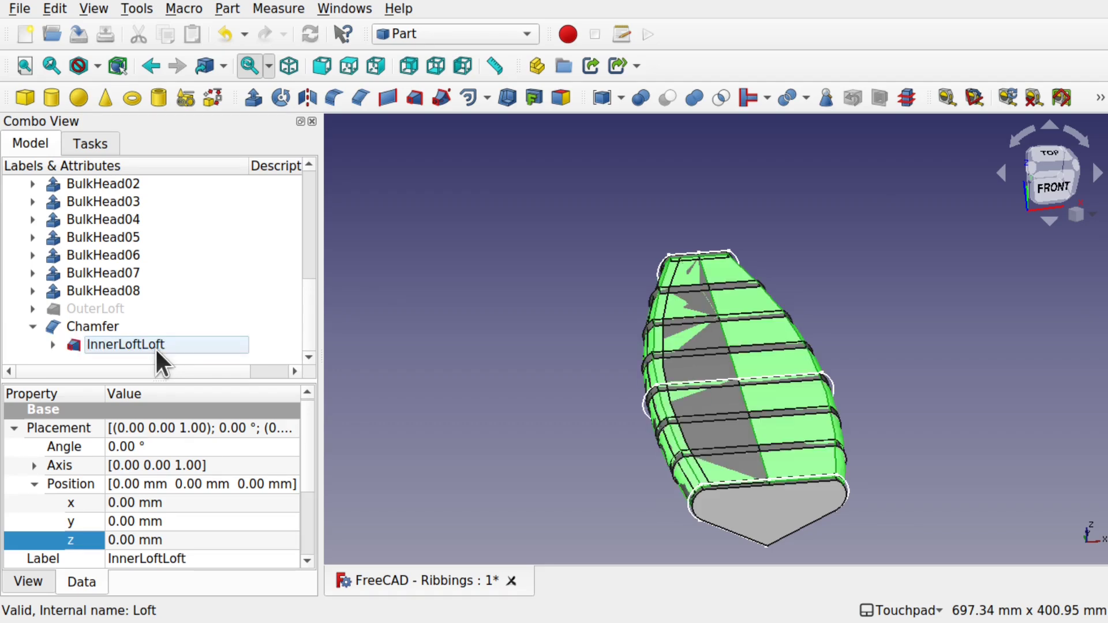
key("space")
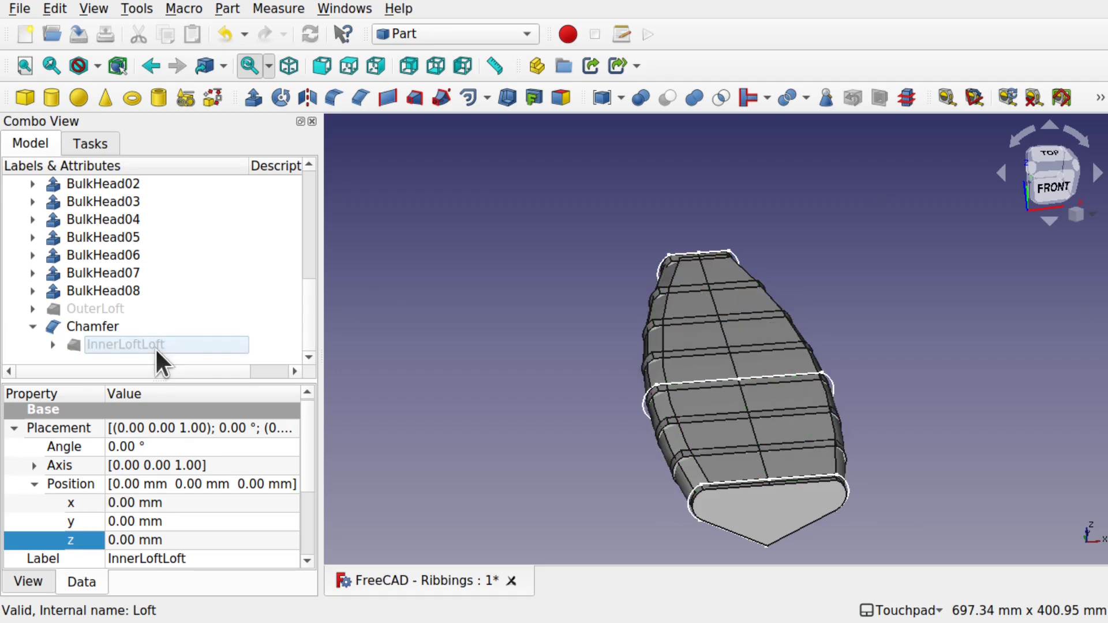
Rename the Chamfer object in the model tree as ChamferInnerLoft
left_click(107, 326)
right_click(106, 326)
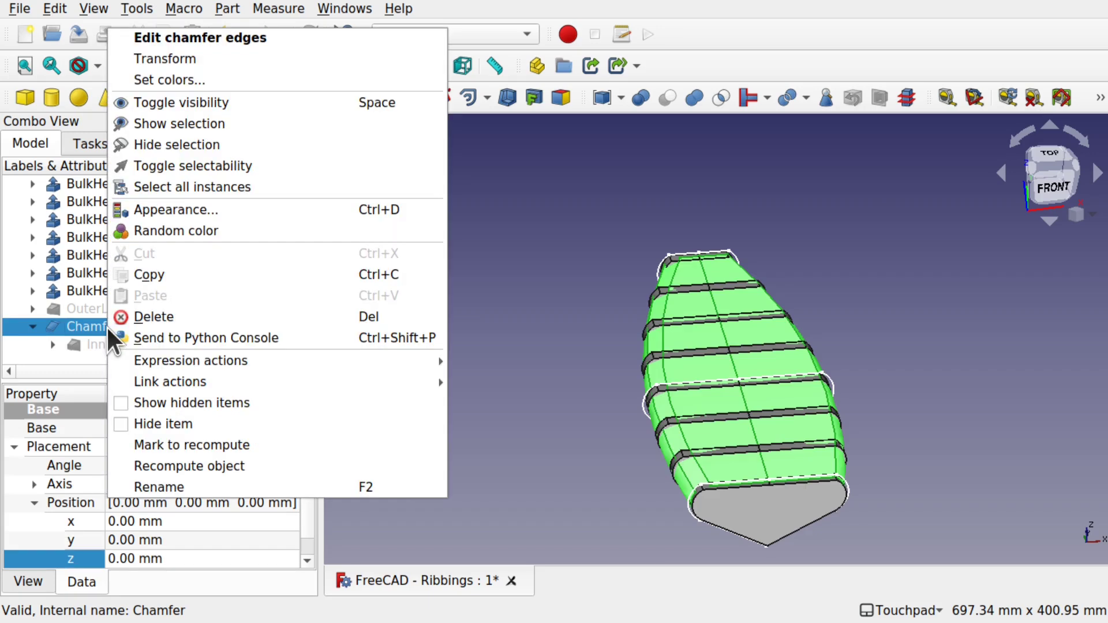
left_click(211, 487)
key("End")
type("InnerLoft")
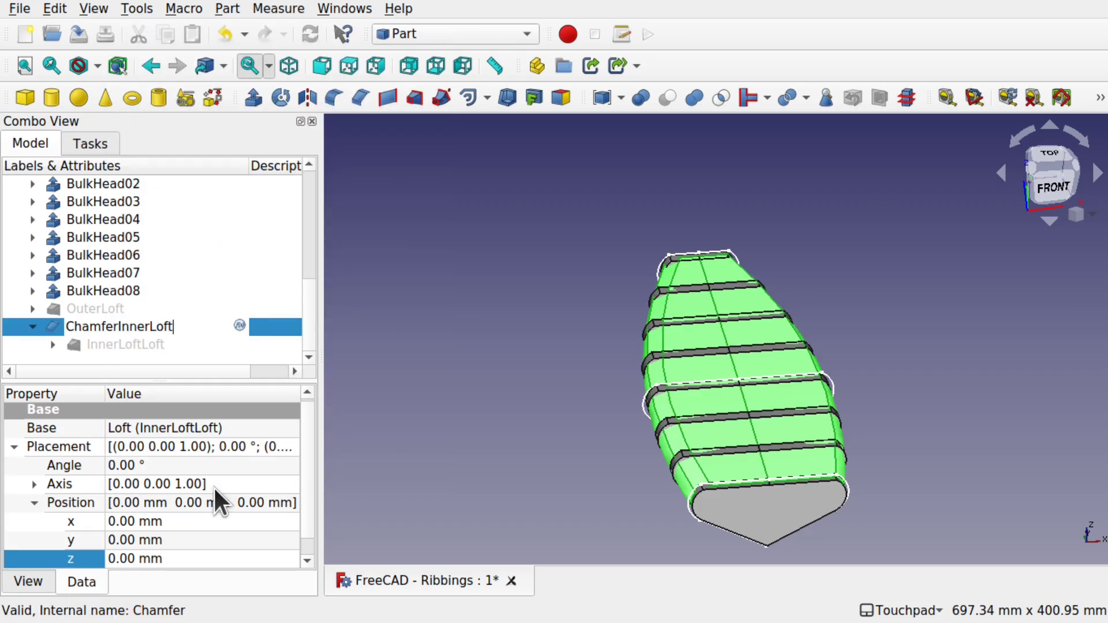
key("Return")
left_click(363, 336)
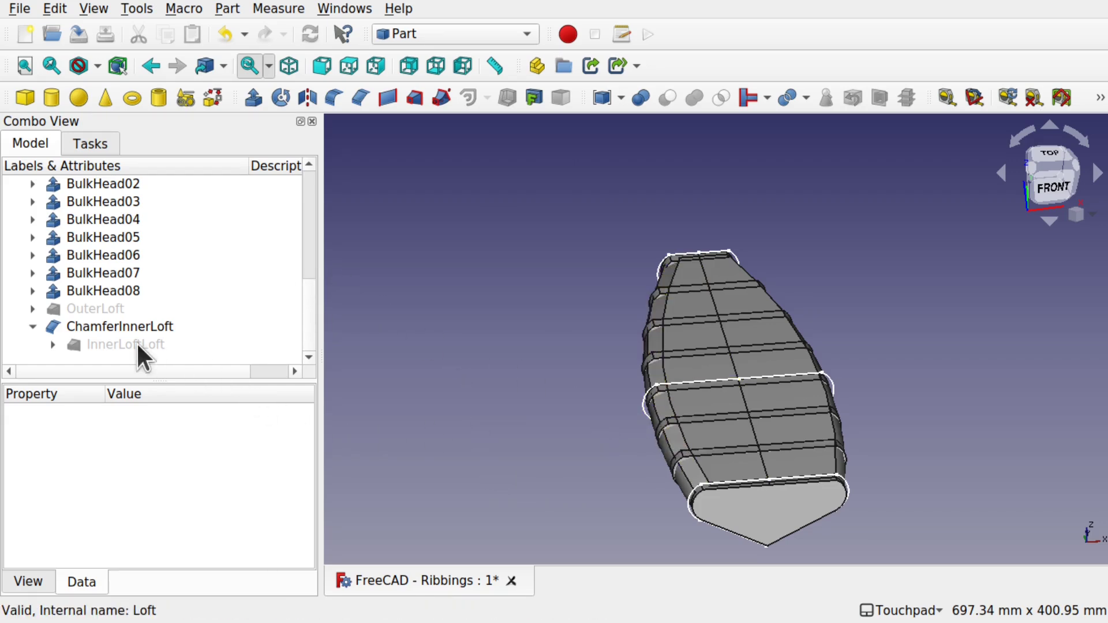
Trace BulkHead01 through Slice.1 to its Slice in the model tree and toggle the Slice's visibility, leaving it hidden
left_click(149, 325)
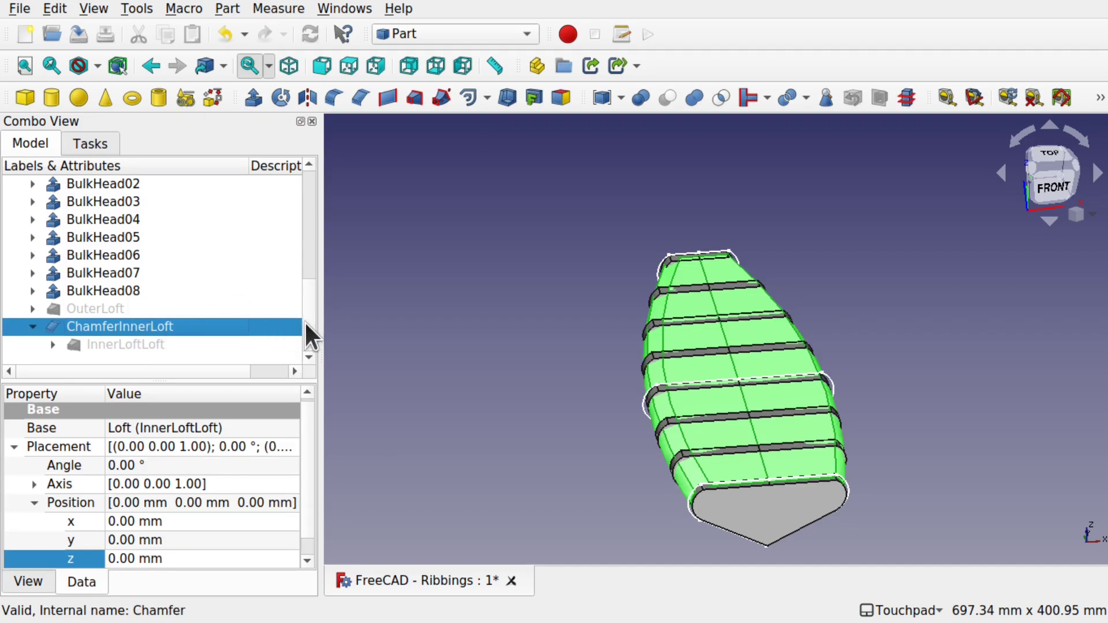
left_click_drag(306, 321, 297, 217)
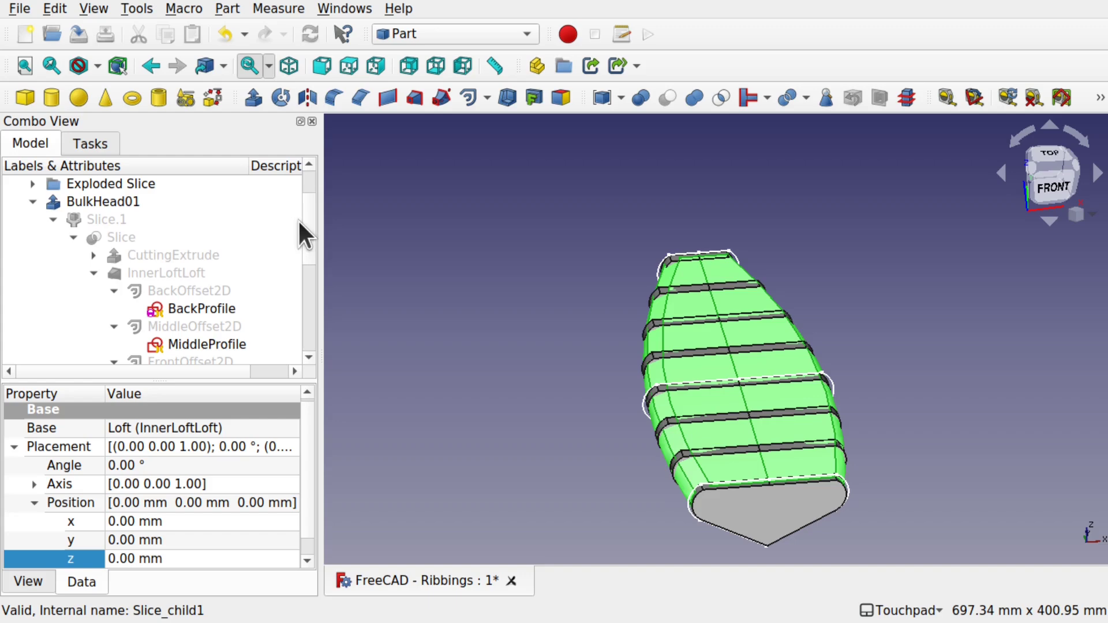
left_click_drag(308, 243, 309, 220)
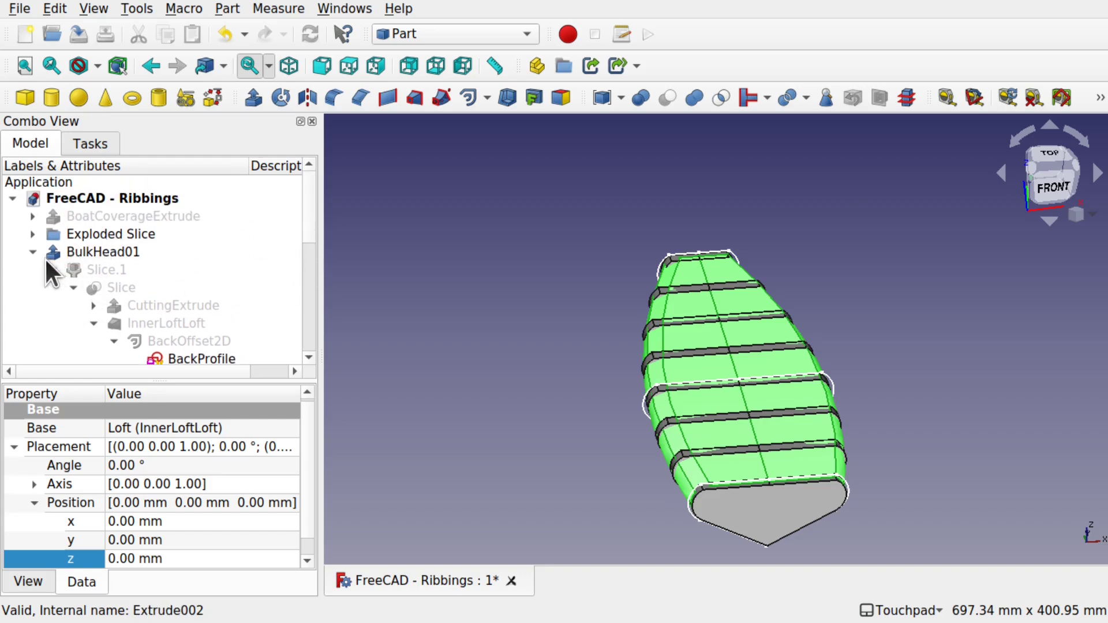
left_click(74, 253)
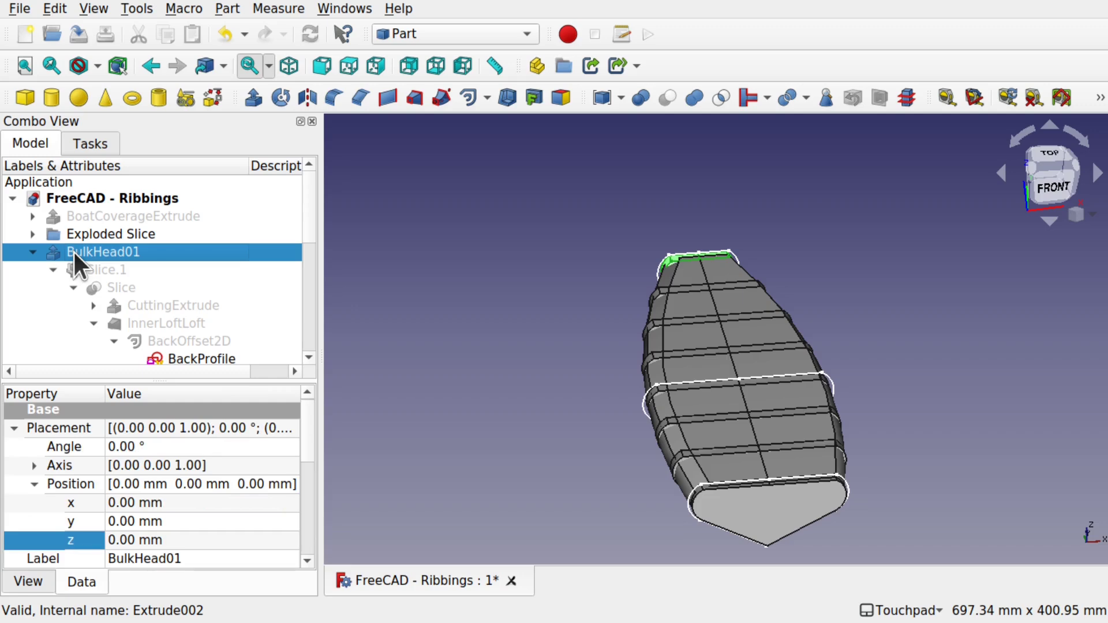
left_click(112, 273)
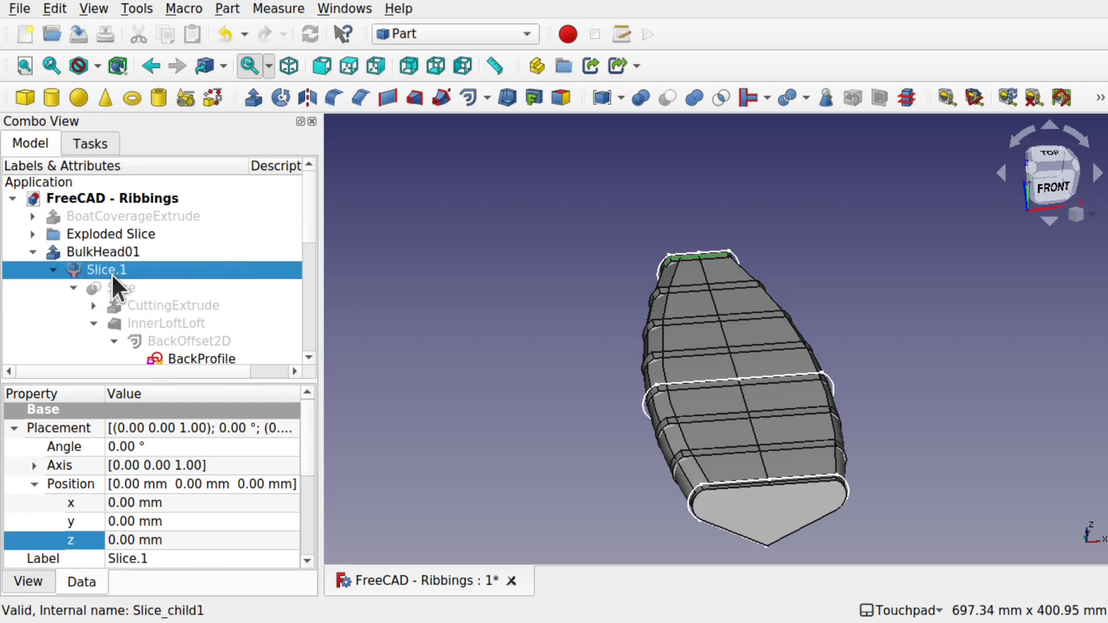
left_click(120, 287)
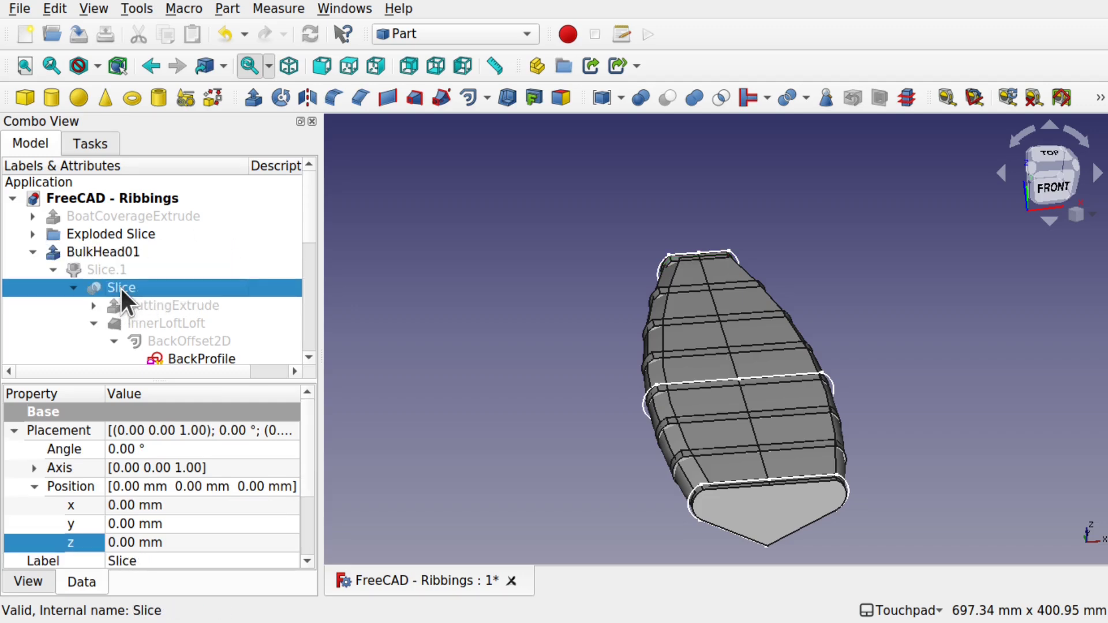
key("space")
key("space")
key("space")
key("space")
key("space")
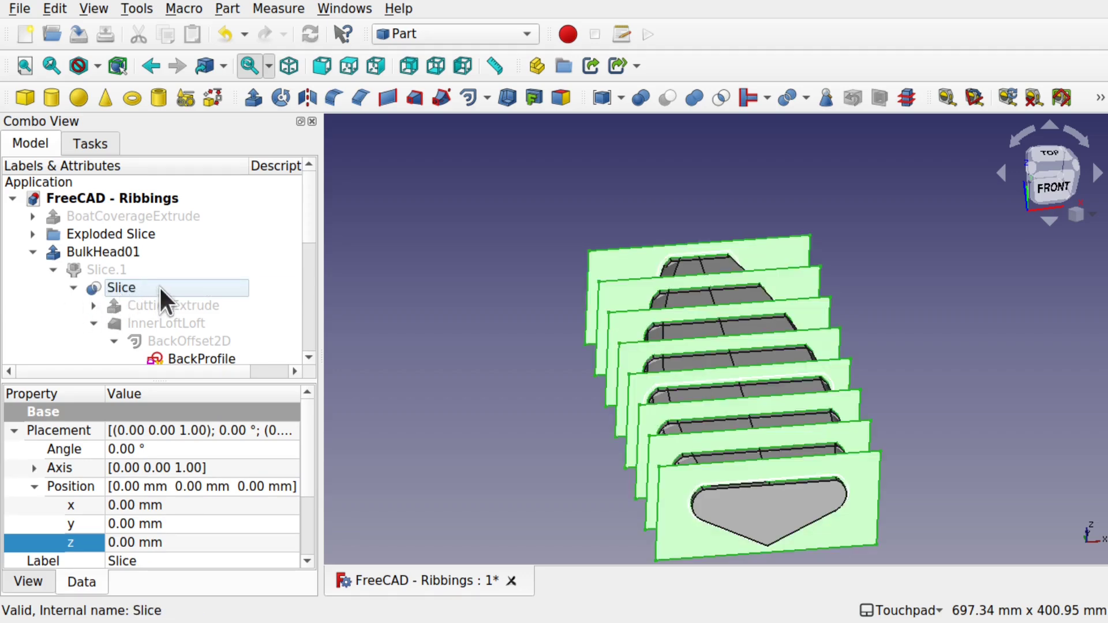
left_click(125, 288)
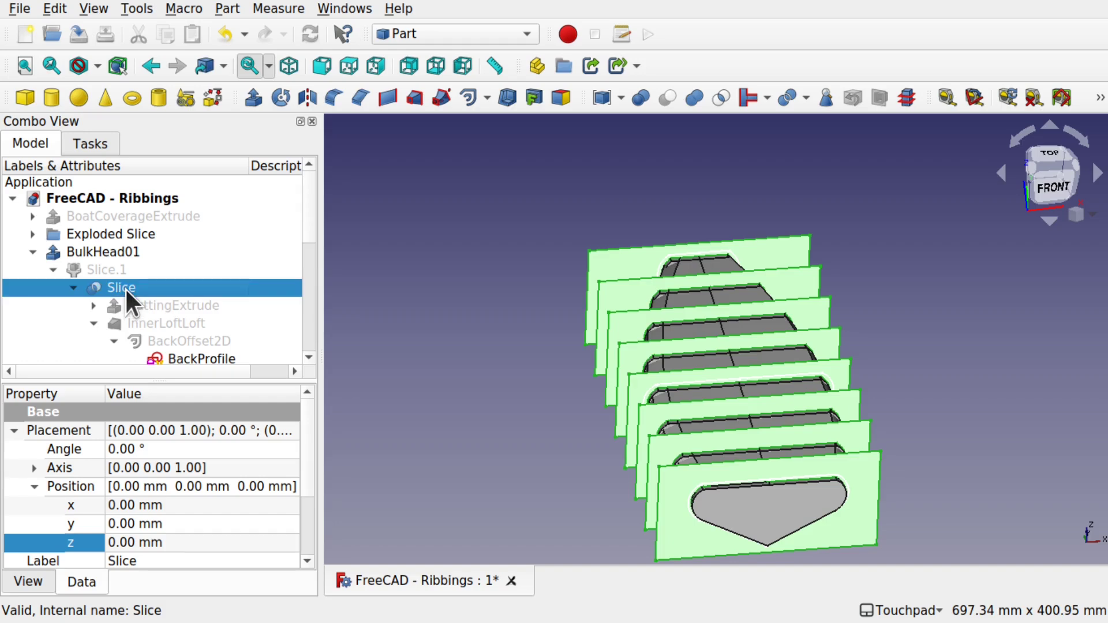
key("space")
Show CuttingExtrude and inspect the Base and Tools properties of the Slice beneath BulkHead01
left_click(176, 306)
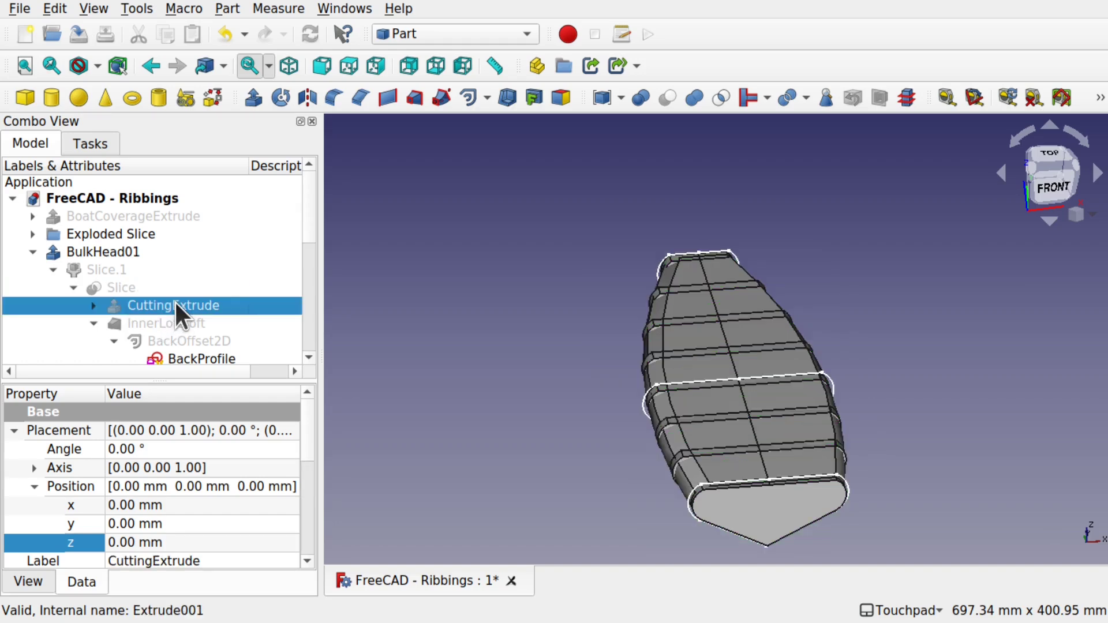
key("space")
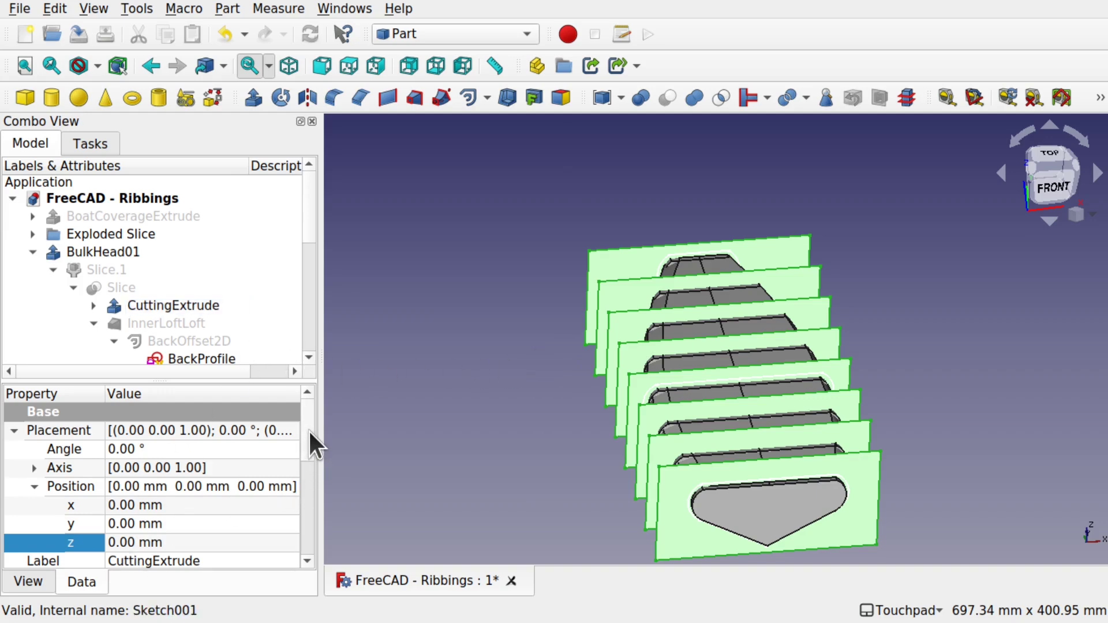
left_click(124, 286)
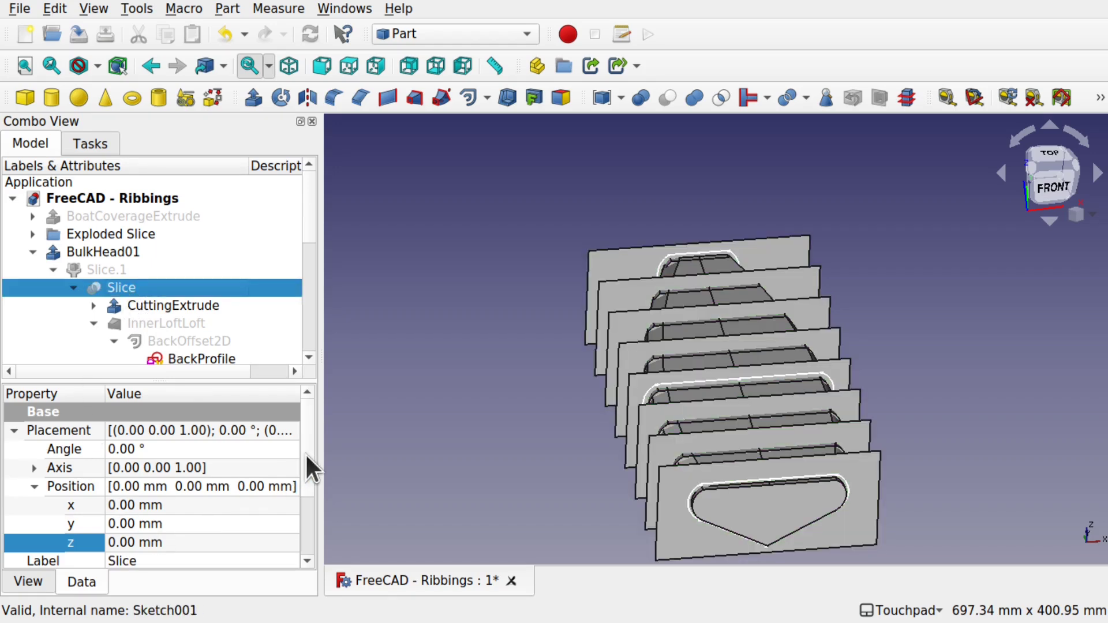
left_click_drag(306, 453, 309, 514)
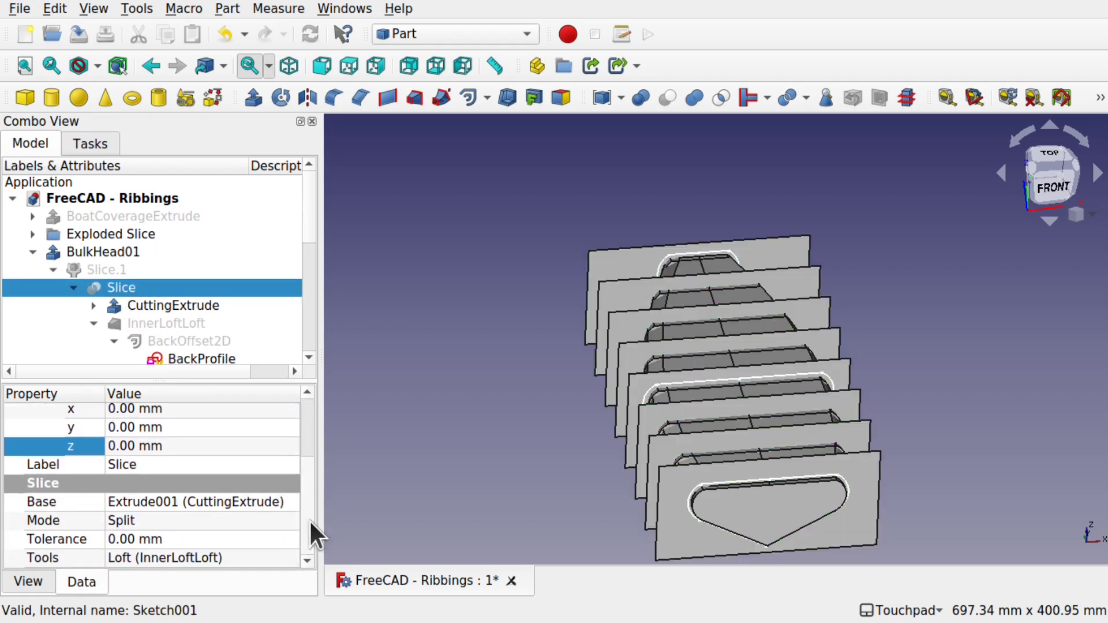
left_click(176, 503)
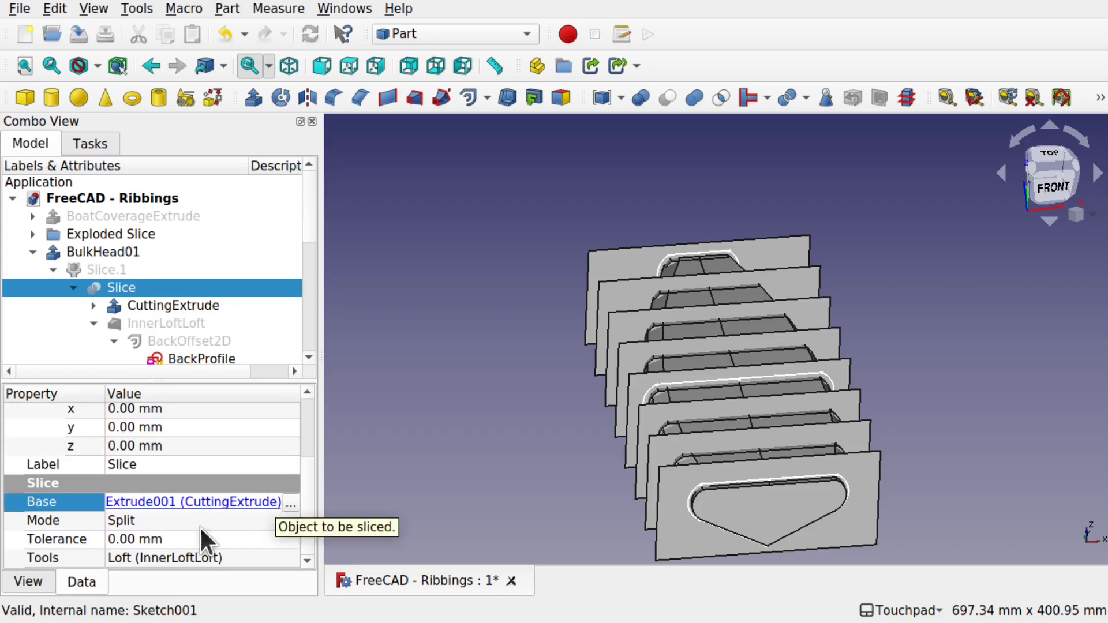
left_click(216, 557)
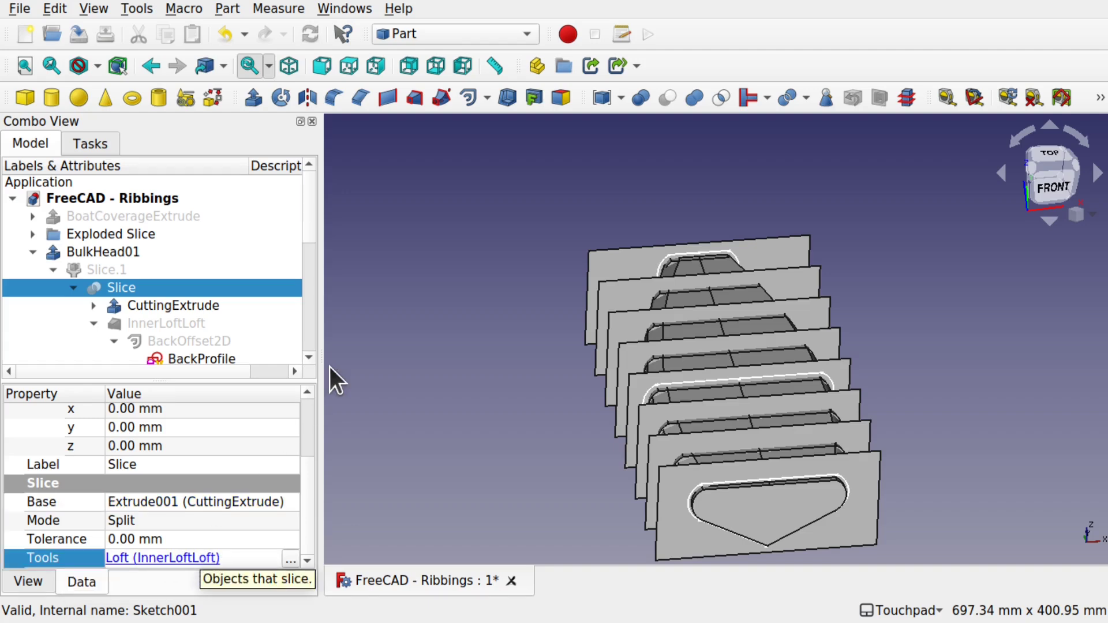
Replace the Slice's Tools link with ChamferInnerLoft
left_click_drag(308, 220, 316, 334)
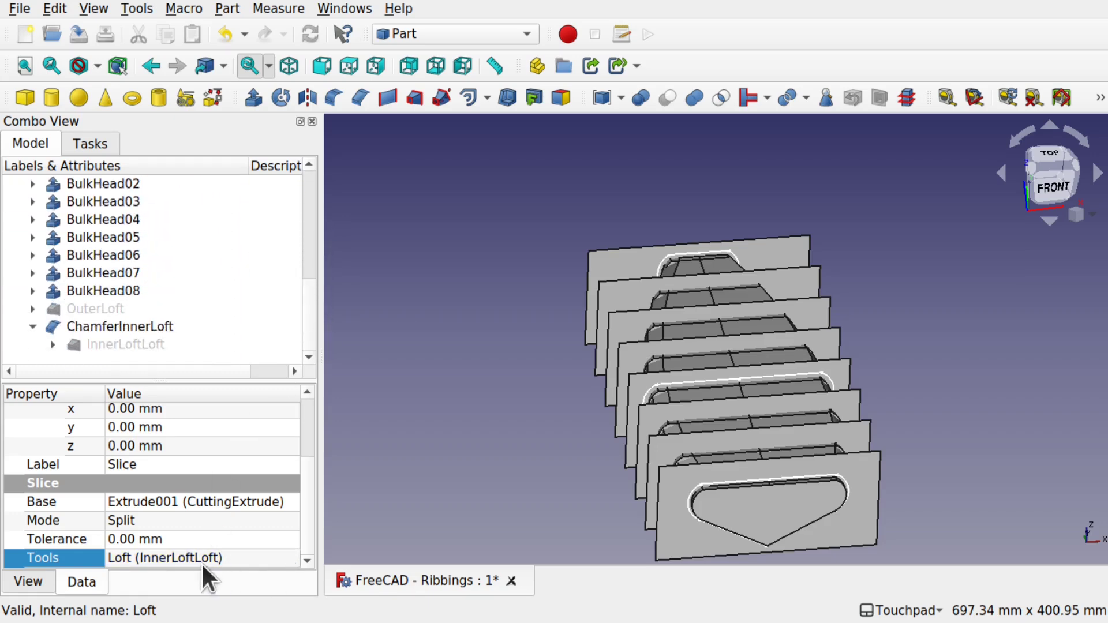
left_click(261, 554)
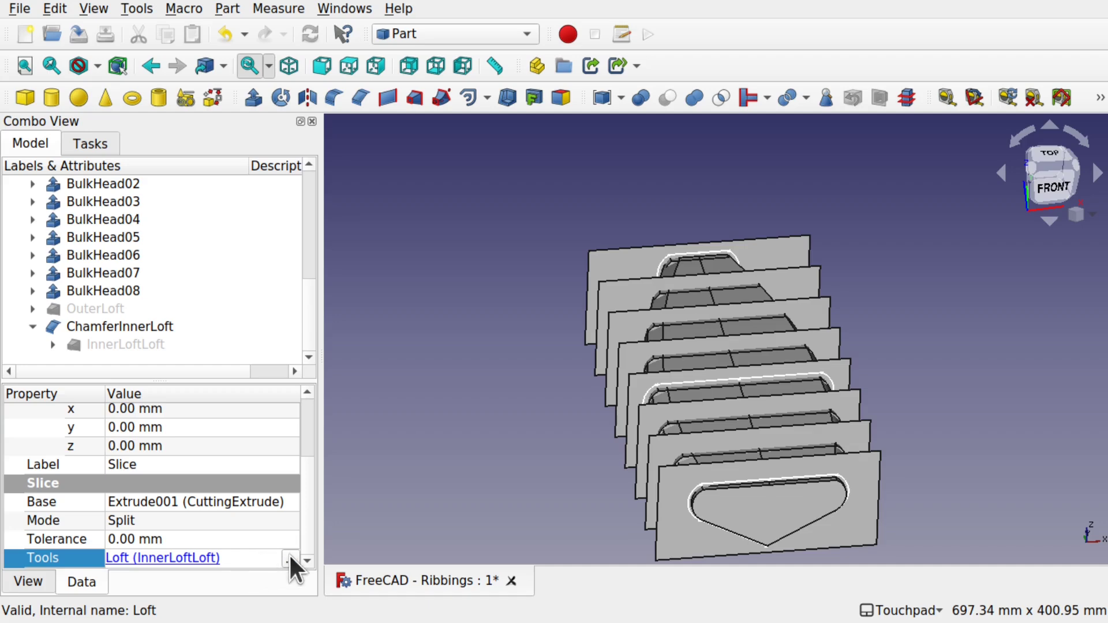
left_click(289, 559)
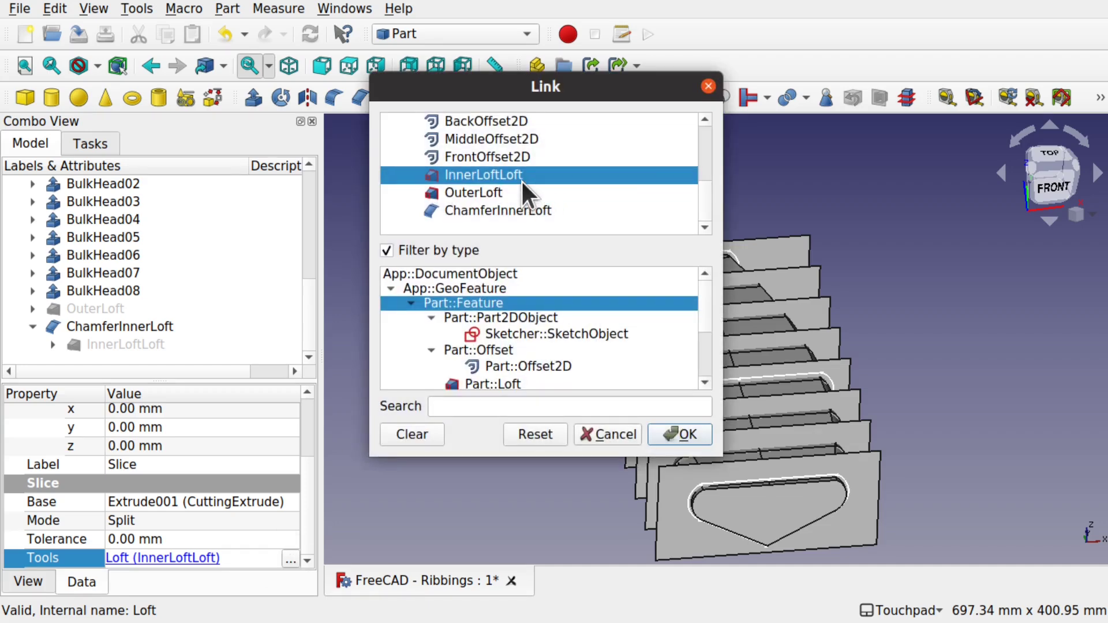
left_click(434, 432)
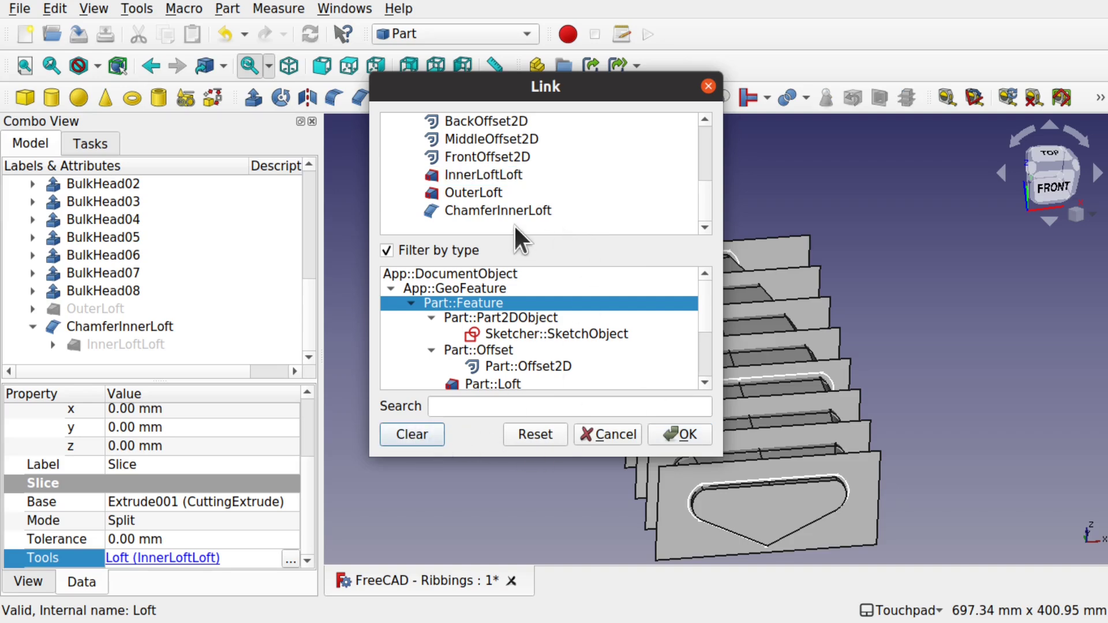
left_click(501, 210)
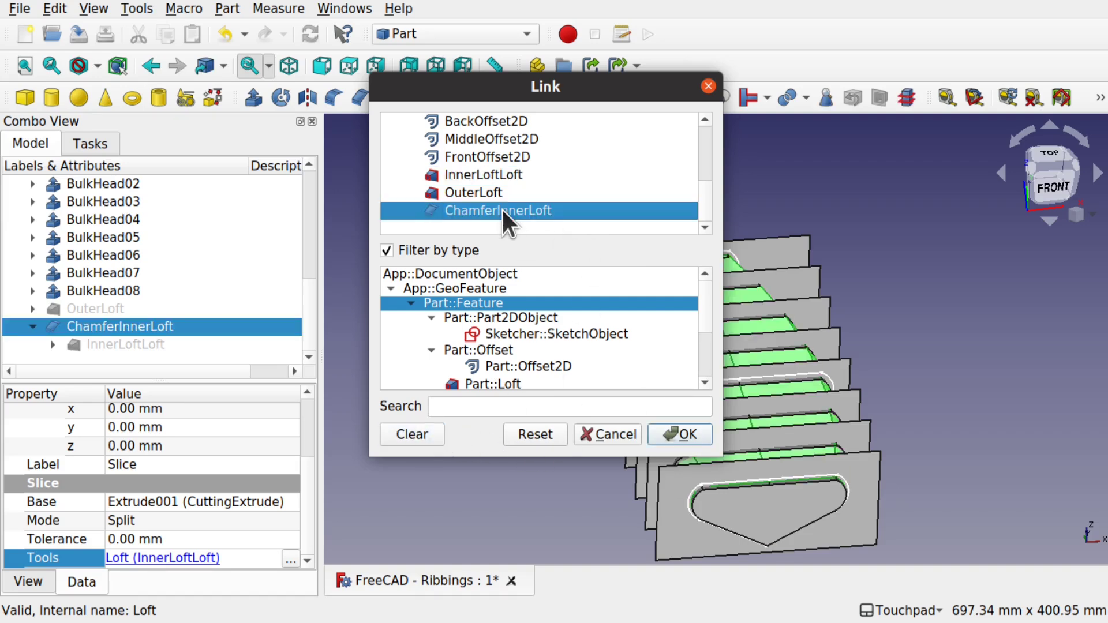
left_click(691, 433)
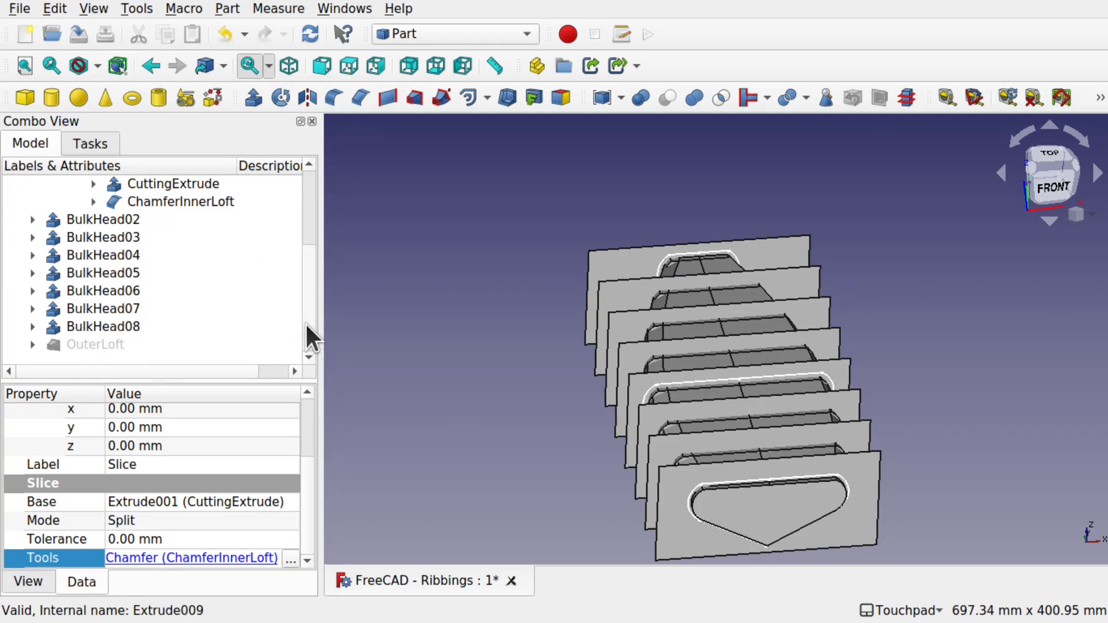
Check CuttingExtrude and ChamferInnerLoft beneath the Slice, and refresh the document to recompute the bulkheads
scroll(306, 312, "up", 1)
scroll(307, 303, "up", 1)
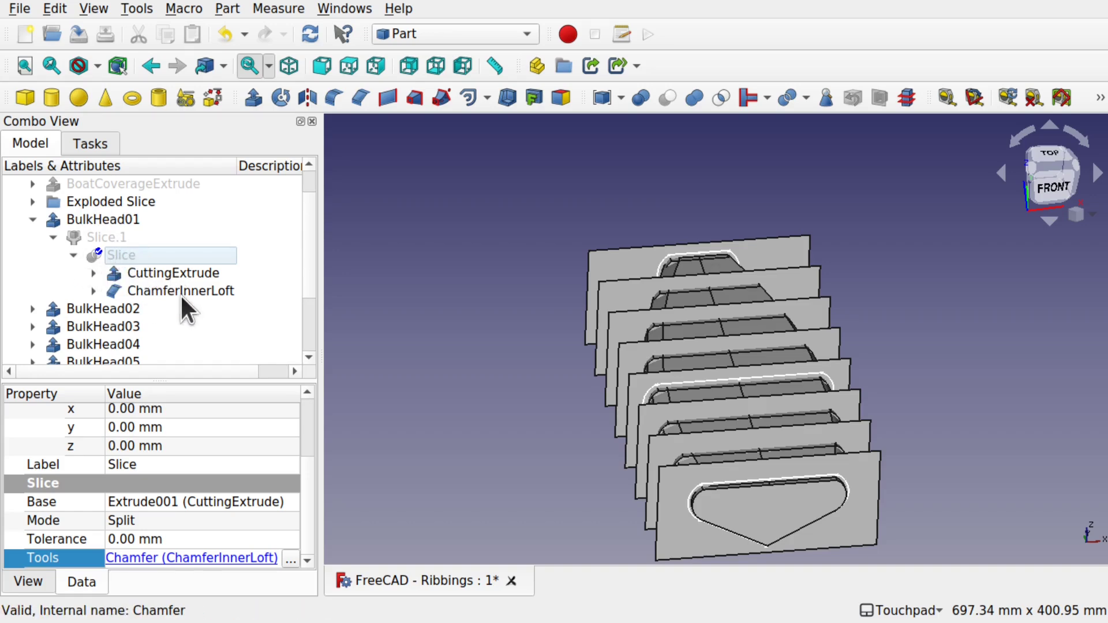
left_click(180, 272)
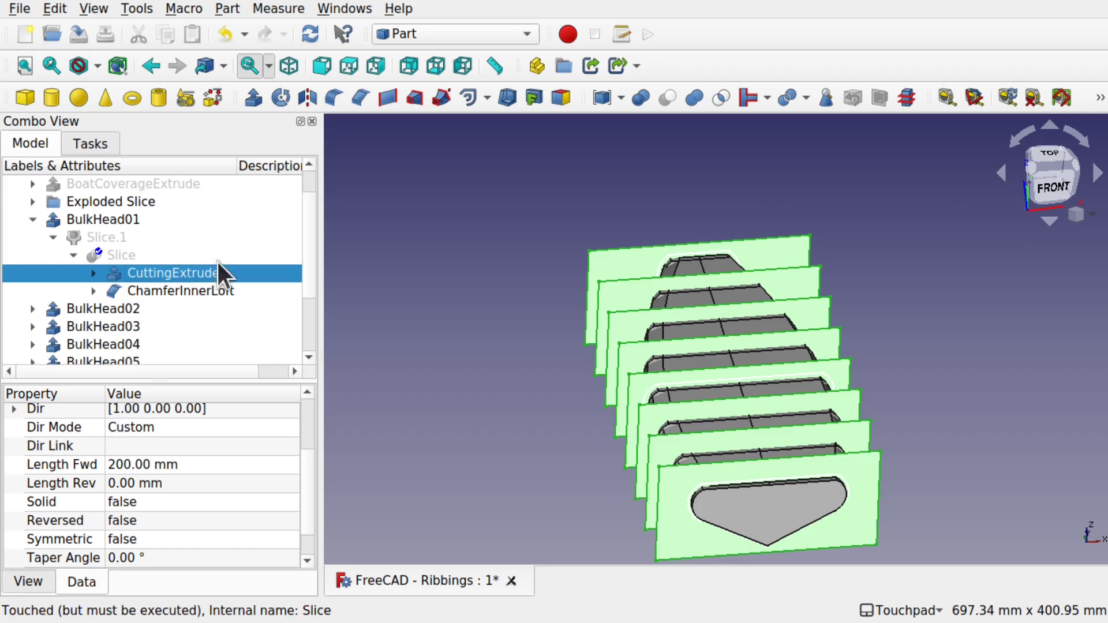
left_click(189, 289)
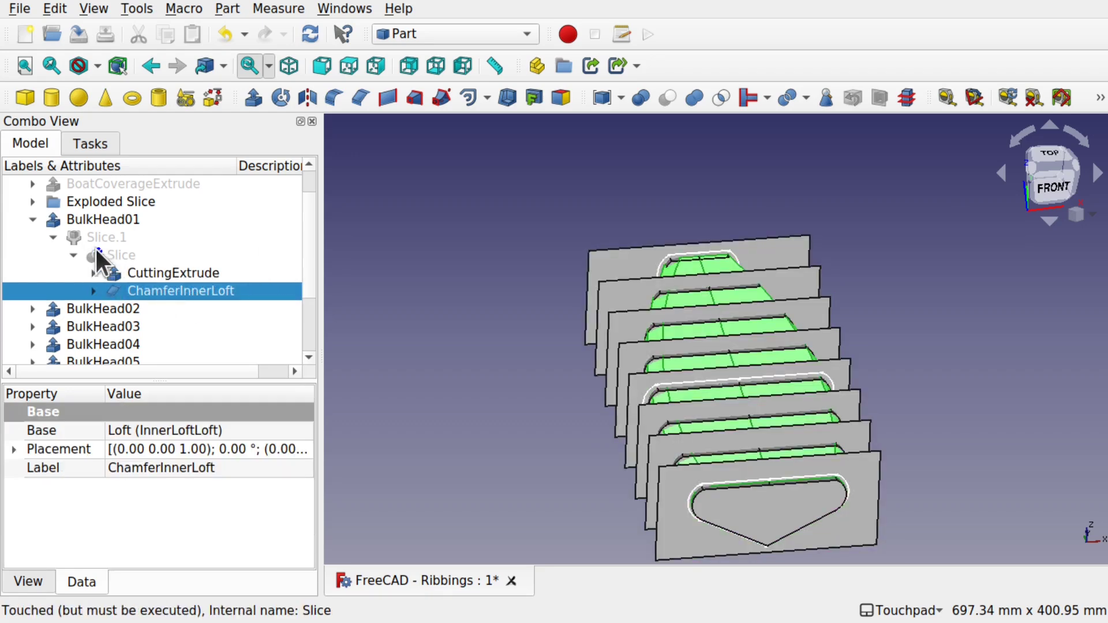
left_click(52, 7)
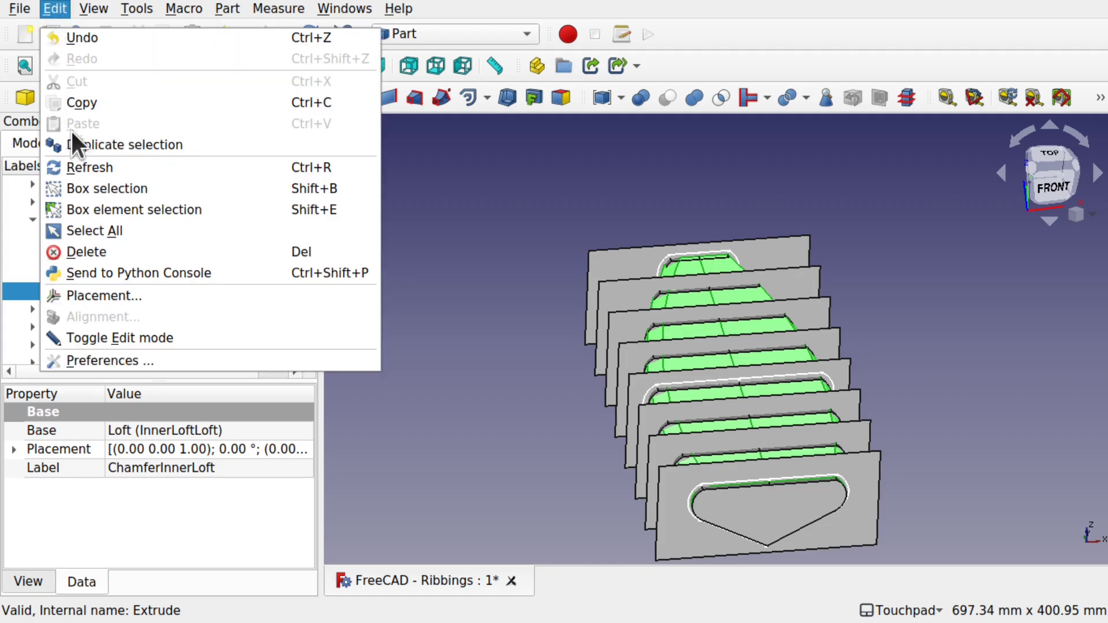
key("Escape")
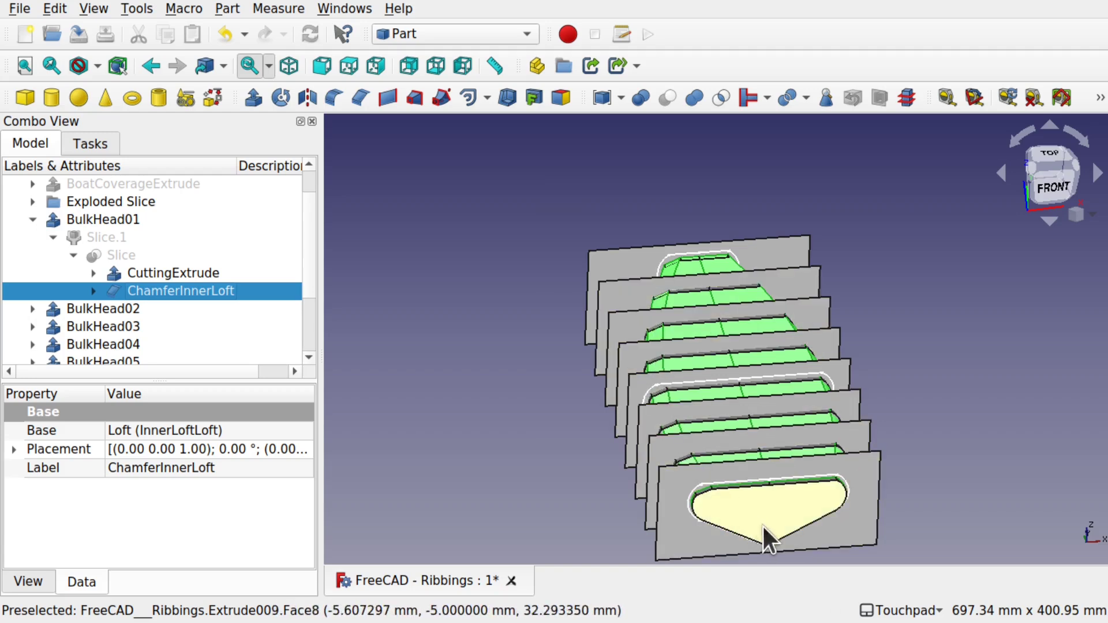
Hide CuttingExtrude and ChamferInnerLoft so only the bulkheads are displayed
left_click(200, 268)
key("space")
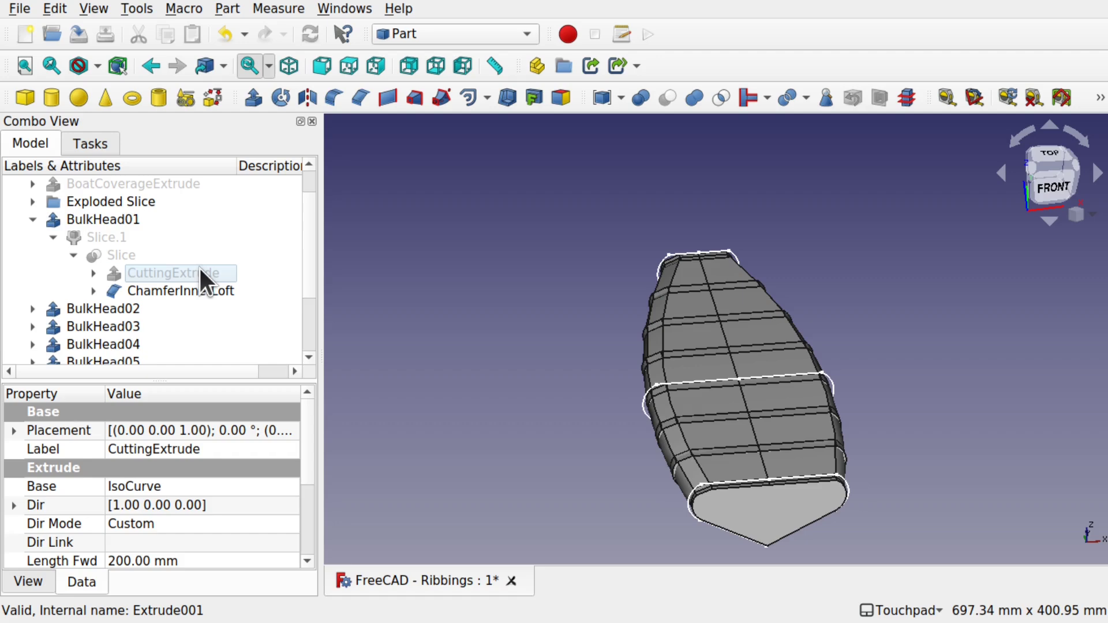
left_click(618, 485)
left_click(694, 399)
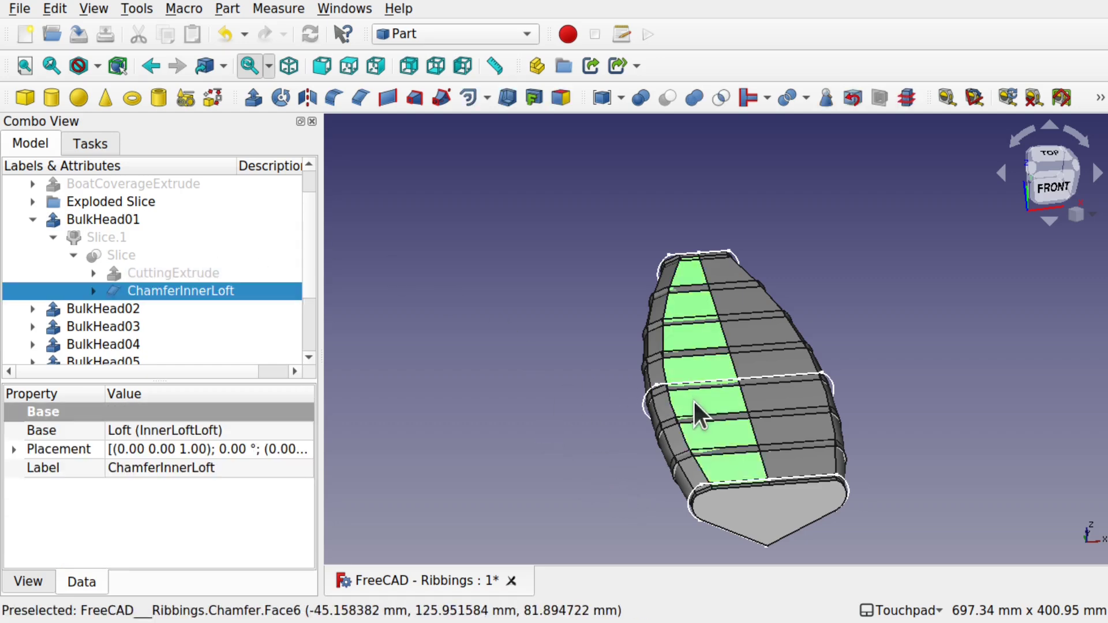
key("space")
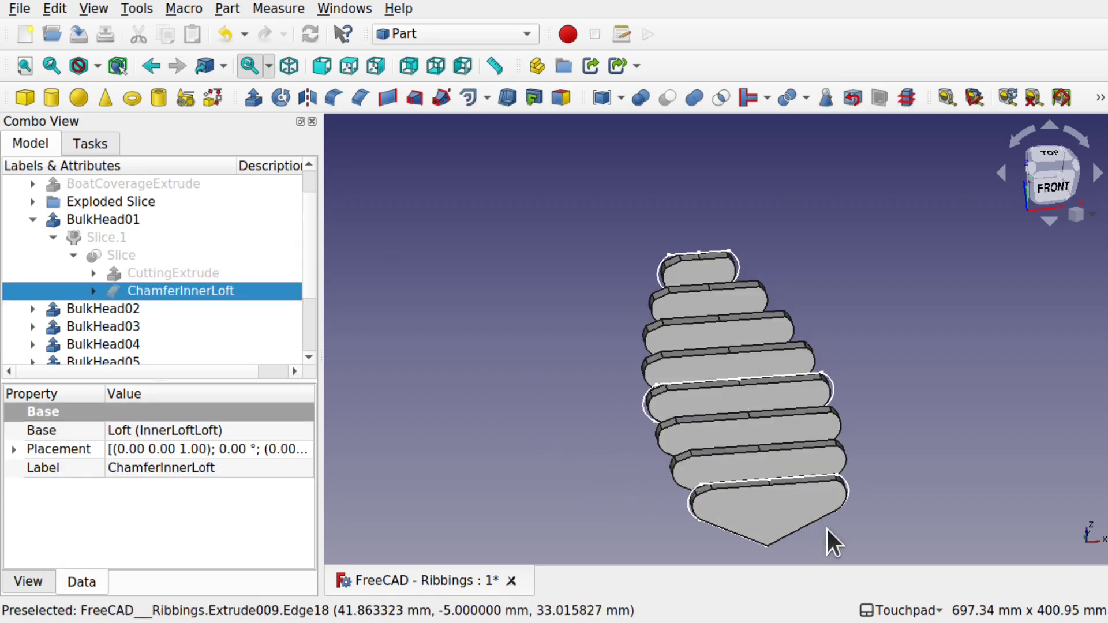
Examine the bulkheads' chamfered top corners from several angles and review the Slice's two source objects, CuttingExtrude and ChamferInnerLoft
left_click_drag(826, 526, 944, 487, "alt")
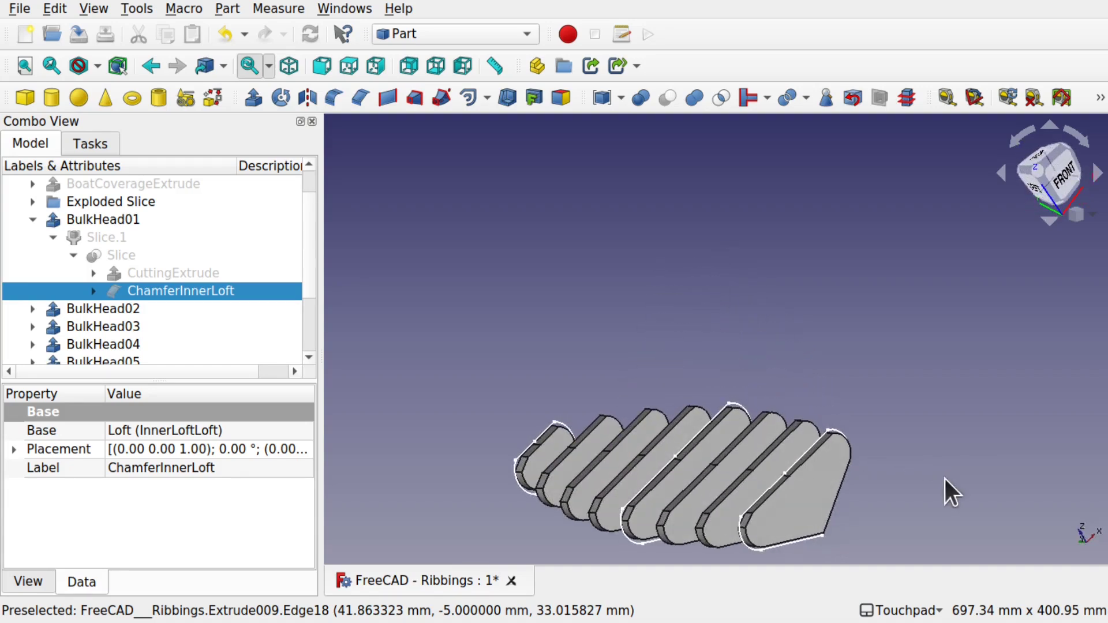
left_click_drag(636, 509, 584, 552, "alt")
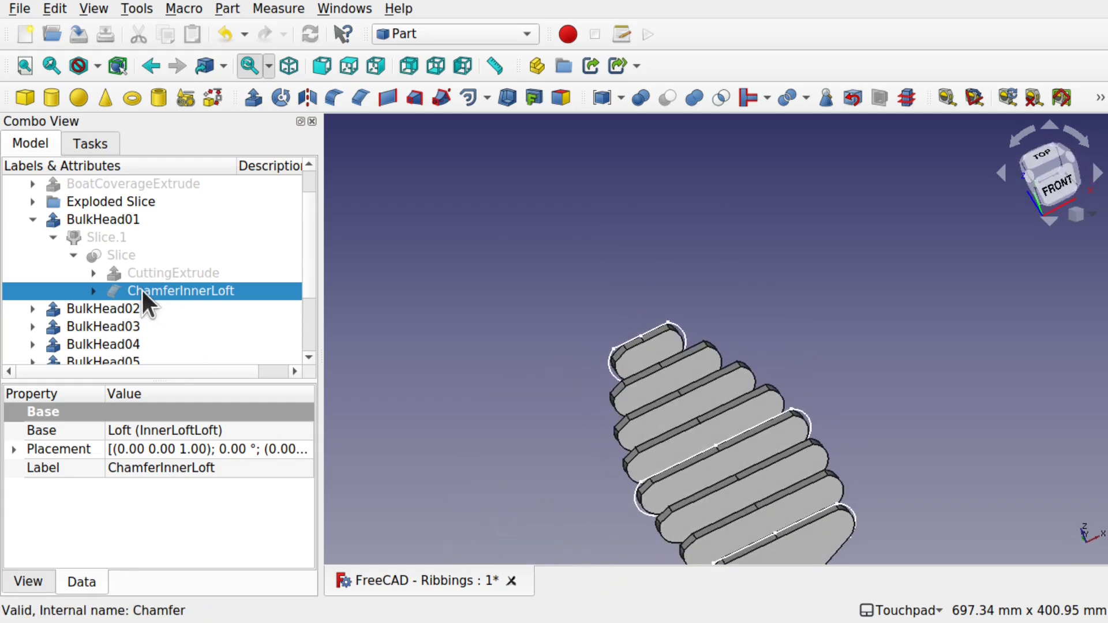
left_click(175, 274)
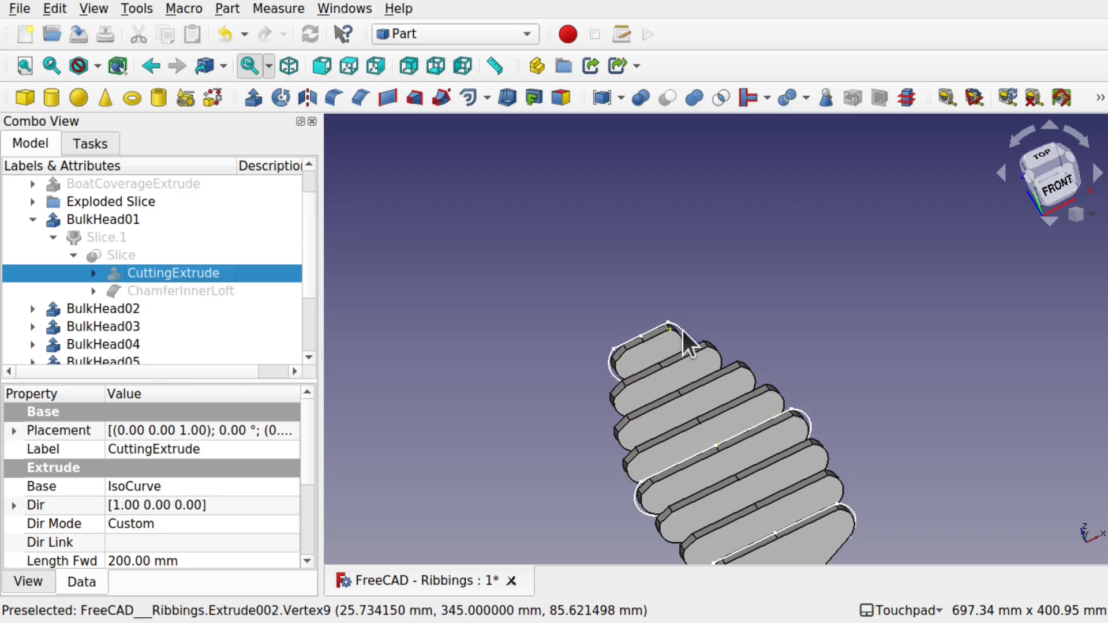
left_click(175, 291)
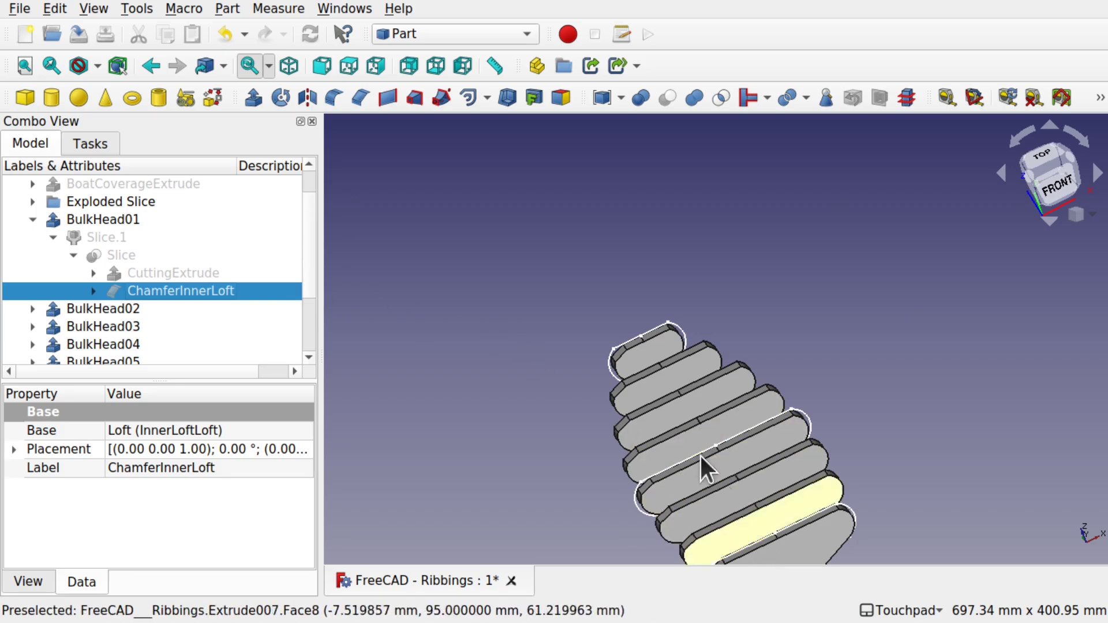
Add the opposite deck edge, Edge12, to ChamferInnerLoft's chamfer and set its length to 8 mm
double_click(200, 292)
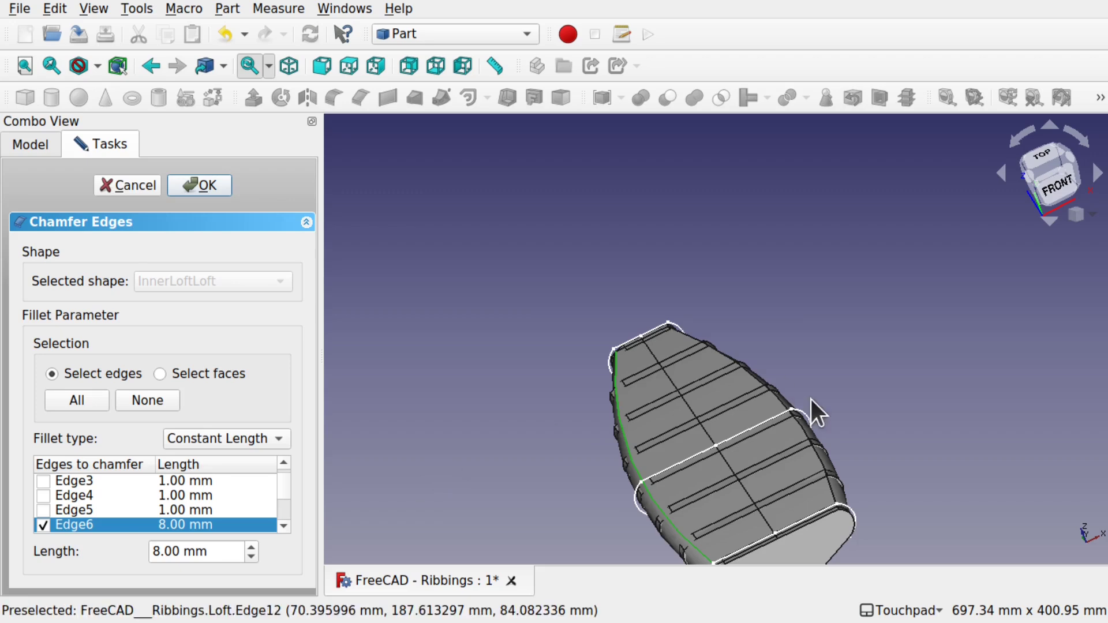
scroll(810, 433, "up", 10)
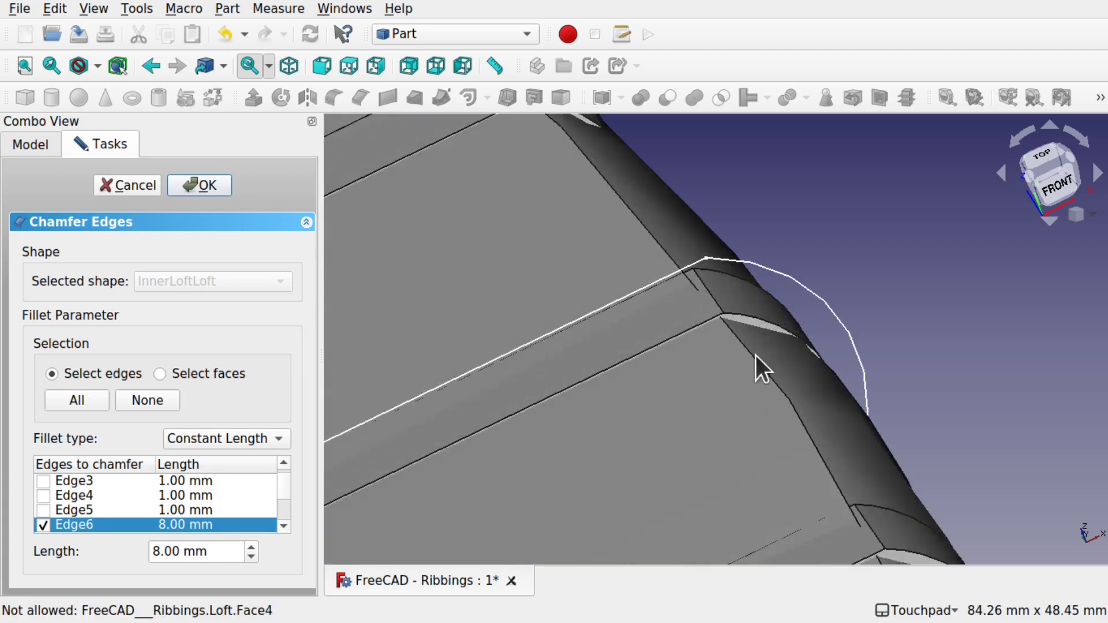
left_click(659, 242)
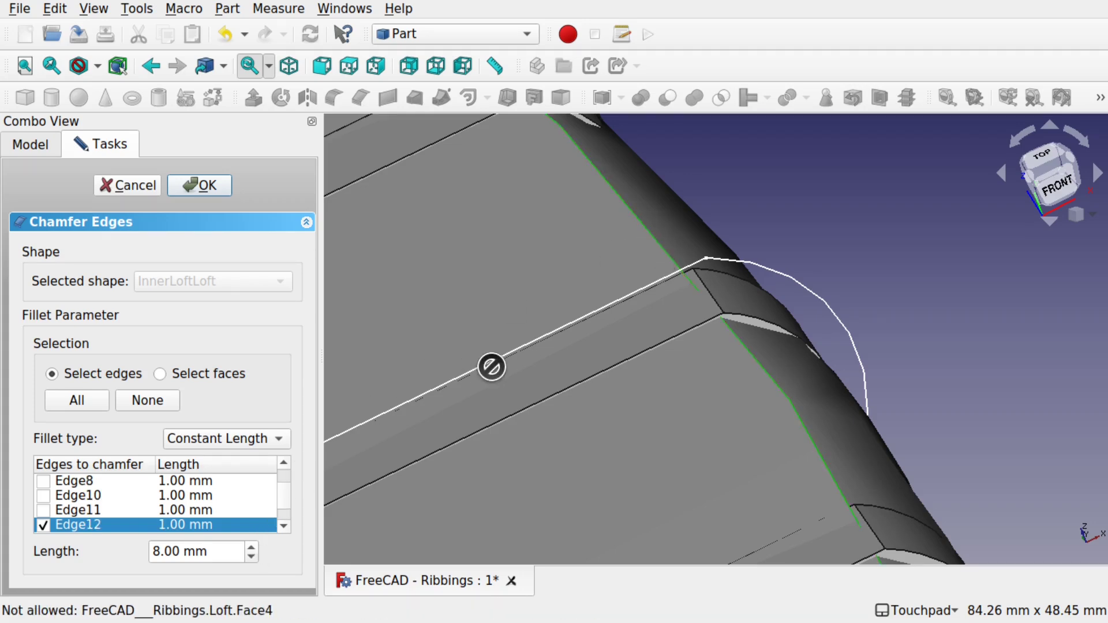
scroll(492, 366, "down", 6)
left_click(213, 176)
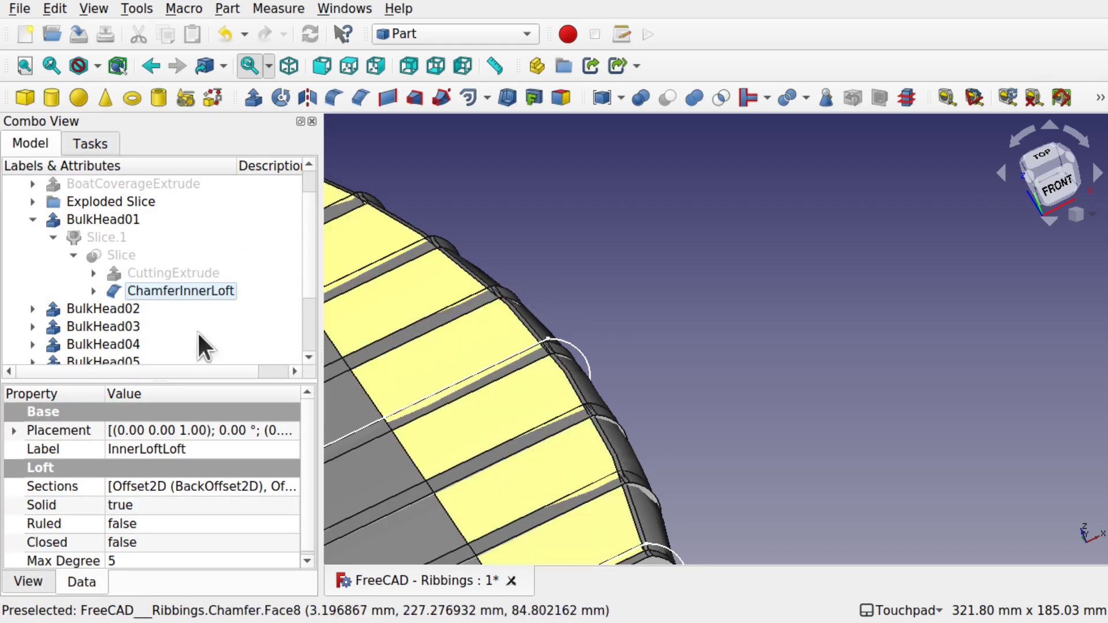
double_click(198, 293)
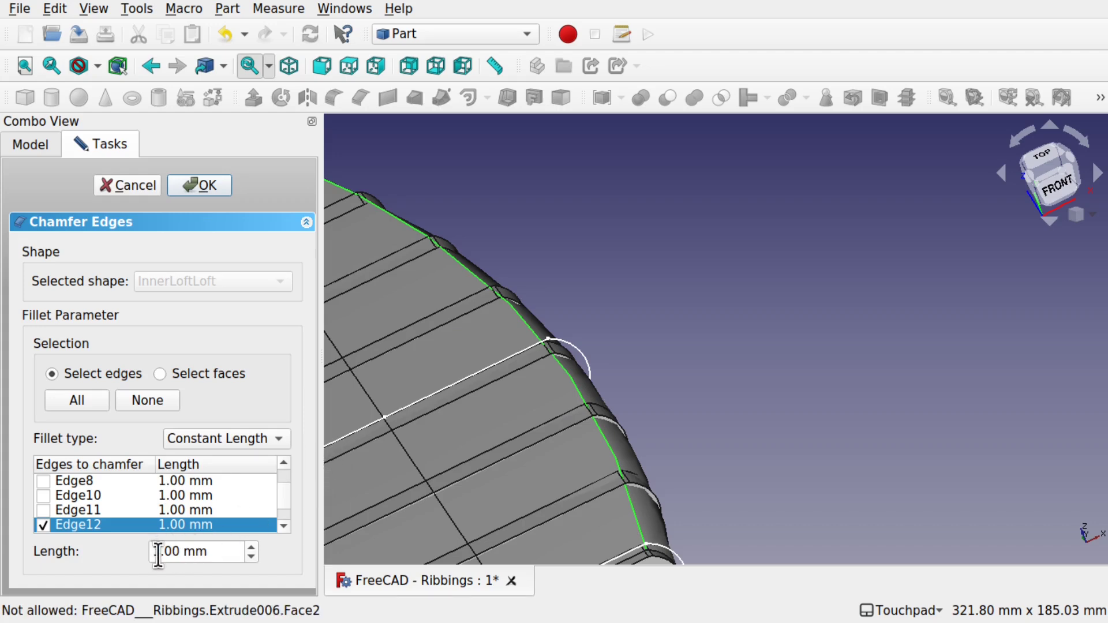
left_click_drag(160, 551, 84, 550)
type("8")
left_click(199, 185)
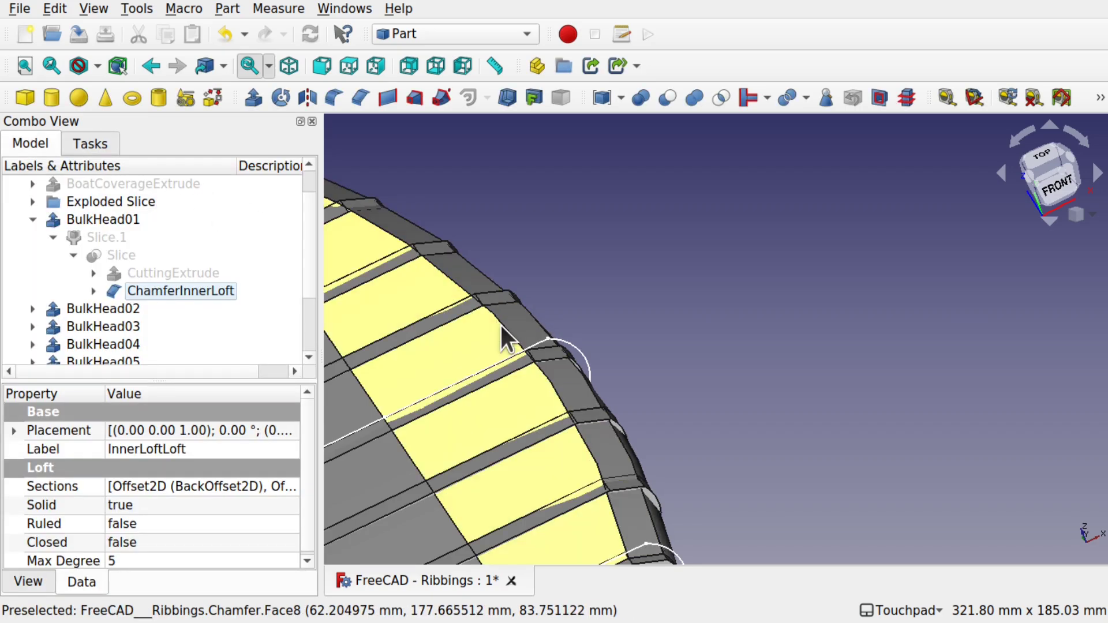
Hide ChamferInnerLoft so only the bulkheads are displayed, and inspect their chamfered corners
scroll(501, 325, "down", 5)
left_click_drag(429, 432, 597, 370, "alt")
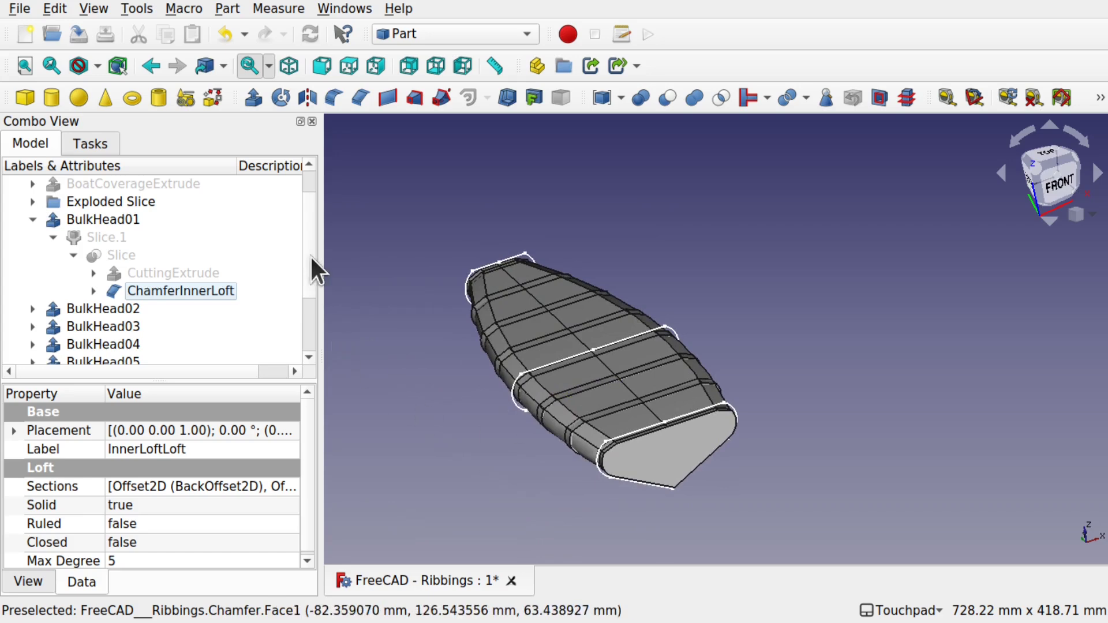
left_click(56, 8)
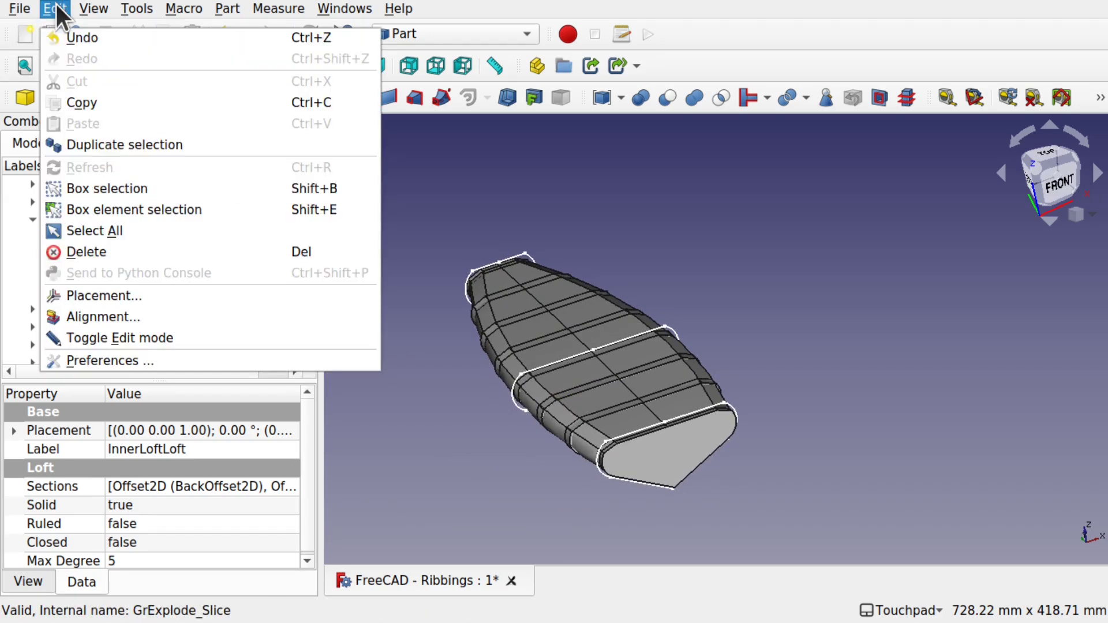
left_click(521, 176)
left_click_drag(623, 349, 586, 366, "alt")
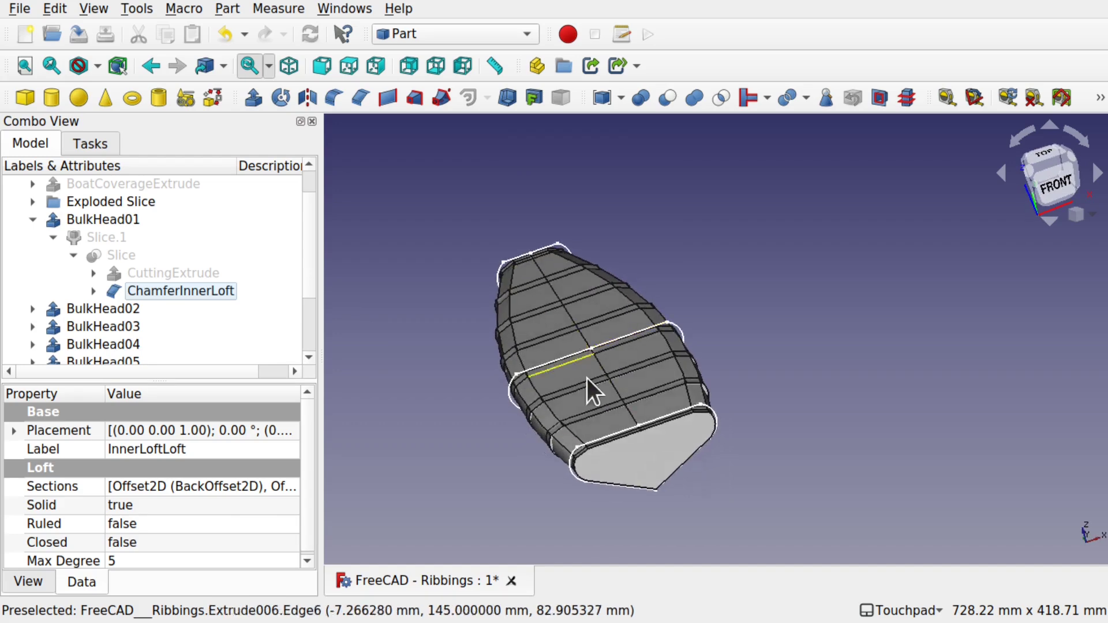
left_click(592, 422)
key("space")
left_click_drag(594, 424, 577, 491, "alt")
left_click_drag(642, 480, 627, 535, "alt")
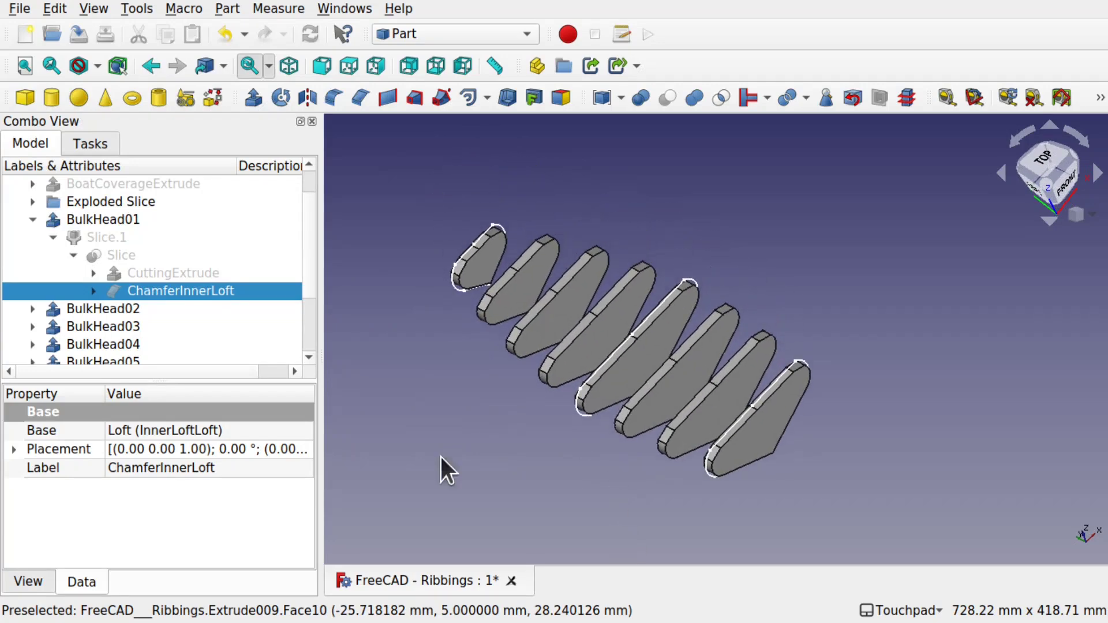
Show OuterLoft around the bulkheads and inspect the hull from several angles
scroll(306, 327, "down", 2)
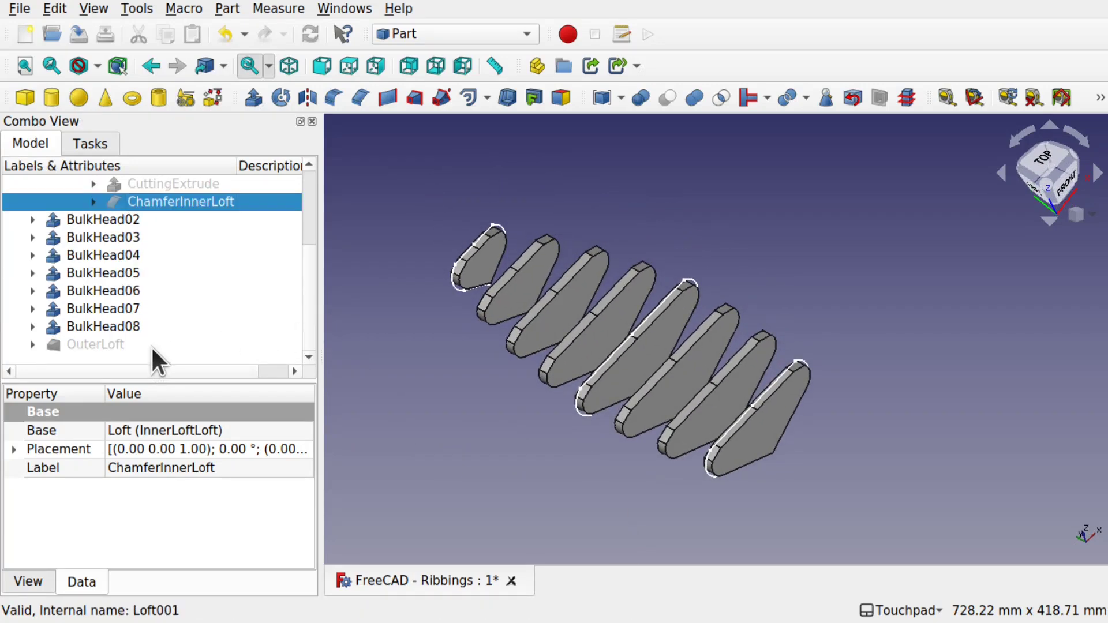
left_click(112, 345)
key("space")
left_click_drag(487, 361, 526, 286, "alt")
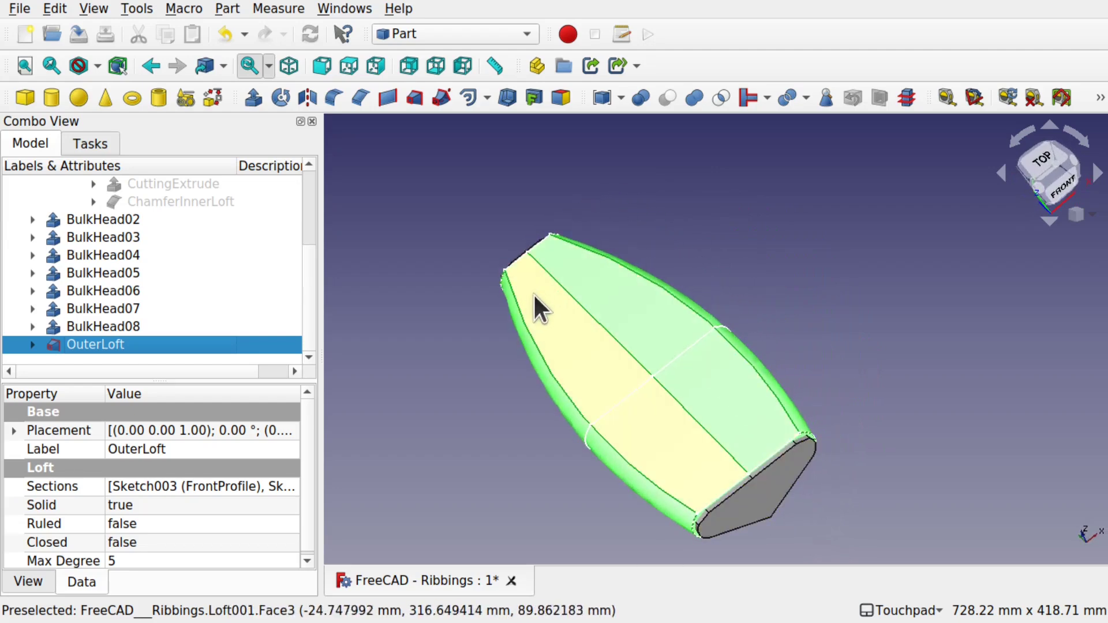
left_click_drag(709, 473, 582, 366, "alt")
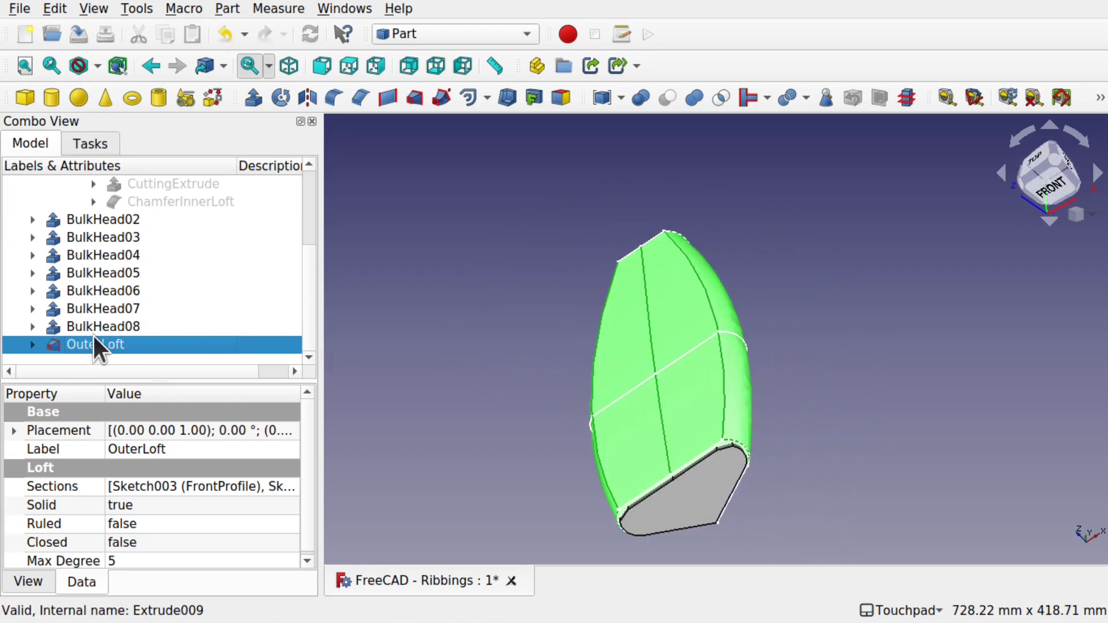
left_click_drag(326, 345, 663, 329, "alt")
left_click(455, 355)
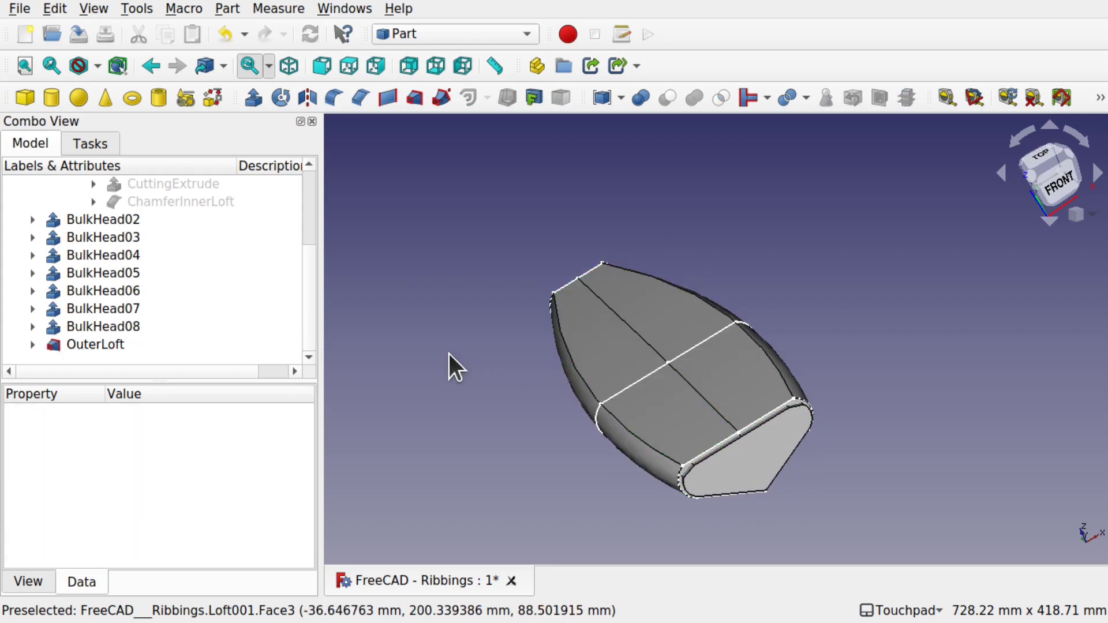
Undo the recent chamfer and visibility edits back to before the Slice's Tools link was replaced and the Chamfer renamed
key("ctrl+z")
key("ctrl+z")
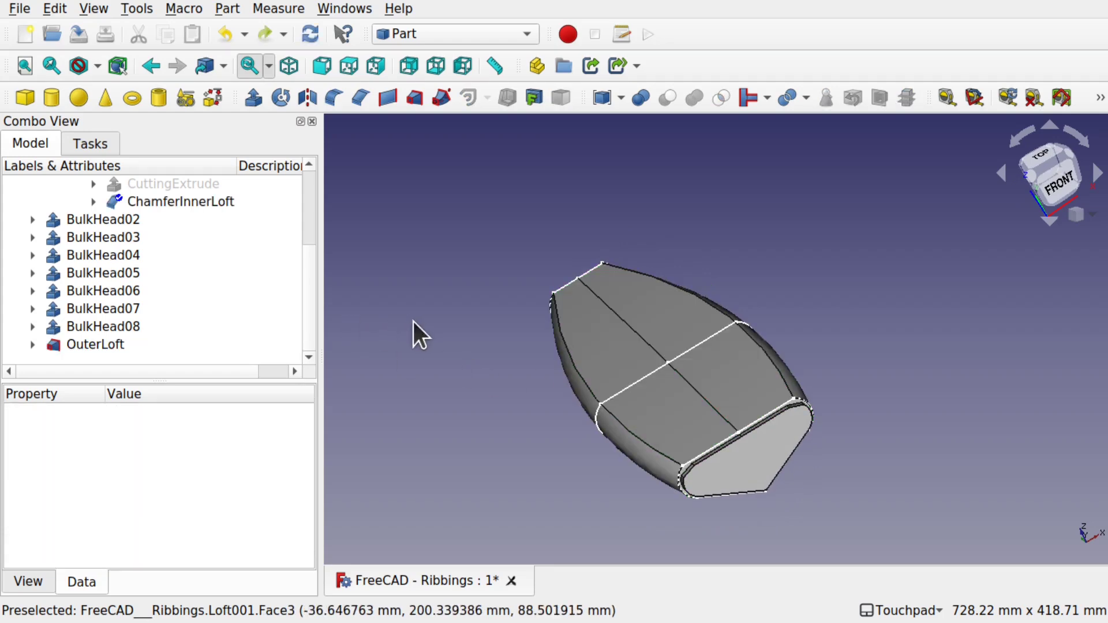
key("ctrl+y")
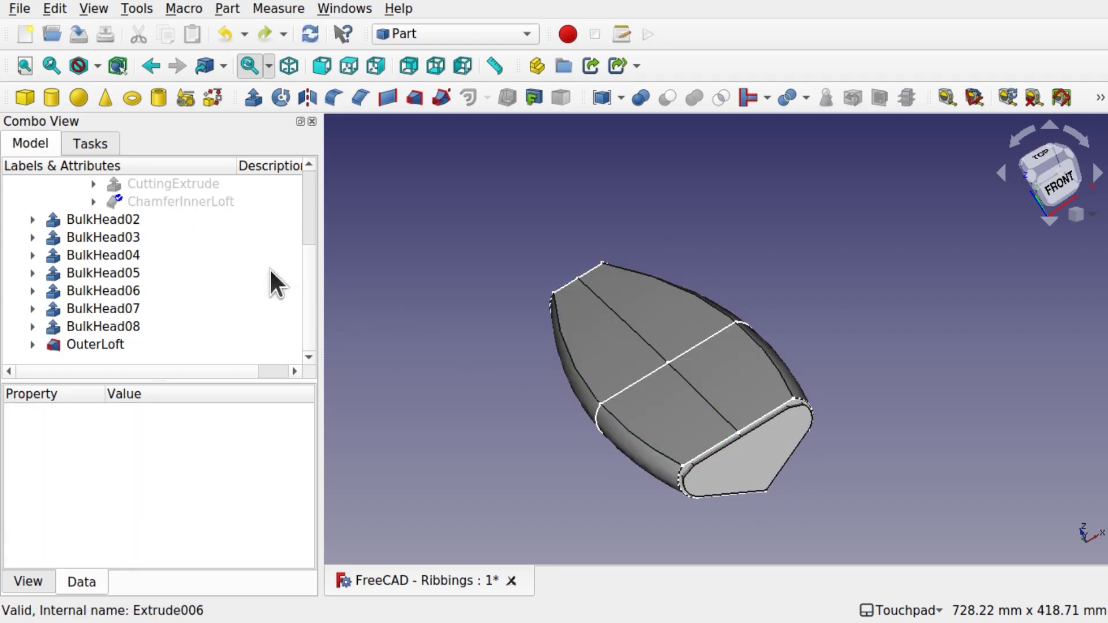
key("ctrl+y")
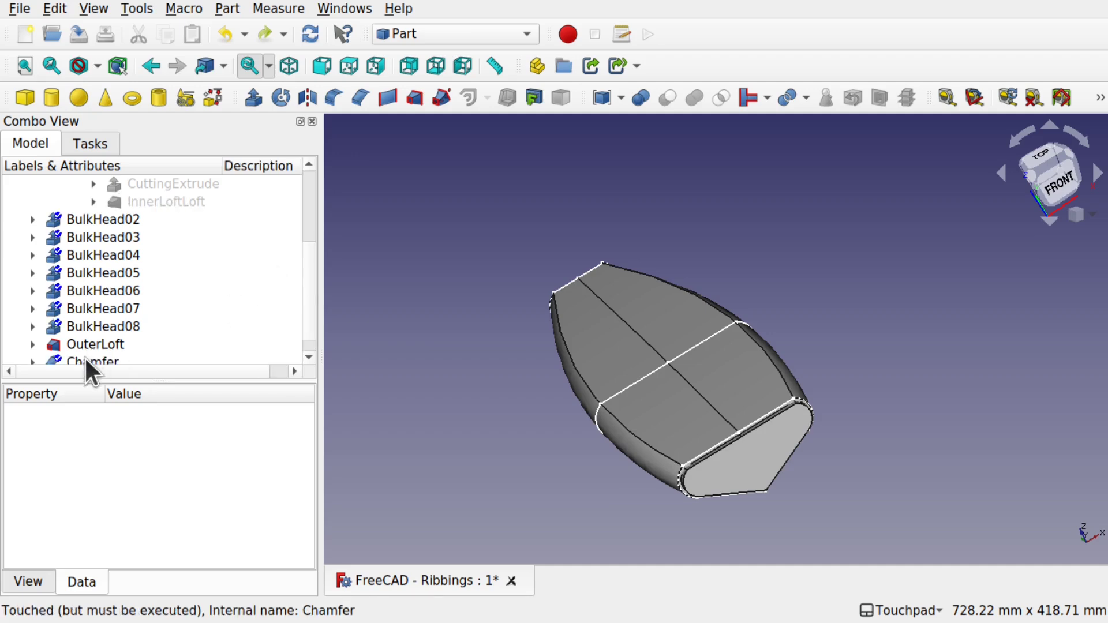
left_click_drag(309, 263, 312, 298)
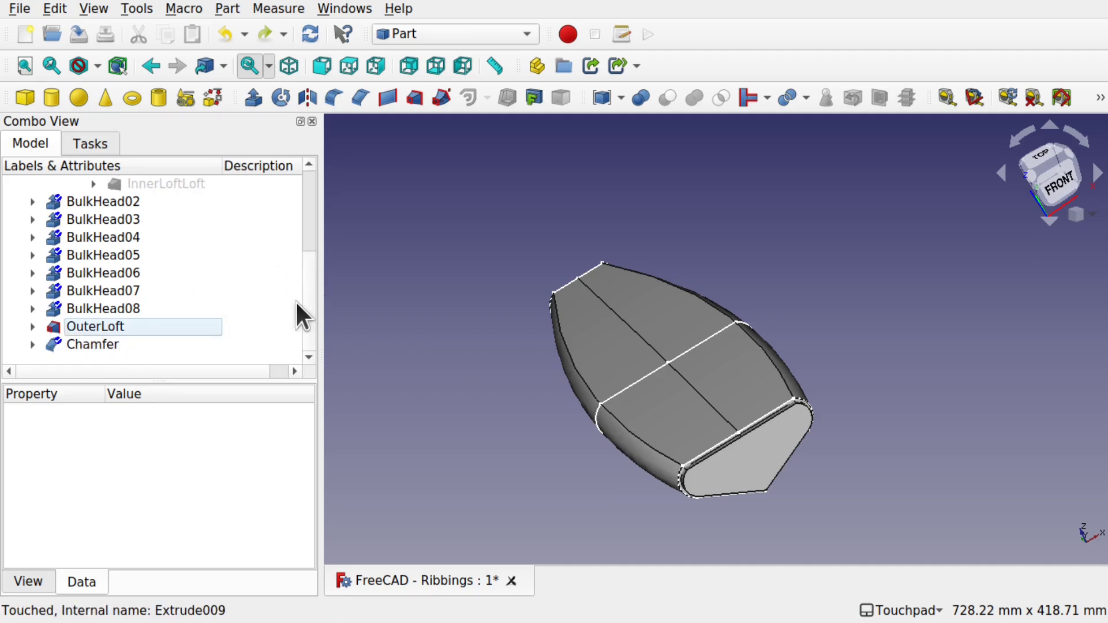
key("ctrl+z")
key("ctrl+y")
Show InnerLoftLoft beneath the Slice
left_click(167, 184)
key("space")
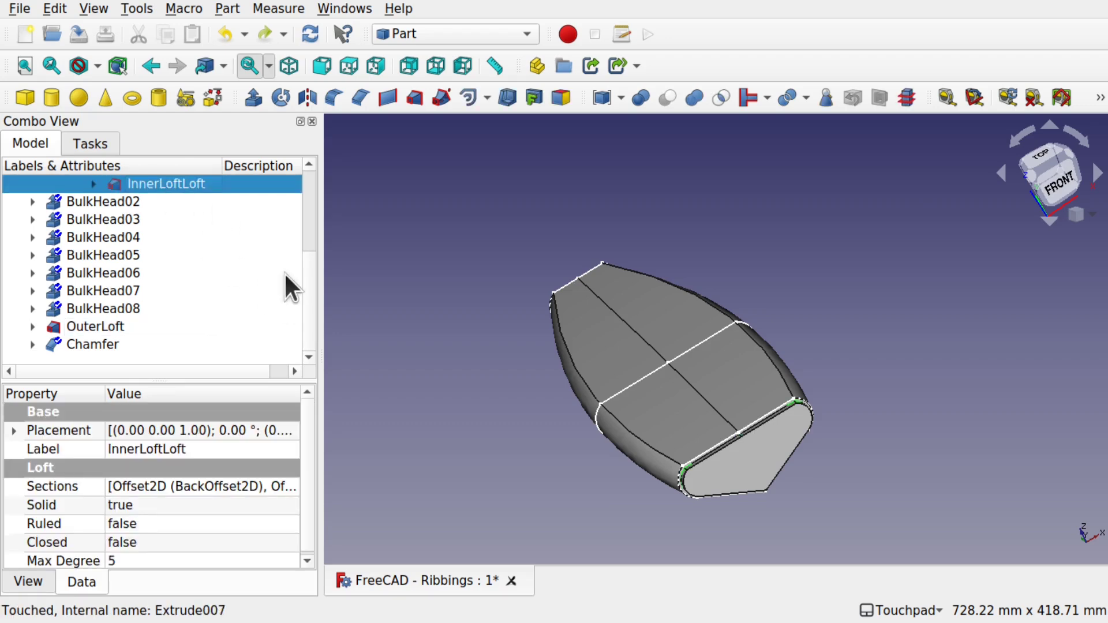
scroll(259, 300, "up", 1)
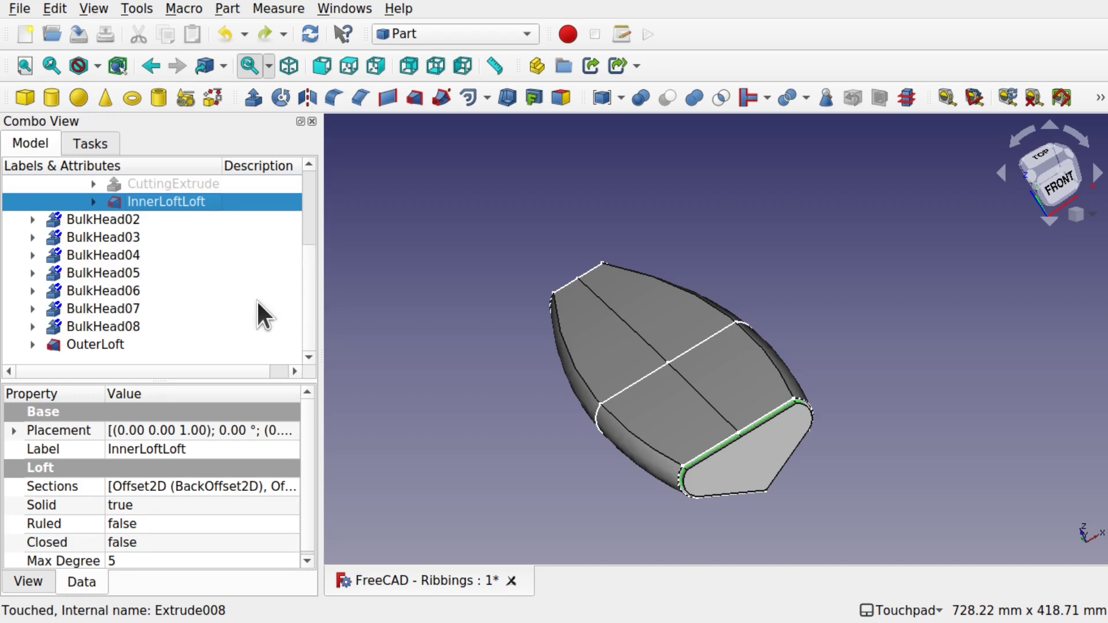
Undo the remaining edits, including the deletion of the Cut and DeckCutExtrude objects, until the Cut001 hull is restored
key("ctrl+z")
left_click(74, 344)
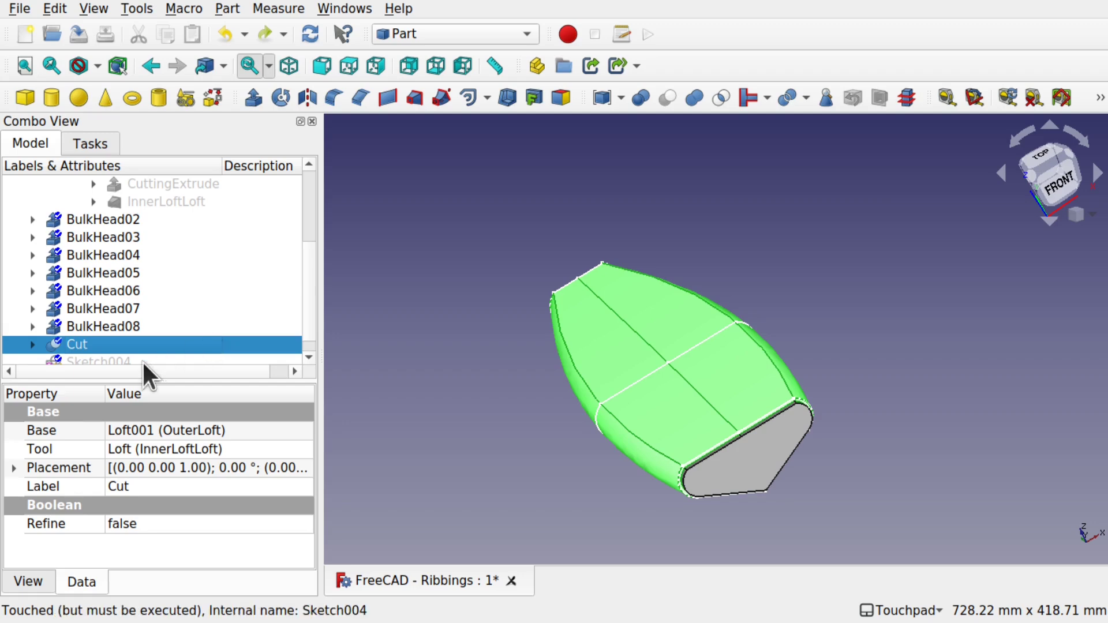
key("ctrl+z")
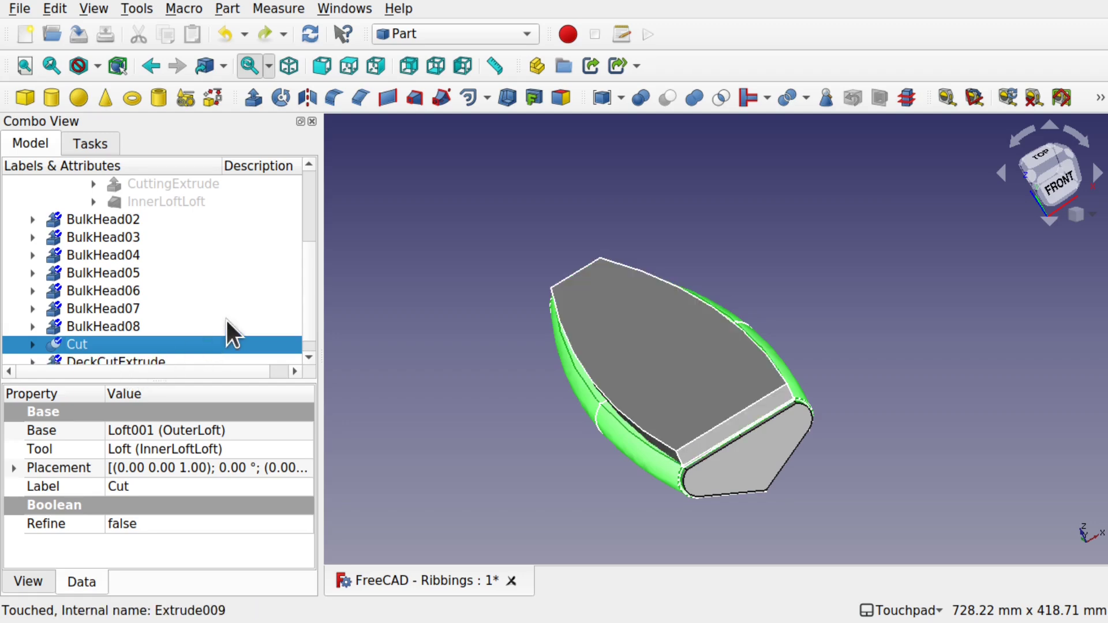
key("ctrl+z")
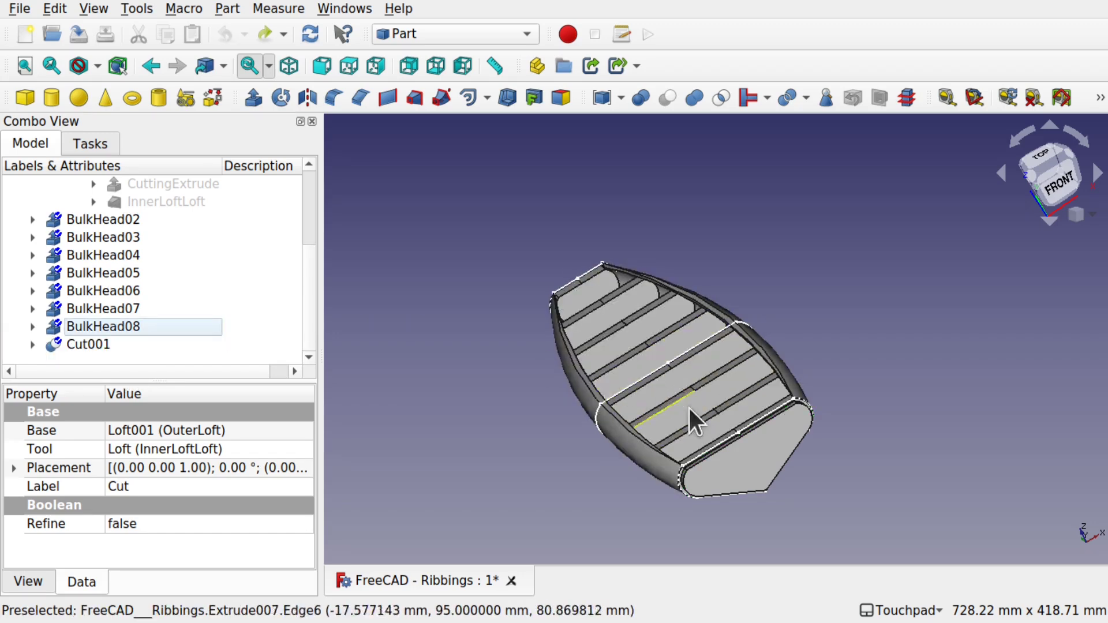
left_click(559, 411)
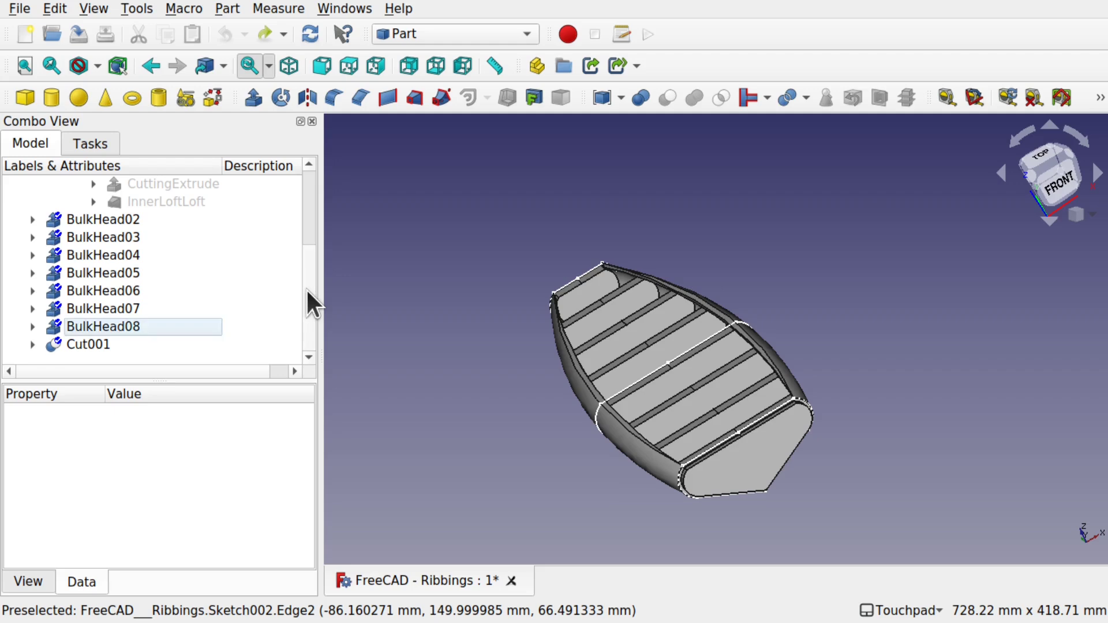
Show InnerLoftLoft beneath BulkHead01's Slice and hide the Cut001 hull
scroll(306, 283, "up", 1)
left_click(207, 201)
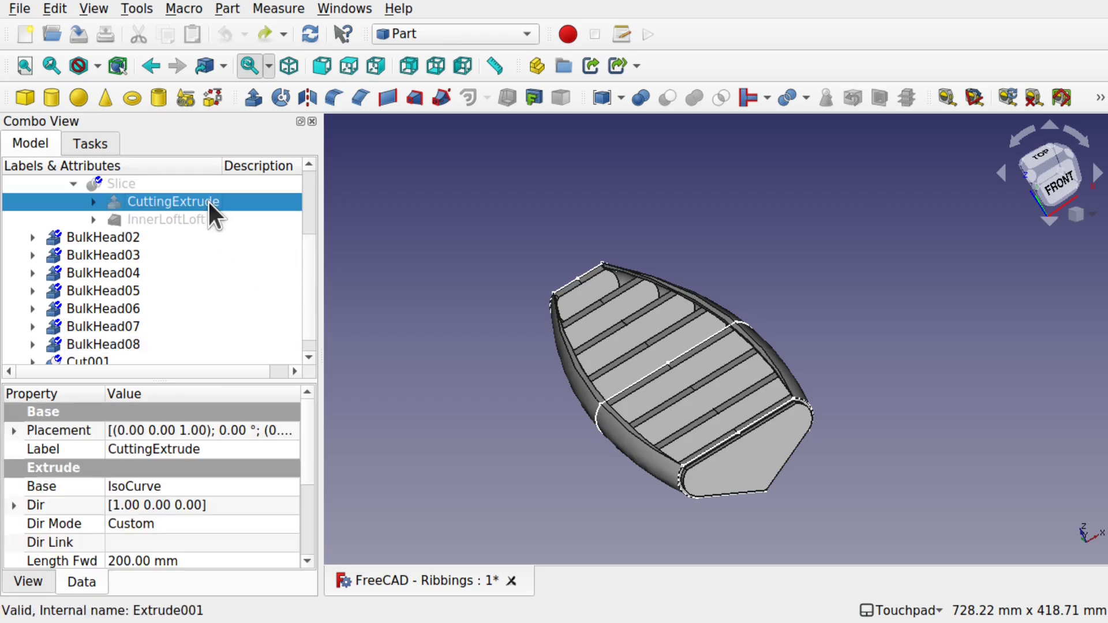
scroll(306, 276, "up", 3)
scroll(306, 276, "up", 1)
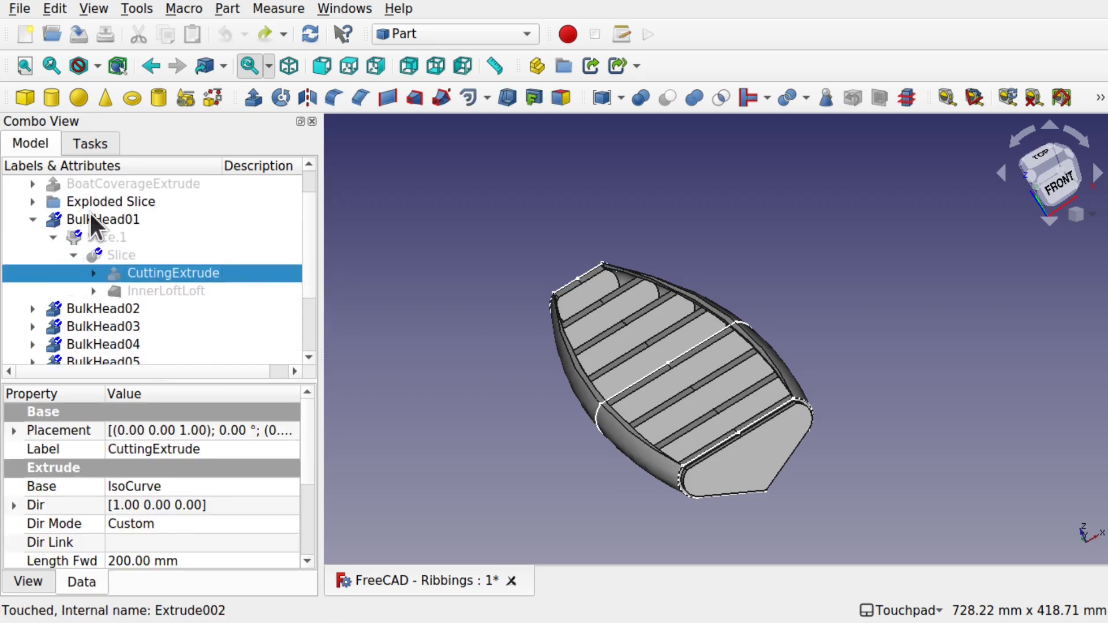
left_click(105, 237)
left_click(127, 256)
left_click(127, 256)
left_click(172, 274)
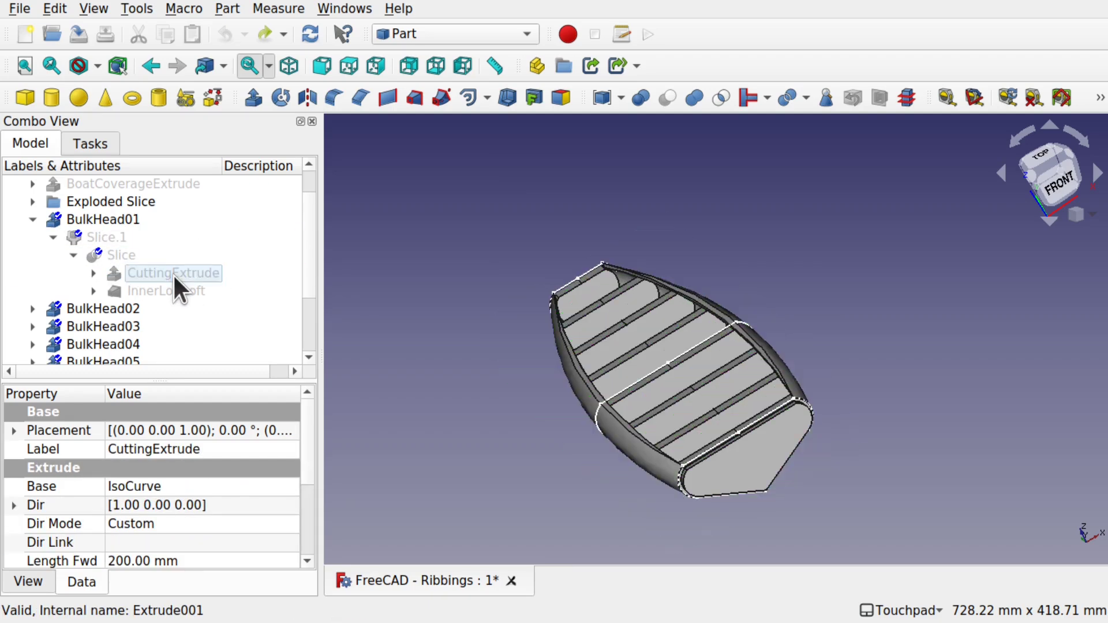
left_click(192, 290)
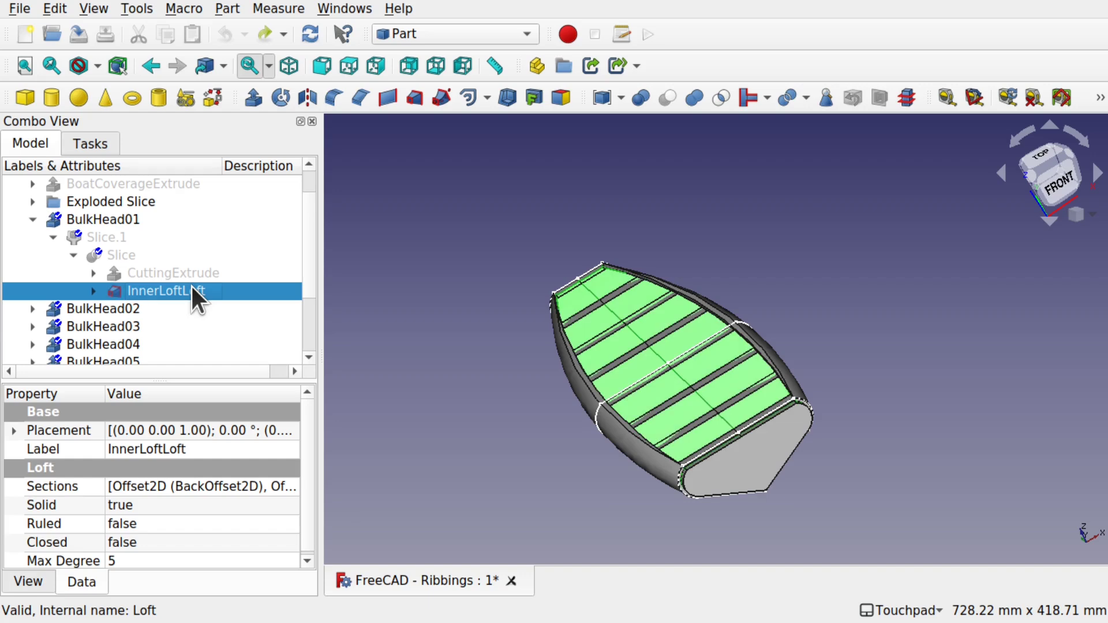
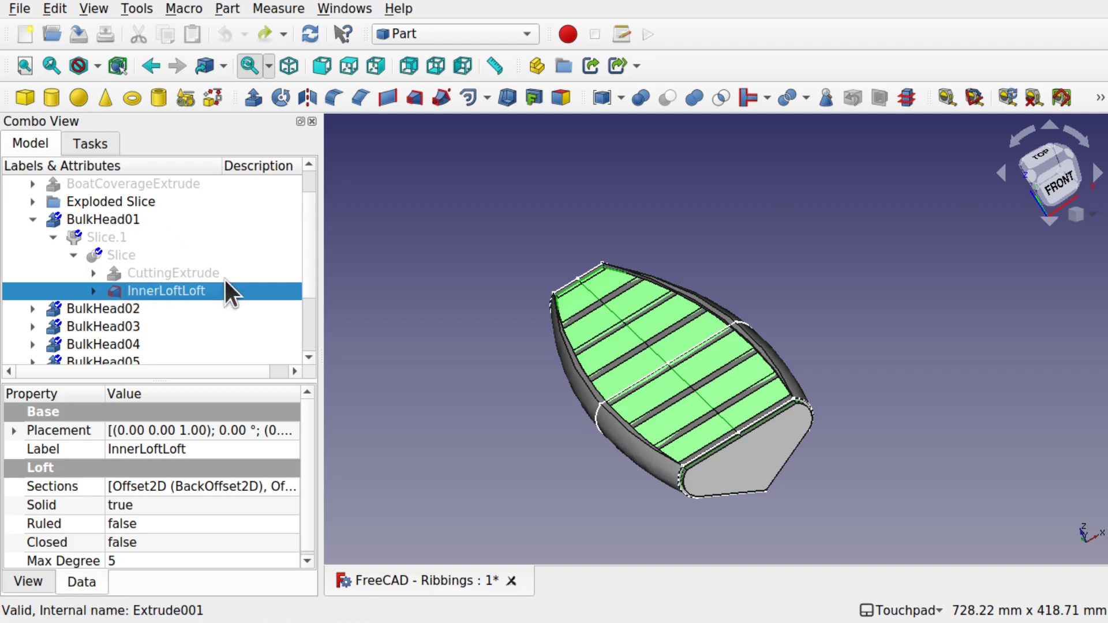
left_click(638, 451)
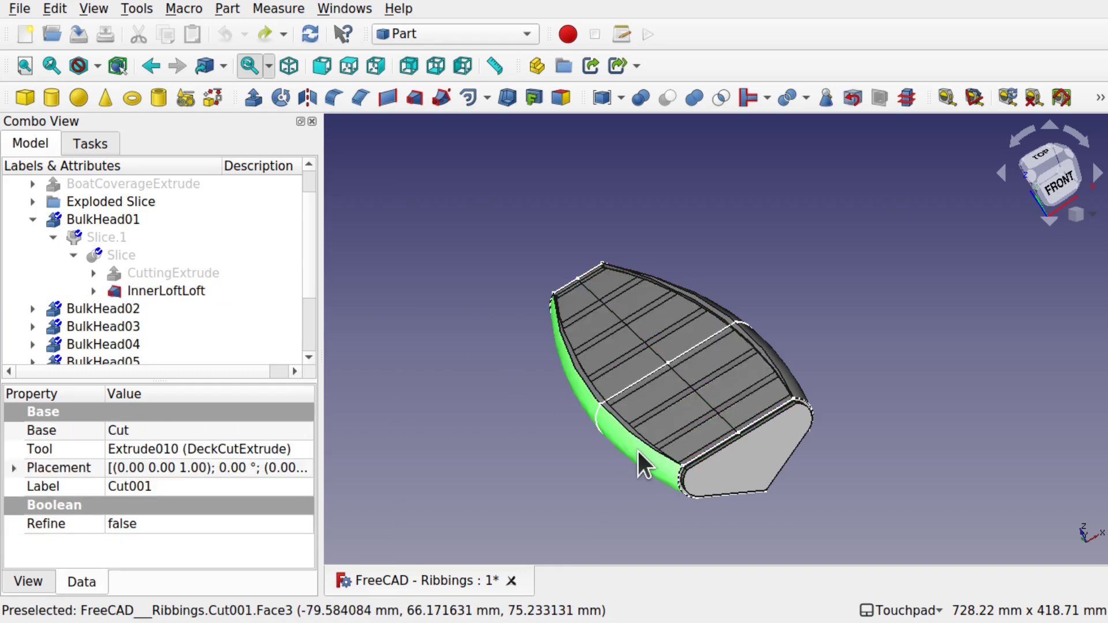
Chamfer the two long deck edges of InnerLoftLoft, including Edge12, with a constant length of 8 mm
left_click(674, 459)
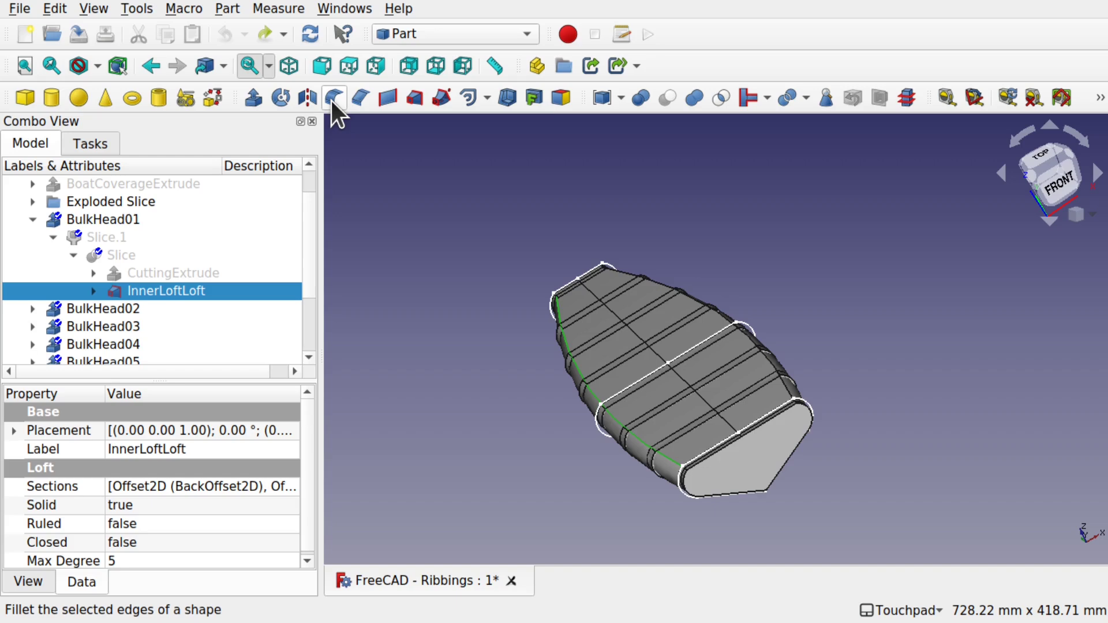
left_click(360, 96)
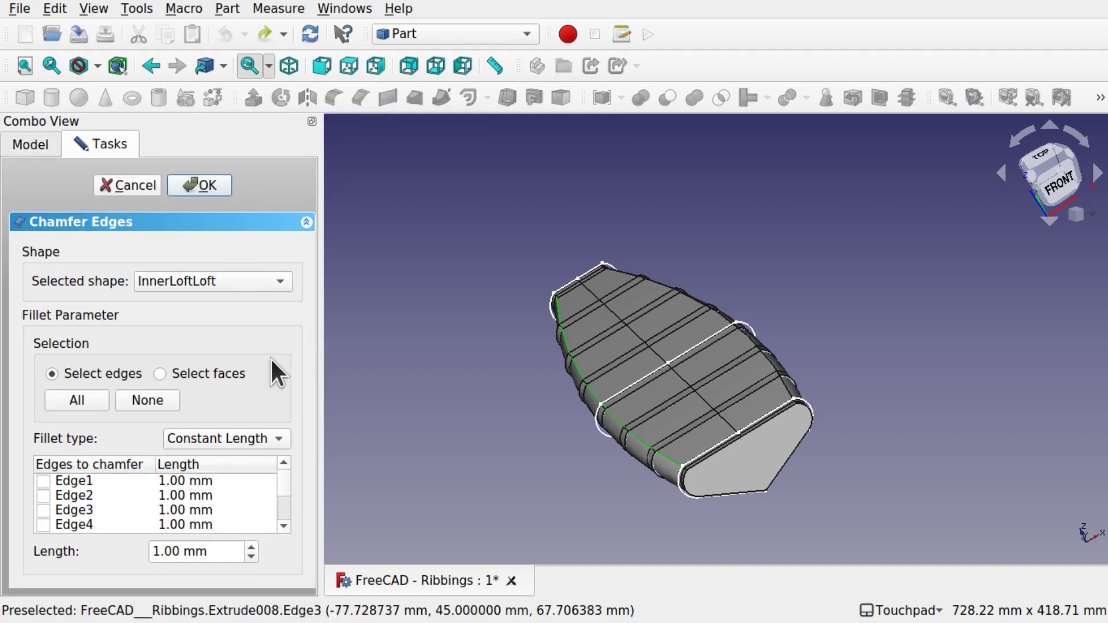
left_click(773, 361)
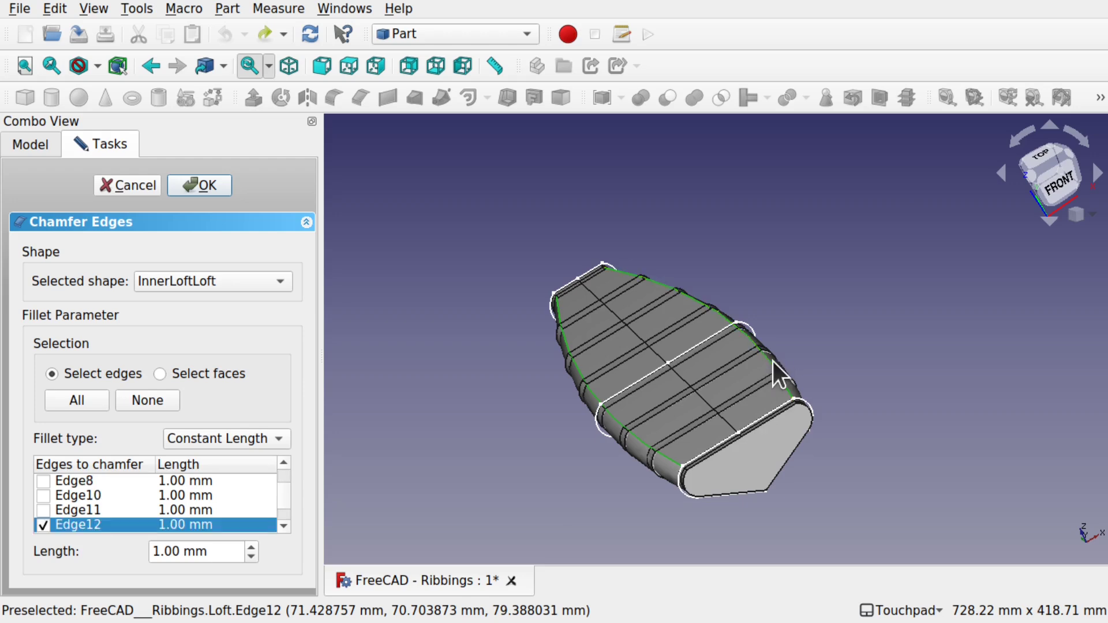
double_click(154, 551)
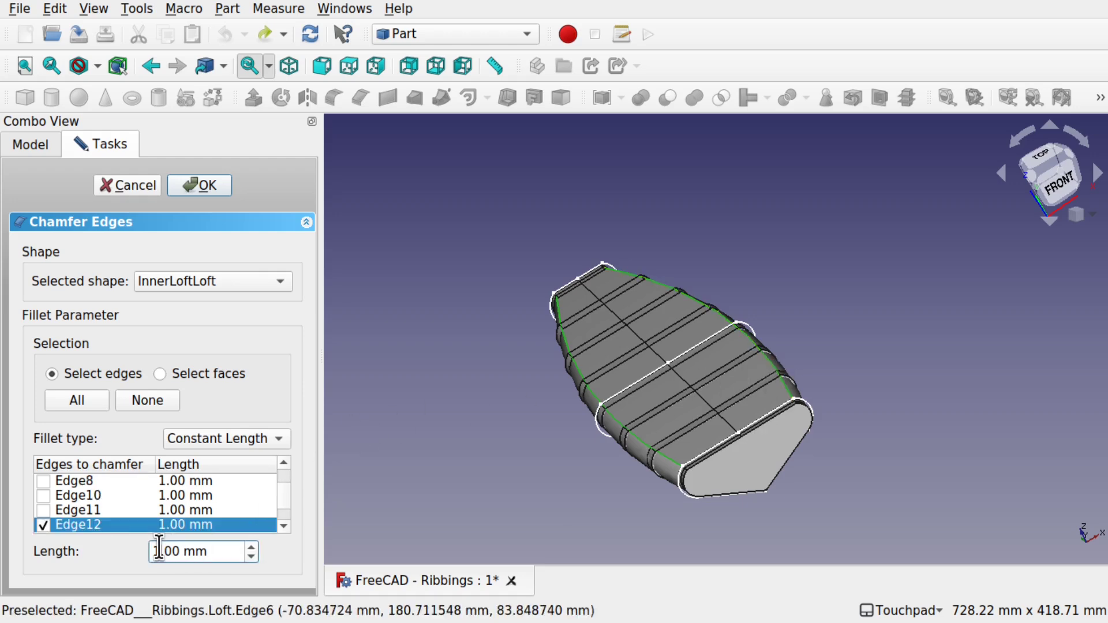
type("8")
key("Return")
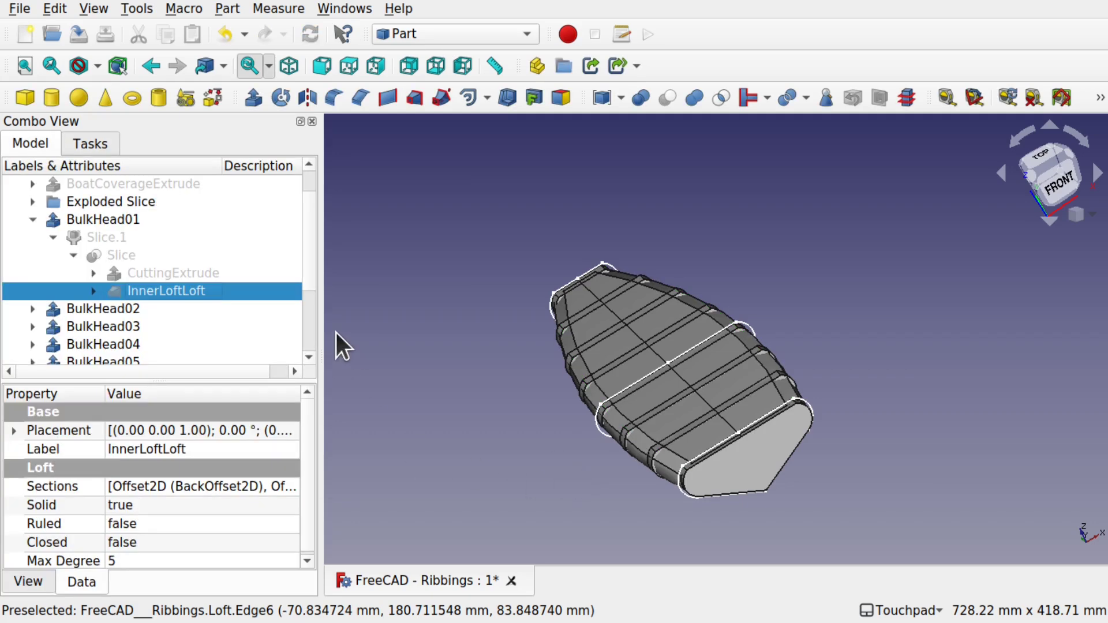
Compare the Cut001 hull with the chamfered inner loft and bulkheads, leaving the hull hidden and Chamfer selected
scroll(309, 266, "down", 2)
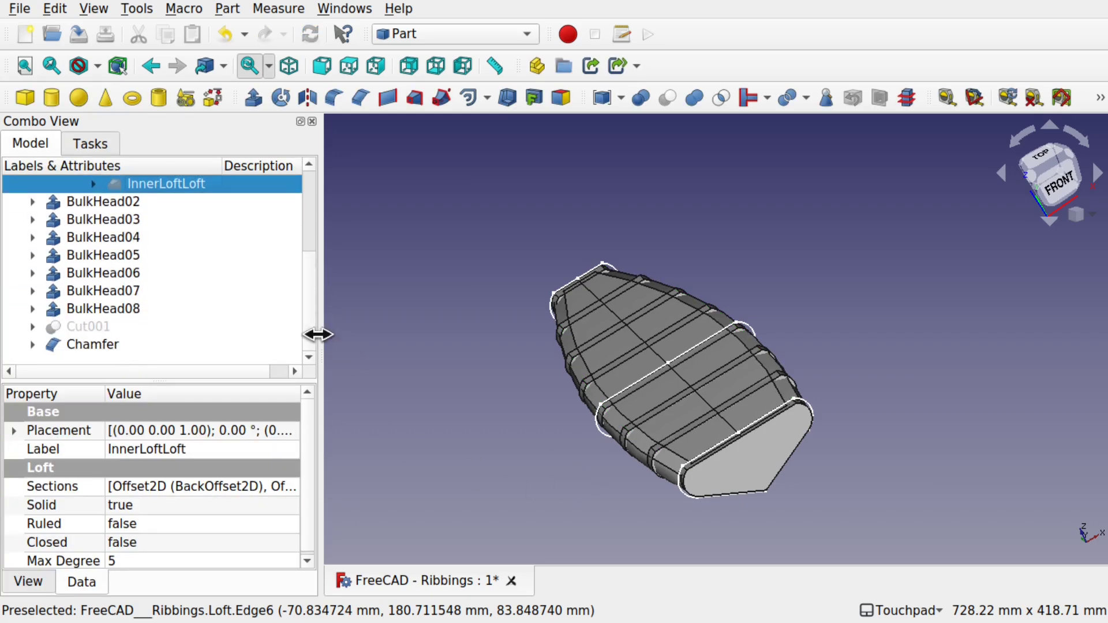
left_click(95, 326)
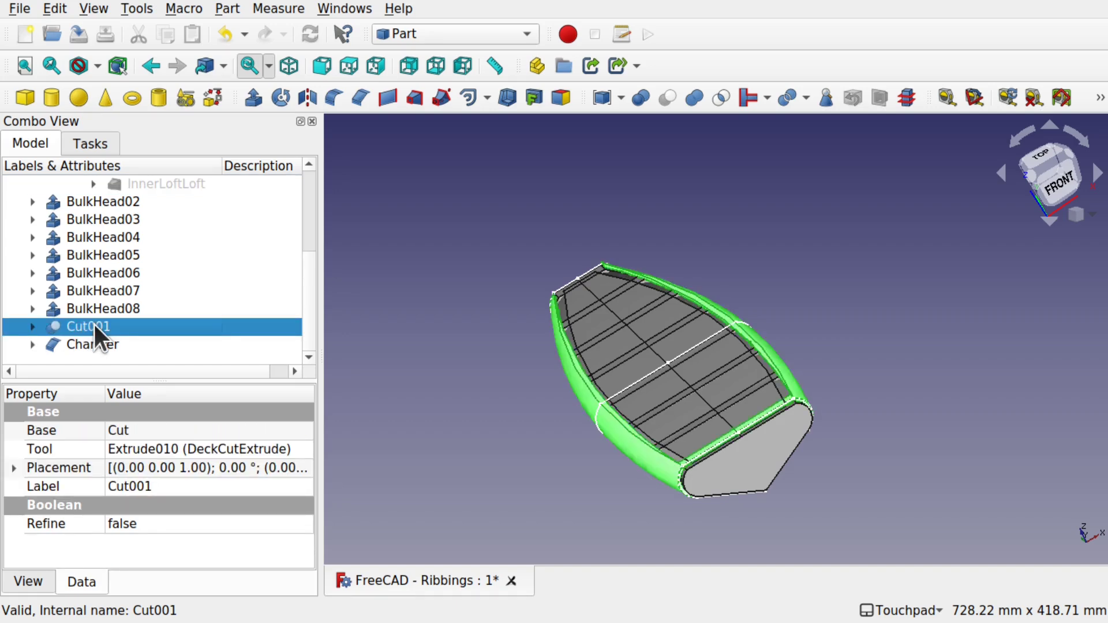
key("space")
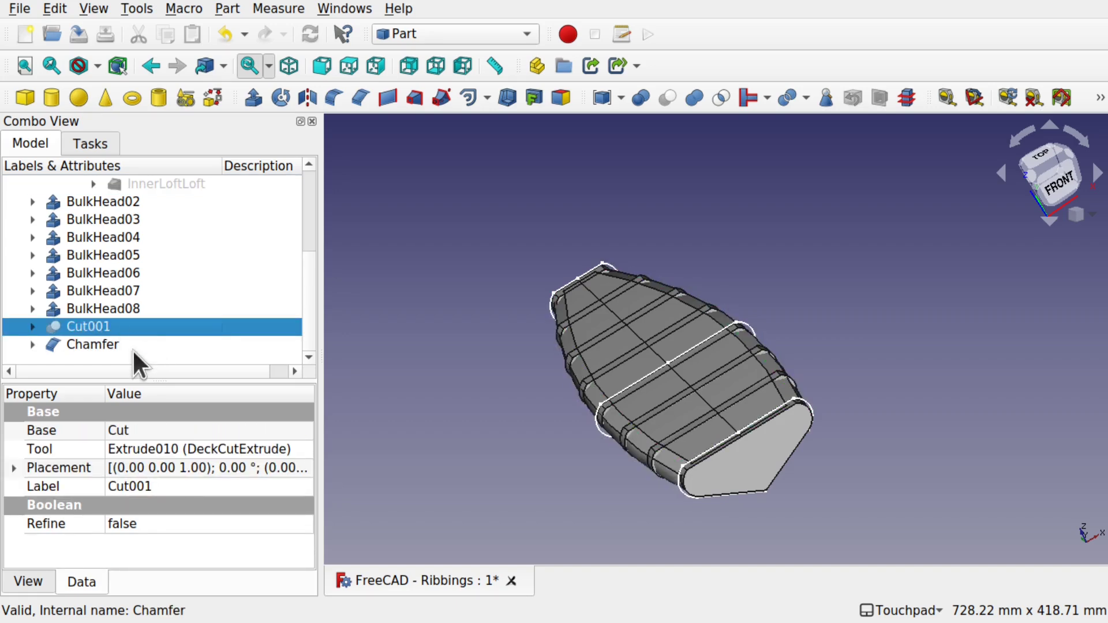
left_click(93, 344)
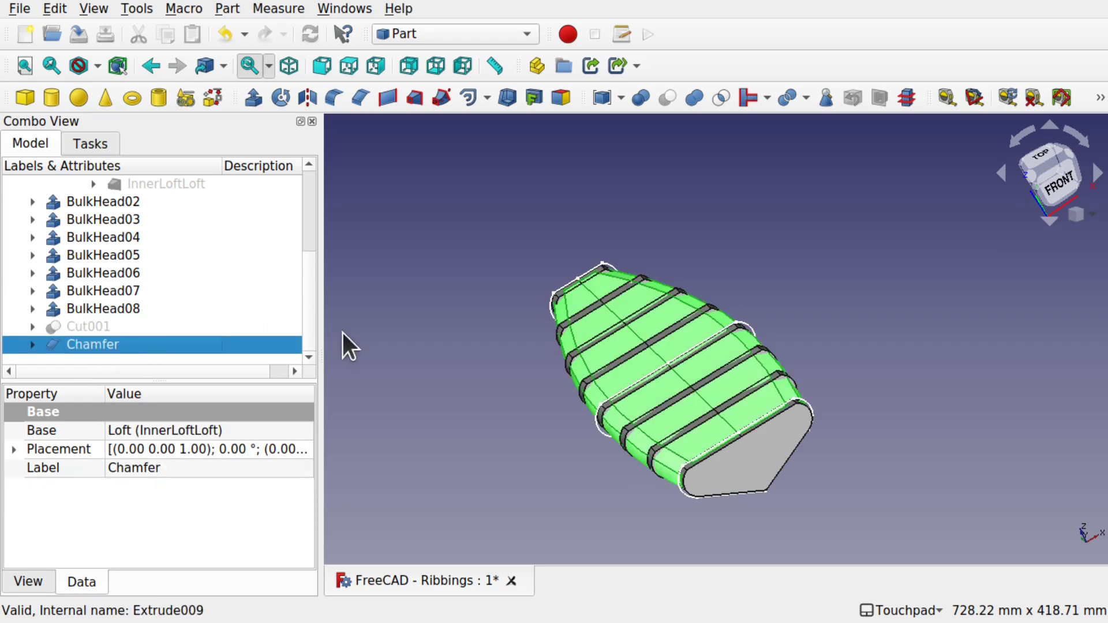
Show CuttingExtrude beneath BulkHead01's Slice to check its plates against the bulkheads
left_click_drag(314, 320, 310, 248)
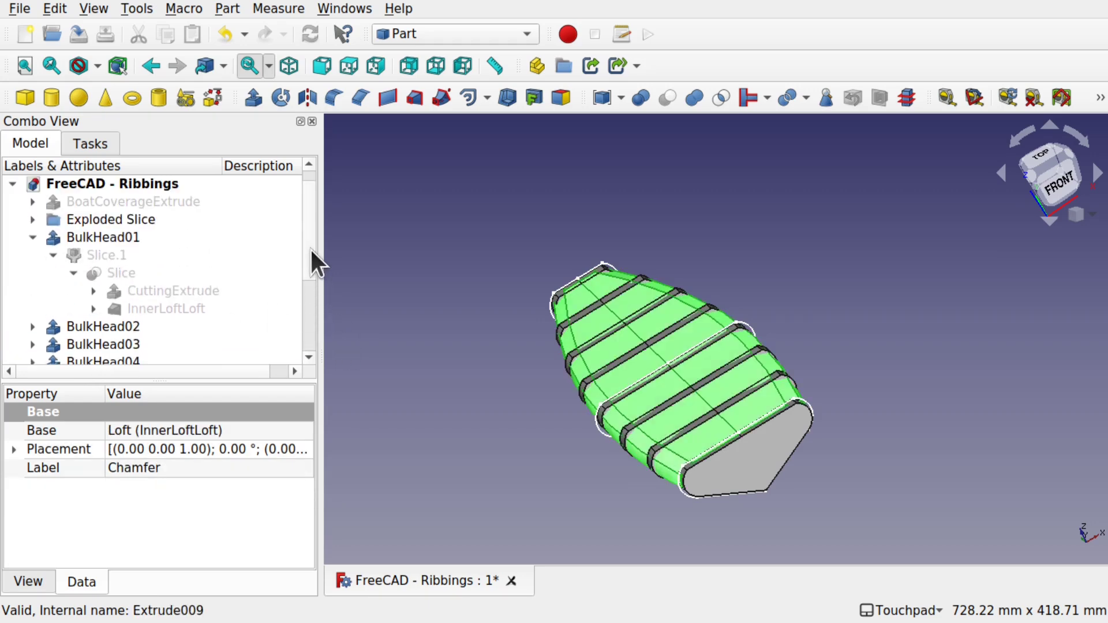
left_click(171, 290)
key("space")
key("space")
key("space")
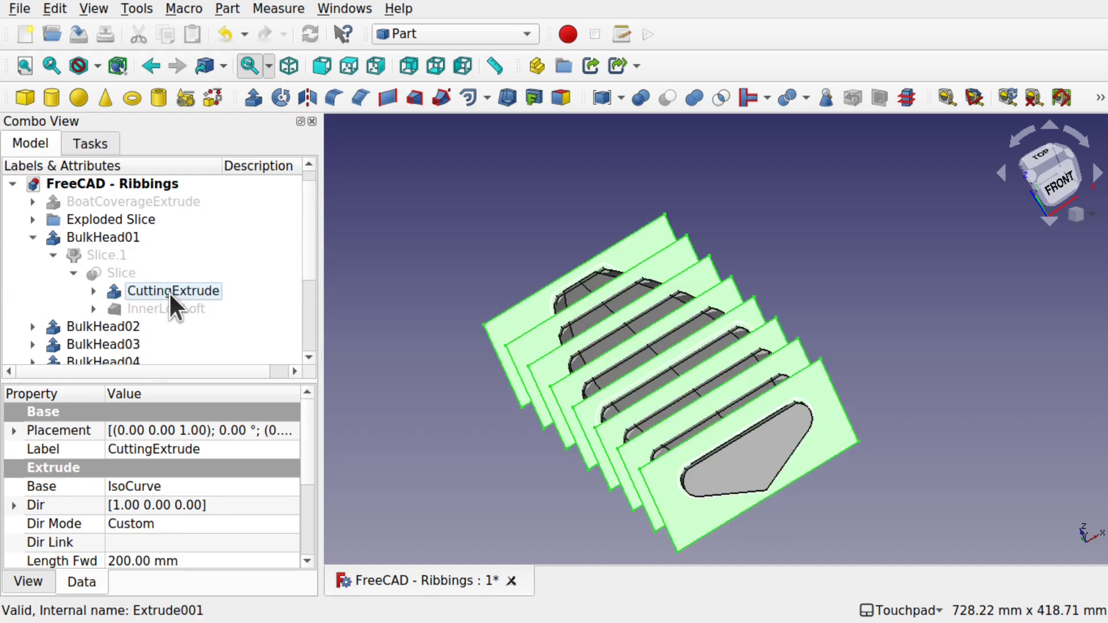
Replace InnerLoftLoft with Chamfer as the tool of BulkHead01's Slice and refresh the document
left_click(118, 273)
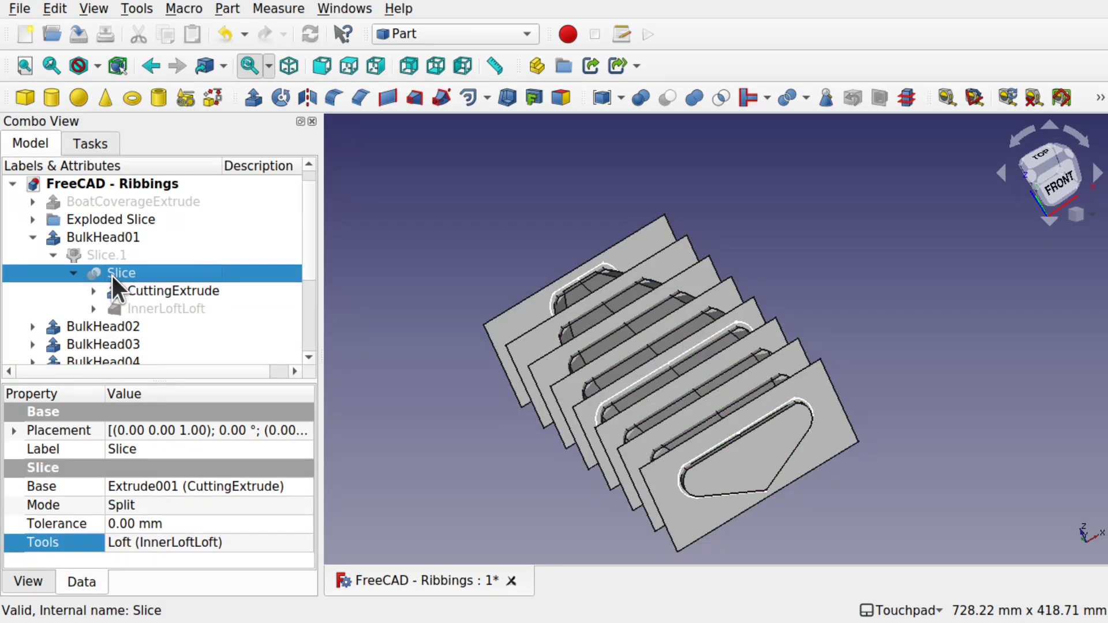
left_click(112, 274, "ctrl")
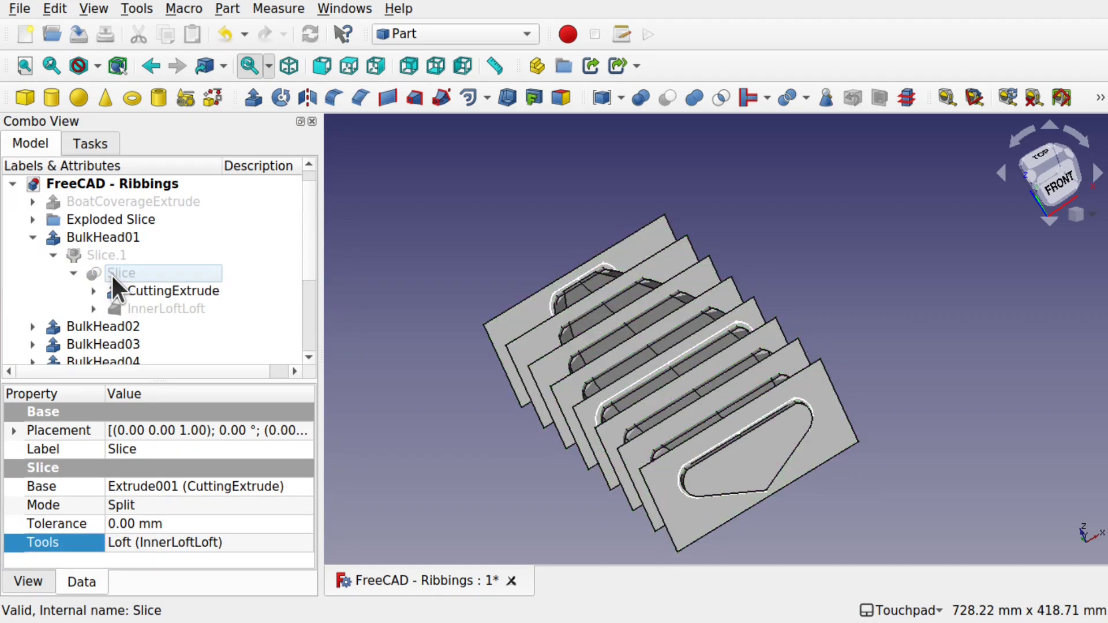
left_click(109, 267)
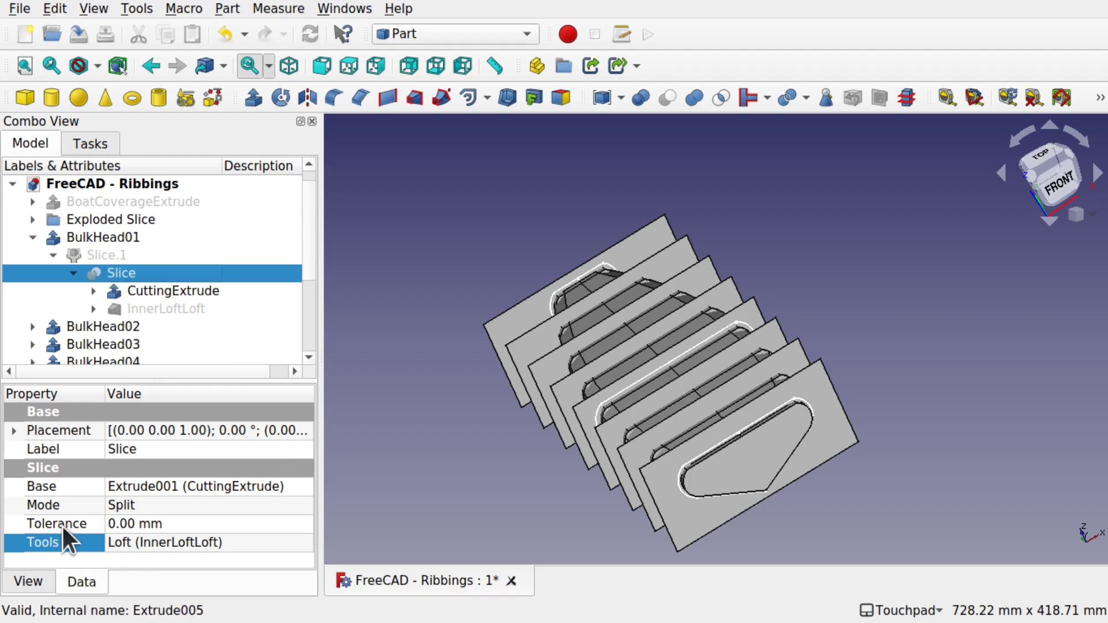
left_click(300, 543)
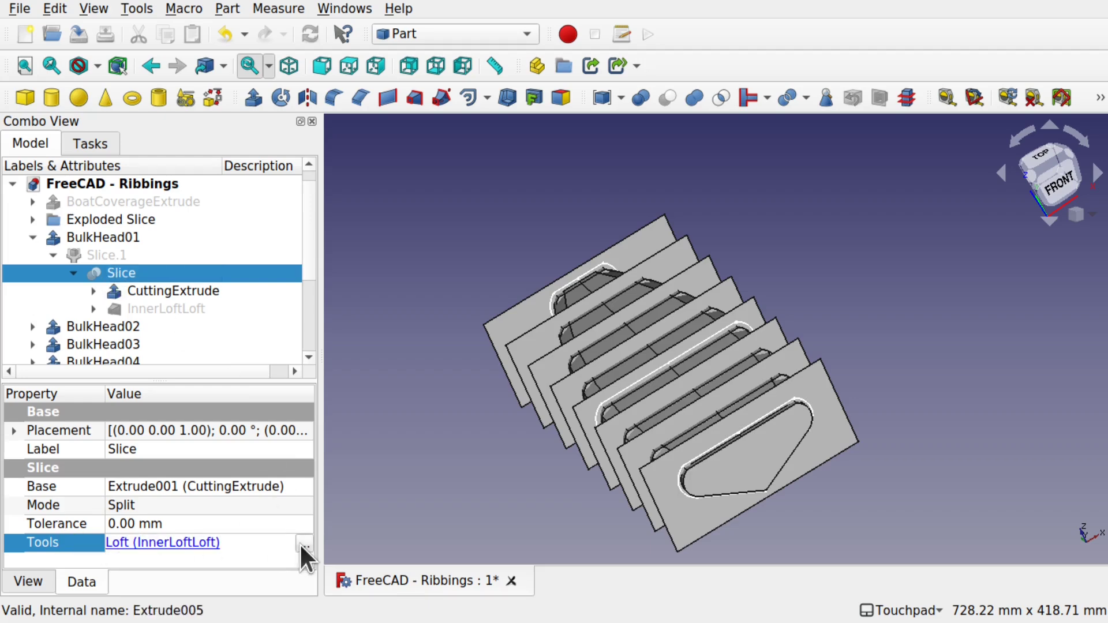
left_click(301, 544)
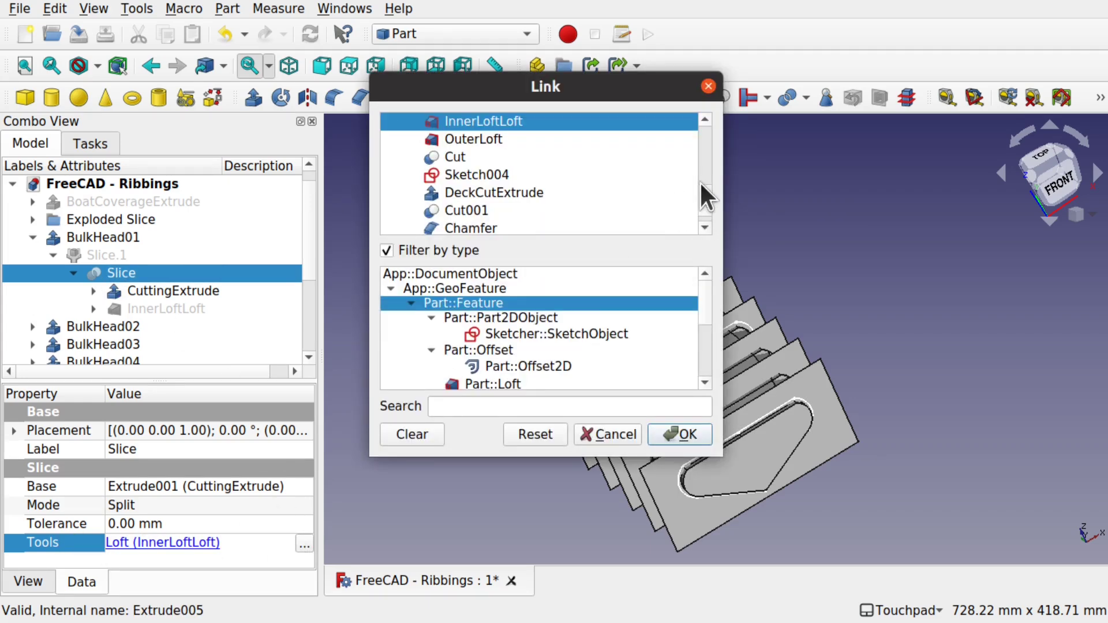
left_click(418, 434)
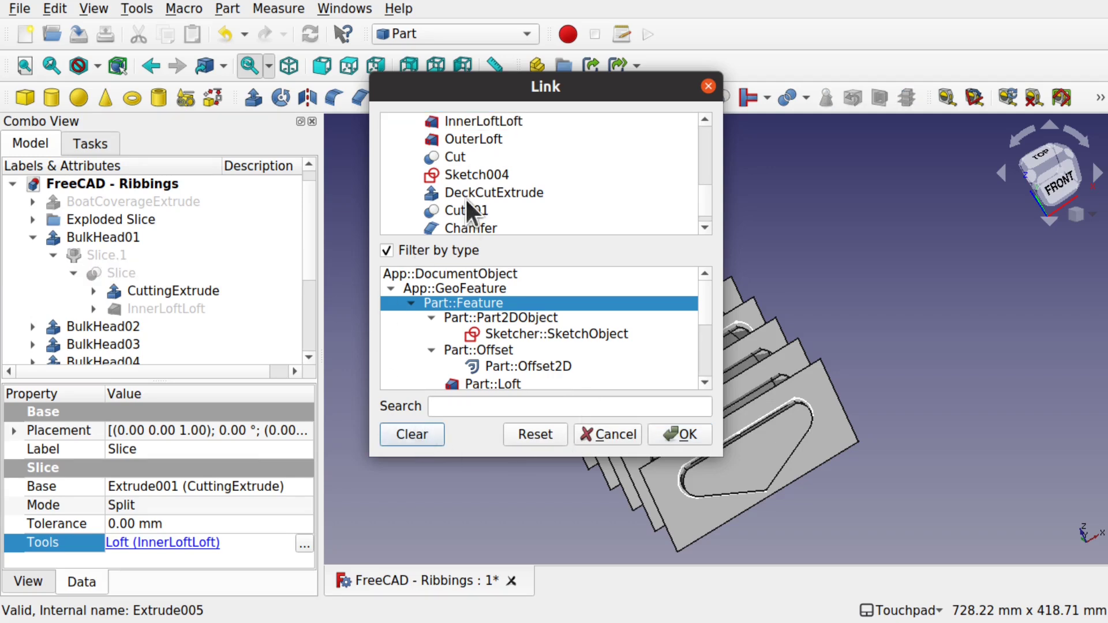
left_click(466, 225)
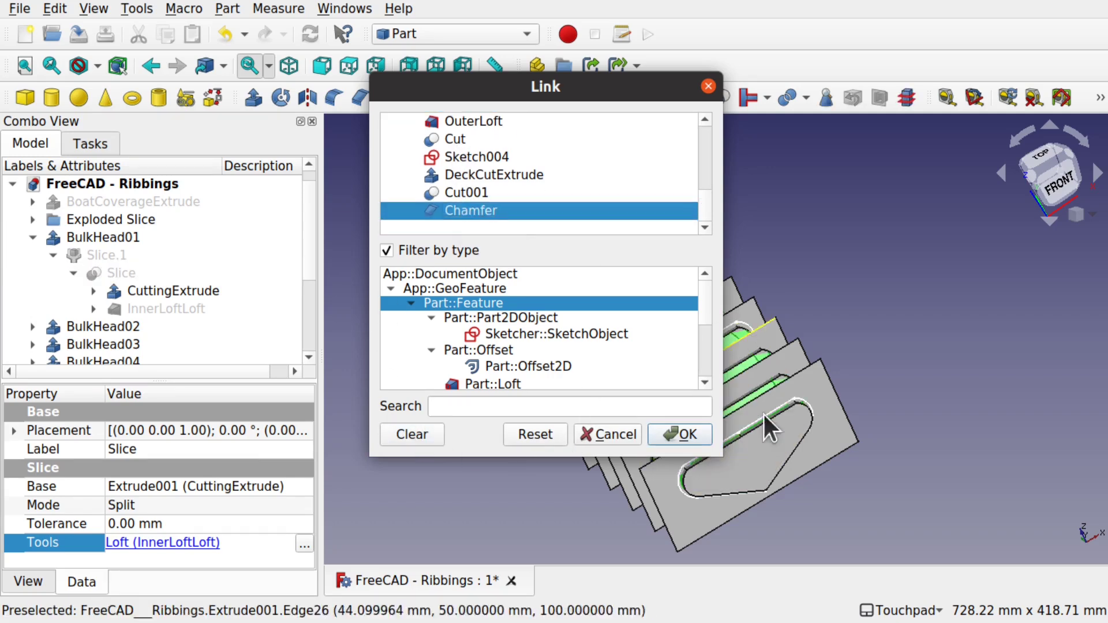
left_click(680, 438)
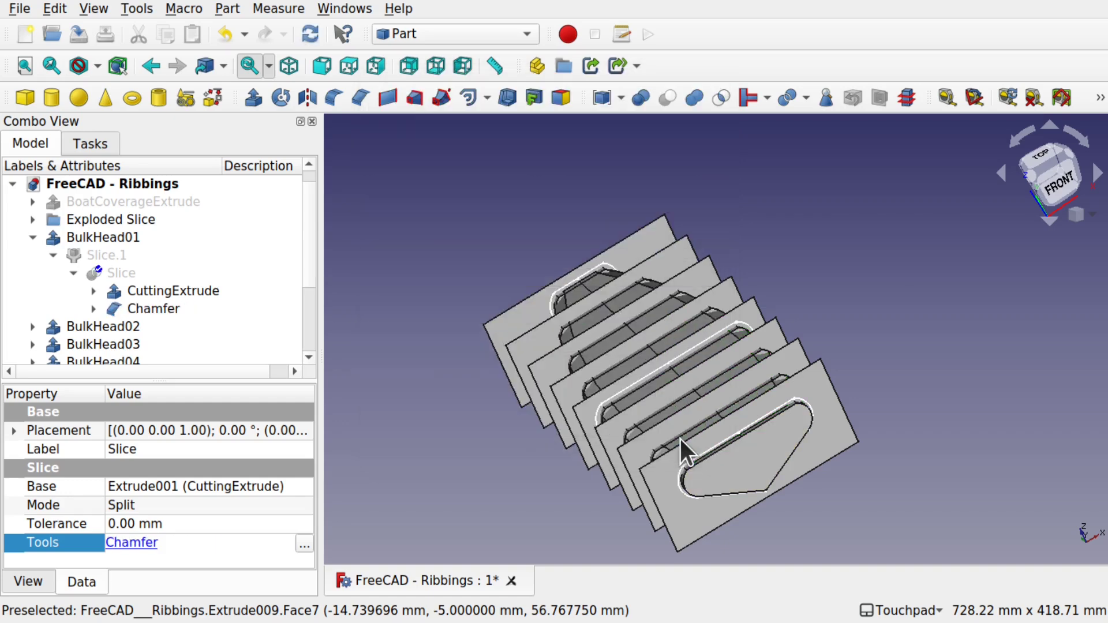
left_click(54, 9)
left_click(90, 167)
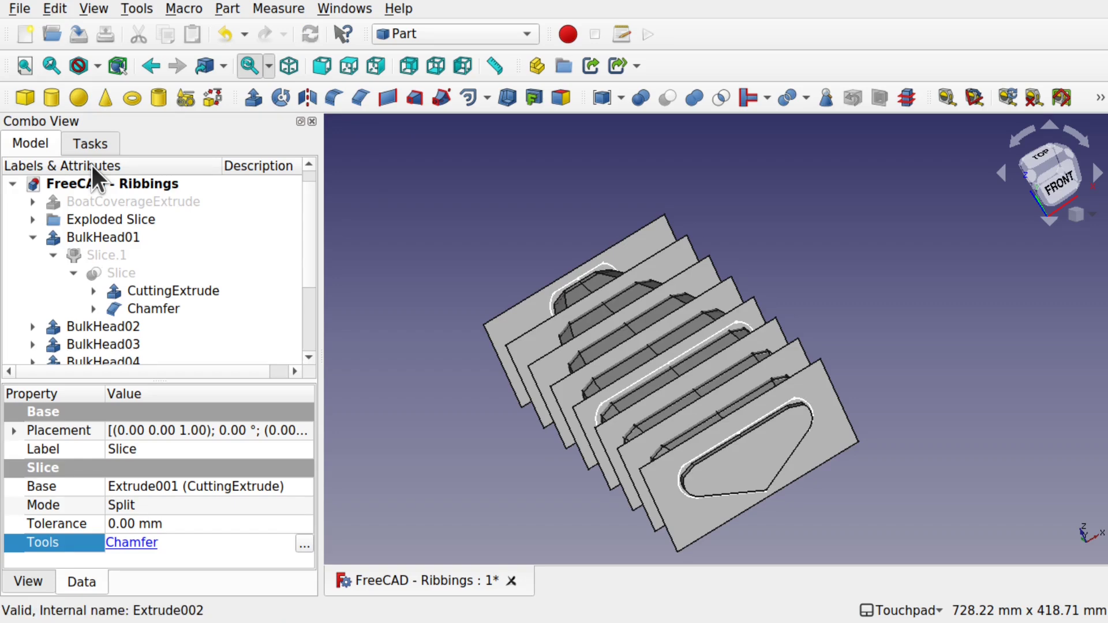
Hide CuttingExtrude and Chamfer beneath BulkHead01's Slice and show the Cut001 hull around the bulkheads
left_click(435, 322)
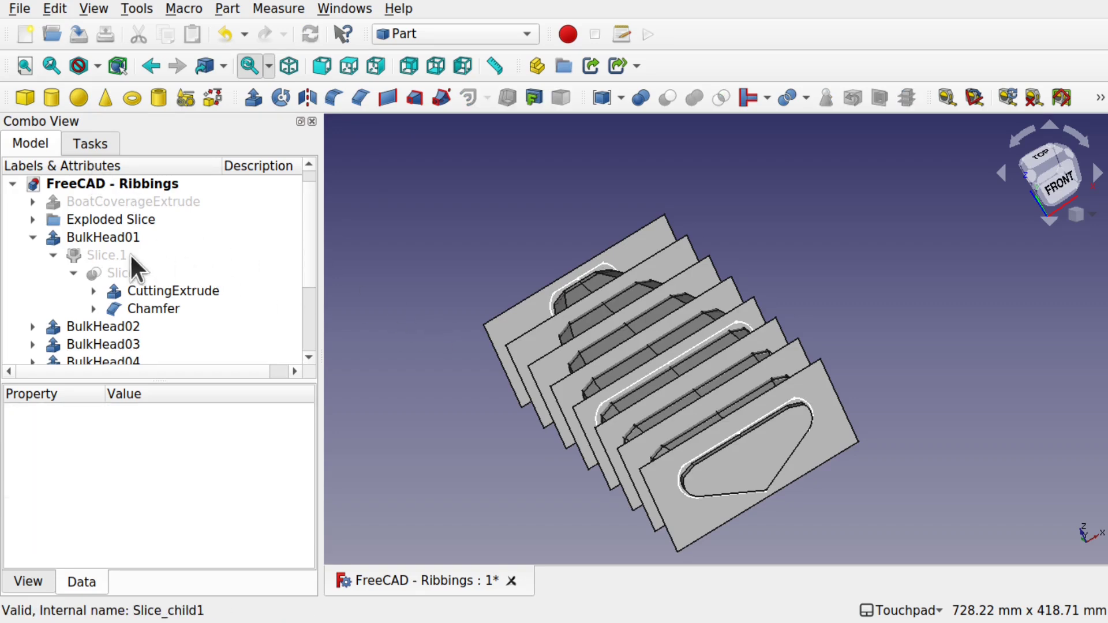
left_click(165, 283)
key("space")
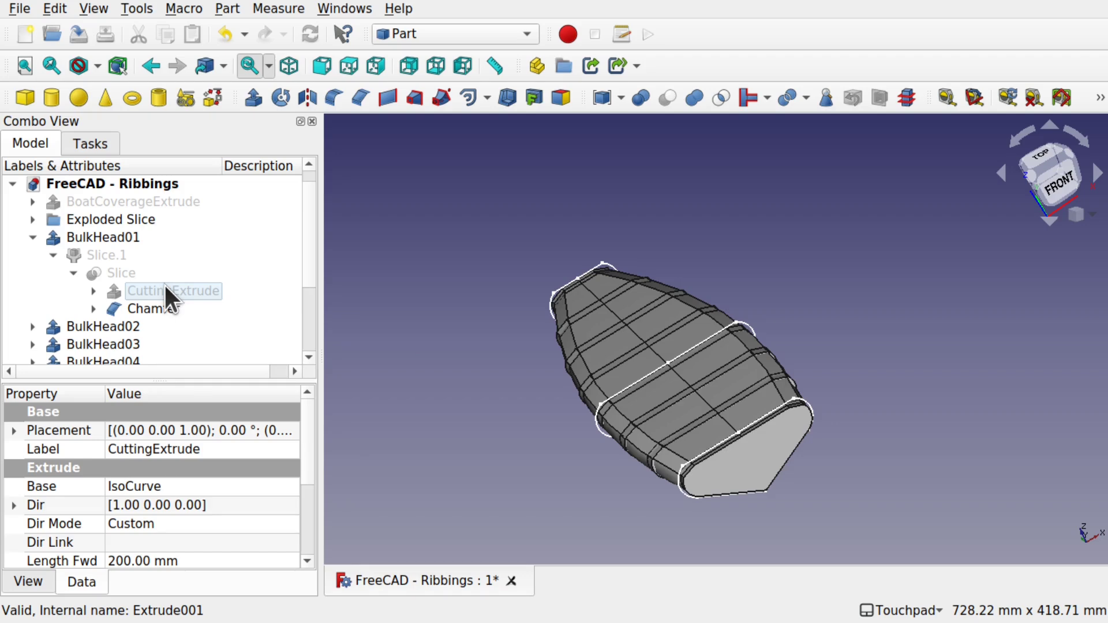
left_click(161, 313)
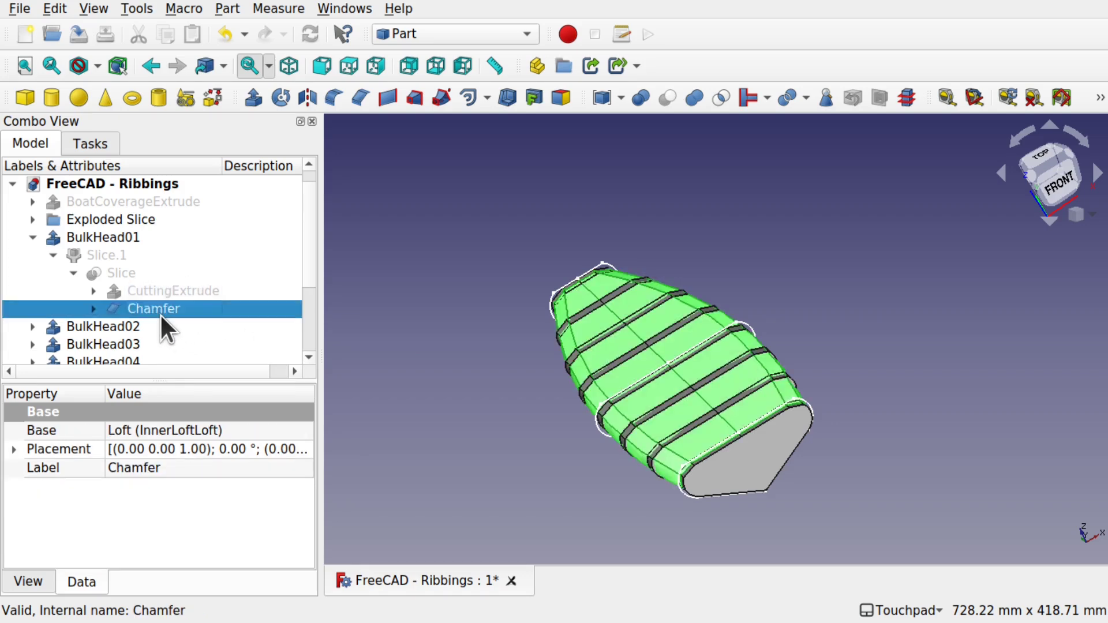
scroll(639, 436, "up", 3)
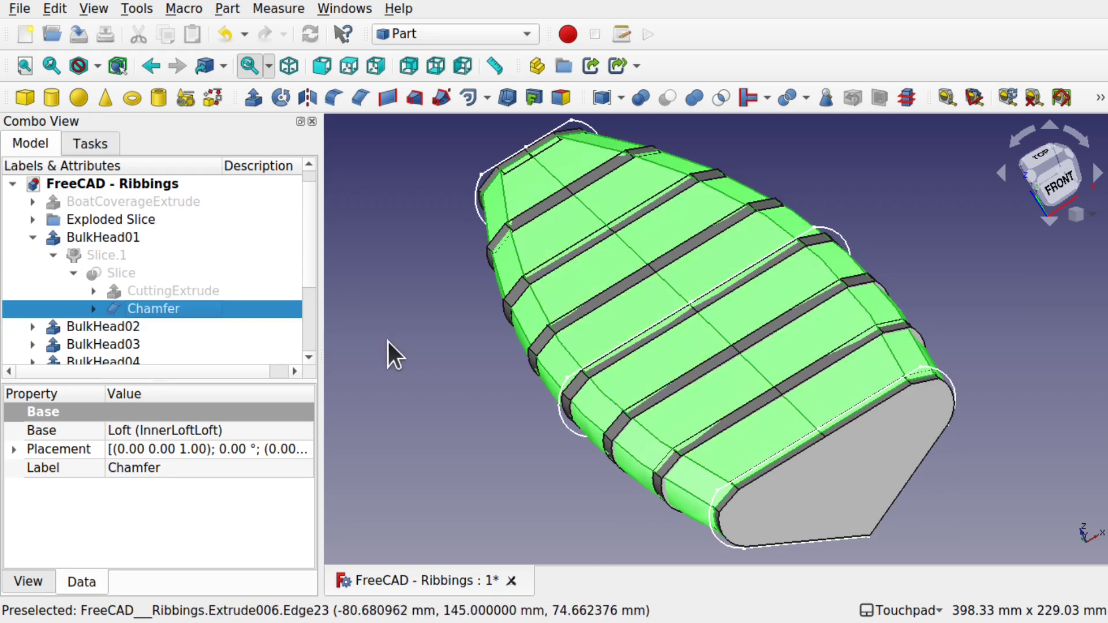
left_click_drag(312, 289, 312, 345)
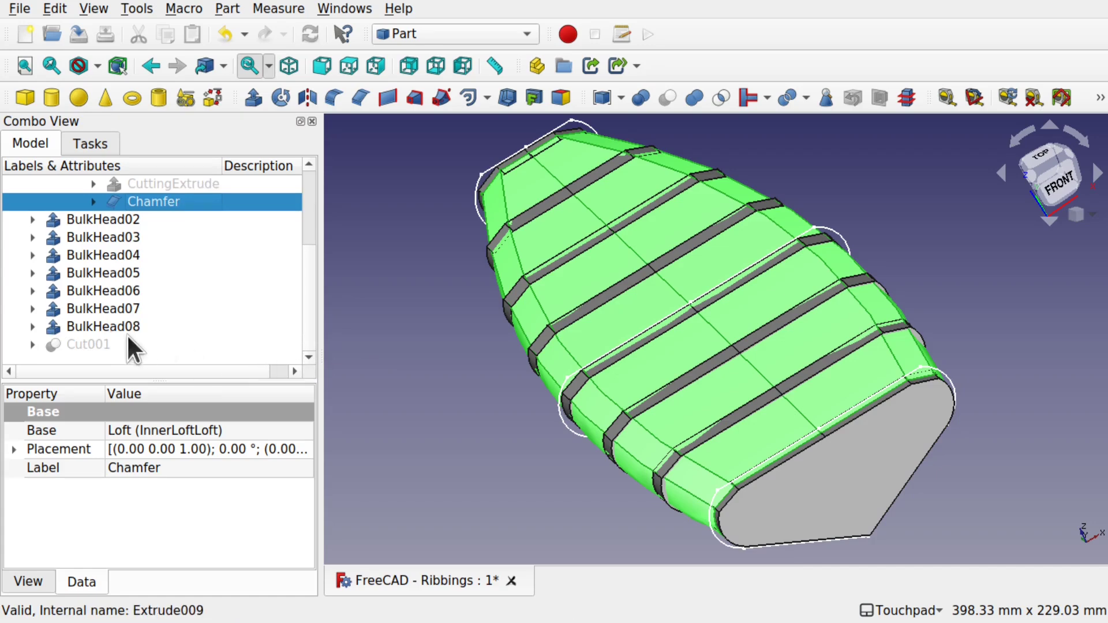
left_click(105, 345)
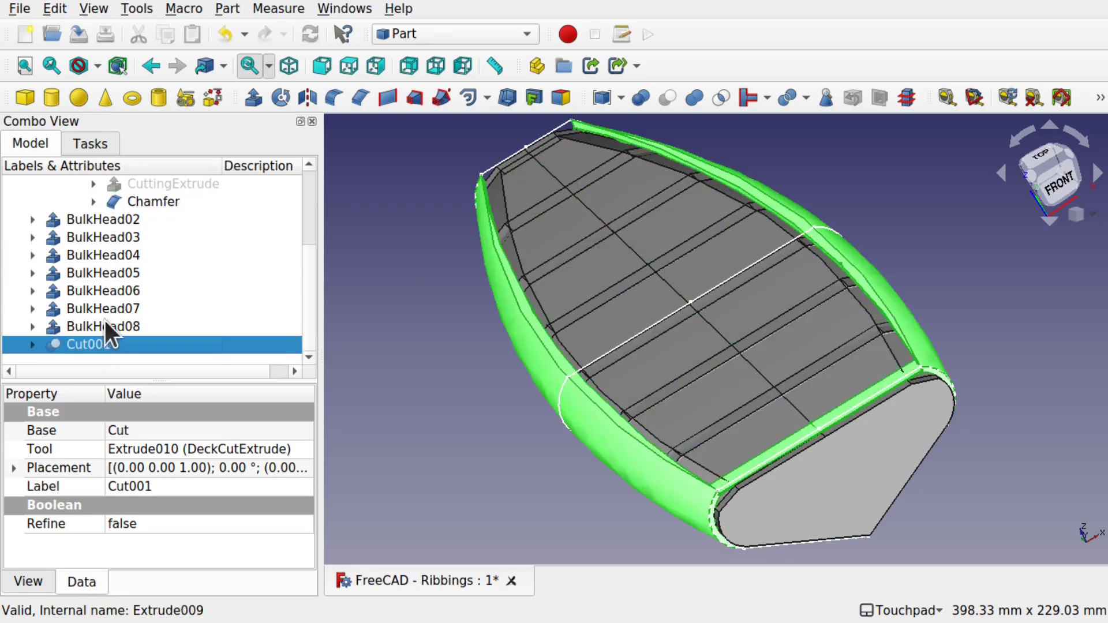
left_click(155, 199)
key("space")
Examine how the chamfered bulkheads meet the hull's deck edge and the narrow strip across its front end
left_click_drag(639, 389, 575, 418, "alt")
scroll(575, 418, "up", 5)
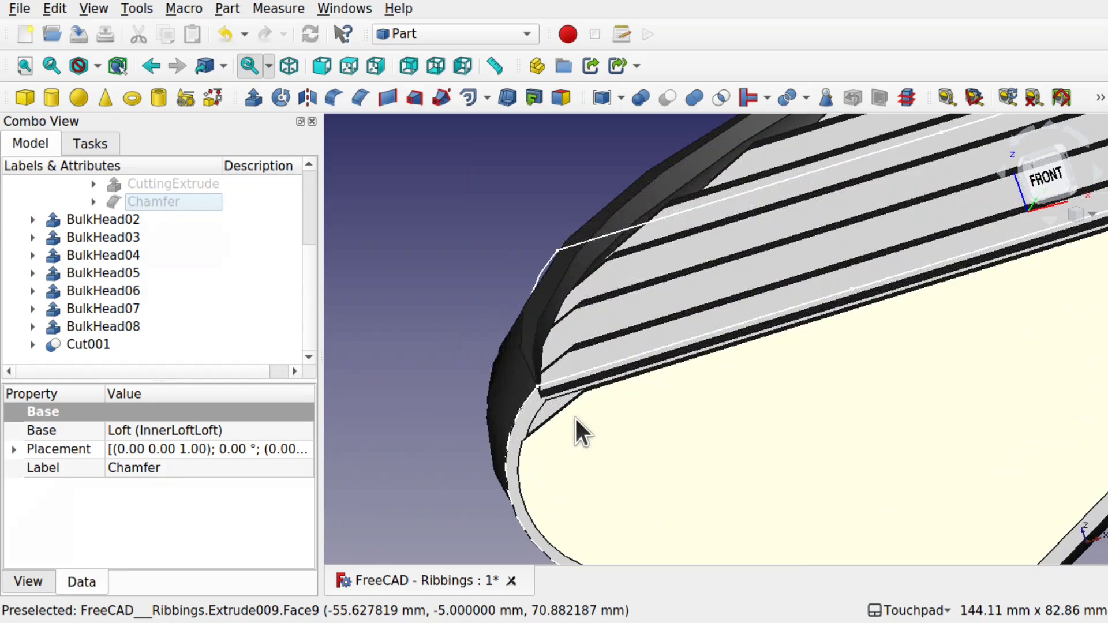
left_click_drag(606, 438, 732, 396, "alt")
scroll(681, 499, "down", 5)
scroll(732, 376, "up", 5)
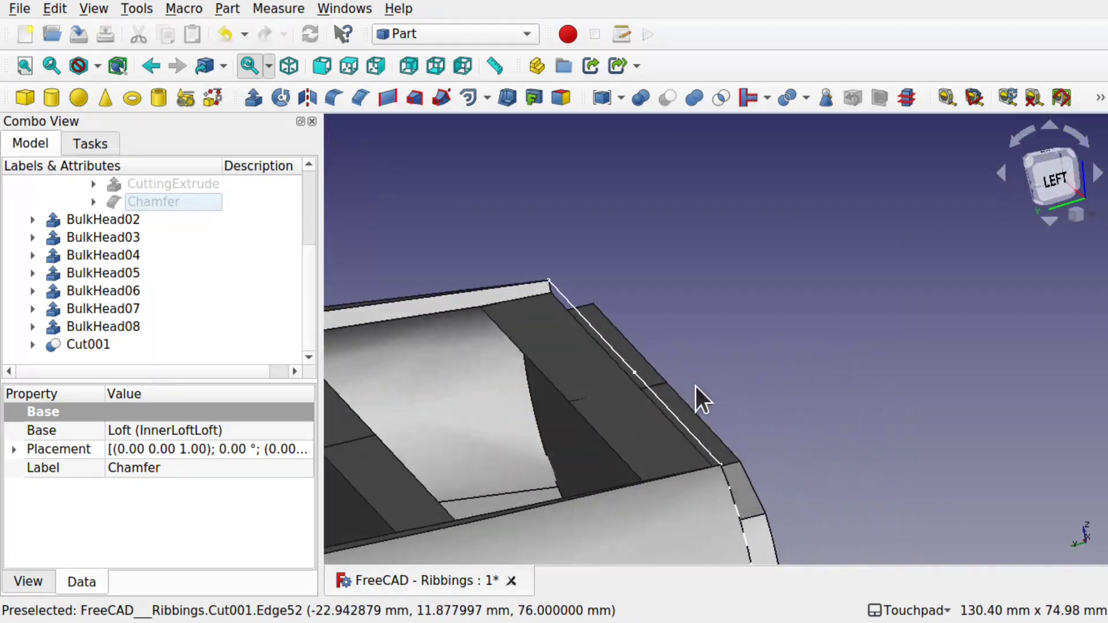
left_click(611, 384)
left_click_drag(608, 381, 594, 361, "alt")
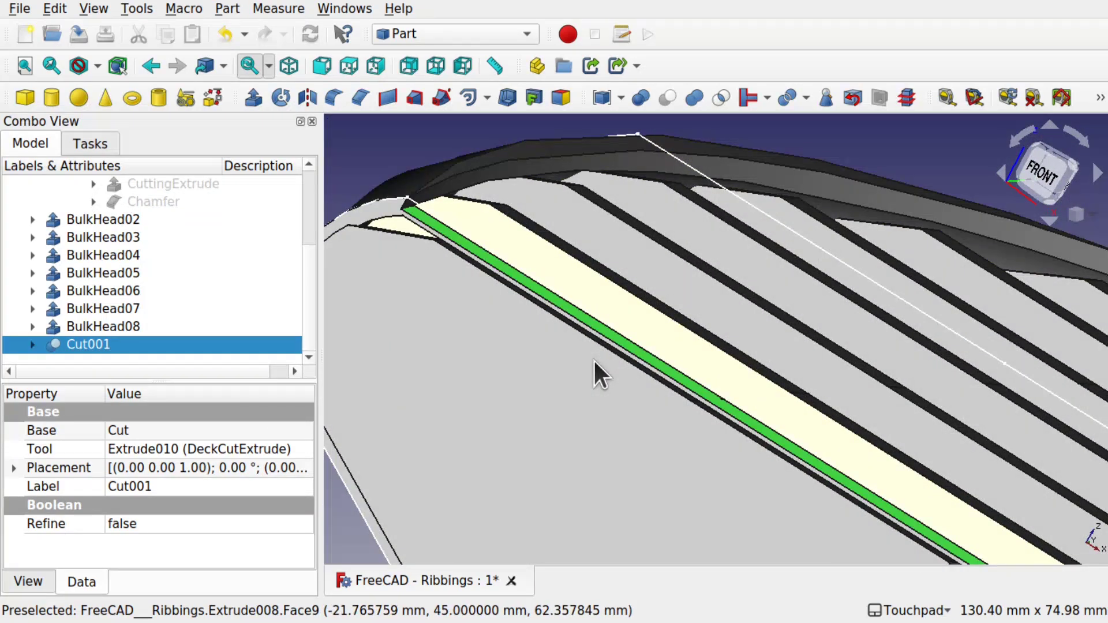
Set the forward length of DeckCutExtrude beneath Cut001 to 40 mm
left_click(31, 345)
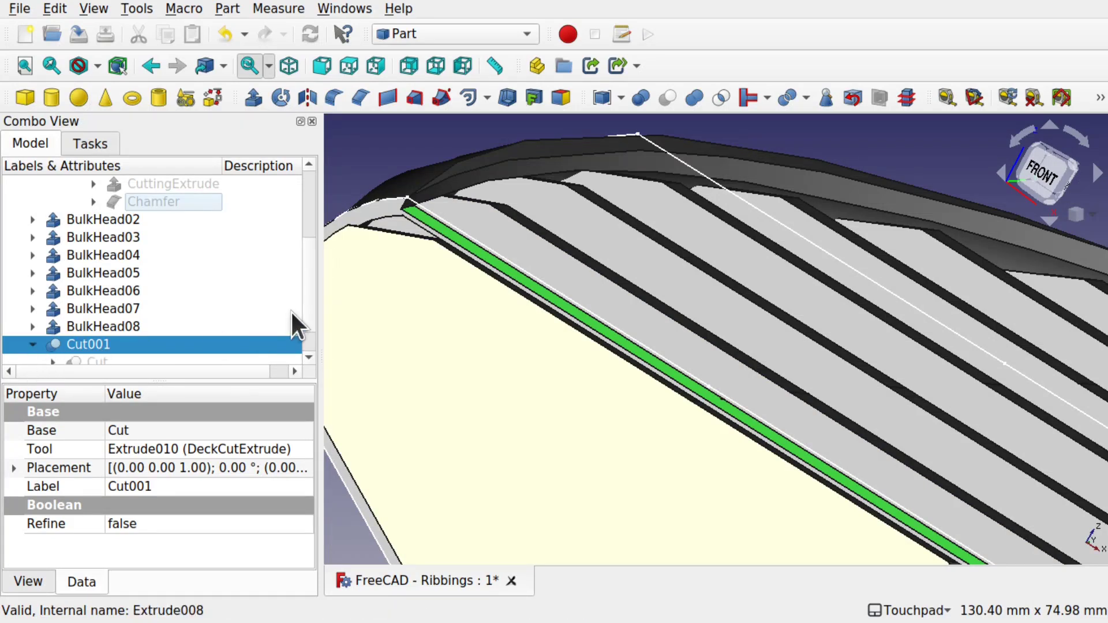
left_click(310, 356)
left_click(134, 345)
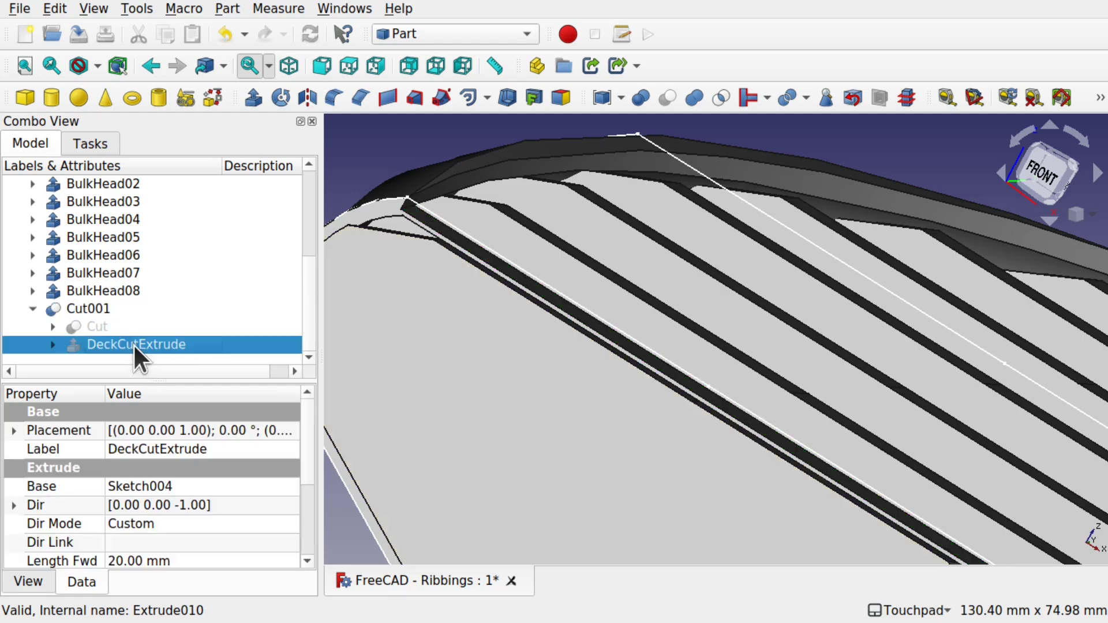
left_click(52, 345)
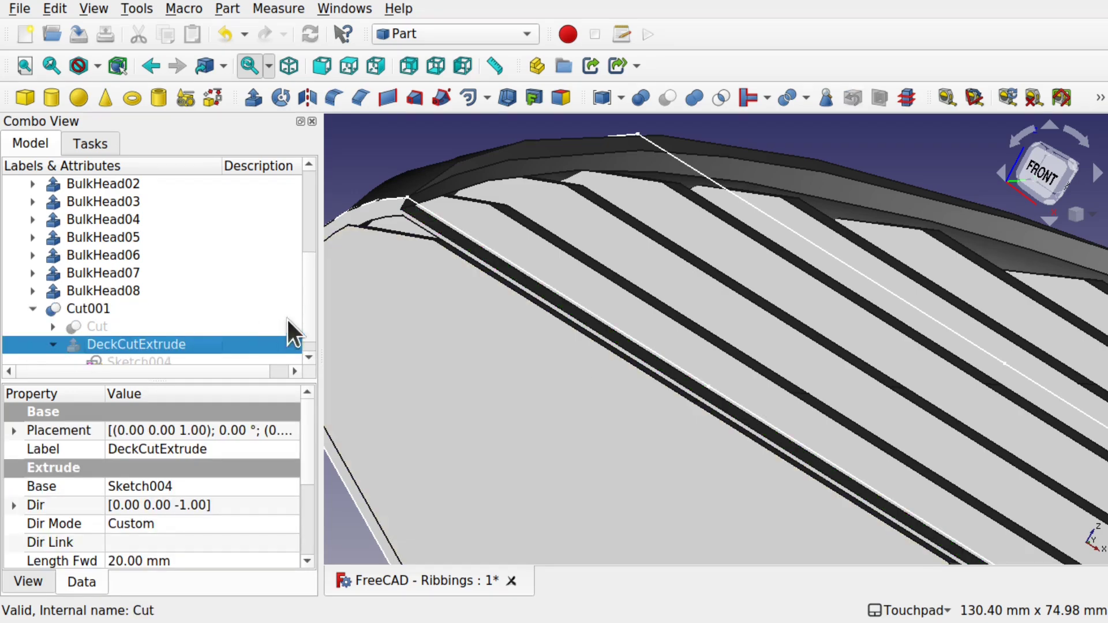
scroll(312, 293, "down", 1)
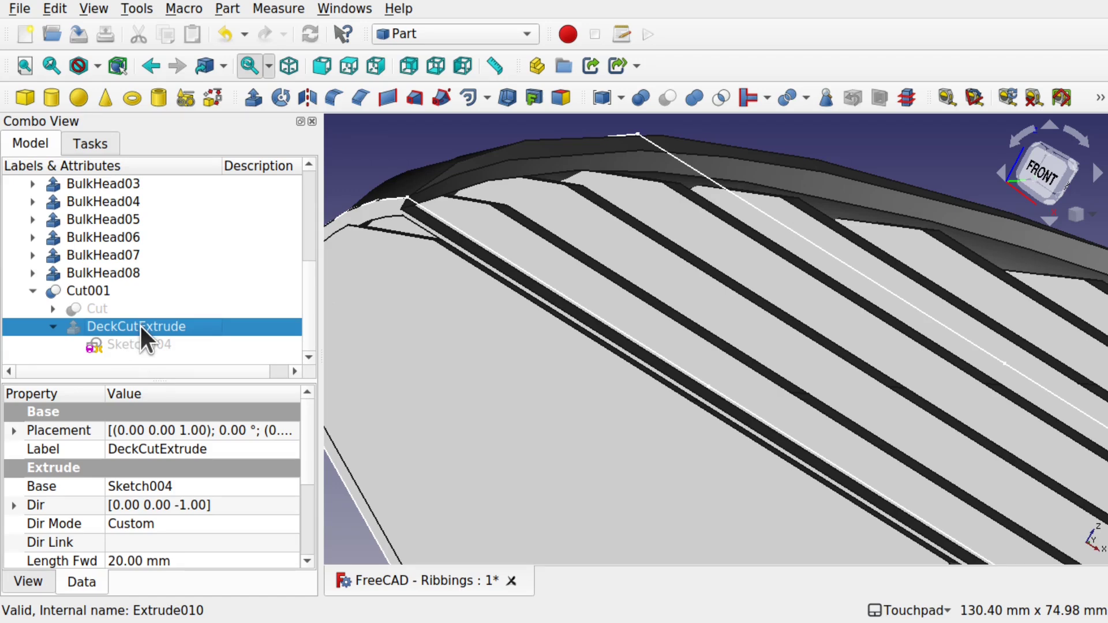
left_click(119, 560)
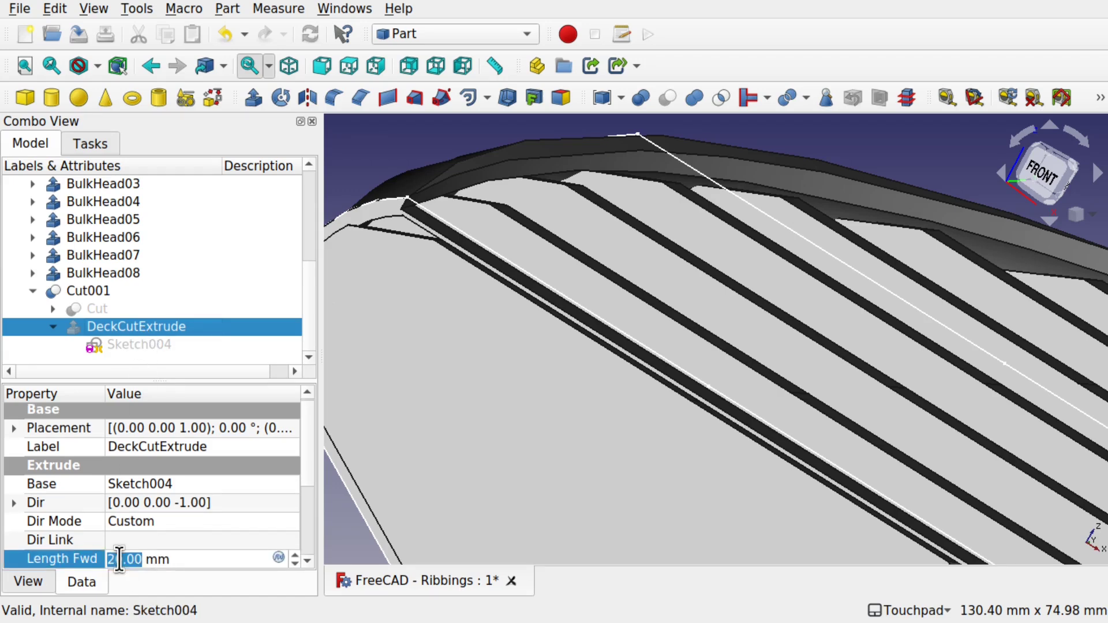
double_click(132, 326)
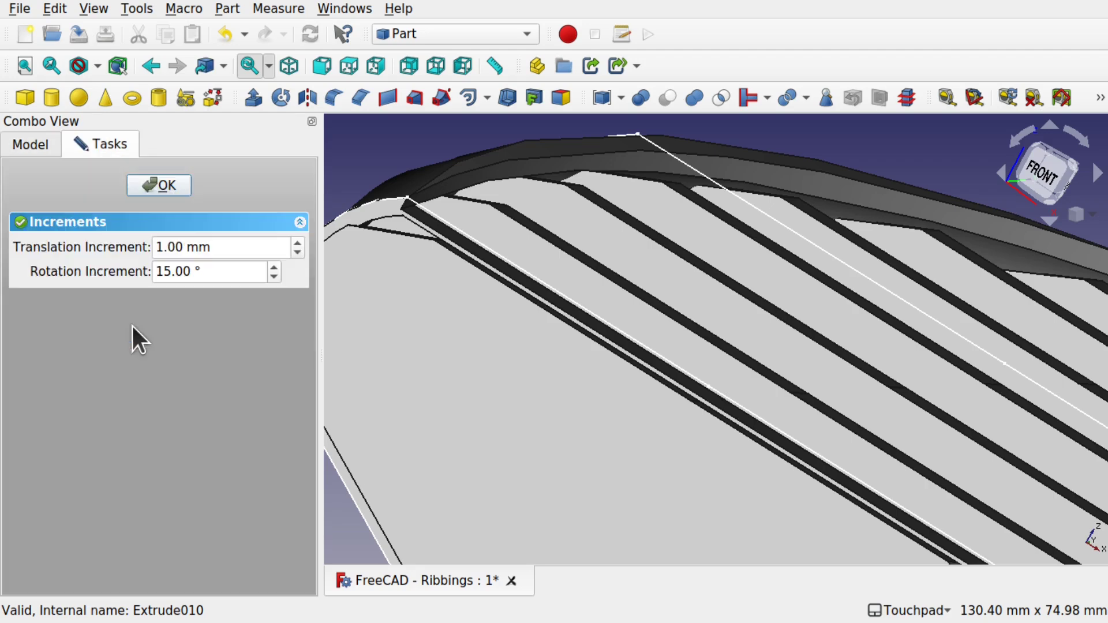
left_click(159, 185)
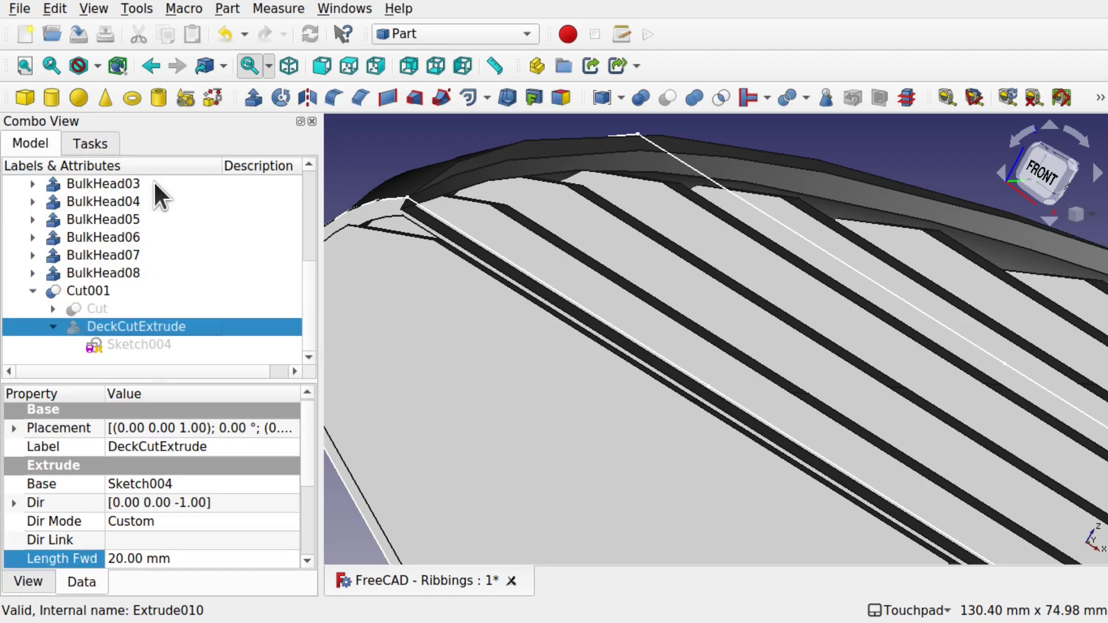
left_click(113, 553)
left_click(113, 553)
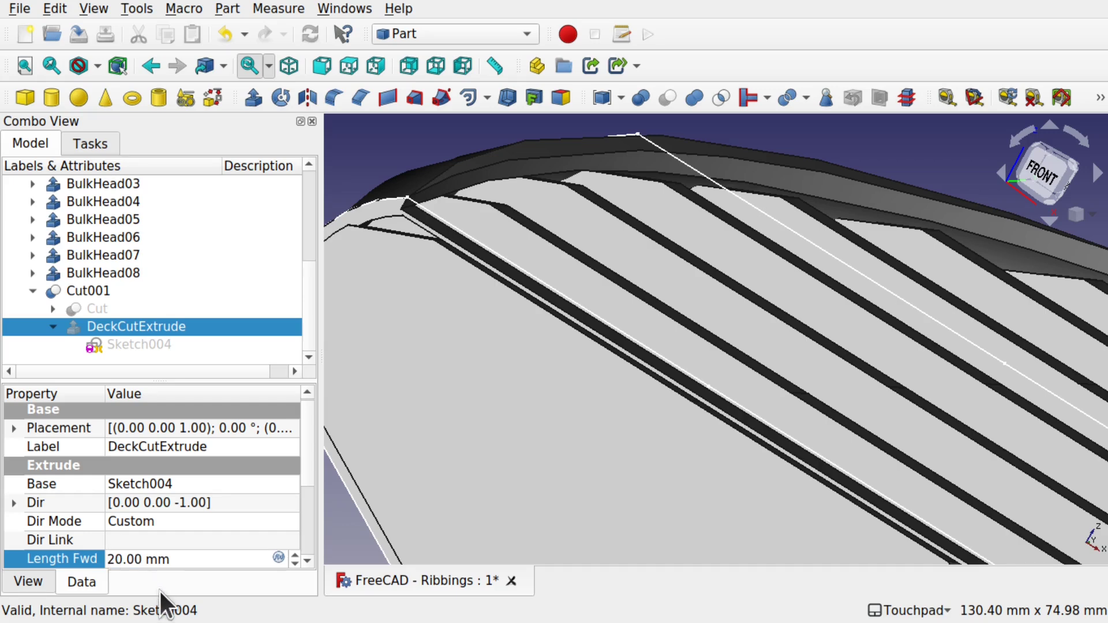
key("BackSpace")
type("4")
key("Return")
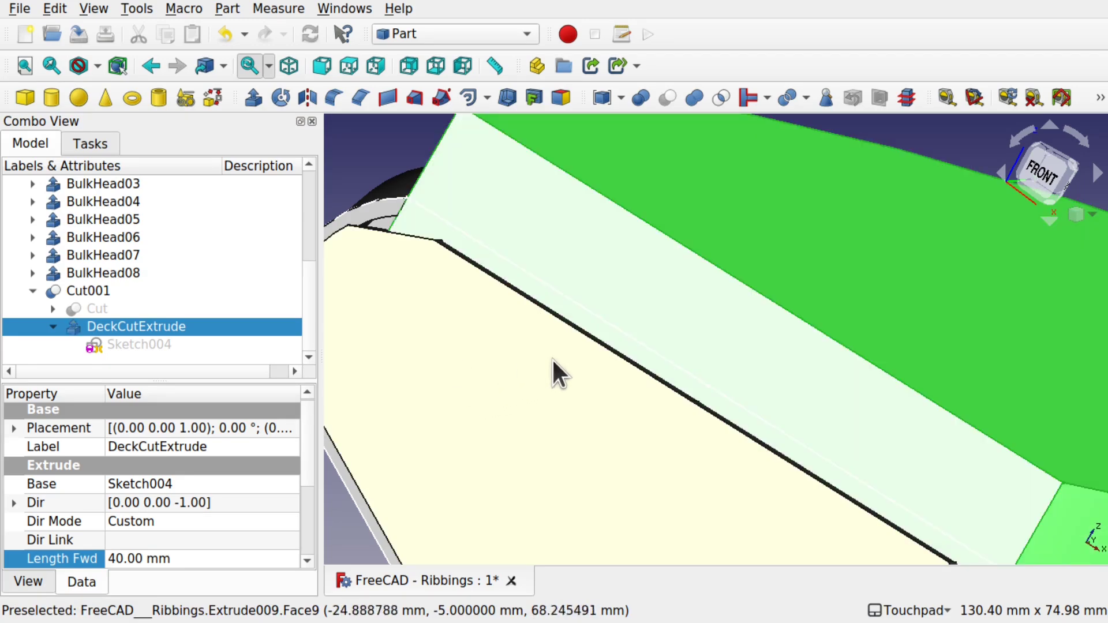
Hide DeckCutExtrude and examine the hull's open deck around the first bulkhead
left_click_drag(729, 324, 600, 364, "shift")
scroll(632, 382, "down", 5)
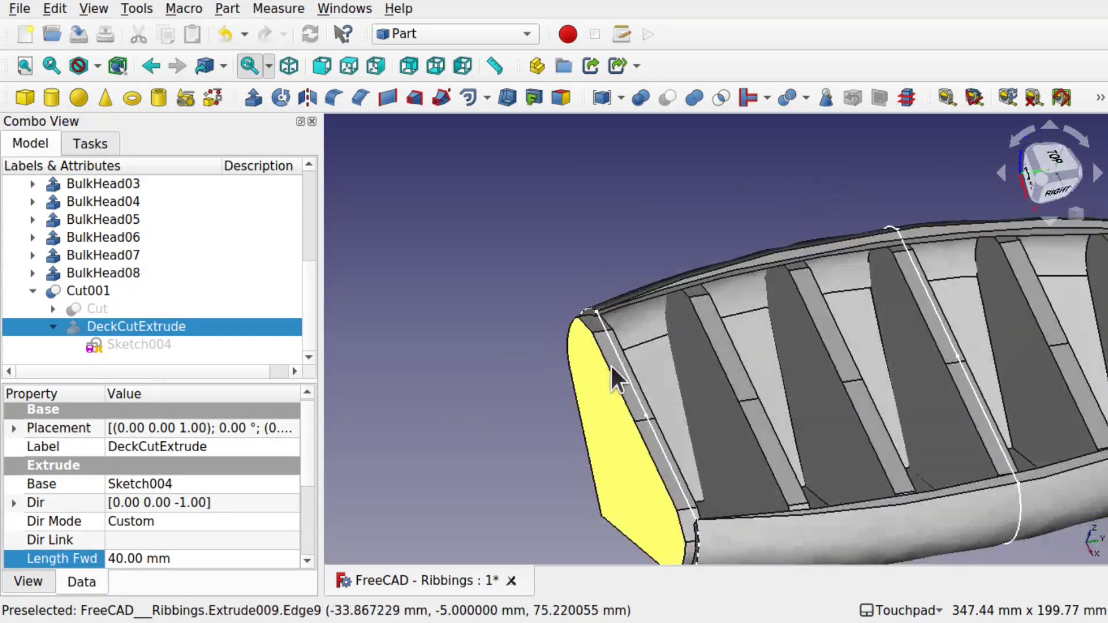
left_click(629, 374)
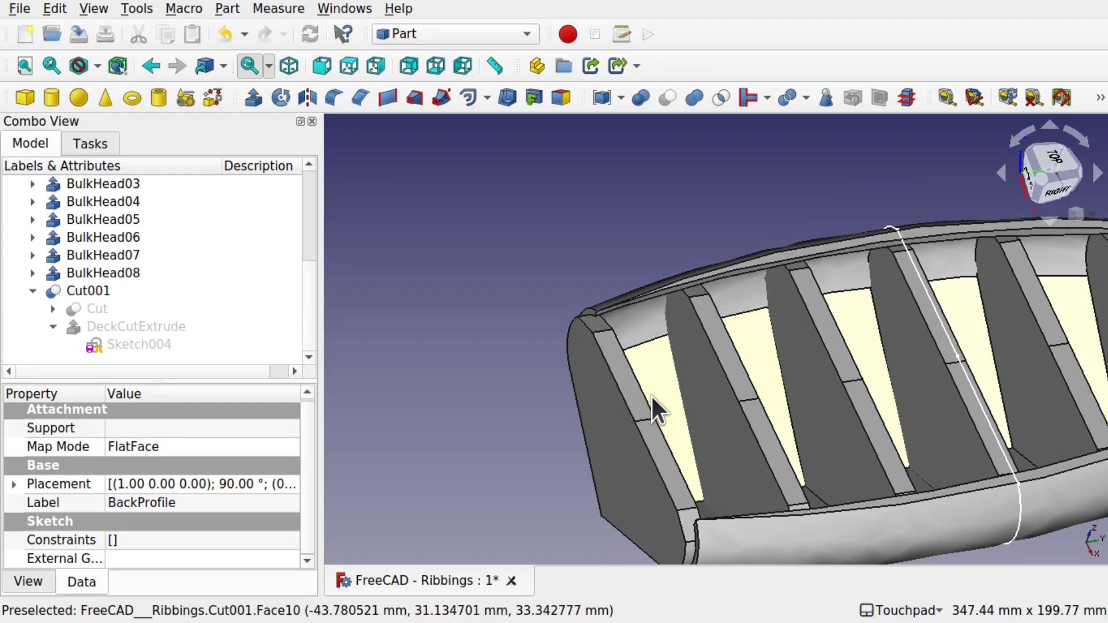
Hide the remaining profile sketch curve around the middle of the hull and the FrontProfile sketch
left_click(939, 316)
key("space")
middle_click_drag(983, 318, 472, 312, "shift")
left_click(864, 304)
key("space")
Examine the whole boat from both sides and above, checking how the chamfered bulkheads sit inside the open hull
mouse_move(739, 291)
middle_mouse_down("alt")
mouse_move(704, 316)
mouse_move(791, 339)
mouse_move(853, 262)
mouse_move(750, 285)
mouse_move(683, 331)
mouse_move(488, 371)
mouse_move(698, 377)
mouse_move(808, 277)
mouse_move(878, 352)
mouse_move(806, 333)
mouse_move(722, 241)
mouse_move(666, 210)
mouse_move(824, 223)
mouse_move(897, 279)
mouse_move(923, 317)
mouse_move(589, 346)
middle_mouse_up("alt")
scroll(807, 296, "down", 3)
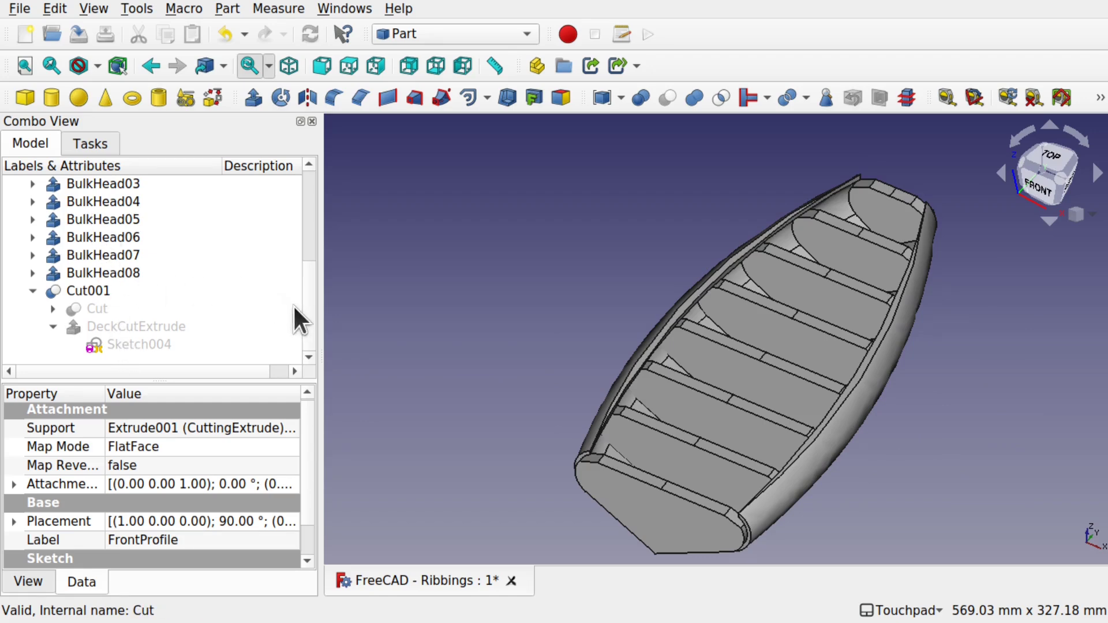
left_click_drag(308, 315, 306, 280)
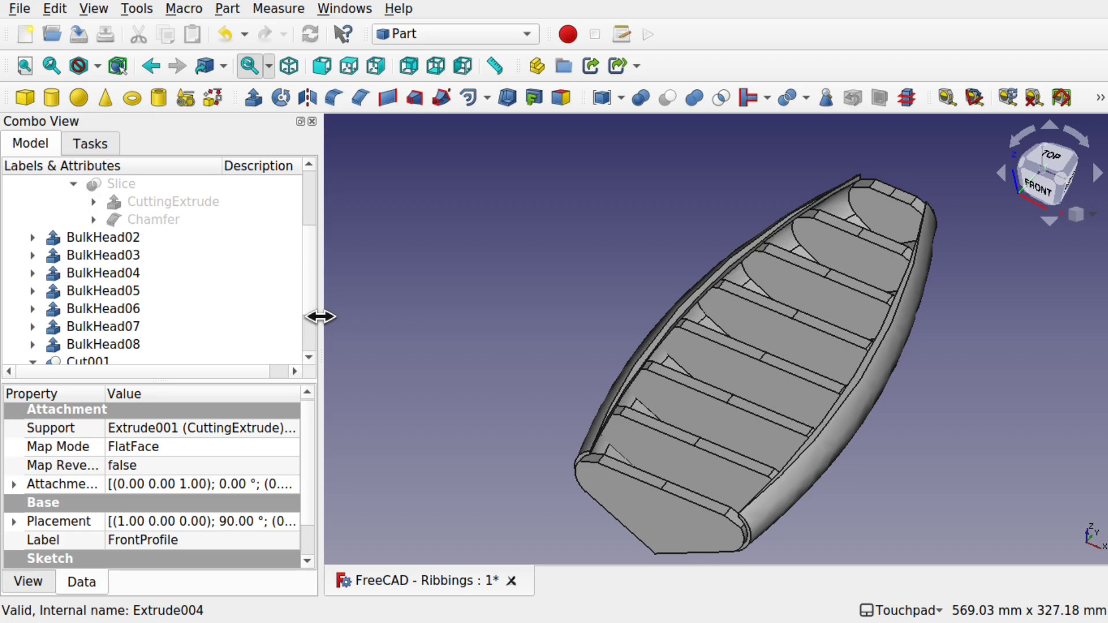
left_click_drag(837, 331, 771, 337, "shift")
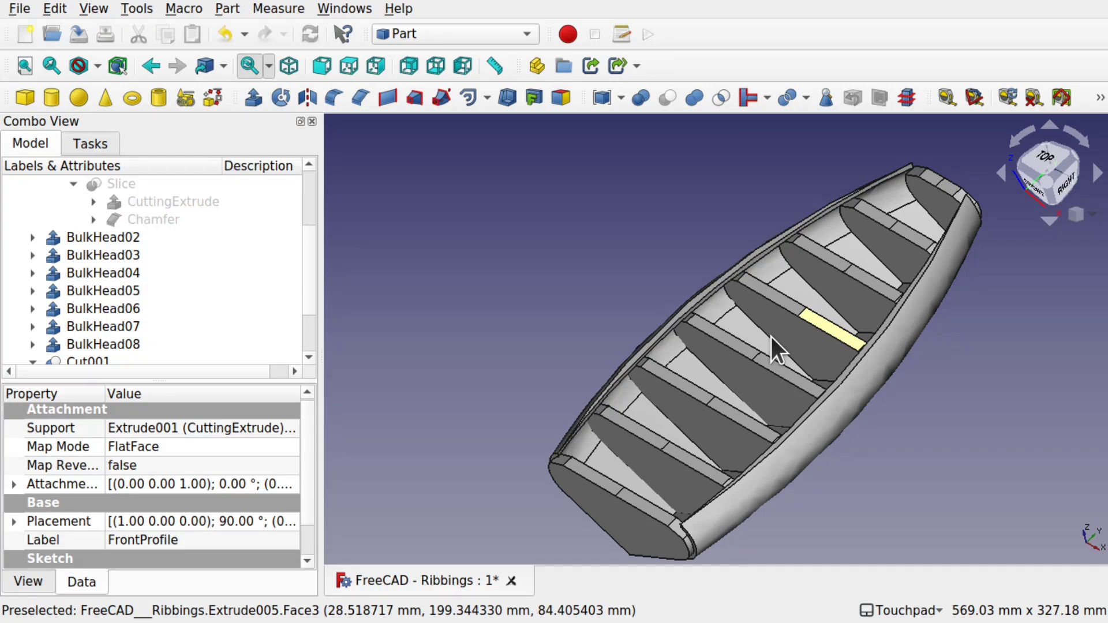
left_click_drag(772, 429, 796, 439, "shift")
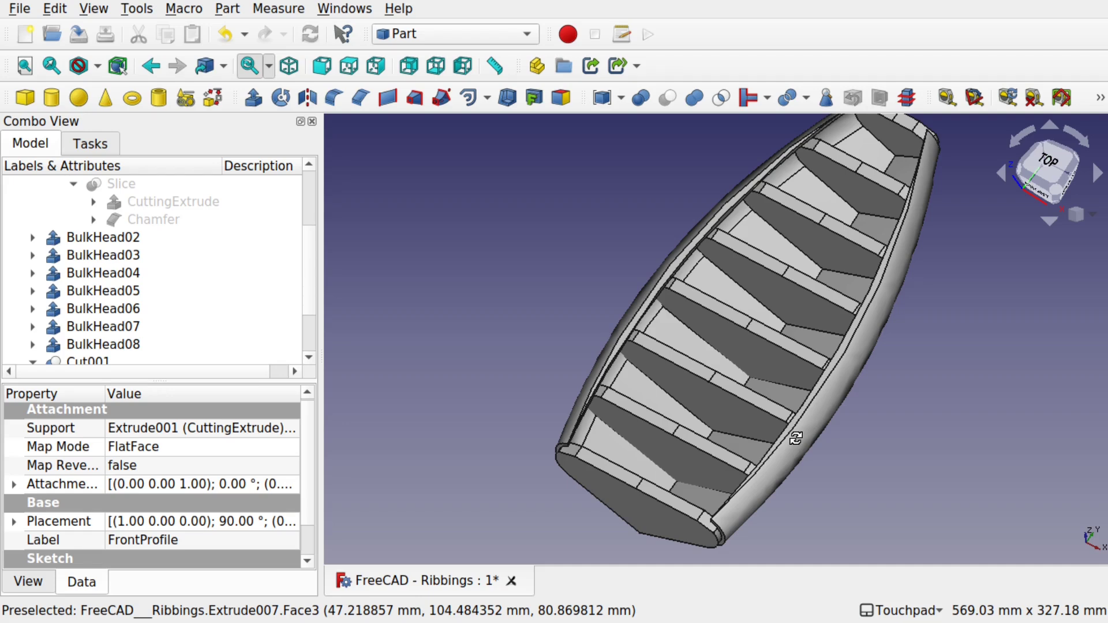
middle_click_drag(796, 439, 726, 439, "alt")
middle_click_drag(808, 461, 907, 348, "alt")
middle_click_drag(666, 350, 699, 411, "alt")
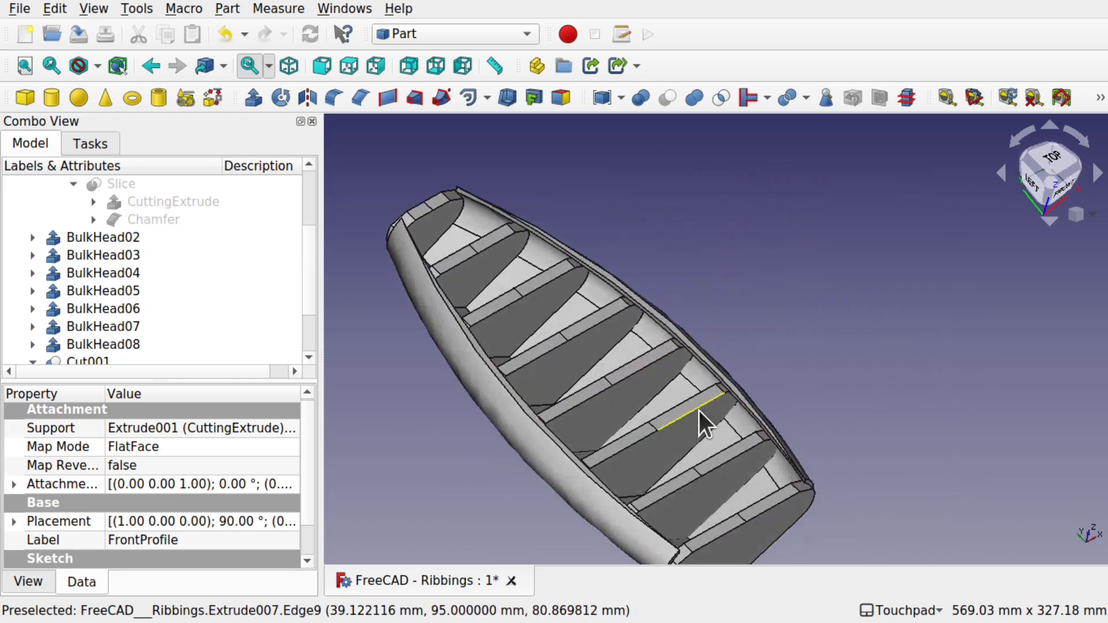
middle_click_drag(528, 306, 717, 375, "alt")
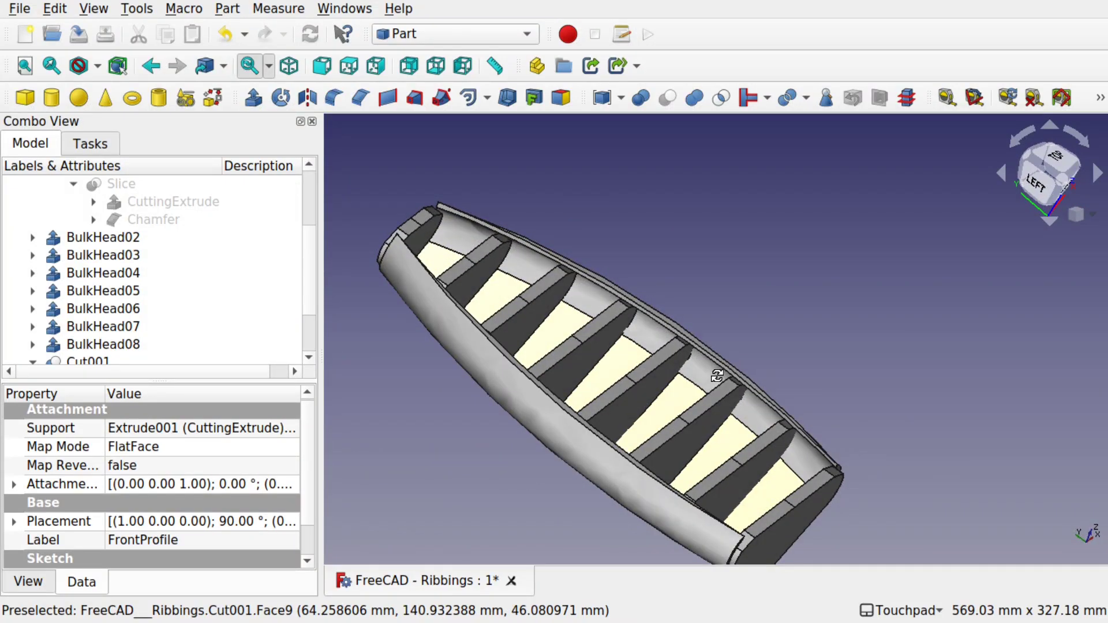